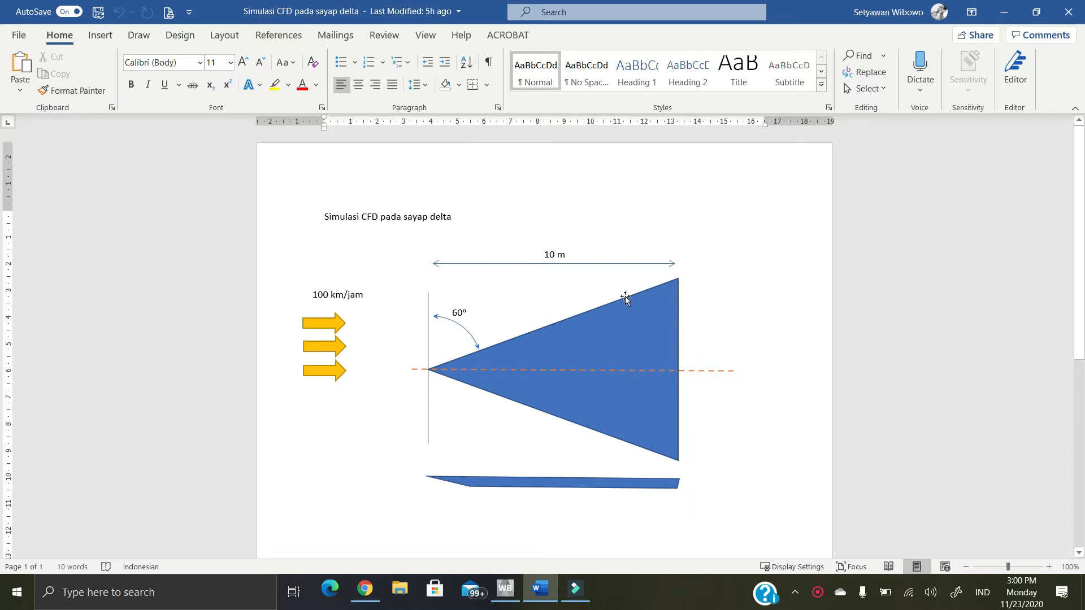
- Duplicate the thin side-view wing profile below the original and rotate the copy clockwise into a steeper nose-up tilt
scroll(626, 299, "down", 2)
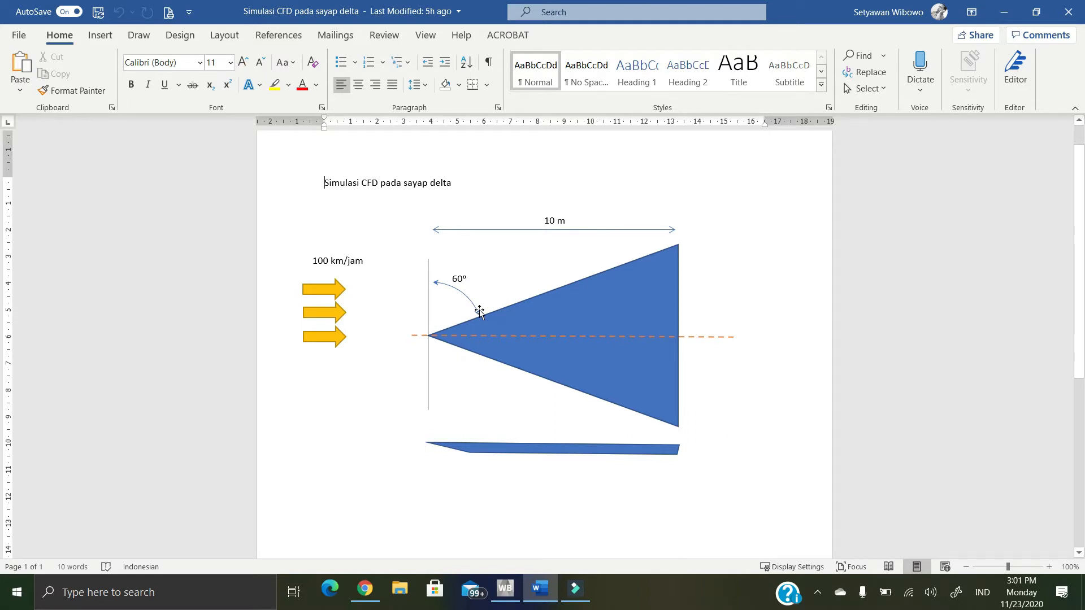
scroll(480, 310, "down", 1)
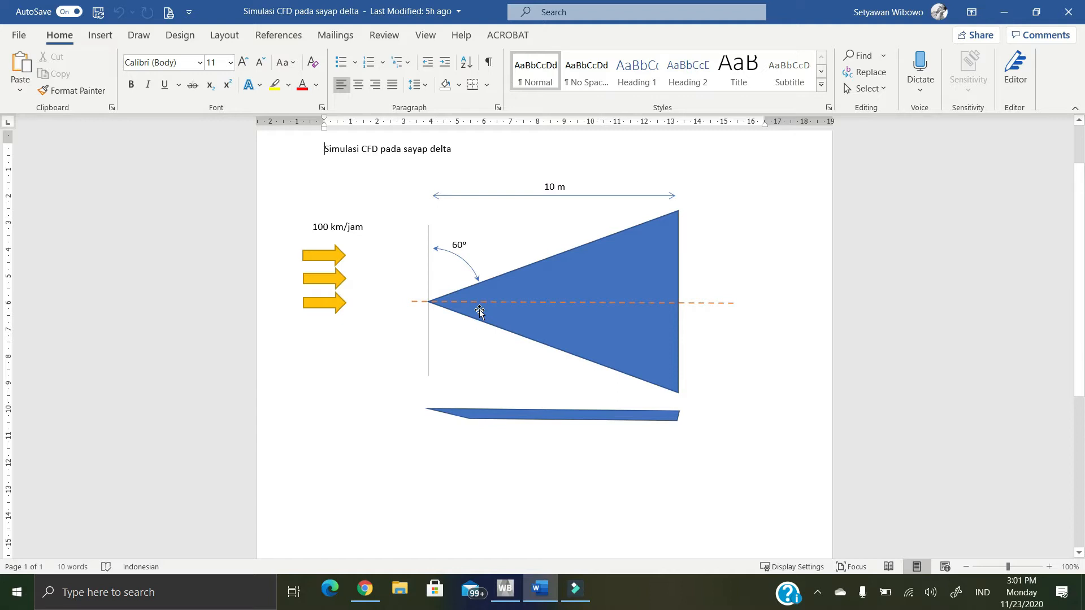
scroll(479, 310, "down", 2)
scroll(480, 312, "up", 1)
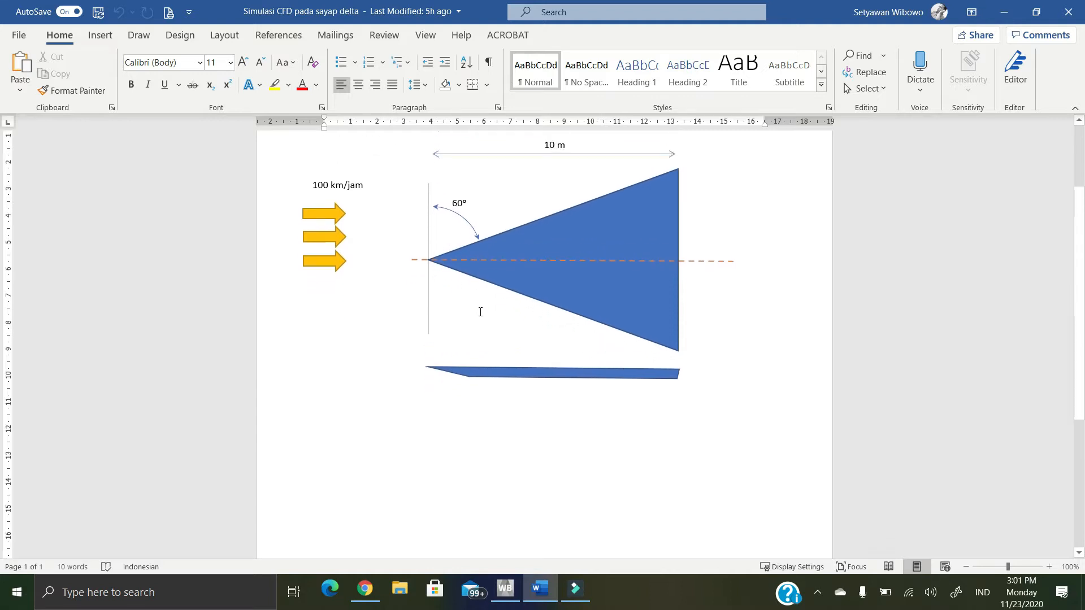
left_click(539, 383)
left_click(741, 388)
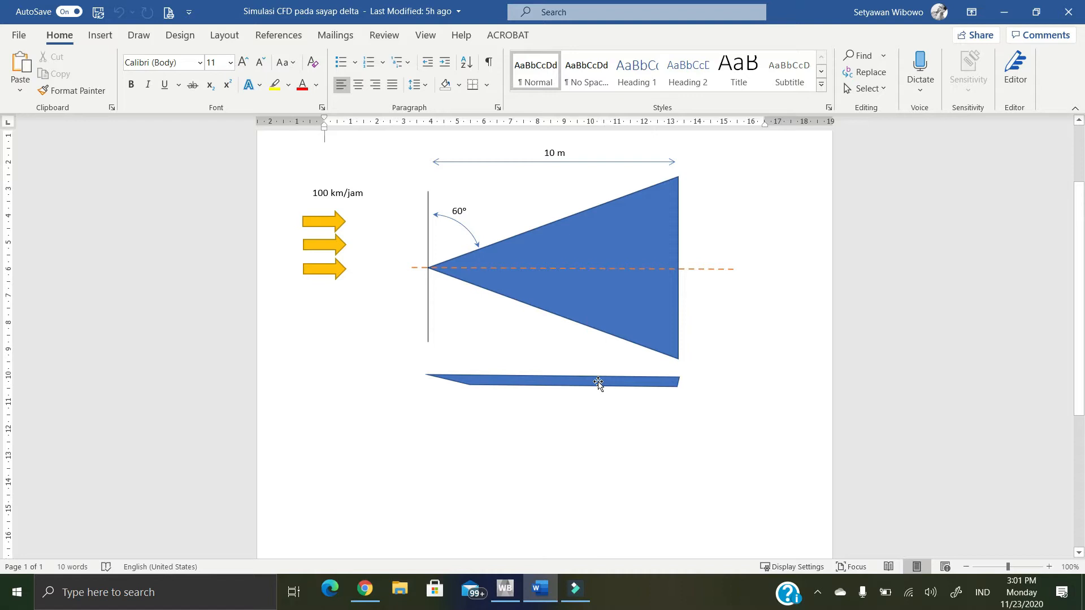
left_click(597, 383)
left_click_drag(598, 382, 598, 454, "ctrl")
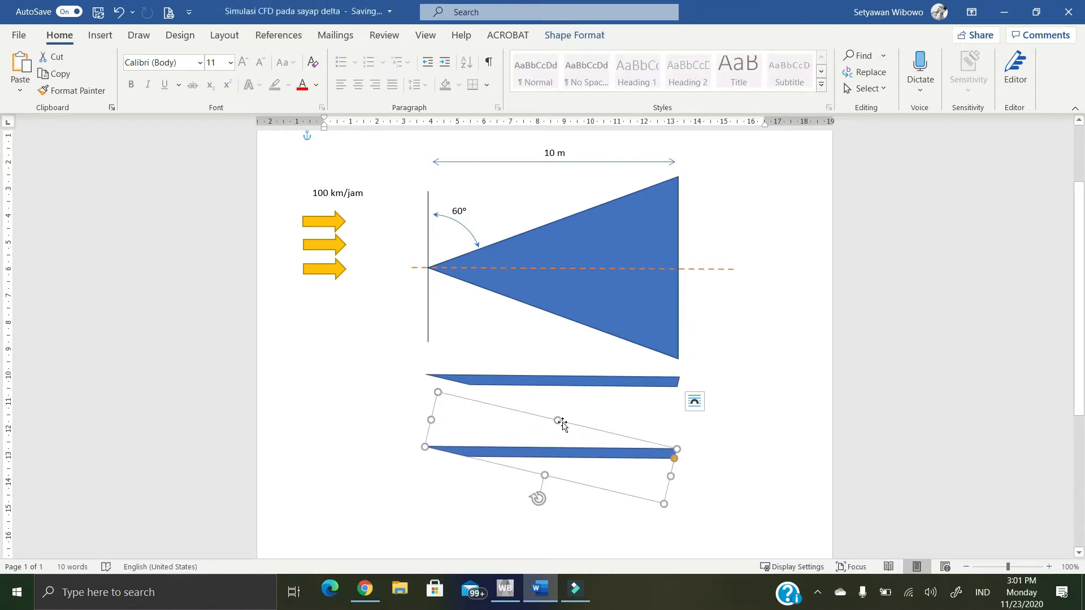
left_click_drag(538, 499, 558, 473)
left_click(681, 460)
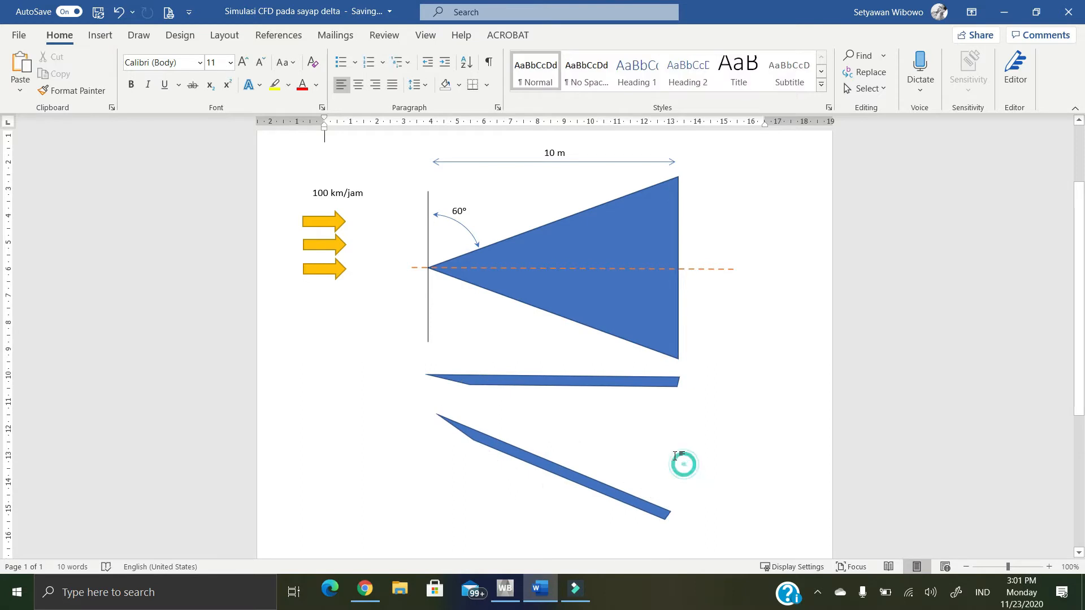
- Duplicate the three yellow flow arrows together and place the copies in front of the tilted profile
left_click(328, 272)
left_click(326, 246, "shift")
left_click(339, 226, "shift")
left_click_drag(339, 226, 359, 443, "ctrl")
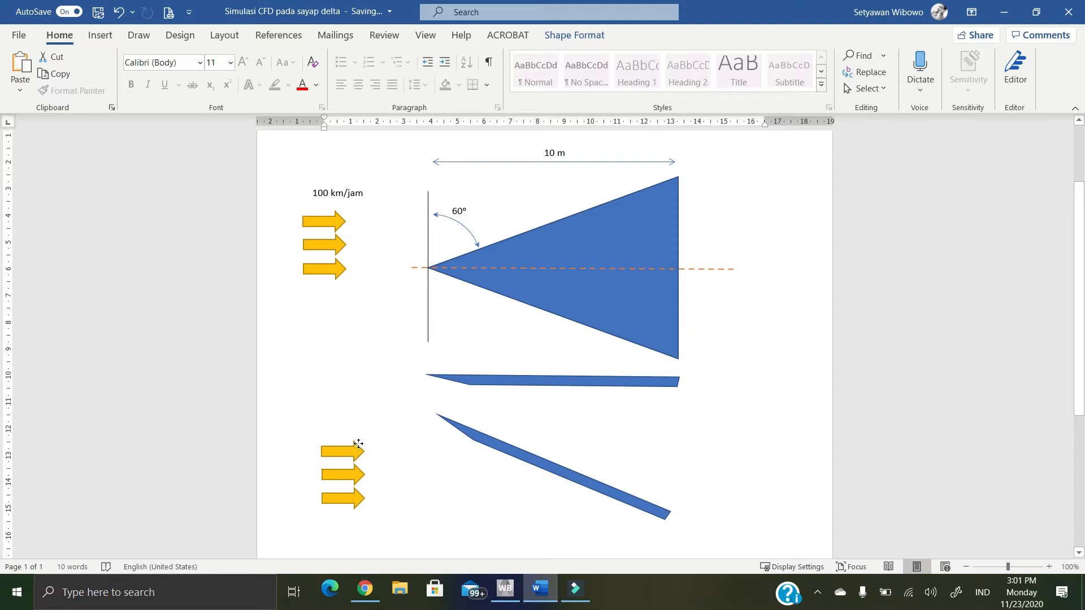
left_click(624, 452)
- Duplicate the 100 km/jam label and place the copy beside the lower set of flow arrows
scroll(565, 439, "down", 1)
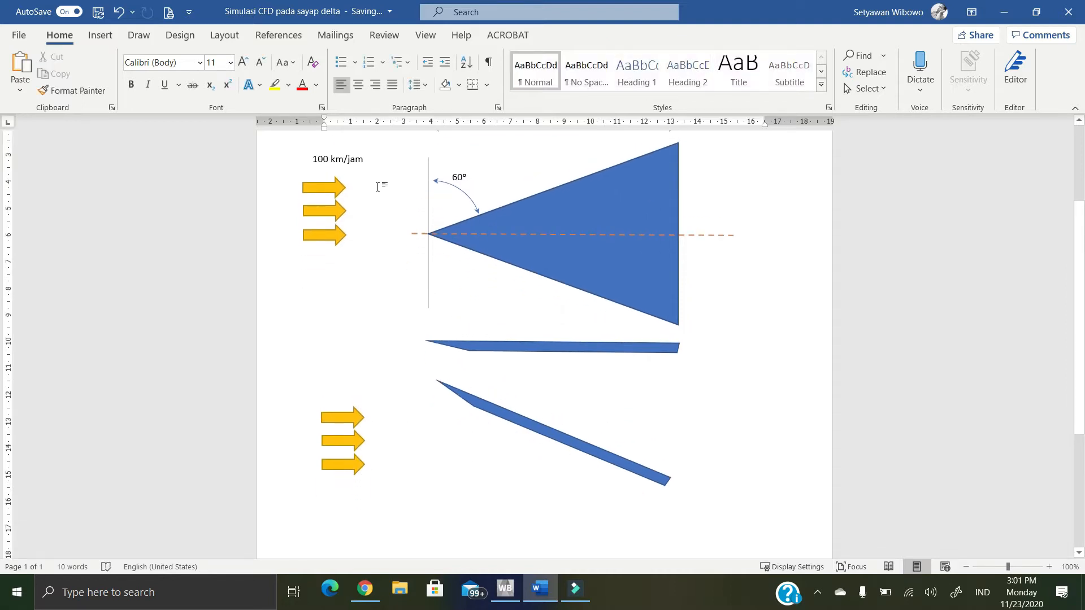
left_click(352, 162)
left_click_drag(352, 162, 414, 404, "ctrl")
left_click(735, 422)
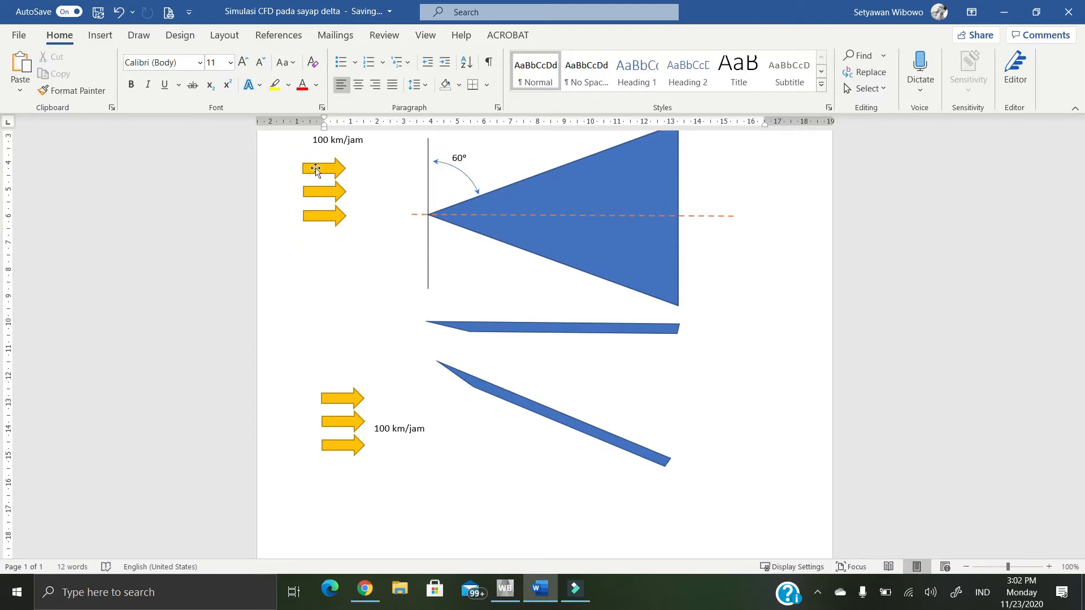
- Duplicate the orange dashed centreline and place the copy as a horizontal reference across the tilted profile's tail
left_click(716, 215)
left_click_drag(716, 216, 684, 412, "ctrl")
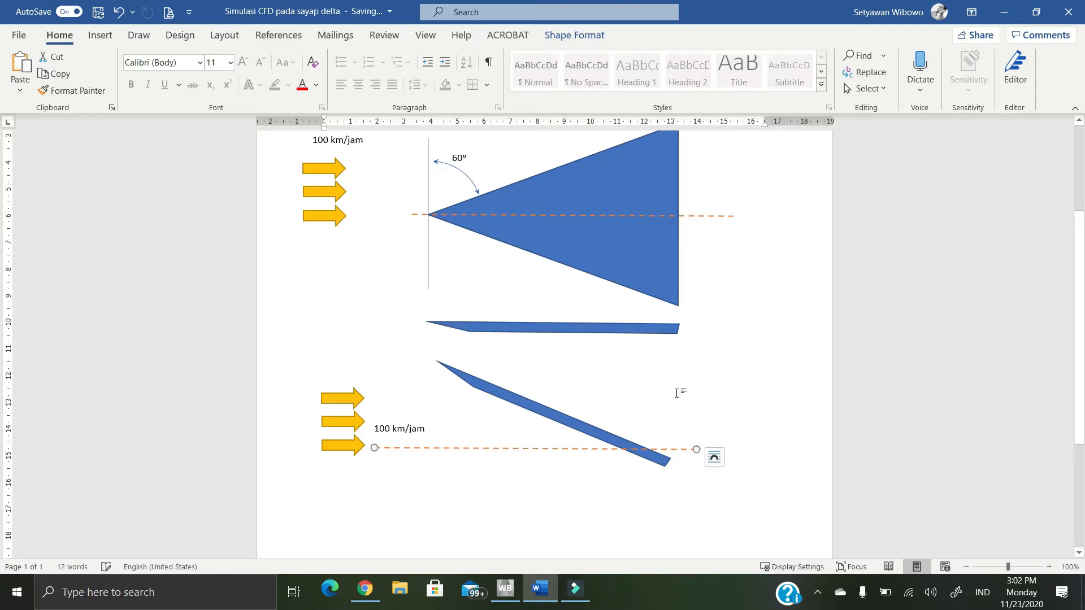
left_click(674, 394)
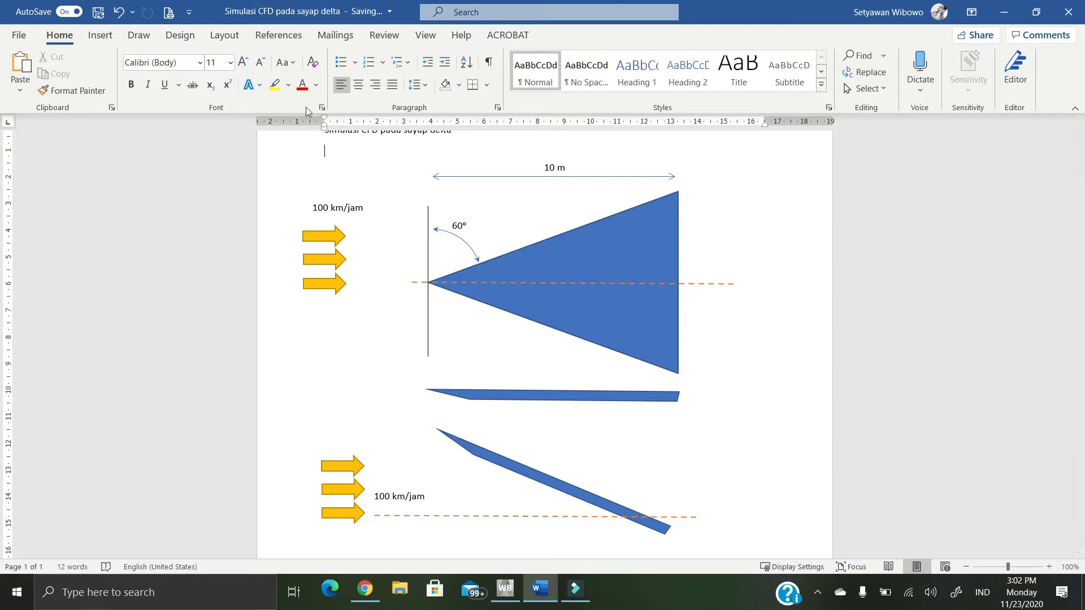
left_click(713, 285)
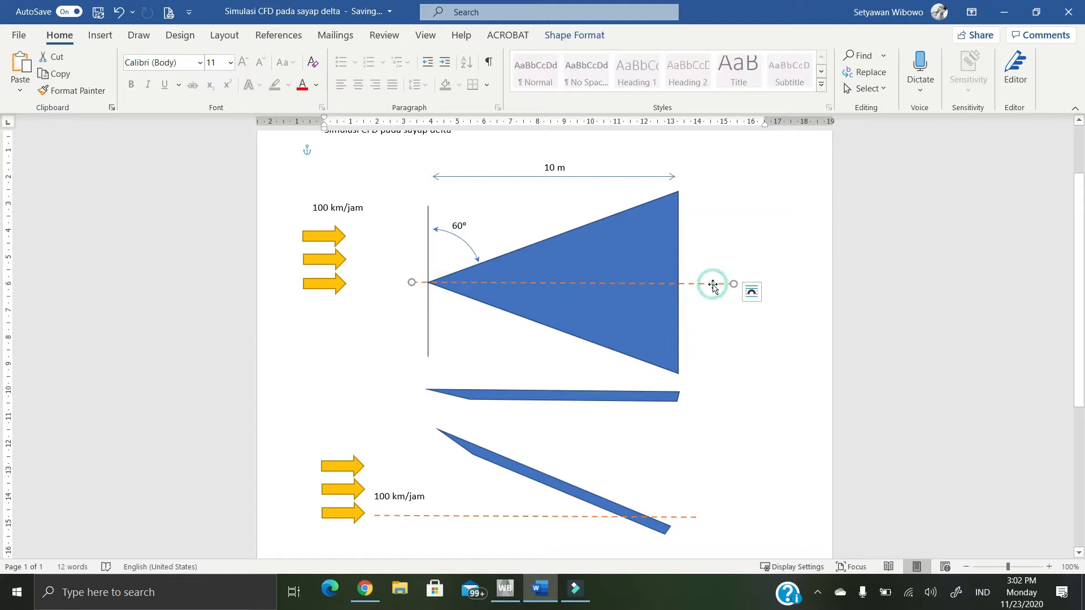
left_click_drag(713, 284, 674, 471, "ctrl")
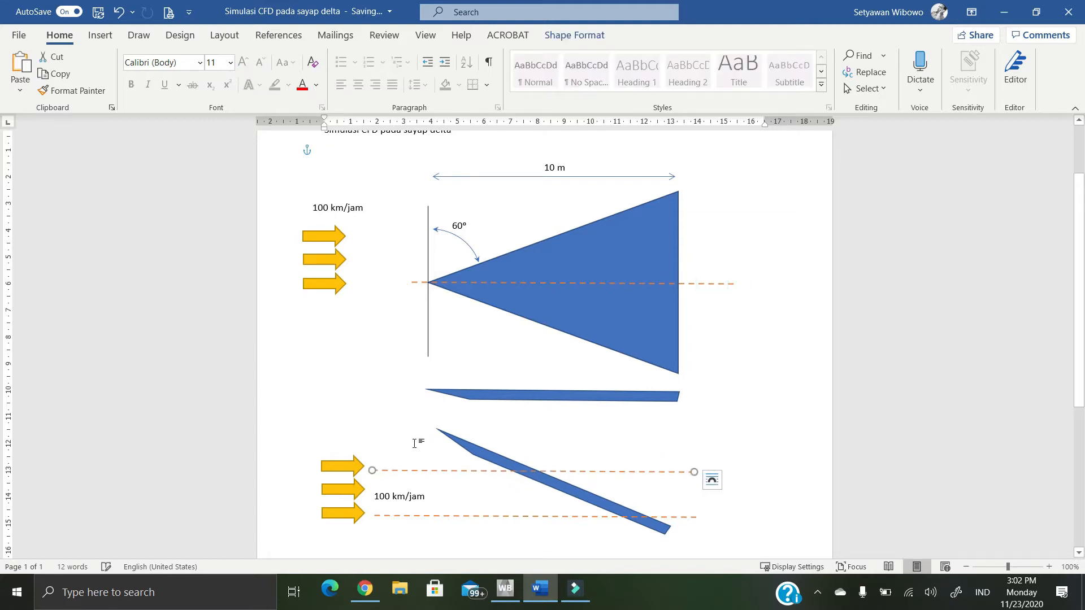
left_click_drag(375, 467, 472, 368)
left_click_drag(561, 417, 501, 466)
key("Escape")
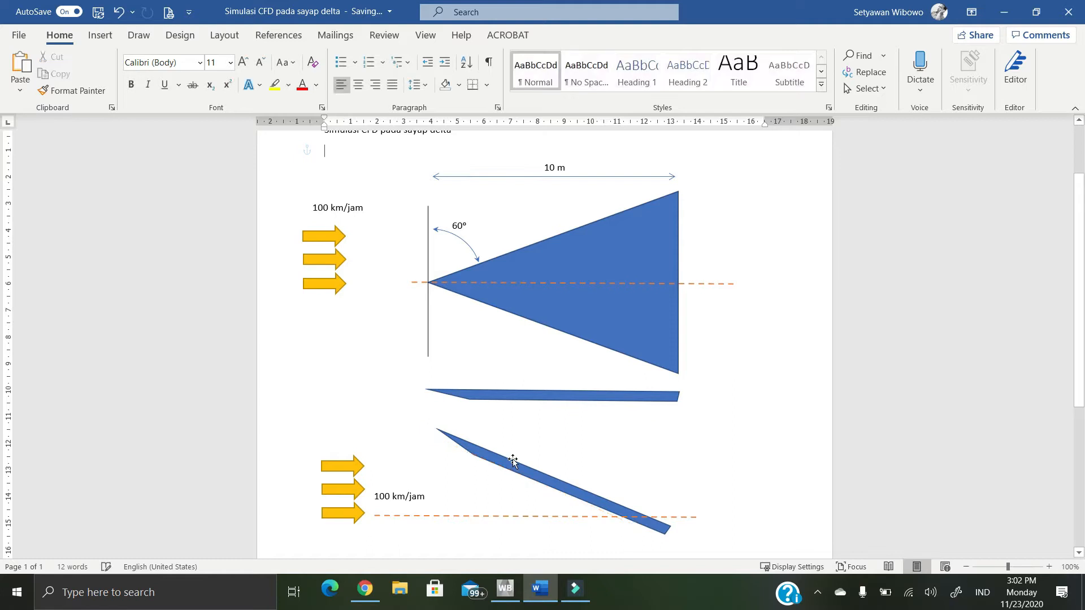
- Duplicate the angle arc, rotate it and place it between the lower dashed line and the tilted profile
left_click(463, 245)
left_click_drag(464, 245, 469, 476, "ctrl")
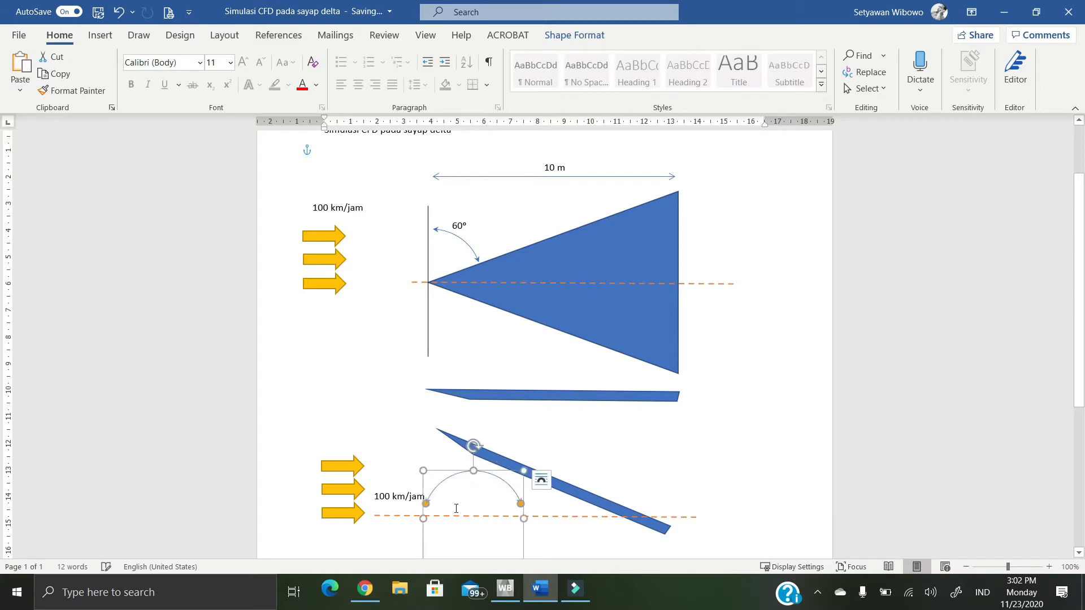
left_click_drag(519, 502, 452, 441)
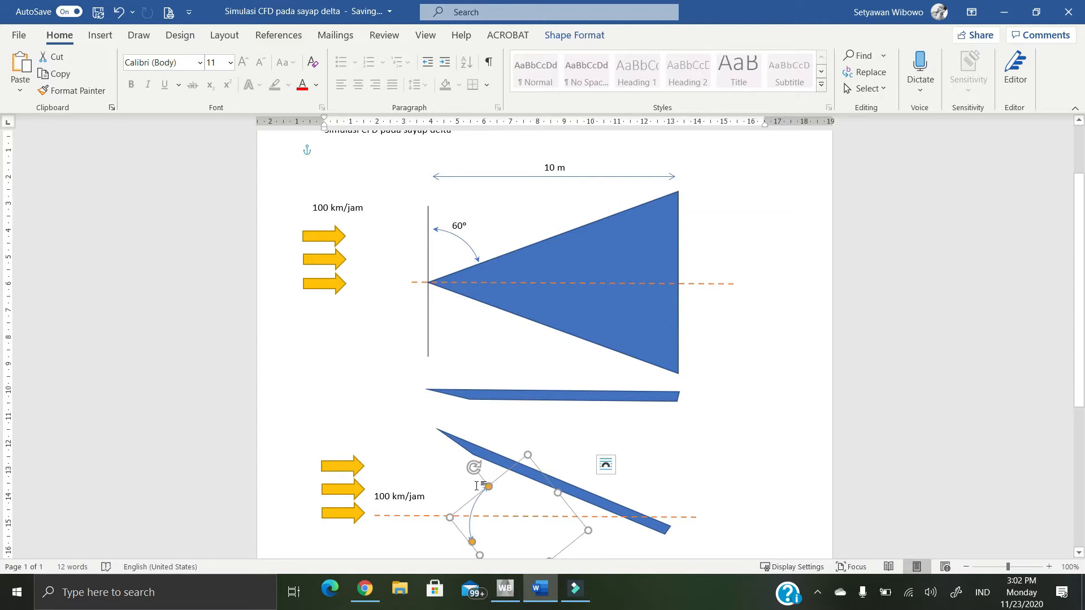
left_click_drag(476, 497, 480, 475)
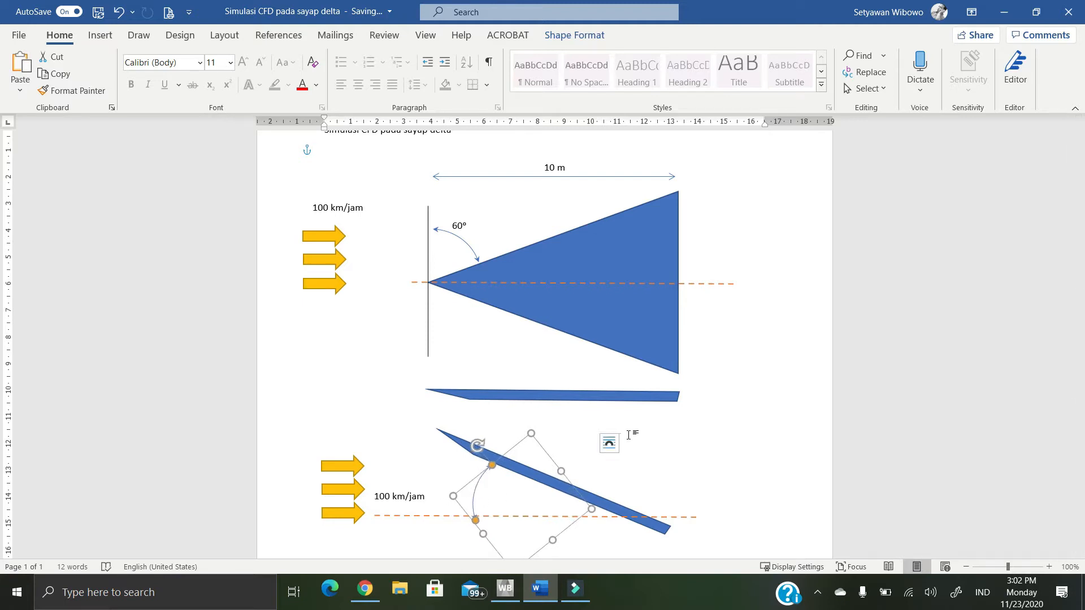
left_click(611, 454)
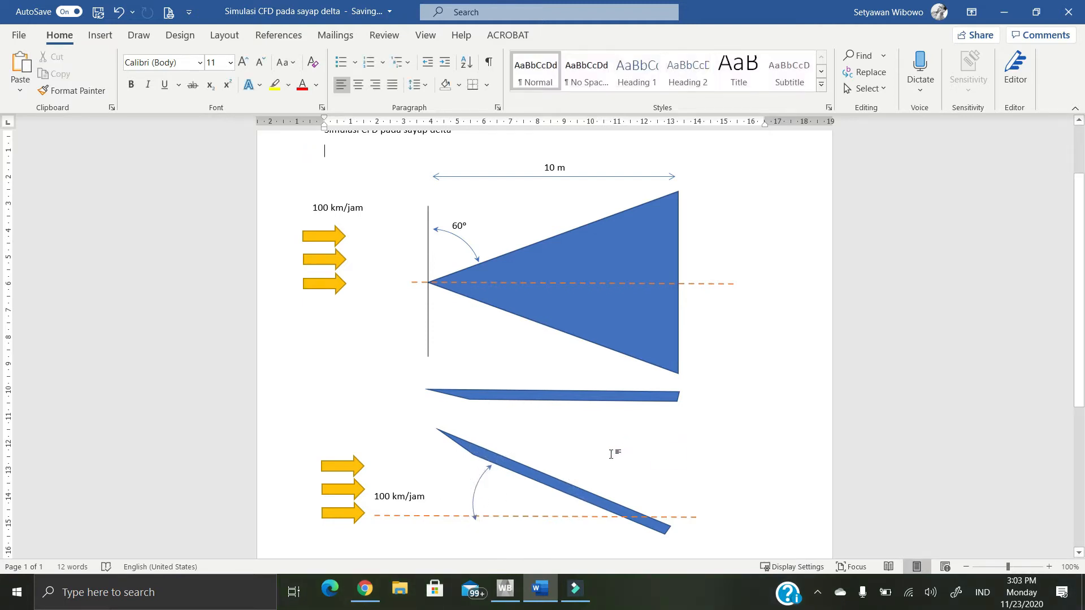
- Duplicate the 60° label beside the lower angle arc and change the copy's text to 10°
left_click(465, 215)
left_click_drag(465, 215, 466, 467, "ctrl")
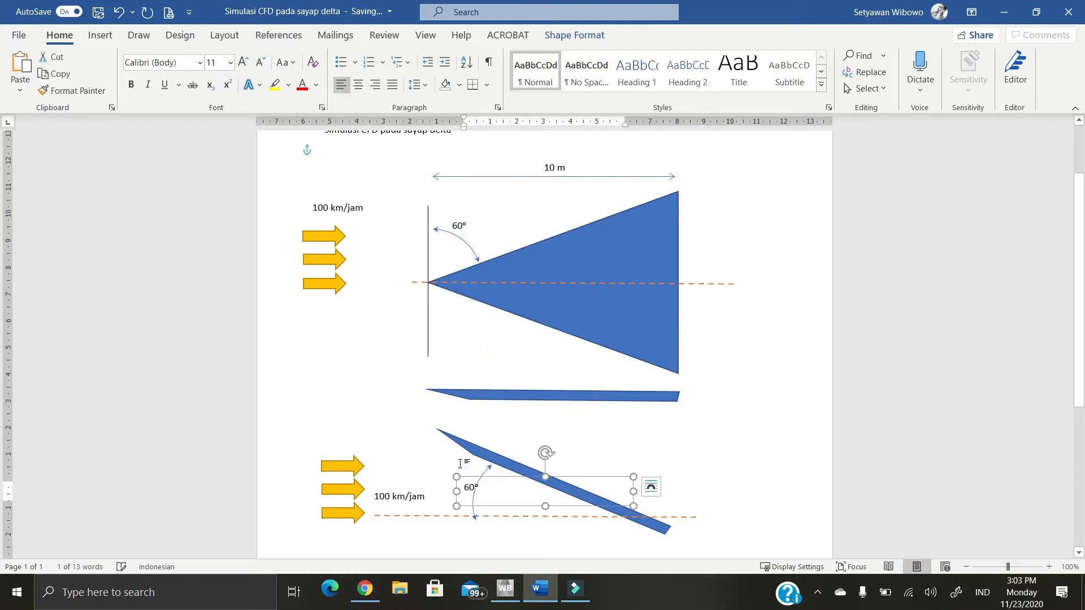
left_click(469, 487)
key("BackSpace")
type("1")
left_click(730, 462)
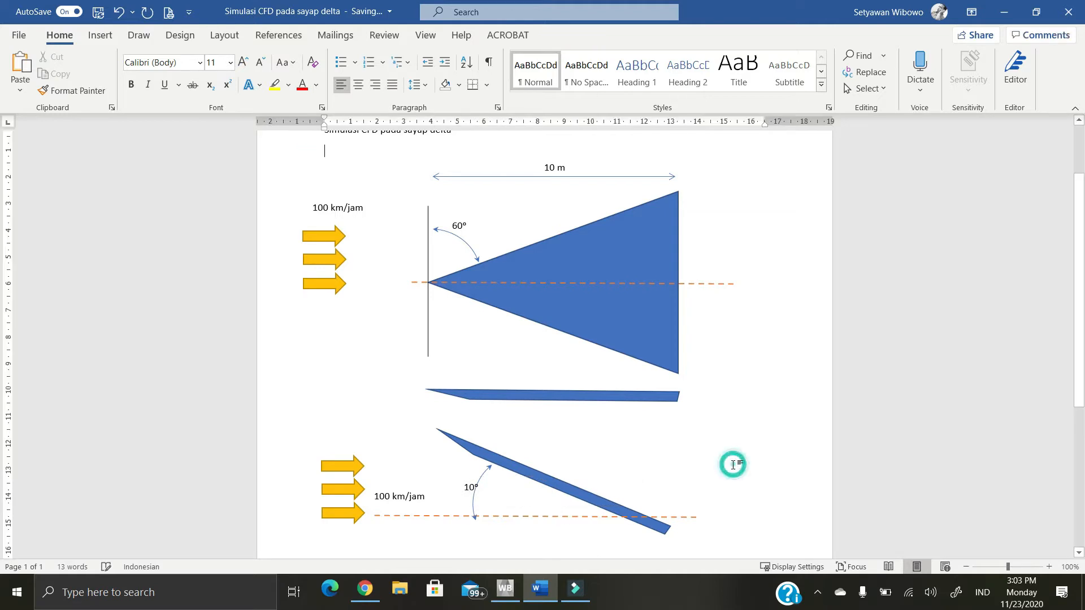
- Rotate the tilted wing profile slightly back to a shallower angle
scroll(699, 453, "down", 1)
scroll(699, 453, "down", 1)
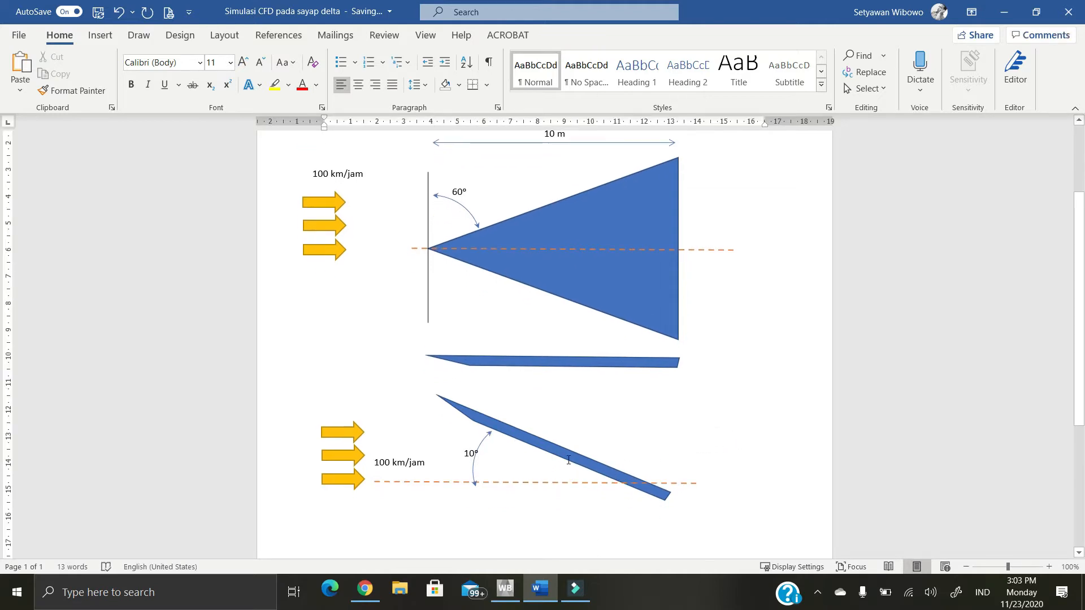
left_click(571, 469)
left_click(659, 489)
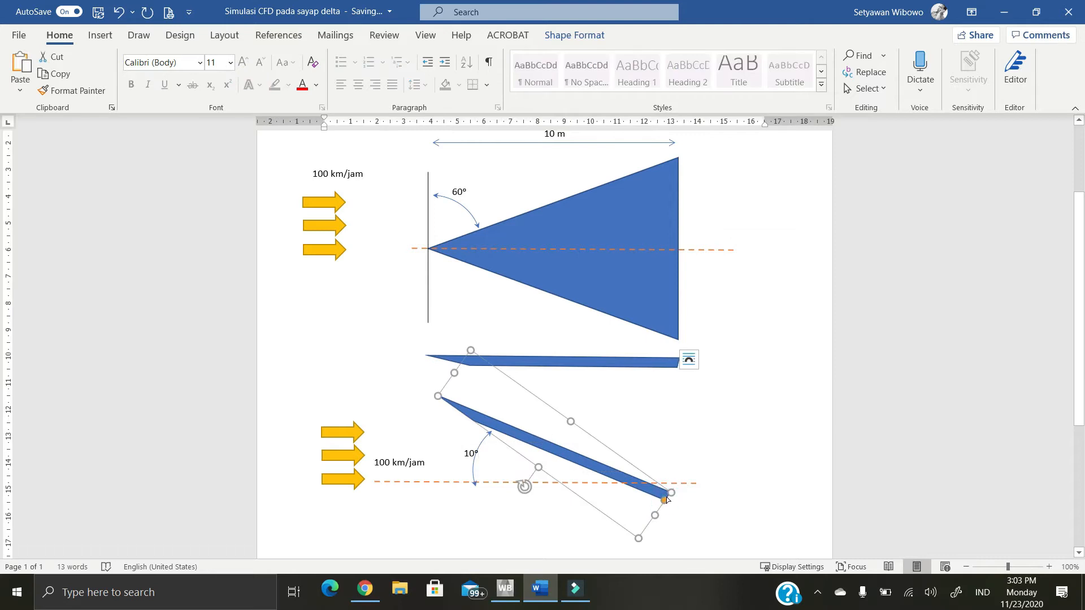
left_click_drag(524, 486, 546, 459)
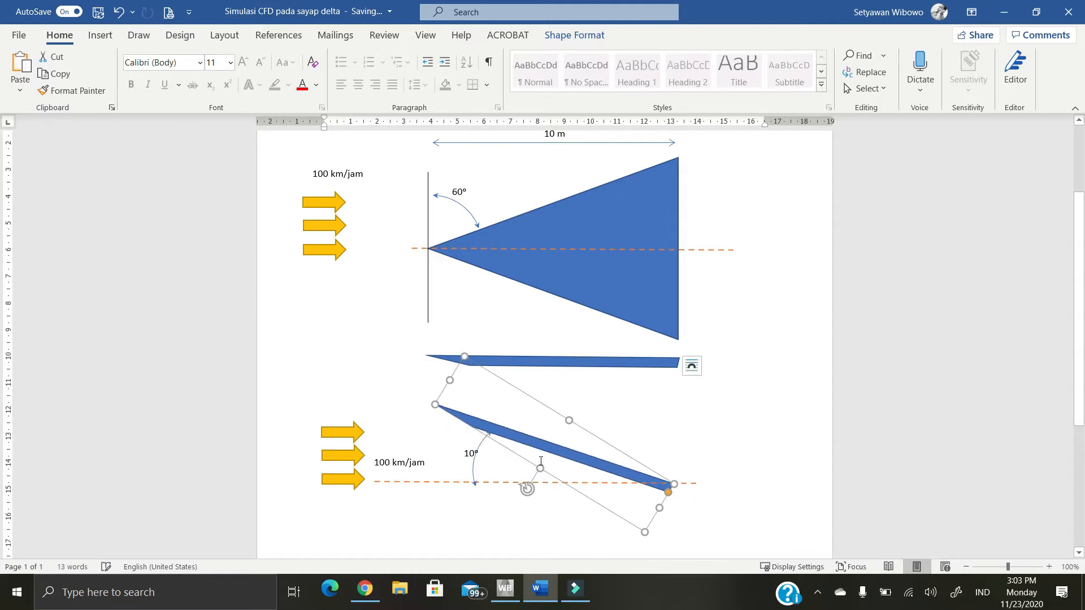
left_click(624, 432)
scroll(627, 430, "up", 1)
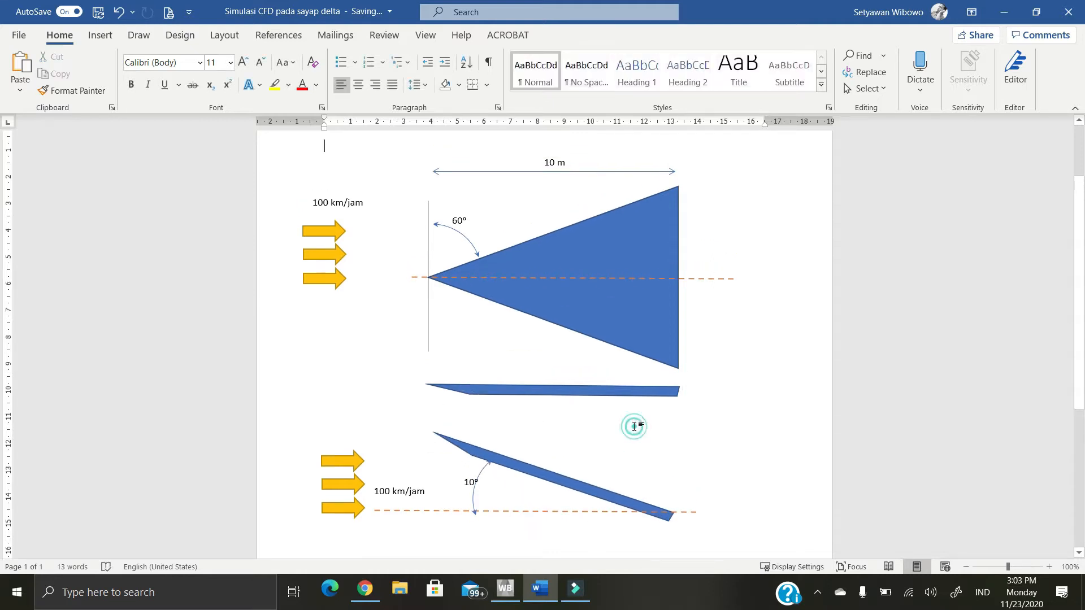
- Adjust the upper end of the 10° angle arc to meet the underside of the tilted profile
left_click(480, 477)
left_click_drag(491, 465, 490, 472)
left_click(690, 497)
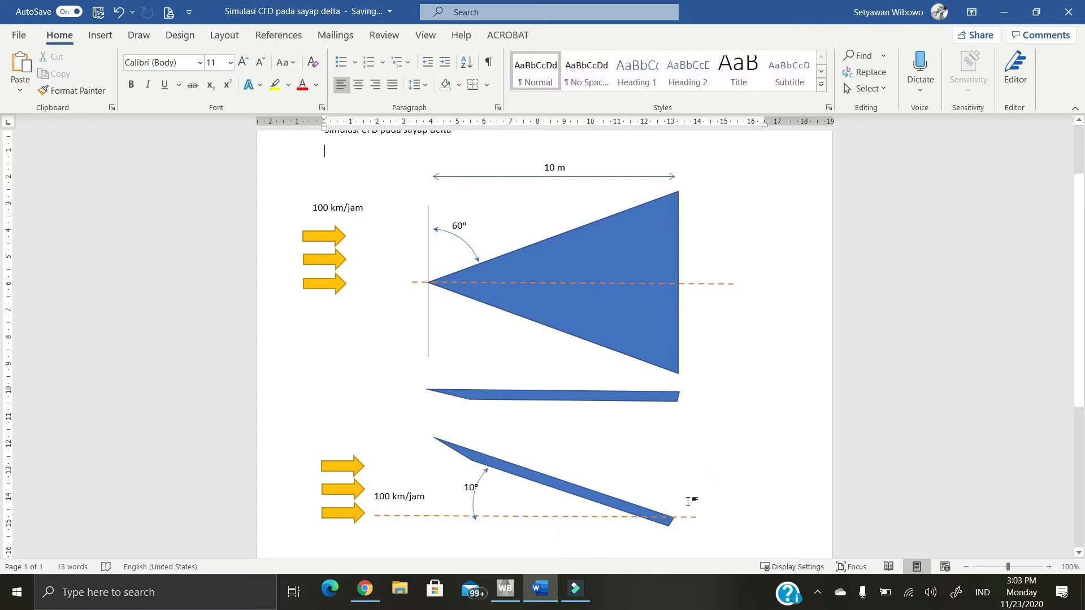
scroll(704, 445, "down", 2)
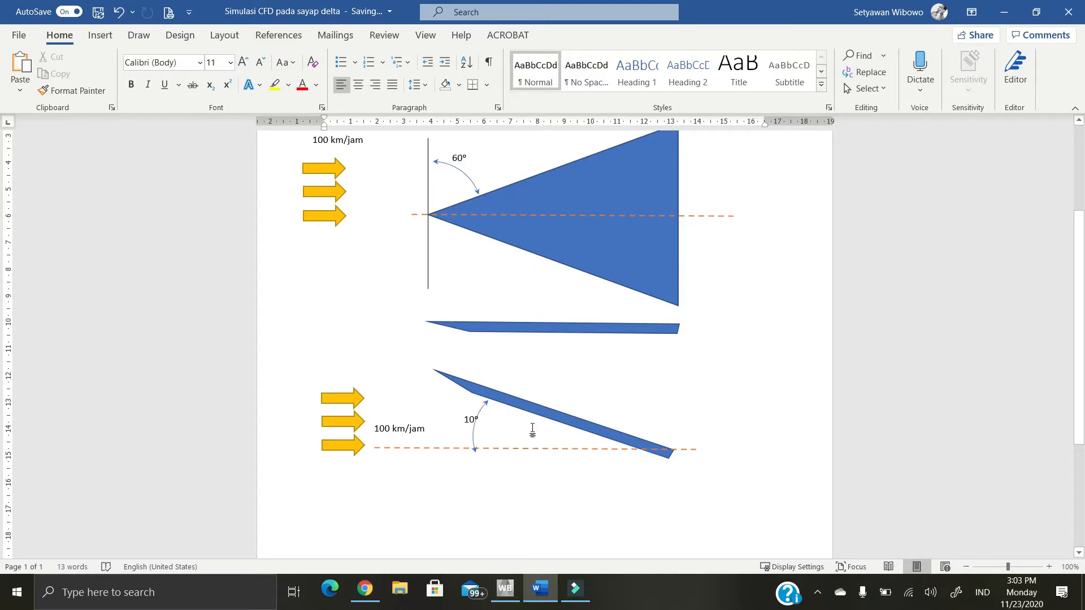
scroll(601, 429, "up", 1)
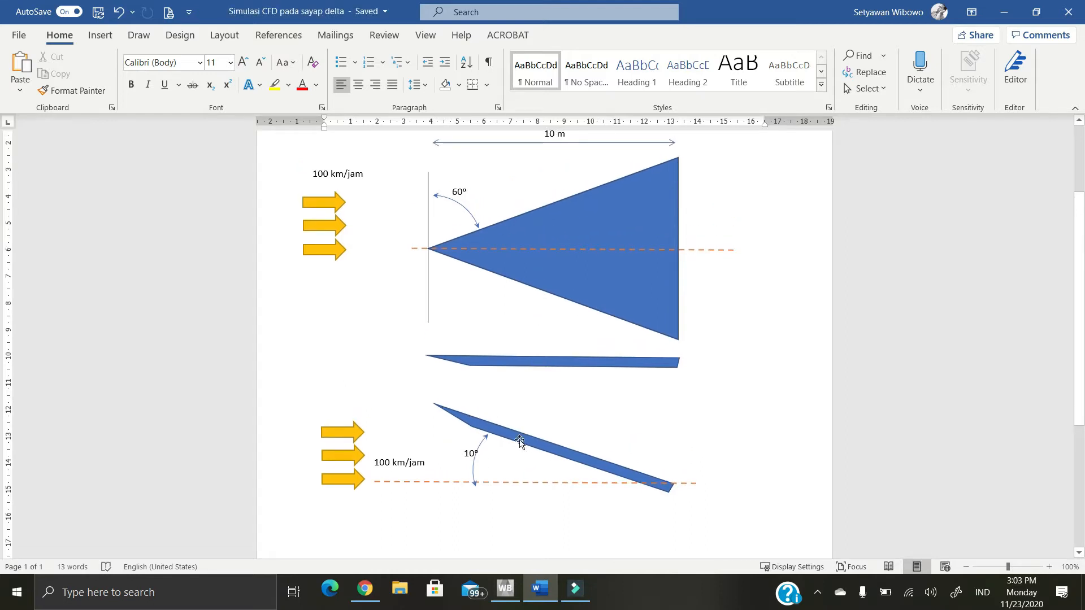
- Switch to Ansys Workbench and add a standalone Geometry component system to the project schematic, keeping its default name
left_click(509, 593)
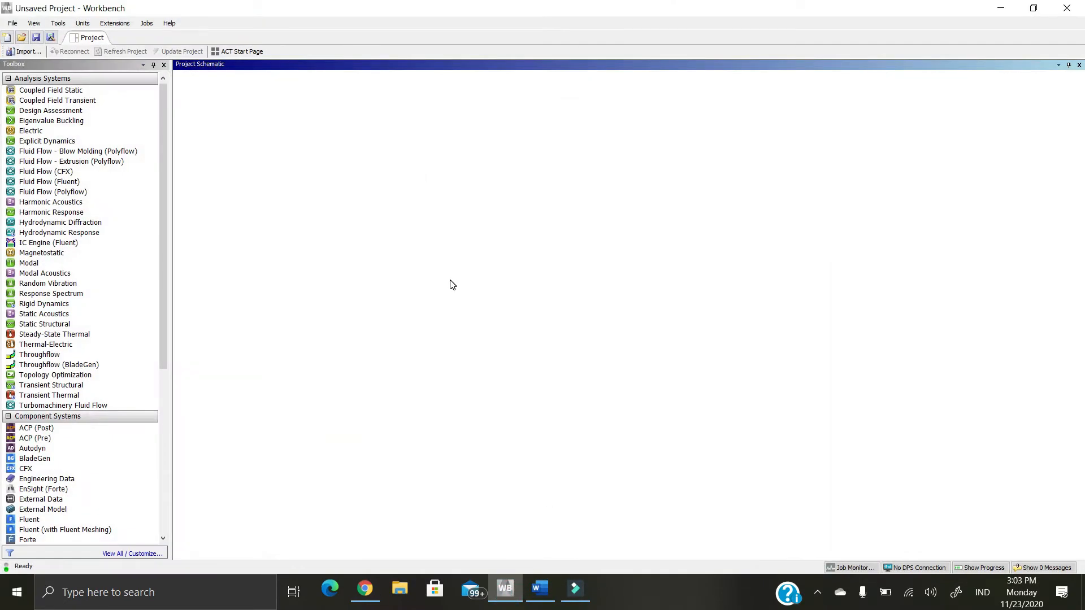
left_click_drag(162, 297, 158, 395)
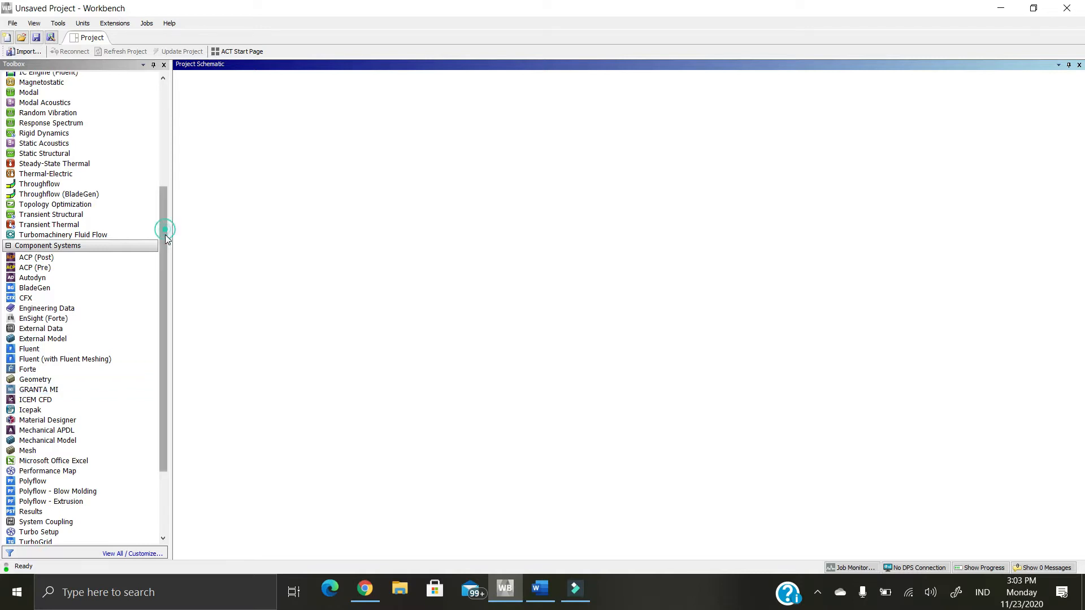
left_click_drag(165, 229, 162, 277)
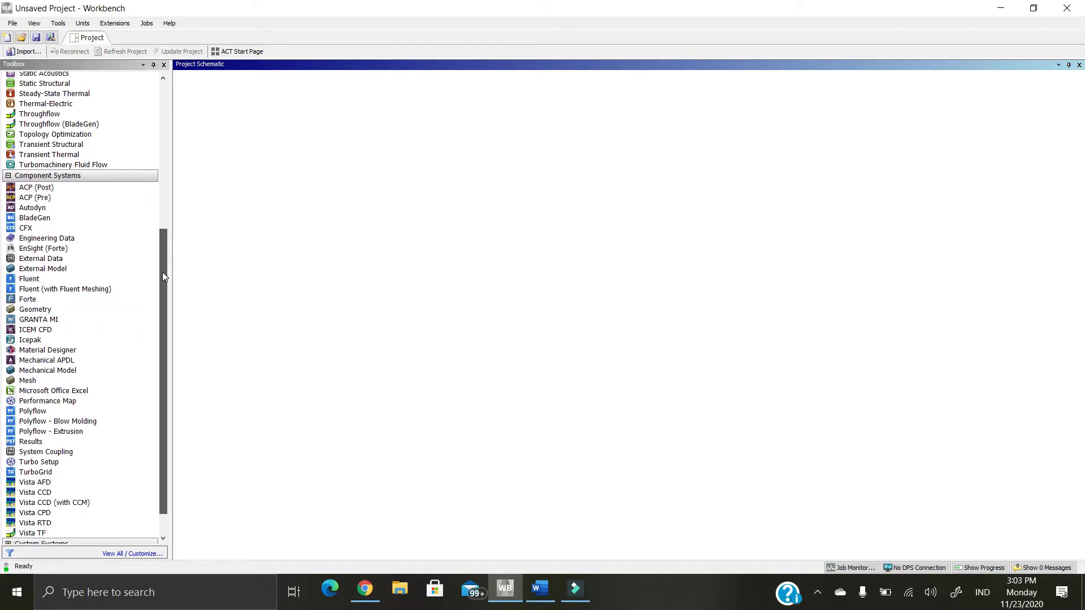
left_click(50, 310)
left_click_drag(50, 310, 280, 119)
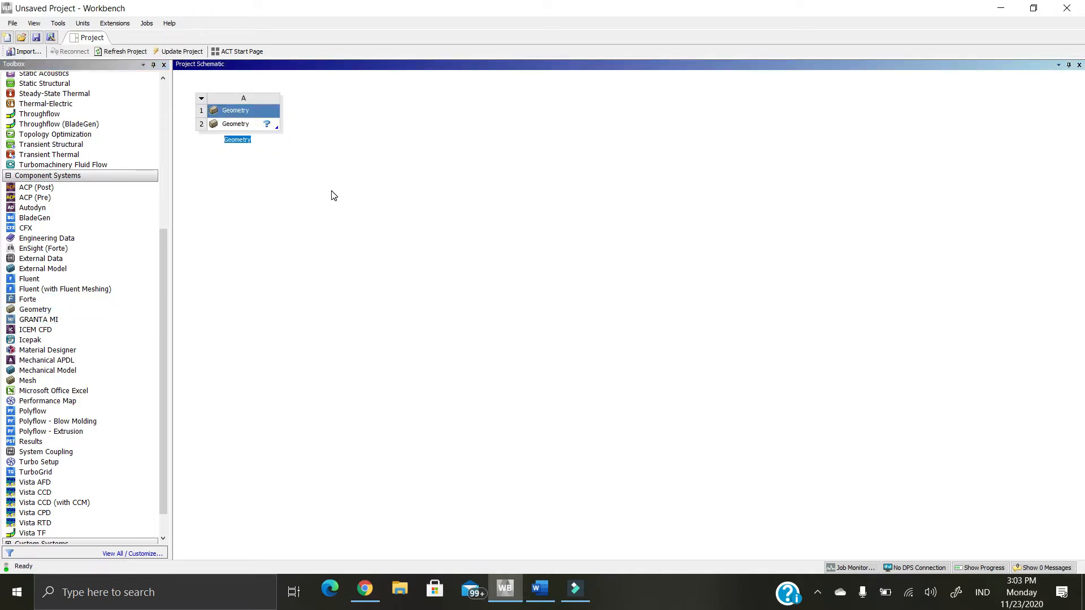
left_click(334, 196)
- Start a new DesignModeler geometry from the Geometry cell and allow AnsysWB Module through the firewall
left_click(267, 122)
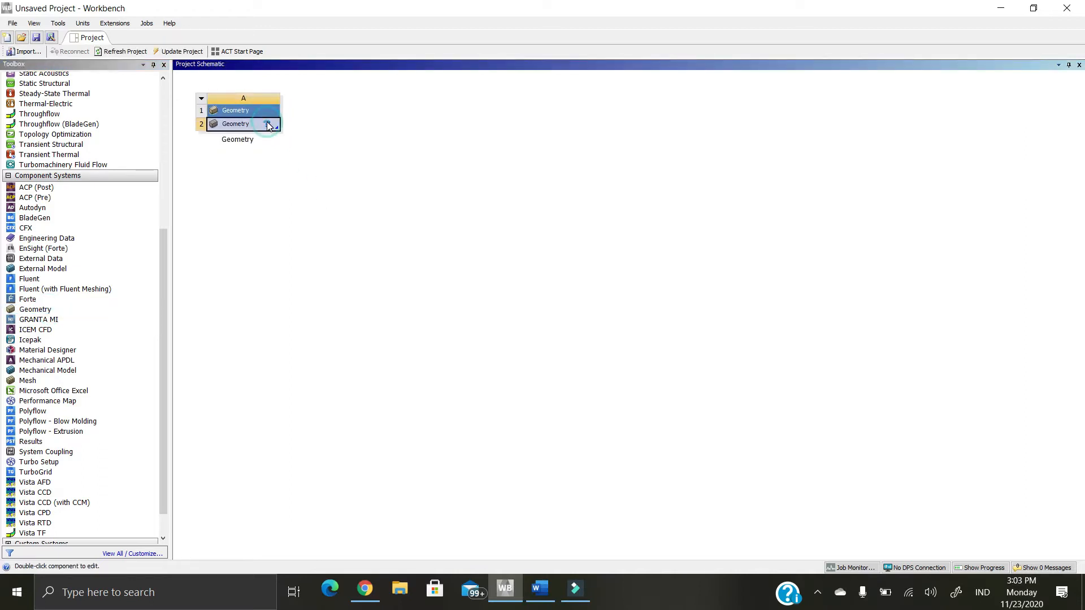
left_click(268, 125)
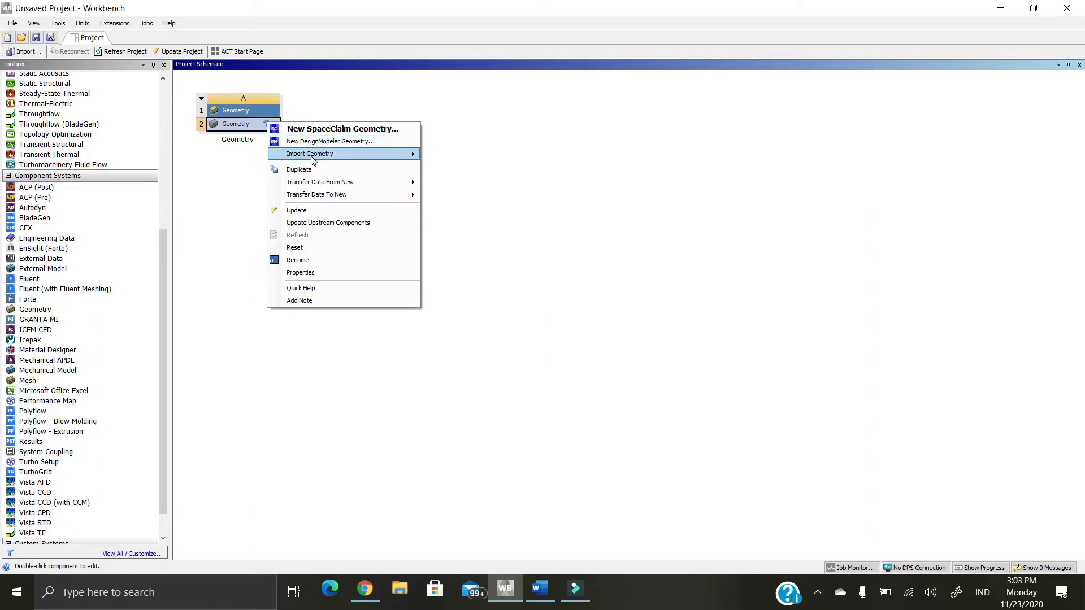
left_click(324, 142)
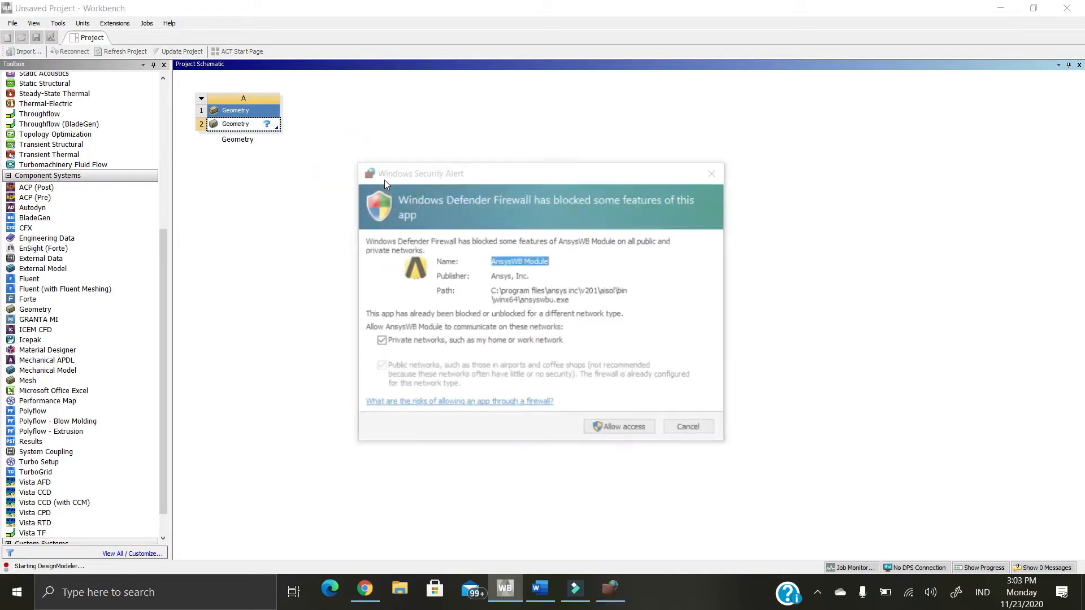
left_click(626, 432)
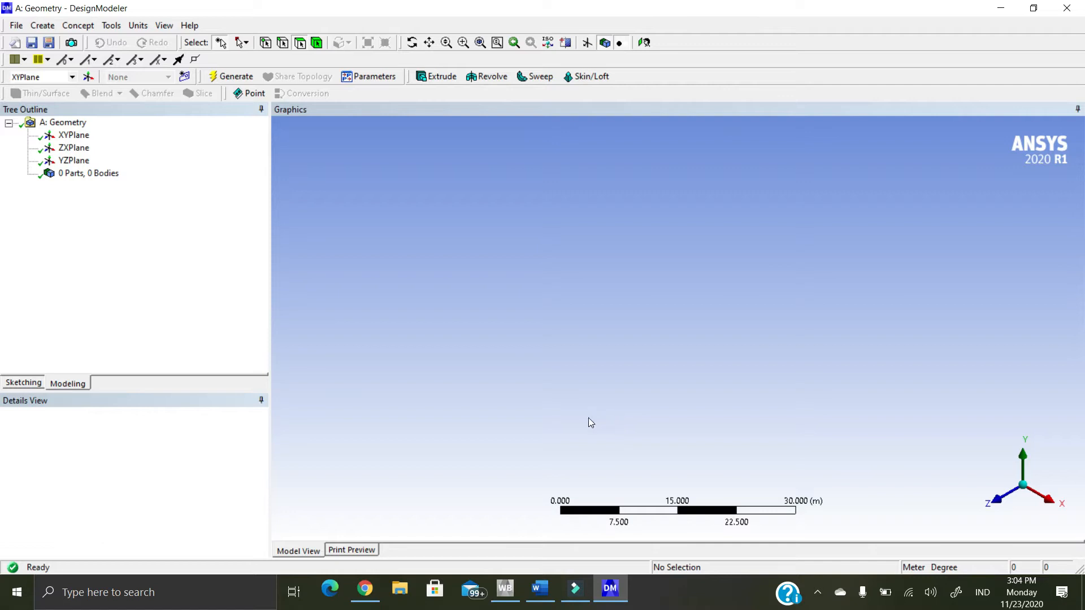
- Switch to the Word document, review the delta wing plan and profile drawings, and return to DesignModeler
left_click(540, 588)
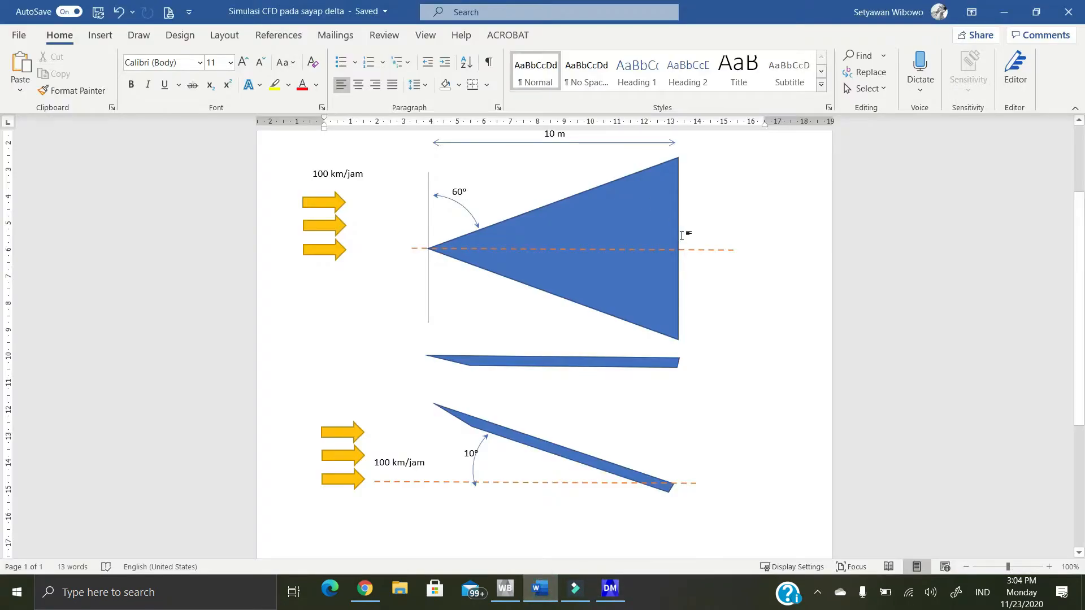
scroll(629, 277, "up", 1)
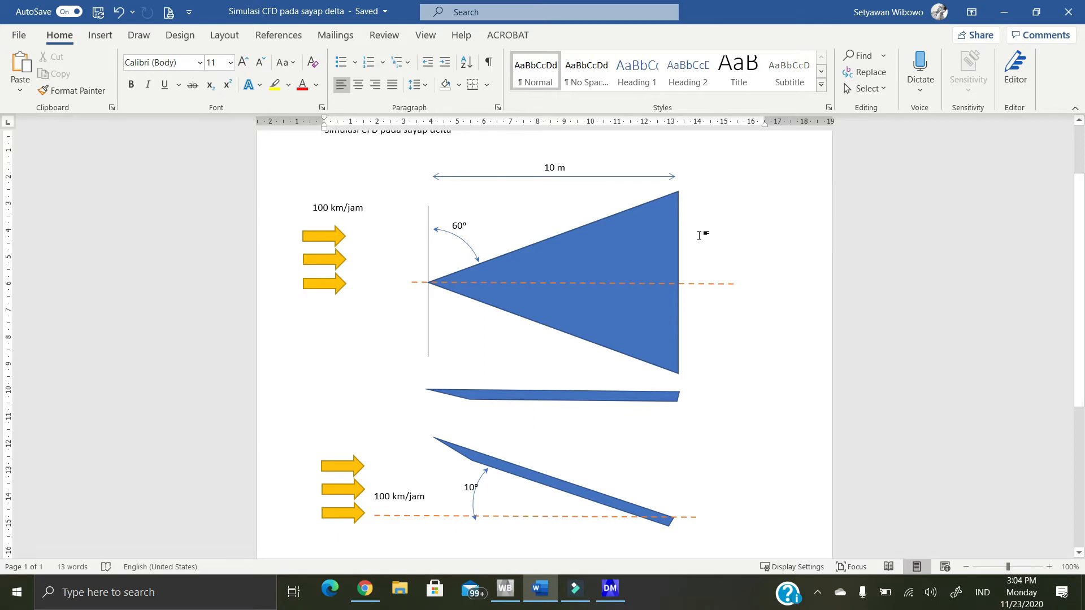
scroll(678, 234, "down", 1)
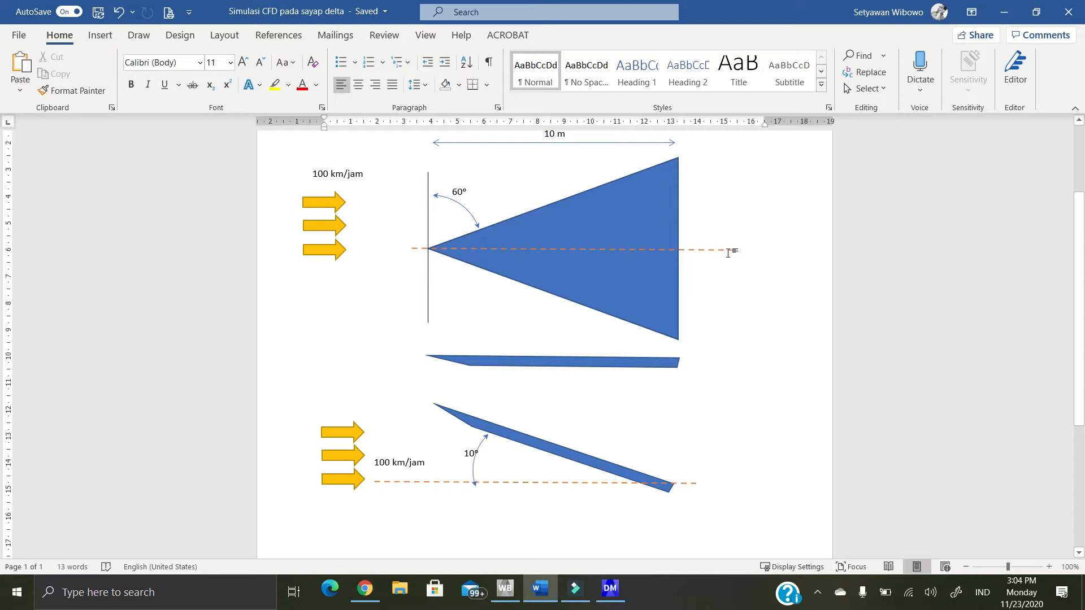
left_click(614, 582)
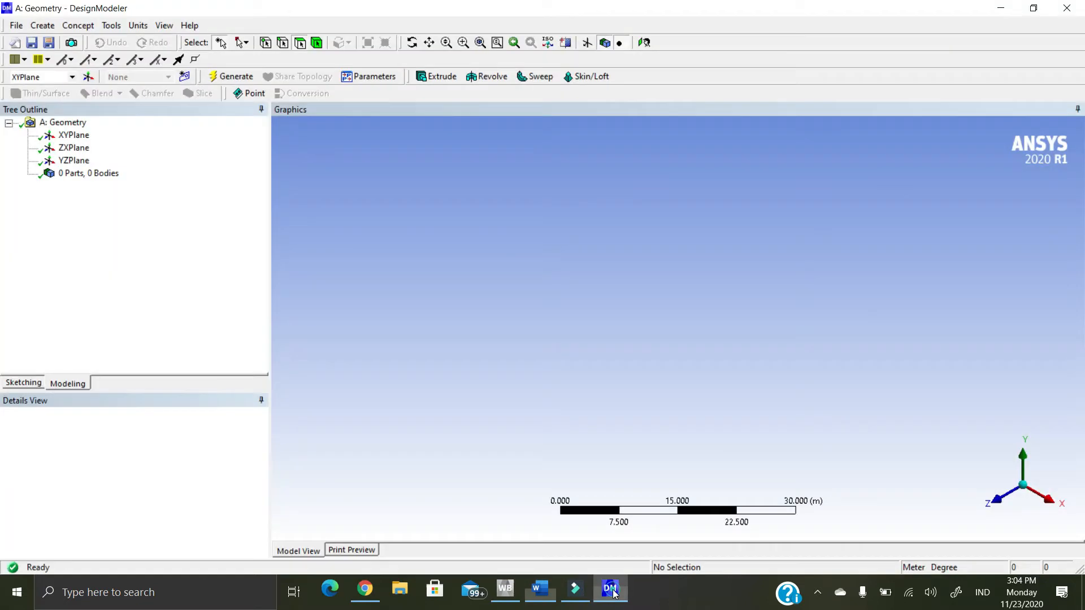
- Create a new sketch on the XYPlane, open it for sketching and view the plane face-on
left_click(80, 140)
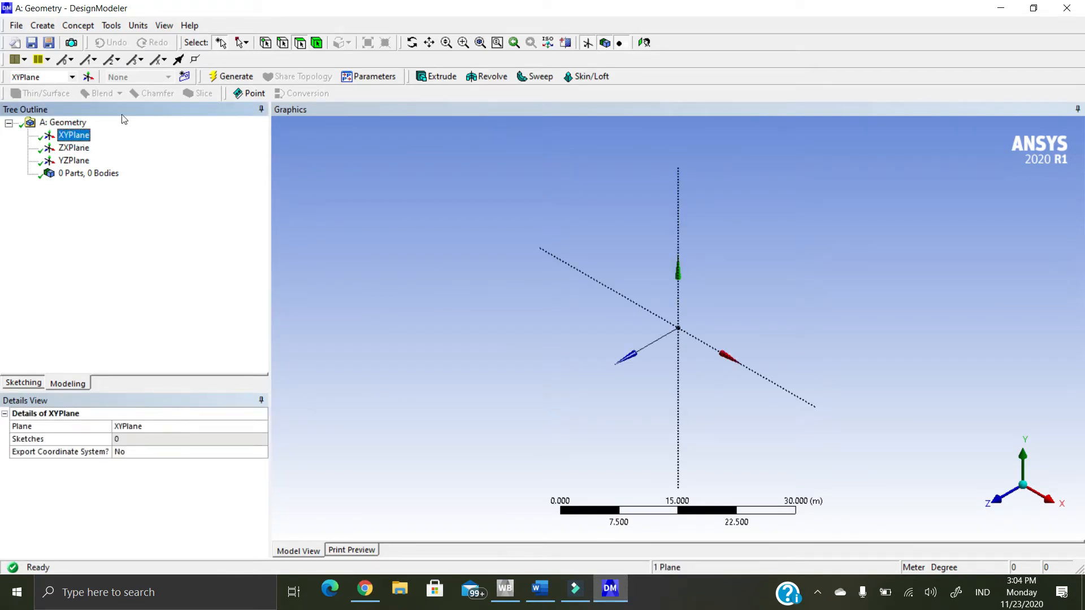
left_click(185, 76)
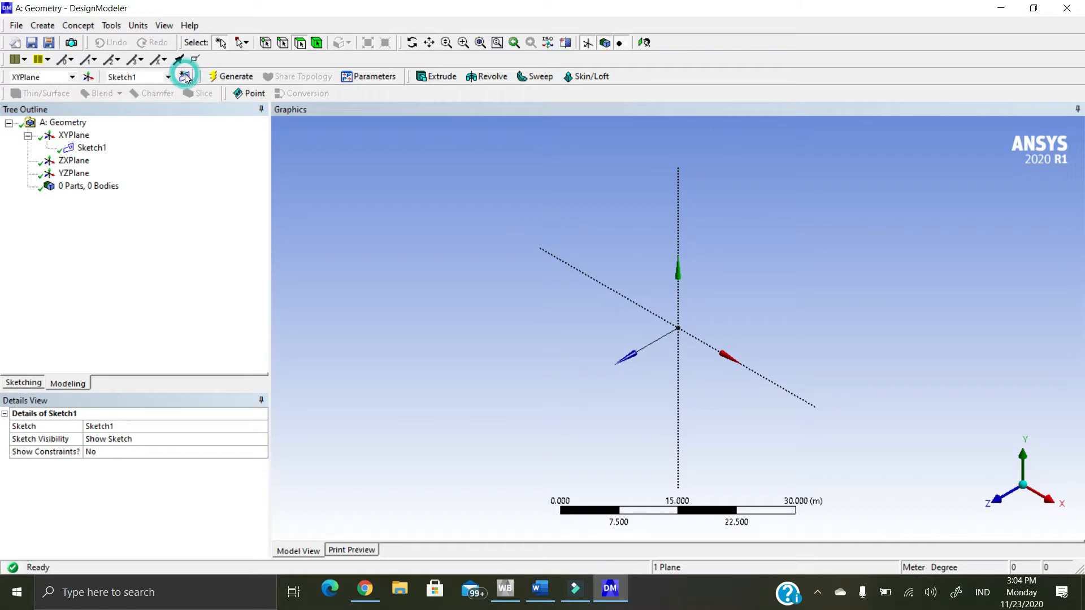
left_click(92, 148)
right_click(95, 150)
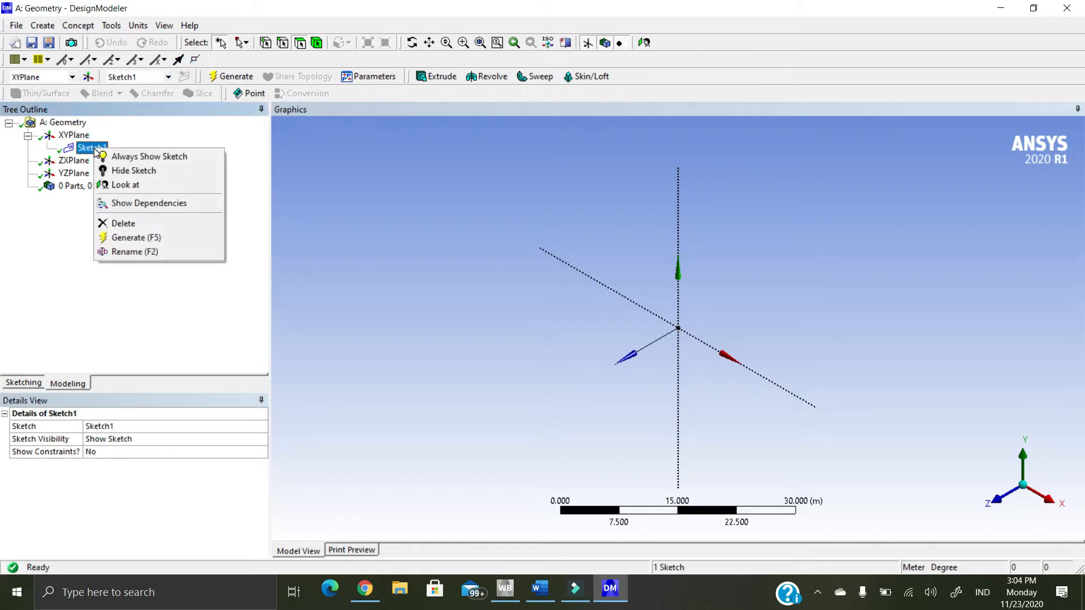
left_click(26, 383)
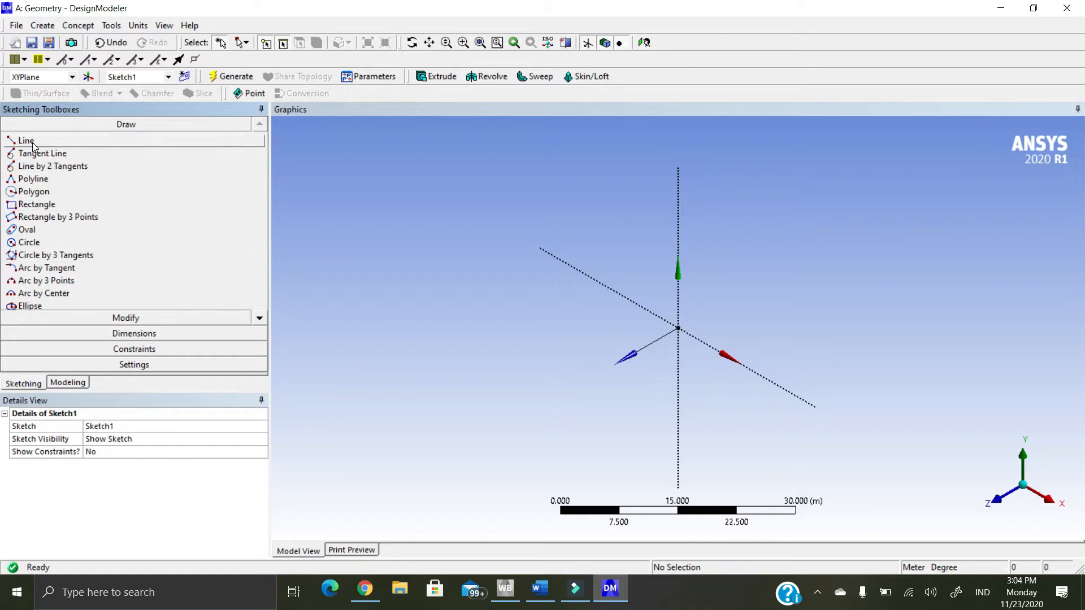
left_click(645, 43)
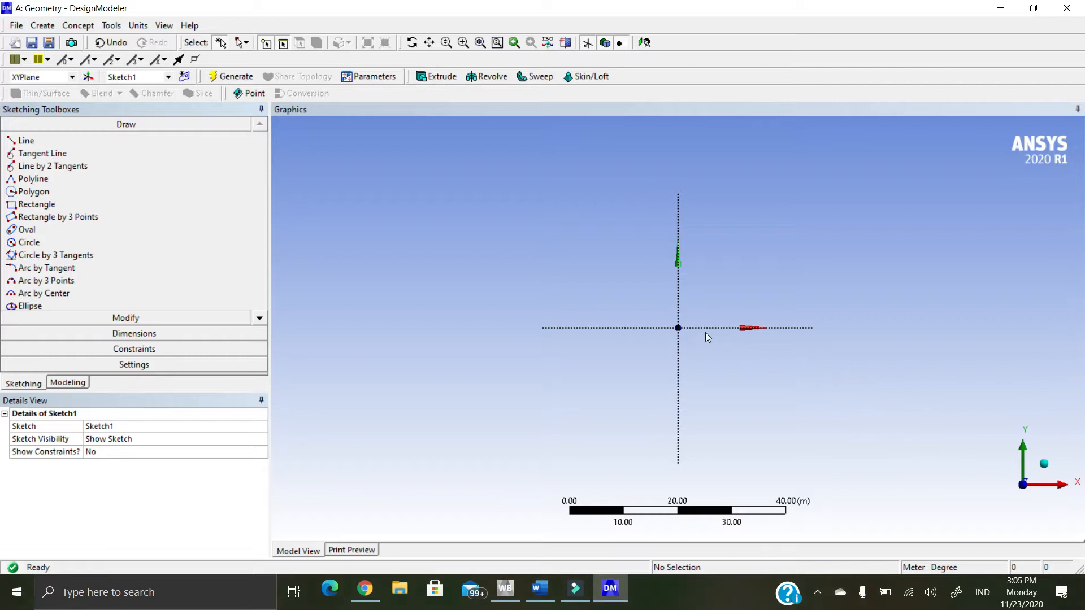
- Sketch a closed right triangle from the origin, with its base about 12.3 m along the positive X axis and a vertical far side
left_click(26, 141)
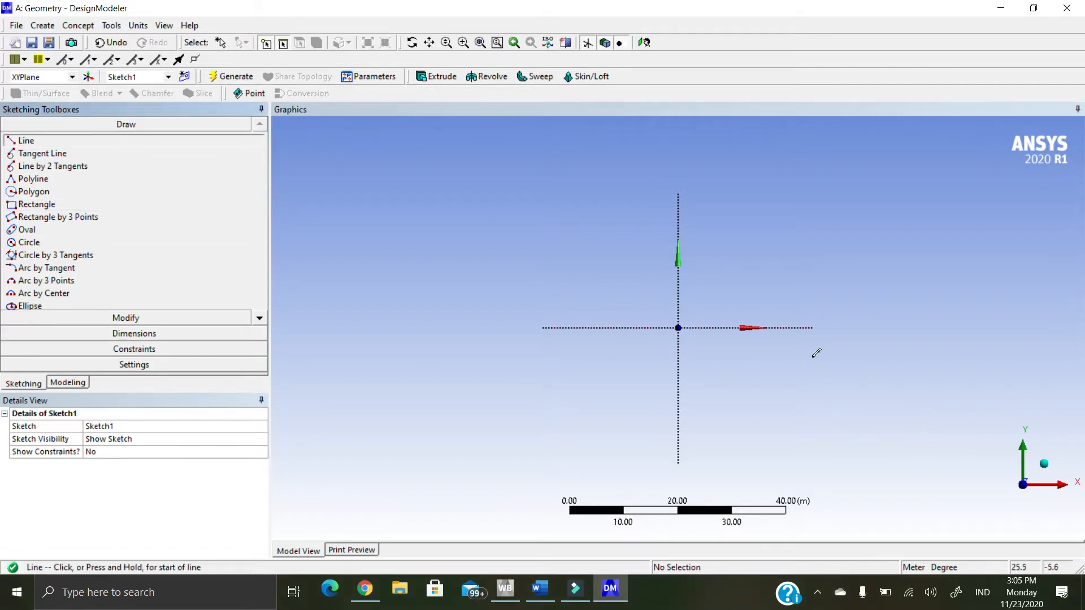
left_click(678, 327)
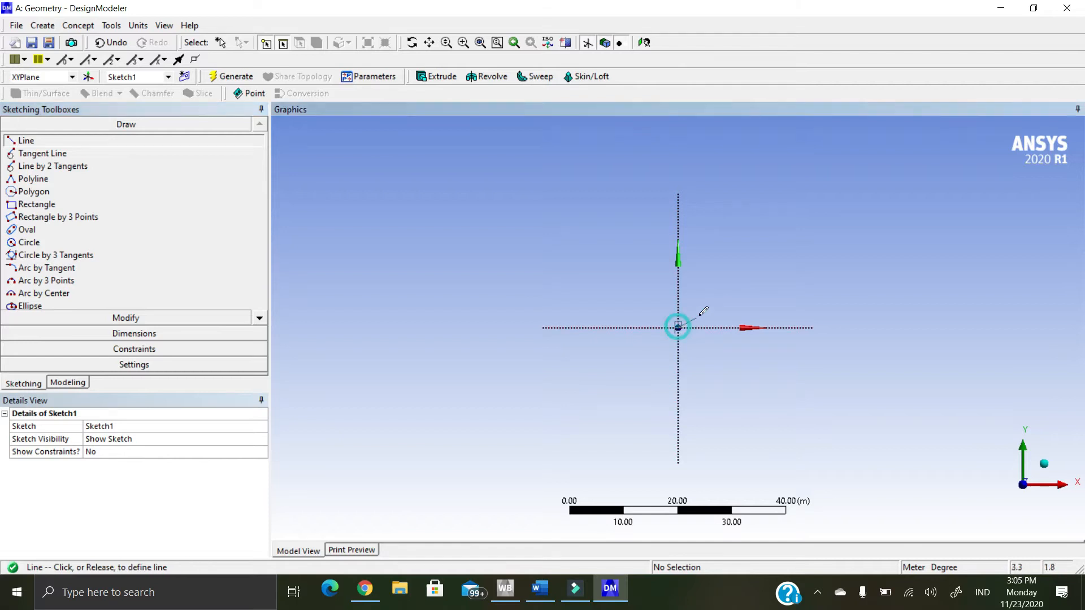
left_click(744, 296)
left_click(744, 295)
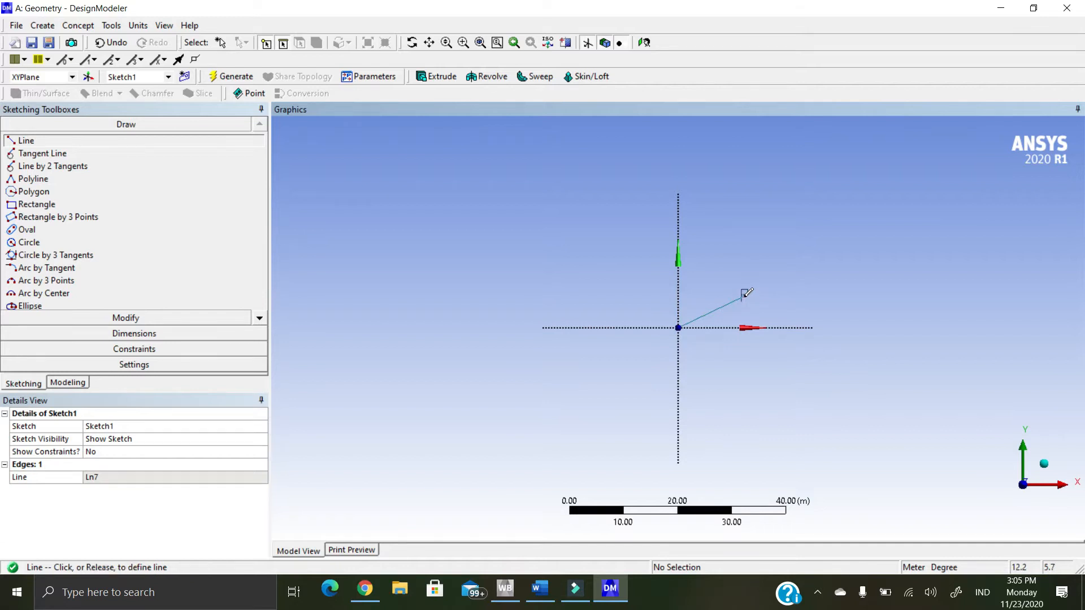
scroll(747, 321, "up", 1)
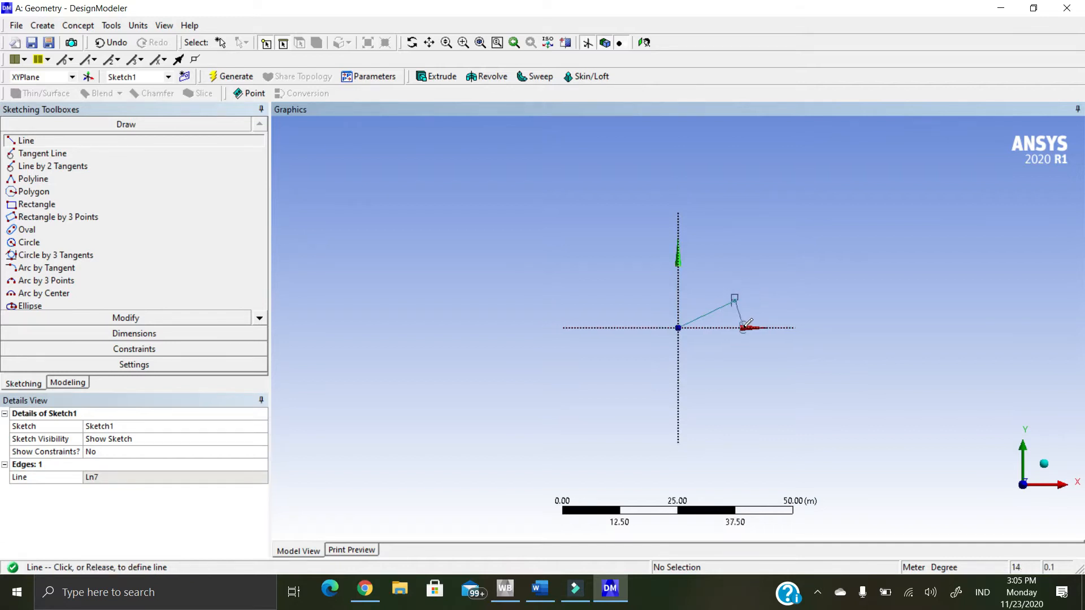
scroll(747, 322, "up", 1)
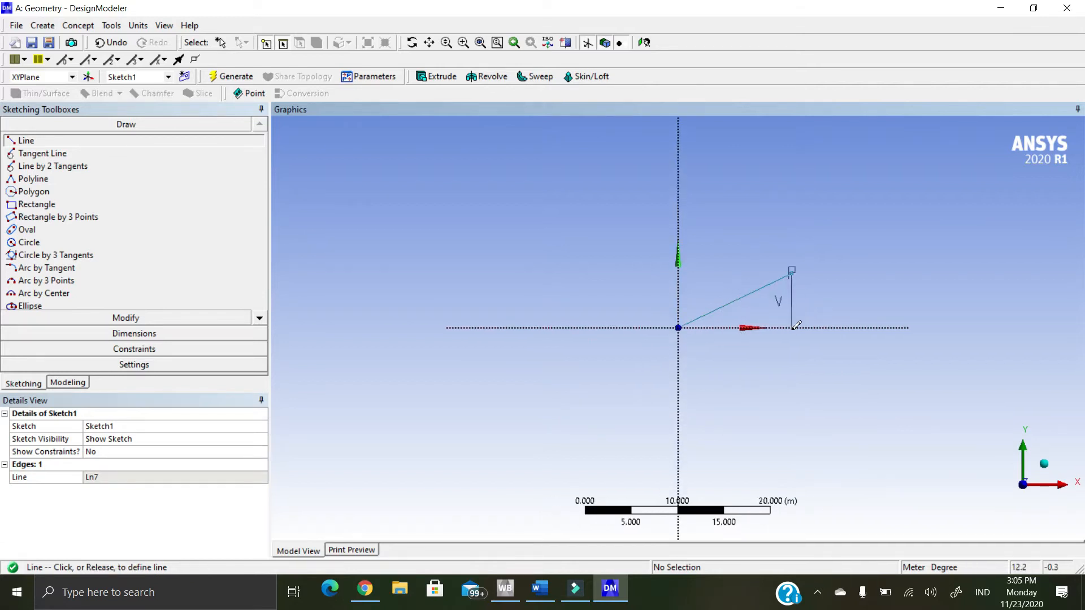
left_click(791, 326)
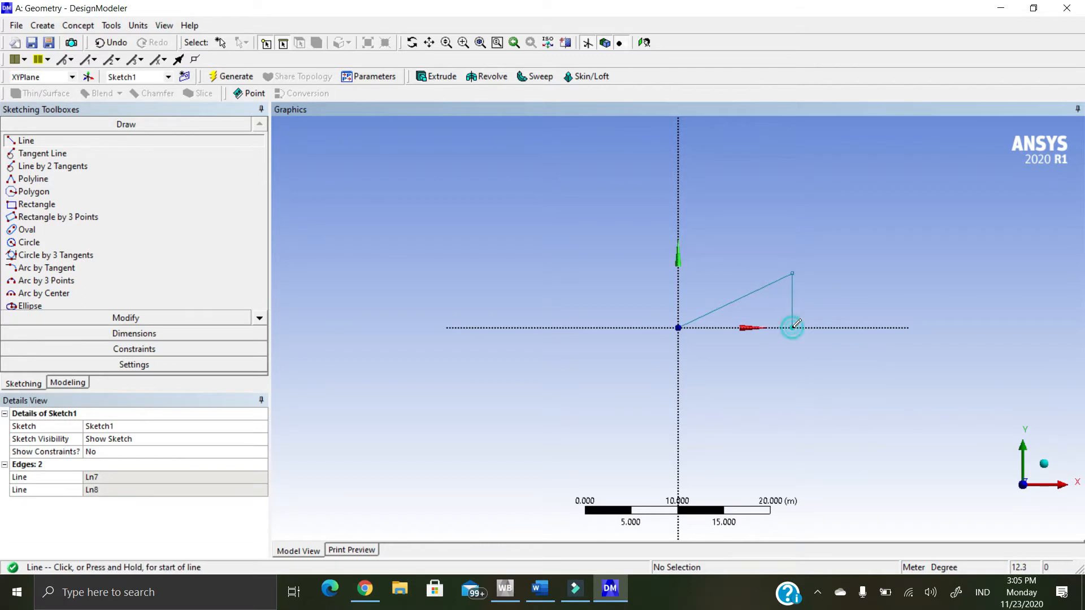
scroll(816, 325, "up", 1)
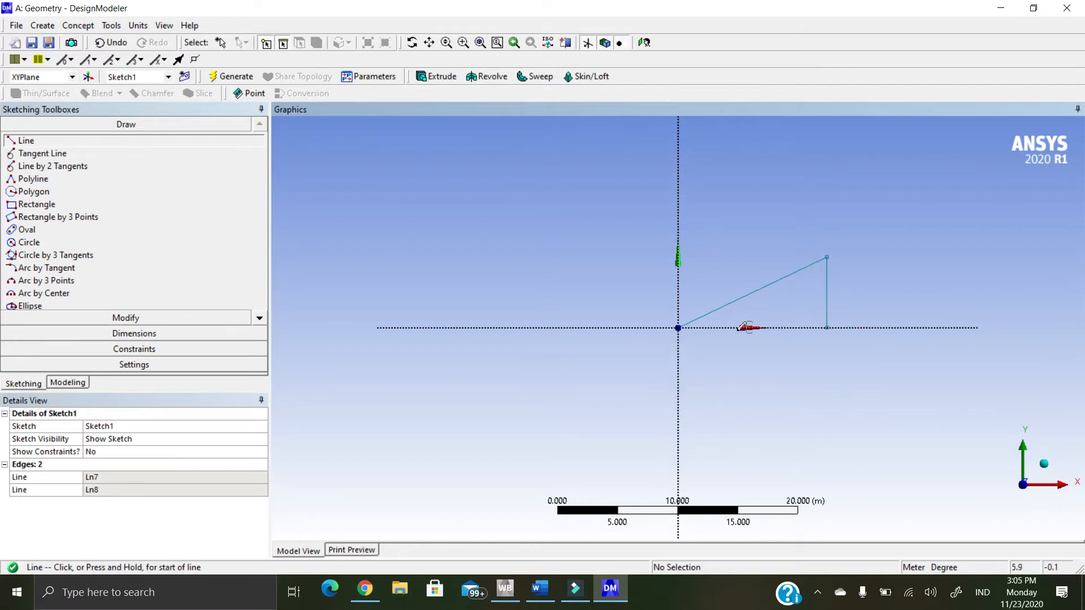
left_click(678, 328)
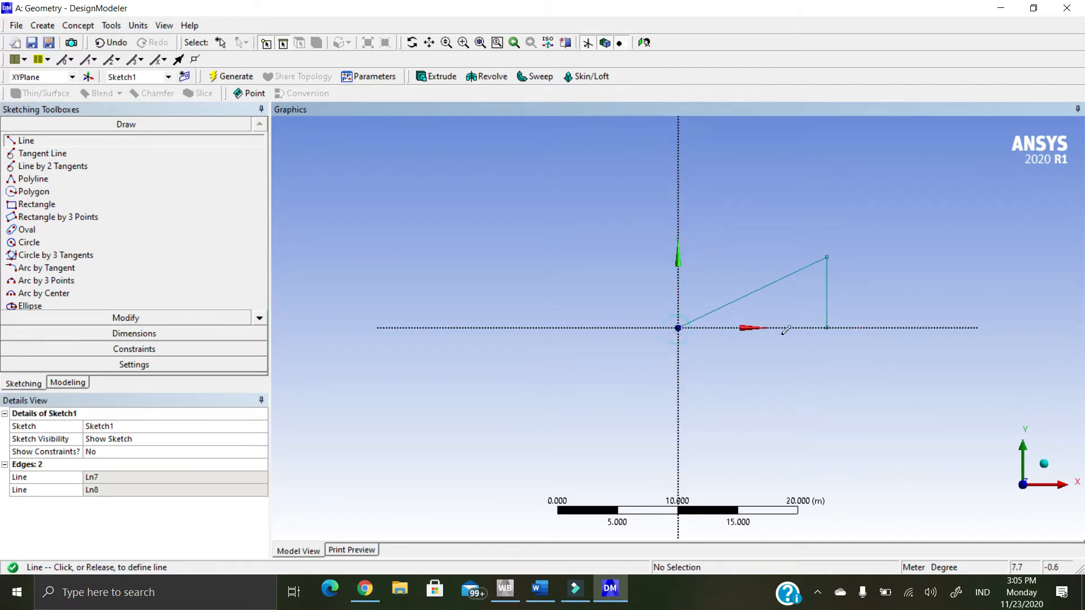
left_click(827, 327)
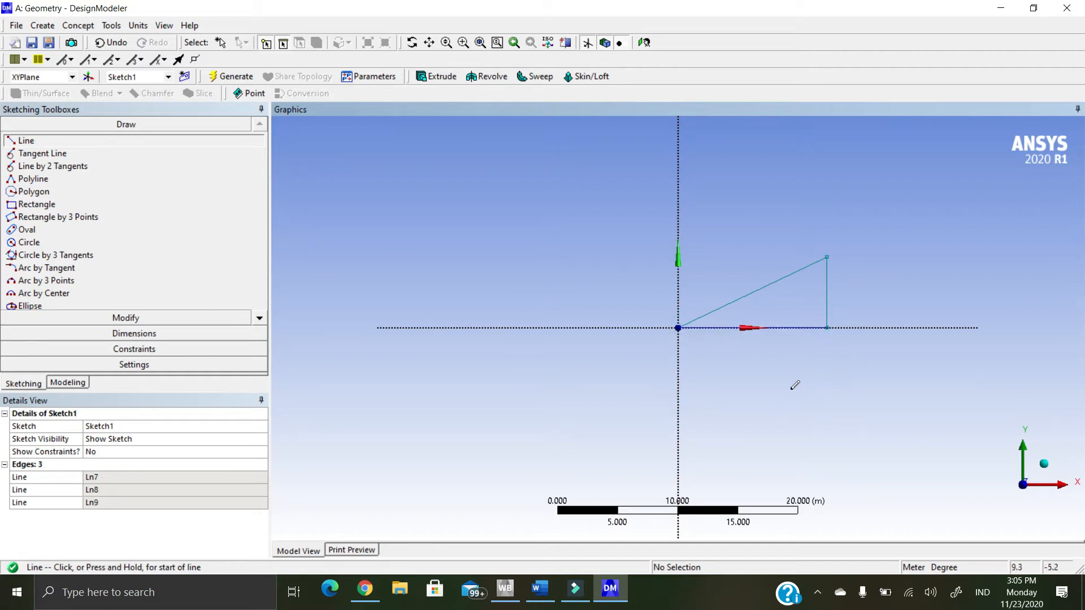
- Dimension the triangle's horizontal base and the reflex angle between its sloped edge and the vertical axis
left_click(134, 334)
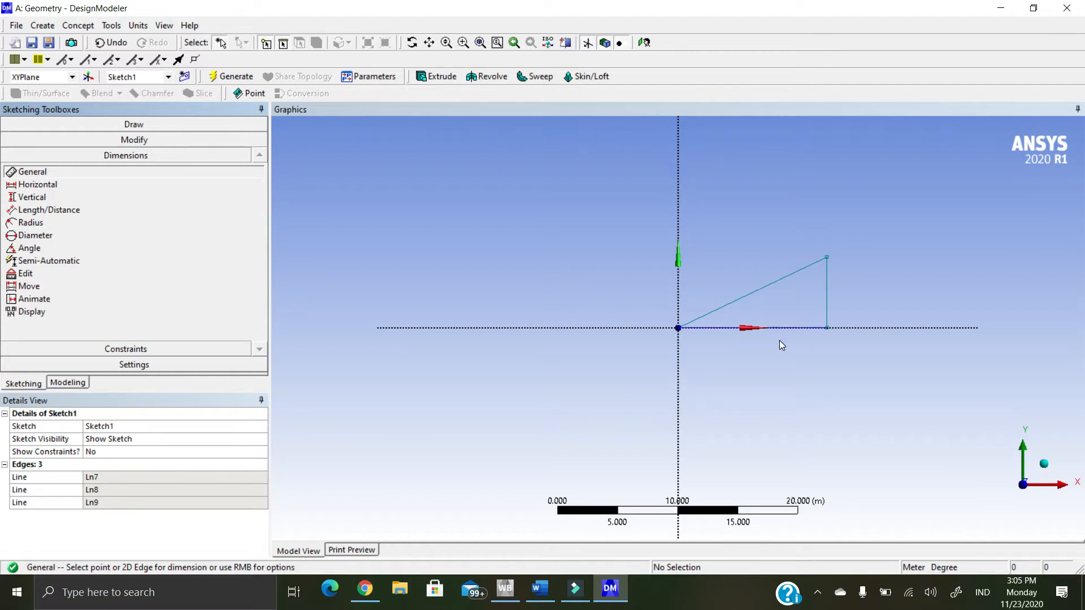
left_click(793, 327)
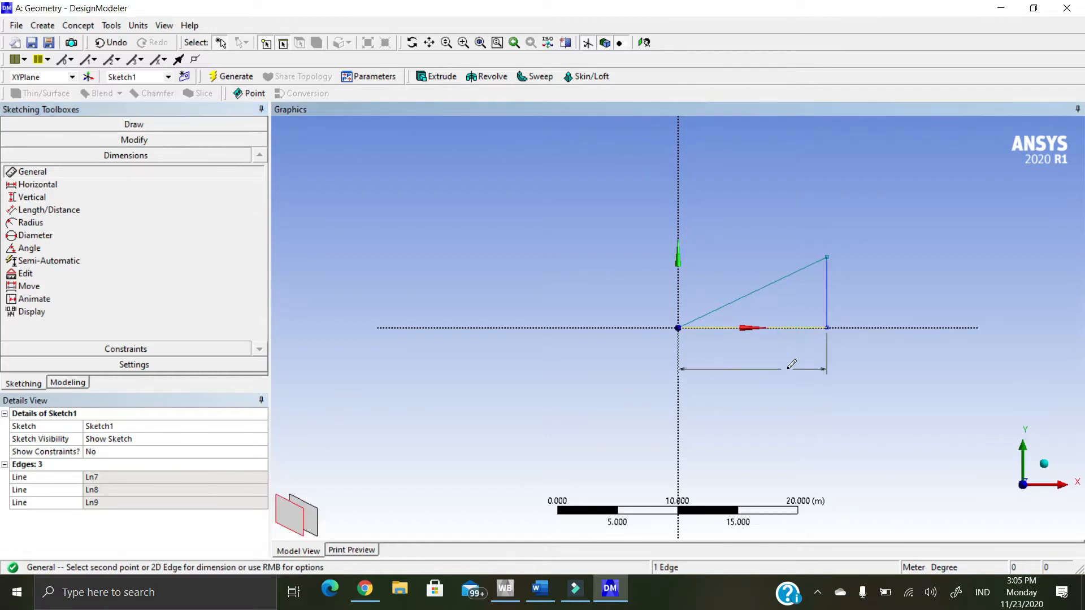
left_click(784, 371)
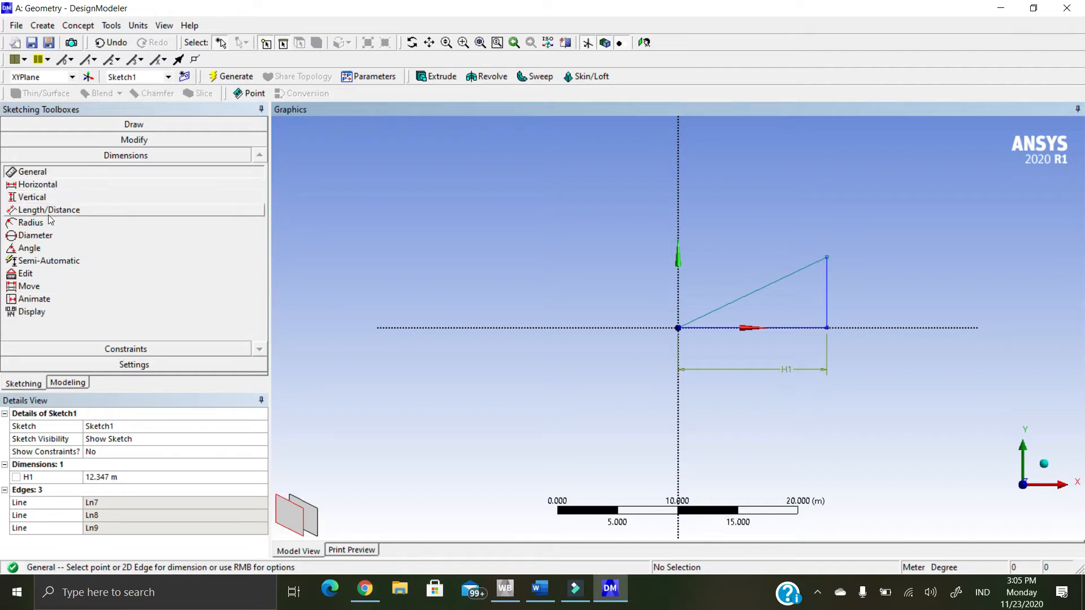
left_click(30, 249)
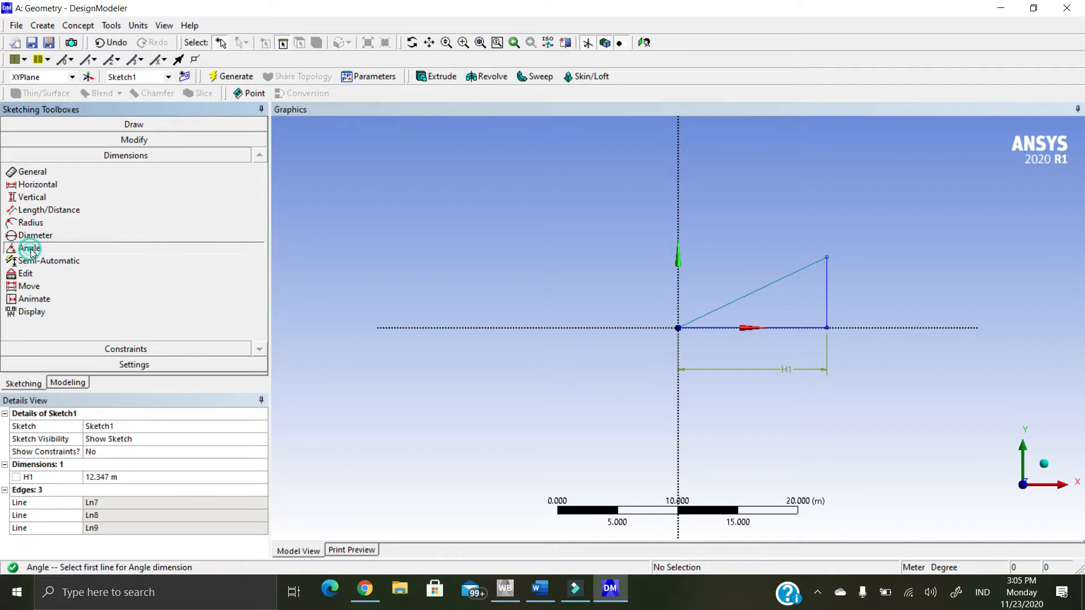
left_click(723, 307)
left_click(678, 282)
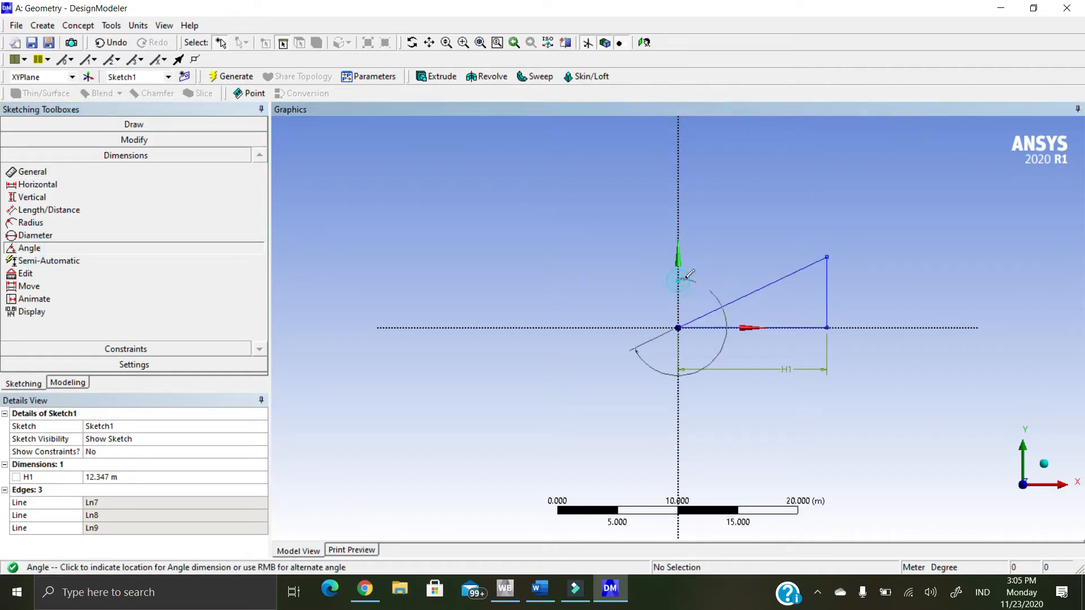
left_click(647, 275)
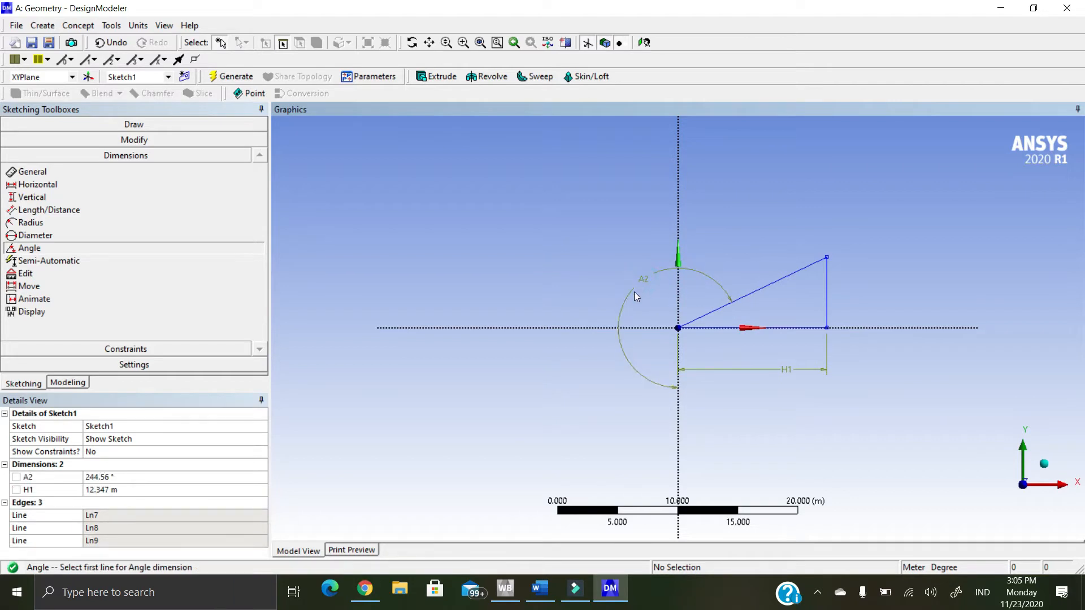
- Set the triangle's base length to 10 m and its angle dimension to 240°
left_click(119, 489)
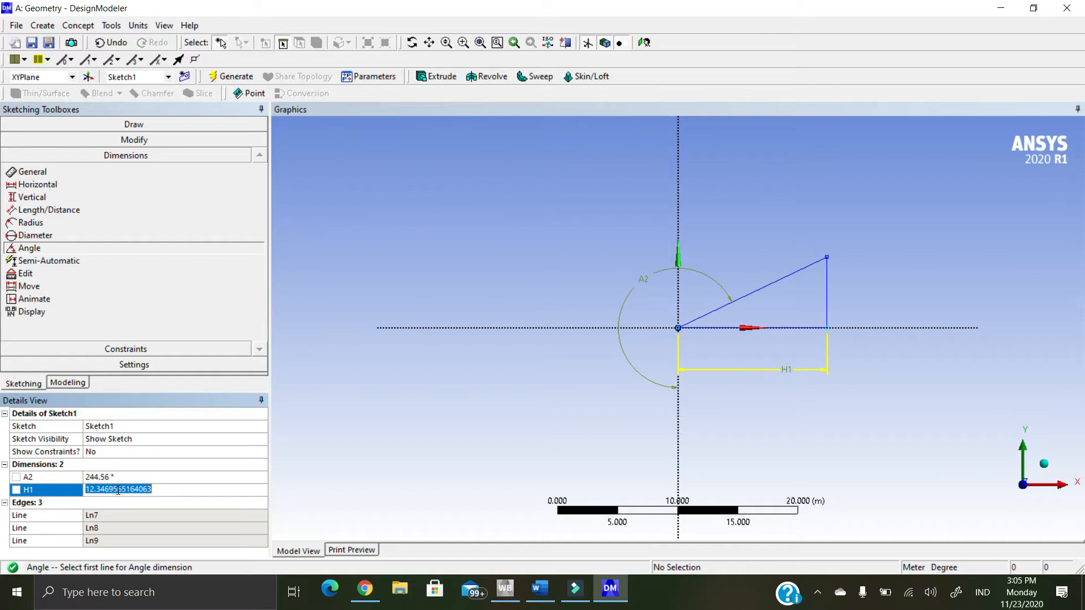
type("10")
key("Return")
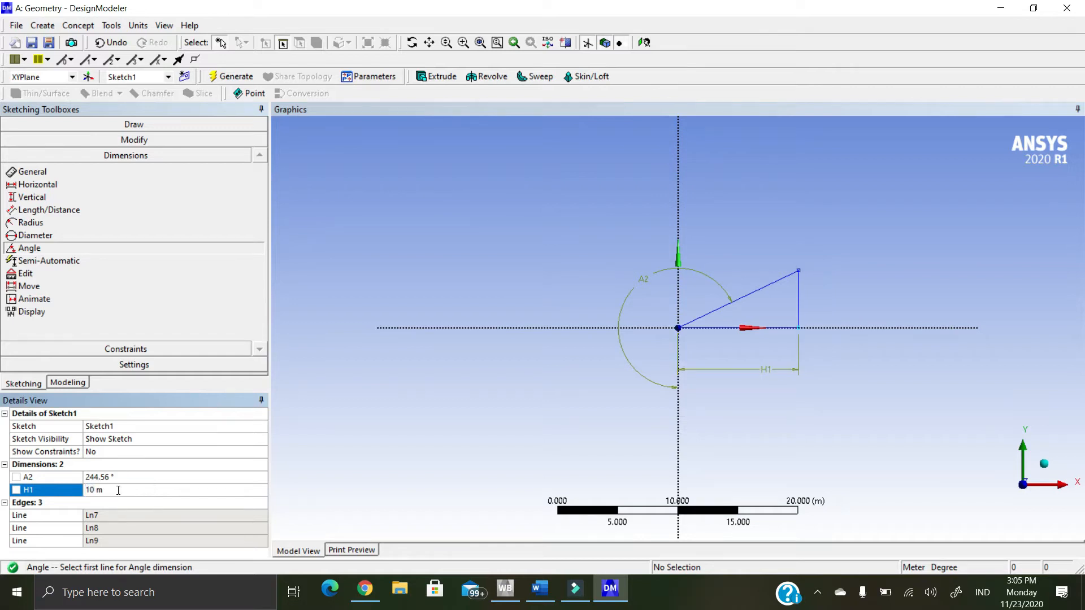
left_click(127, 475)
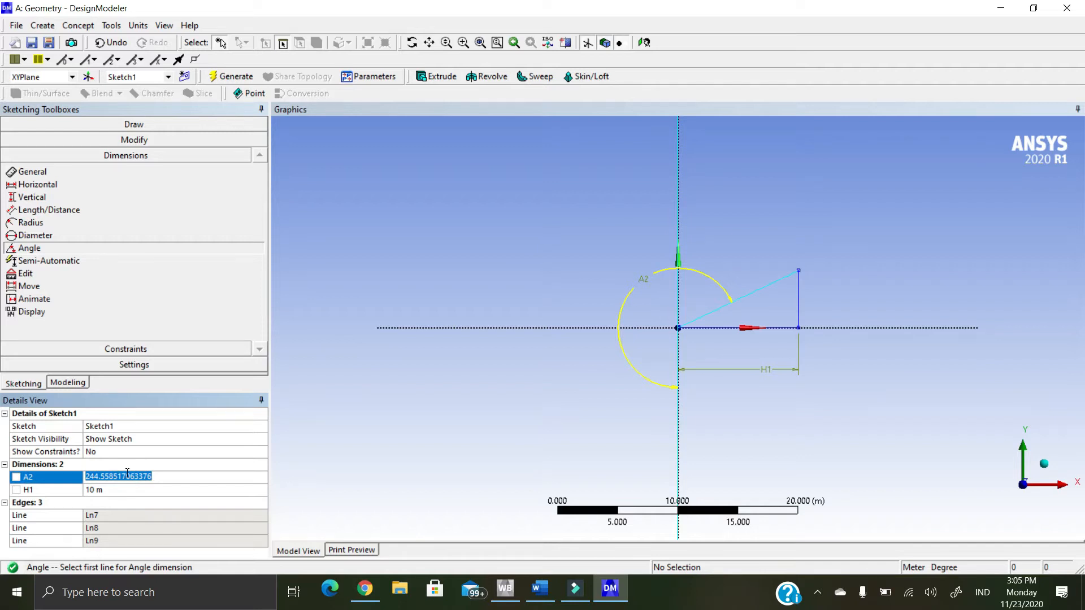
type("240")
key("Return")
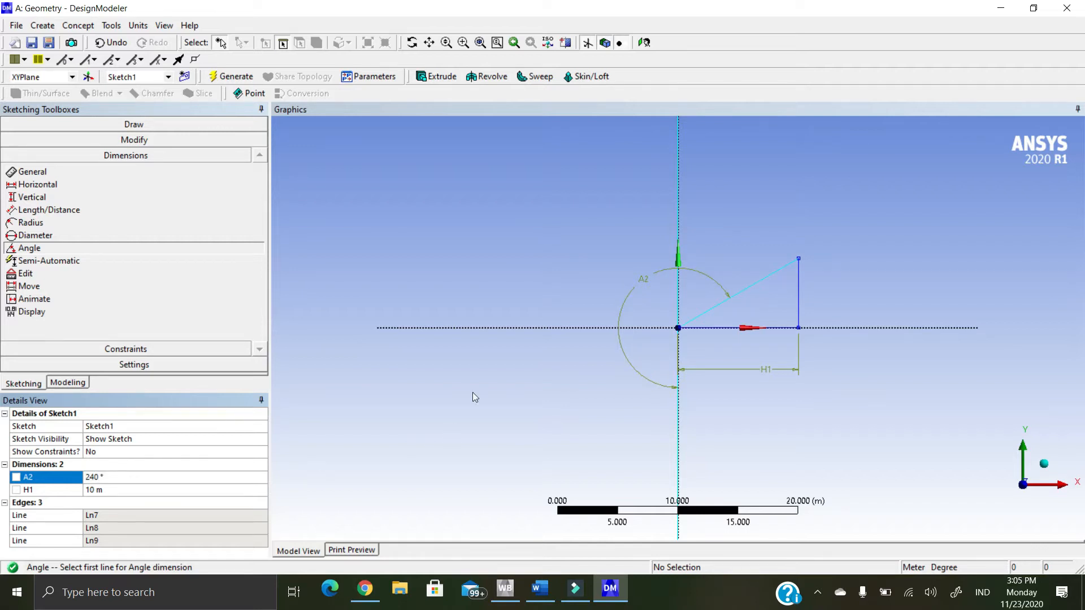
- Extrude the triangle sketch as added material to a fixed depth of 0.2 m and generate the body
left_click(68, 383)
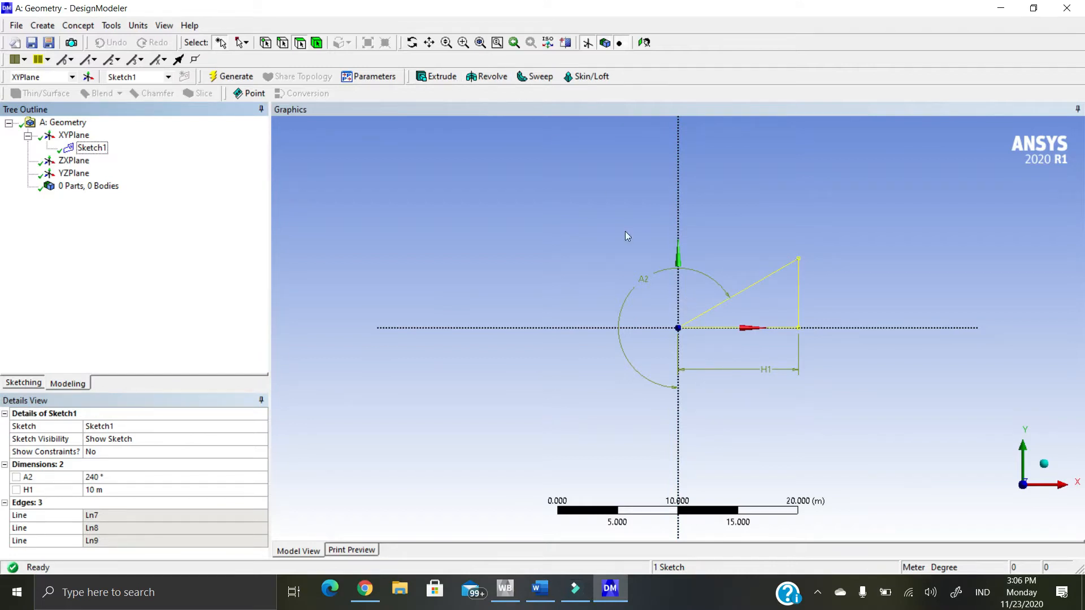
mouse_move(782, 364)
middle_mouse_down()
mouse_move(765, 300)
mouse_move(785, 308)
mouse_move(754, 293)
middle_mouse_up()
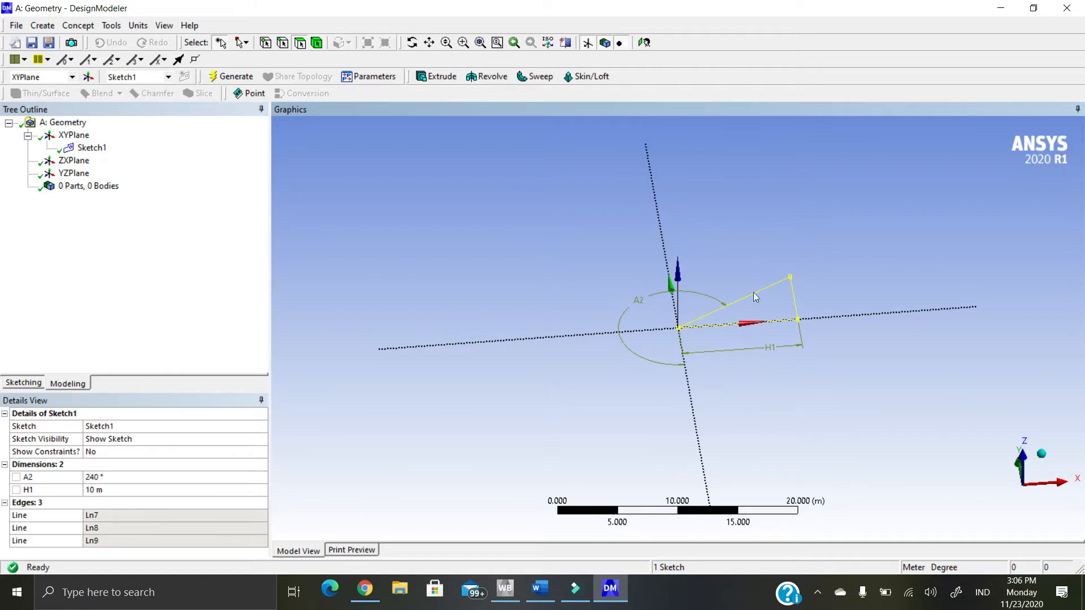
left_click(437, 77)
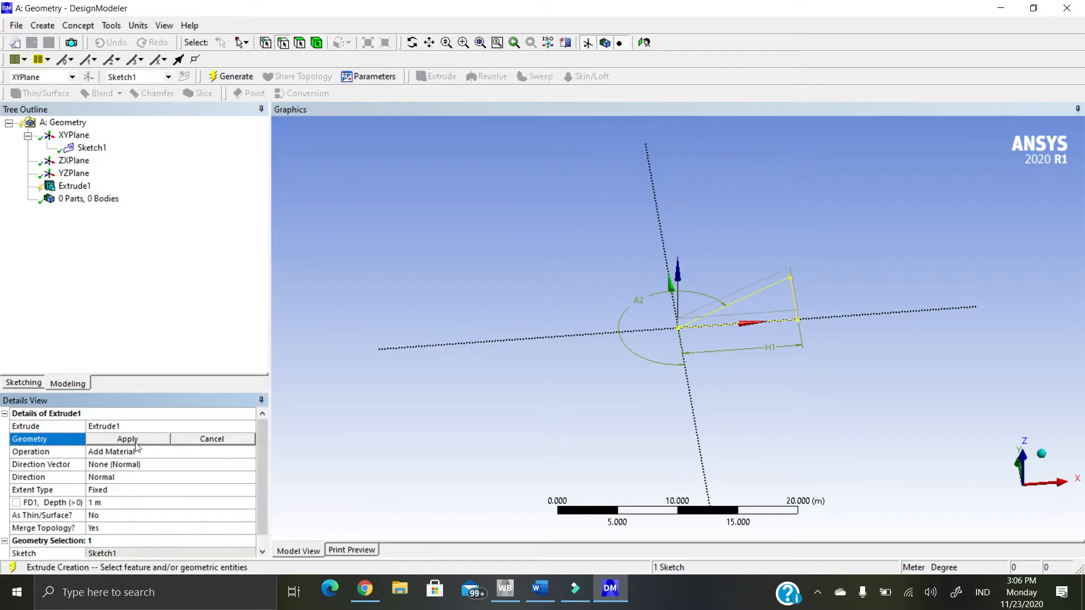
left_click(128, 440)
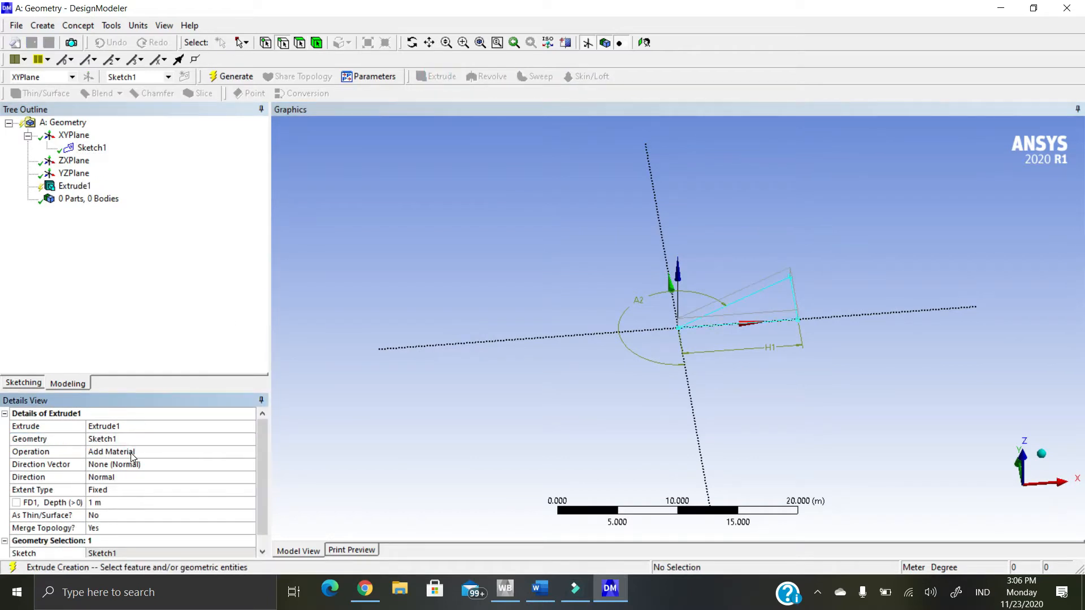
left_click(107, 503)
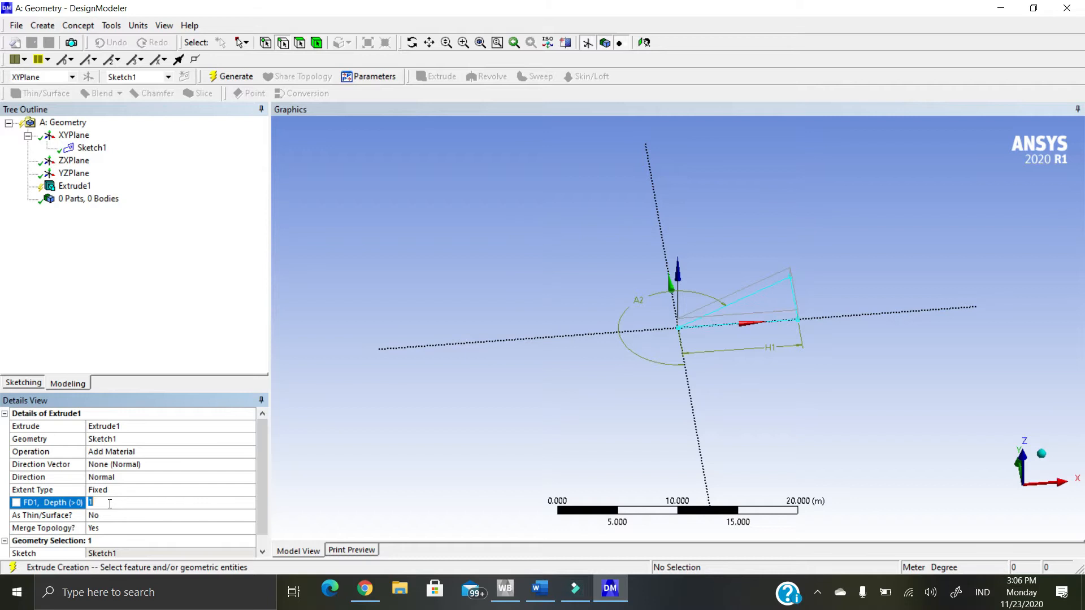
key("Return")
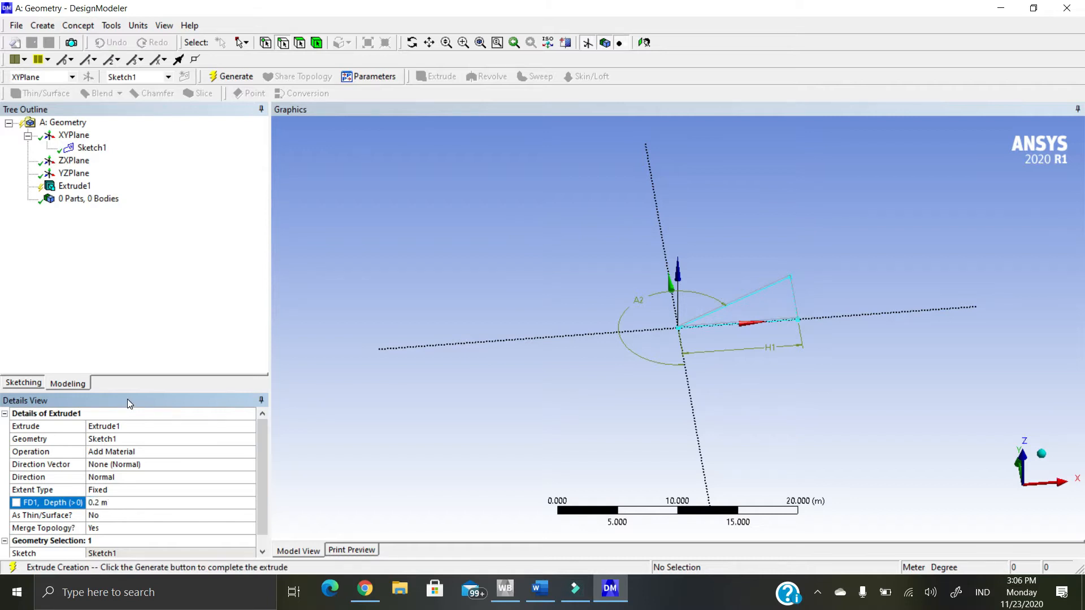
left_click(236, 79)
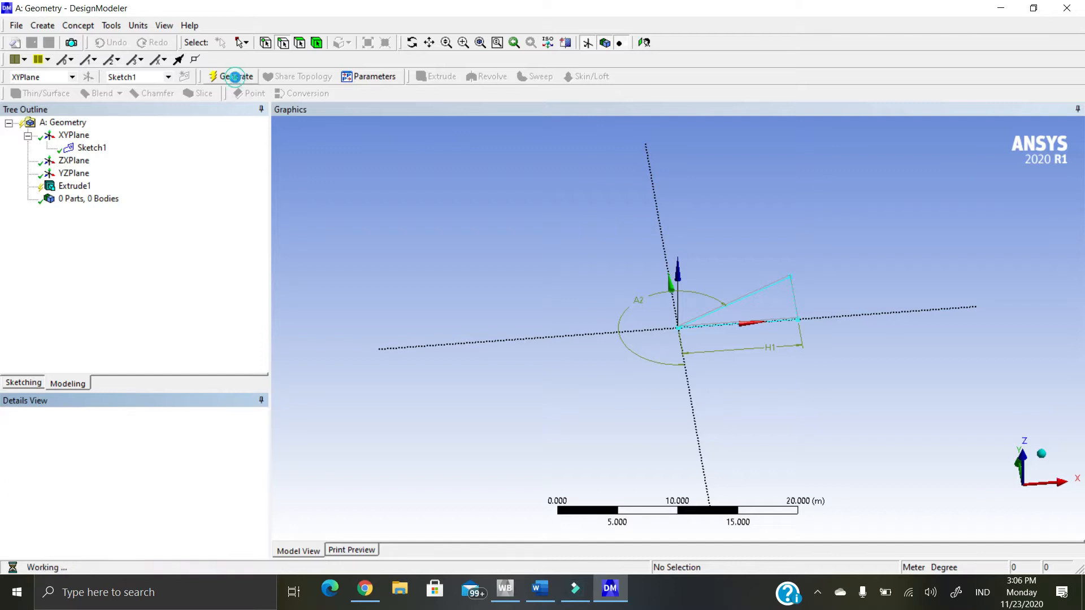
- Start a chamfer on the lower edge of the wing body's sloped leading side
scroll(770, 367, "up", 4)
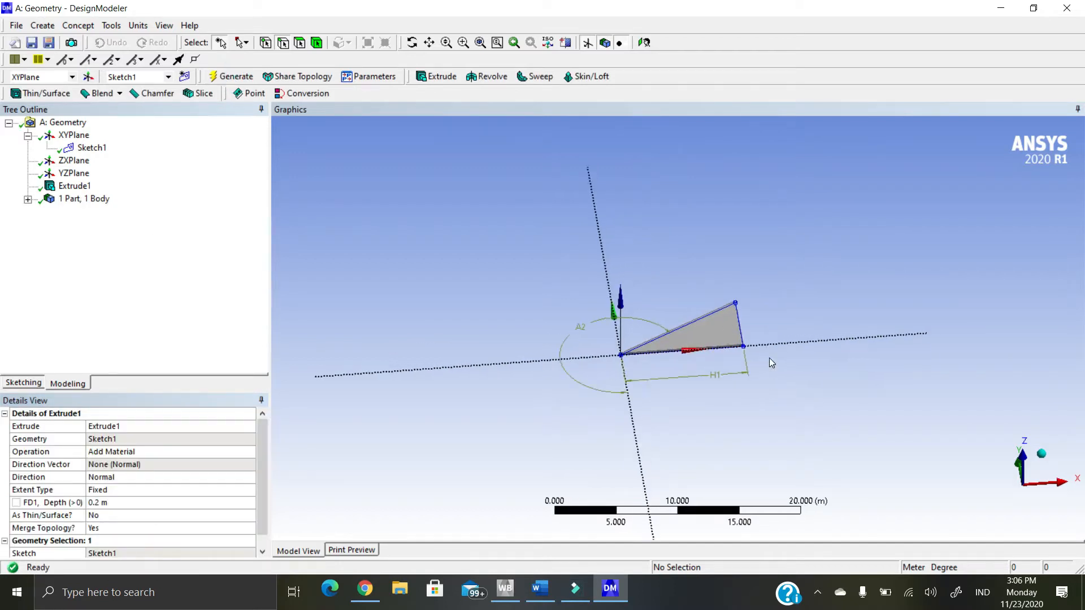
middle_click_drag(769, 358, 773, 389)
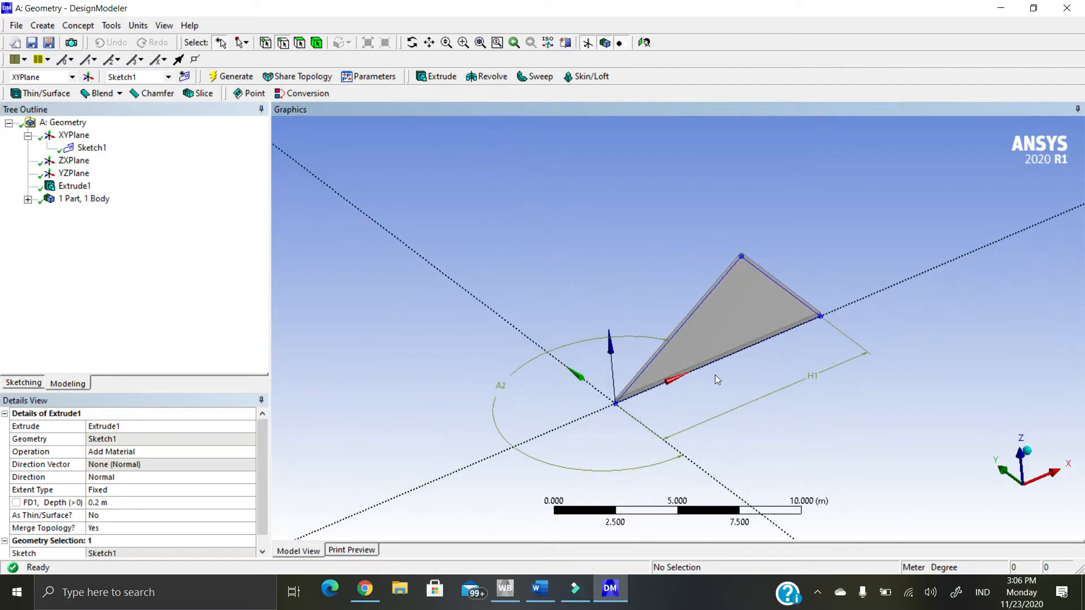
middle_click_drag(769, 350, 822, 394)
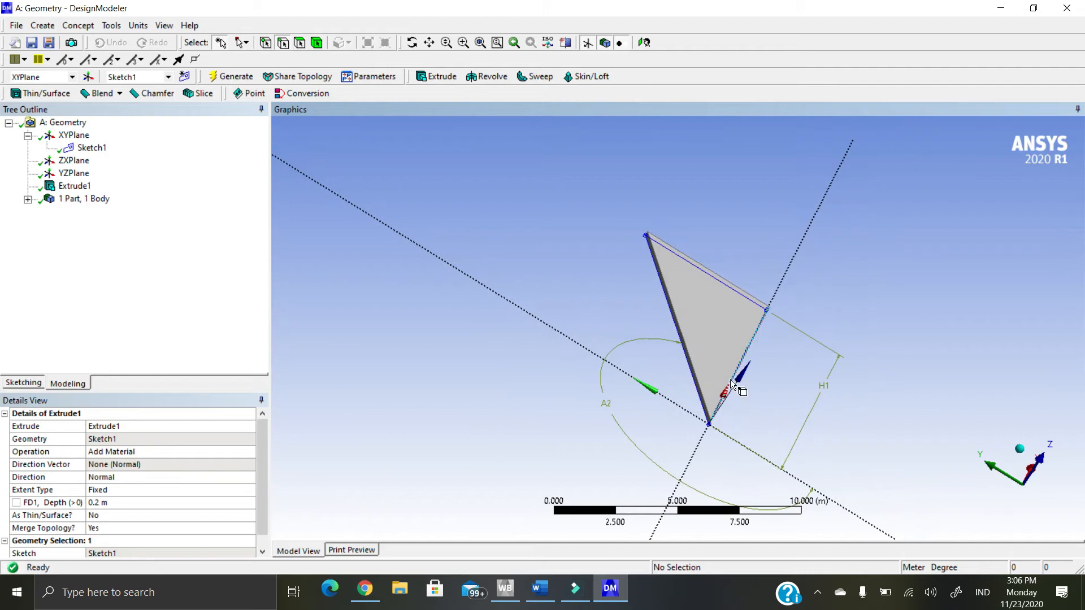
scroll(710, 391, "up", 1)
scroll(711, 391, "up", 2)
middle_click_drag(738, 382, 745, 356)
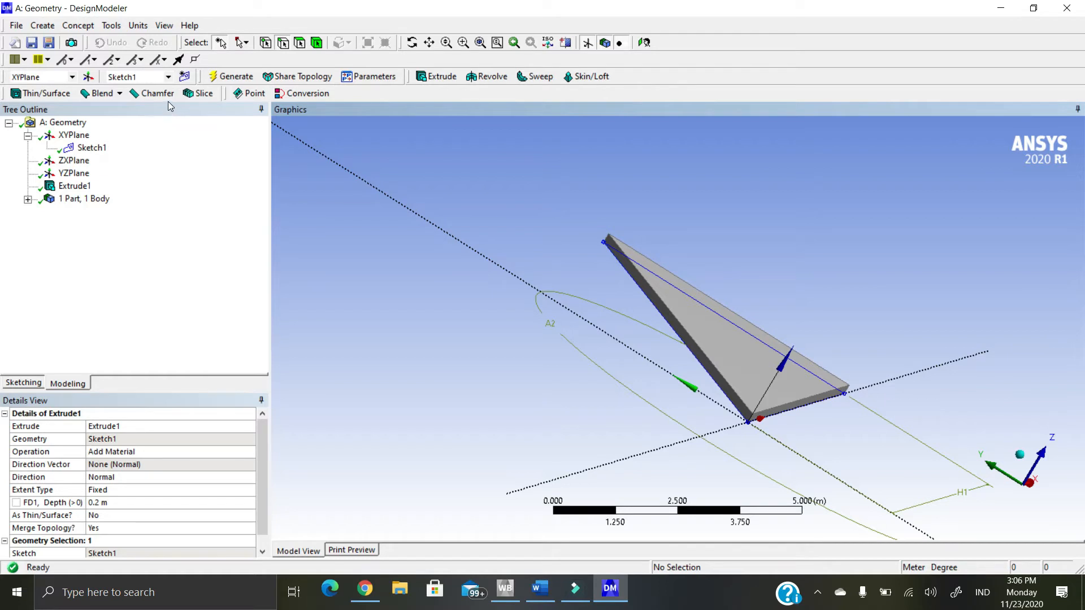
left_click(152, 93)
mouse_move(838, 317)
middle_mouse_down()
mouse_move(842, 281)
mouse_move(848, 296)
mouse_move(812, 307)
mouse_move(852, 317)
mouse_move(830, 330)
middle_mouse_up()
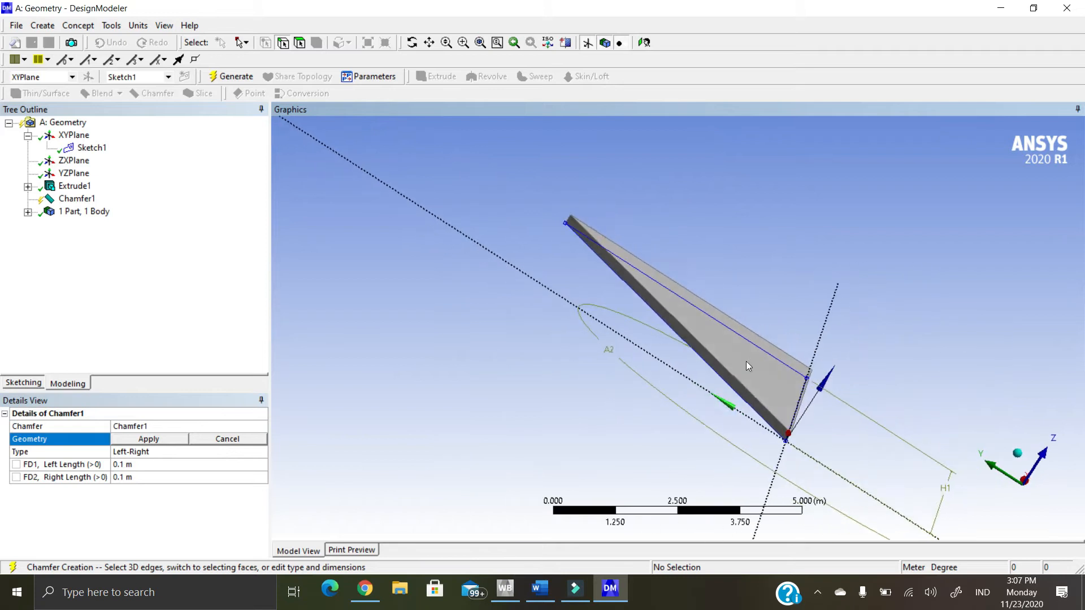
left_click(717, 373)
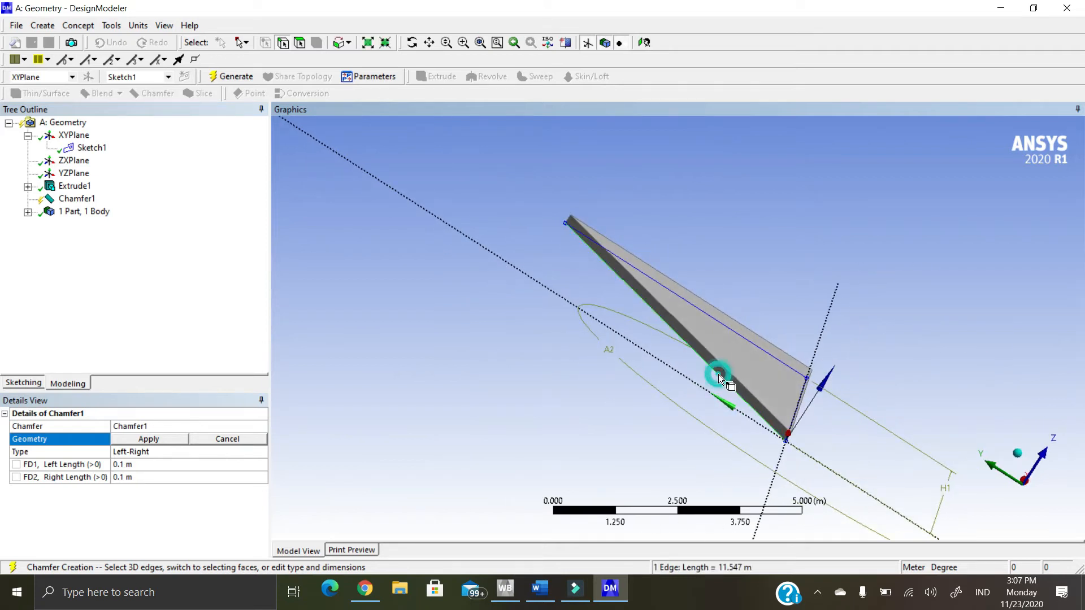
left_click(158, 440)
- Set the chamfer's left and right lengths to 0.2 m and generate it
left_click(146, 464)
left_click(145, 464)
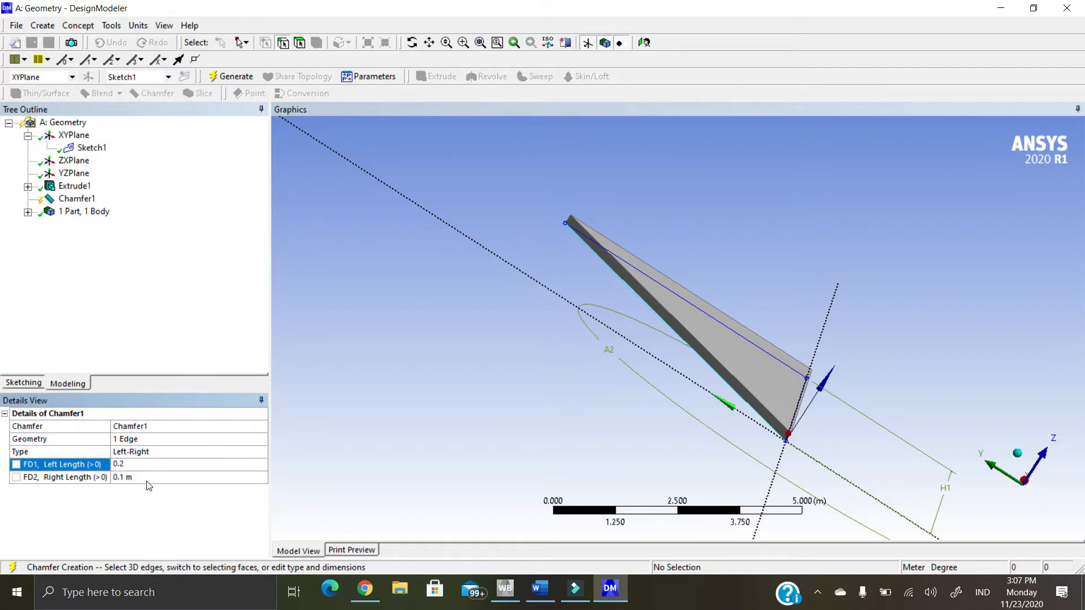
left_click(146, 477)
left_click(148, 480)
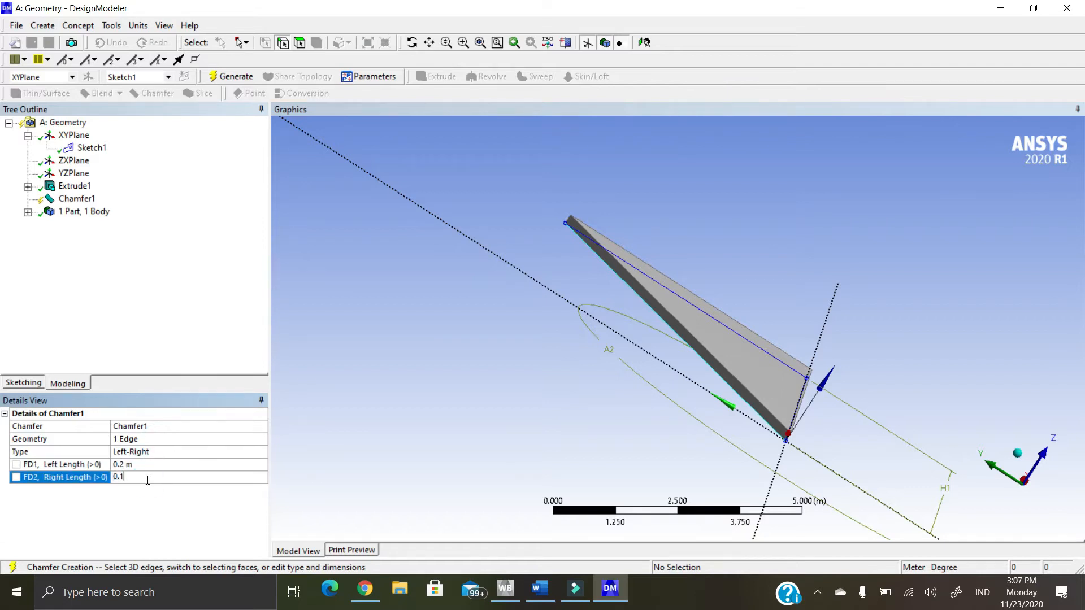
key("Return")
left_click(231, 76)
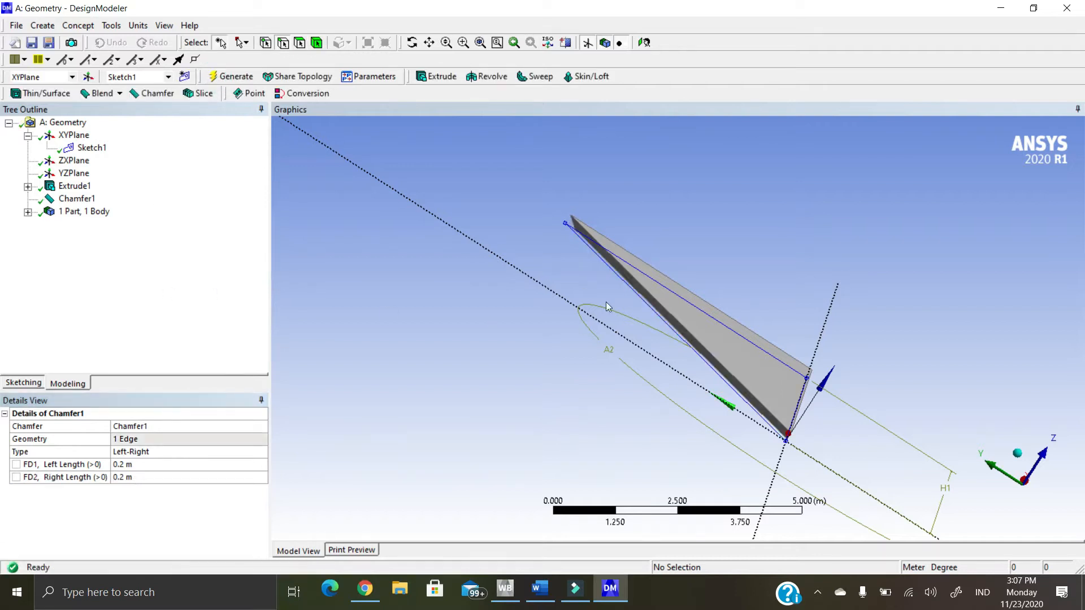
- Examine the chamfered leading edge and the wing tip from several angles, close up and as a whole
middle_click_drag(854, 427, 795, 404)
scroll(682, 361, "down", 2)
scroll(682, 360, "up", 1)
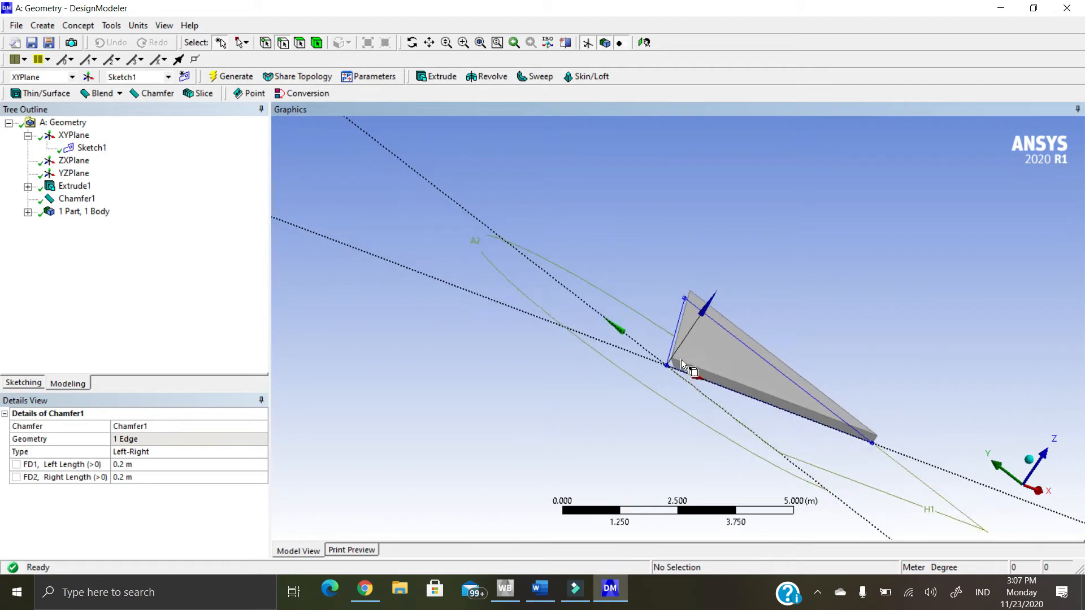
scroll(680, 360, "up", 4)
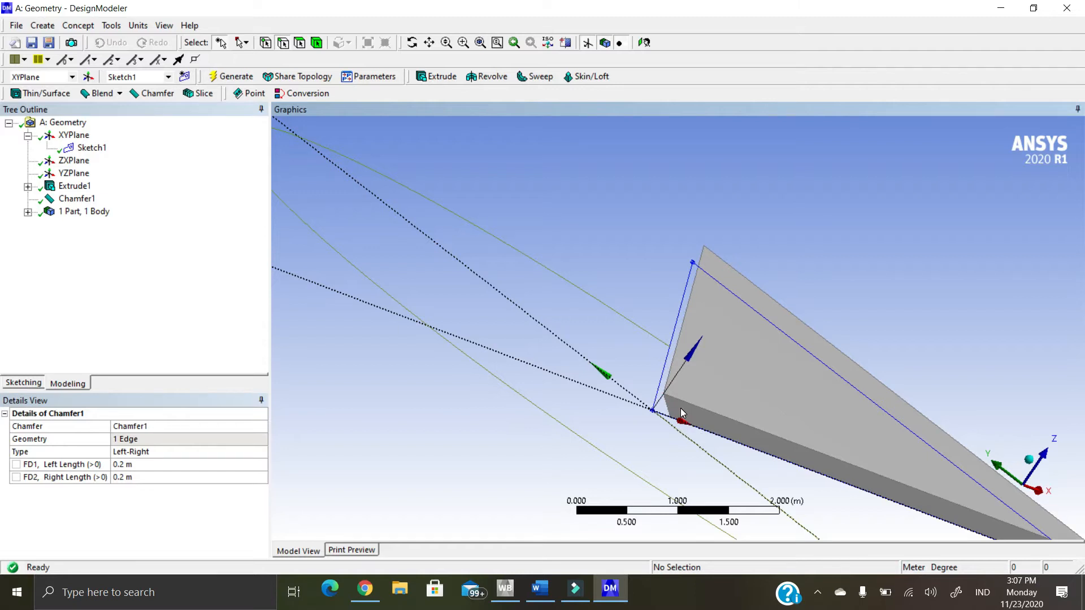
middle_click_drag(721, 323, 721, 301)
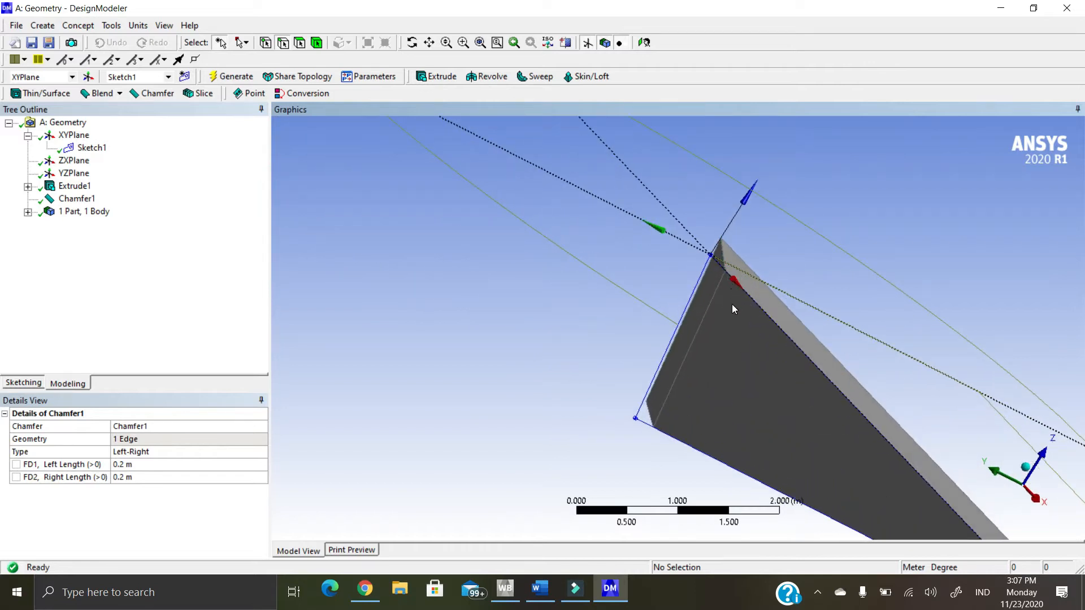
middle_click_drag(768, 273, 579, 275)
scroll(578, 266, "down", 2)
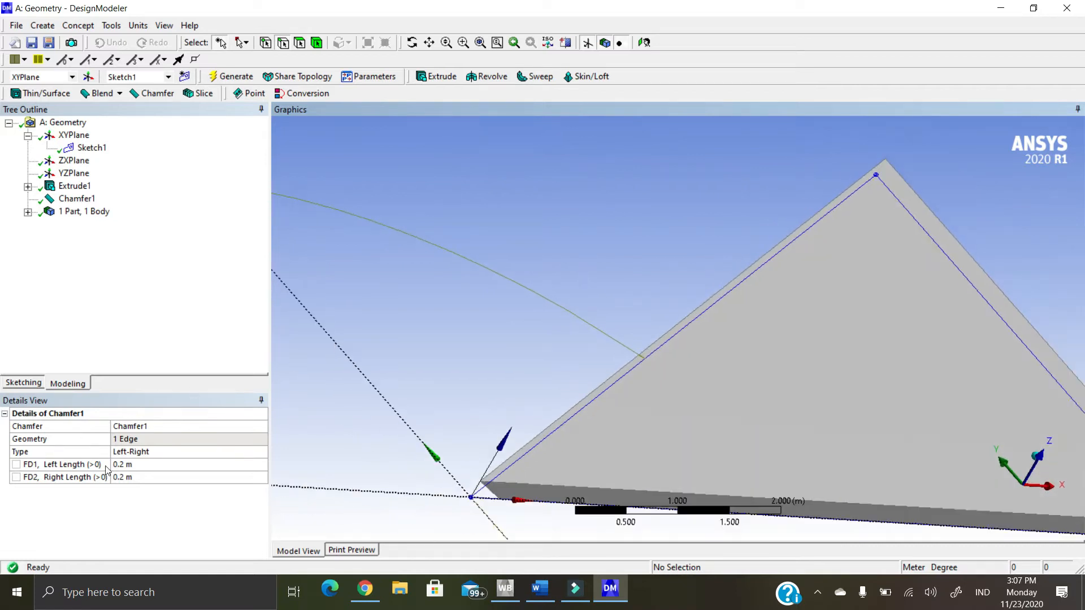
scroll(548, 384, "up", 1)
scroll(548, 385, "down", 1)
middle_click_drag(550, 381, 721, 427)
scroll(699, 407, "up", 1)
scroll(699, 407, "down", 2)
scroll(698, 407, "down", 3)
middle_click_drag(703, 408, 687, 458)
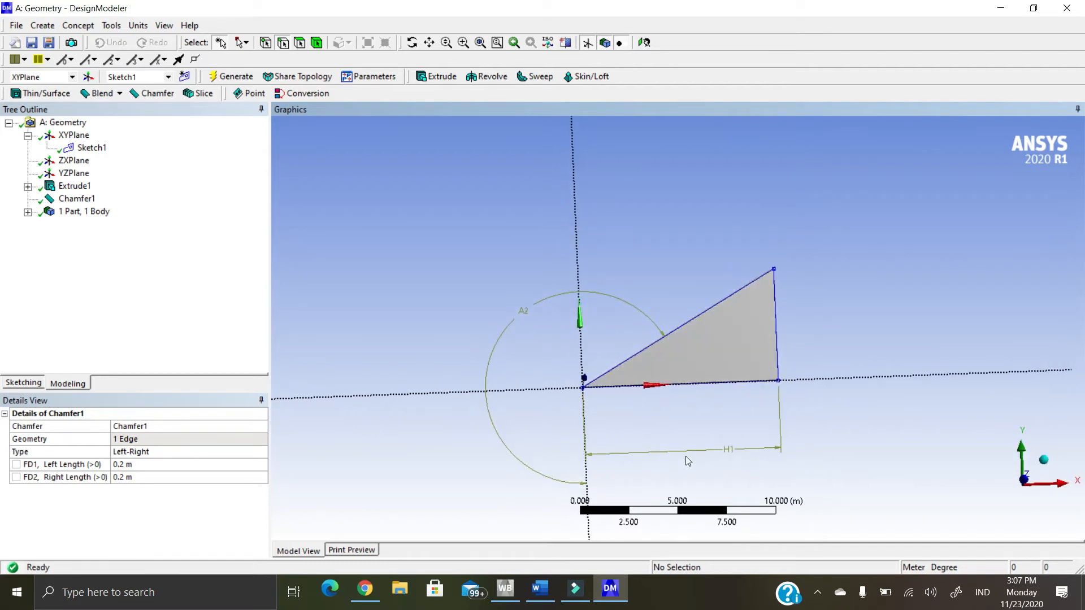
scroll(535, 375, "up", 1)
scroll(535, 375, "down", 1)
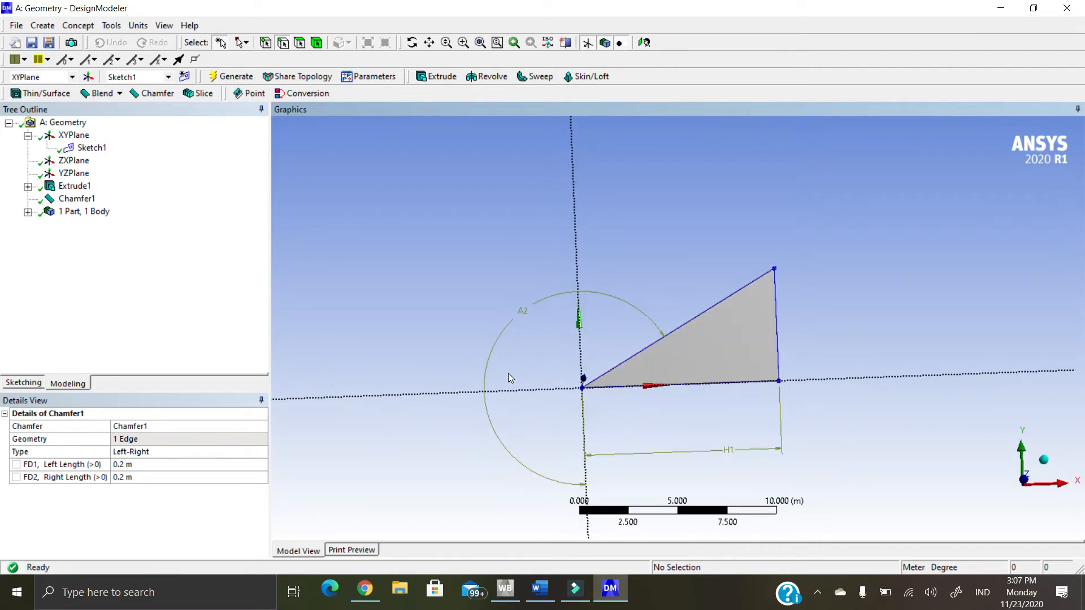
scroll(514, 374, "down", 2)
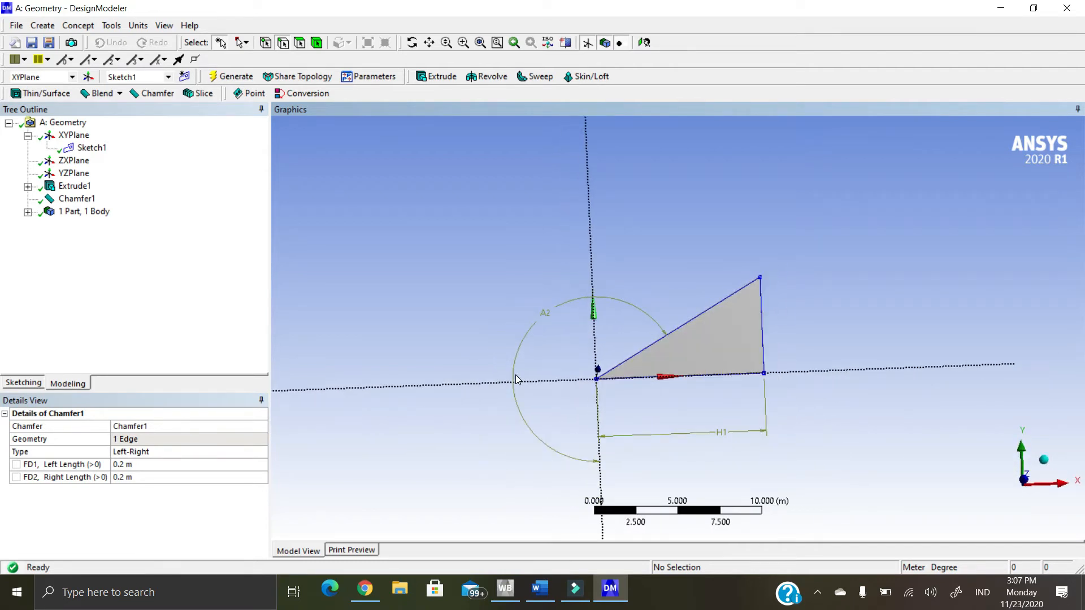
- Create a second sketch on the XY plane and view it face-on with room around the wing
left_click(84, 136)
right_click(84, 137)
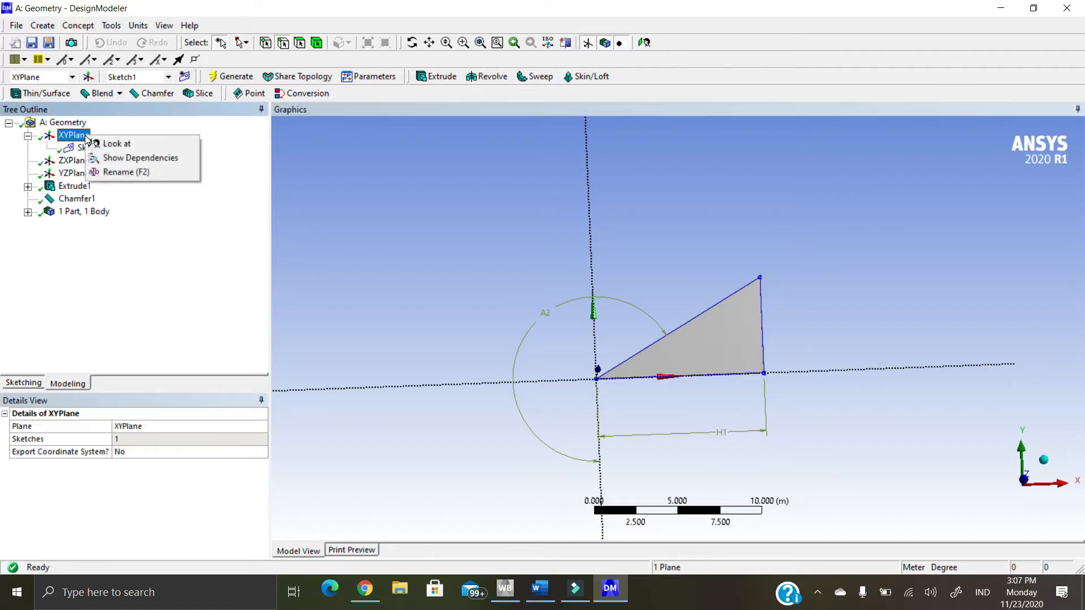
key("Escape")
left_click(184, 76)
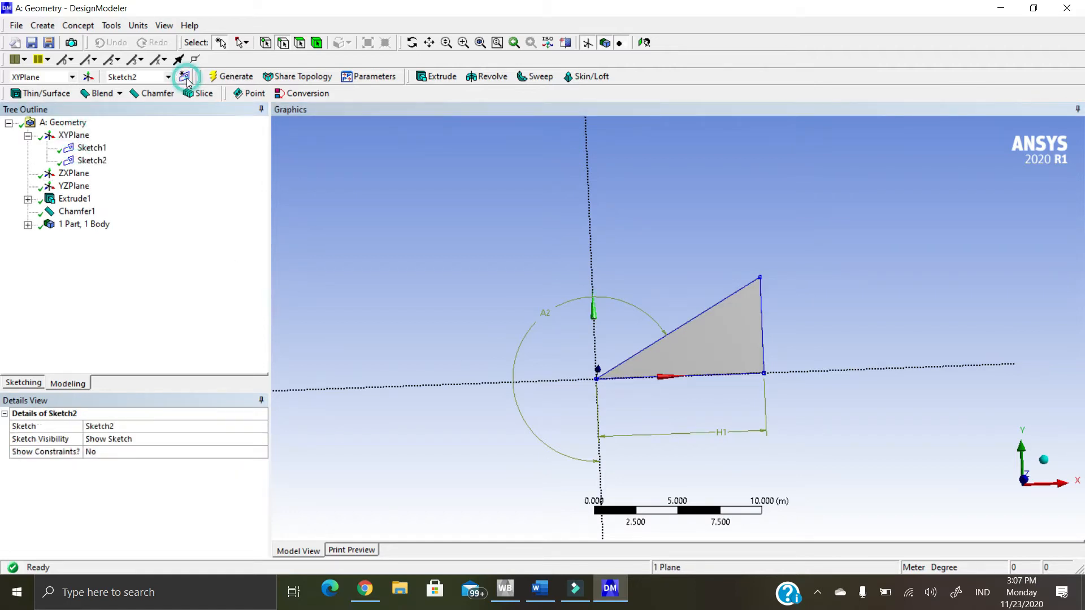
left_click(88, 161)
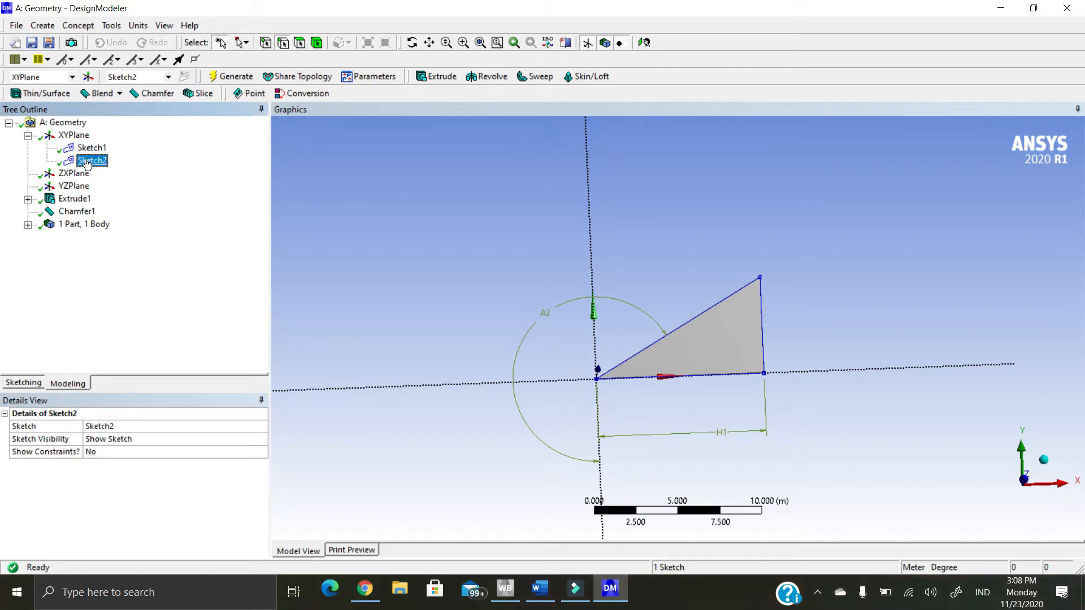
right_click(88, 162)
left_click(117, 195)
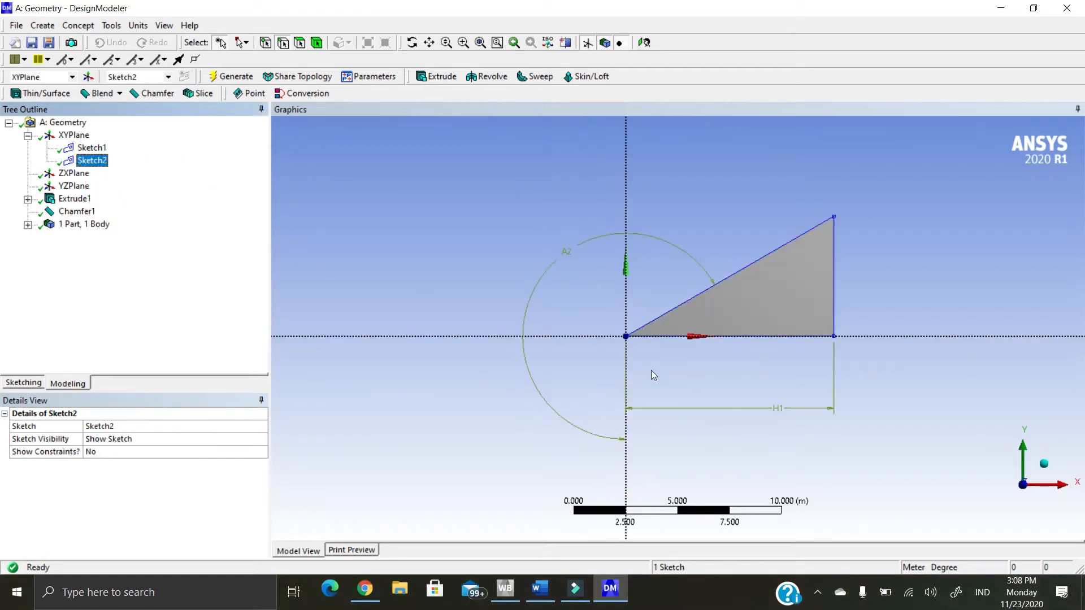
scroll(534, 399, "down", 3)
scroll(542, 303, "down", 2)
scroll(845, 283, "up", 2)
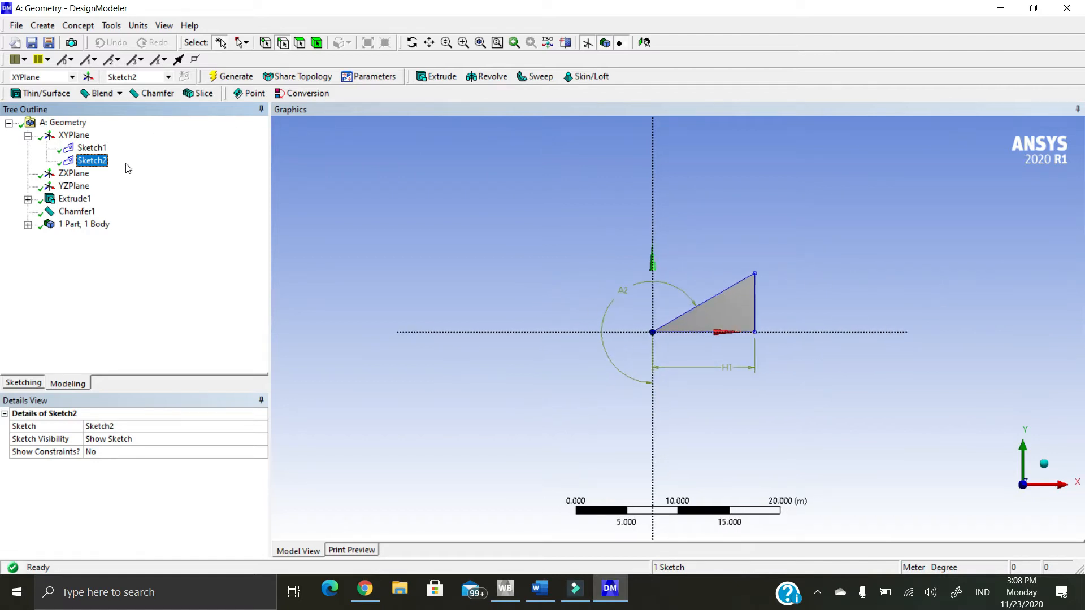
- Sketch a rectangle about 41 m by 14 m around the wing, with its base on the X axis and starting on the negative X side
left_click(23, 383)
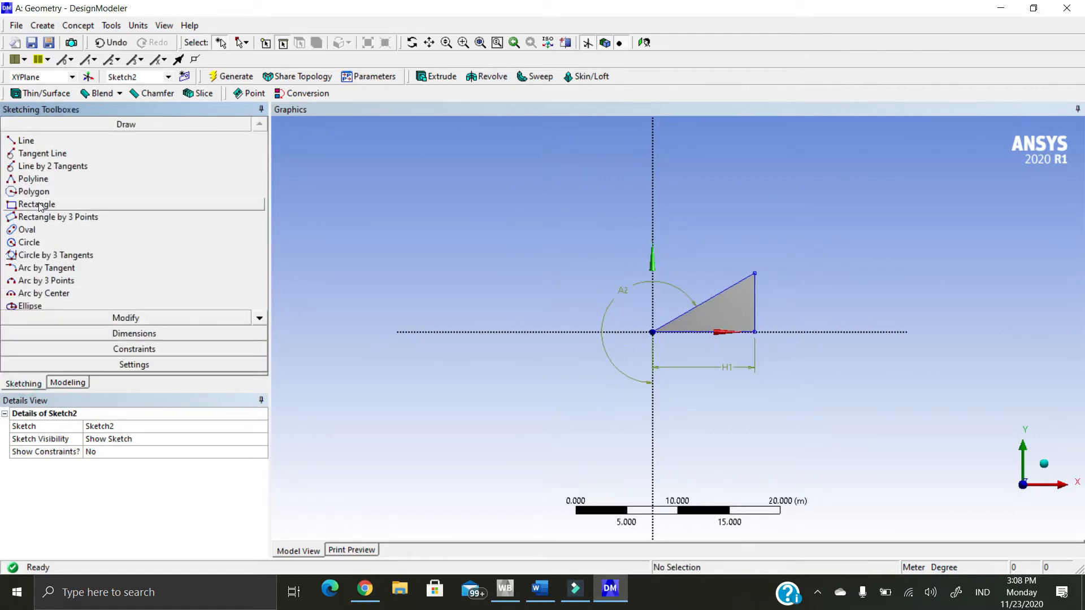
left_click(38, 206)
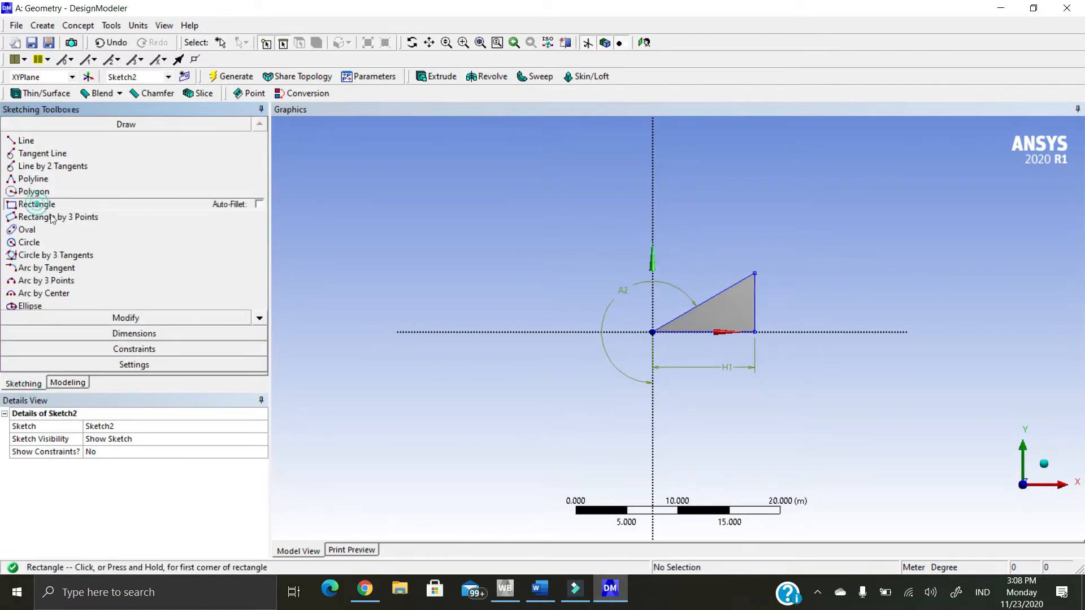
left_click(536, 332)
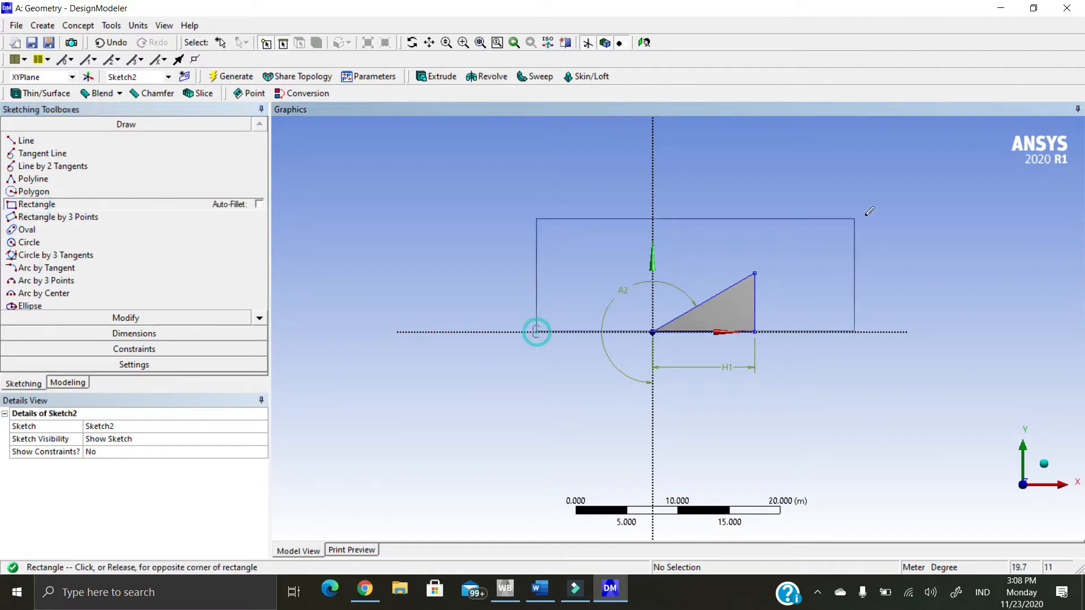
left_click(957, 184)
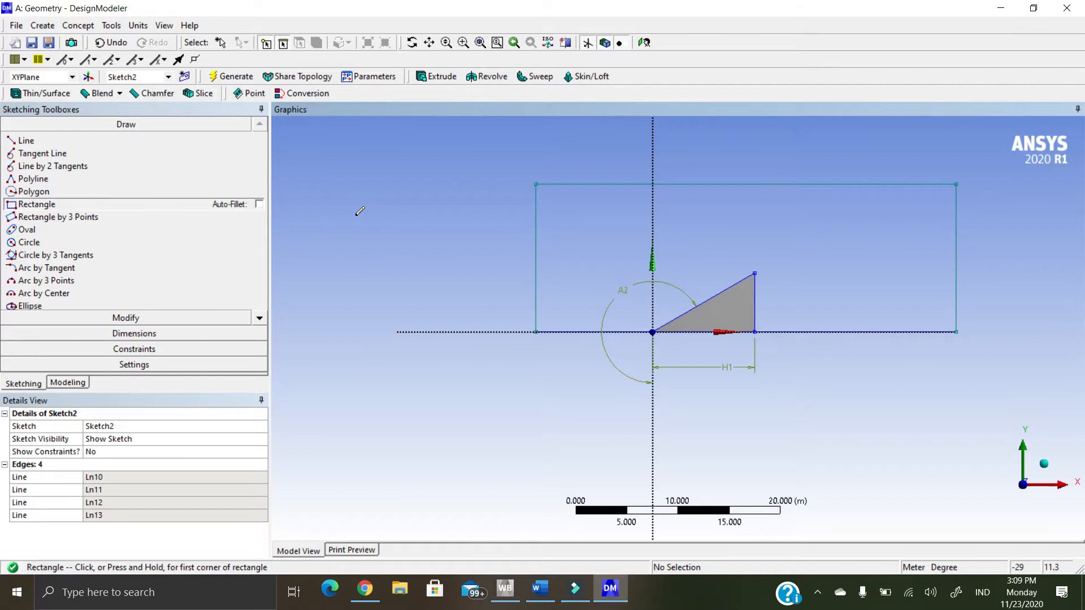
- Dimension the rectangle's length, its height, and the distance from the origin to its negative-X side
left_click(121, 333)
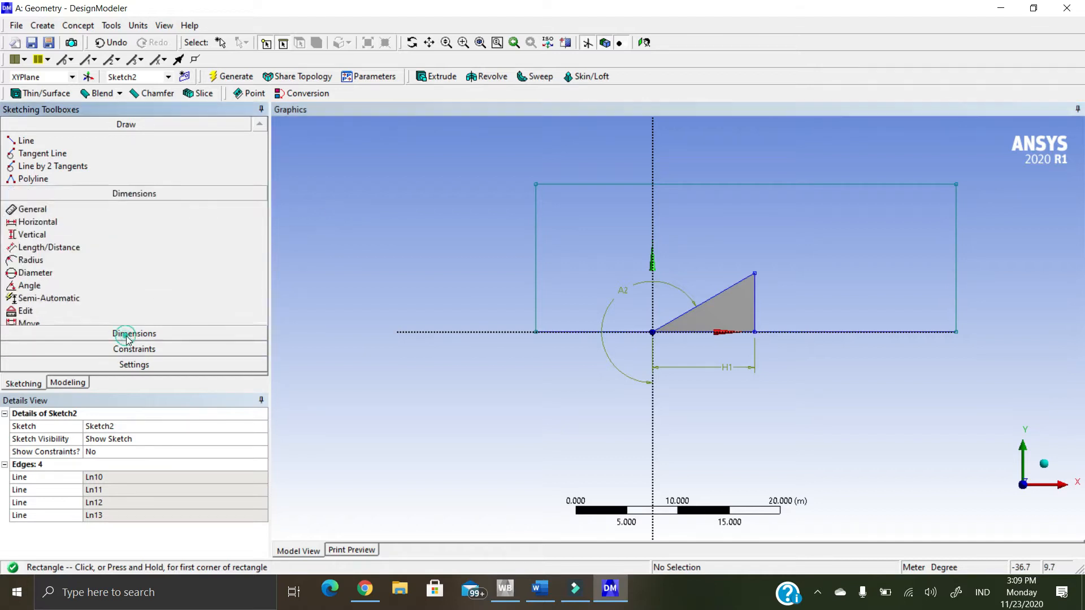
left_click(739, 183)
left_click(741, 158)
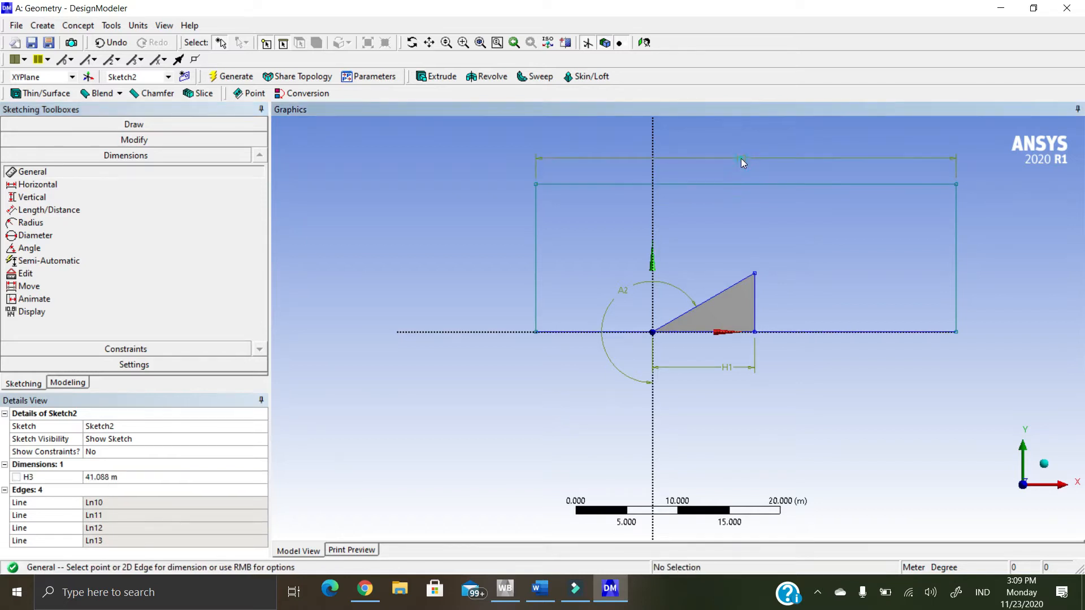
left_click(537, 290)
left_click(494, 292)
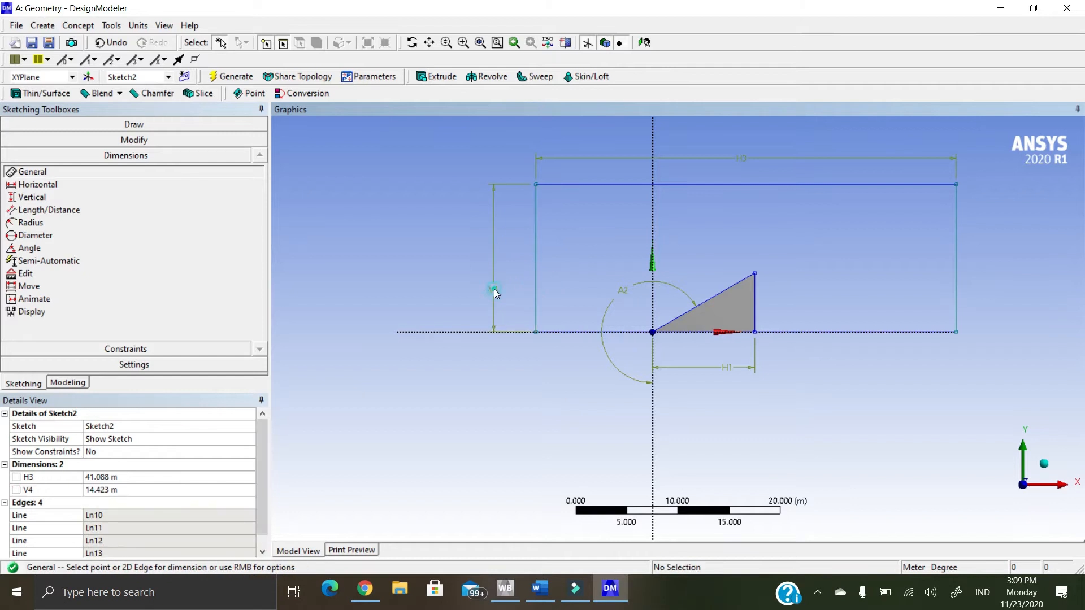
left_click(652, 332)
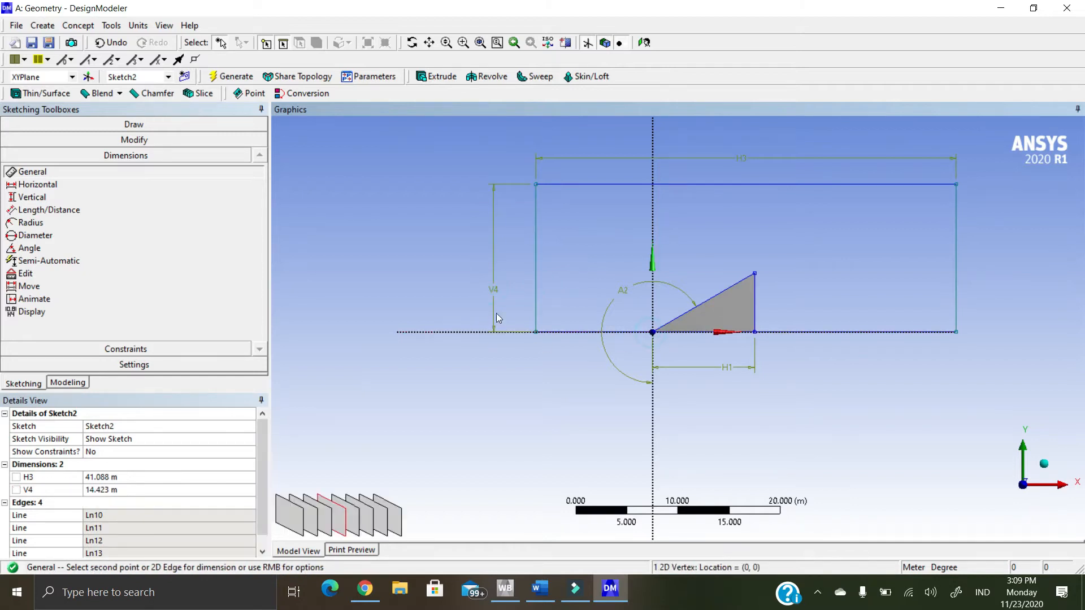
left_click(537, 308)
left_click(588, 381)
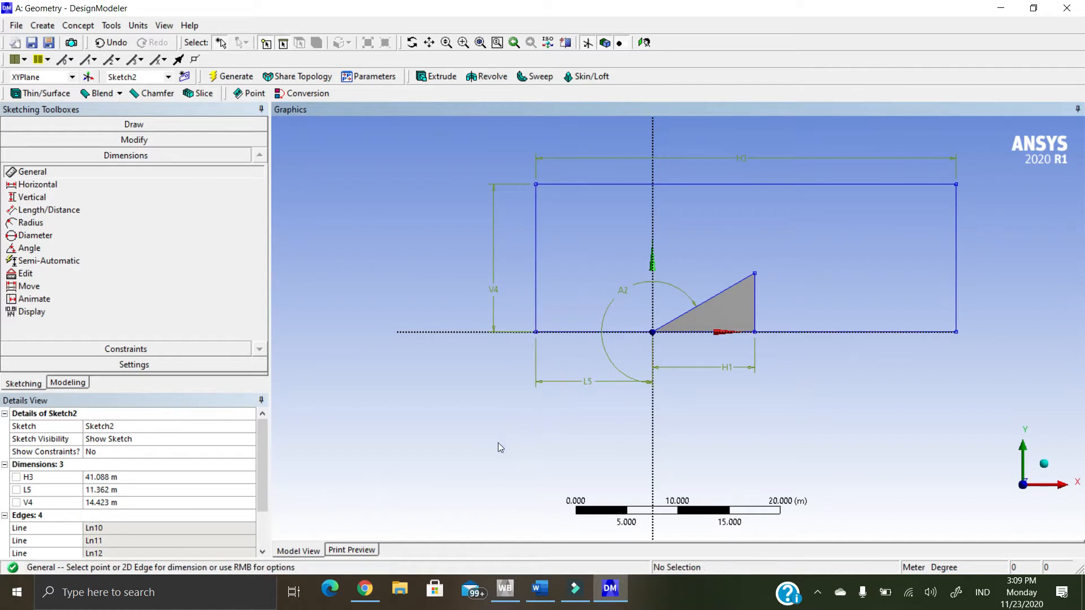
- Set the domain rectangle's length to 50 m, its negative-X side's distance from the origin to 10 m, and its height to 15 m
left_click(134, 478)
type("50")
key("Return")
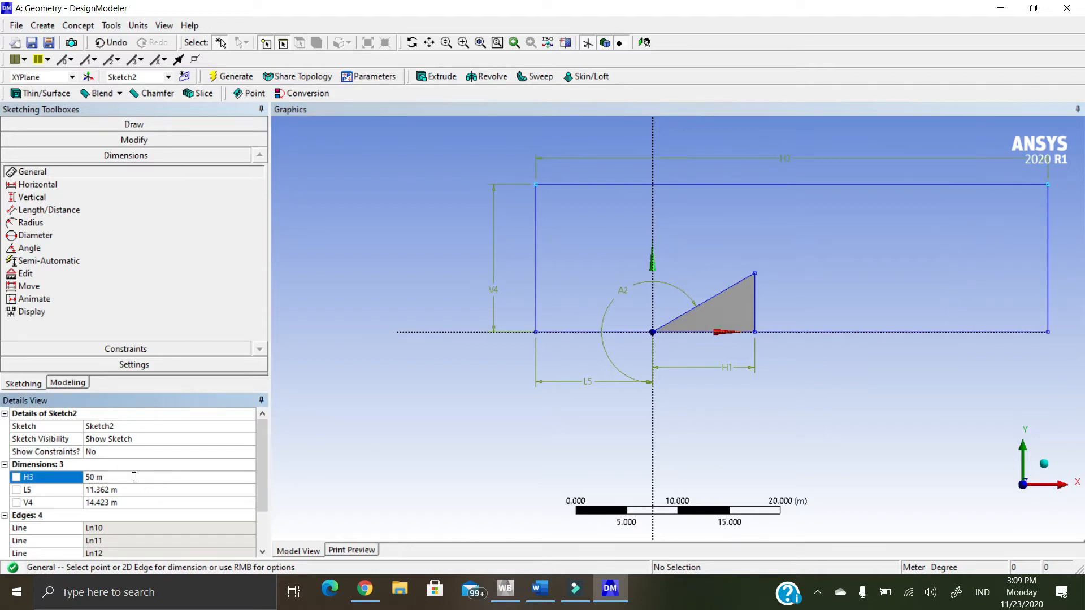
left_click(134, 490)
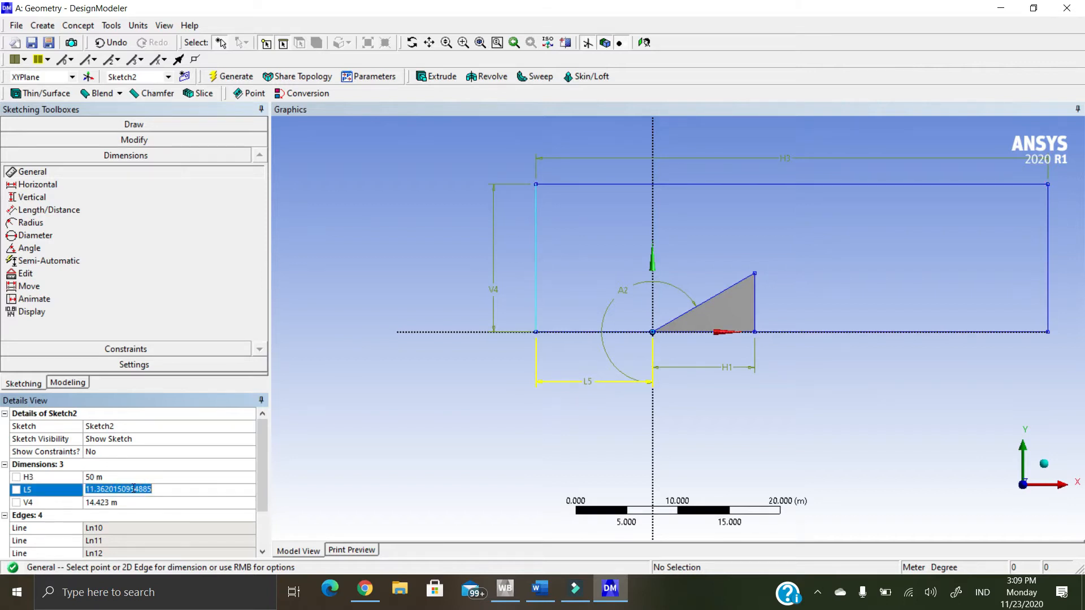
type("10")
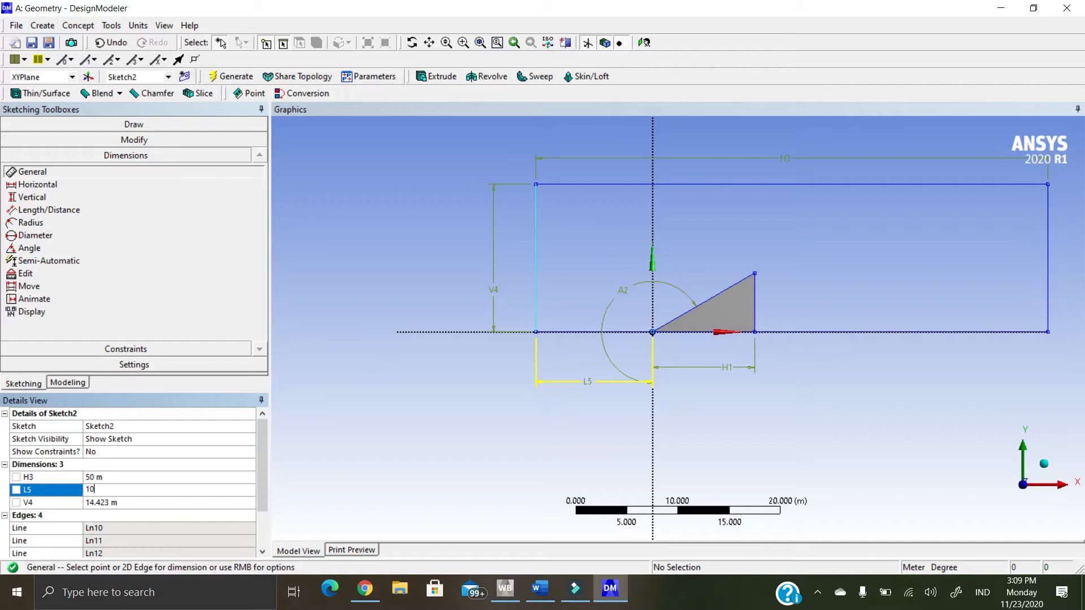
key("Return")
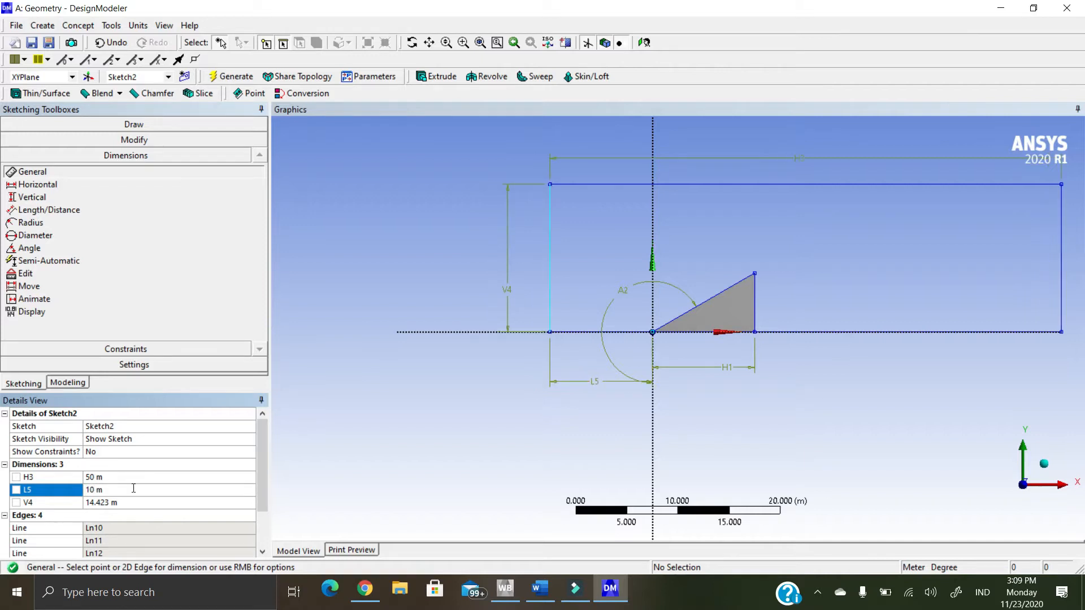
left_click(130, 504)
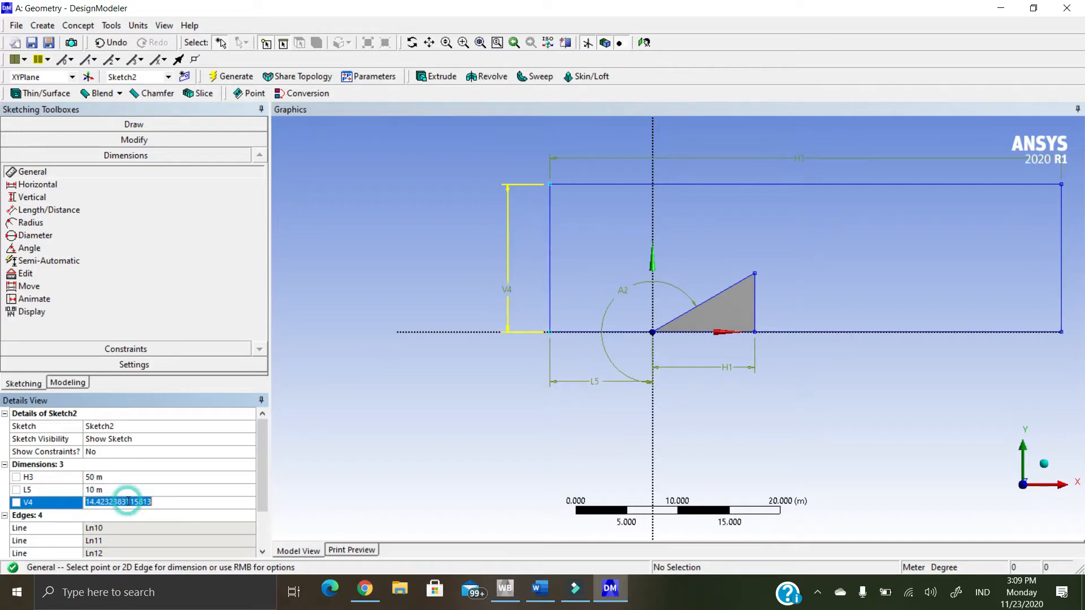
type("15")
key("Return")
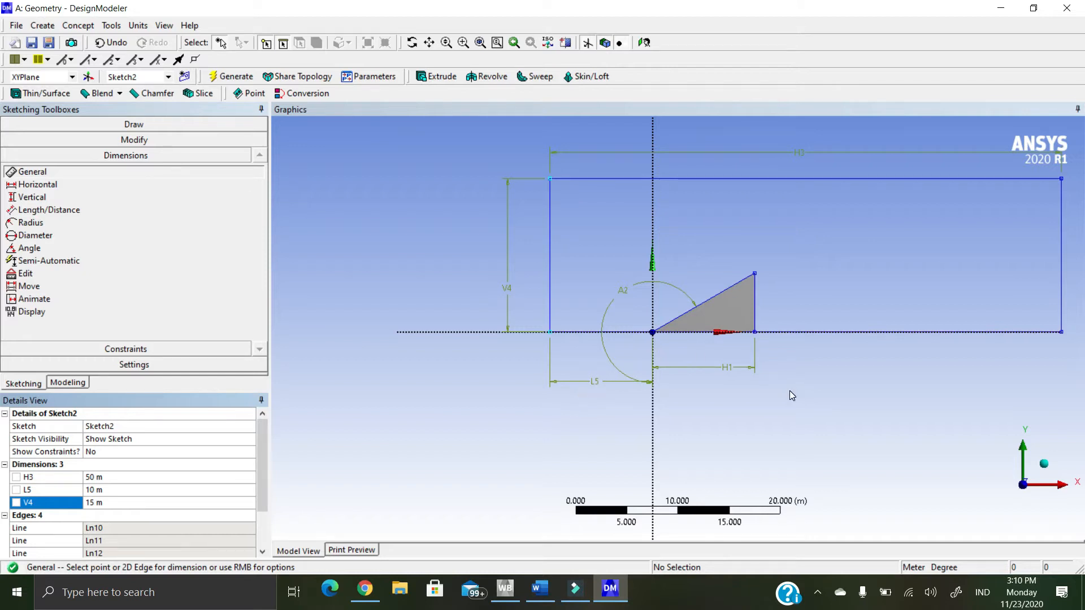
- Begin an extrusion of the domain rectangle sketch with the operation set to Add Frozen
mouse_move(785, 397)
middle_mouse_down()
mouse_move(790, 291)
mouse_move(779, 307)
mouse_move(796, 327)
middle_mouse_up()
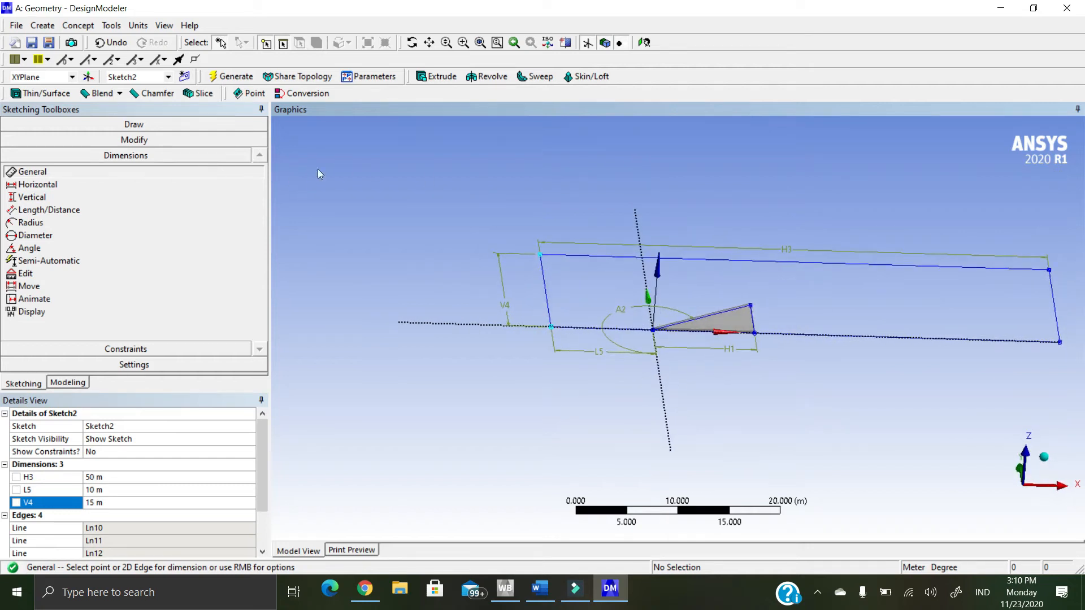
left_click(435, 76)
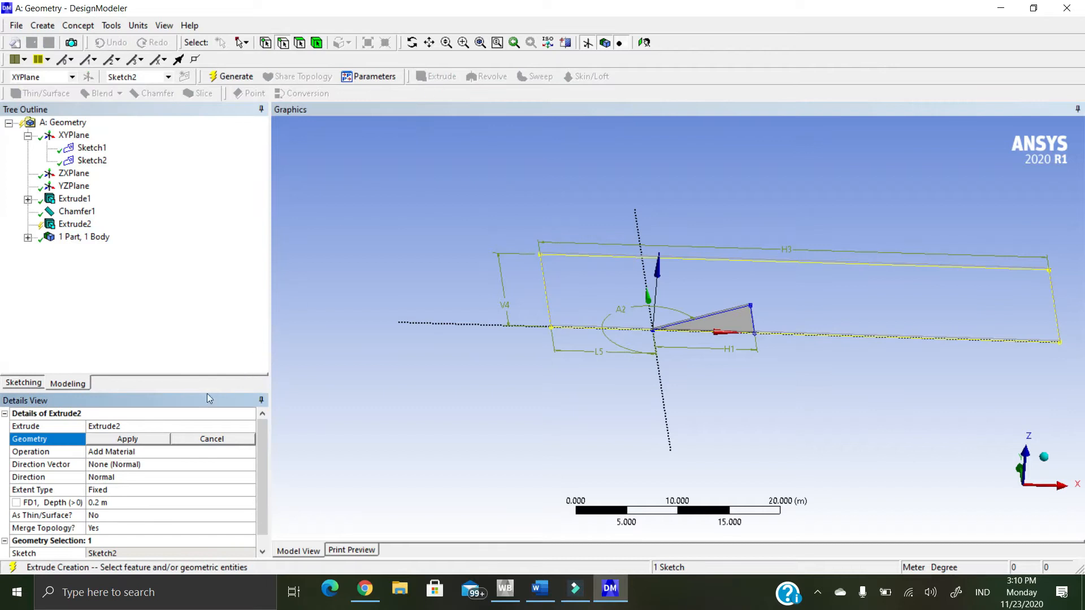
left_click(144, 439)
left_click(136, 452)
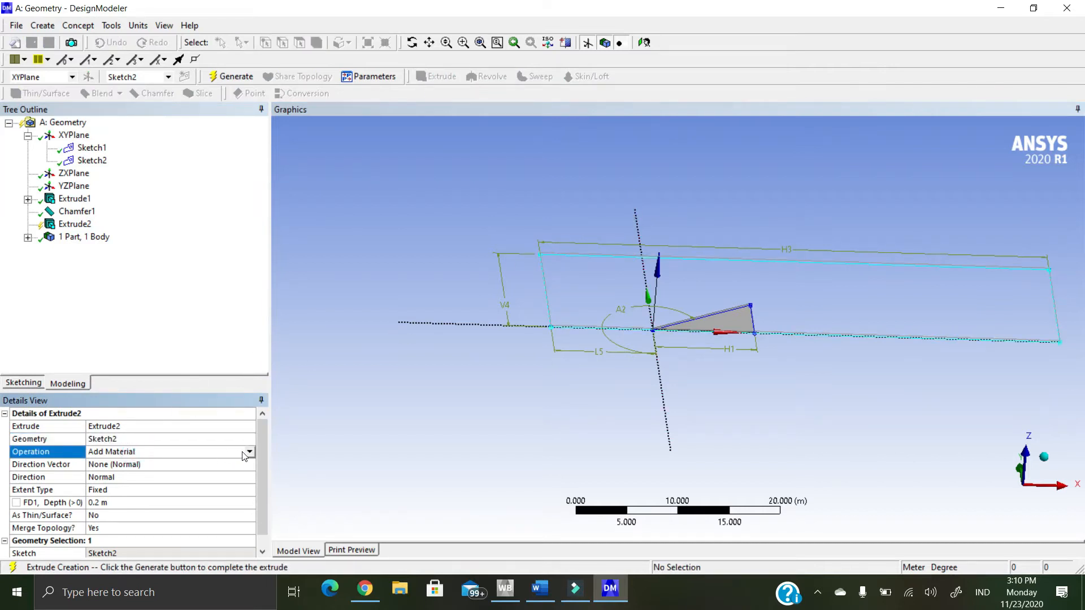
left_click(249, 451)
left_click(113, 463)
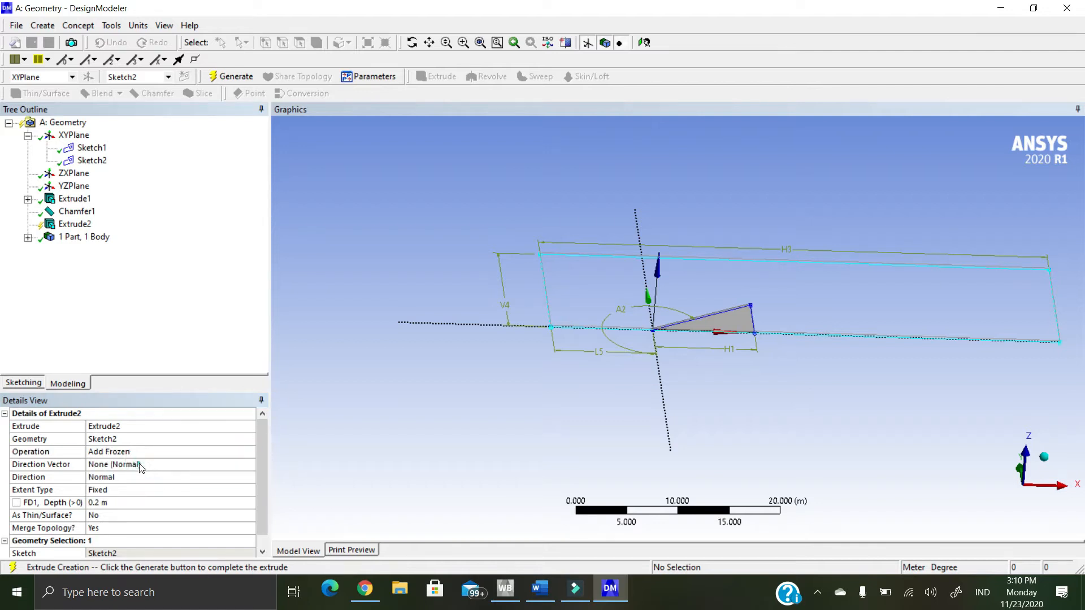
scroll(593, 311, "down", 2)
scroll(593, 311, "up", 2)
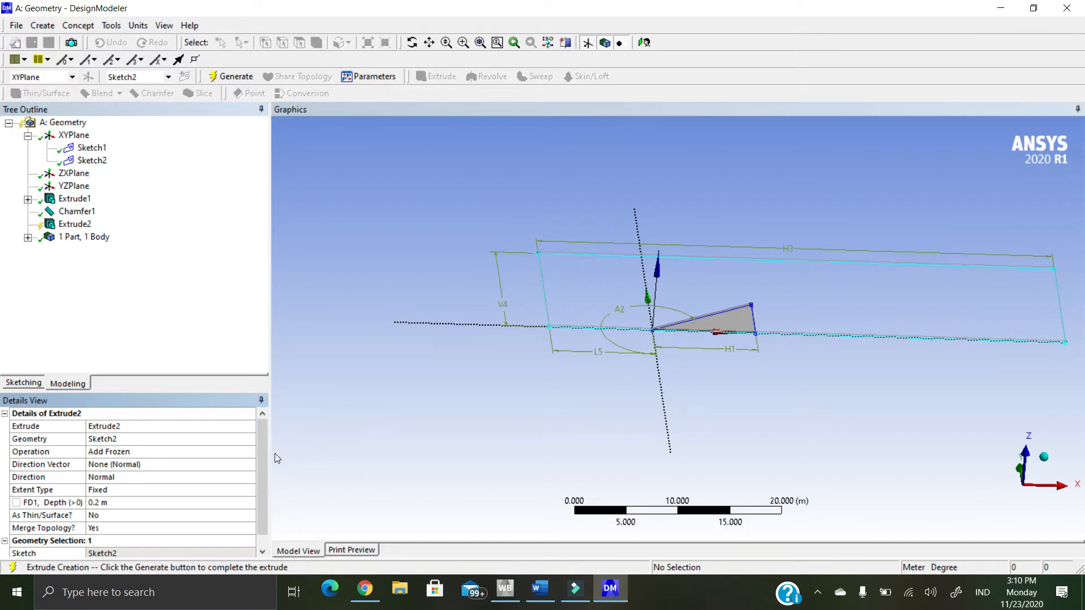
left_click_drag(264, 460, 264, 473)
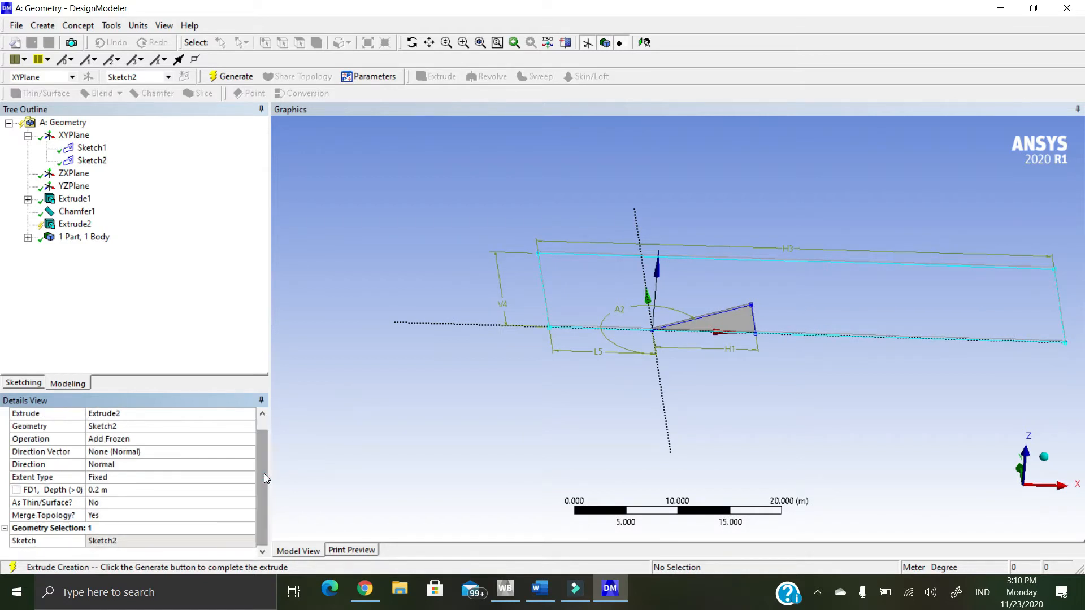
left_click(146, 455)
left_click(139, 455)
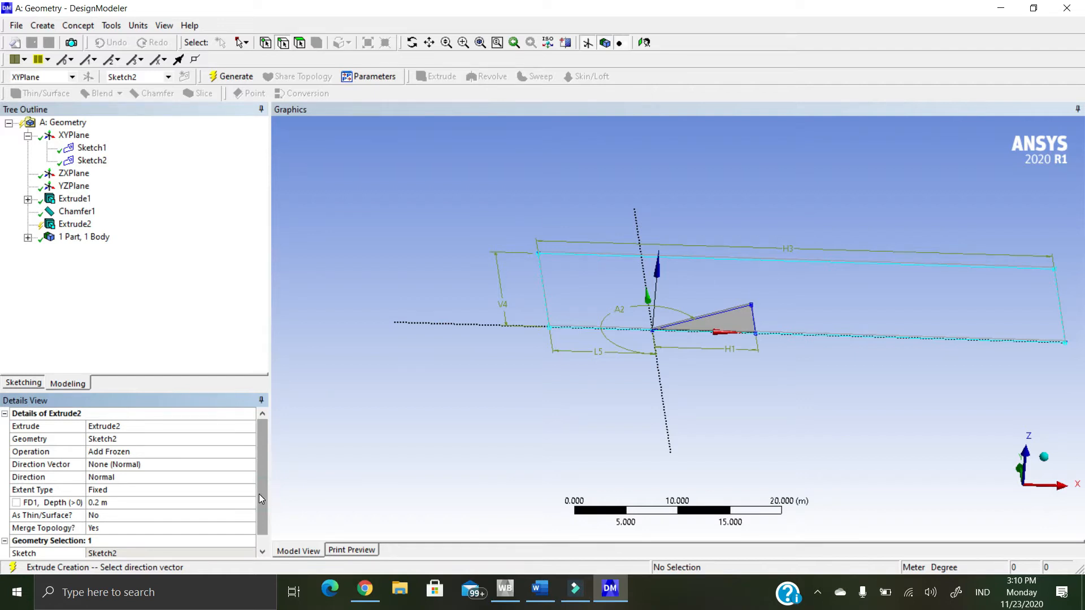
left_click_drag(260, 493, 261, 512)
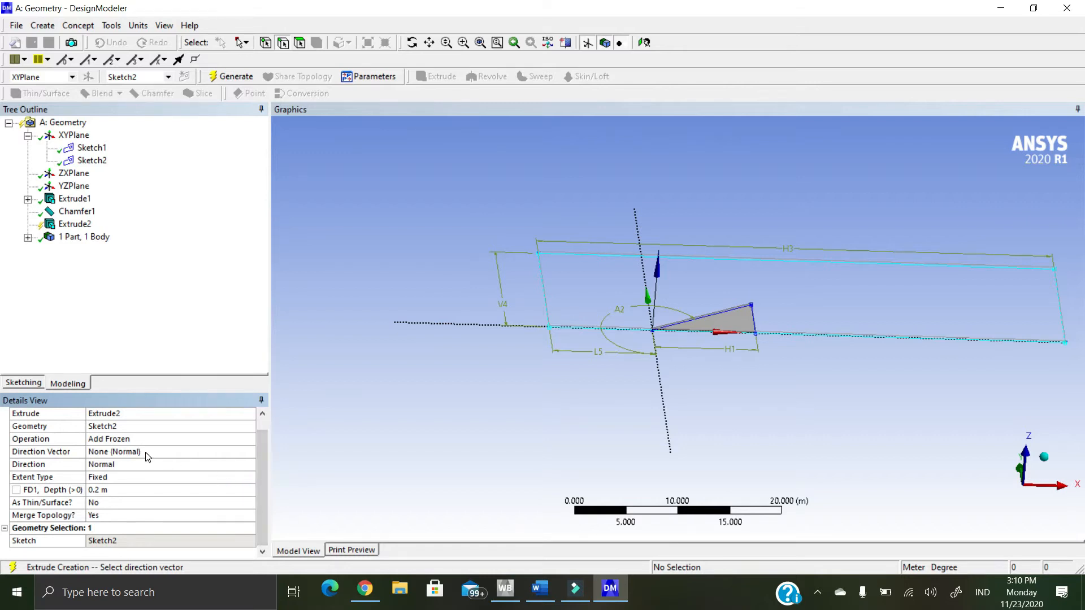
- Set the extrusion direction to Both - Symmetric with a depth of 10 m and generate the domain box
left_click(133, 467)
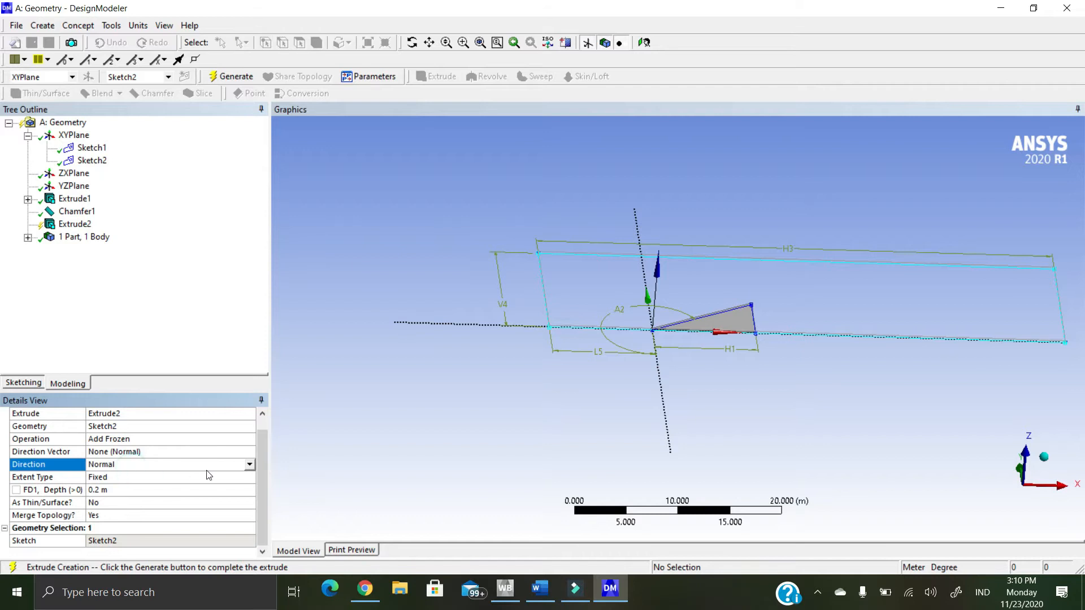
left_click(249, 464)
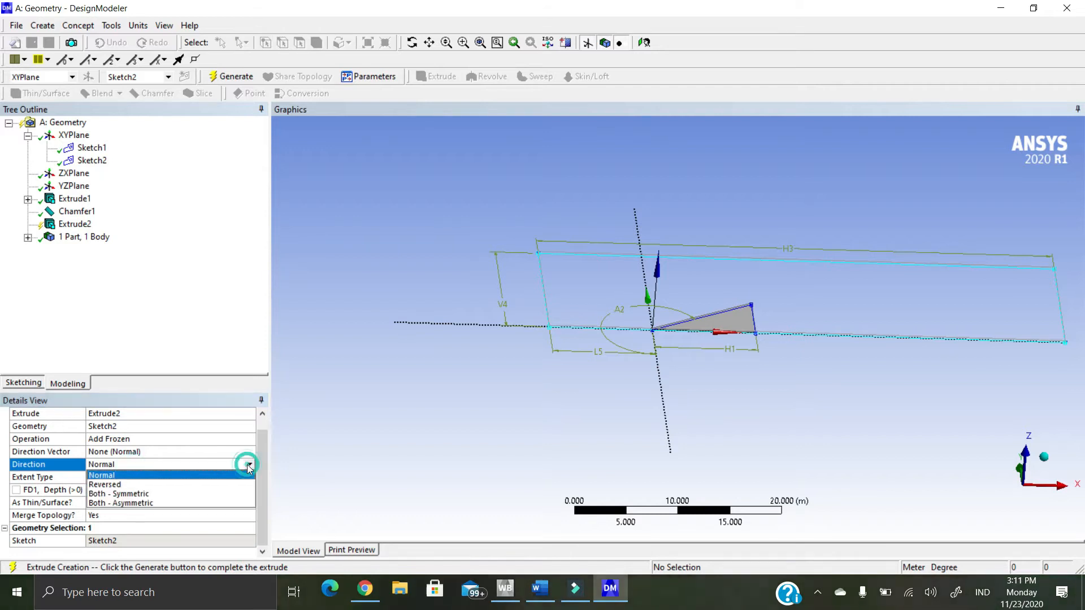
left_click(156, 496)
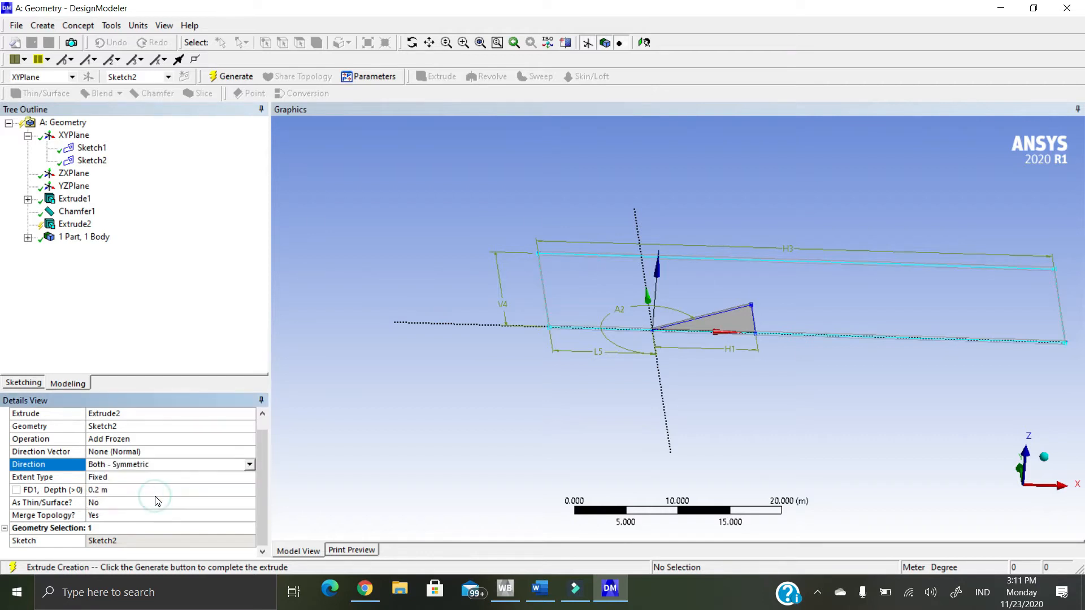
left_click(126, 489)
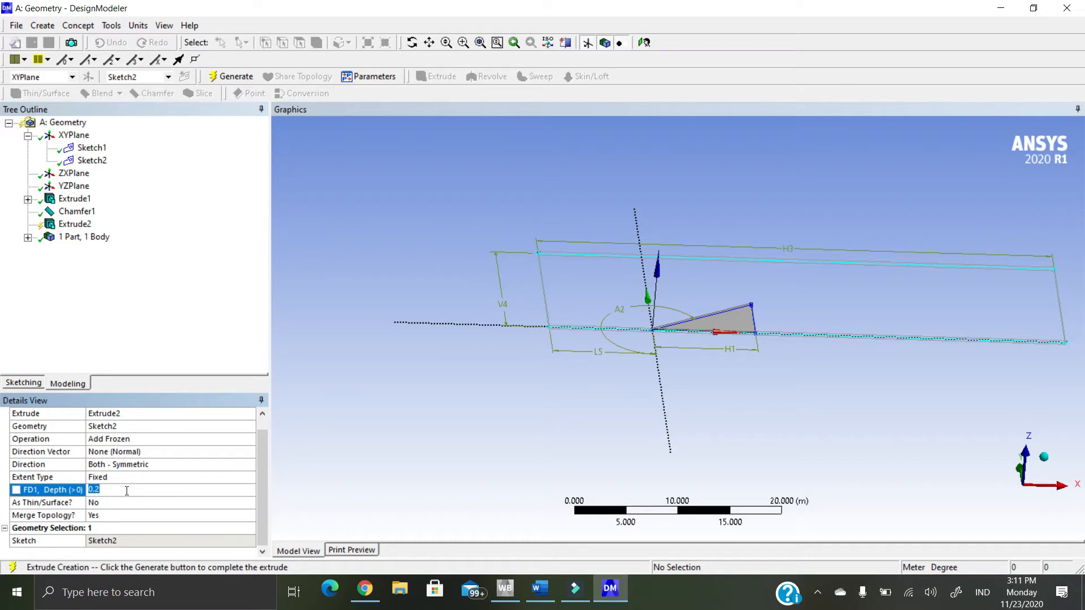
mouse_move(260, 439)
left_mouse_down()
mouse_move(263, 424)
mouse_move(258, 449)
left_mouse_up()
type("10")
key("Return")
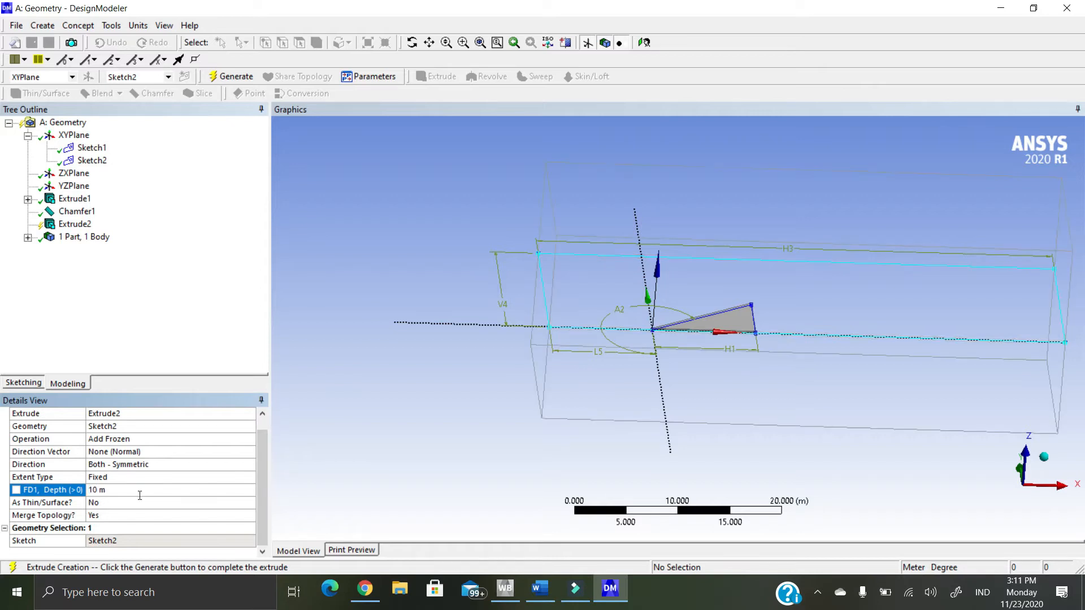
mouse_move(710, 446)
middle_mouse_down()
mouse_move(688, 405)
mouse_move(704, 375)
mouse_move(681, 411)
mouse_move(693, 407)
mouse_move(693, 423)
middle_mouse_up()
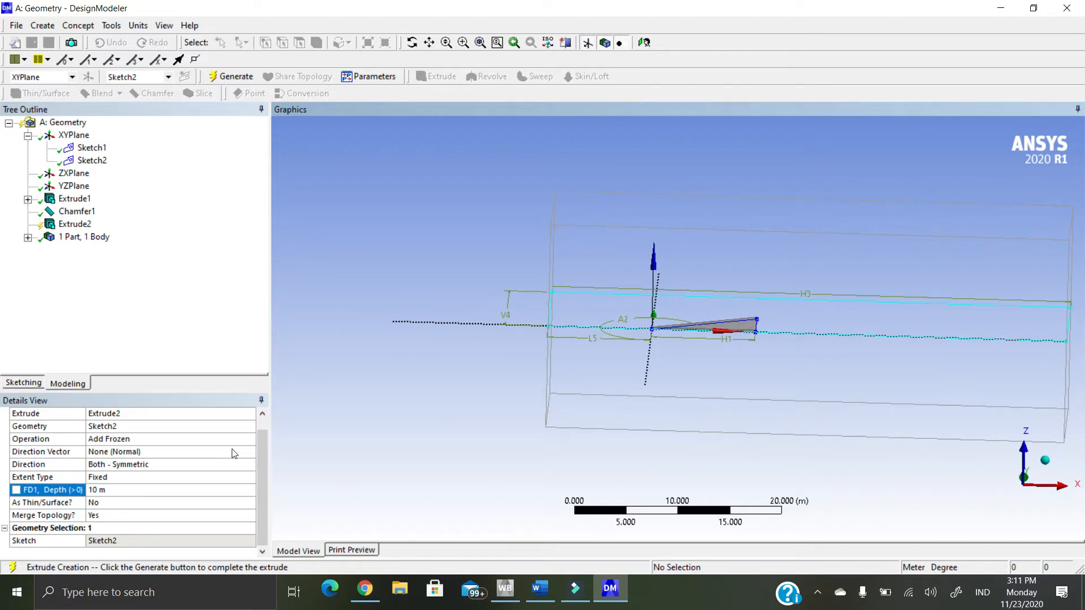
left_click(236, 78)
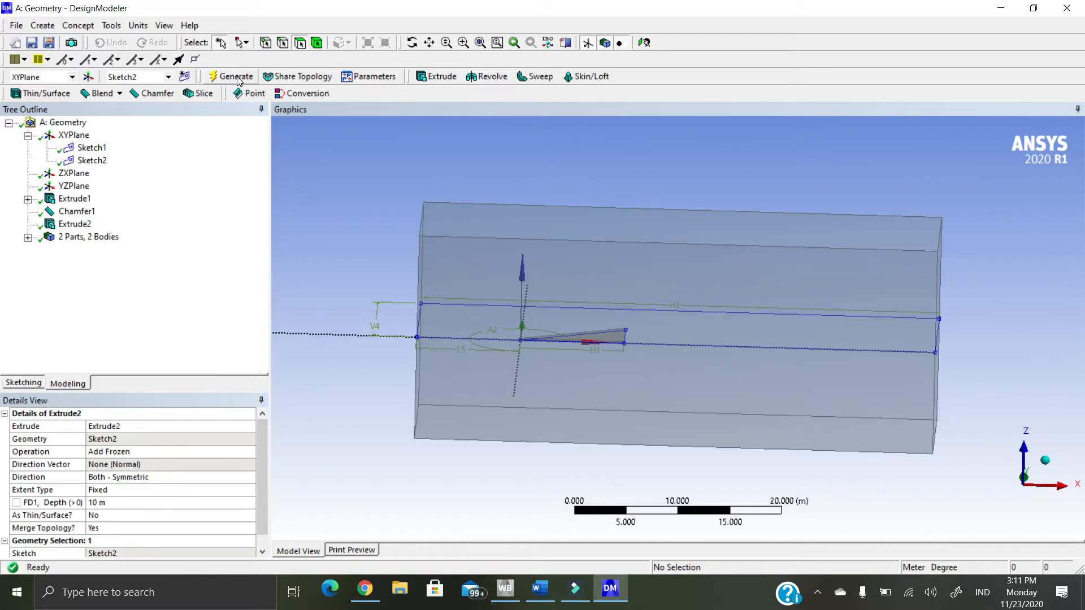
- Create a Boolean feature with the Subtract operation and assign the domain box as its target body
middle_click_drag(564, 223, 571, 283)
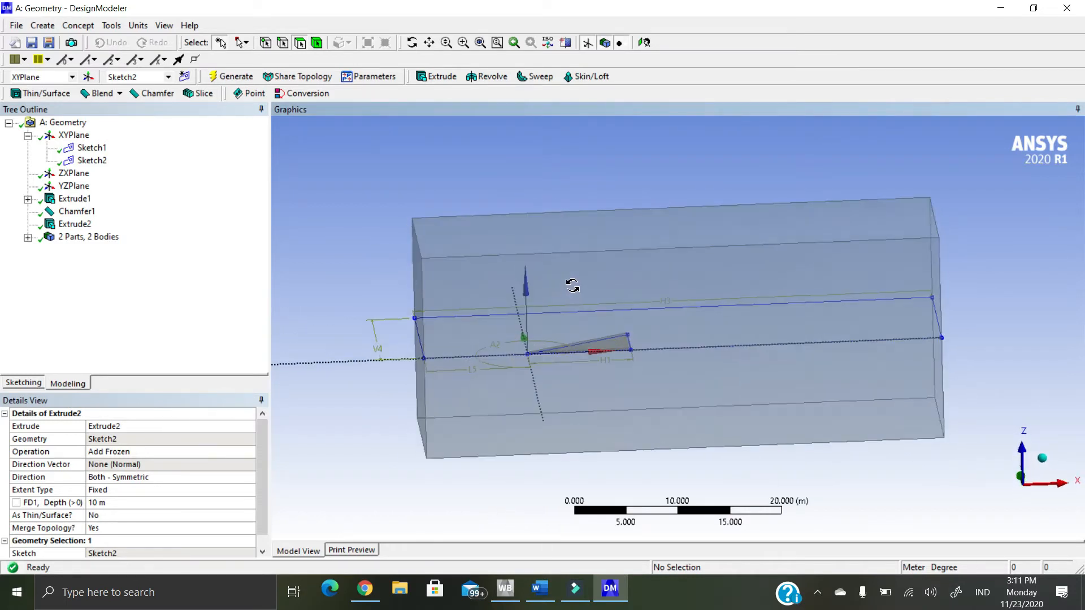
left_click(28, 238)
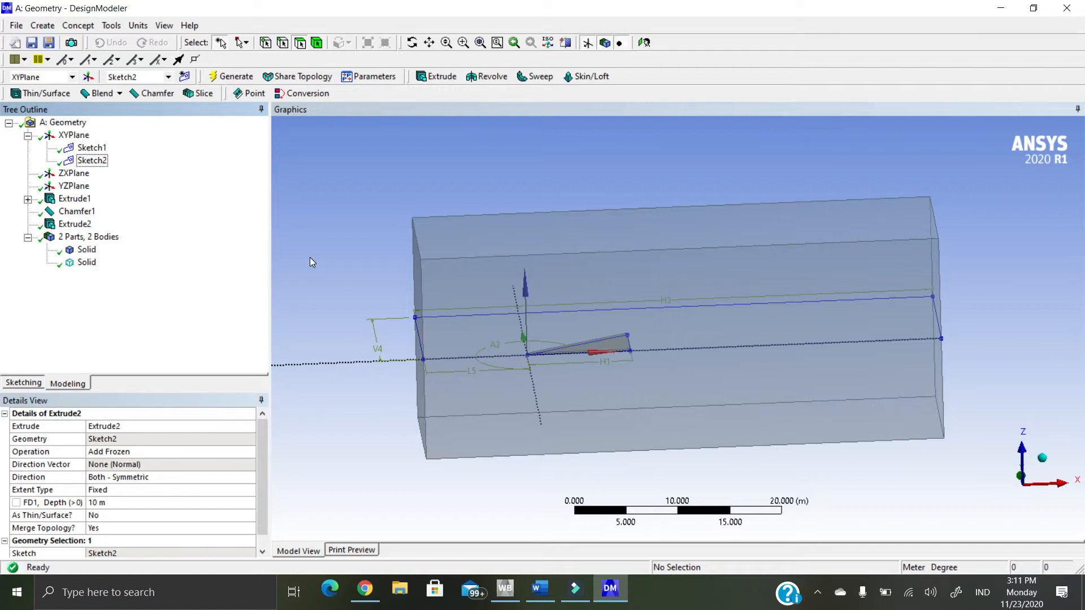
mouse_move(481, 330)
middle_mouse_down()
mouse_move(642, 392)
mouse_move(681, 389)
middle_mouse_up()
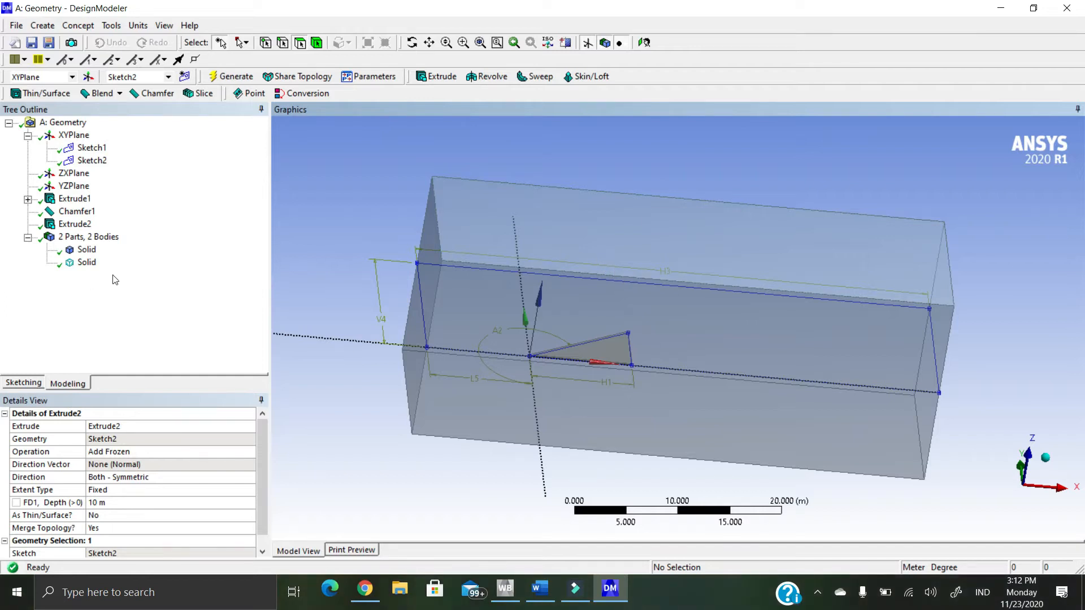
left_click(43, 26)
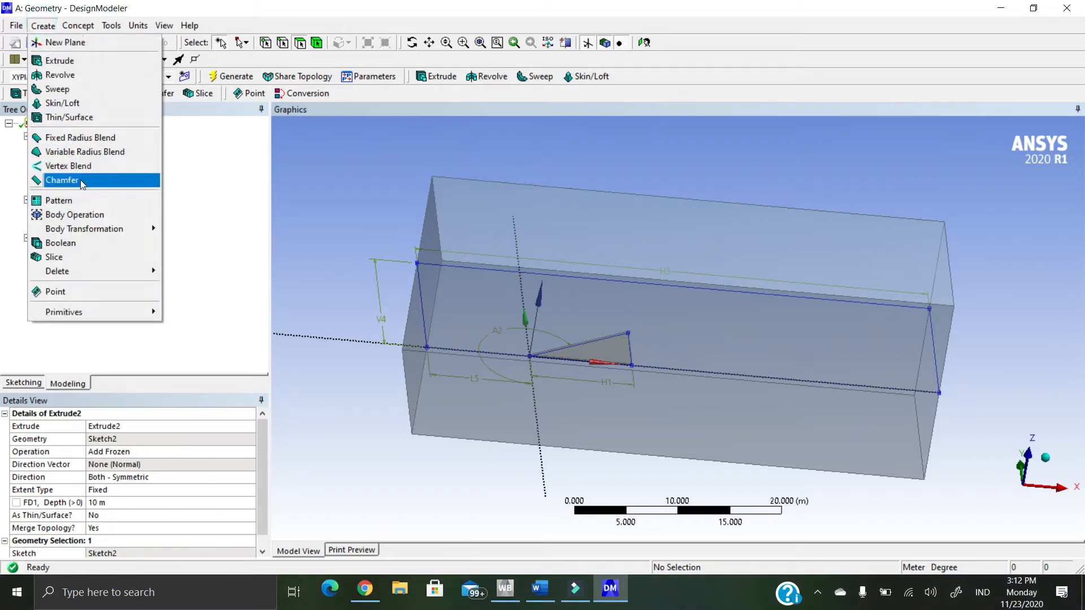
left_click(82, 243)
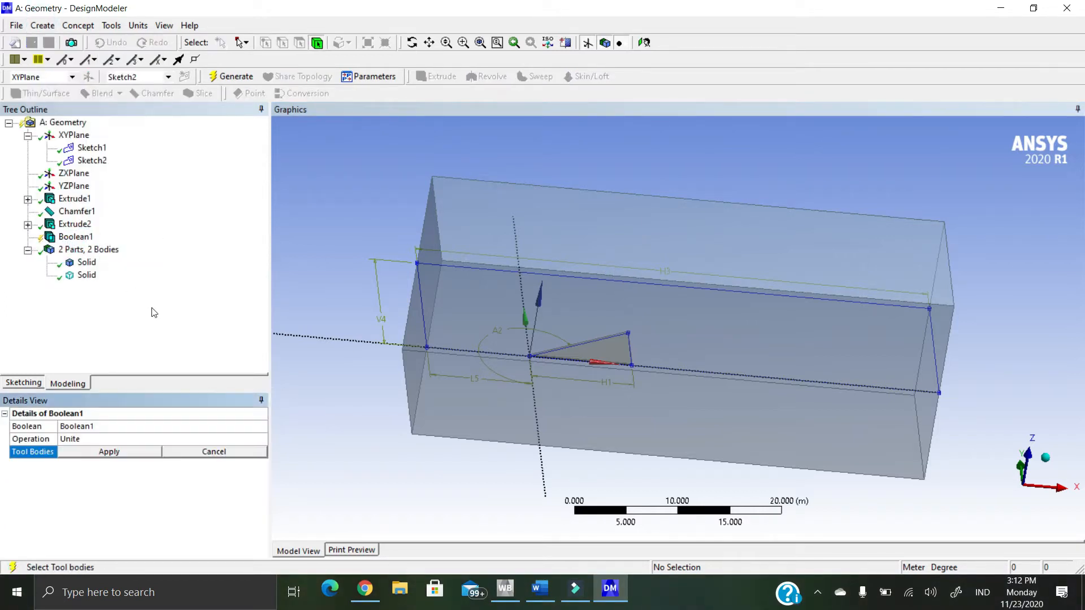
left_click(124, 439)
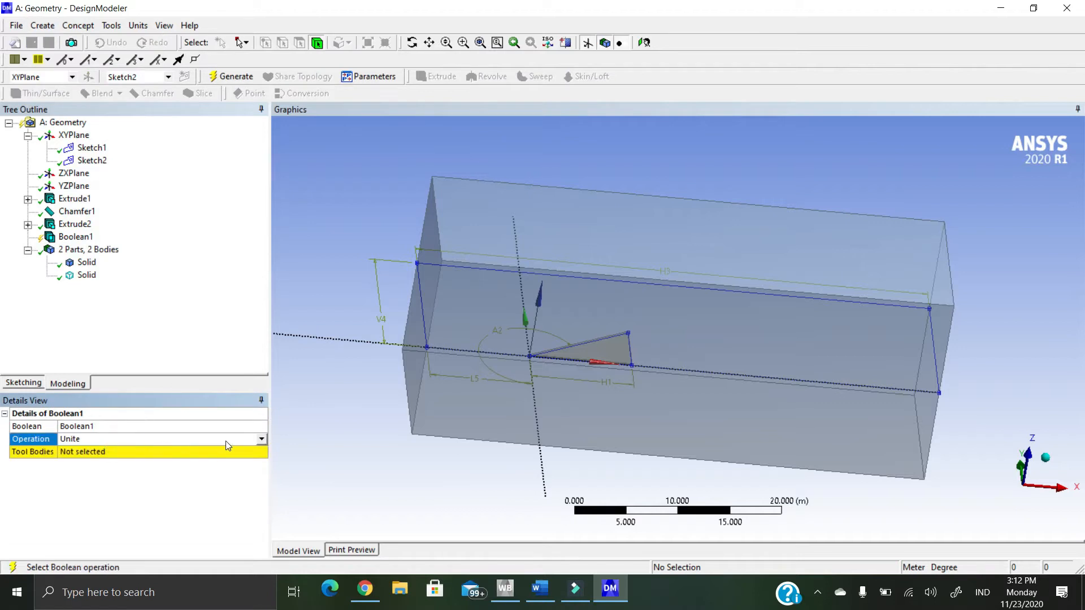
left_click(262, 439)
left_click(121, 459)
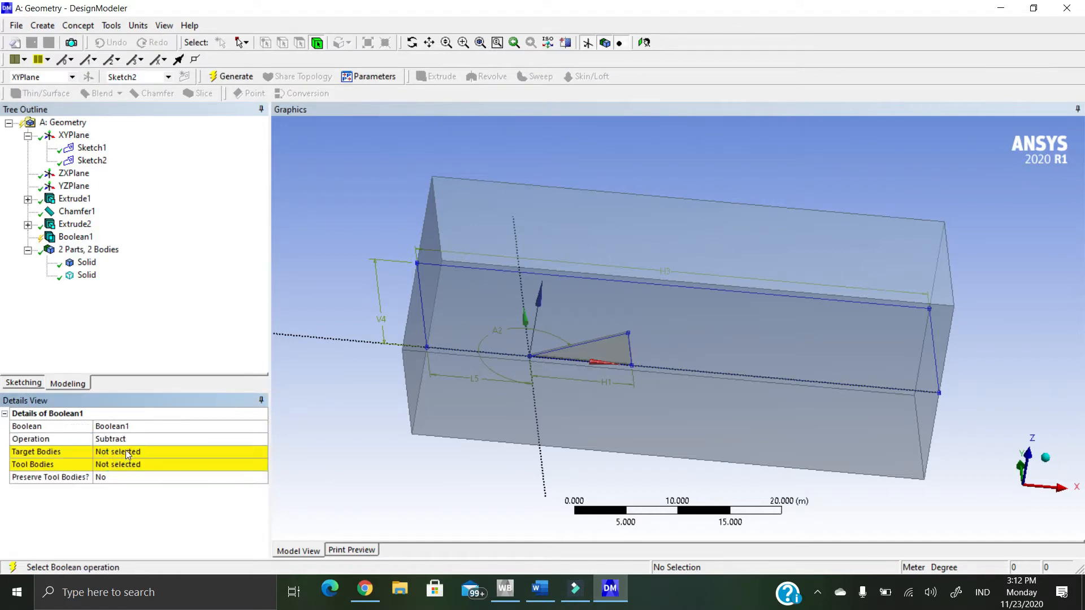
left_click(127, 452)
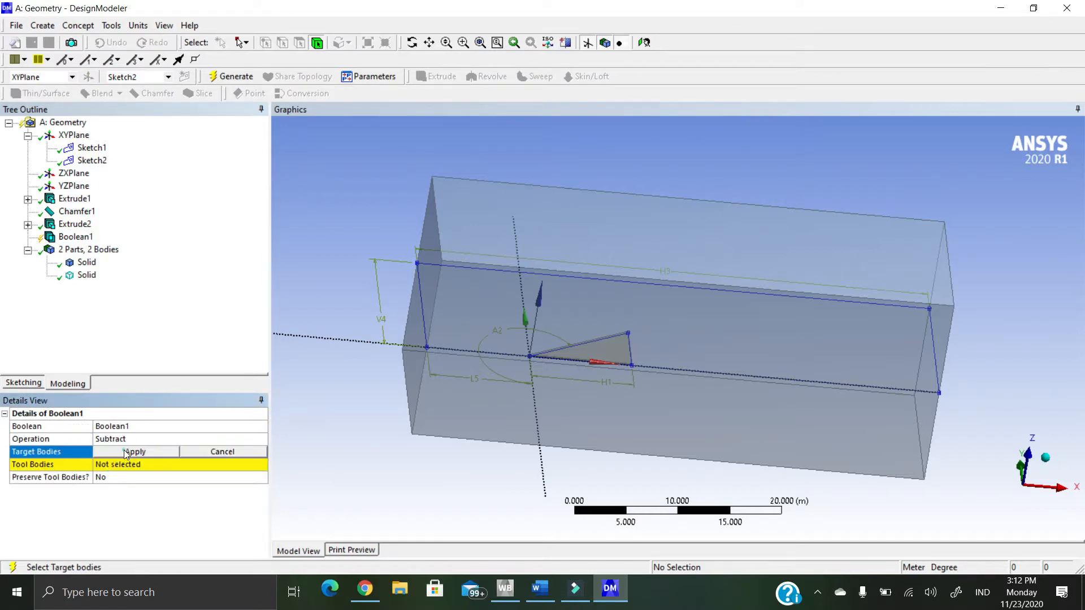
left_click(656, 252)
left_click(142, 454)
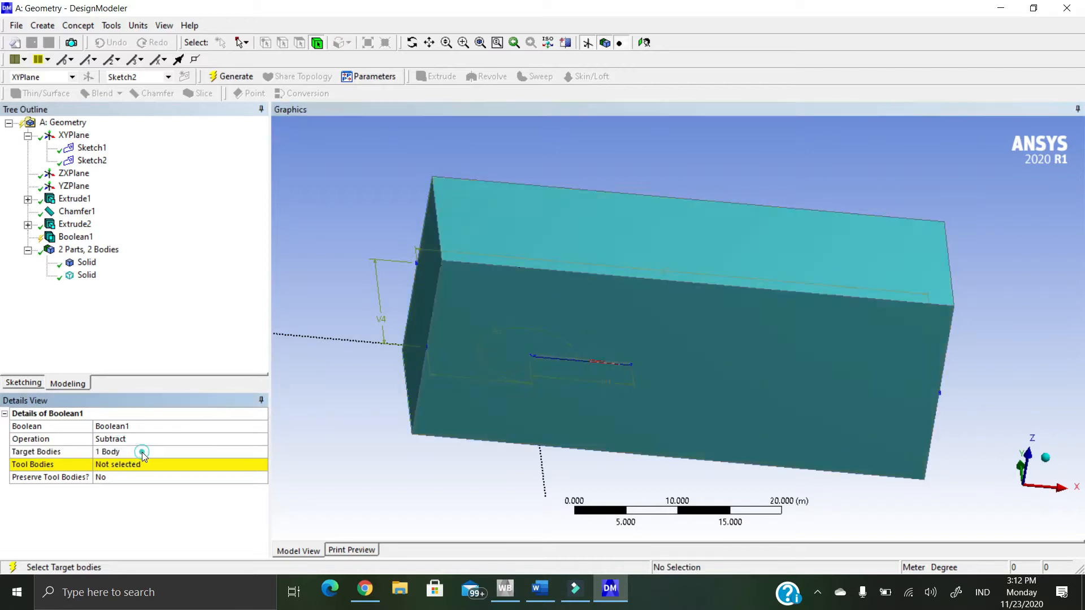
- Assign the delta wing inside the box as the tool body, without preserving it, and generate the subtraction
left_click(132, 465)
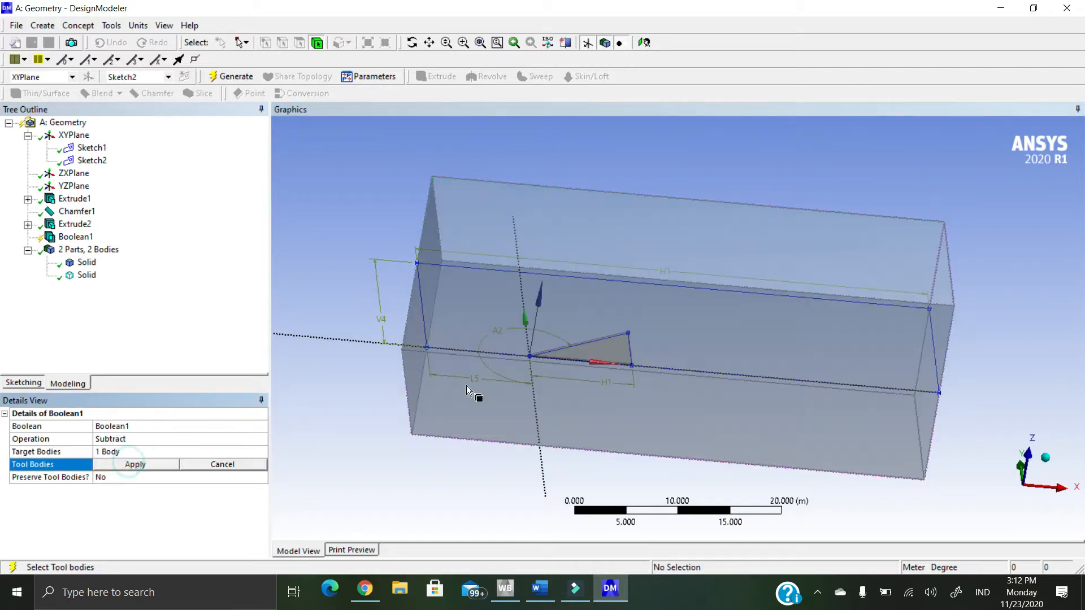
left_click(606, 349)
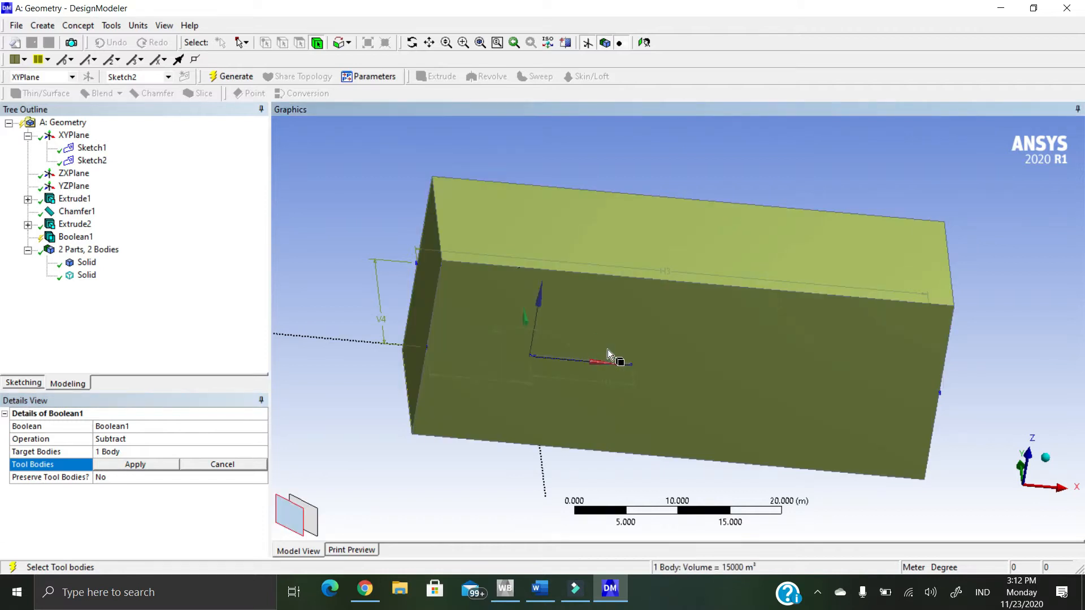
left_click(311, 516)
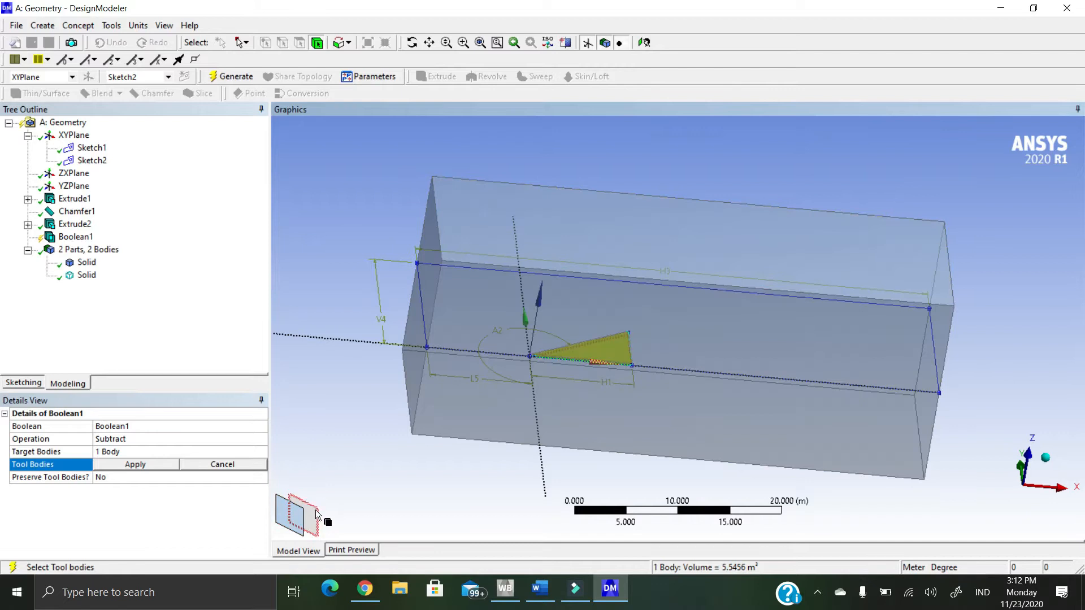
left_click(146, 465)
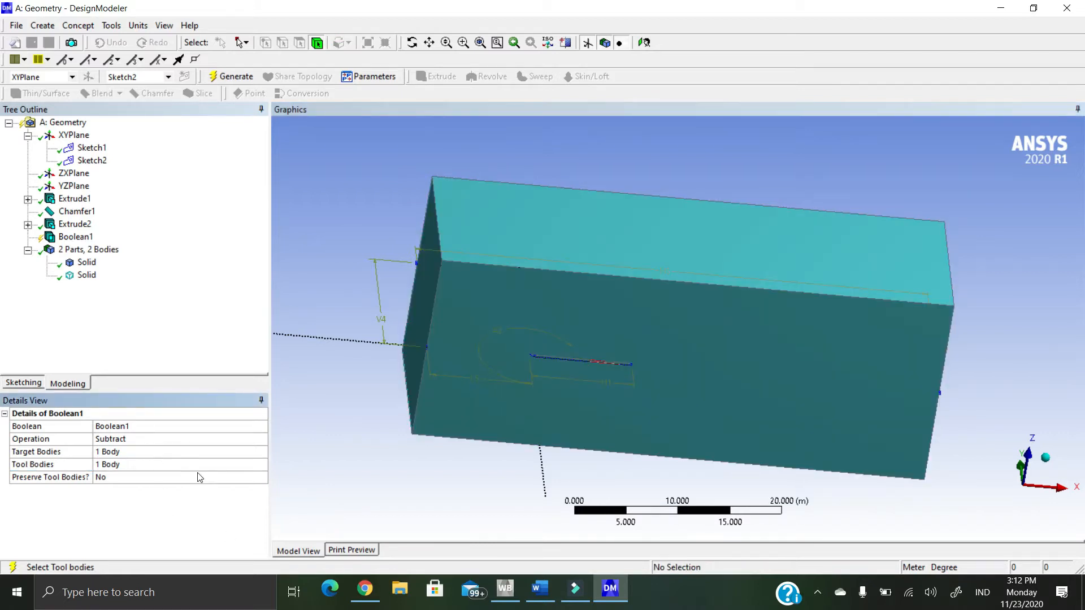
left_click(228, 78)
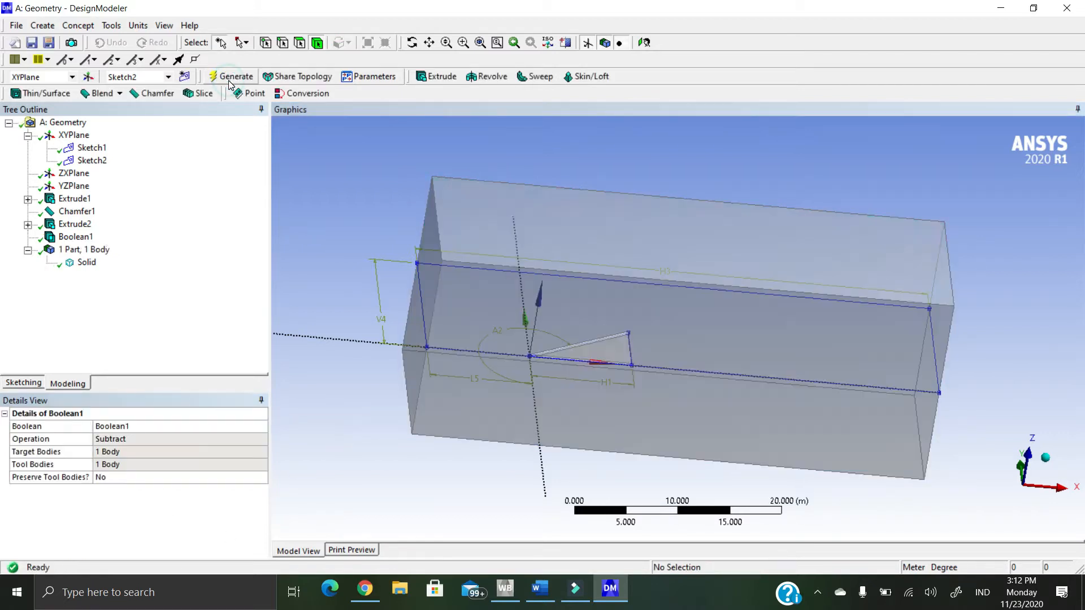
scroll(700, 382, "up", 3)
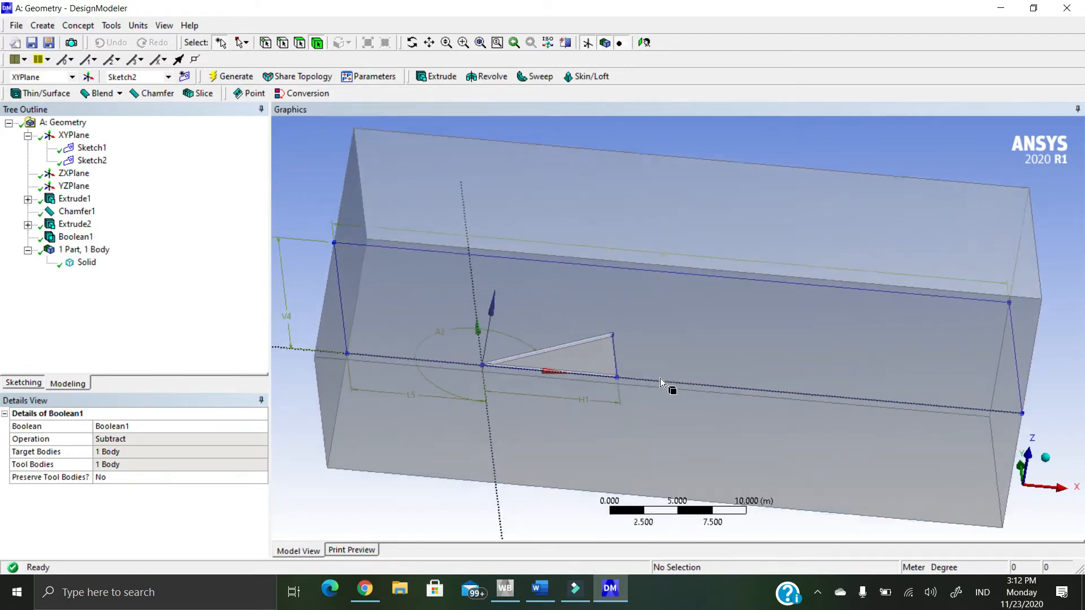
mouse_move(676, 361)
middle_mouse_down()
mouse_move(661, 380)
mouse_move(644, 317)
mouse_move(676, 325)
mouse_move(707, 371)
middle_mouse_up()
scroll(613, 371, "up", 5)
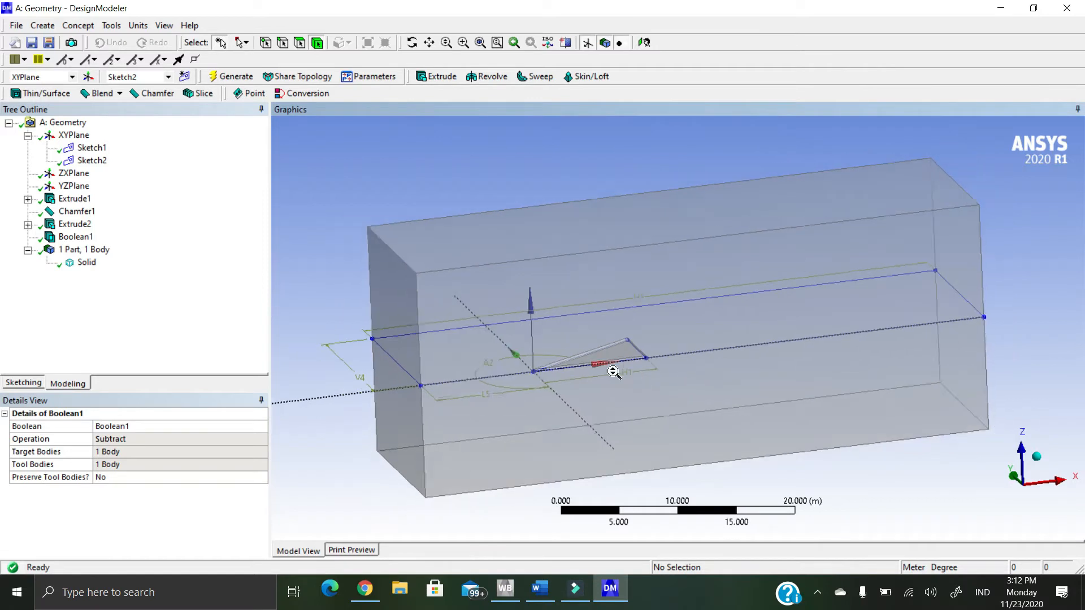
mouse_move(599, 376)
middle_mouse_down()
mouse_move(612, 381)
mouse_move(610, 354)
mouse_move(622, 371)
mouse_move(639, 368)
mouse_move(636, 421)
mouse_move(699, 429)
middle_mouse_up()
scroll(630, 368, "down", 5)
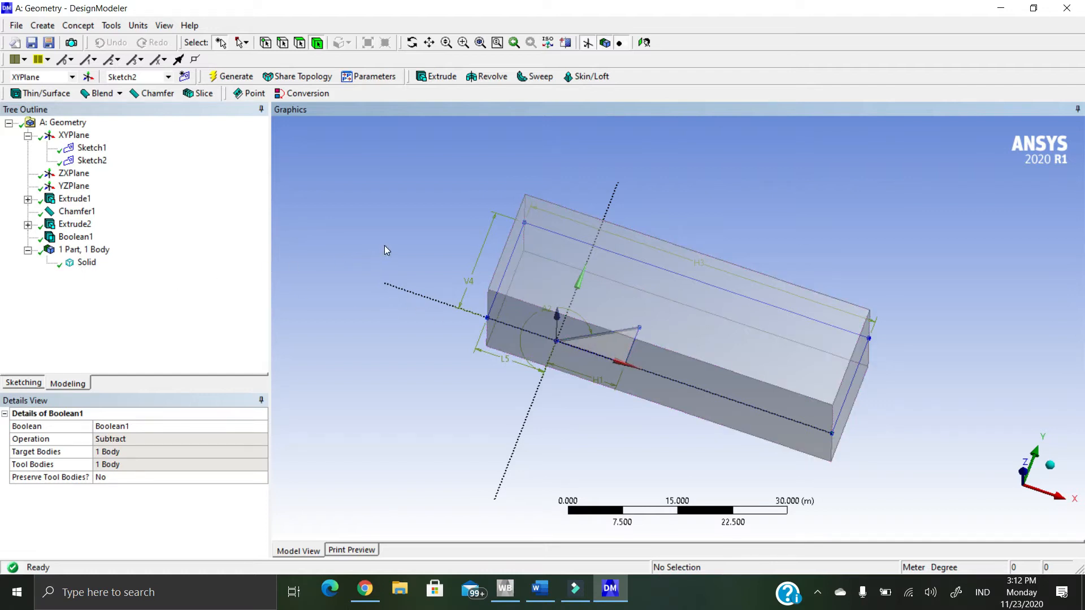
- Save the project as delta in the Documents\Latihan folder on the Data (D:) drive
key("ctrl+s")
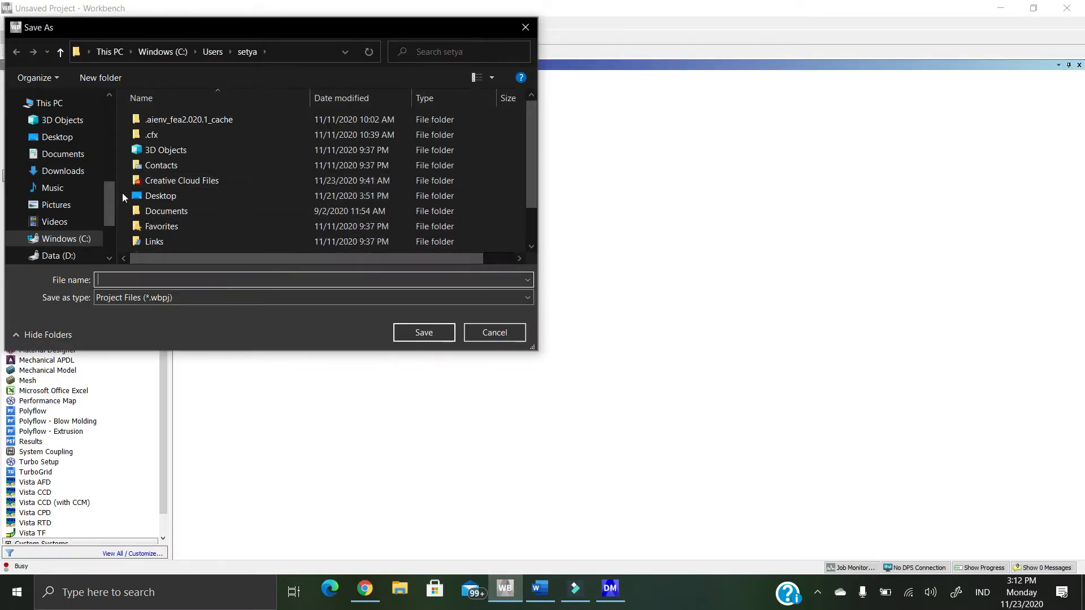
scroll(115, 199, "down", 2)
left_click(59, 148)
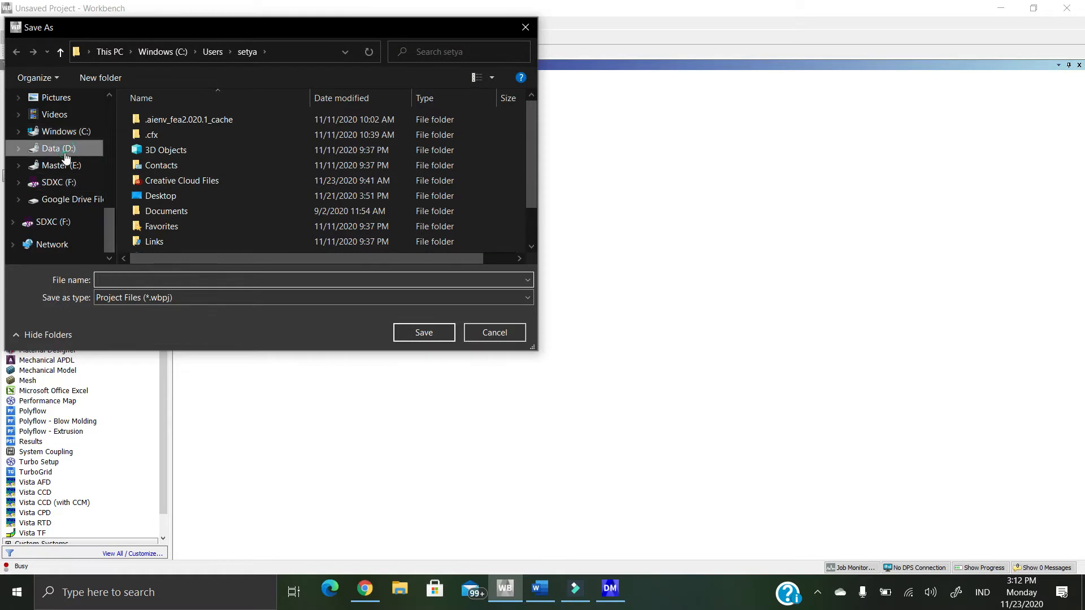
double_click(184, 121)
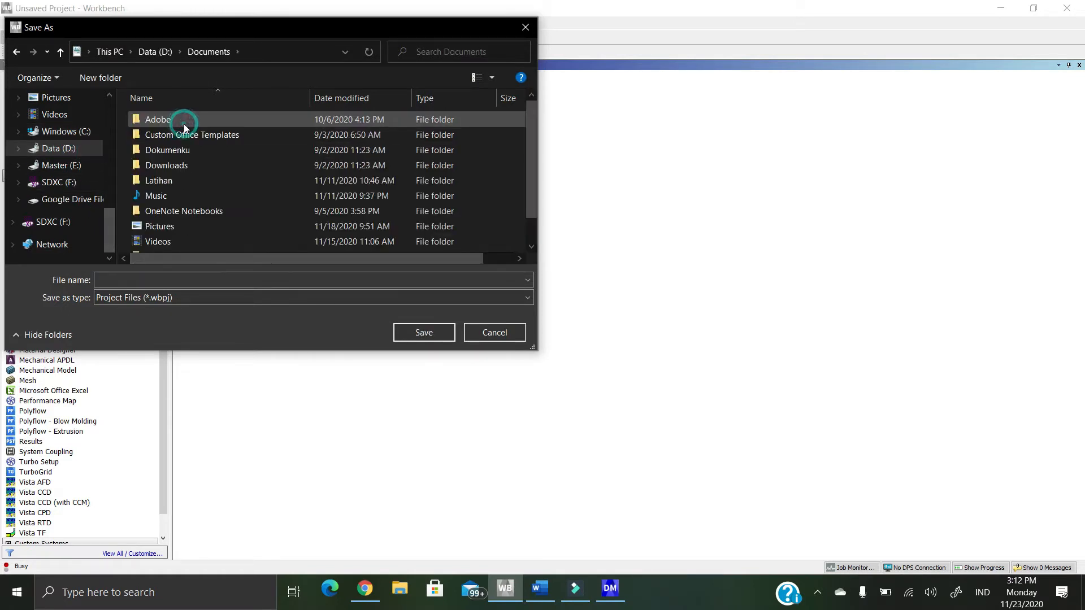
double_click(159, 181)
left_click(202, 280)
type("d")
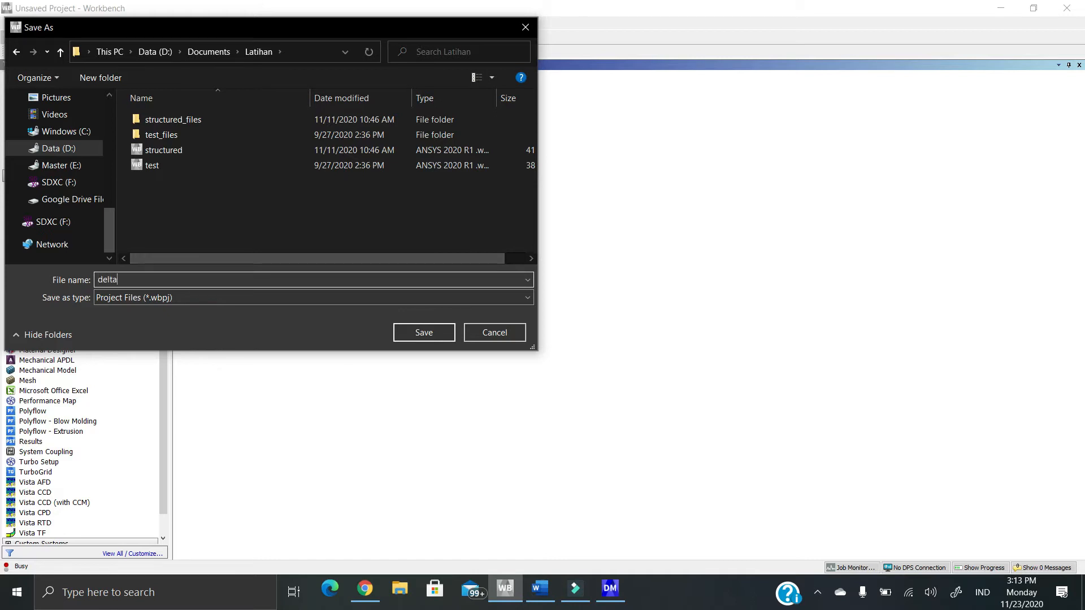
type("elta")
key("Return")
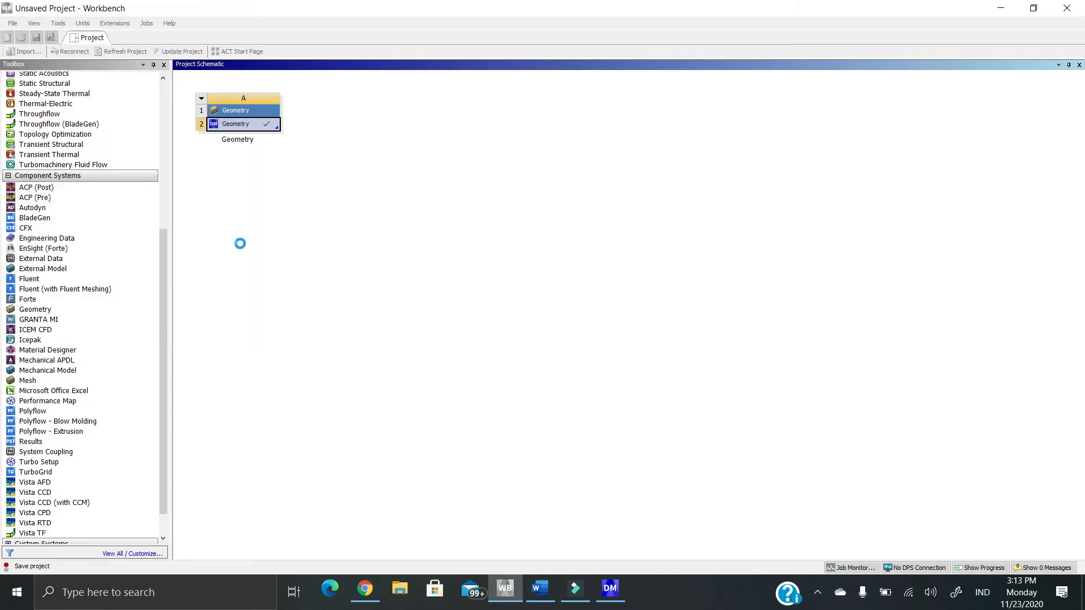
- Close DesignModeler and add an ICEM CFD component system beside the Geometry system in the Workbench project schematic
left_click(609, 588)
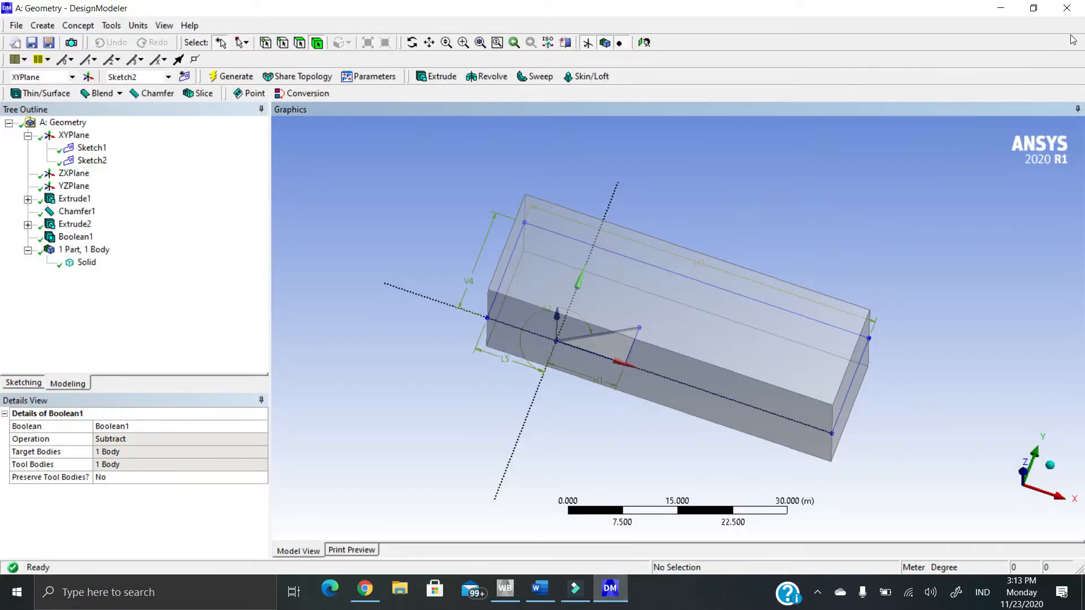
left_click(635, 224)
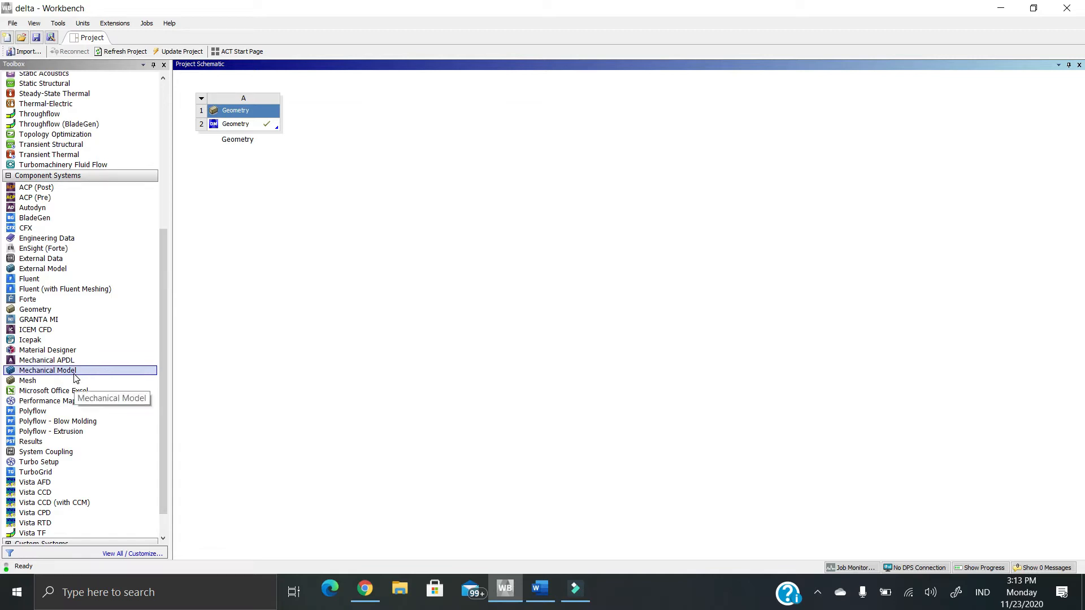
scroll(77, 377, "up", 1)
left_click(58, 361)
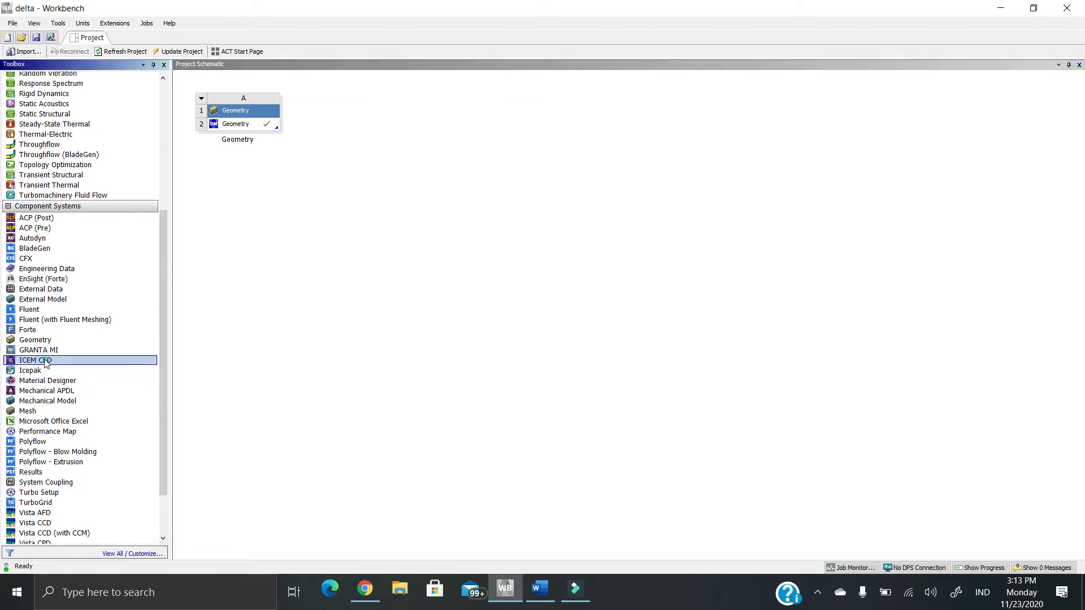
left_click_drag(58, 362, 358, 124)
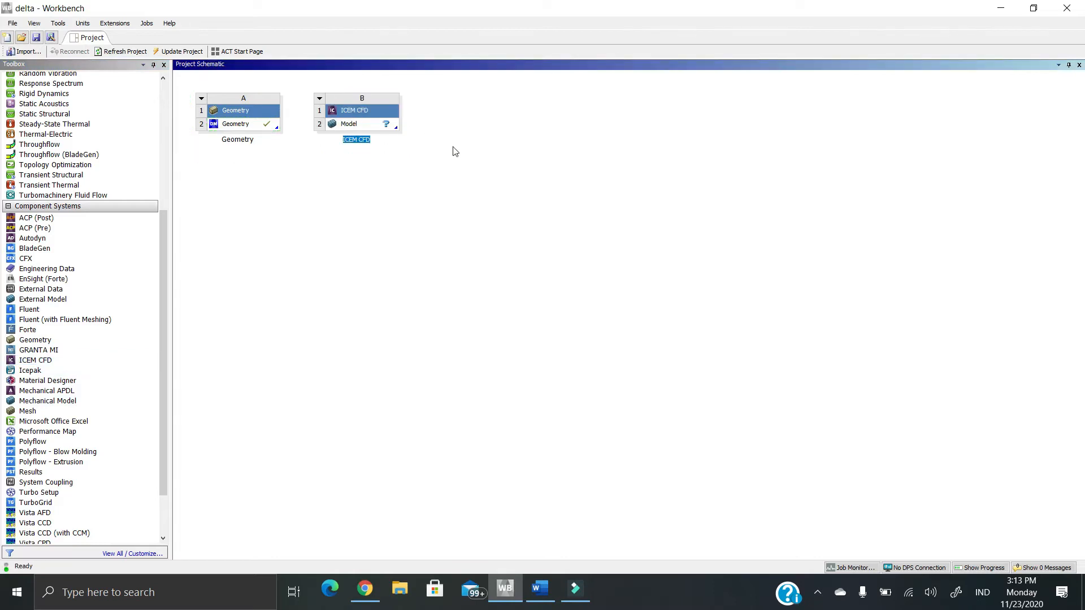
- Link the Geometry cell to the ICEM CFD Model cell, open ICEM CFD and allow it through the firewall on private networks
left_click_drag(254, 125, 351, 126)
right_click(370, 123)
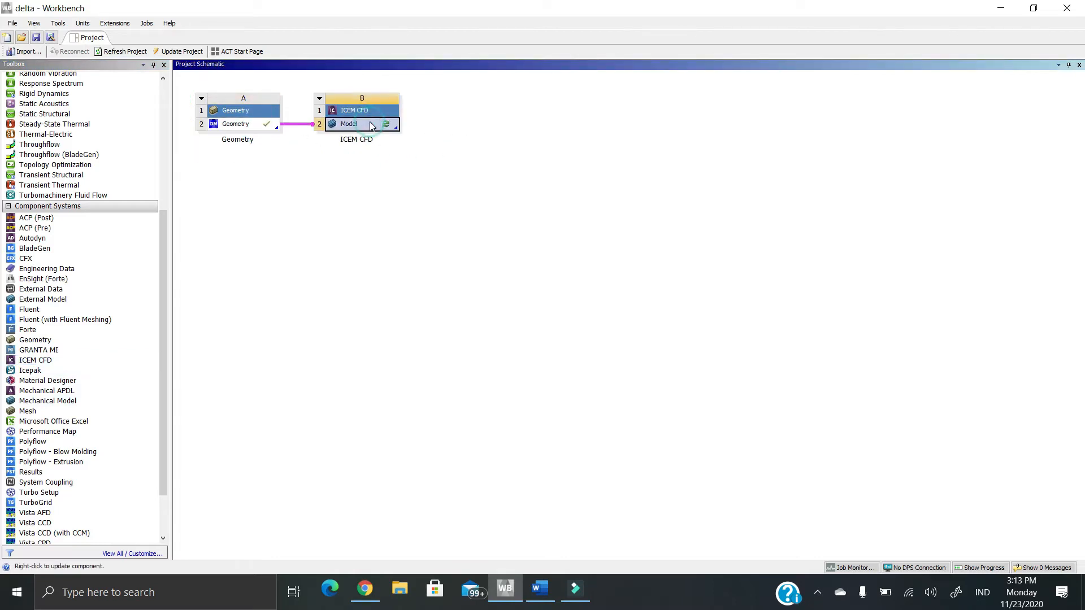
left_click(379, 130)
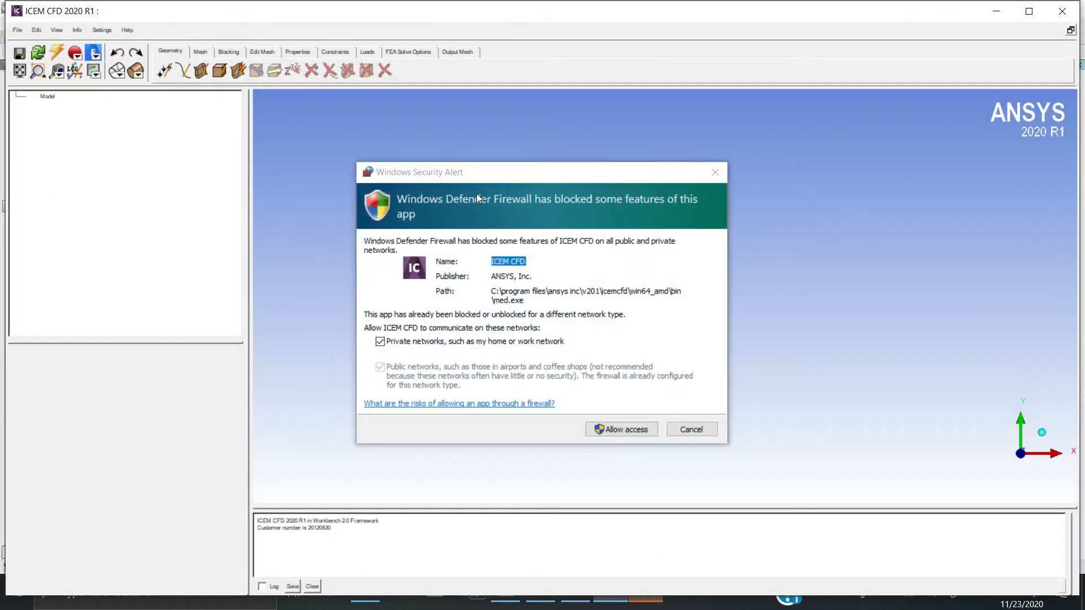
left_click(642, 430)
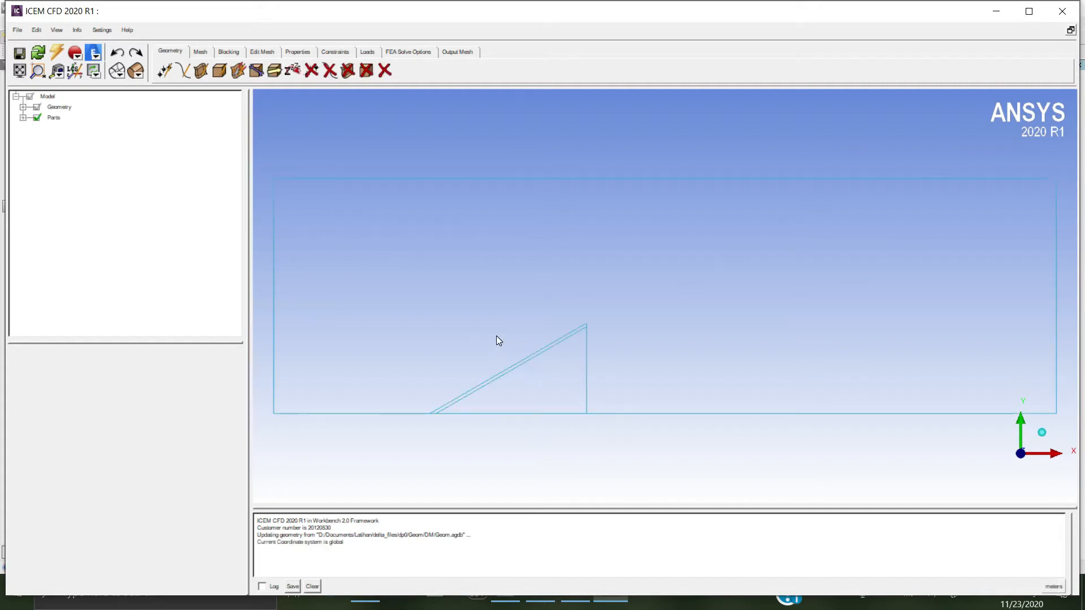
- Turn on the surface display and check the imported domain and wing in solid shading and in wireframe
mouse_move(649, 362)
left_mouse_down()
mouse_move(661, 307)
mouse_move(595, 351)
mouse_move(605, 283)
mouse_move(511, 174)
mouse_move(606, 150)
mouse_move(557, 283)
mouse_move(662, 355)
mouse_move(736, 327)
mouse_move(702, 339)
left_mouse_up()
left_click(22, 107)
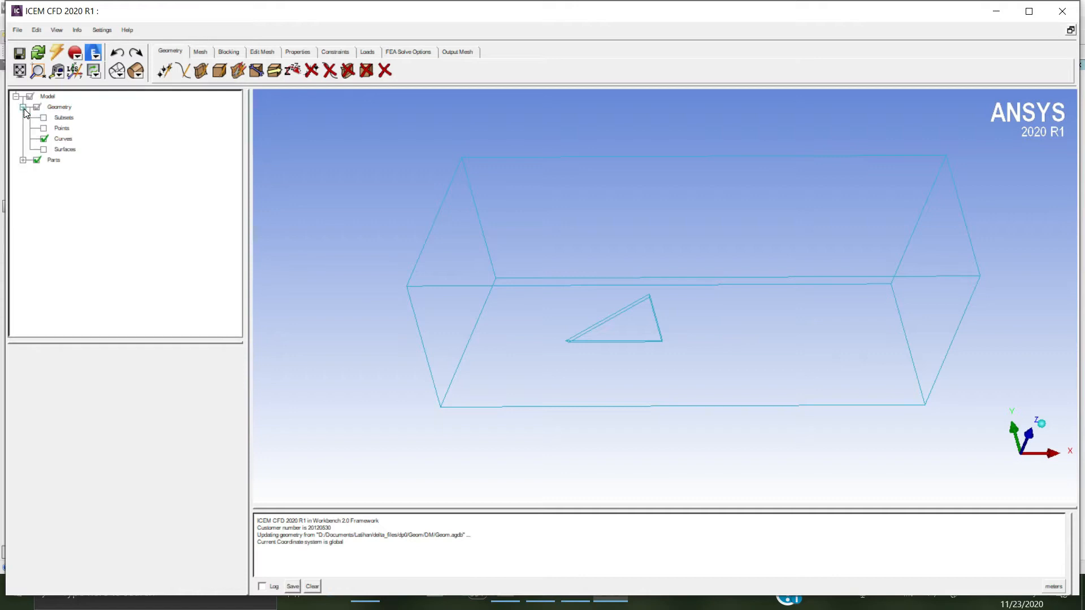
left_click(44, 149)
left_click_drag(616, 348, 566, 276)
left_click(135, 70)
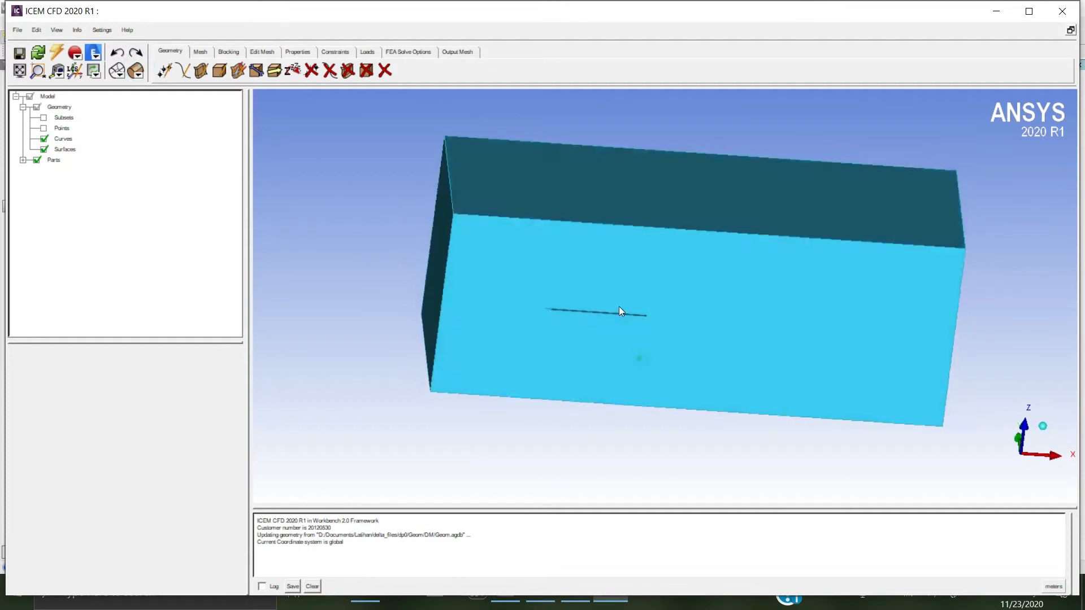
left_click_drag(791, 225, 729, 304)
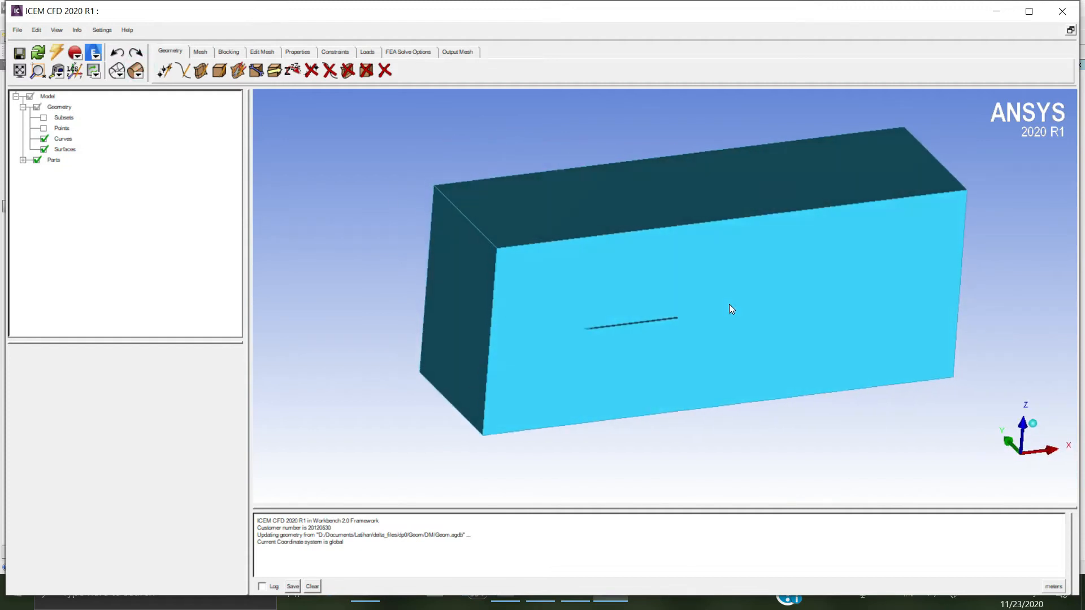
left_click(120, 69)
left_click_drag(712, 302, 697, 334)
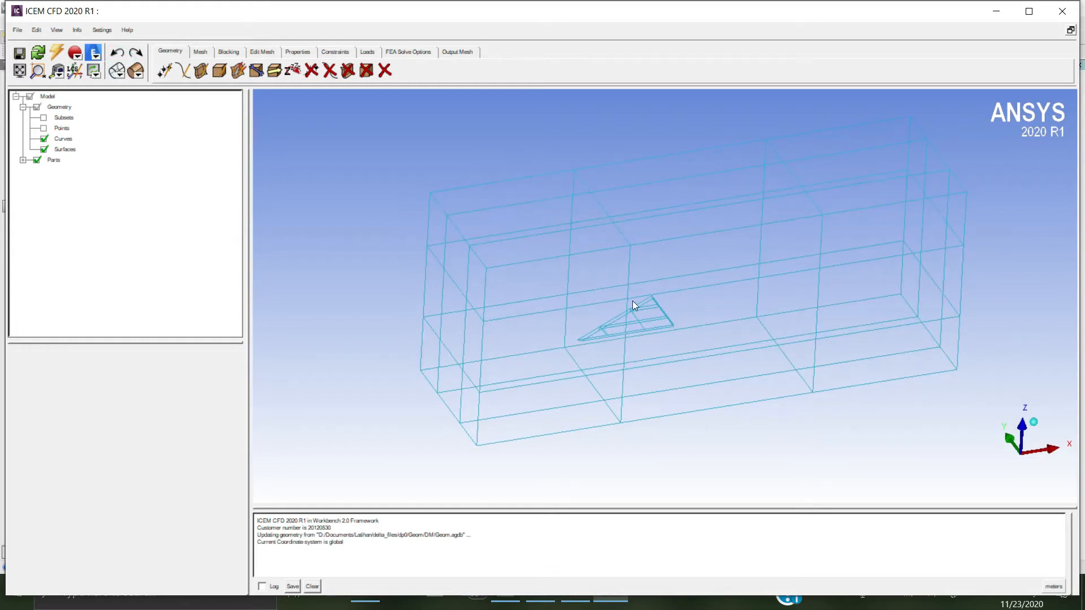
scroll(630, 317, "down", 2)
scroll(630, 317, "up", 1)
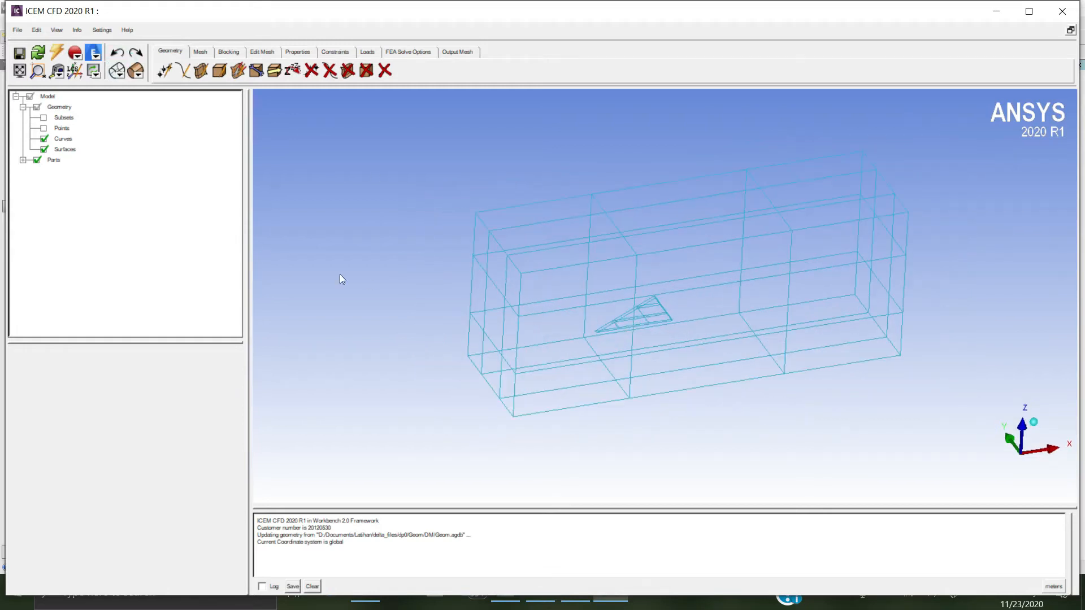
- Expand the model's parts and start creating a new part named Inlet by selection
left_click(22, 160)
right_click(55, 161)
left_click(77, 172)
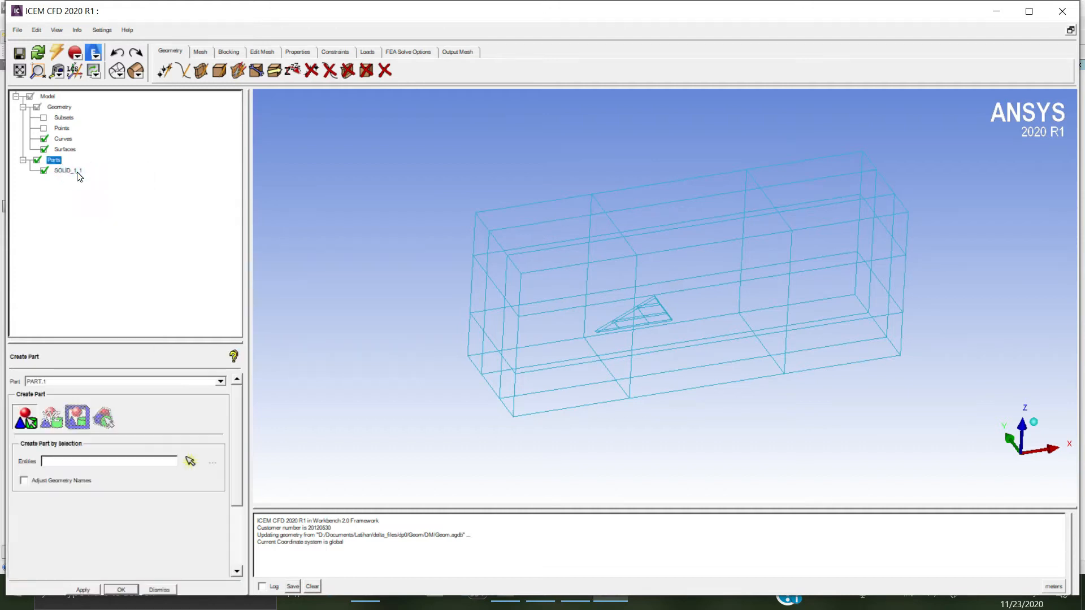
double_click(68, 384)
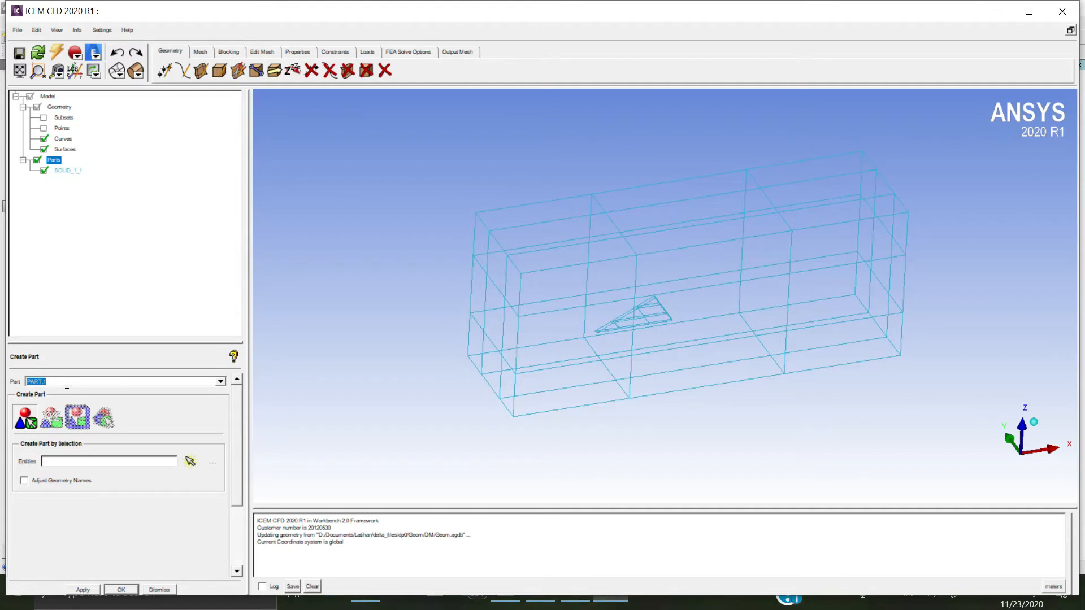
key("BackSpace")
- Assign the domain's upstream end face and its lower face to the Inlet part
left_click_drag(775, 408, 670, 252)
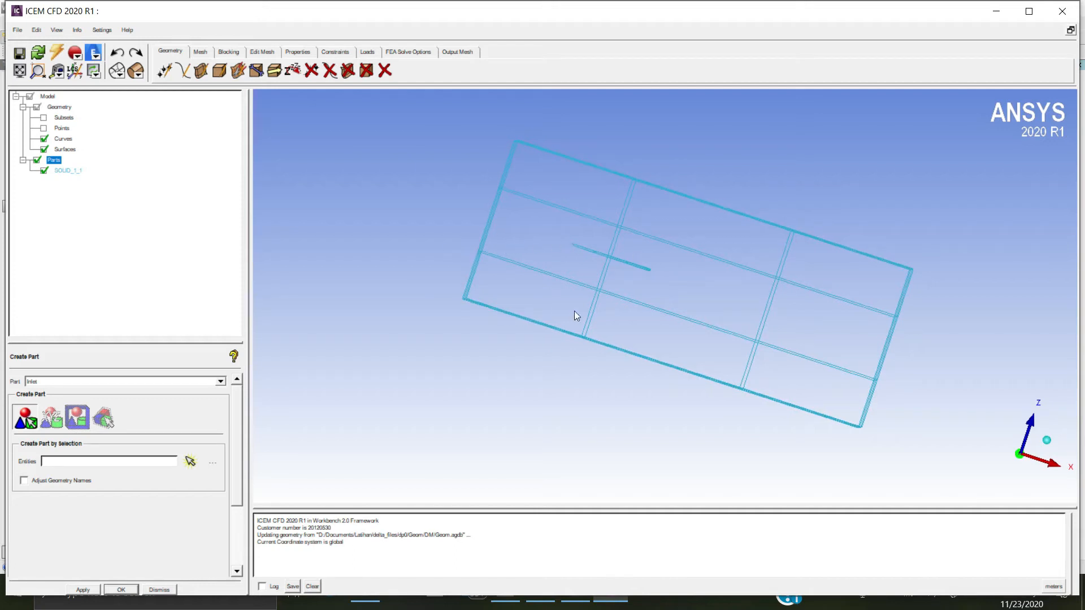
left_click_drag(552, 300, 496, 241)
left_click_drag(574, 310, 601, 275)
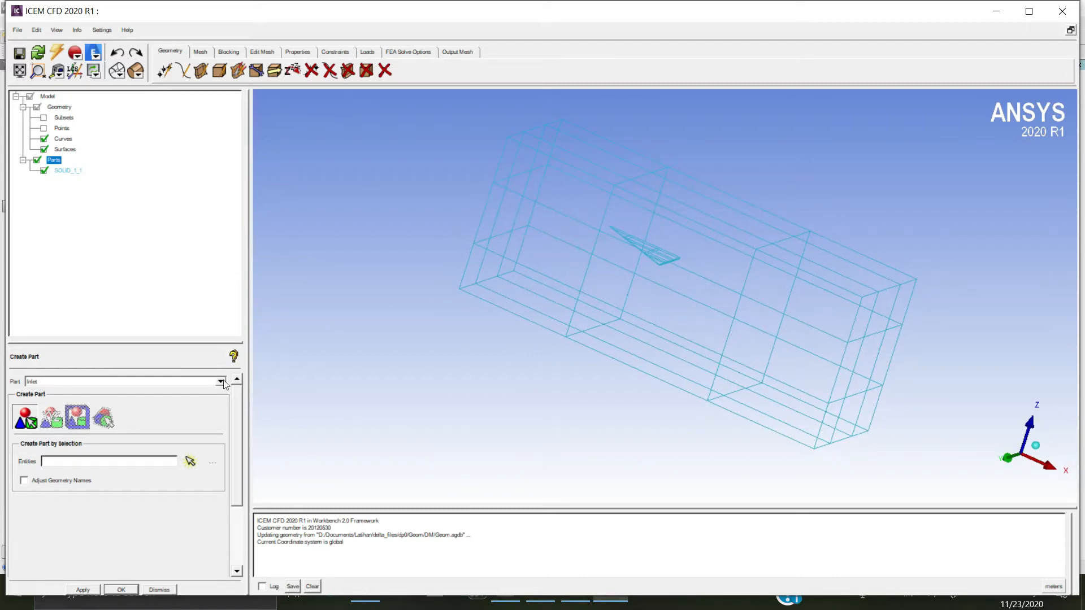
left_click(190, 461)
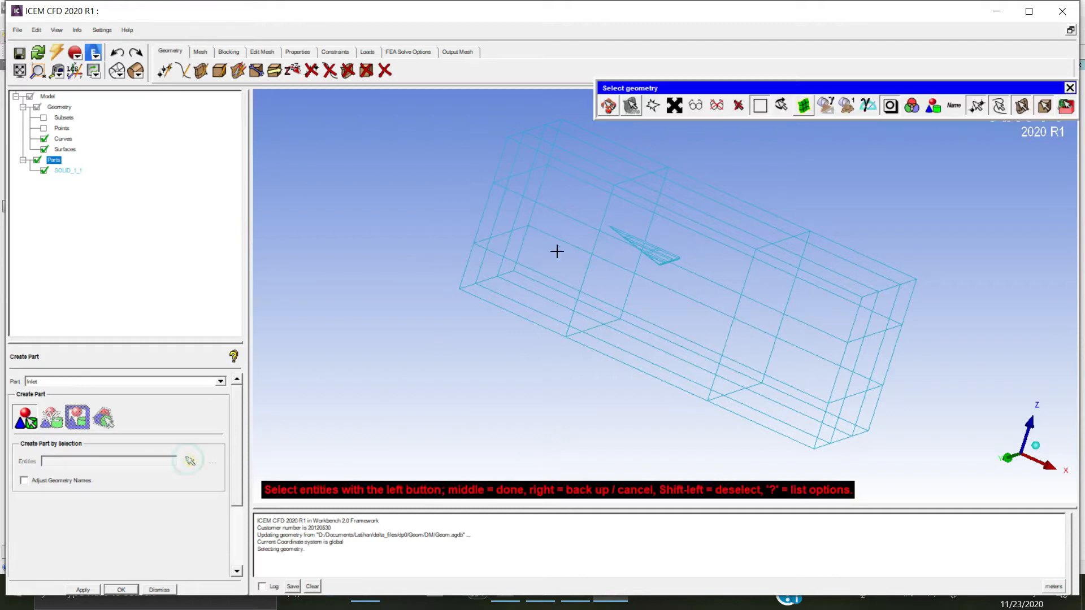
left_click(484, 264)
left_click(510, 300)
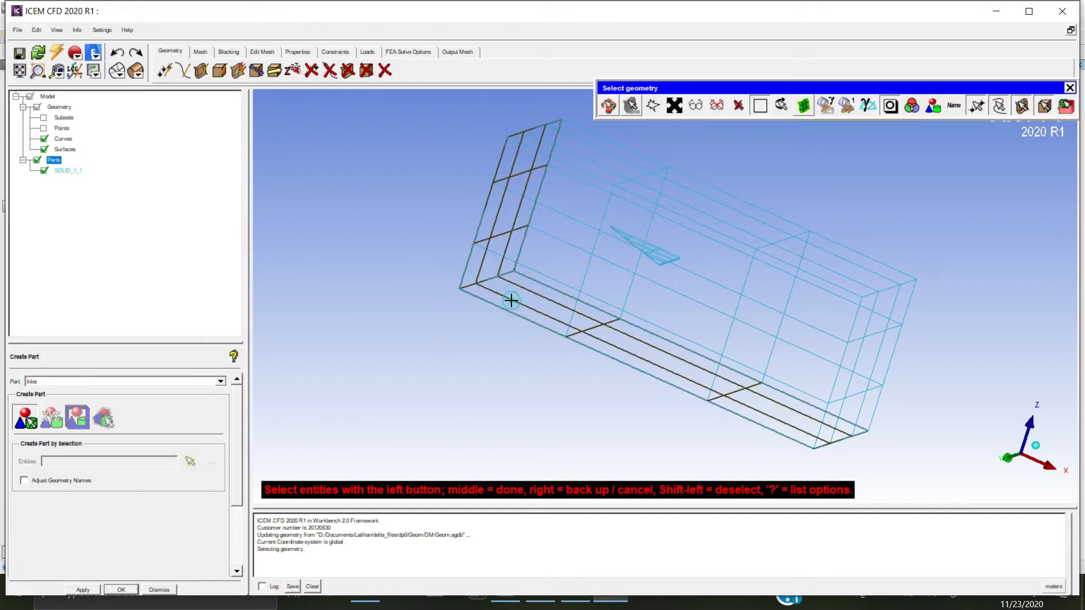
middle_click(399, 236)
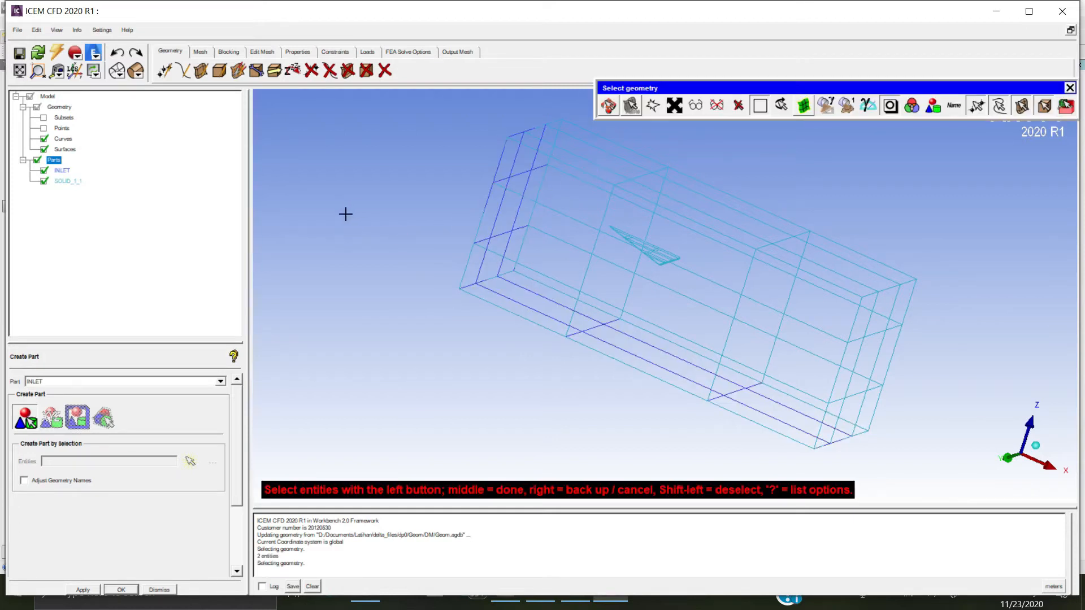
- Create a part named OUTLET from the domain's downstream end face and its upper face
double_click(77, 382)
type("OUT")
left_click(608, 105)
left_click_drag(656, 162, 781, 365)
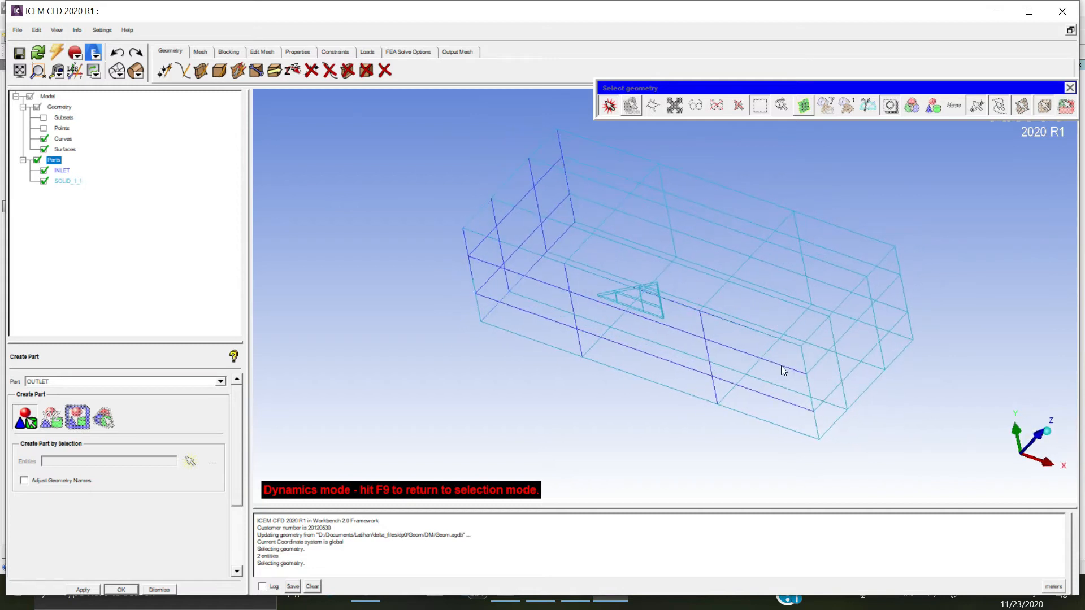
left_click(613, 111)
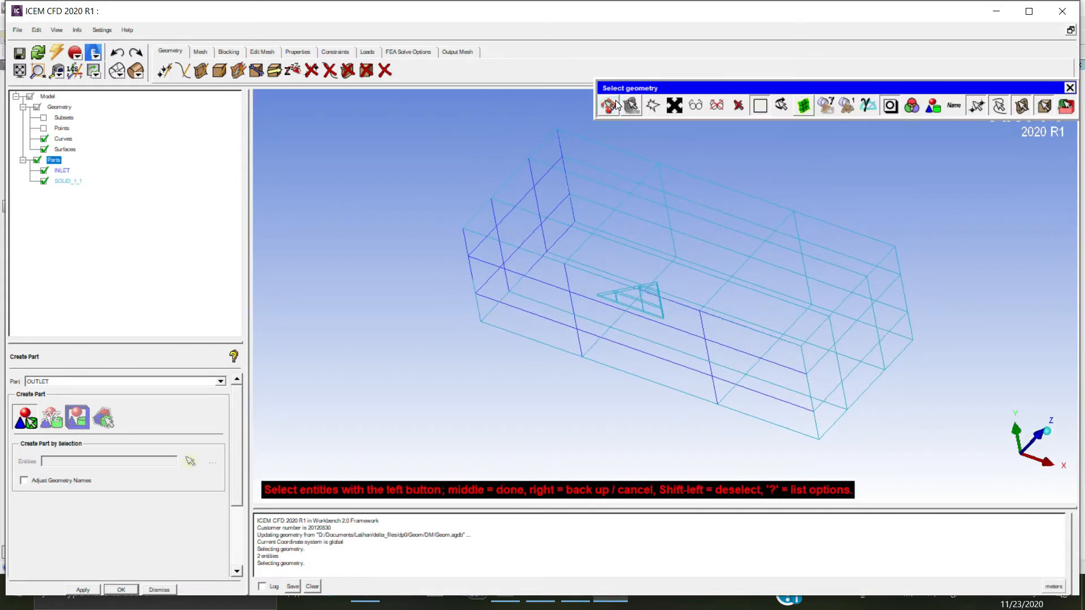
key("F9")
left_click_drag(677, 248, 654, 281)
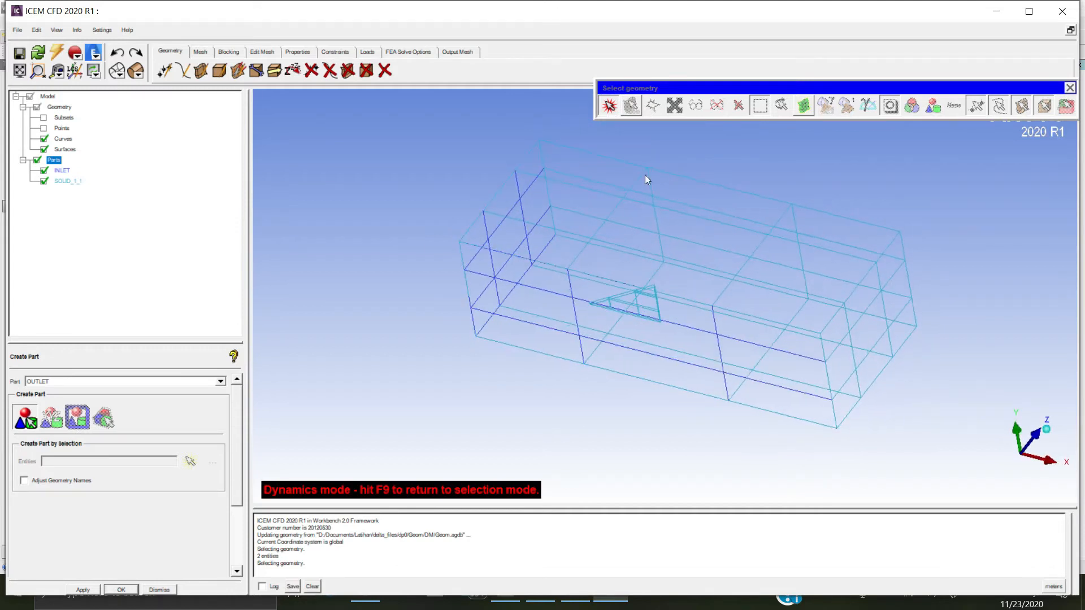
left_click(614, 109)
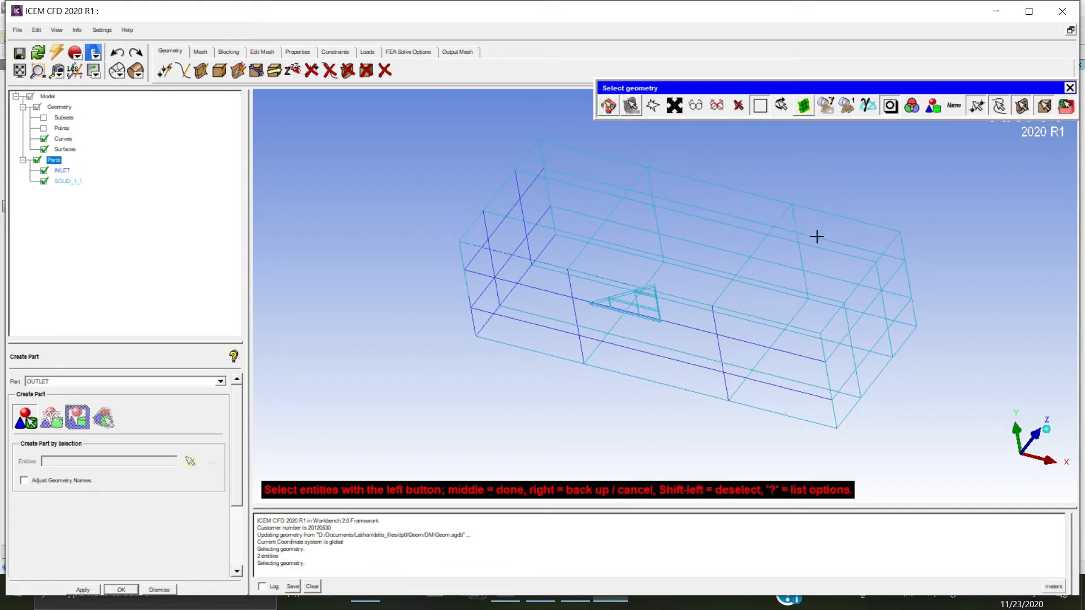
left_click(617, 114)
left_click_drag(653, 197, 676, 217)
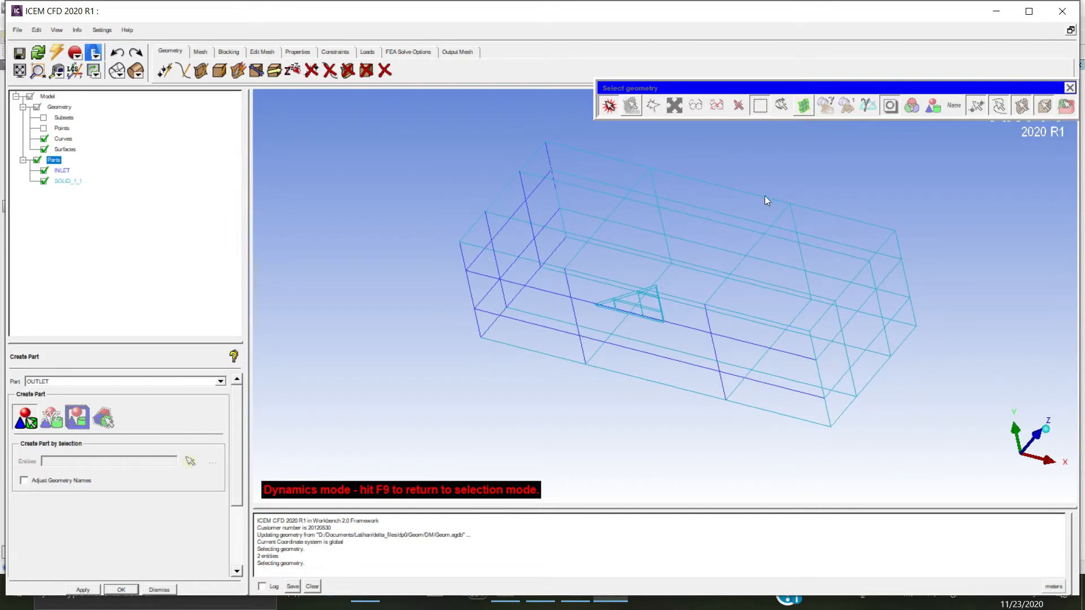
key("F9")
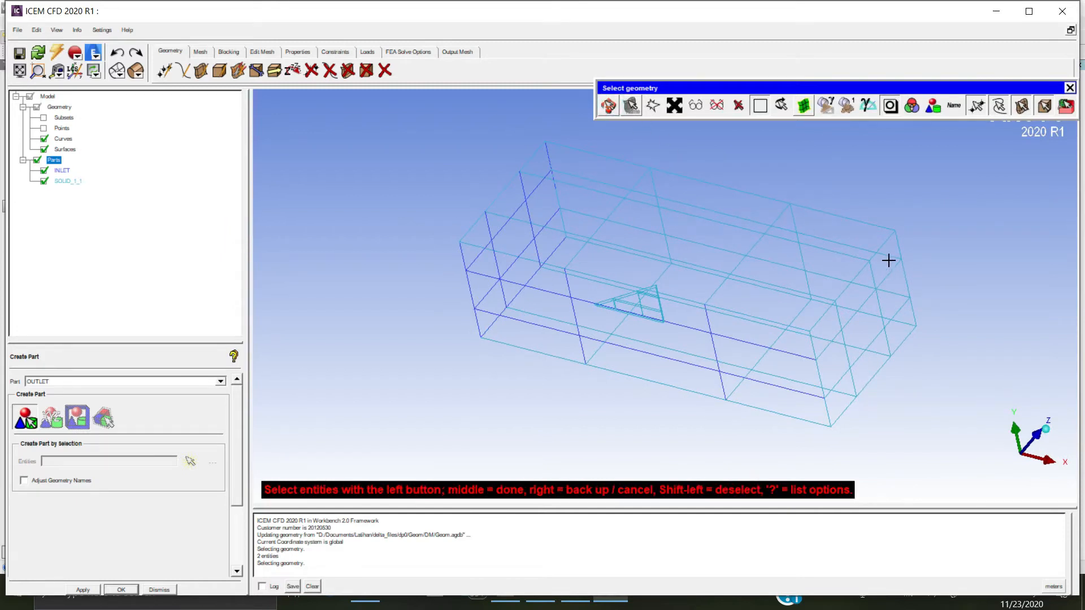
left_click(608, 107)
left_click_drag(650, 161, 787, 392)
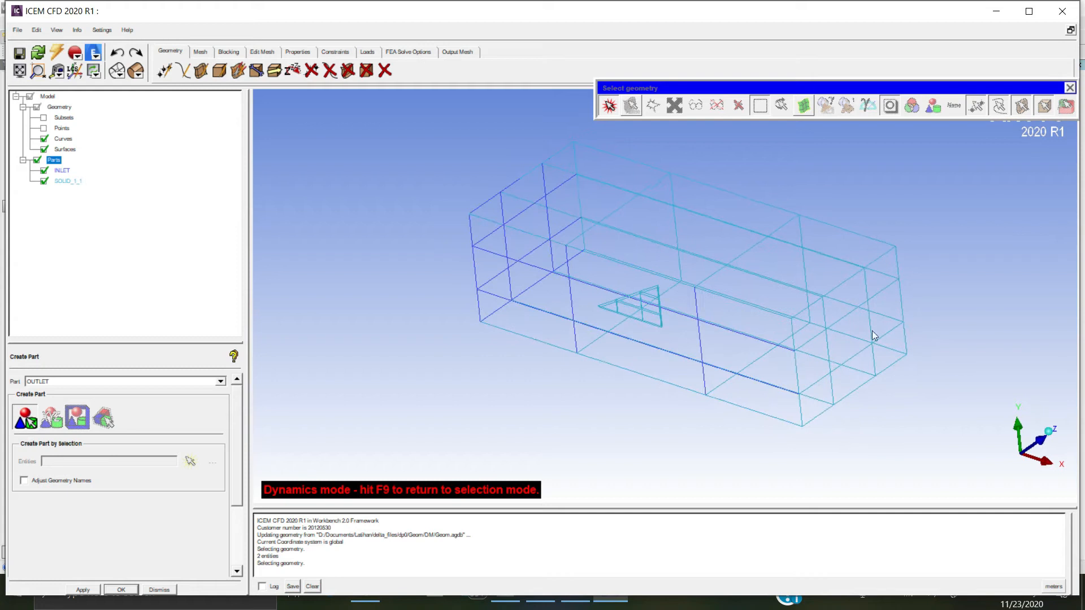
left_click(608, 107)
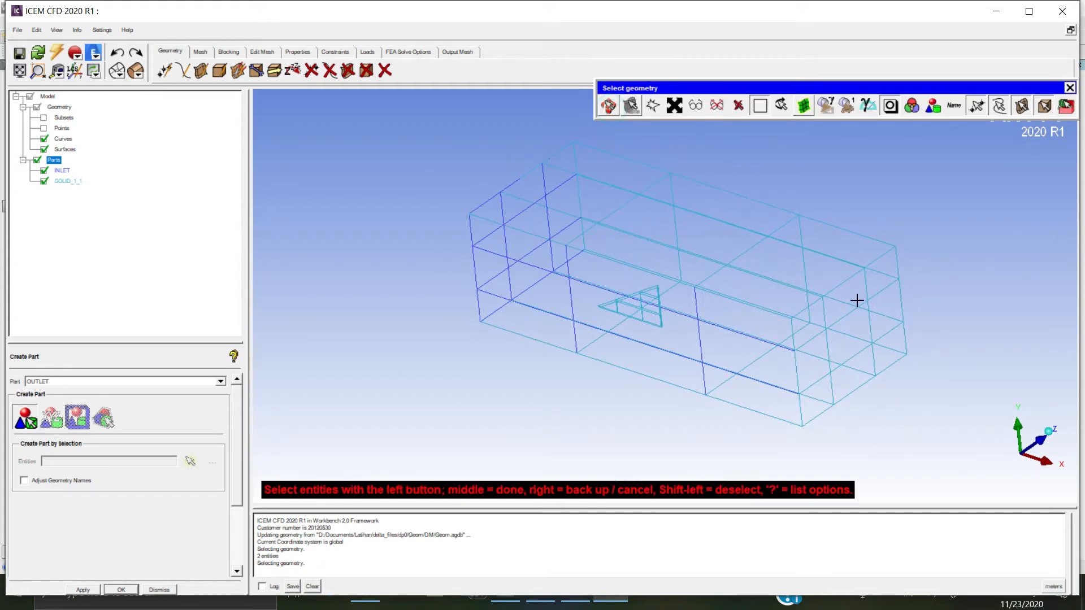
left_click(888, 333)
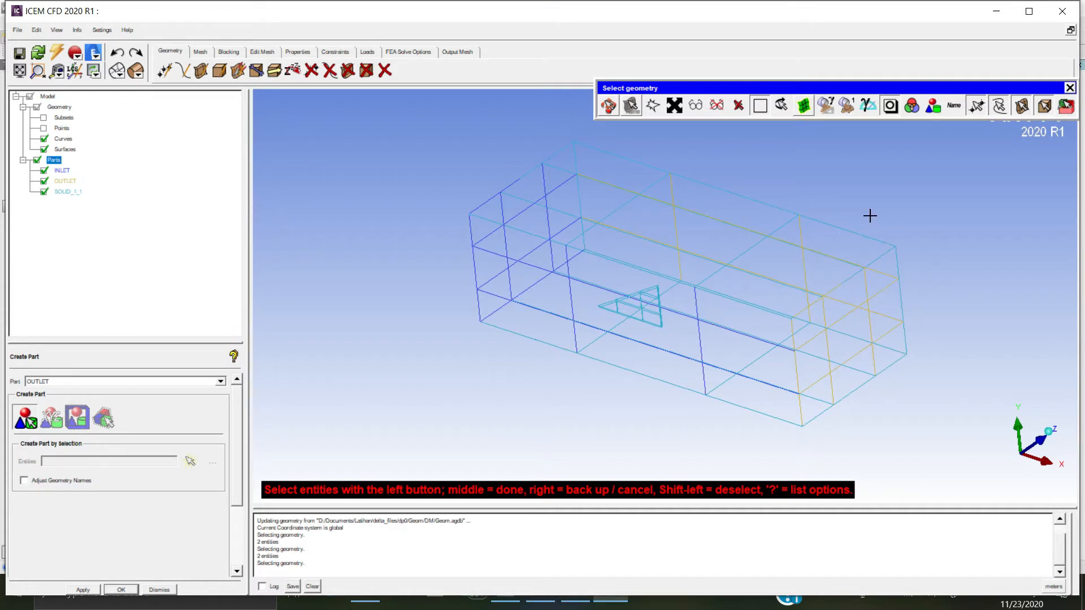
- Create a part named SYMETRIC from the domain's side face that touches the wing root
left_click(613, 108)
left_click_drag(761, 432, 877, 339)
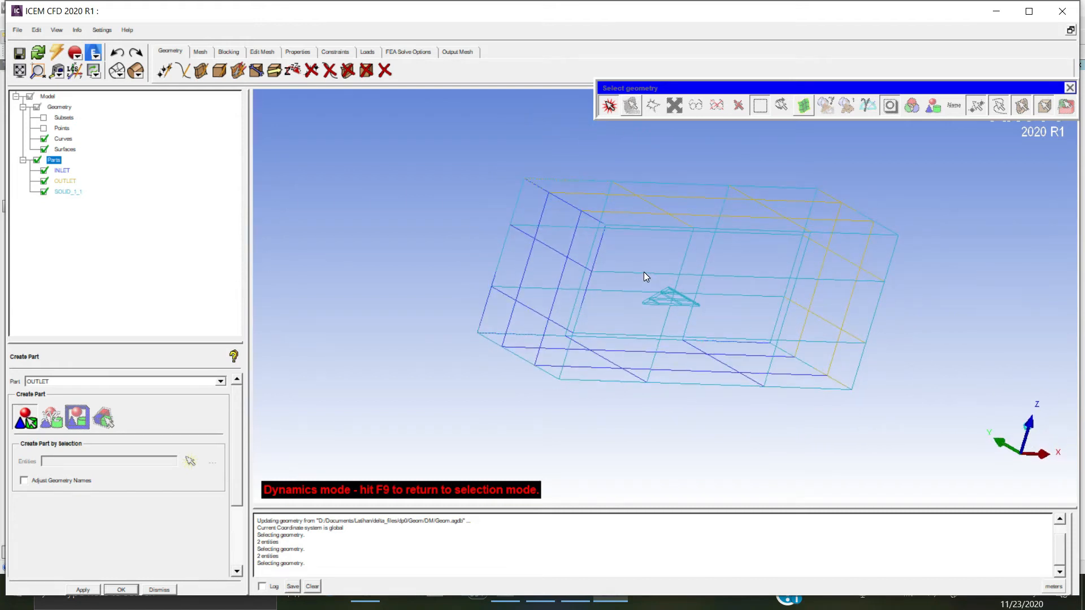
double_click(64, 382)
type("Symetric")
left_click(608, 105)
left_click(617, 271)
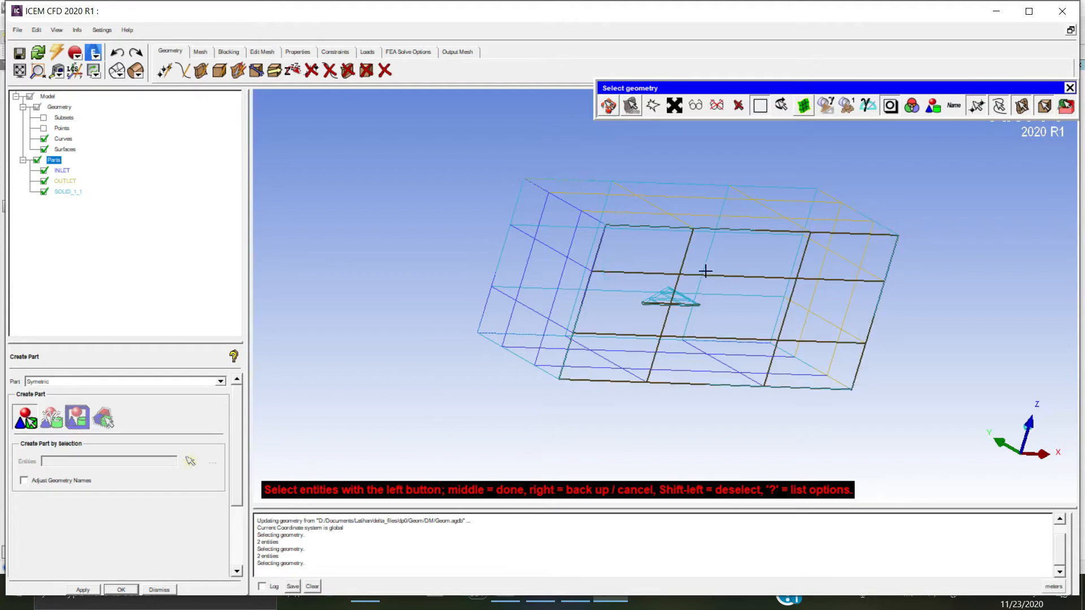
left_click(607, 106)
left_click_drag(641, 209, 639, 208)
left_click(607, 106)
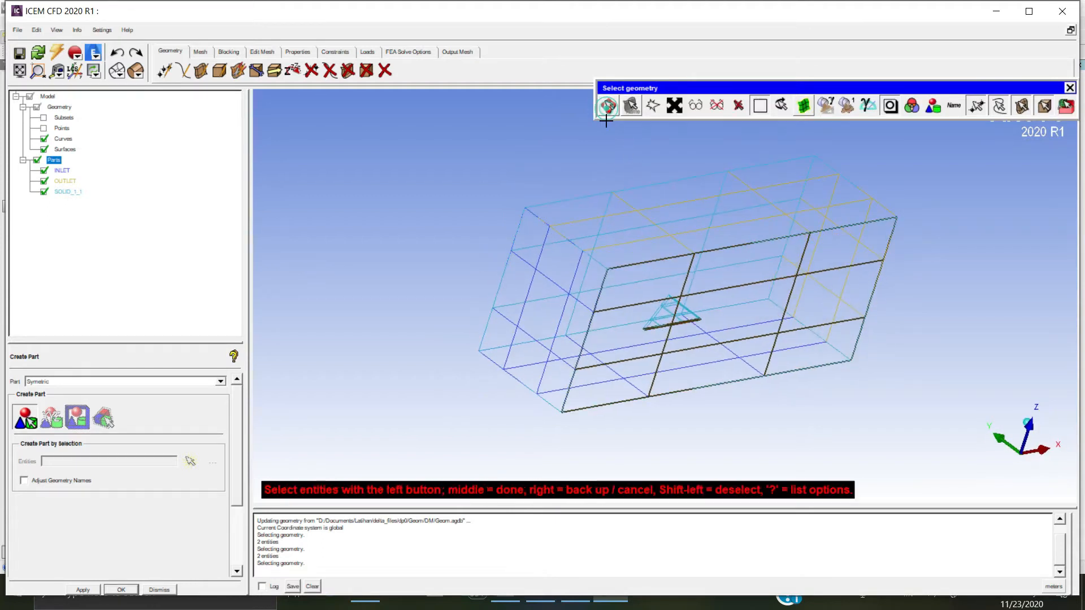
middle_click(615, 179)
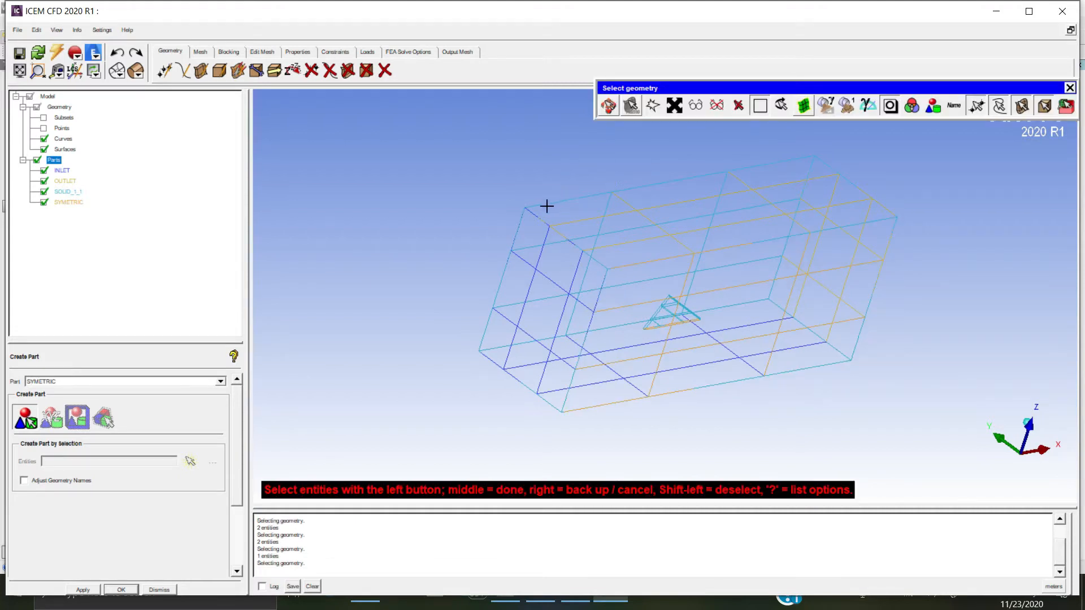
- Create a part named DINDING from the domain's side face opposite the symmetry plane
double_click(78, 380)
type("Dinding")
left_click(523, 247)
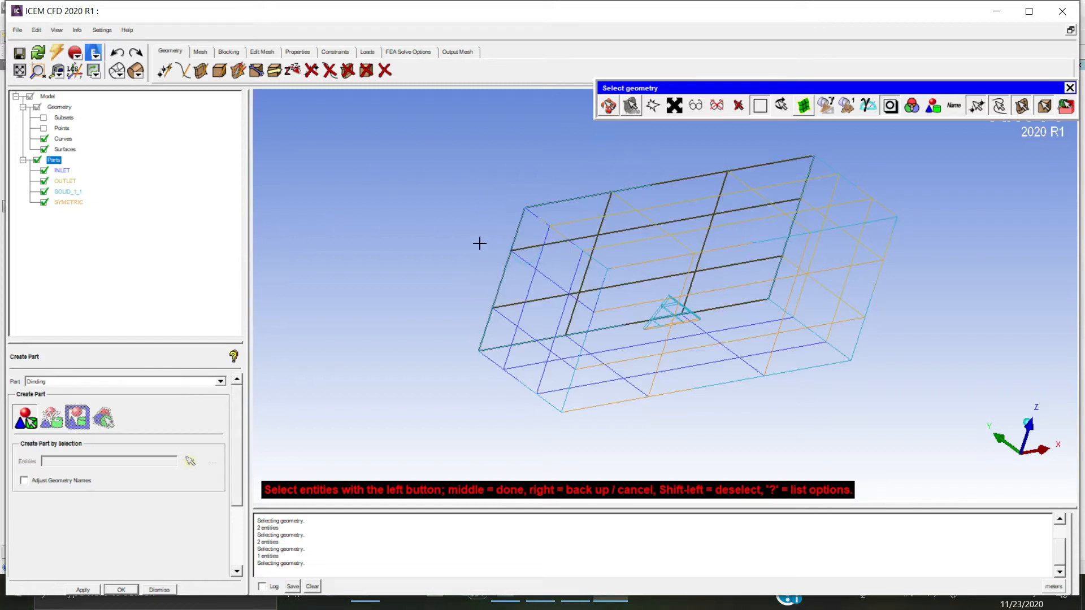
middle_click(454, 229)
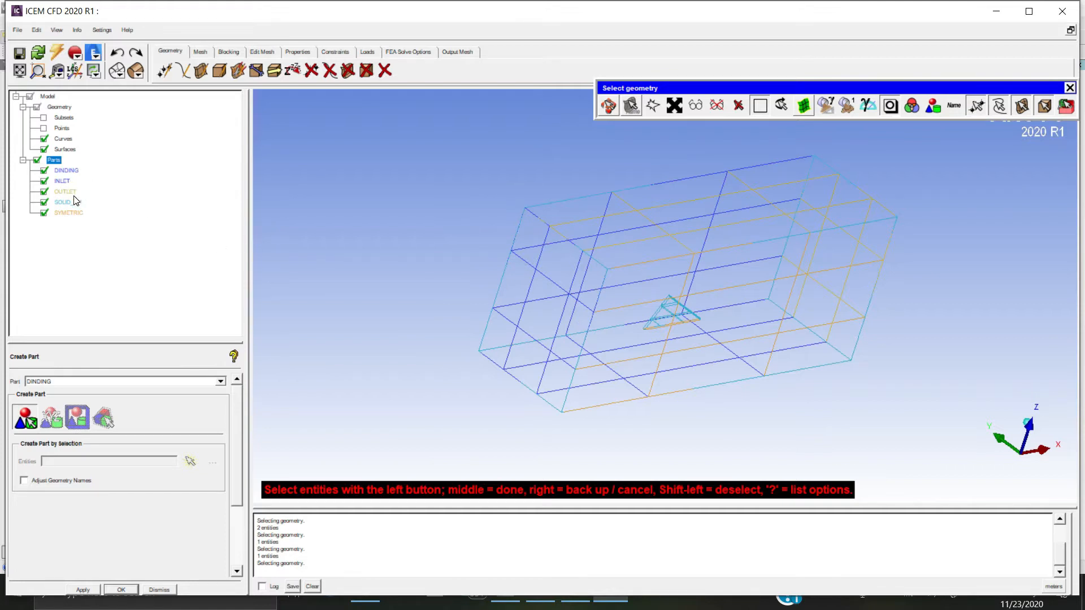
- Hide the SYMETRIC, OUTLET, INLET and DINDING parts to isolate the wing and the domain's outline curves
left_click(615, 111)
left_click(43, 213)
left_click(44, 192)
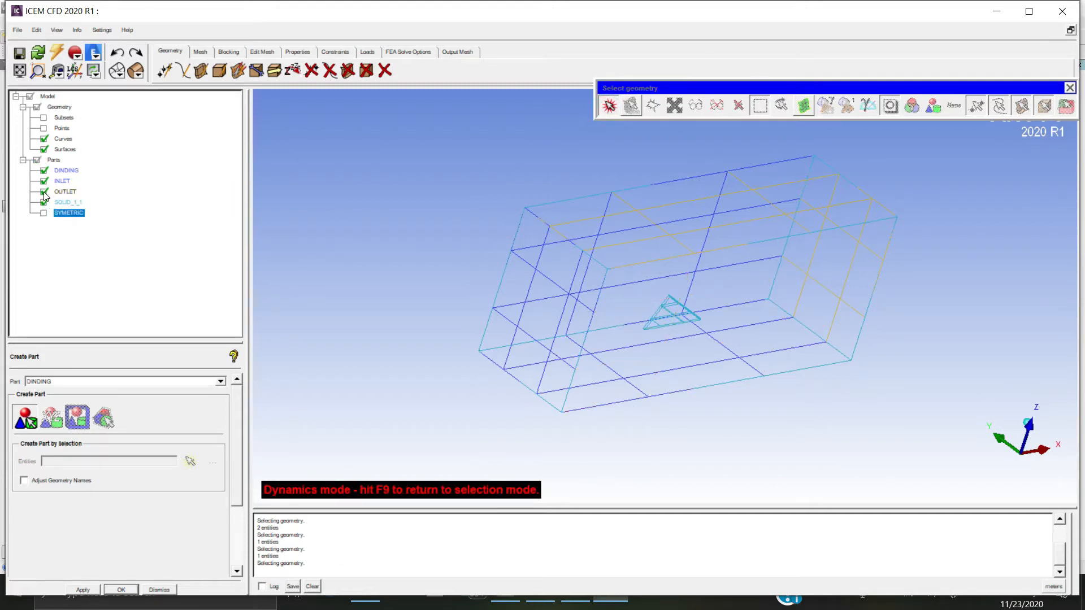
left_click(44, 181)
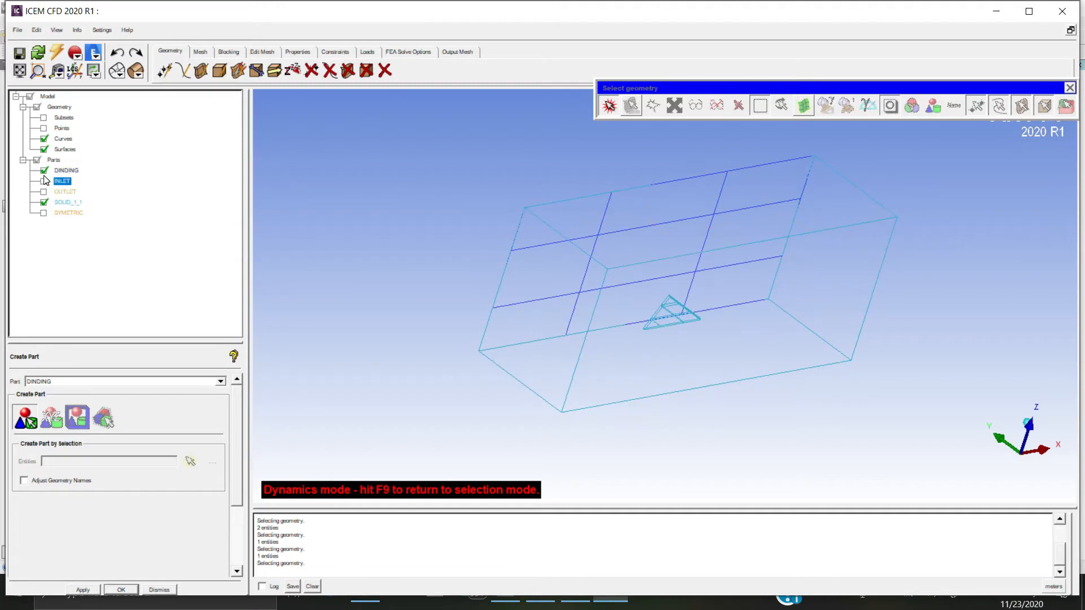
left_click_drag(785, 366, 721, 250)
left_click(44, 170)
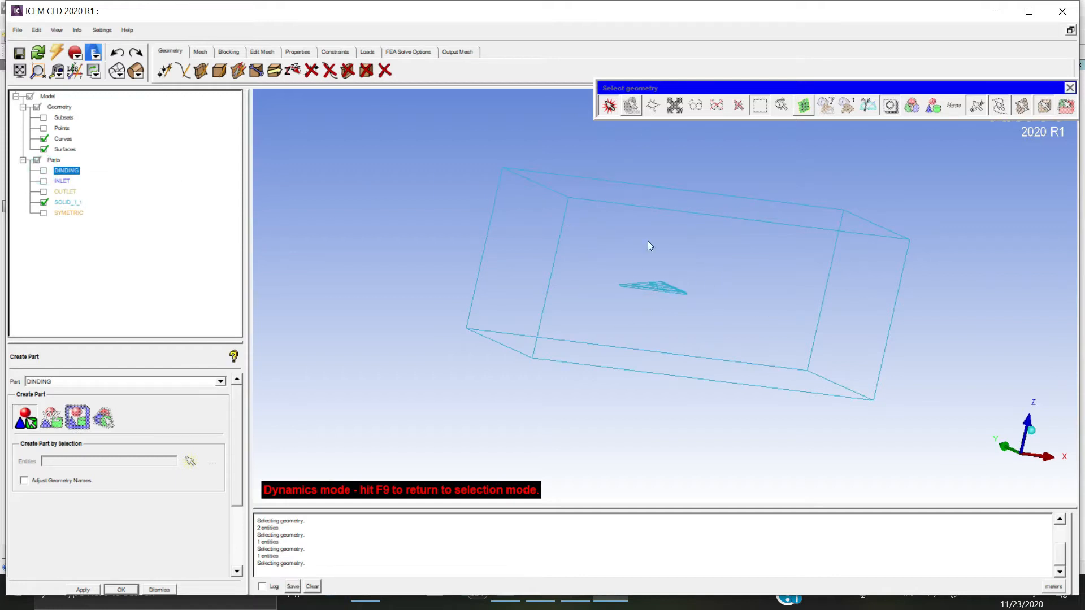
- Create a part named DELTA from all of the delta wing's geometry and end the selection
left_click(608, 106)
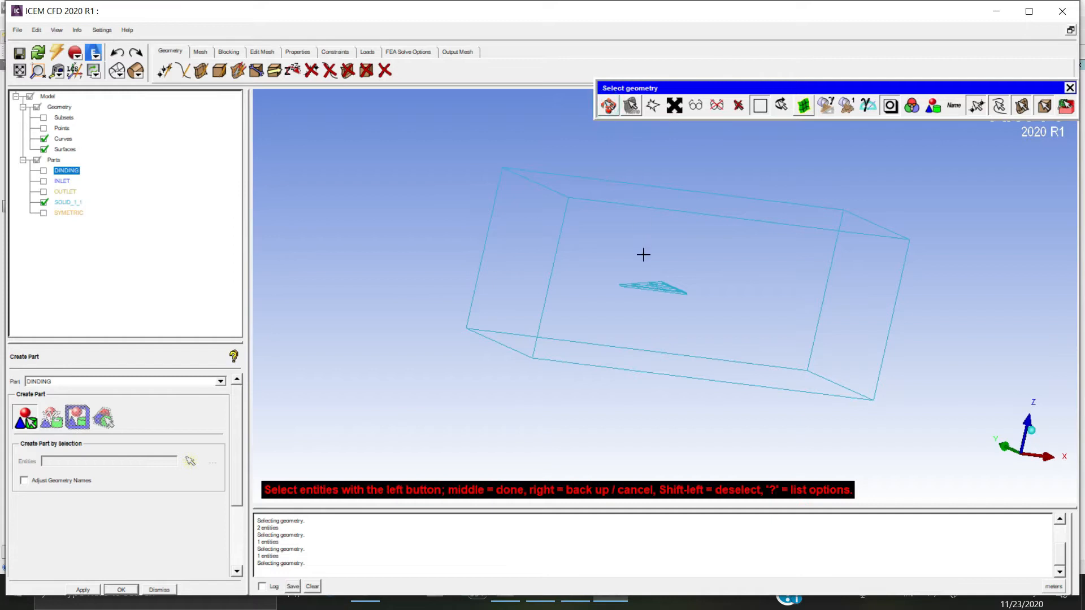
double_click(61, 382)
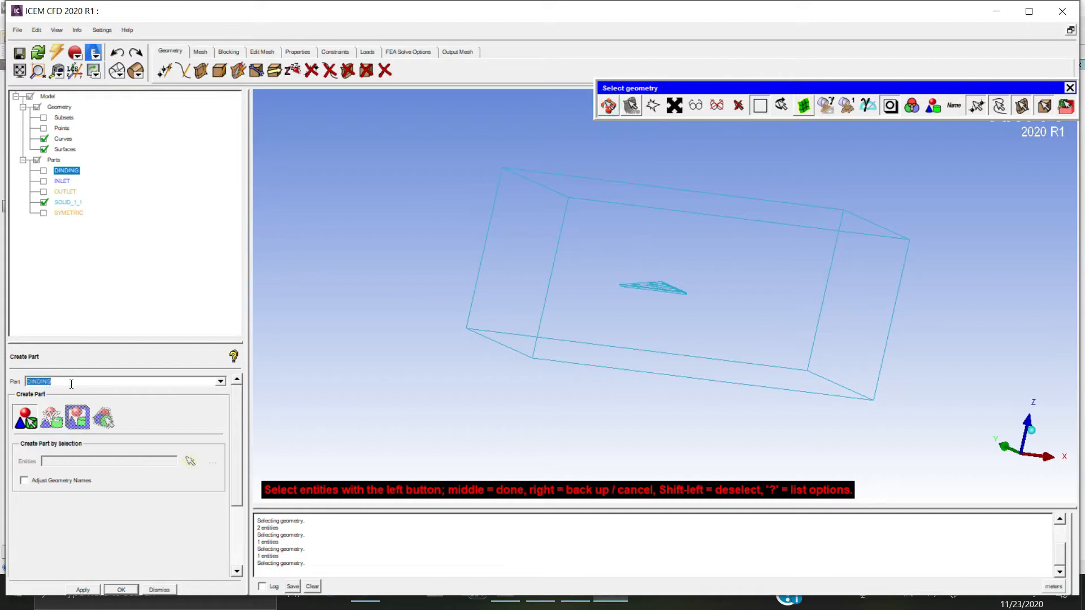
type("DELTA")
left_click_drag(609, 255, 702, 322)
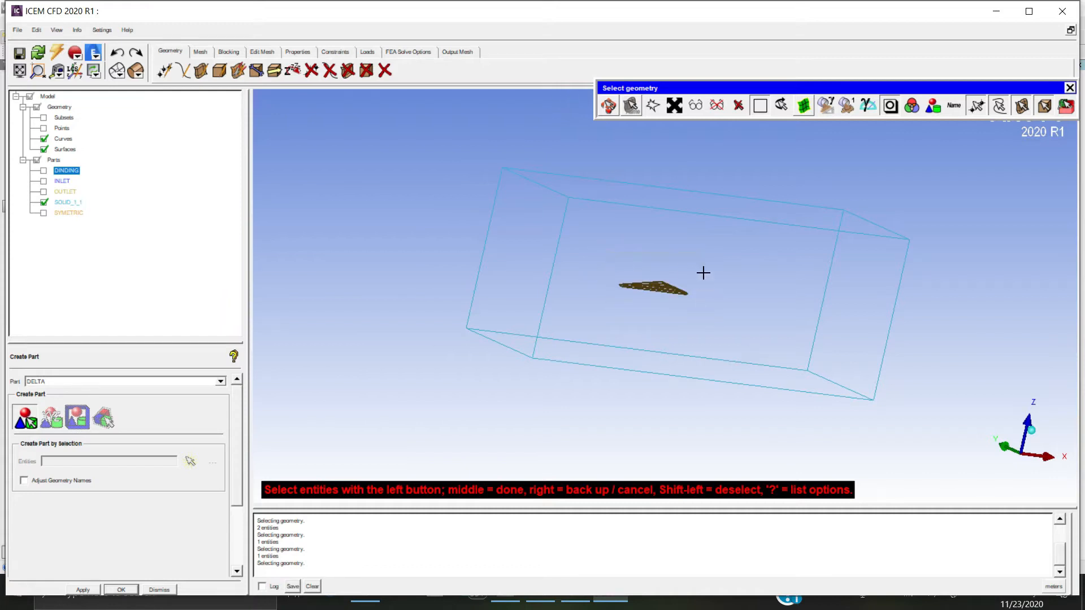
middle_click(644, 181)
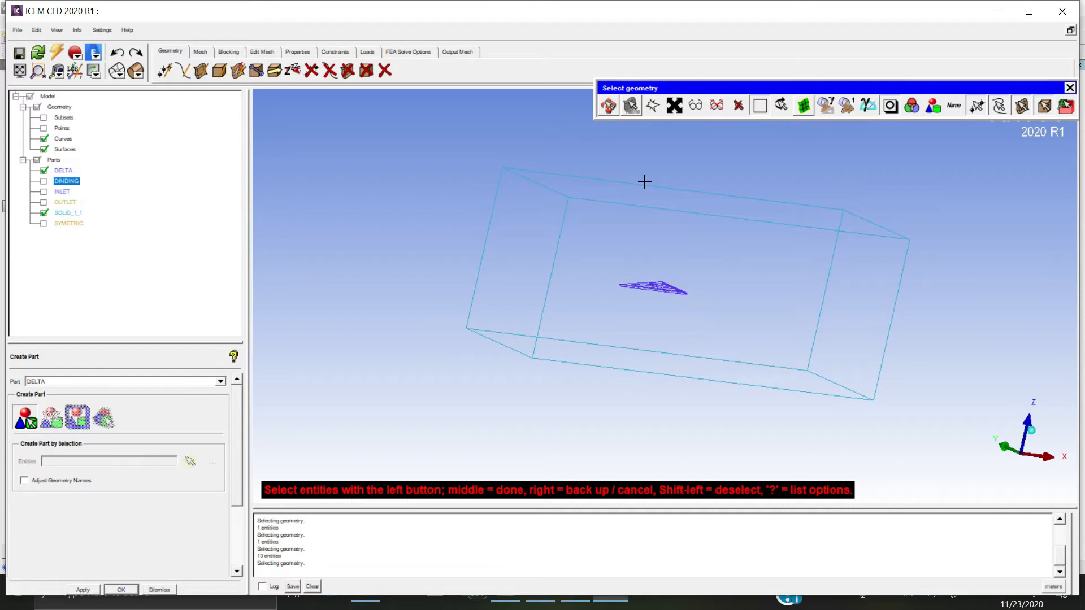
middle_click(644, 181)
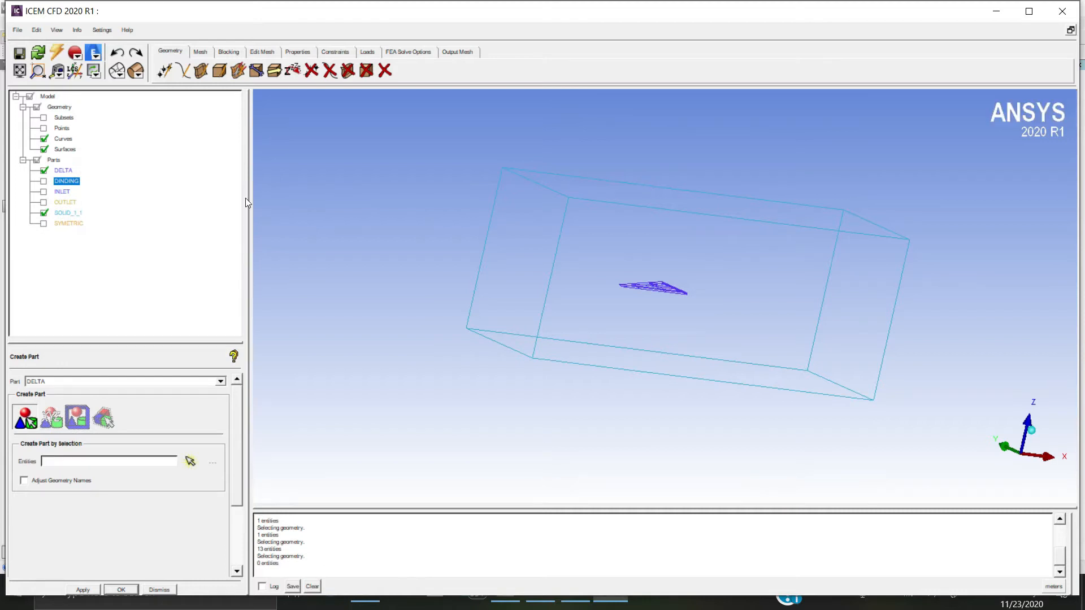
- Show the DINDING, INLET, OUTLET and SYMETRIC parts again and hide the surfaces so only the curves are displayed
left_click(43, 171)
left_click(44, 171)
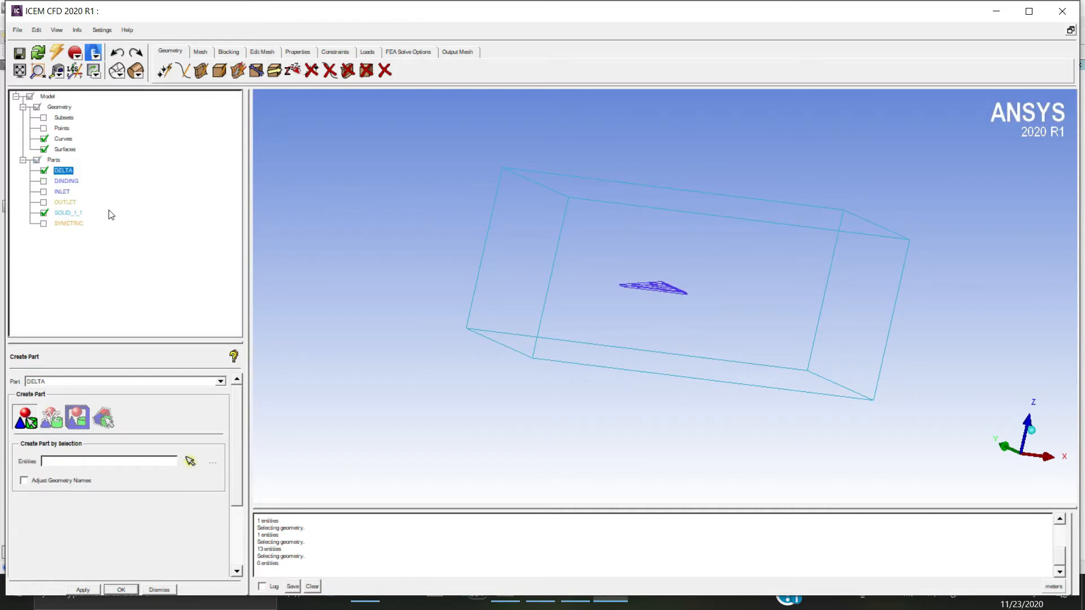
left_click(44, 181)
left_click(44, 192)
left_click(44, 202)
left_click(44, 224)
left_click_drag(524, 228, 443, 339)
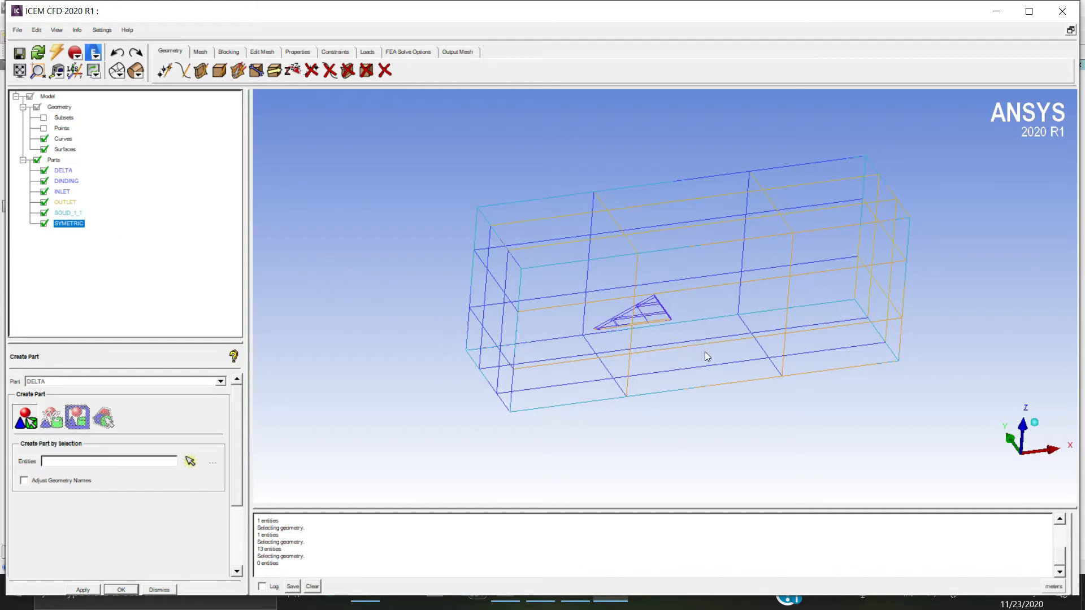
left_click_drag(705, 356, 706, 386)
left_click(44, 150)
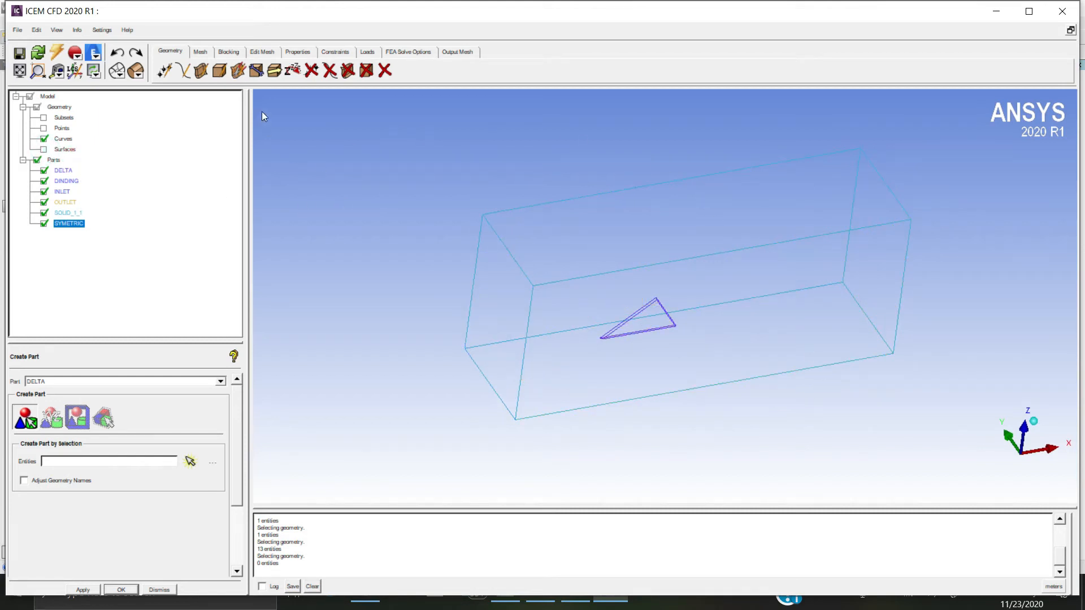
- Initialize a 3D Bounding Box block around the whole geometry in part SOLID, with Initialize with settings enabled
left_click(229, 52)
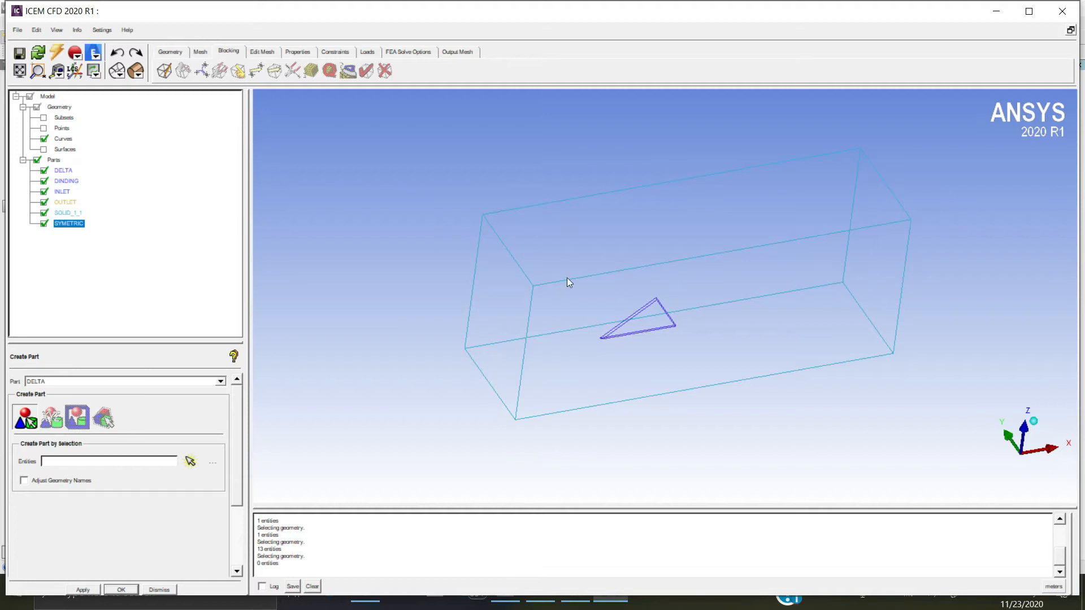
left_click(162, 72)
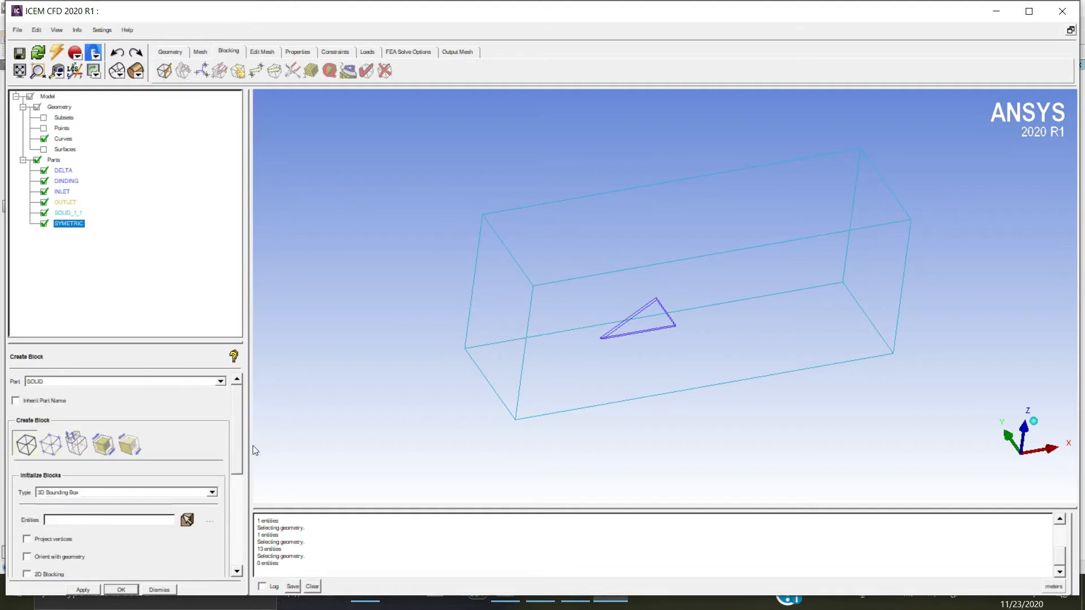
left_click_drag(235, 439, 236, 500)
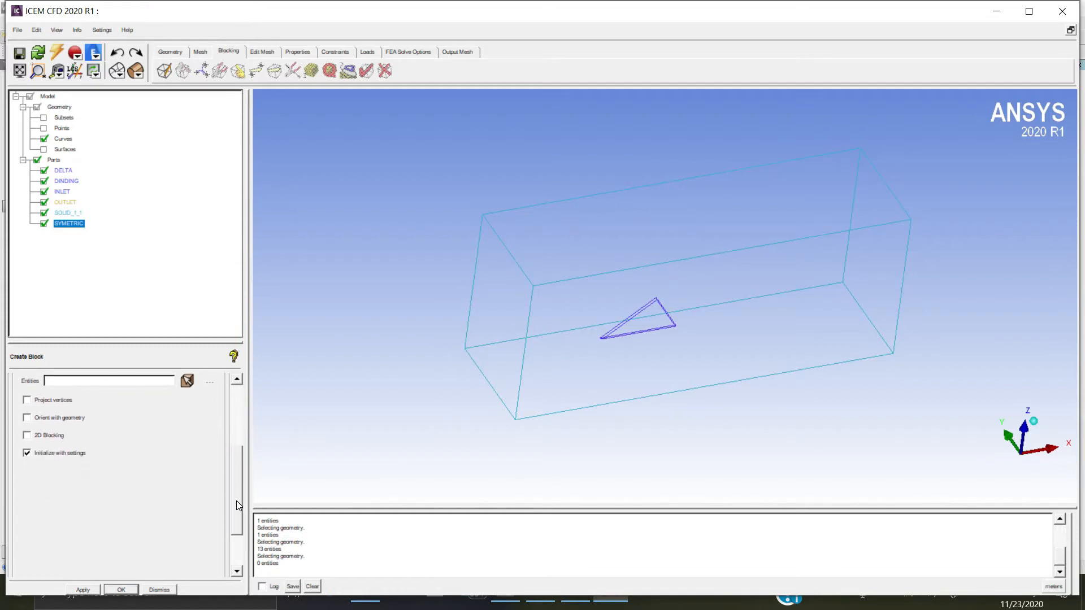
left_click(85, 588)
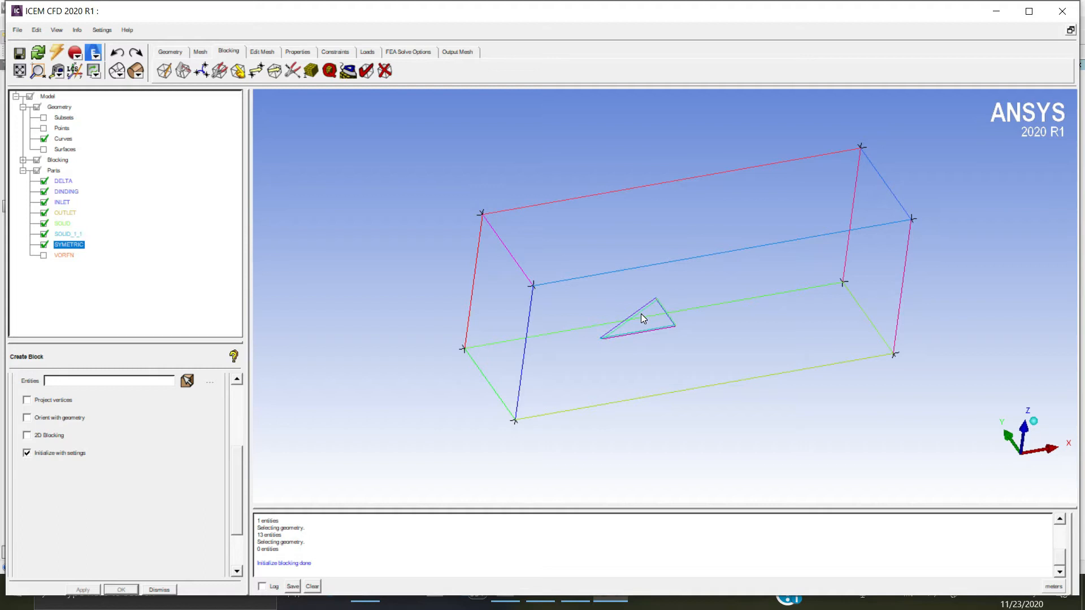
- Expand the blocking entities and check the initial block in solid shading before hiding it again
left_click(23, 162)
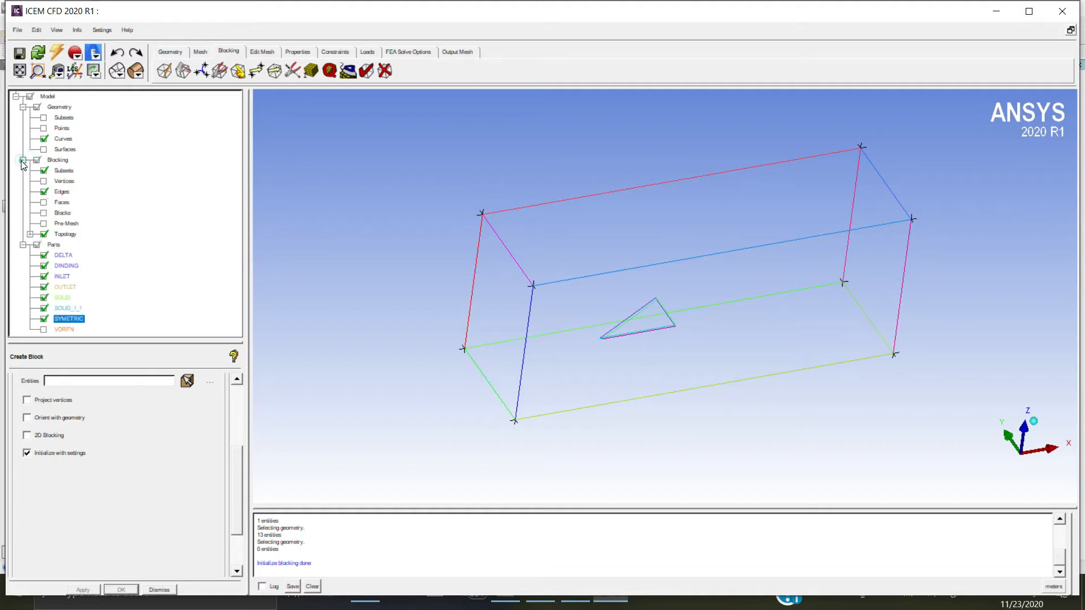
left_click(43, 213)
left_click(136, 70)
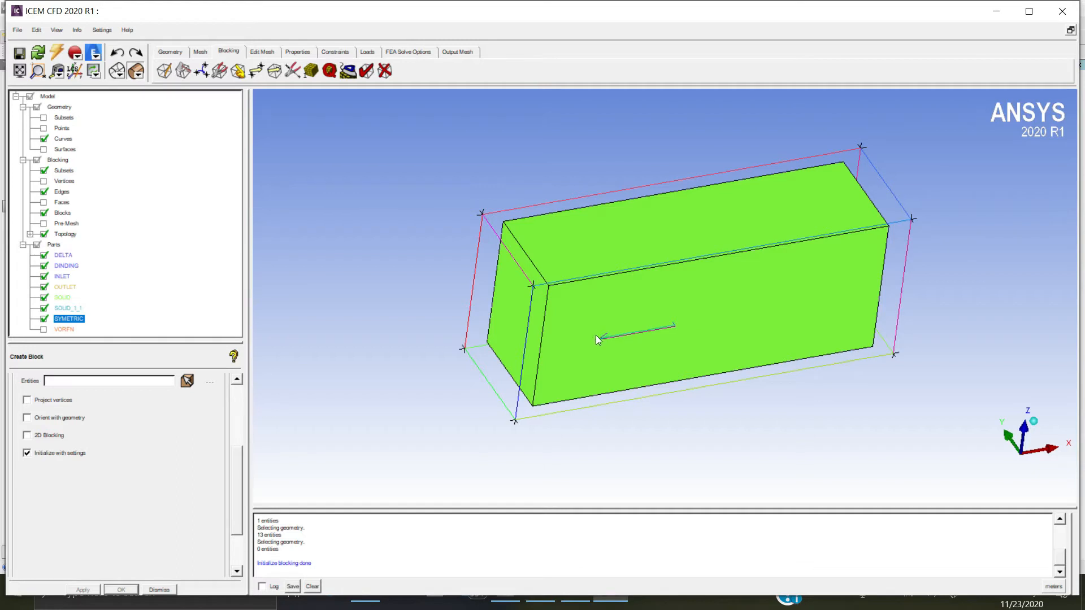
left_click(43, 213)
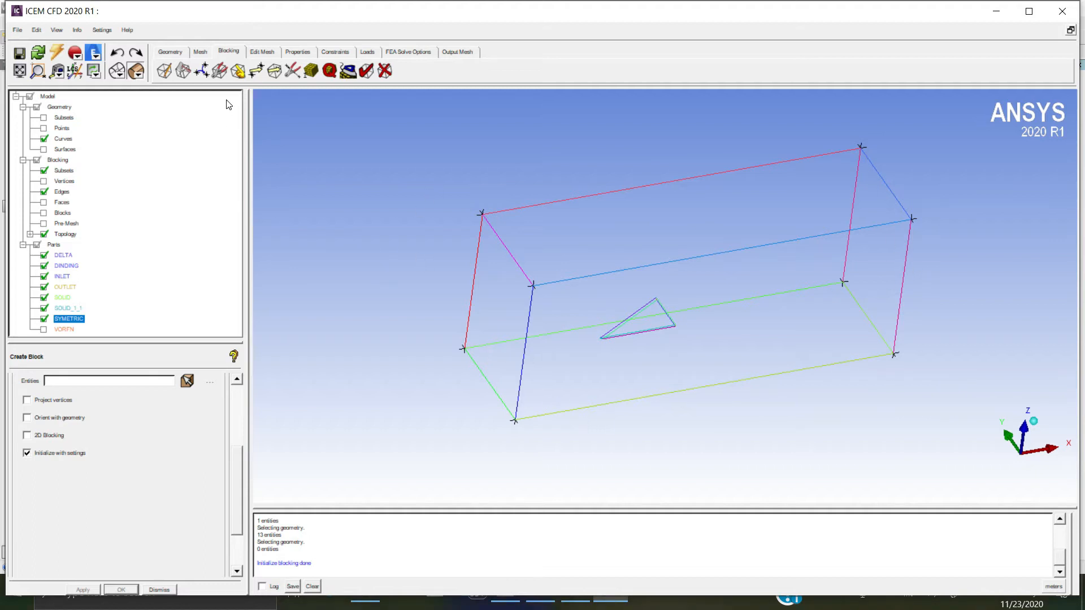
- Start an edge-to-curve association with Project vertices enabled and select all twelve outer edges of the block
left_click(240, 72)
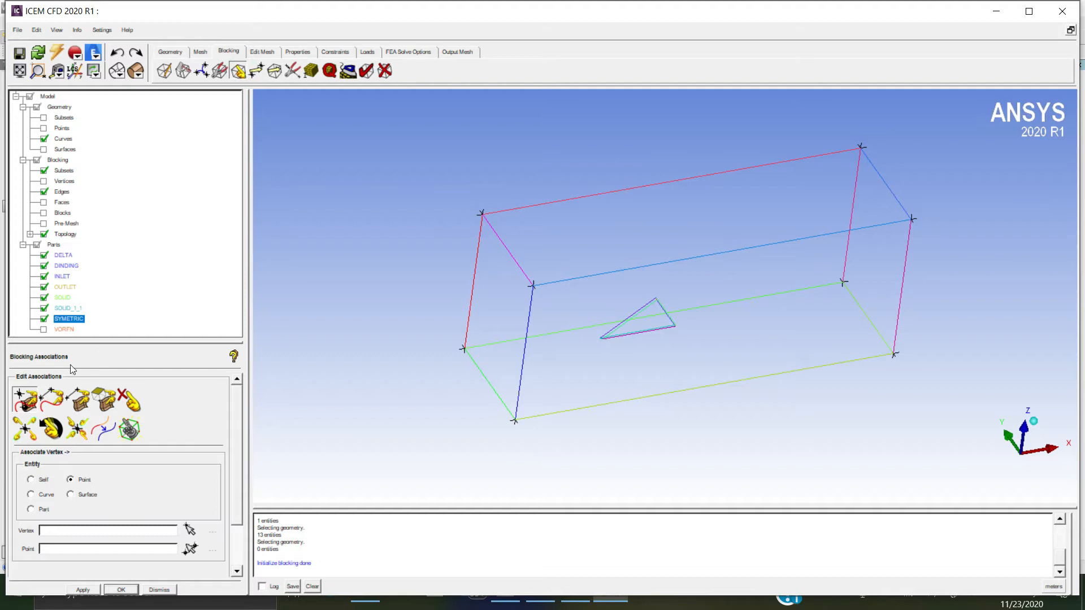
left_click(55, 398)
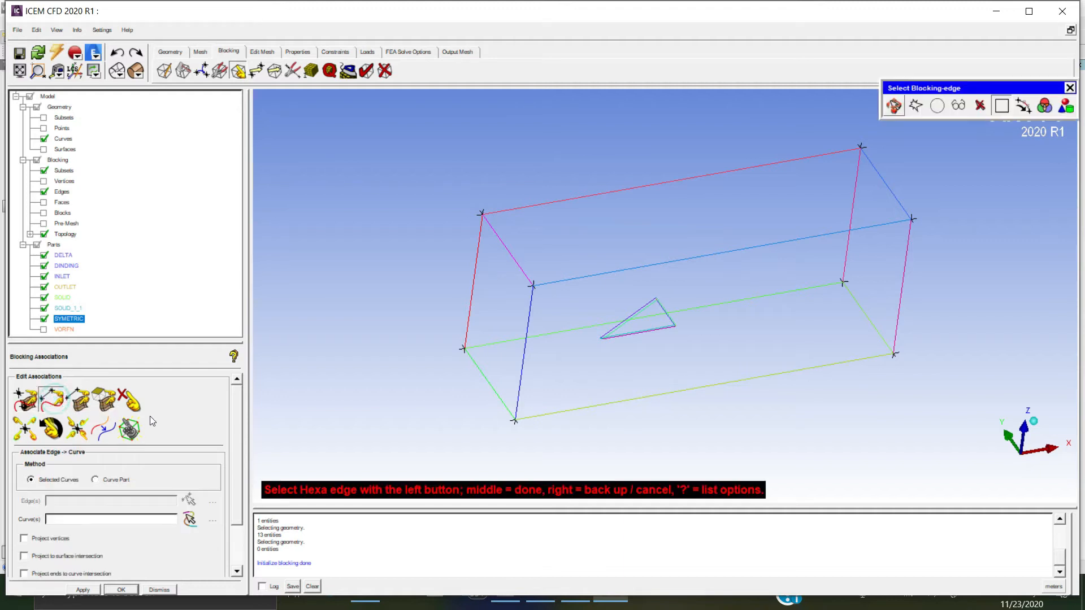
scroll(232, 490, "down", 2)
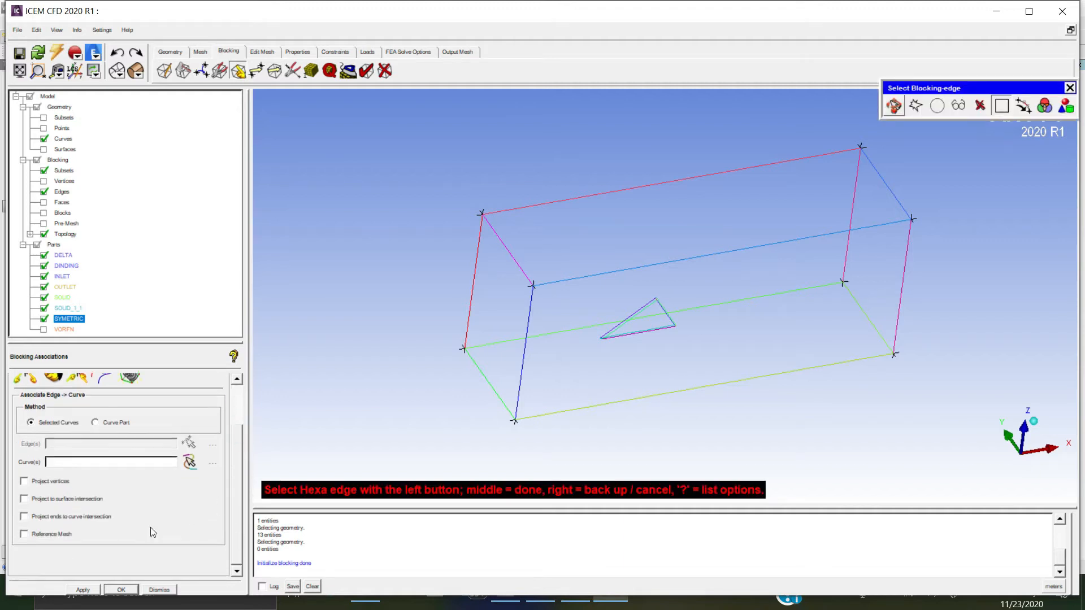
left_click(24, 480)
left_click(857, 186)
left_click(903, 305)
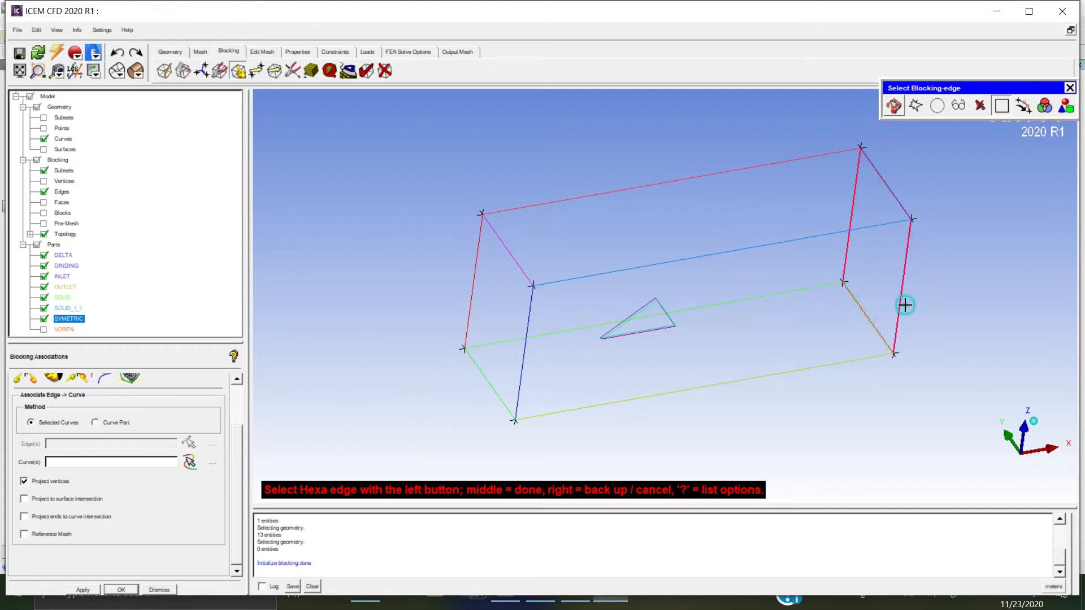
left_click(777, 163)
left_click(791, 242)
left_click(800, 288)
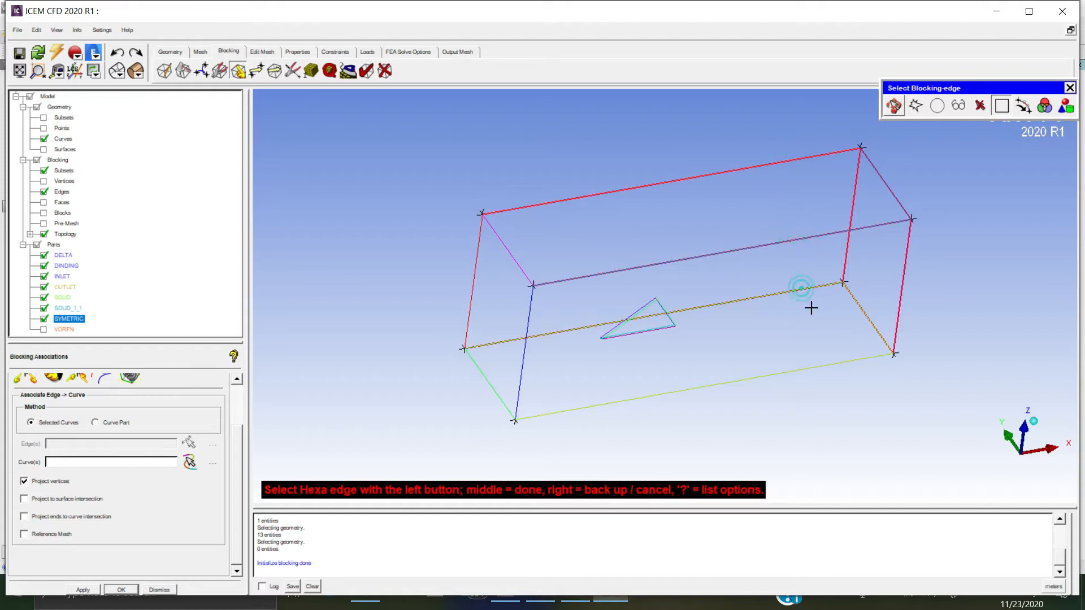
left_click(817, 365)
left_click(523, 358)
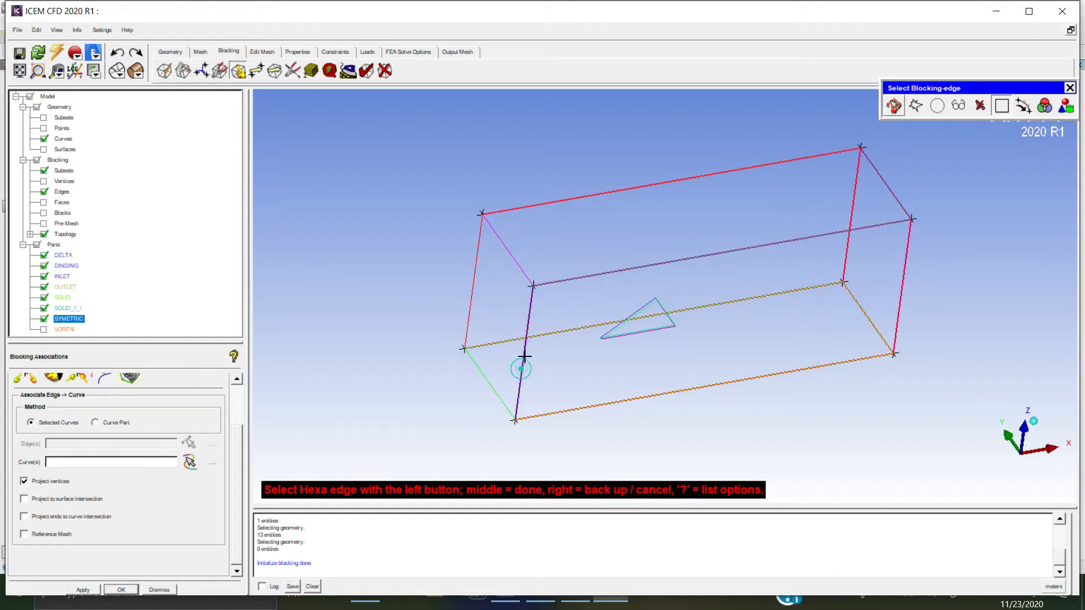
left_click(514, 260)
left_click(478, 269)
left_click(484, 375)
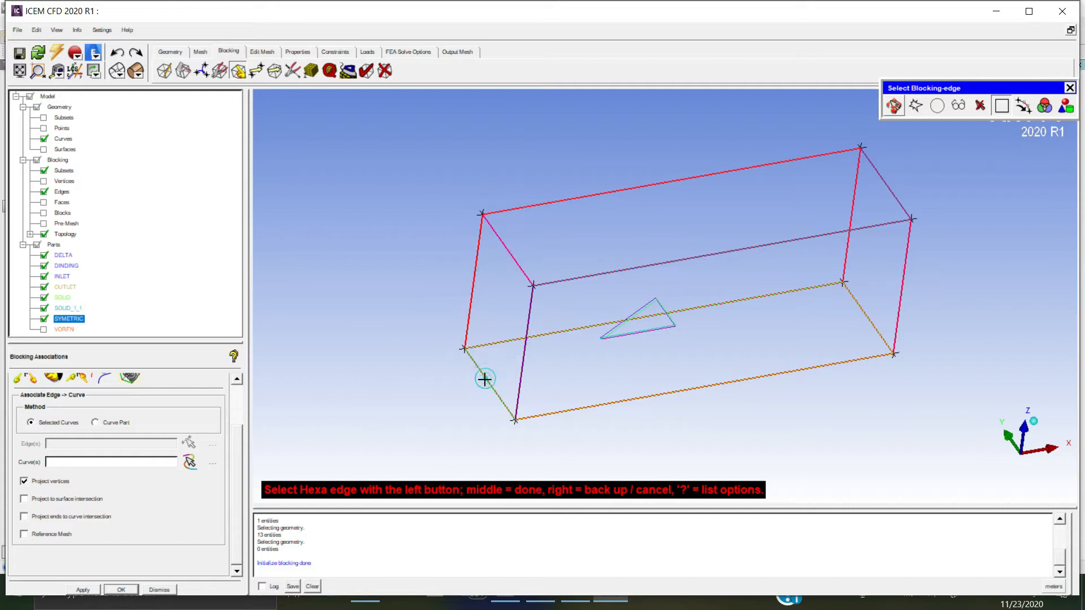
middle_click(672, 223)
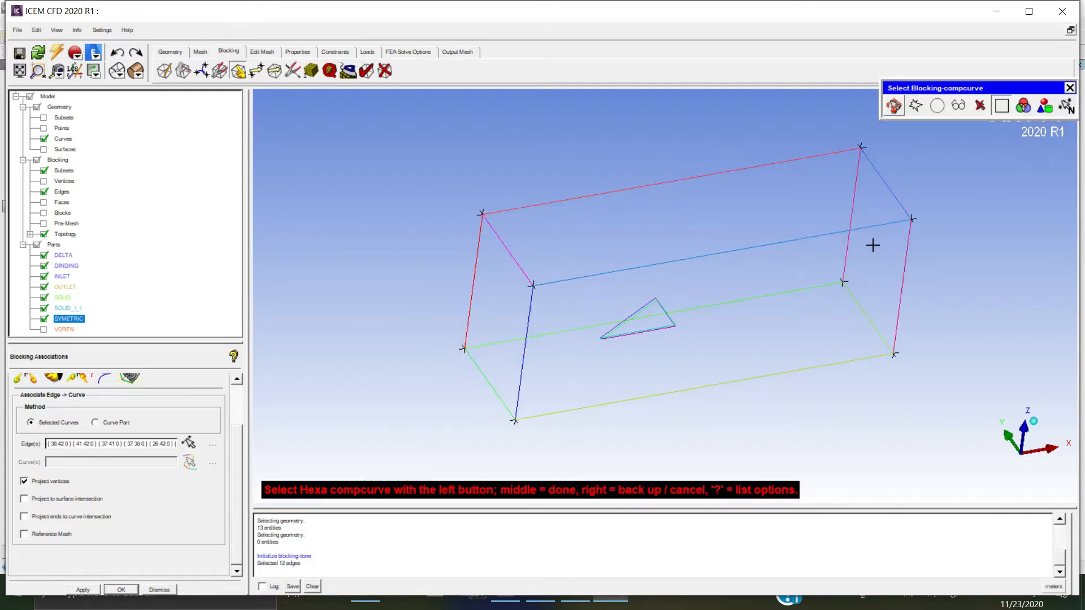
- Associate the selected block edges with the twelve outer boundary curves of the flow domain
left_click(854, 226)
left_click(874, 321)
left_click(901, 312)
left_click(819, 288)
left_click(799, 239)
left_click(787, 160)
left_click(823, 366)
left_click(503, 237)
left_click(477, 251)
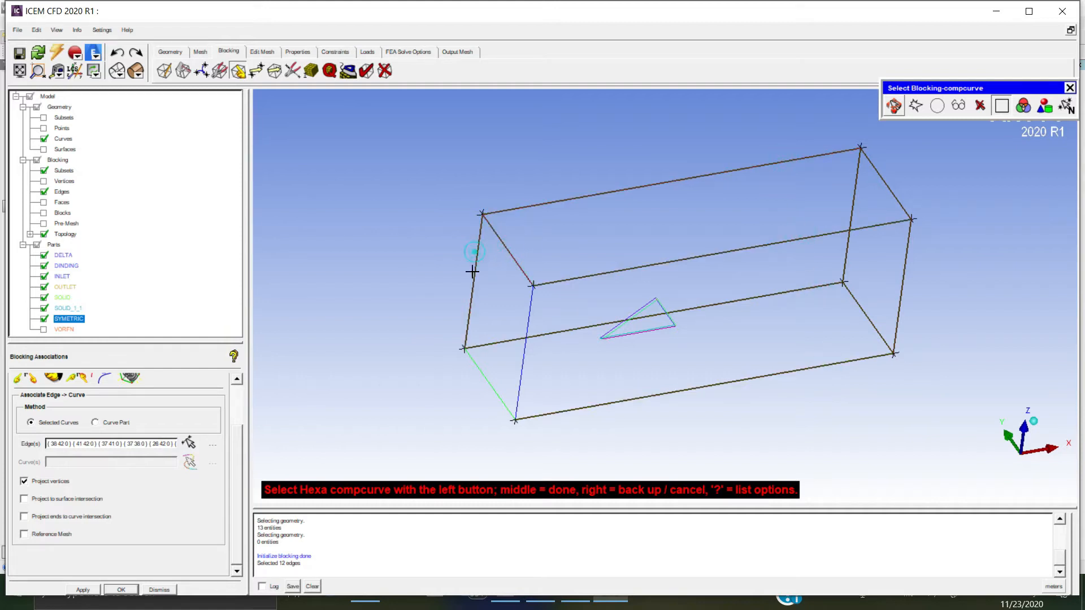
left_click(484, 388)
left_click(517, 375)
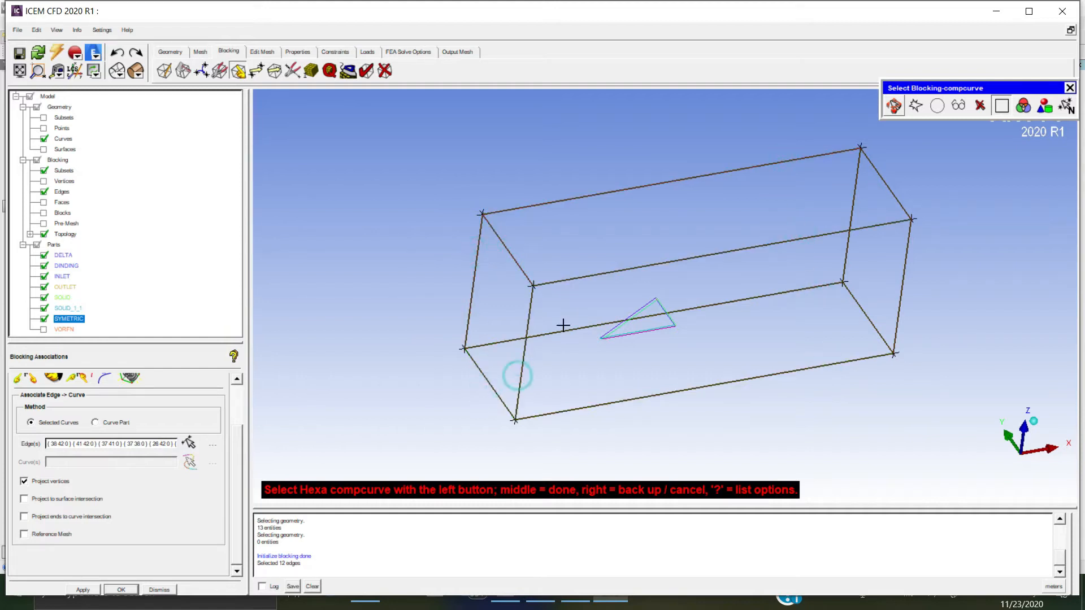
middle_click(642, 218)
middle_click(642, 218)
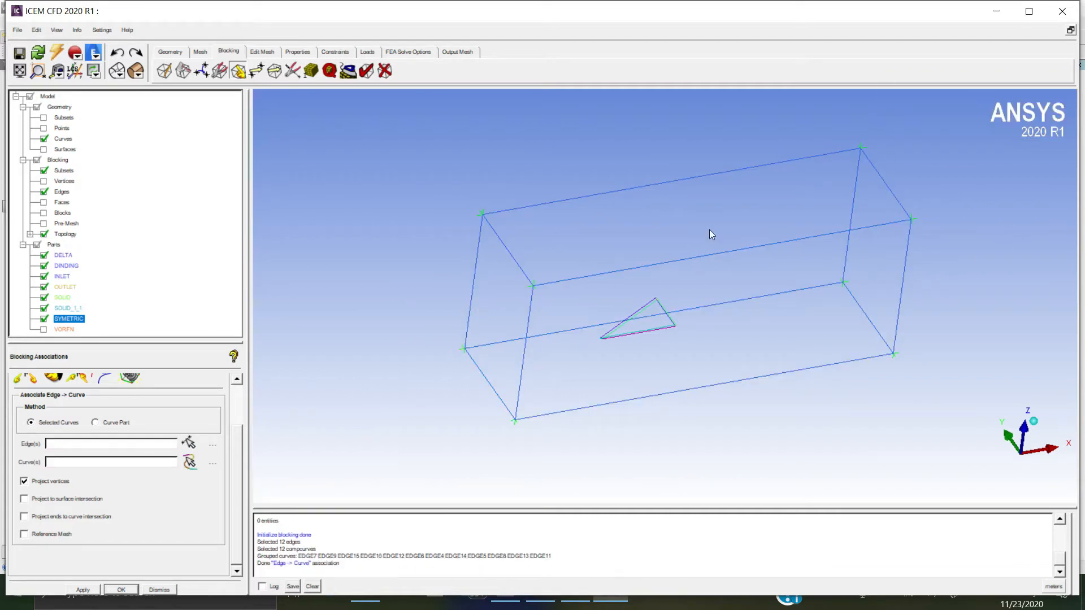
- Split the block vertically at the delta wing's front tip in the XZ view, using the Screen select split method
scroll(662, 325, "up", 5)
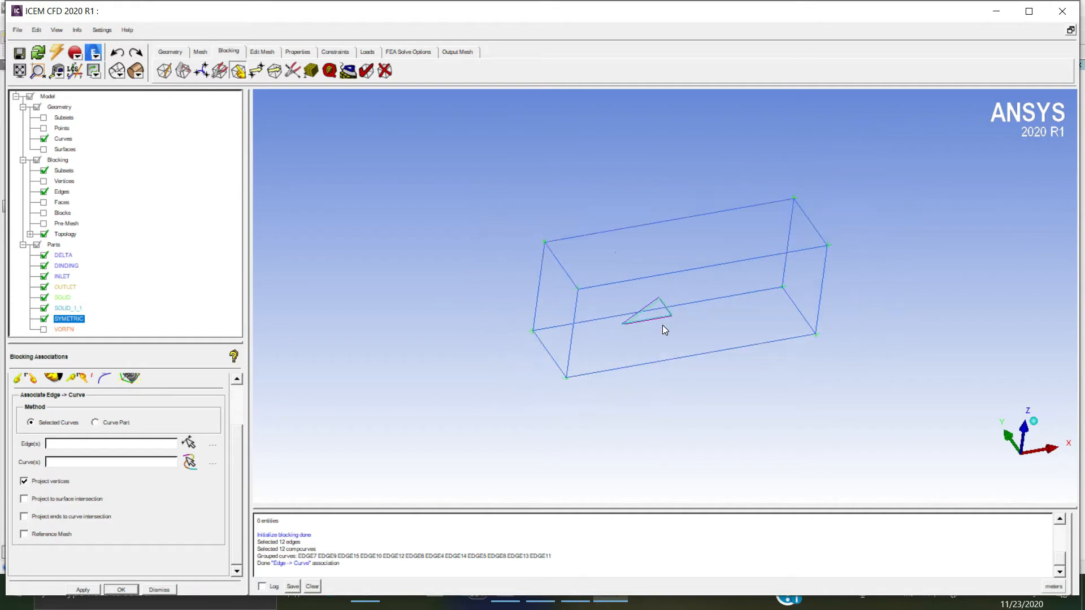
left_click_drag(663, 301, 569, 252)
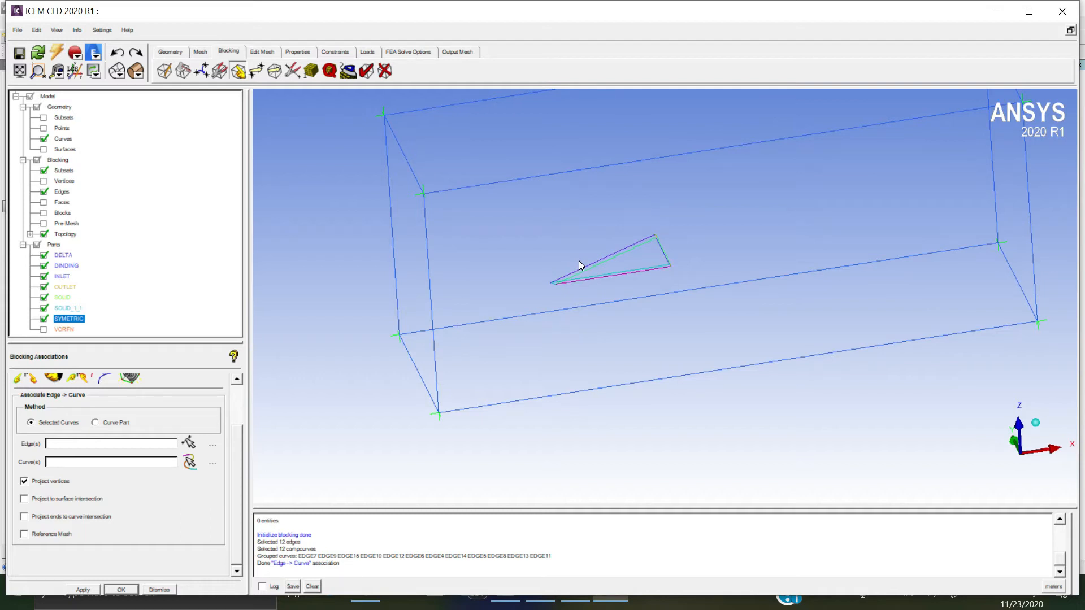
scroll(646, 277, "down", 3)
left_click_drag(638, 266, 686, 232)
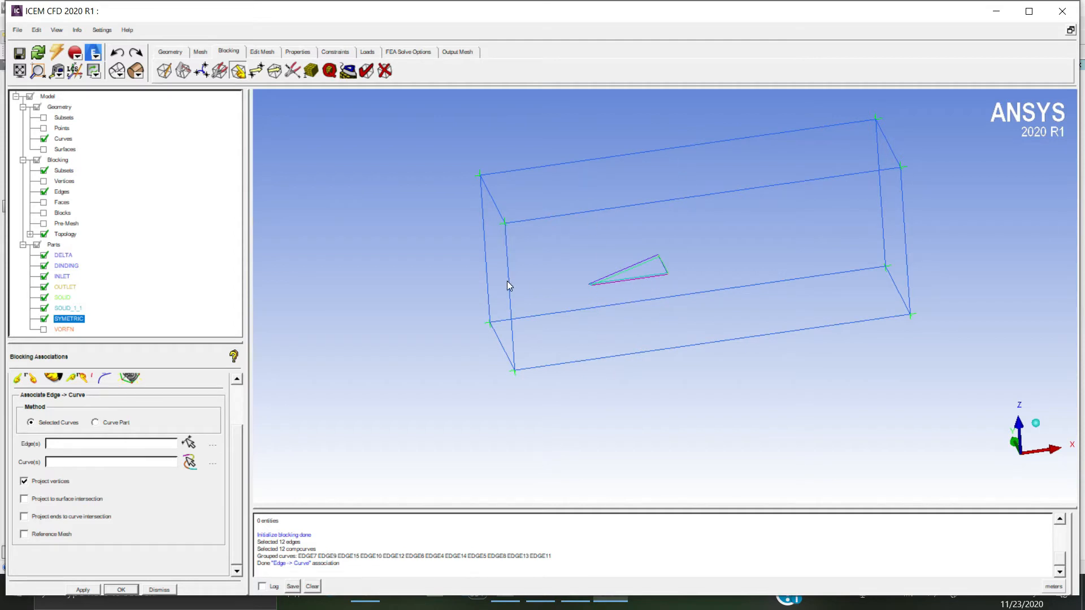
left_click(182, 70)
left_click_drag(235, 418, 240, 496)
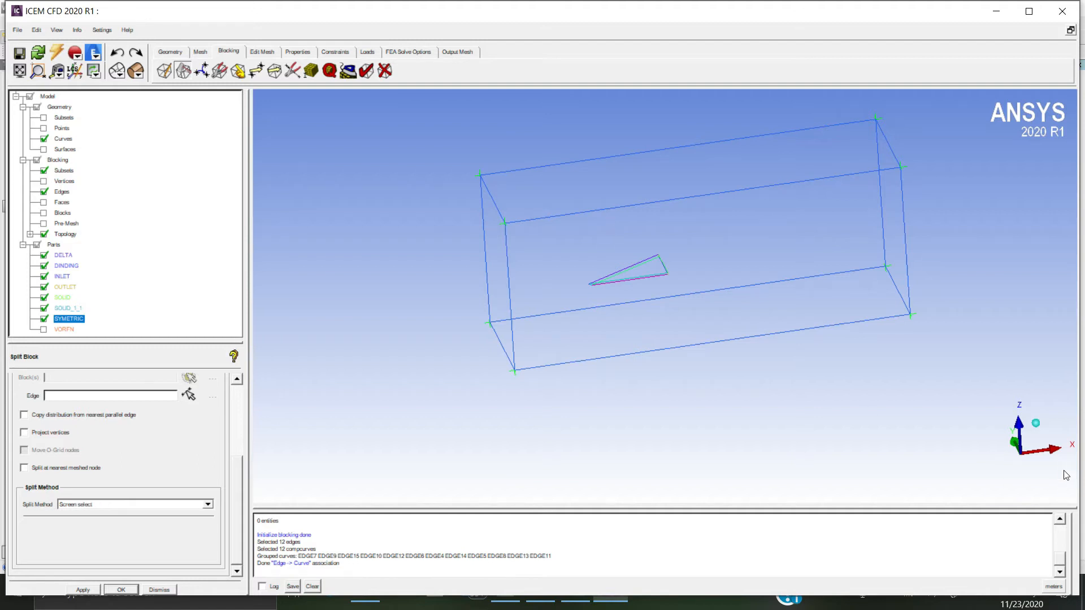
left_click(1027, 470)
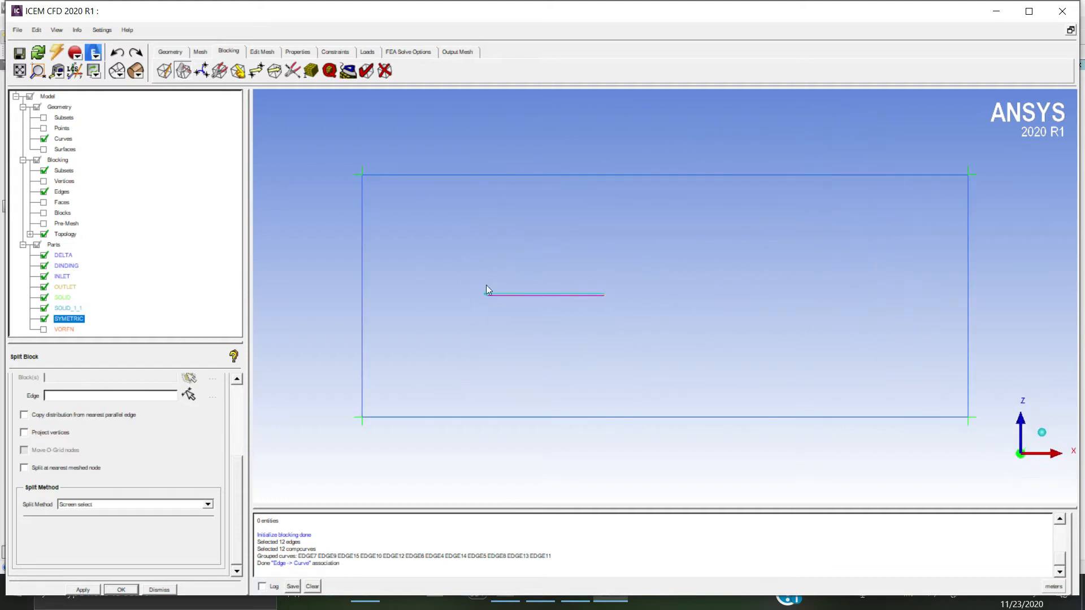
left_click(186, 398)
left_click(456, 175)
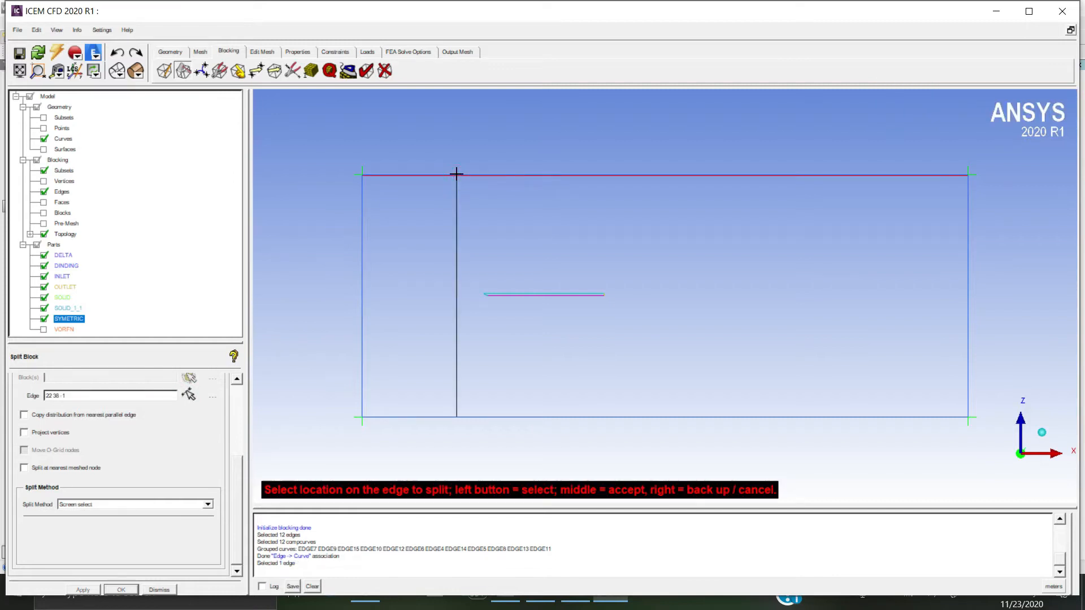
left_click_drag(459, 174, 483, 178)
middle_click(518, 196)
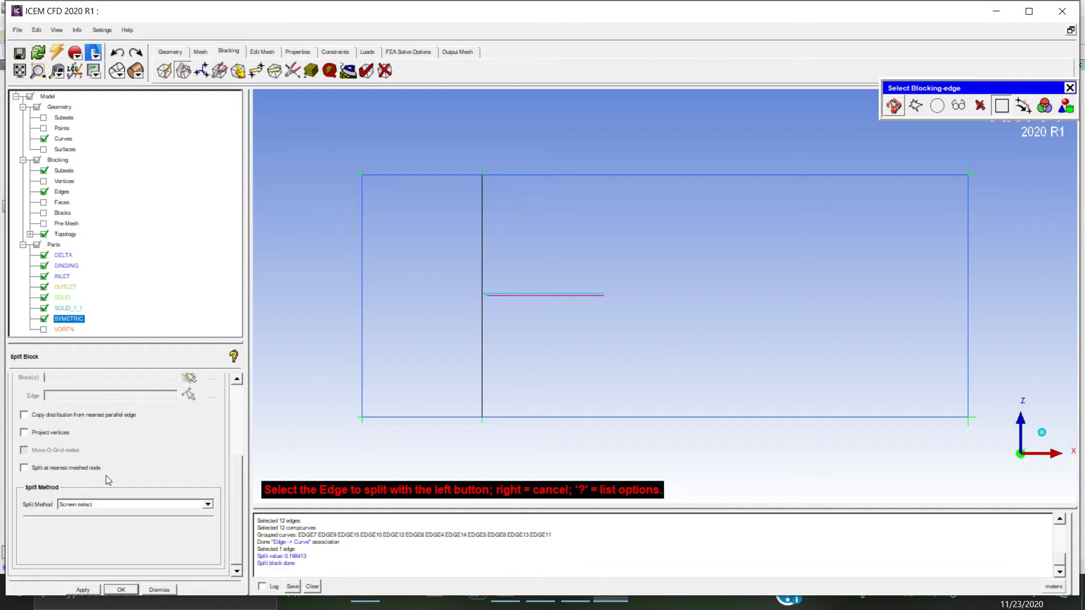
- Show the geometry points and split the downstream block at the wing's trailing-edge point with the Prescribed point method
left_click(117, 511)
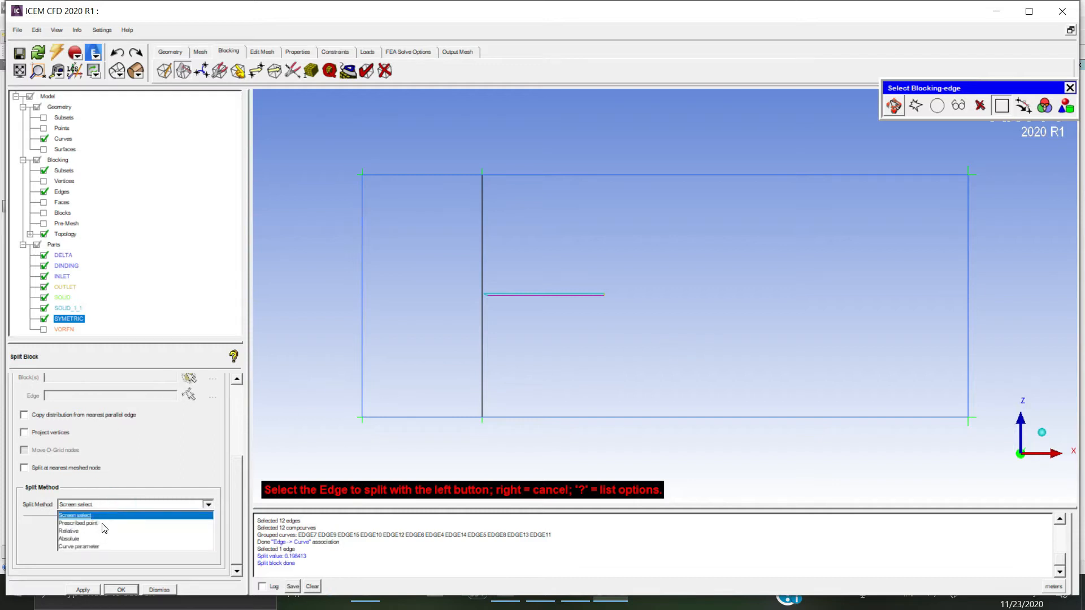
left_click(104, 524)
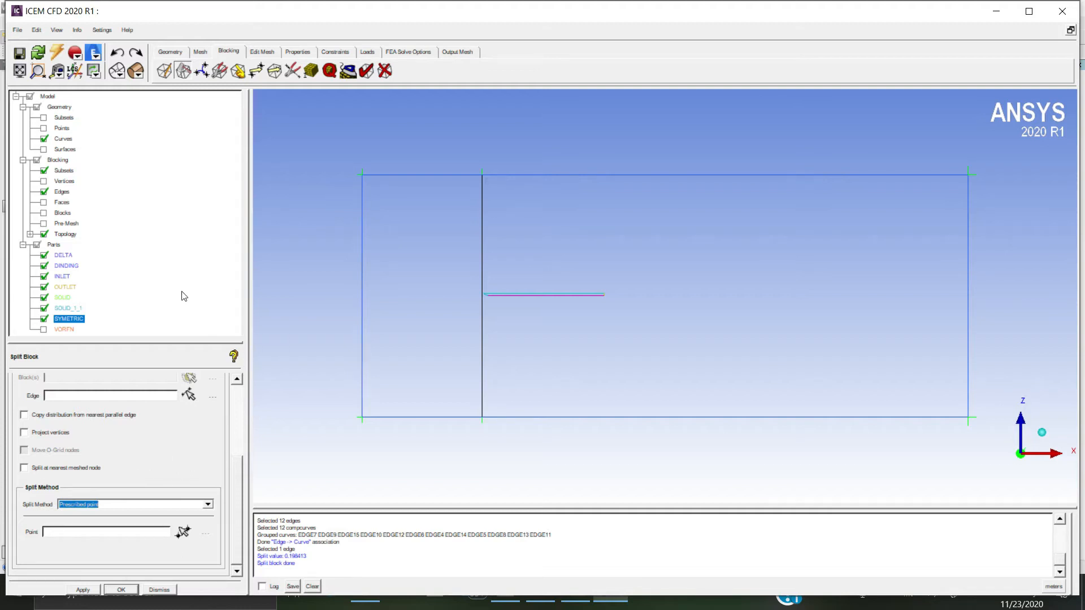
left_click(44, 129)
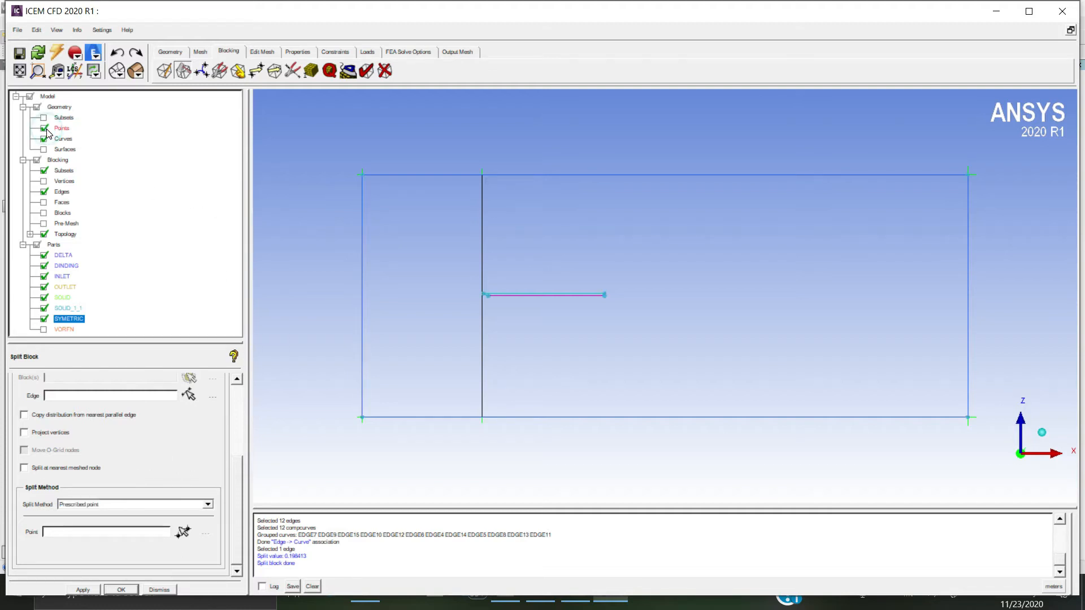
left_click(189, 395)
left_click(641, 175)
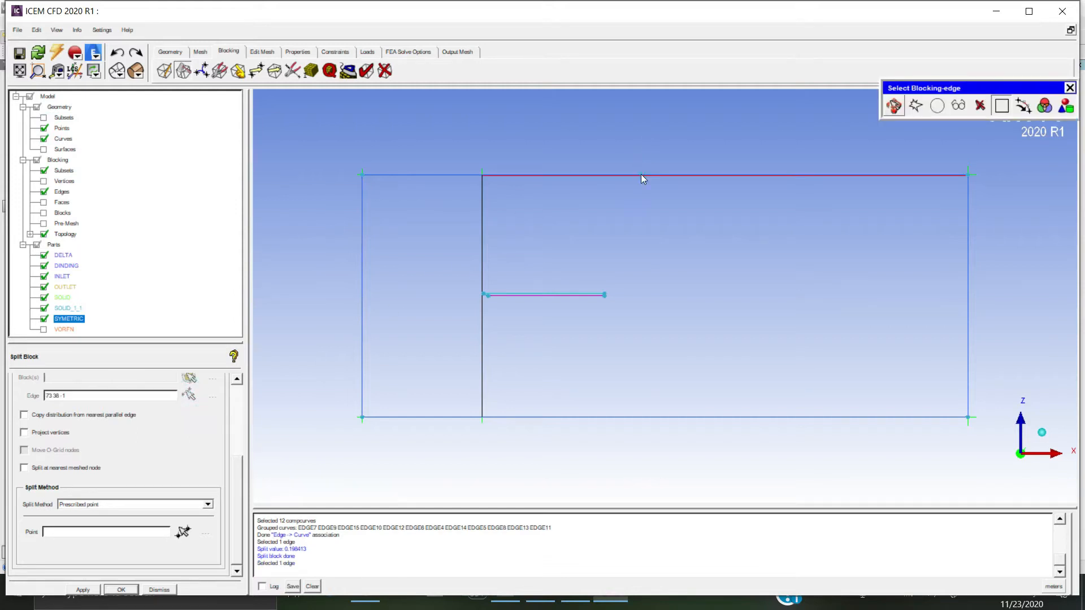
scroll(607, 299, "down", 3)
scroll(607, 299, "up", 3)
scroll(607, 298, "up", 2)
left_click(592, 294)
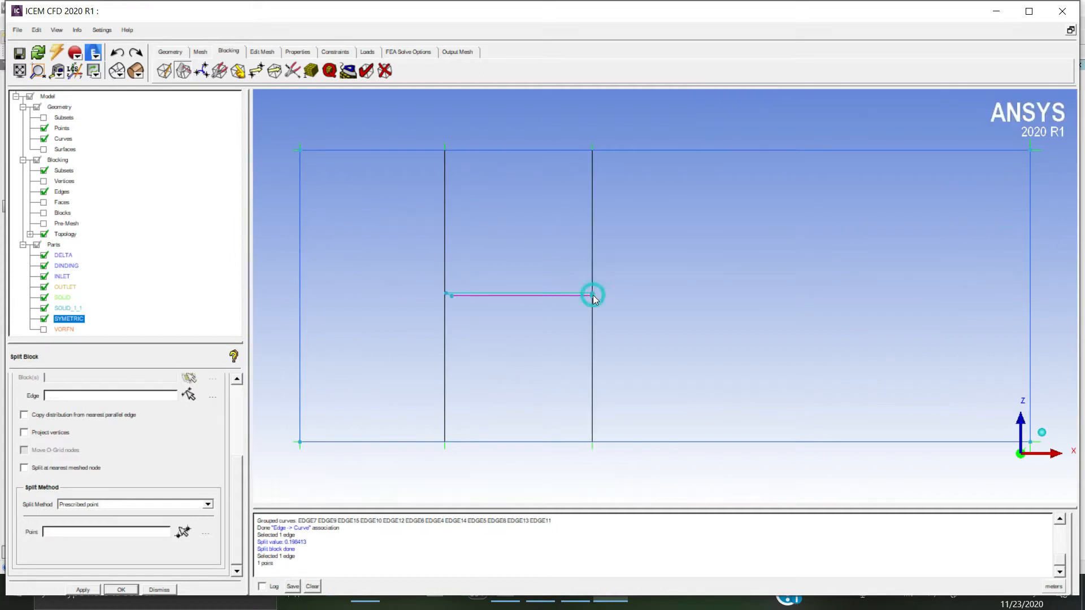
right_click(632, 283)
scroll(633, 284, "down", 1)
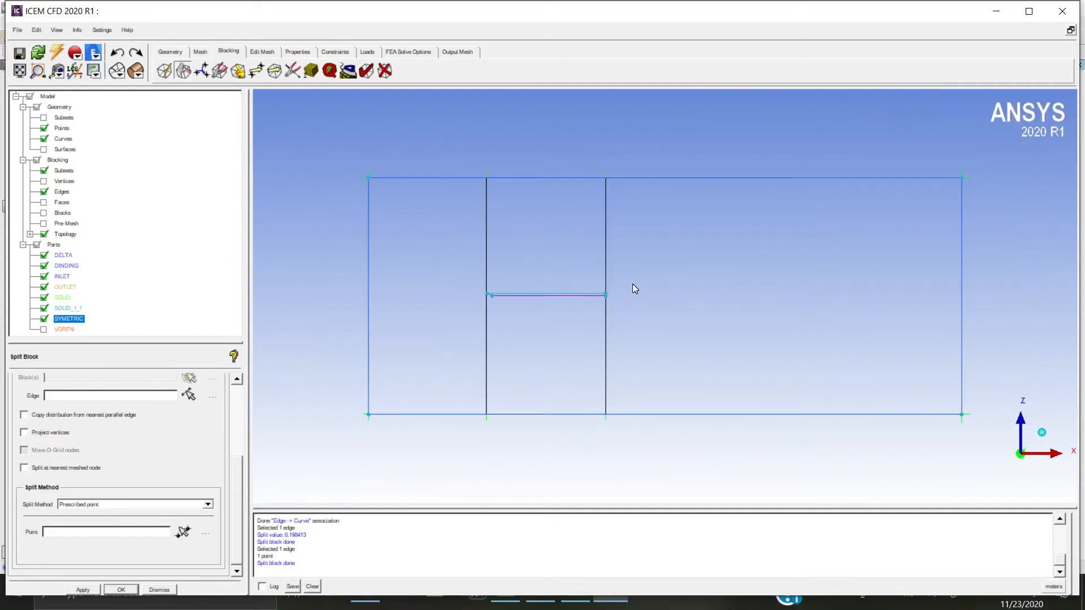
- Examine the split blocks in solid shading around the wing, then return to wireframe and hide them
scroll(622, 295, "down", 2)
left_click_drag(623, 295, 624, 339)
left_click(45, 213)
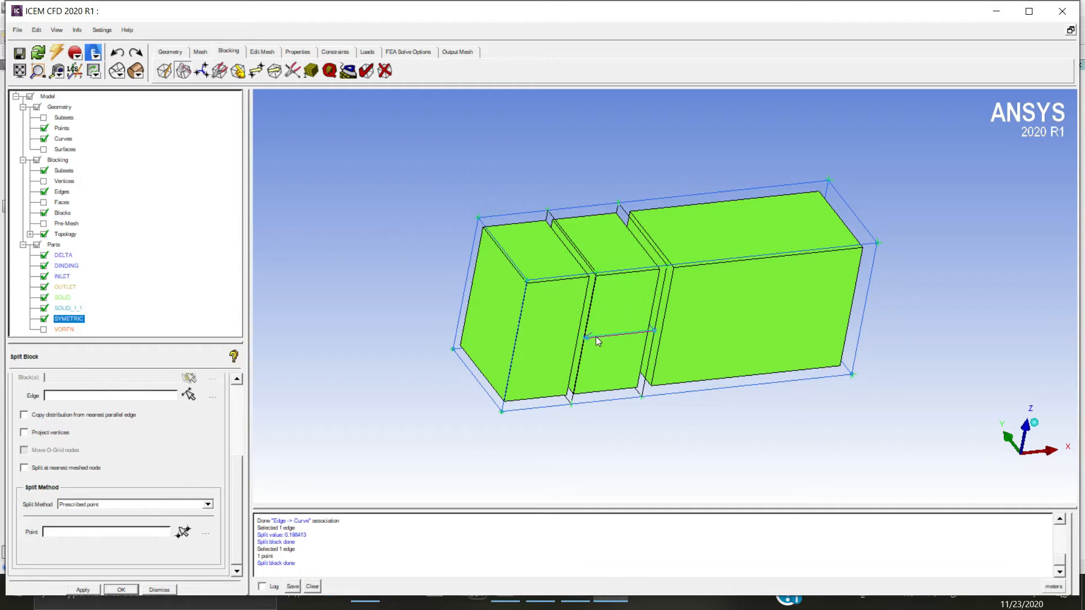
left_click_drag(650, 326, 564, 316)
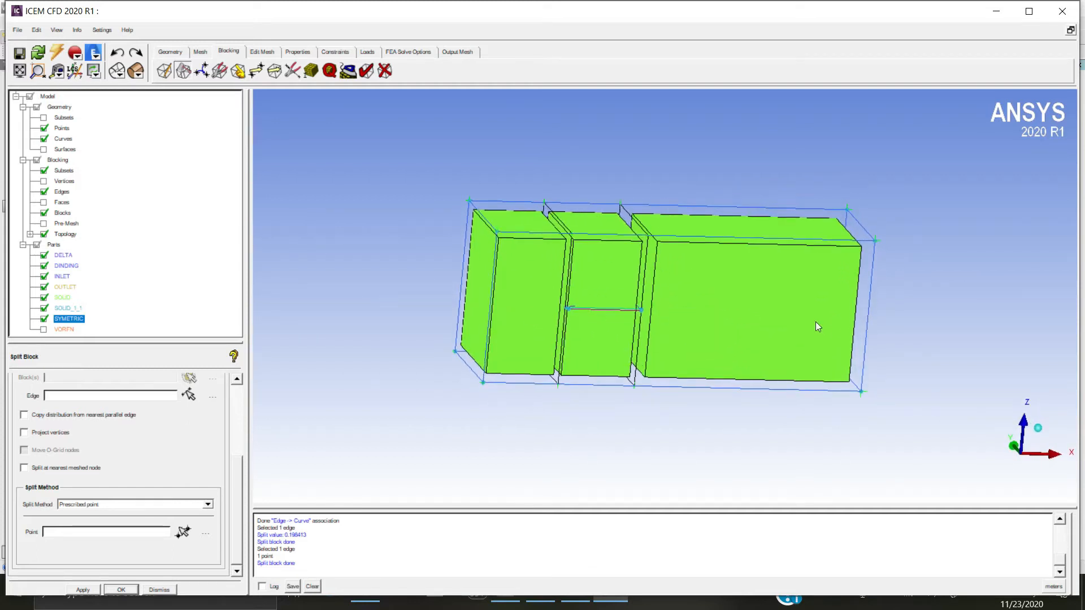
left_click(116, 70)
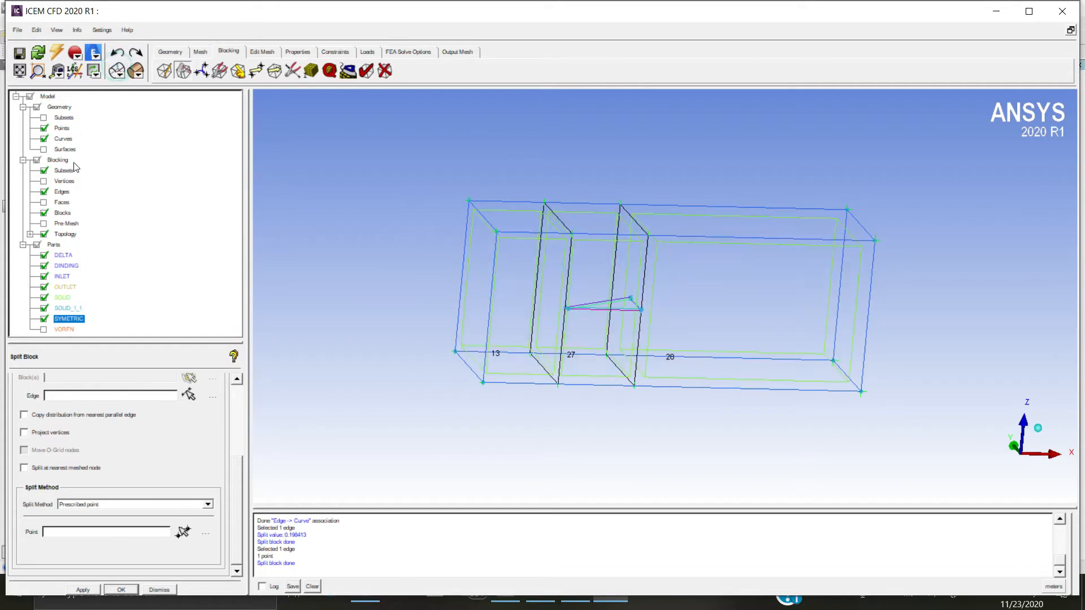
left_click(44, 213)
left_click_drag(704, 340, 648, 258)
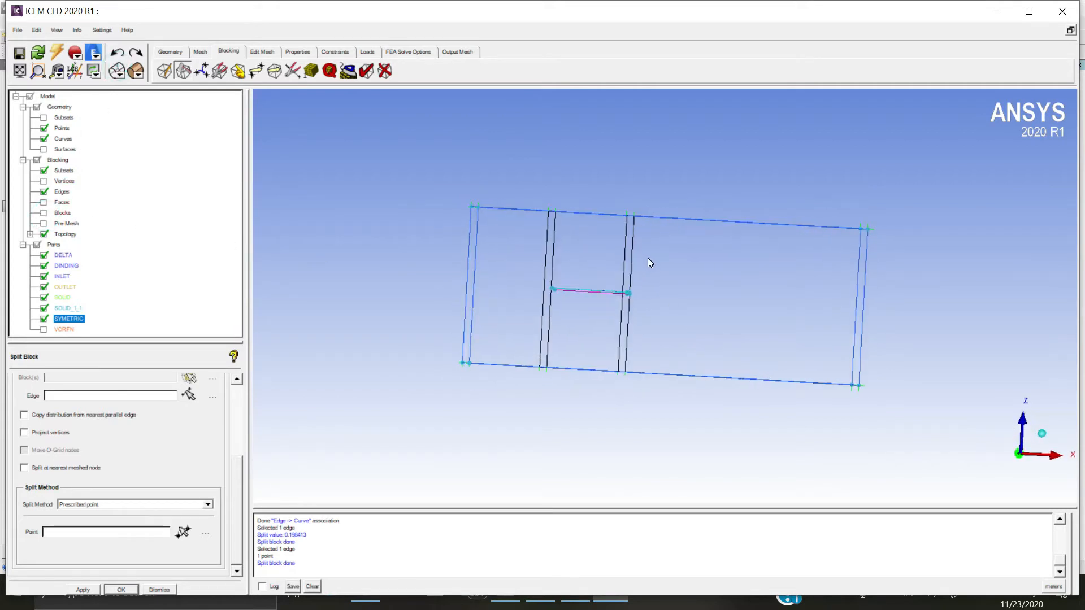
left_click_drag(552, 282, 562, 322)
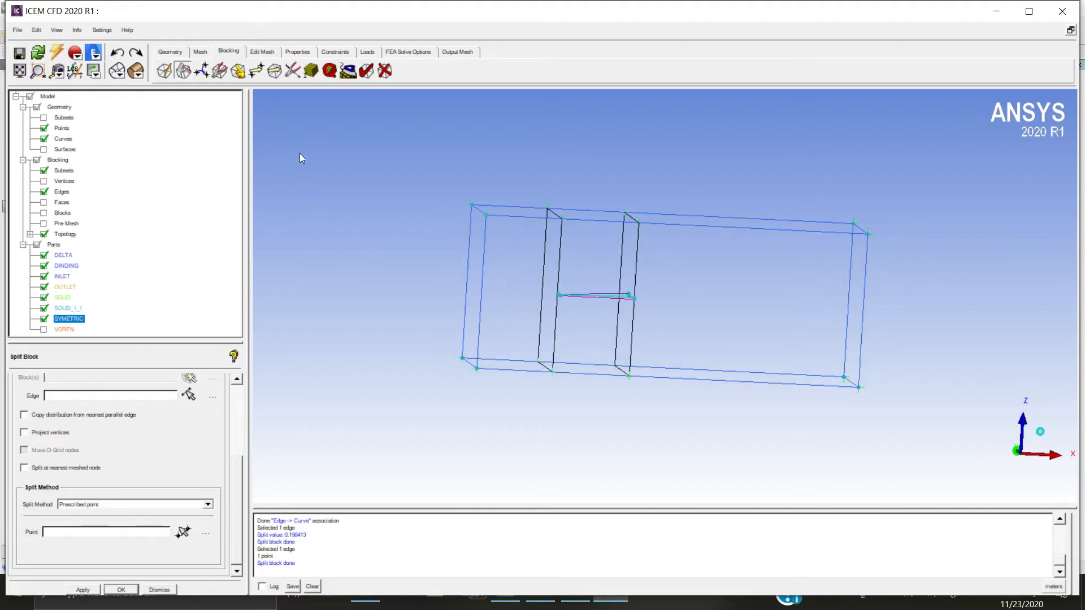
- Split the blocking horizontally by cutting a vertical inlet-side edge at the prescribed upper point of the wing's front tip
left_click(188, 395)
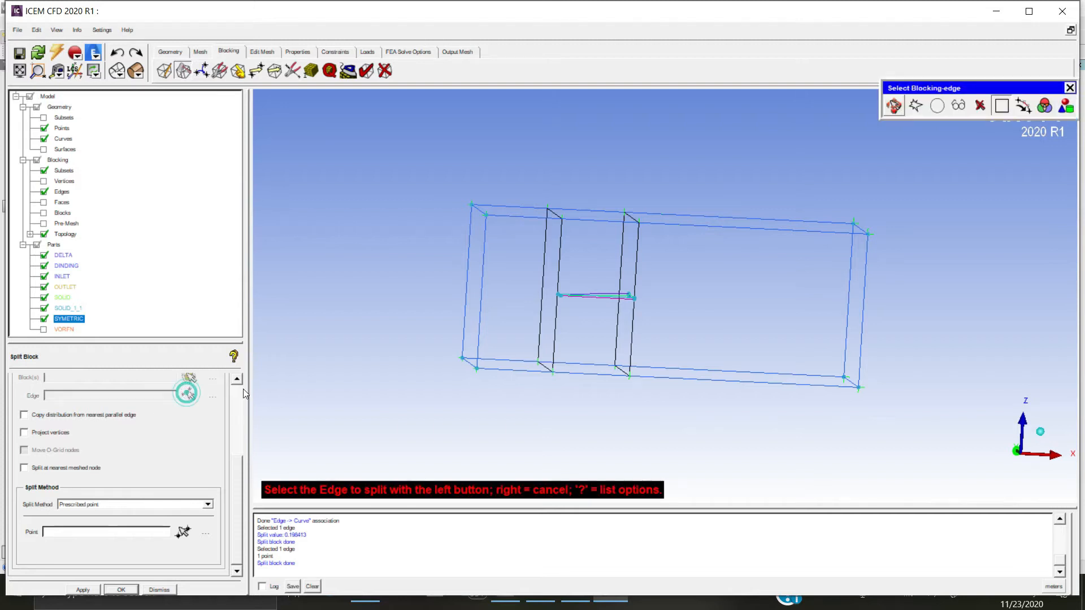
left_click(484, 265)
scroll(556, 311, "up", 5)
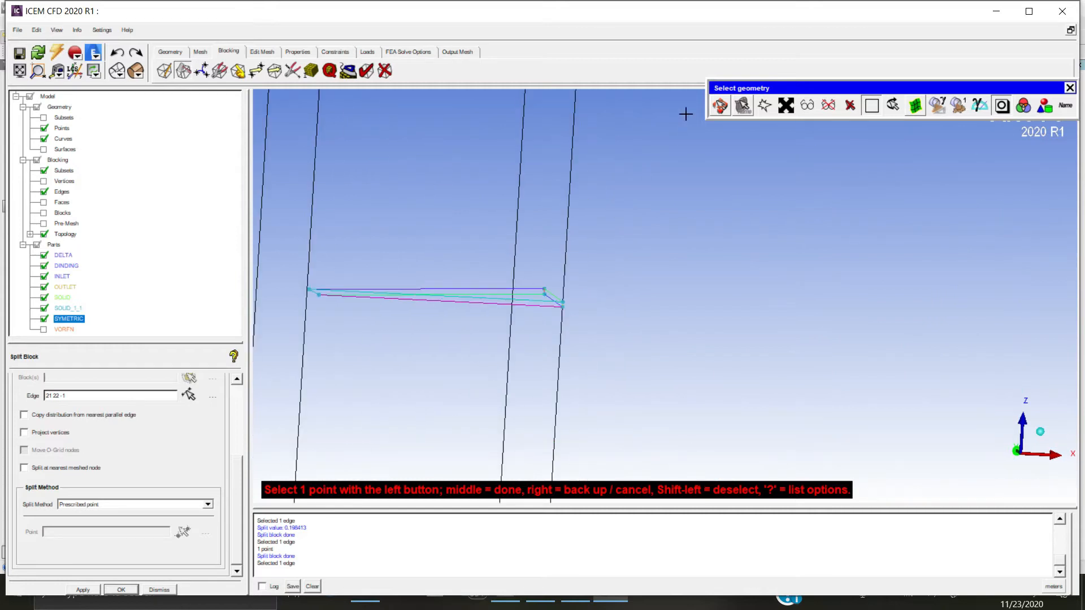
left_click(720, 105)
left_click_drag(602, 254, 571, 297)
middle_click_drag(552, 283, 669, 242)
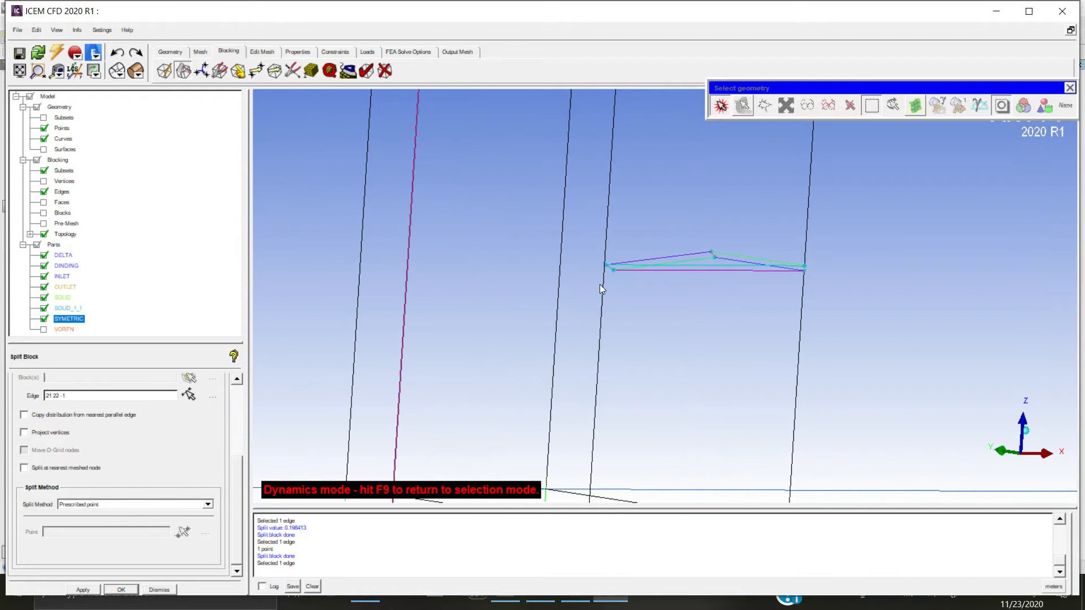
scroll(601, 282, "down", 2)
scroll(600, 282, "up", 3)
mouse_move(599, 282)
left_mouse_down()
mouse_move(619, 287)
mouse_move(614, 272)
left_mouse_up()
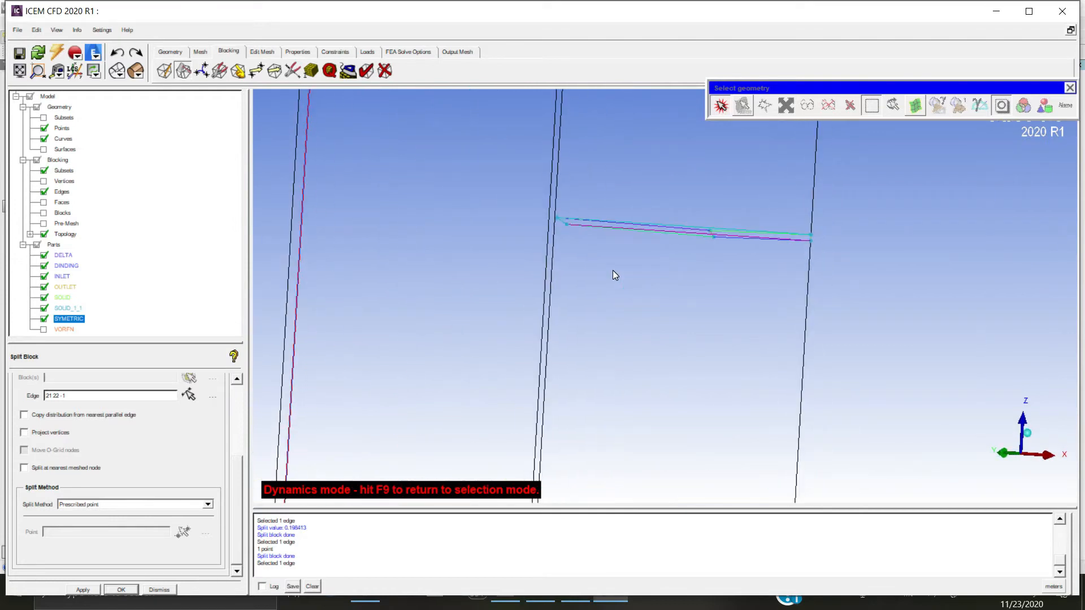
left_click(718, 111)
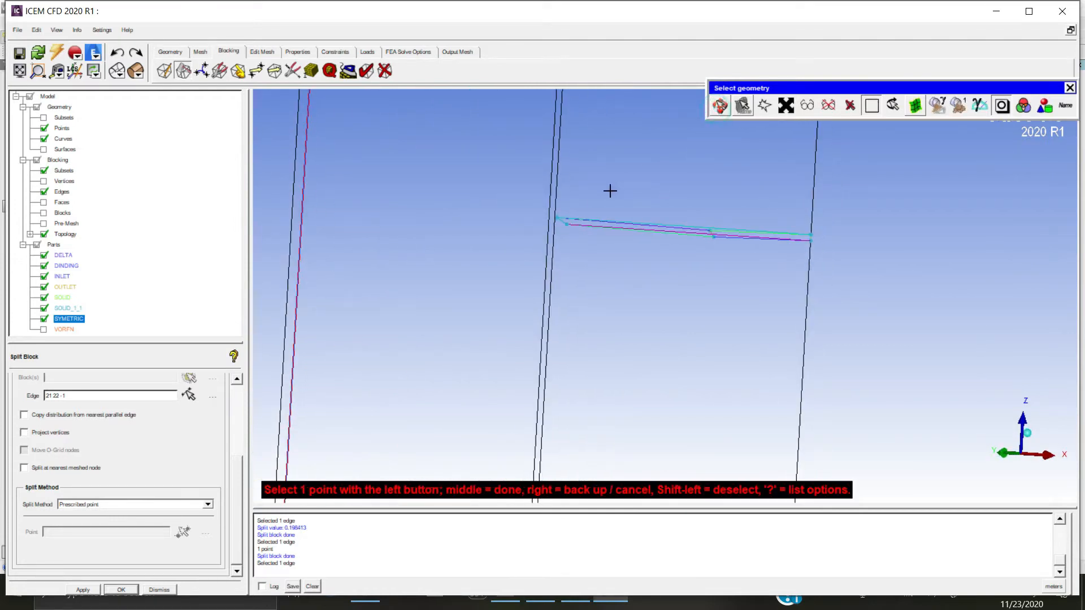
left_click(553, 216)
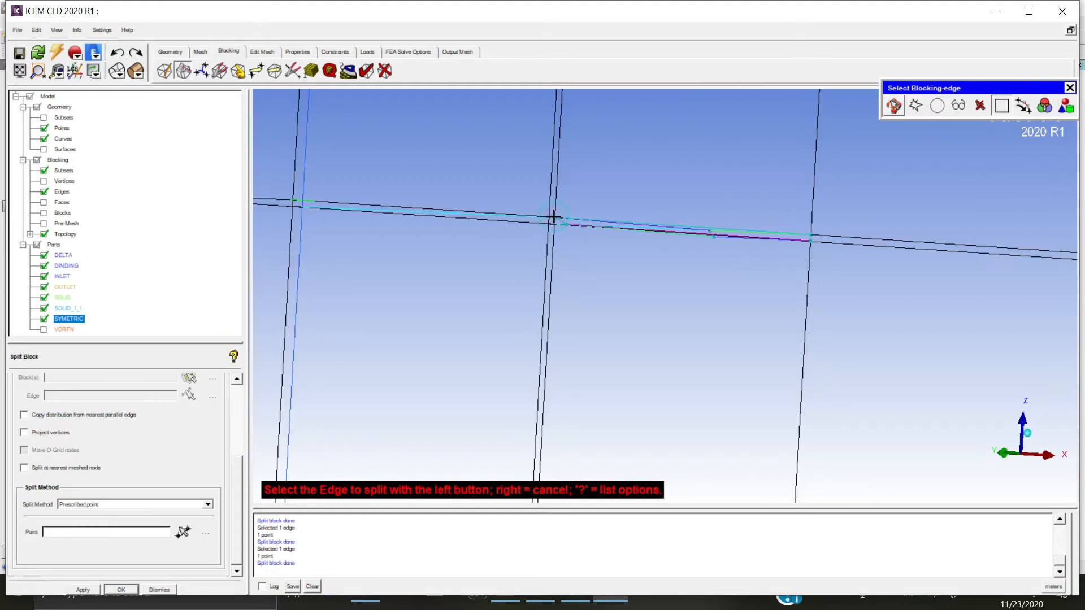
- Split the lower inlet-side vertical edge at the prescribed lower point of the wing's front tip in the XZ view
middle_click(571, 271)
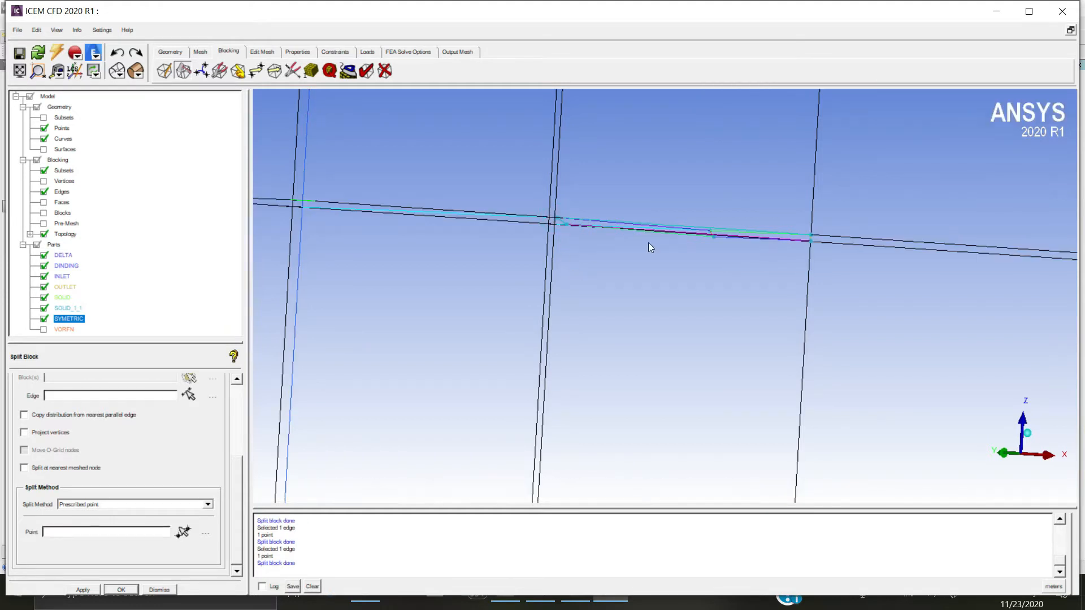
left_click(1026, 457)
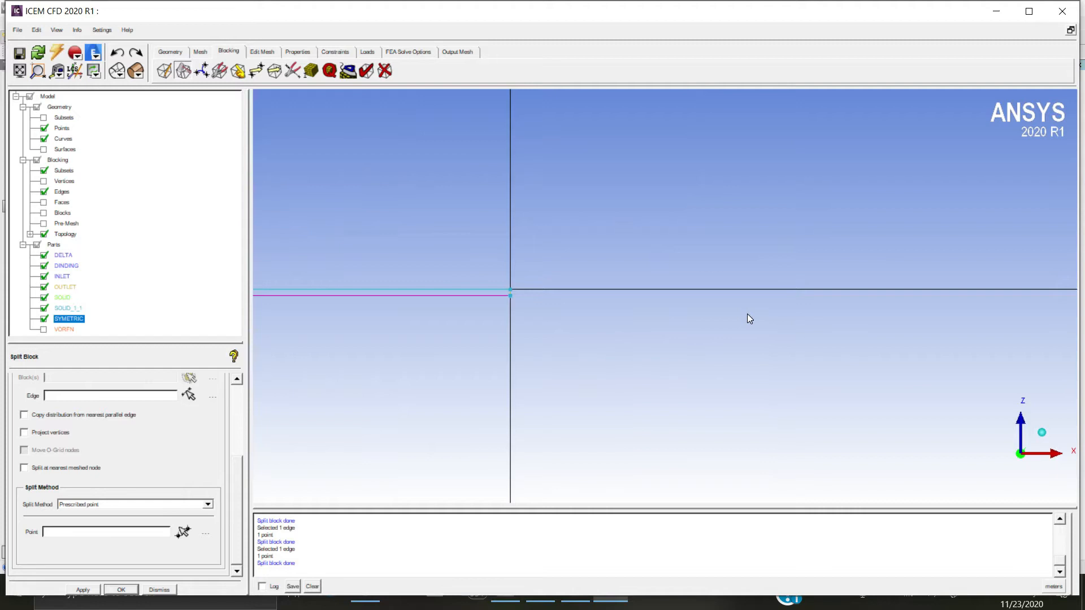
scroll(749, 318, "down", 2)
middle_click_drag(454, 317, 687, 292)
scroll(687, 292, "up", 1)
scroll(699, 255, "up", 3)
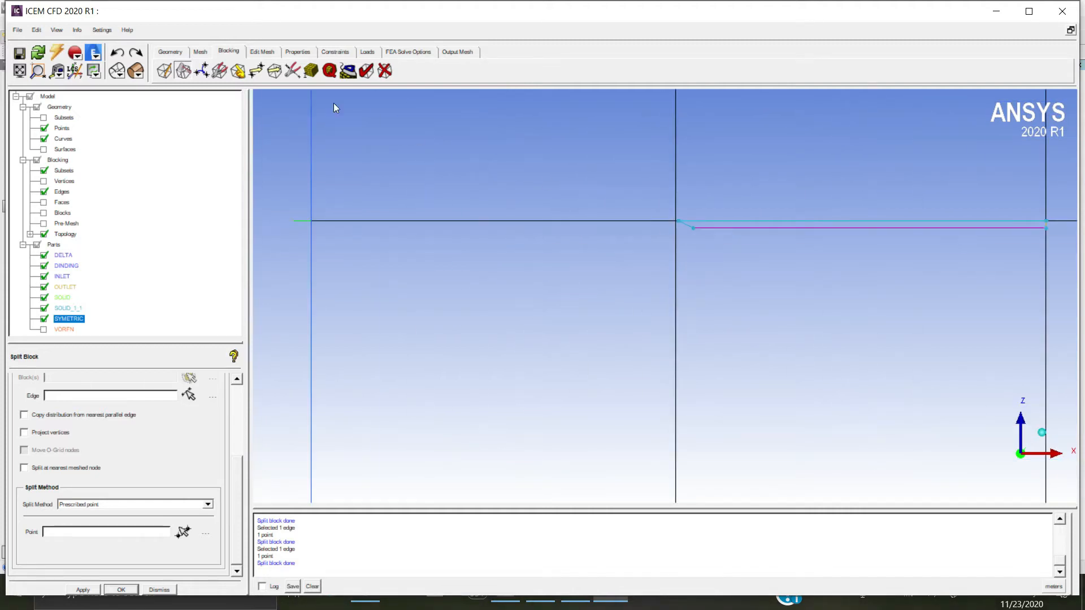
left_click(192, 396)
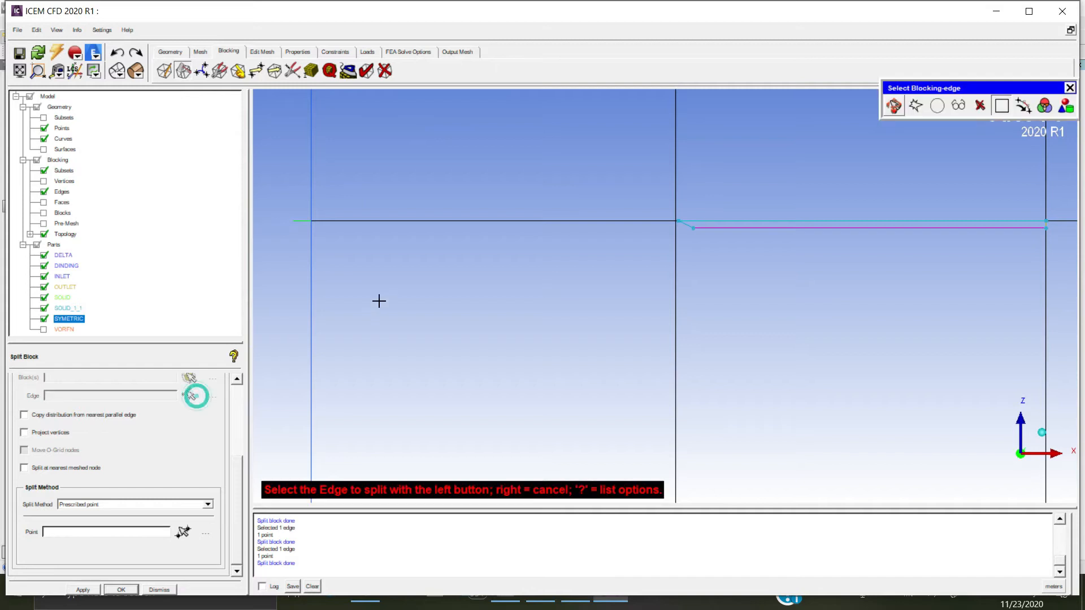
left_click(310, 293)
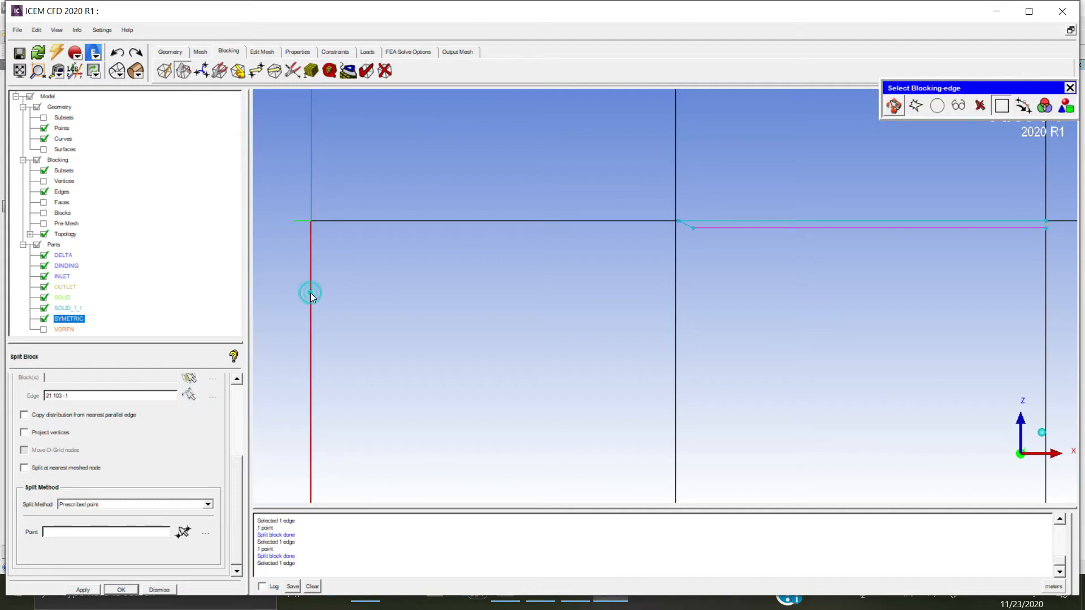
left_click(693, 230)
right_click(699, 285)
- Examine the thin layer of blocks at wing level in solid shading, then hide the blocks
scroll(701, 286, "down", 2)
scroll(699, 283, "down", 4)
left_click_drag(689, 297, 718, 362)
left_click(44, 213)
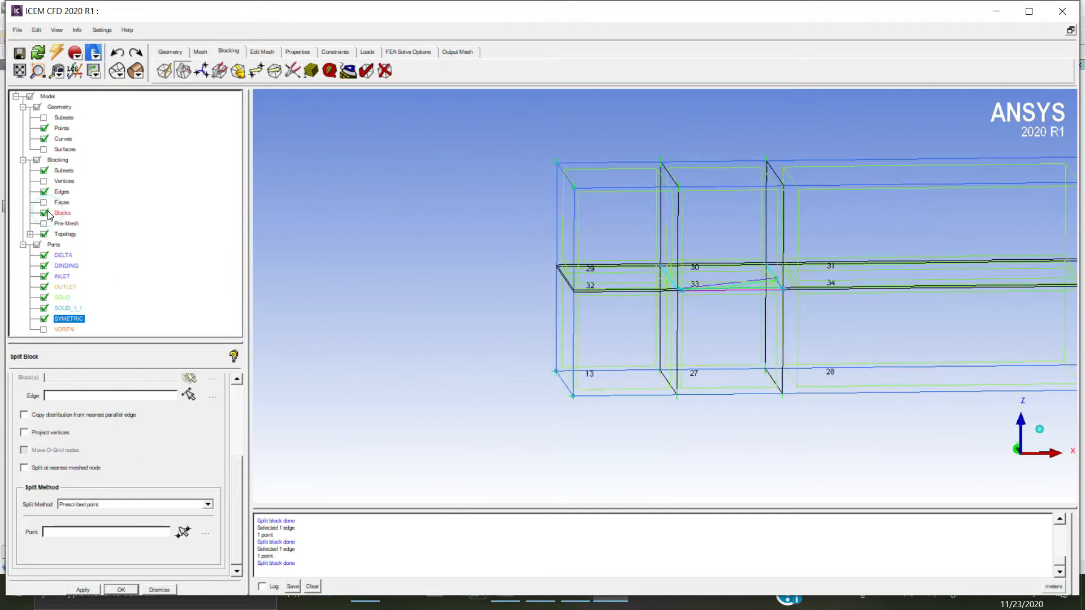
left_click(135, 71)
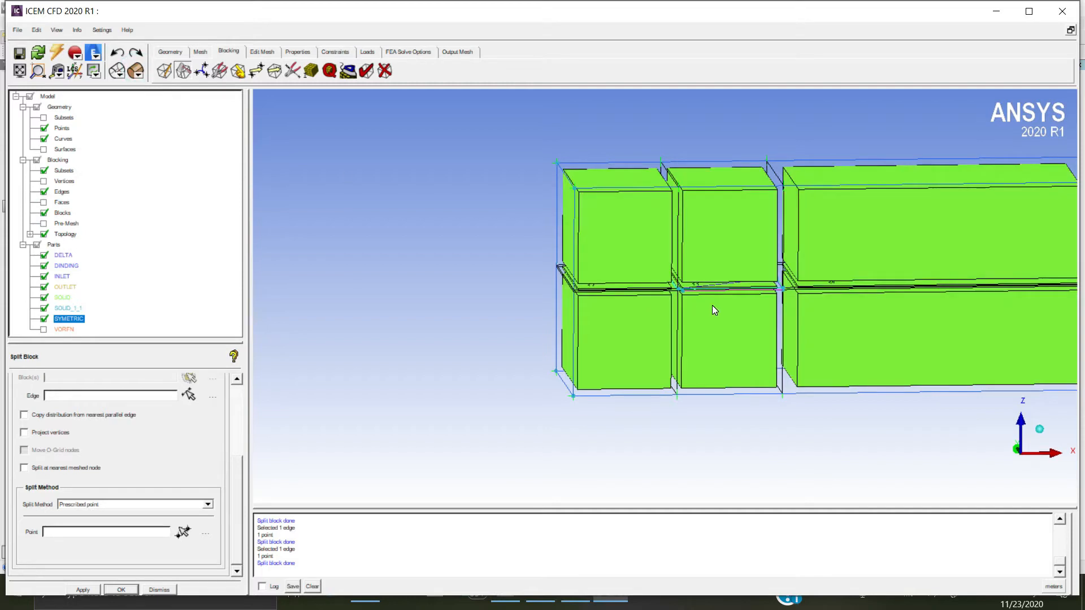
scroll(700, 297, "up", 5)
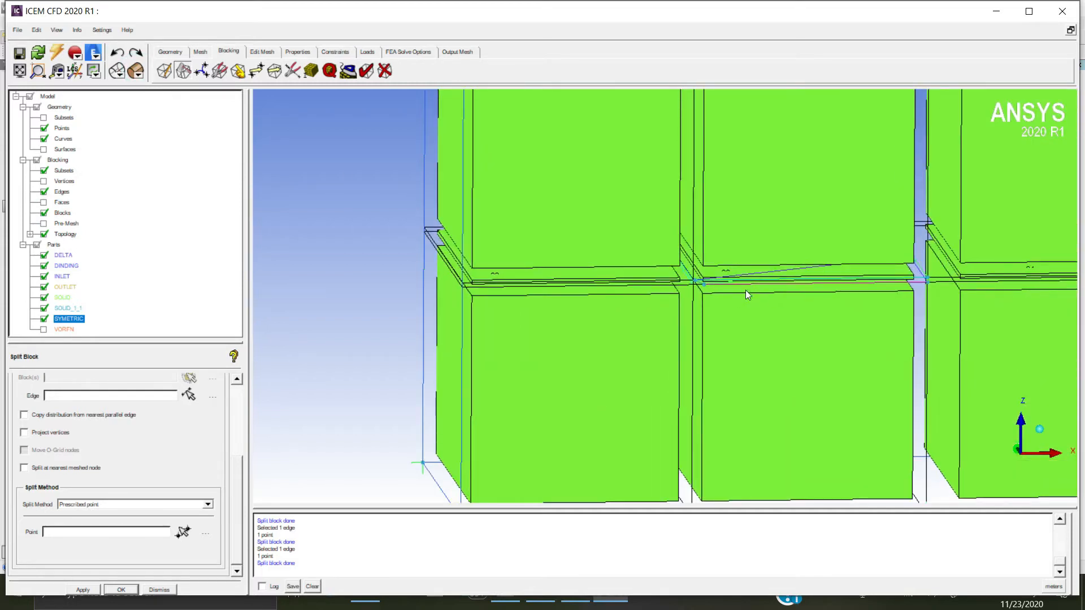
left_click_drag(815, 324, 849, 298)
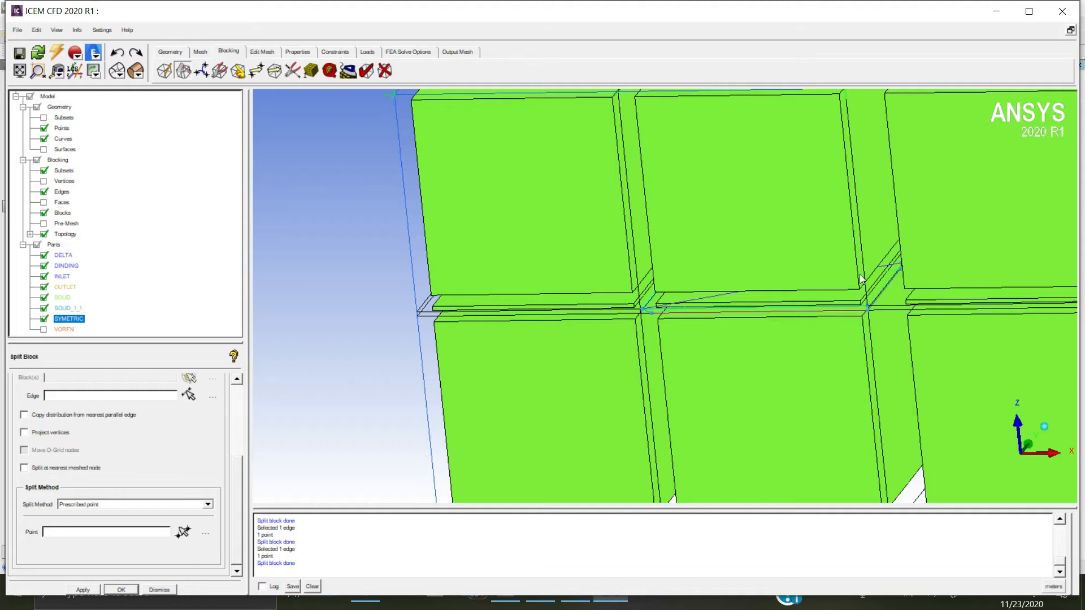
left_click_drag(728, 349, 650, 366)
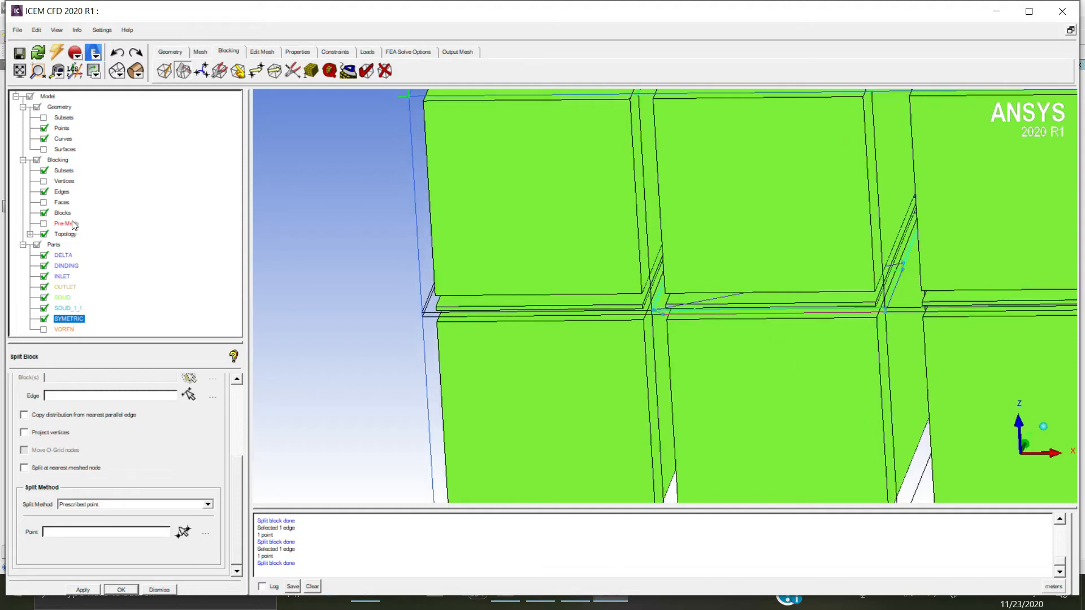
left_click(44, 213)
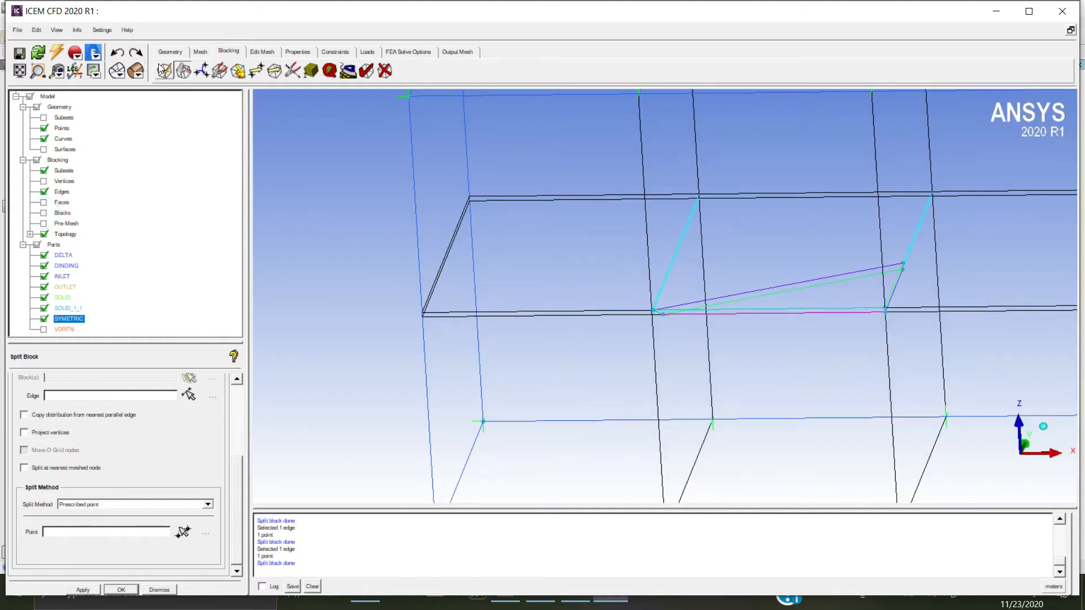
- Split the blocking spanwise in the XY view by cutting the inlet-side edge at the wing's outer trailing-edge point
left_click_drag(779, 285, 838, 355)
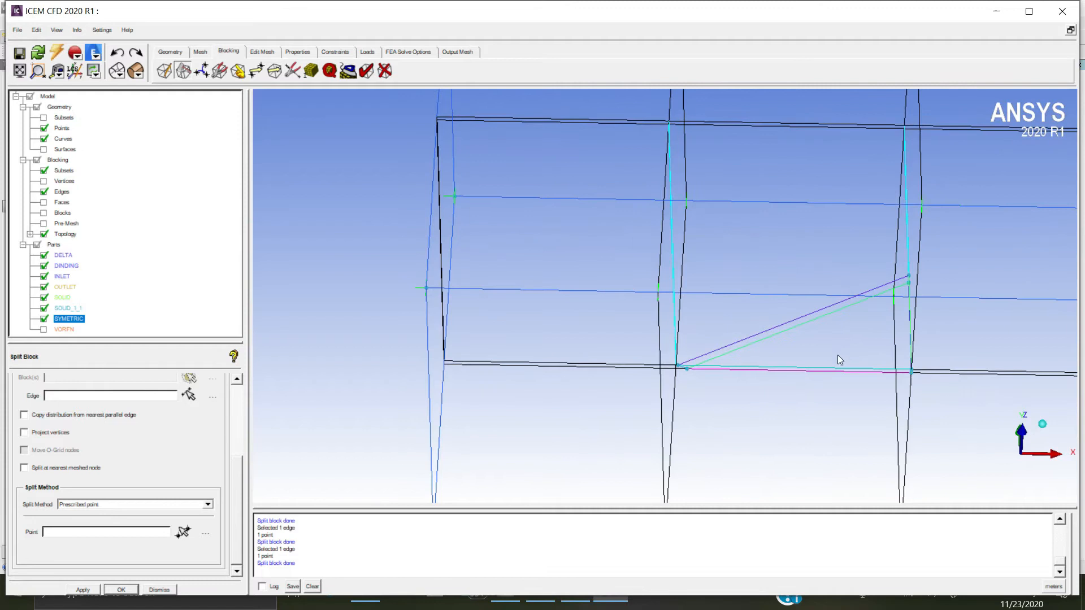
left_click_drag(799, 224, 790, 320)
scroll(791, 317, "down", 4)
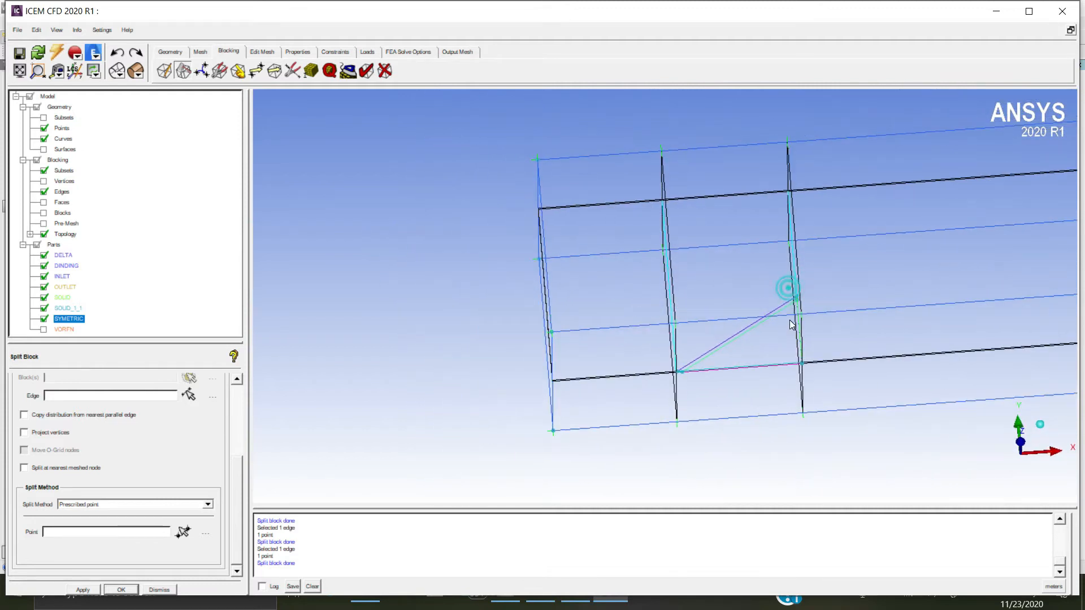
left_click(1023, 449)
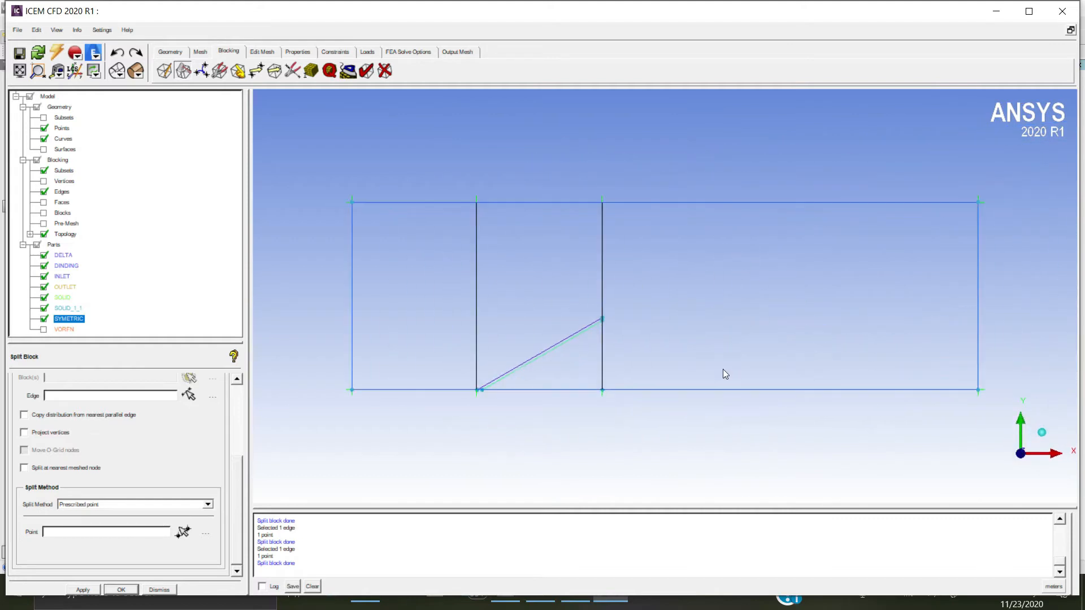
scroll(624, 340, "down", 1)
scroll(625, 339, "up", 1)
middle_click_drag(622, 336, 687, 293)
scroll(631, 304, "up", 1)
scroll(632, 304, "up", 1)
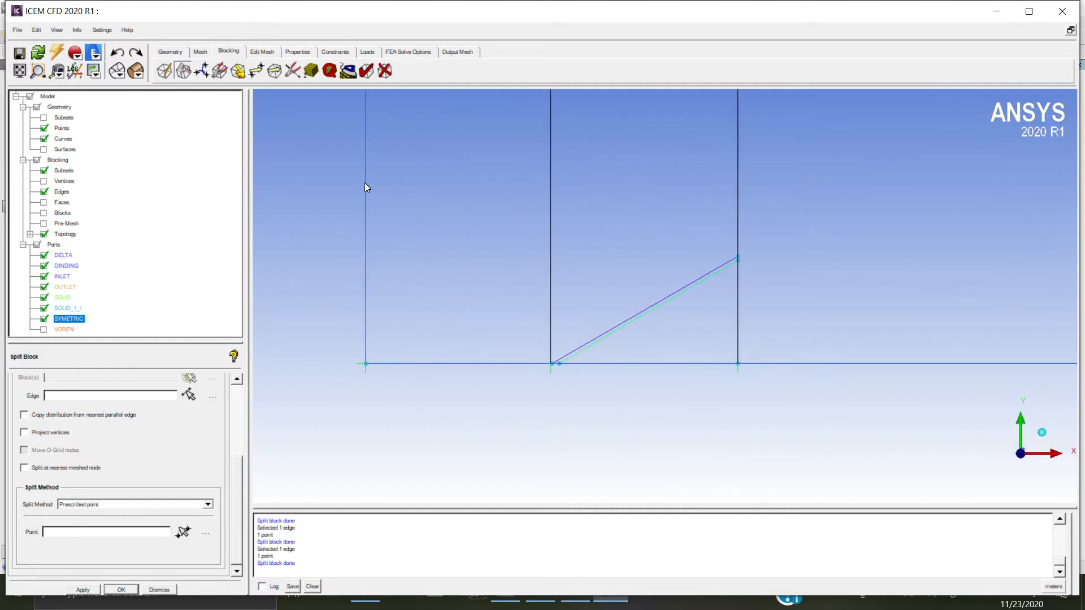
left_click(189, 395)
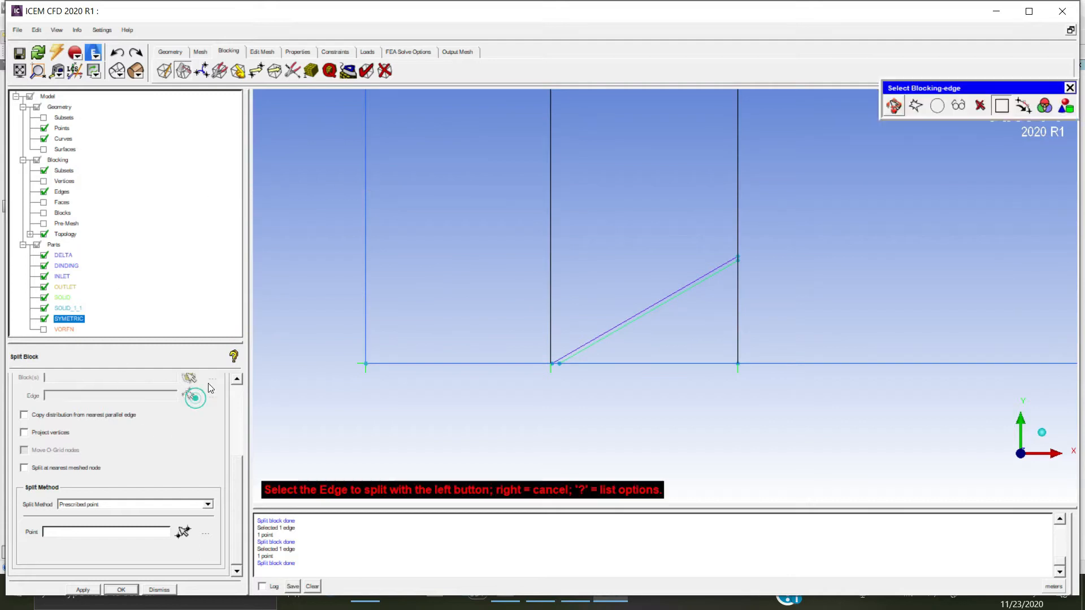
left_click(371, 194)
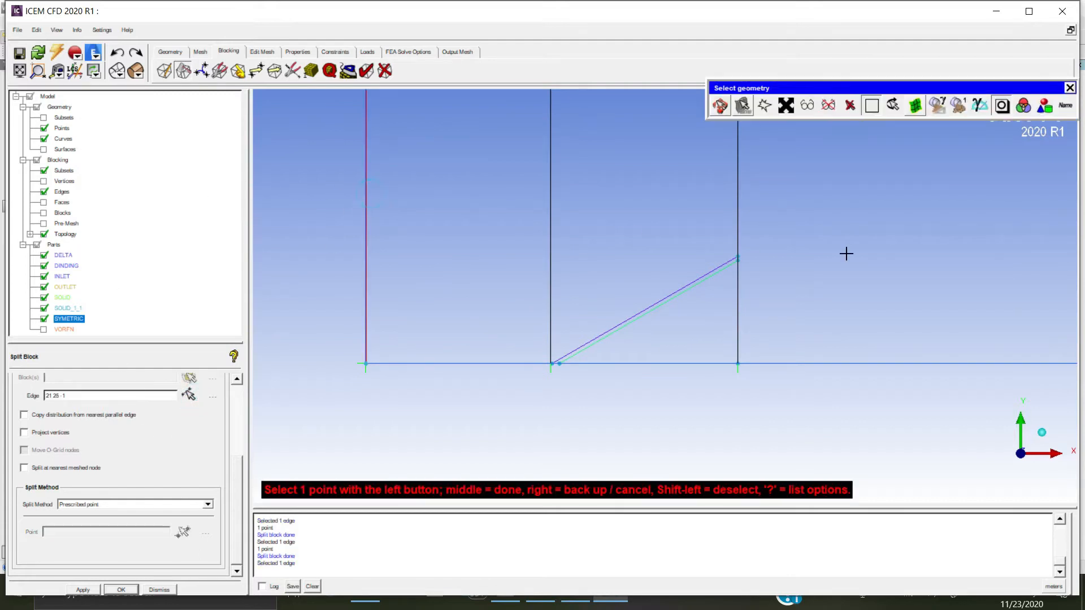
left_click(737, 256)
right_click(776, 255)
- Display the blocks after the spanwise split, inspect them around the wing, and hide them again
scroll(806, 296, "down", 2)
scroll(806, 296, "down", 1)
left_click_drag(756, 332, 810, 43)
scroll(641, 317, "down", 3)
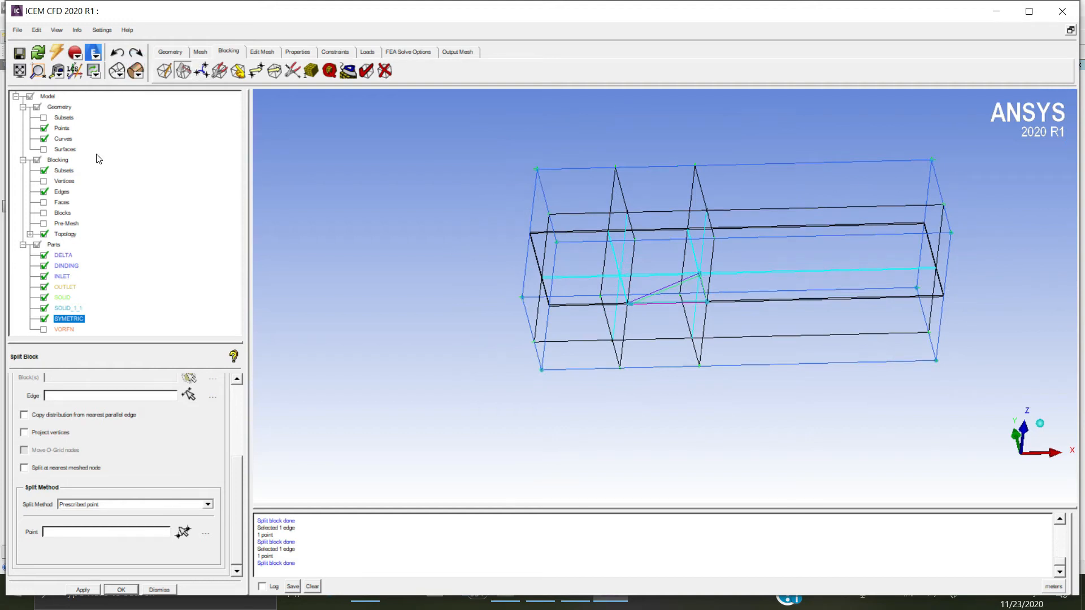
left_click(45, 213)
mouse_move(663, 266)
left_mouse_down()
mouse_move(650, 279)
mouse_move(665, 286)
mouse_move(668, 275)
left_mouse_up()
scroll(668, 274, "down", 1)
scroll(665, 278, "up", 2)
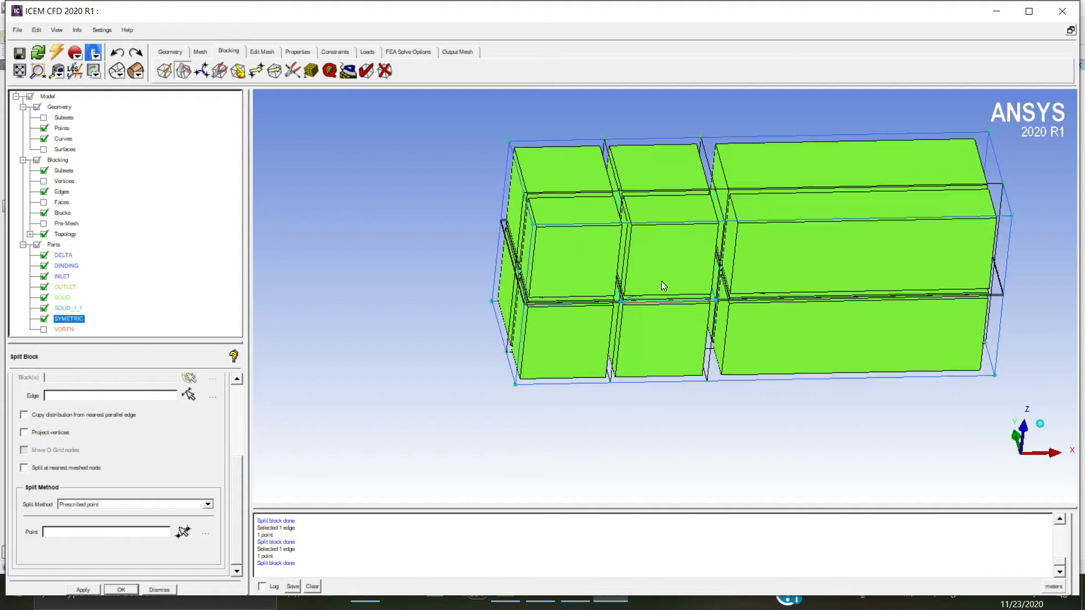
scroll(662, 280, "up", 3)
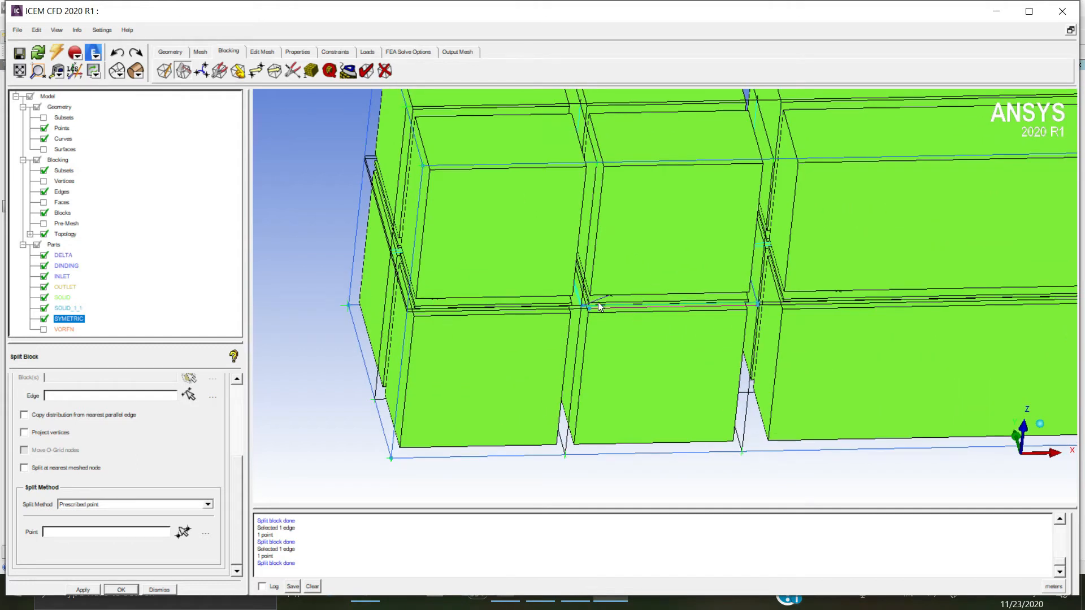
left_click_drag(651, 294, 630, 228)
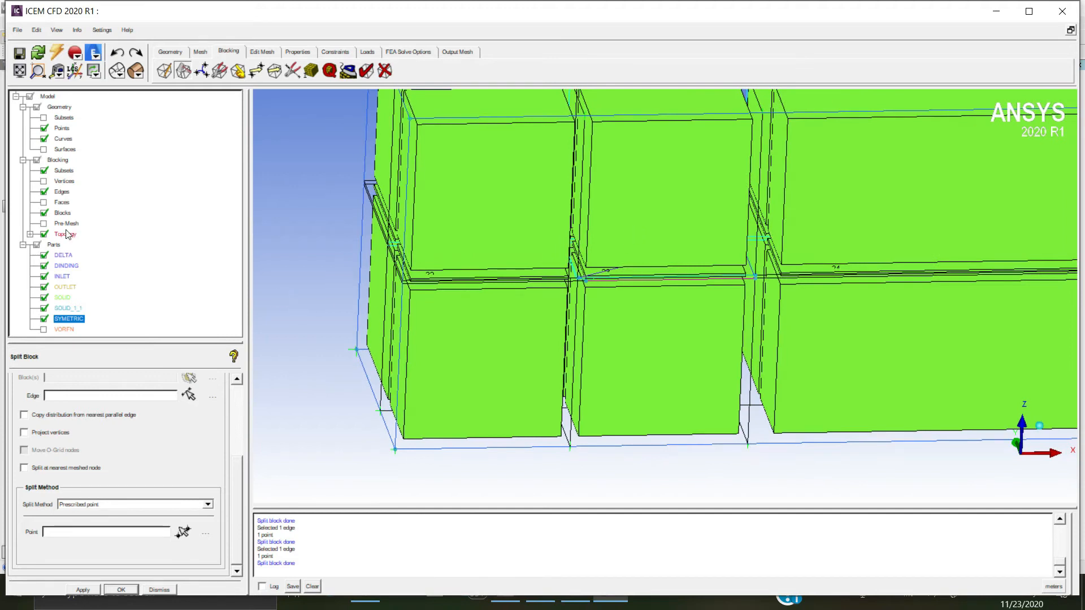
left_click(44, 213)
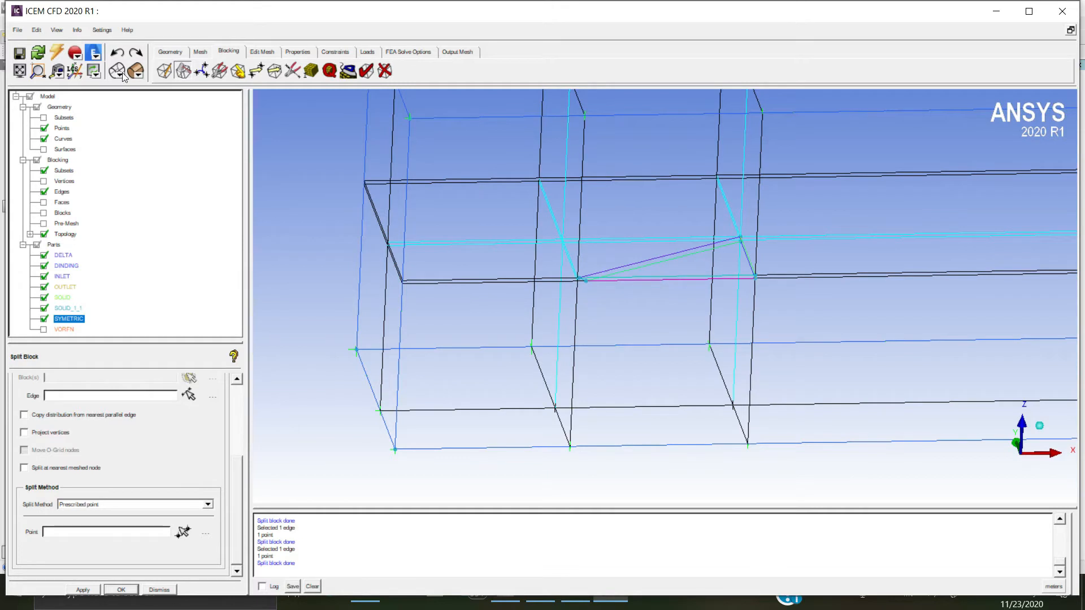
- Examine the blocking edges around the wing's front tip and along its swept leading edge
left_click_drag(703, 250, 676, 291)
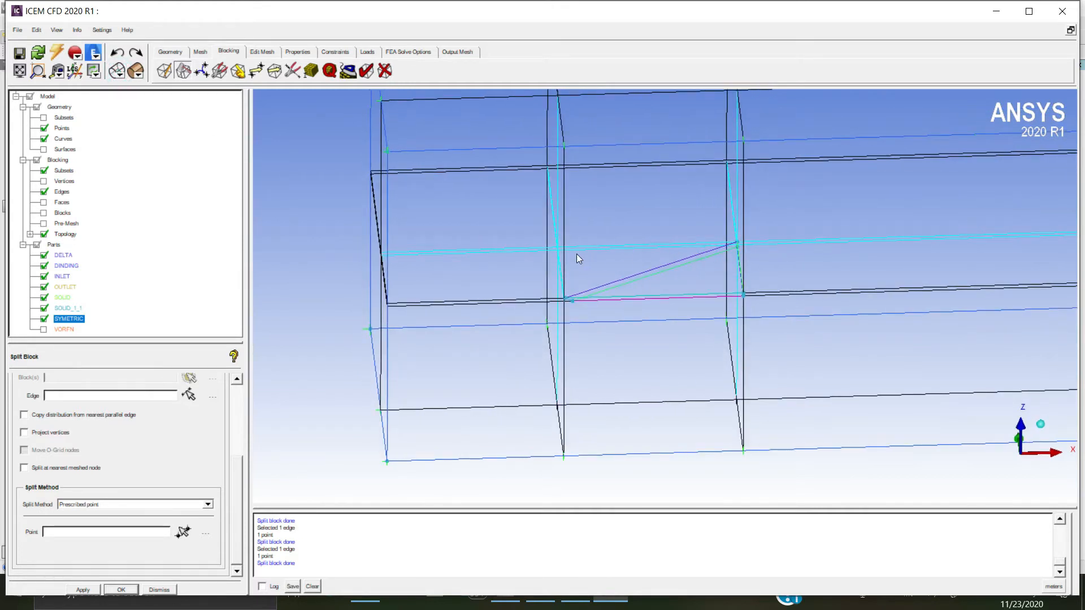
right_click_drag(756, 254, 723, 285)
scroll(638, 265, "up", 5)
middle_click_drag(639, 266, 858, 274)
scroll(731, 277, "up", 2)
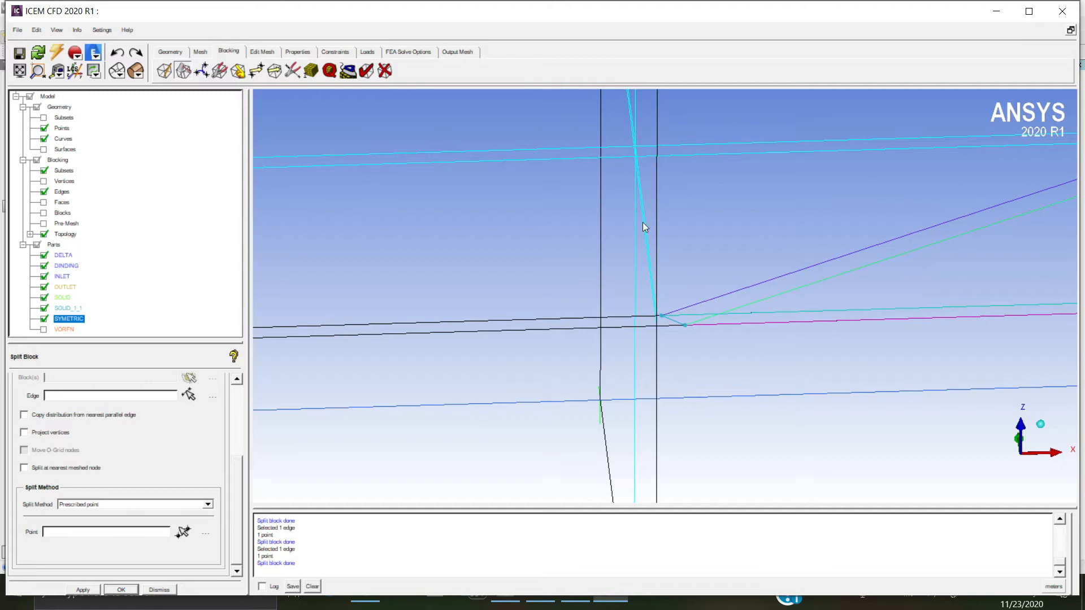
scroll(678, 257, "down", 2)
left_click_drag(682, 246, 701, 485)
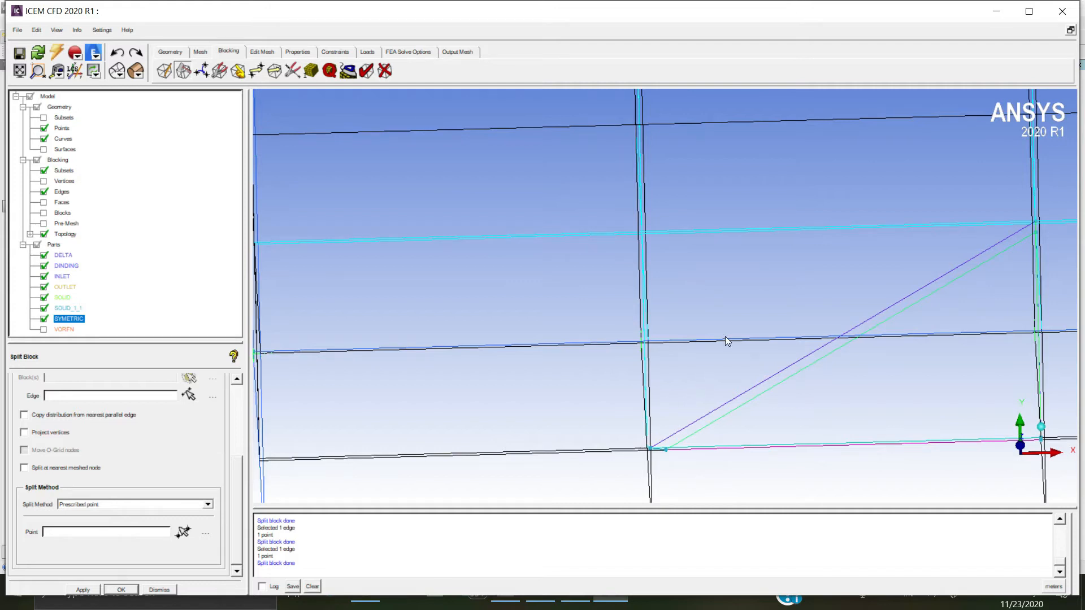
middle_click_drag(726, 340, 758, 257)
left_click_drag(823, 432, 774, 459)
right_click_drag(700, 306, 680, 205)
middle_click_drag(712, 193, 723, 240)
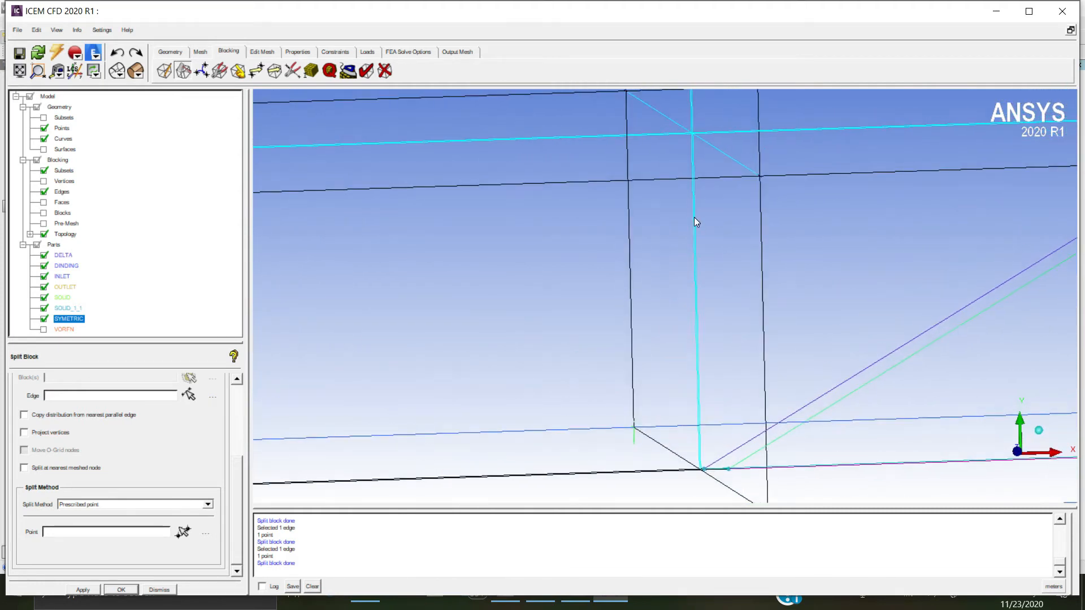
right_click_drag(732, 334, 732, 304)
scroll(731, 305, "down", 3)
left_click_drag(730, 309, 714, 291)
scroll(713, 301, "up", 2)
scroll(713, 301, "down", 2)
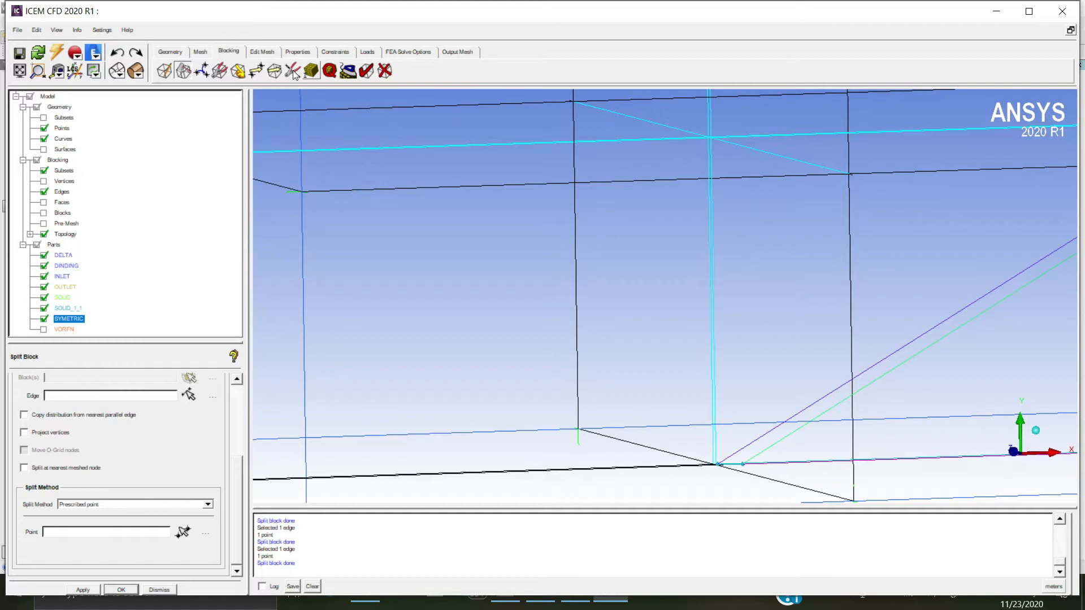
- Start Collapse Blocks and choose the spanwise edge at the wing's front tip as the collapse direction
left_click(201, 71)
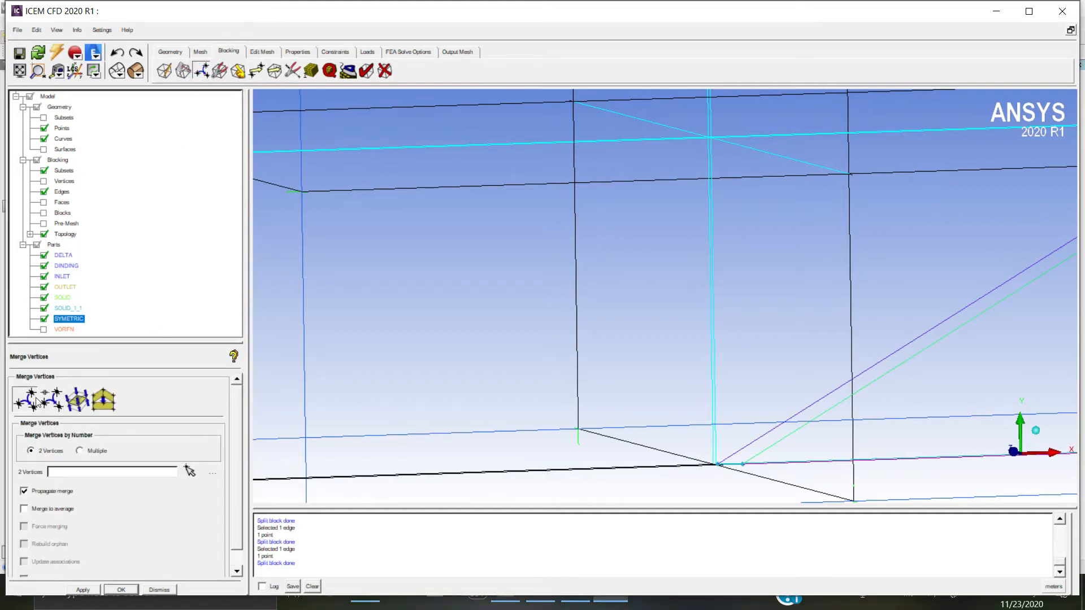
left_click(78, 400)
scroll(744, 258, "down", 2)
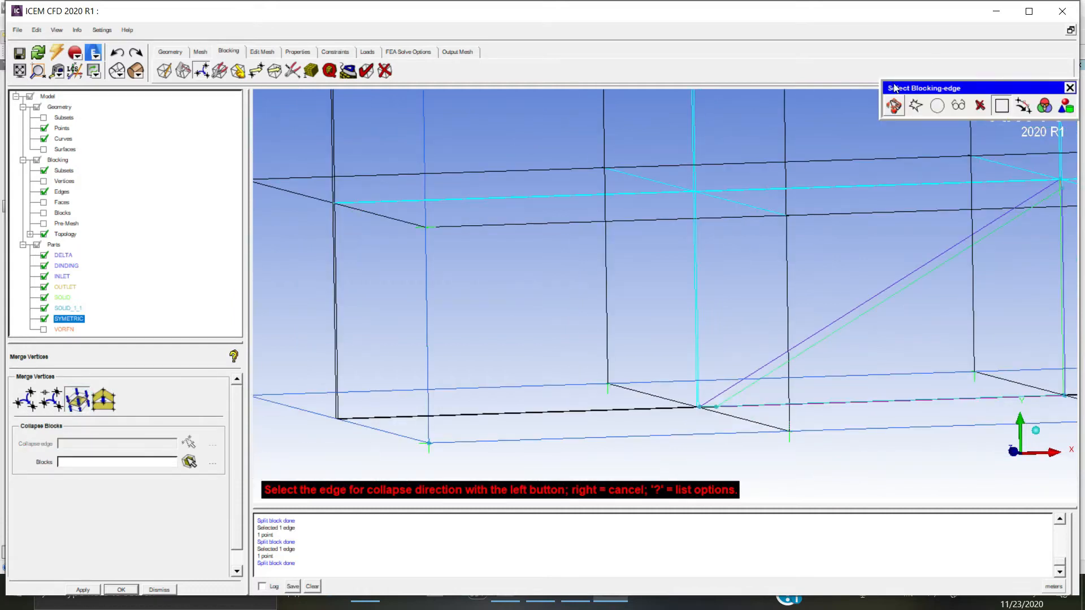
left_click(893, 108)
left_click_drag(820, 259, 826, 280)
scroll(778, 261, "up", 2)
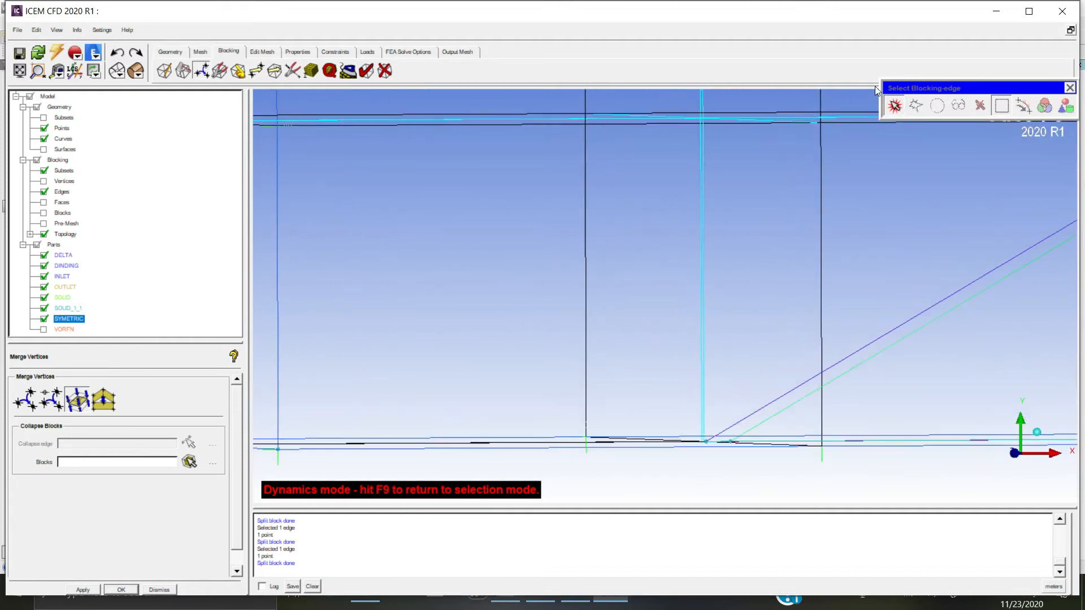
left_click(894, 106)
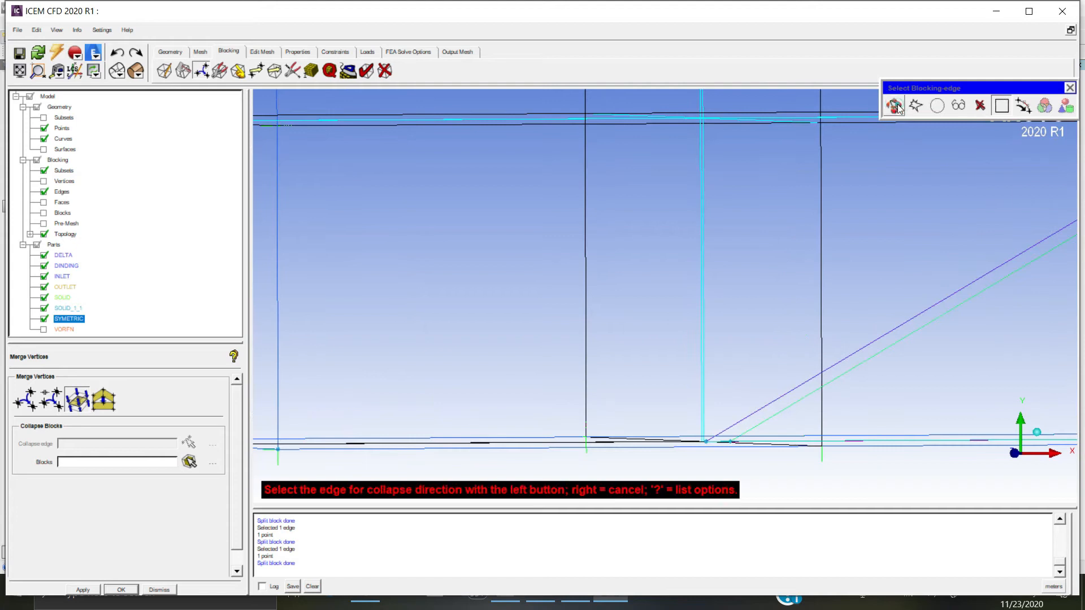
left_click(701, 199)
- Collapse block 32, the thin block between the inlet and the wing's front tip, along the chosen spanwise edge
scroll(721, 212, "down", 2)
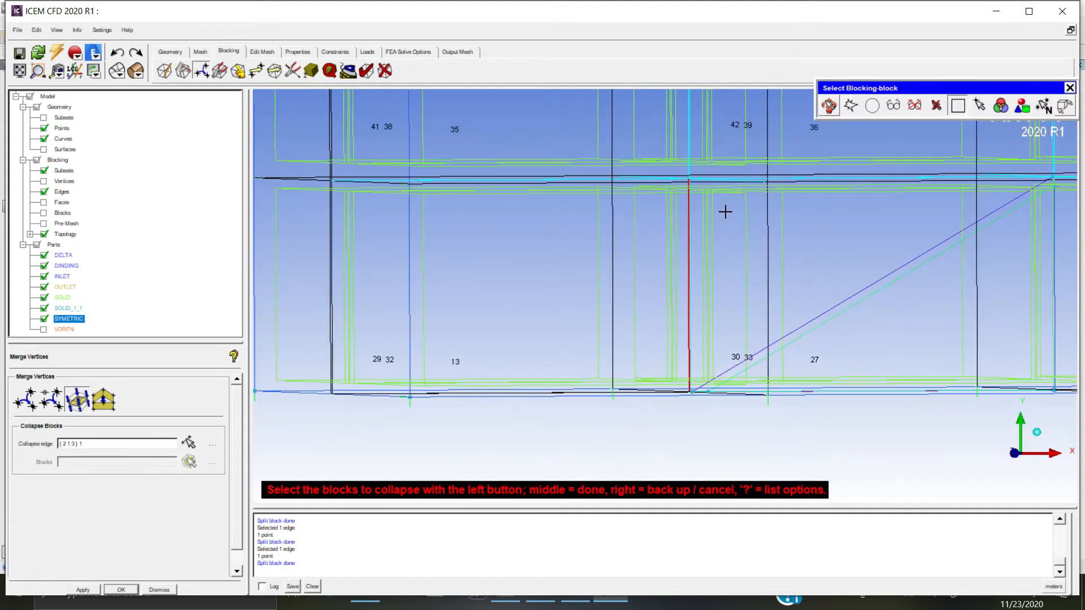
left_click(829, 106)
left_click_drag(734, 290, 650, 216)
scroll(680, 248, "up", 3)
left_click_drag(695, 252, 683, 218)
scroll(683, 221, "up", 3)
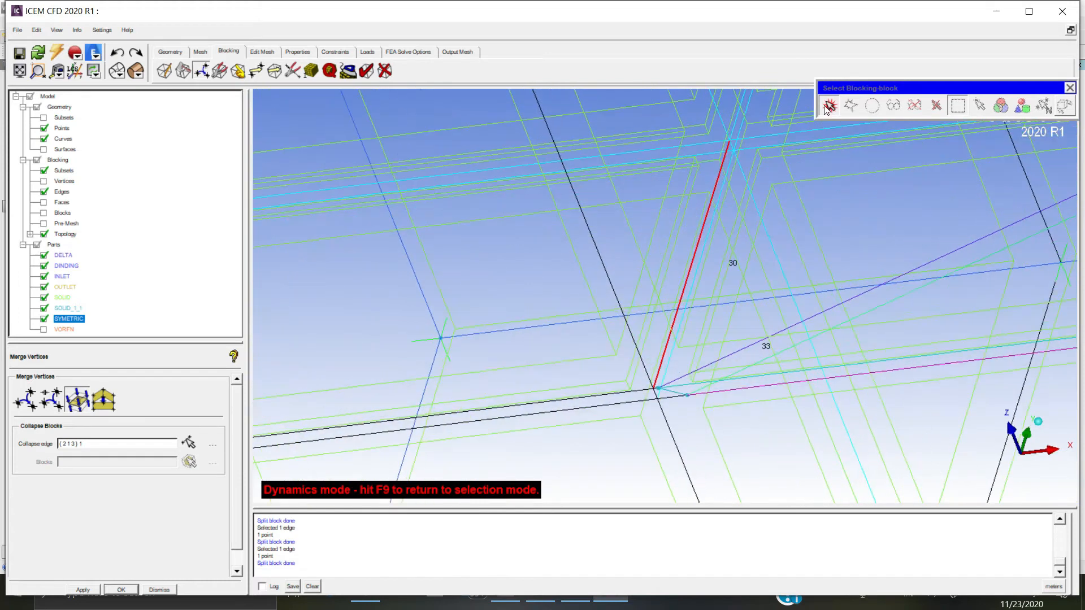
key("F9")
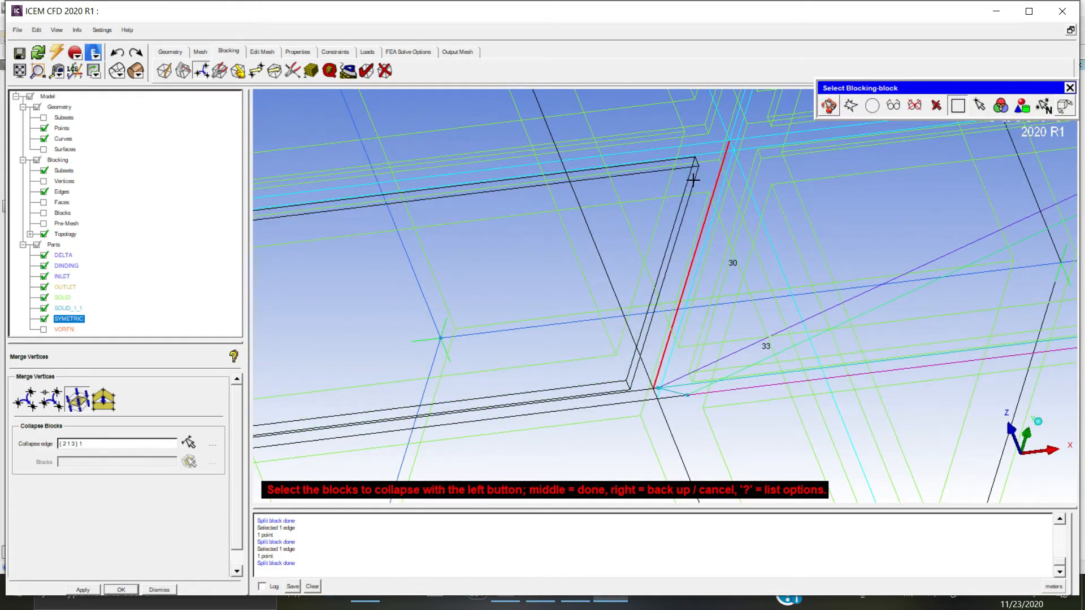
scroll(695, 219, "down", 3)
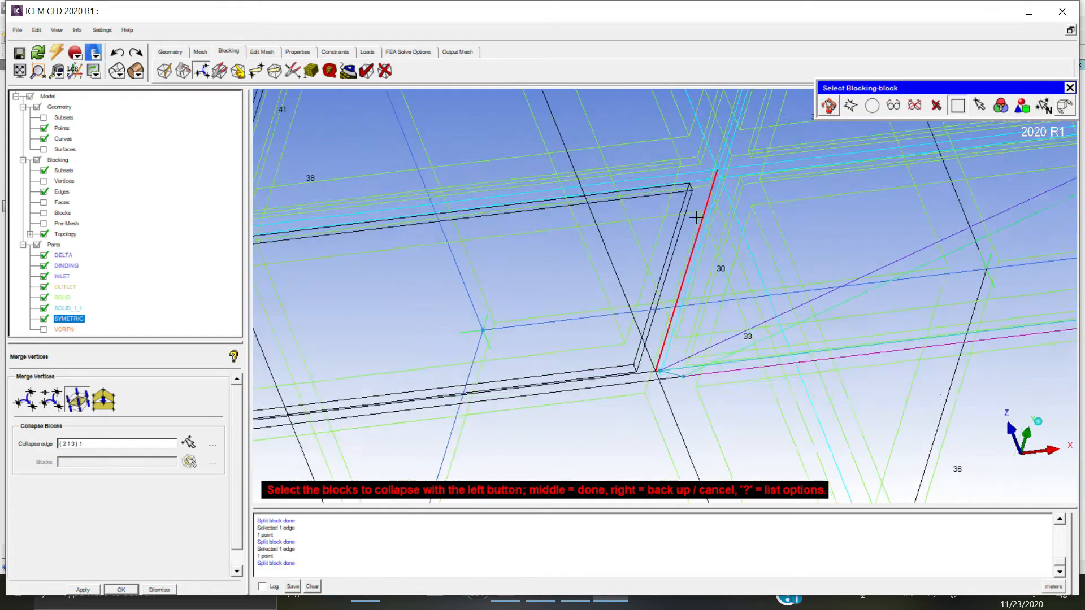
left_click(828, 105)
mouse_move(724, 266)
left_mouse_down()
mouse_move(798, 192)
mouse_move(814, 118)
mouse_move(858, 232)
mouse_move(709, 317)
mouse_move(819, 227)
mouse_move(794, 230)
mouse_move(715, 287)
mouse_move(788, 269)
mouse_move(719, 281)
mouse_move(758, 290)
mouse_move(741, 261)
left_mouse_up()
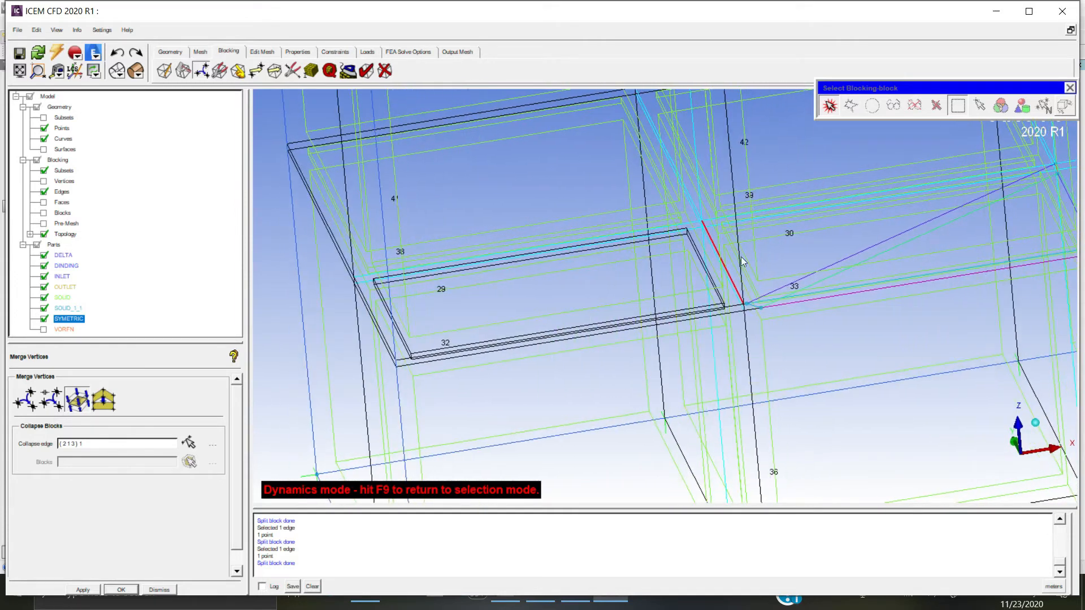
left_click(829, 111)
middle_click(742, 213)
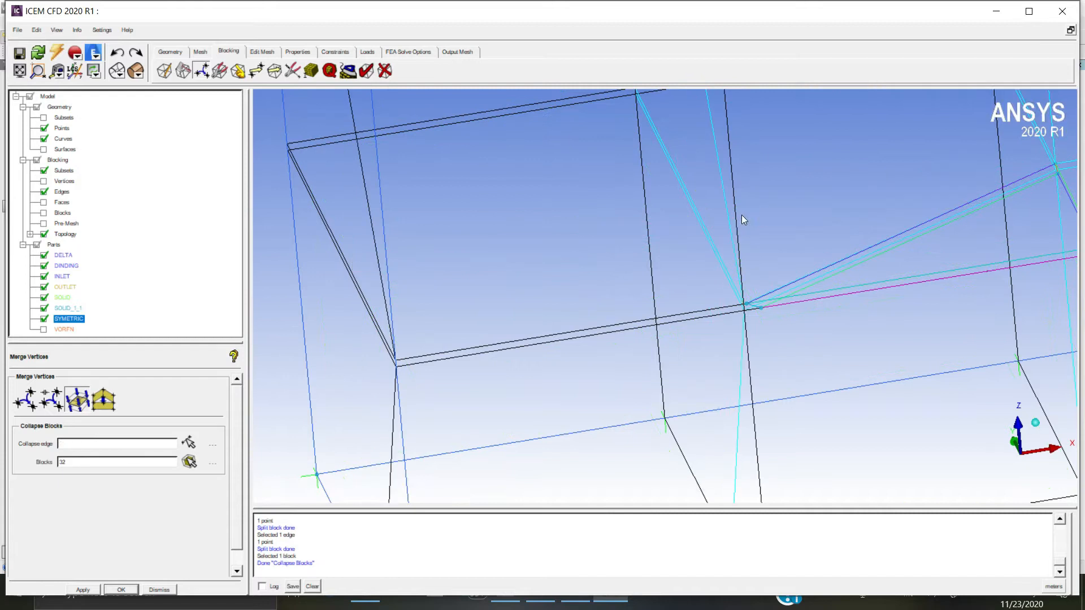
right_click(734, 226)
- Examine the collapsed blocking from several angles, especially the edges running from the inlet to the wing's front tip
scroll(696, 270, "down", 2)
scroll(697, 266, "down", 3)
mouse_move(707, 260)
left_mouse_down()
mouse_move(751, 324)
mouse_move(699, 265)
left_mouse_up()
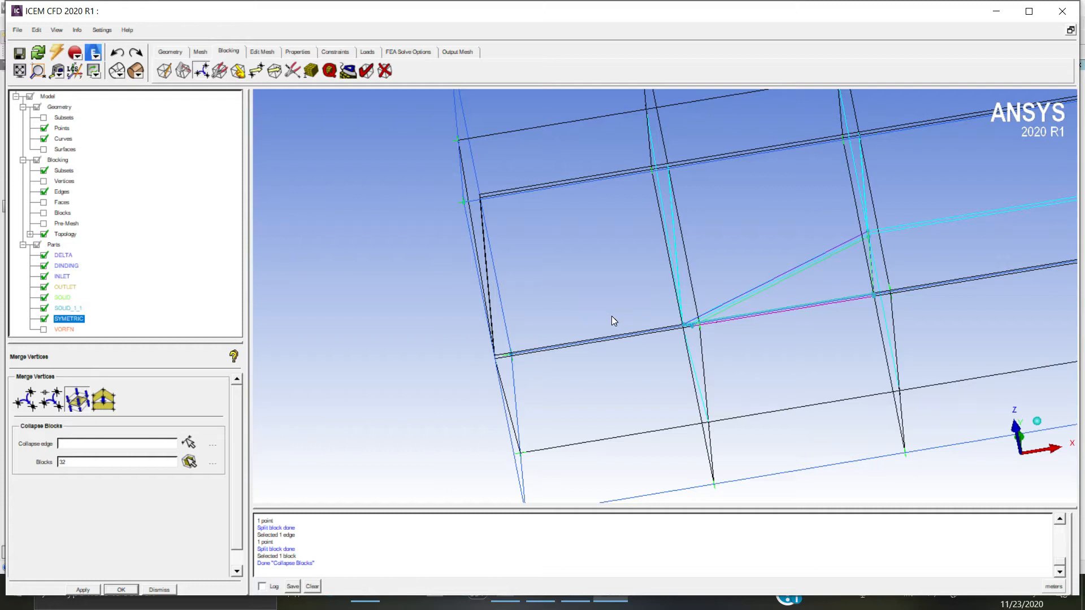
left_click_drag(728, 295, 809, 157)
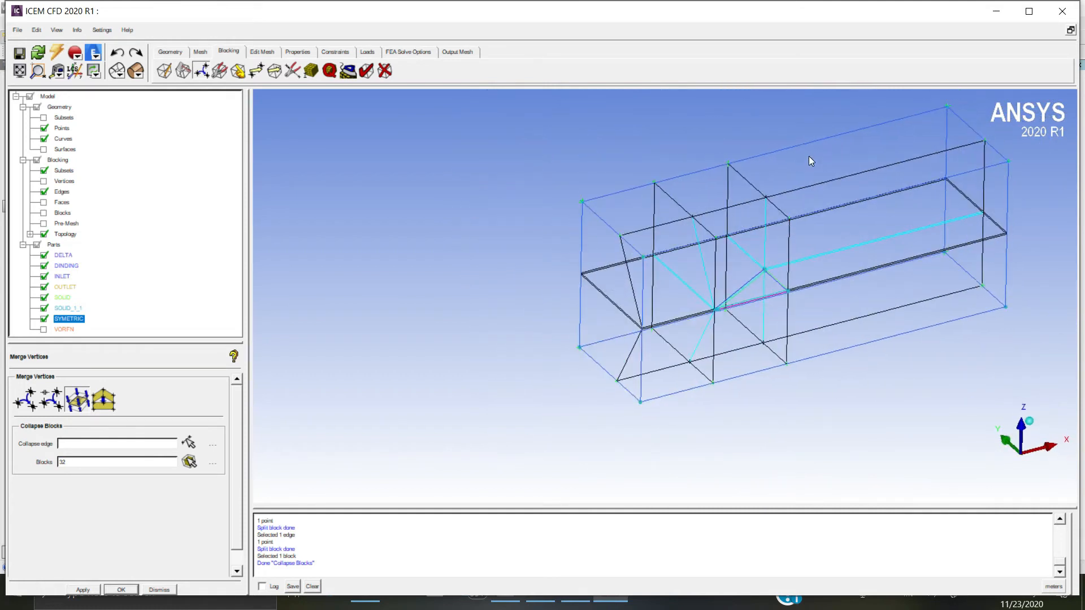
scroll(737, 251, "down", 1)
scroll(732, 253, "up", 2)
scroll(709, 257, "up", 2)
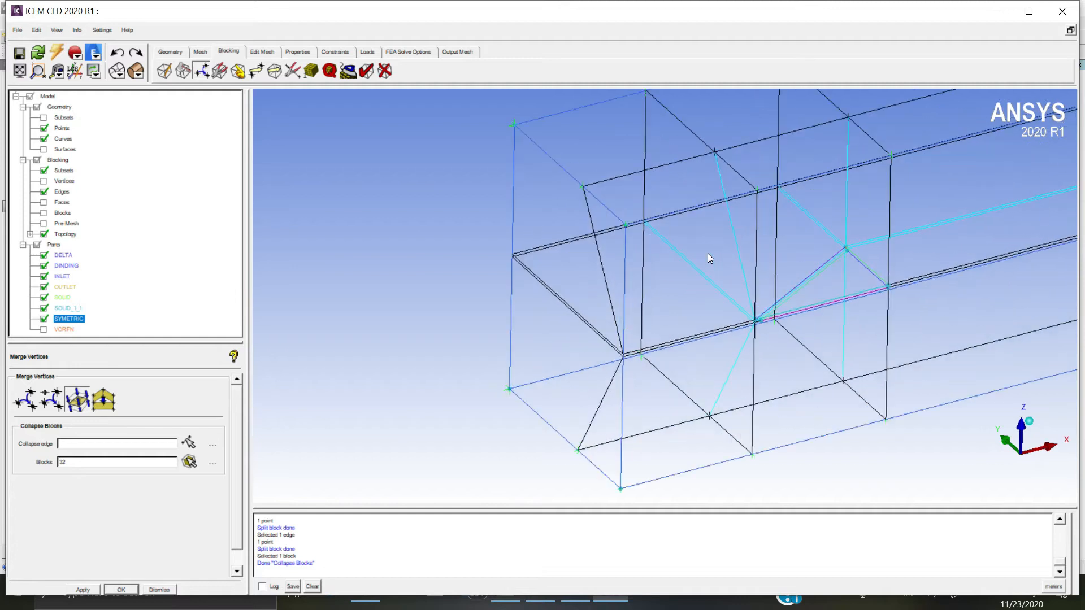
left_click_drag(747, 236, 757, 288)
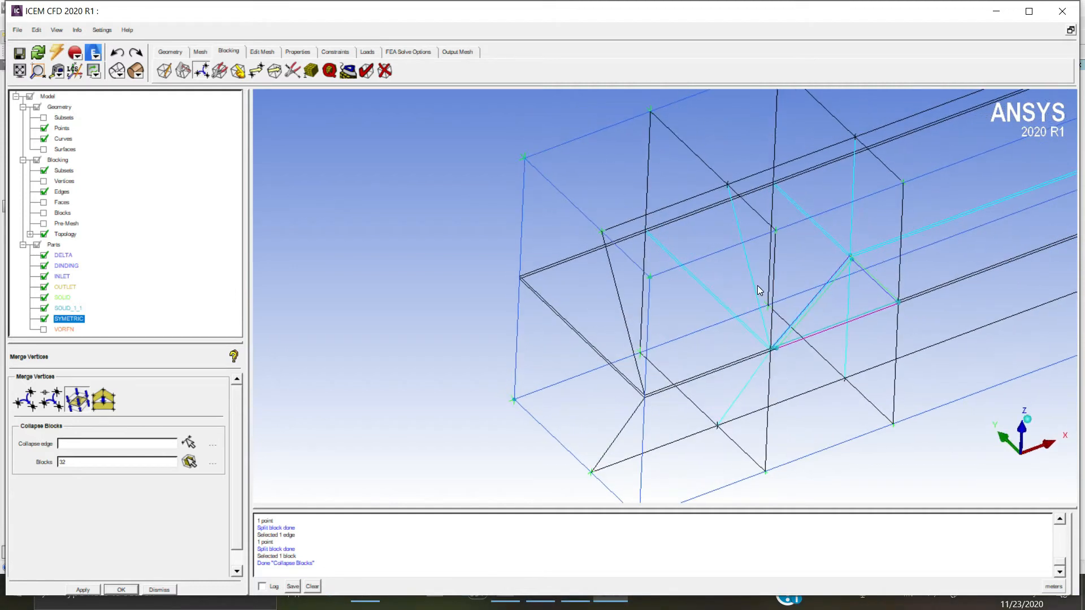
left_click_drag(775, 233, 699, 222)
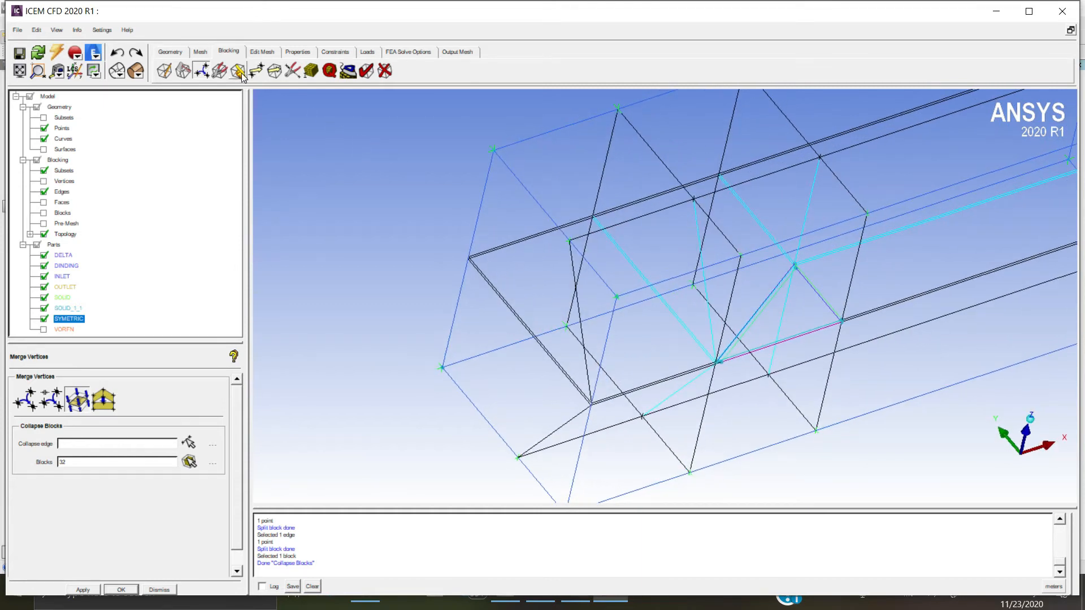
left_click_drag(738, 264, 729, 308)
mouse_move(756, 266)
left_mouse_down()
mouse_move(779, 317)
mouse_move(764, 189)
mouse_move(758, 266)
left_mouse_up()
left_click_drag(745, 215, 533, 208)
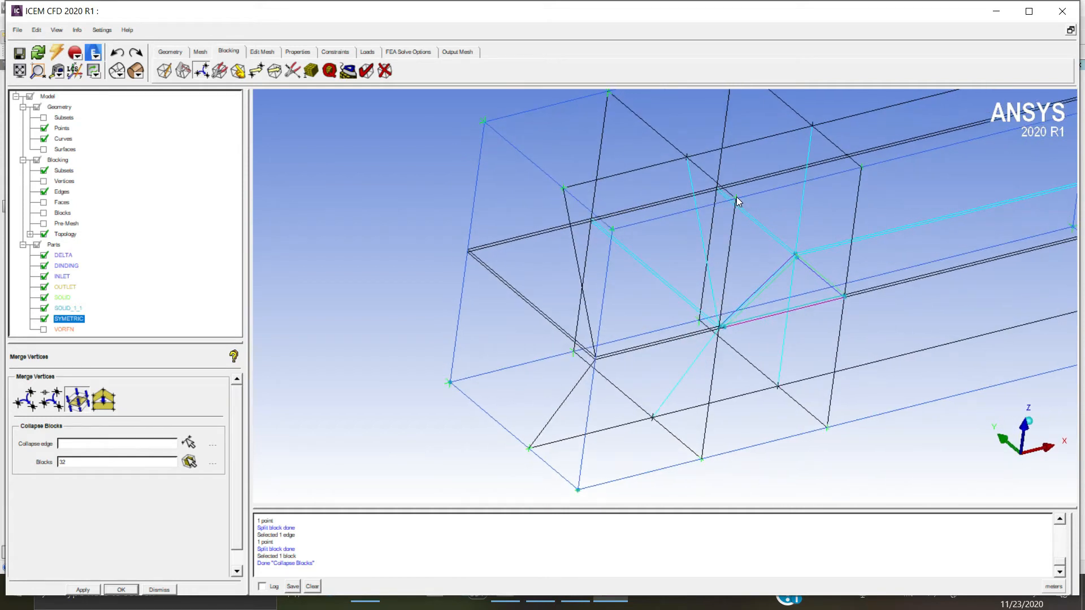
- Start Move Vertex with the Single method and fix movement in X and Z
left_click(256, 72)
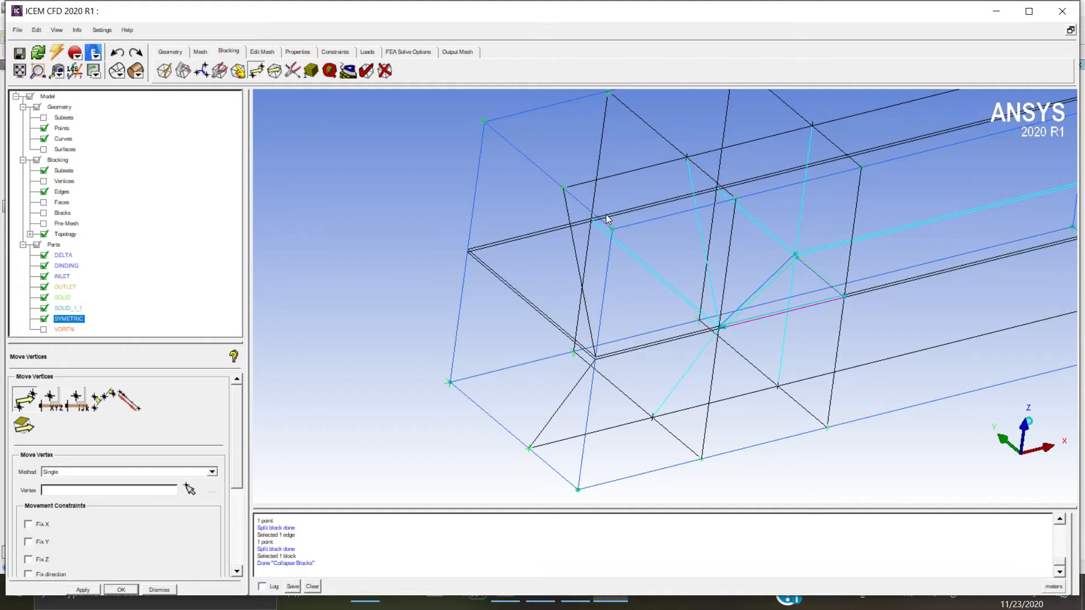
left_click_drag(709, 300, 694, 304)
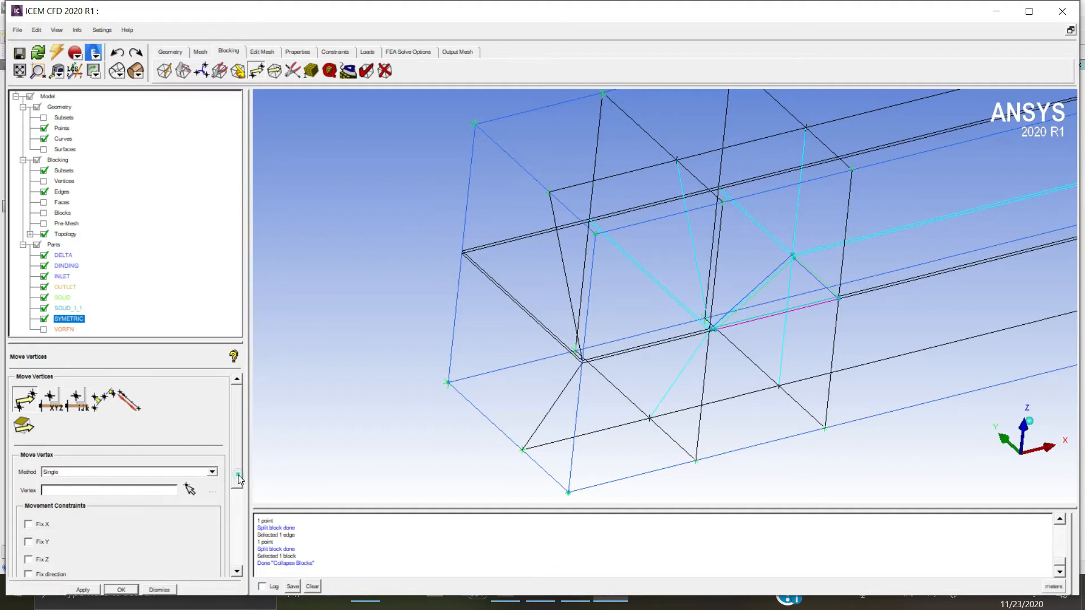
left_click_drag(239, 475, 113, 504)
left_click(28, 504)
left_click(28, 468)
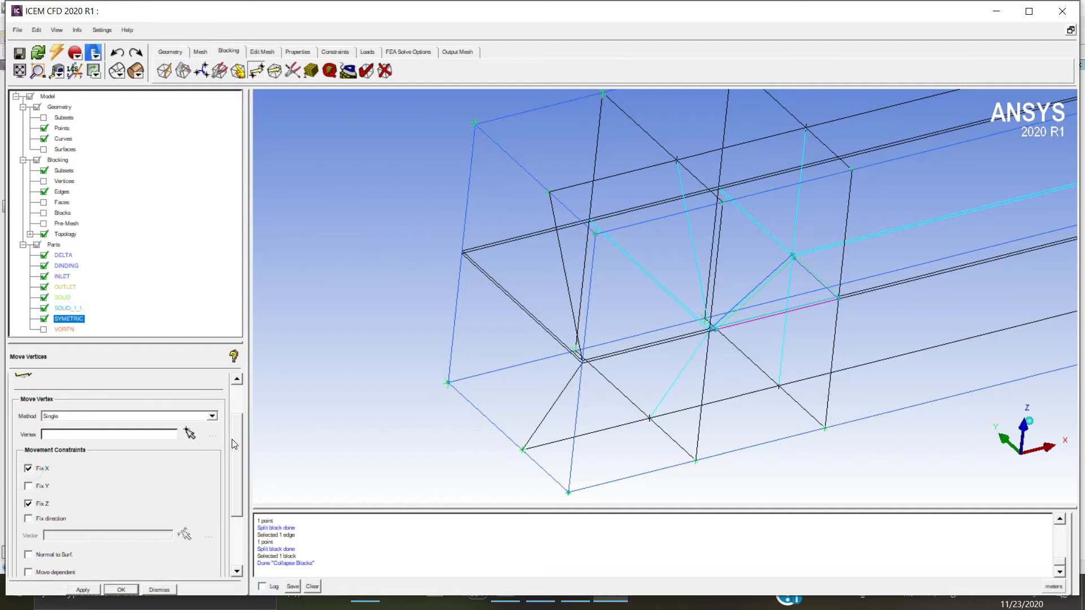
left_click_drag(232, 439, 236, 411)
left_click(190, 489)
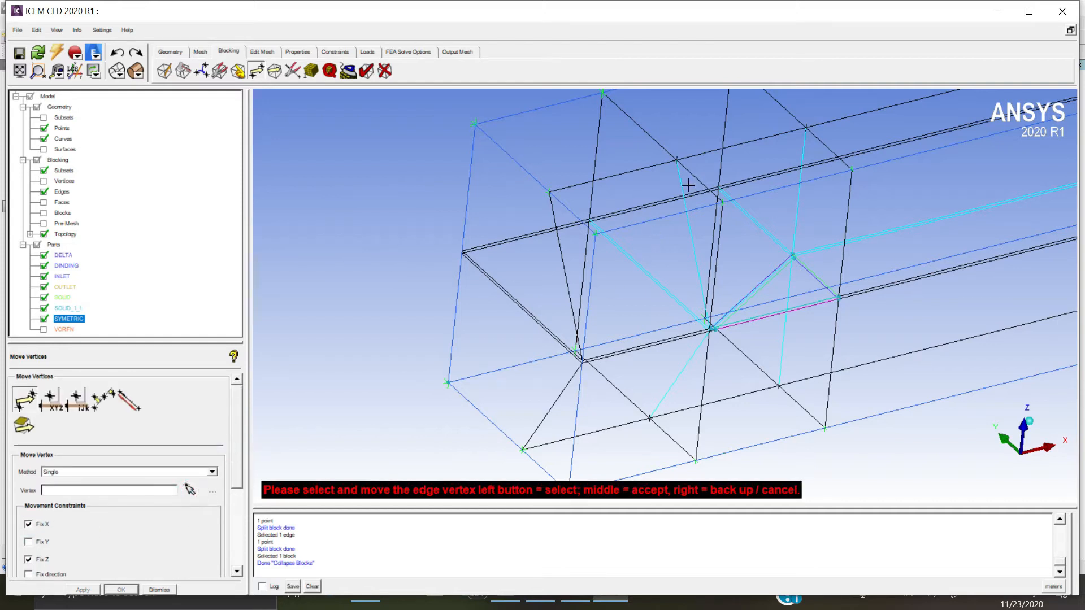
- Move the upper-face vertices at the wing's front tip section and at the inlet along Y, close to the symmetry plane
left_click_drag(680, 164, 701, 182)
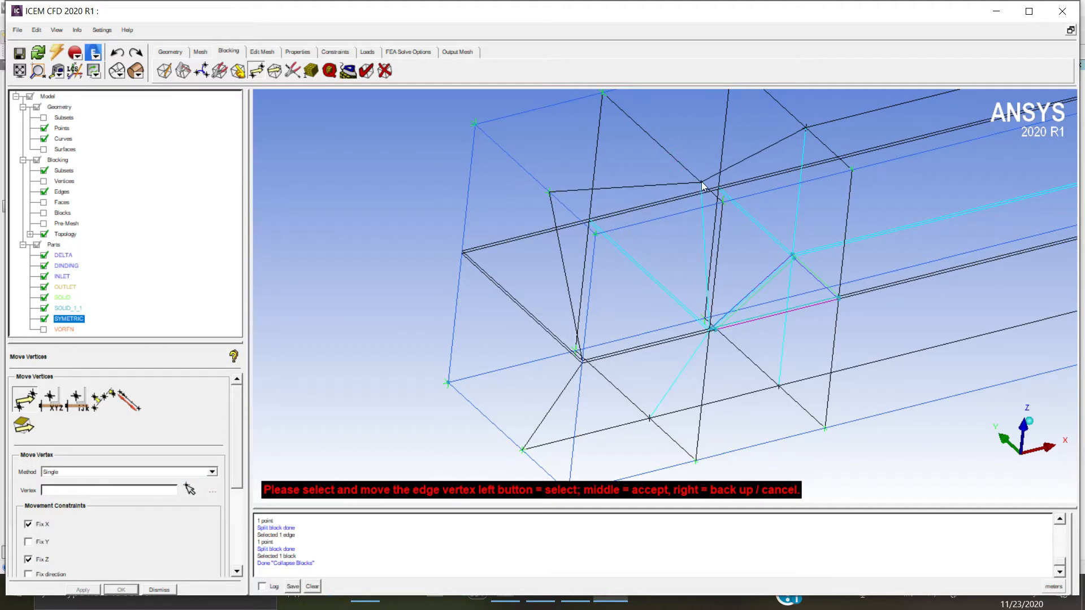
scroll(734, 195, "down", 3)
middle_click(739, 203)
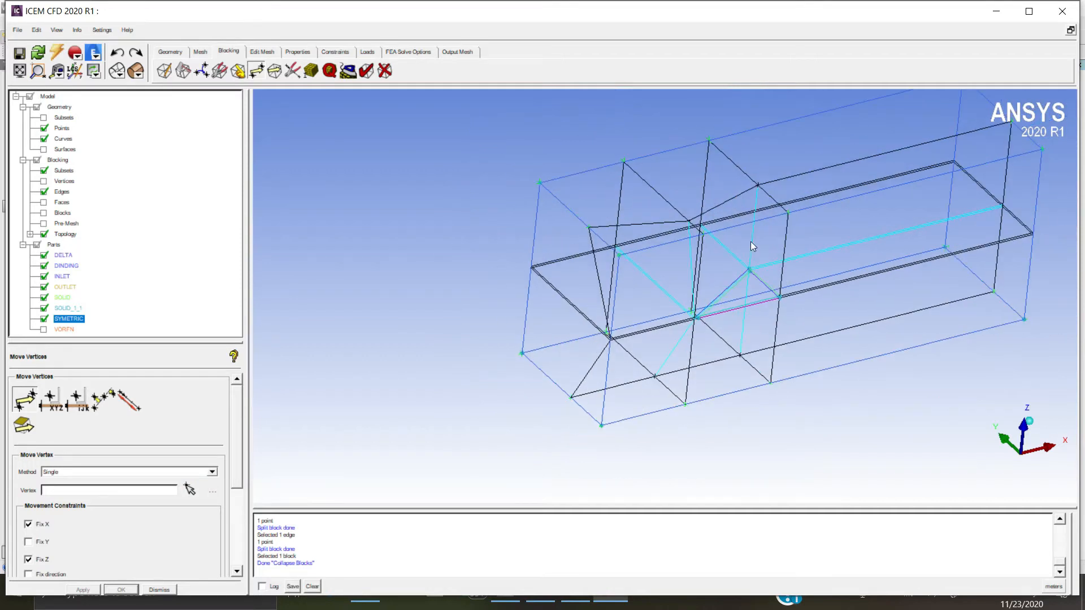
left_click_drag(741, 235, 764, 331)
scroll(707, 283, "up", 5)
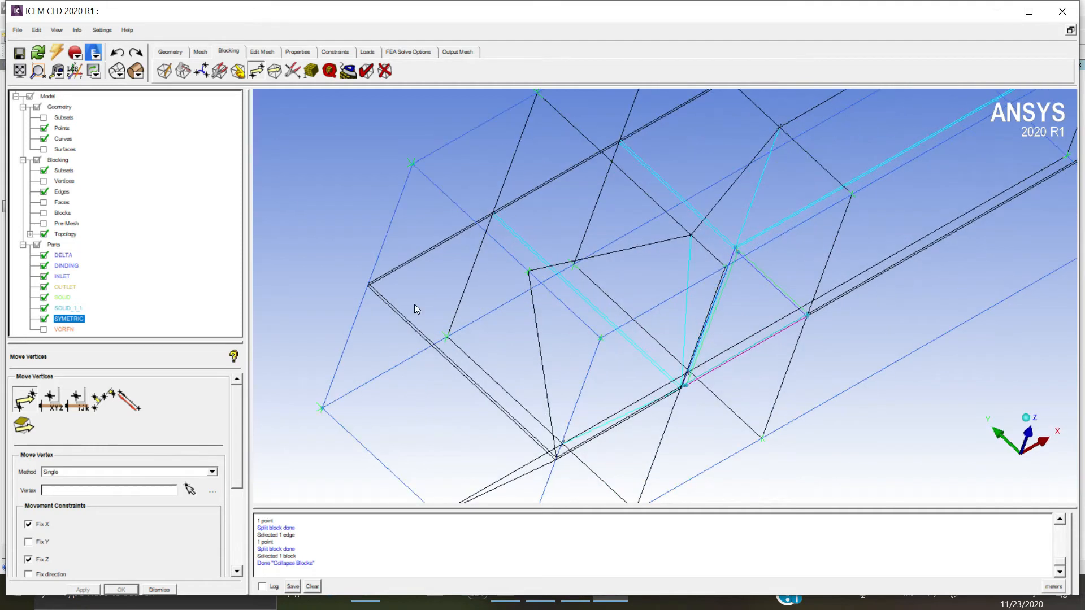
left_click(190, 489)
left_click_drag(691, 236, 716, 269)
scroll(733, 266, "up", 5)
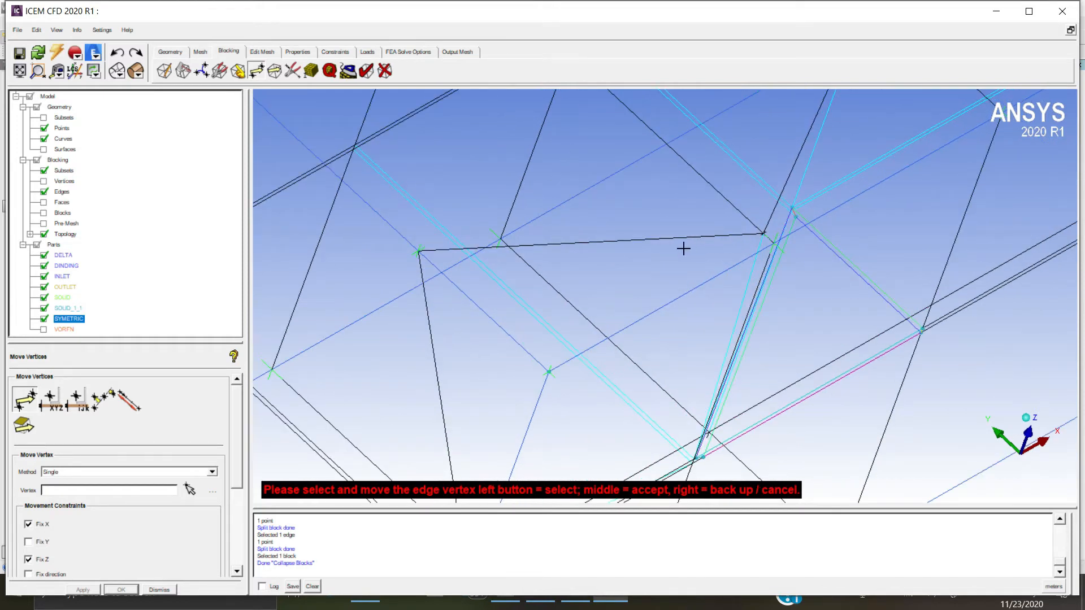
left_click_drag(418, 254, 528, 373)
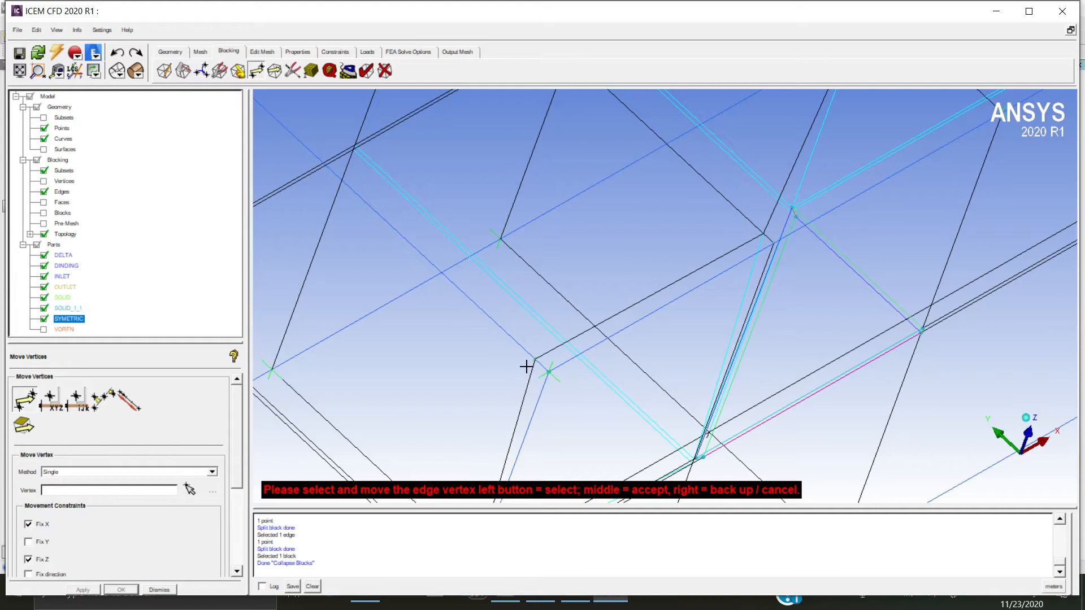
middle_click(620, 360)
- Move the lower-face vertices at the wing's front tip section and at the inlet along Y, close to the symmetry plane
scroll(613, 343, "down", 6)
mouse_move(611, 386)
left_mouse_down()
mouse_move(558, 327)
mouse_move(575, 347)
mouse_move(508, 378)
mouse_move(538, 358)
mouse_move(554, 372)
mouse_move(525, 472)
mouse_move(569, 400)
mouse_move(639, 470)
mouse_move(630, 331)
mouse_move(668, 280)
mouse_move(715, 254)
left_mouse_up()
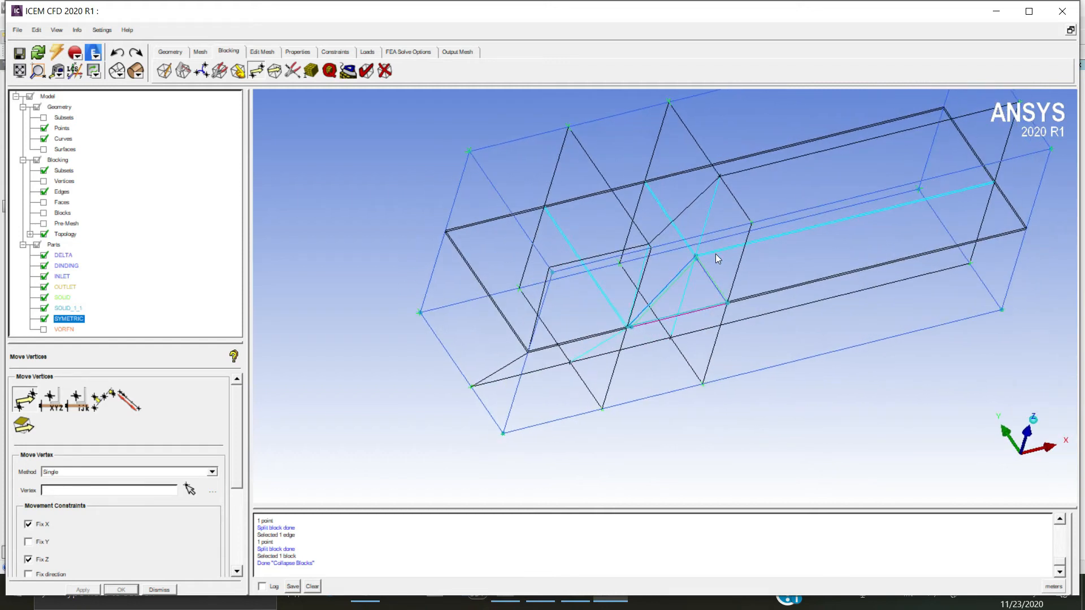
left_click_drag(566, 325, 570, 199)
right_click_drag(553, 355, 555, 283)
left_click_drag(585, 281, 601, 343)
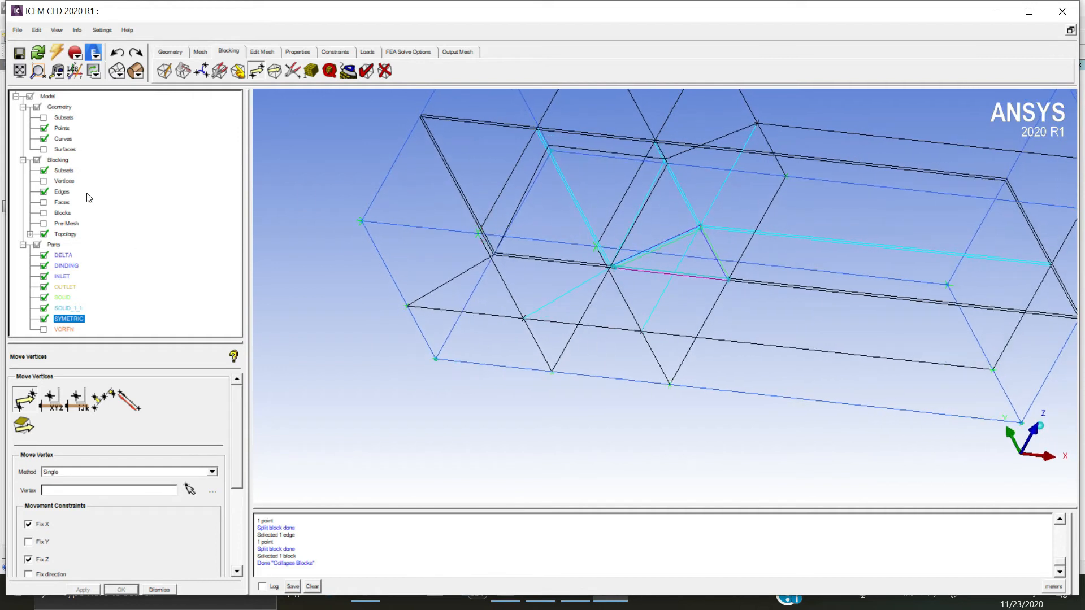
left_click(190, 489)
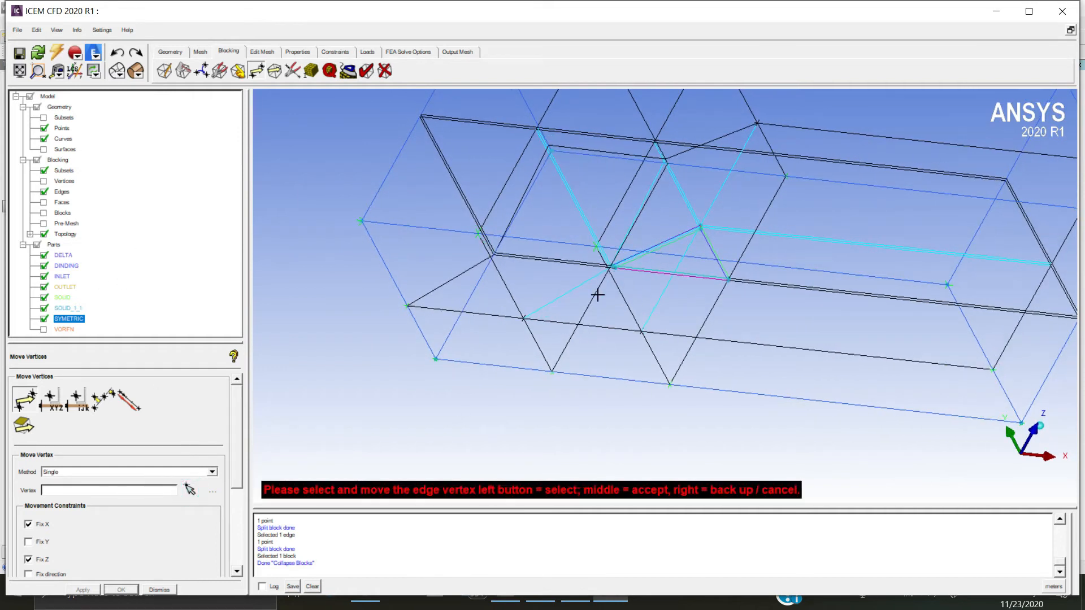
left_click_drag(524, 320, 550, 368)
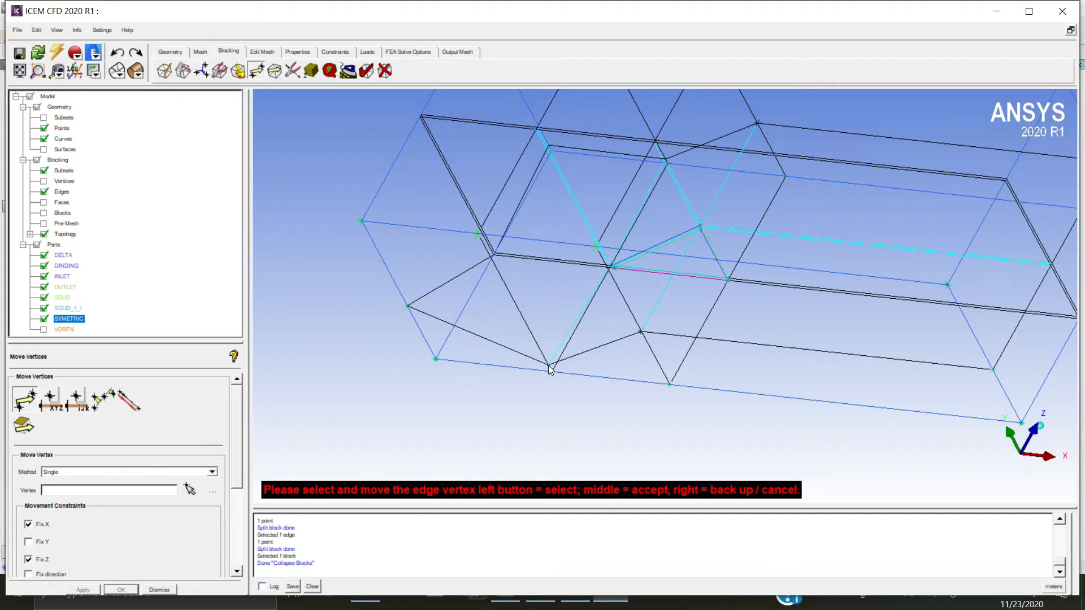
left_click_drag(408, 307, 426, 357)
middle_click(467, 358)
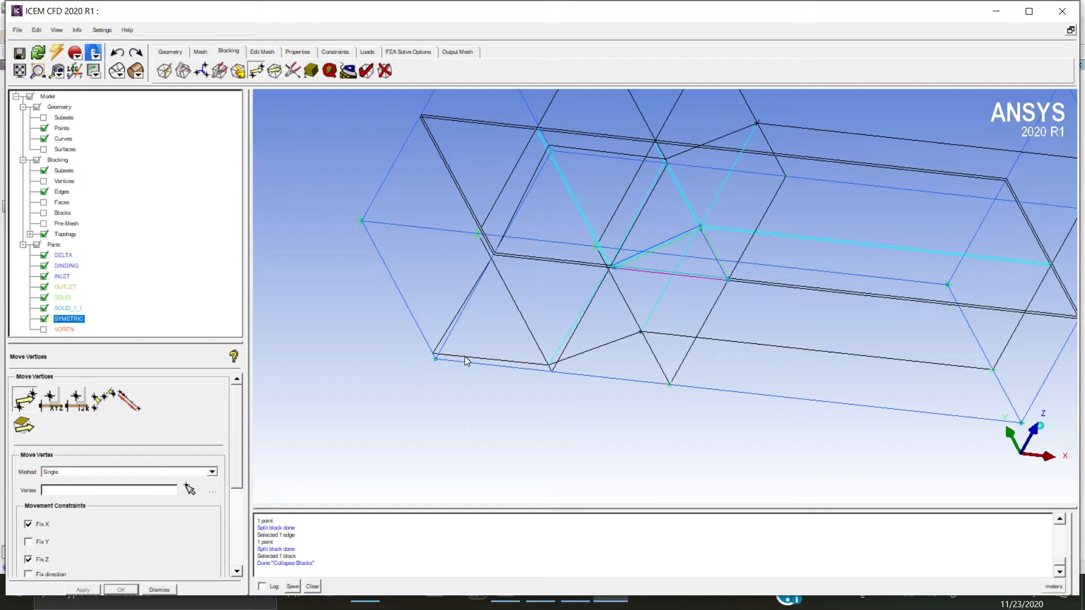
- Examine the moved vertices and the block edges around the inlet and the wing's front tip along the symmetry side
scroll(467, 357, "down", 3)
scroll(560, 273, "up", 5)
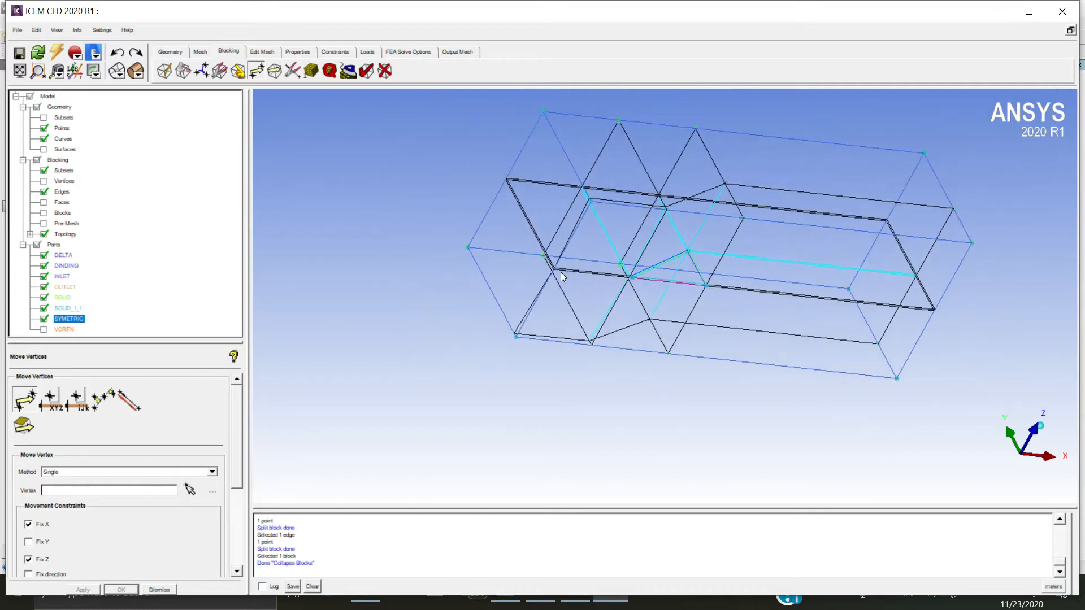
left_click_drag(572, 310, 477, 420)
scroll(497, 431, "down", 3)
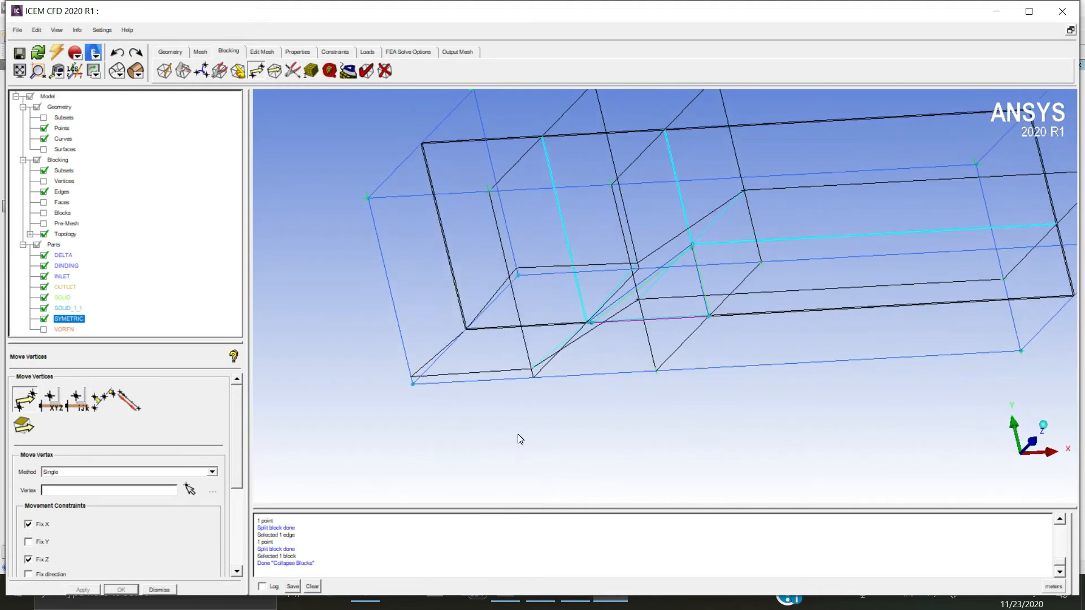
scroll(541, 338, "down", 2)
scroll(539, 332, "up", 5)
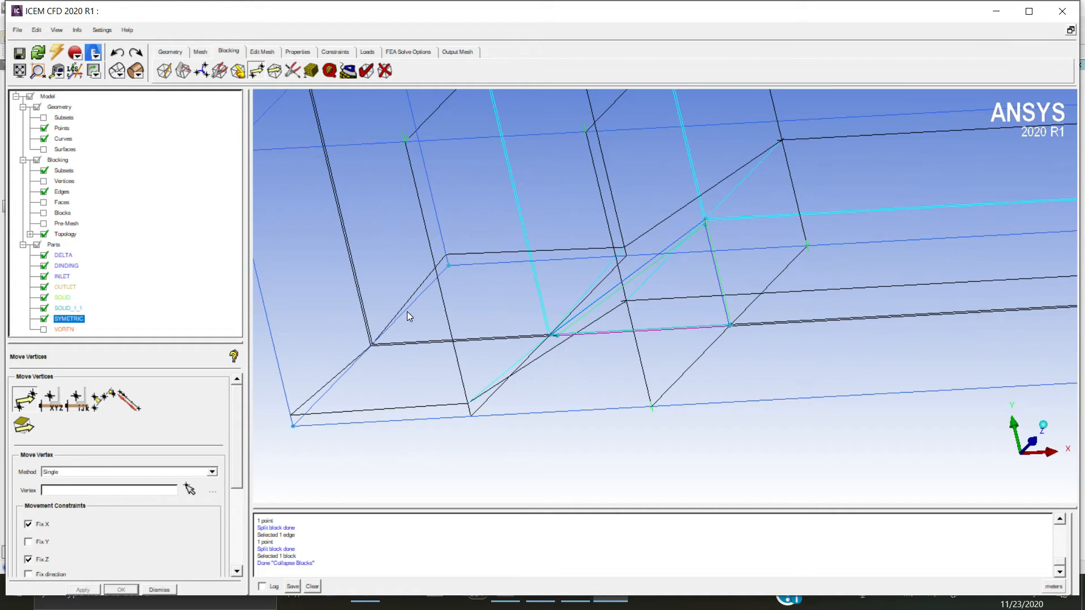
scroll(525, 231, "up", 3)
mouse_move(450, 228)
left_mouse_down()
mouse_move(425, 237)
mouse_move(435, 214)
left_mouse_up()
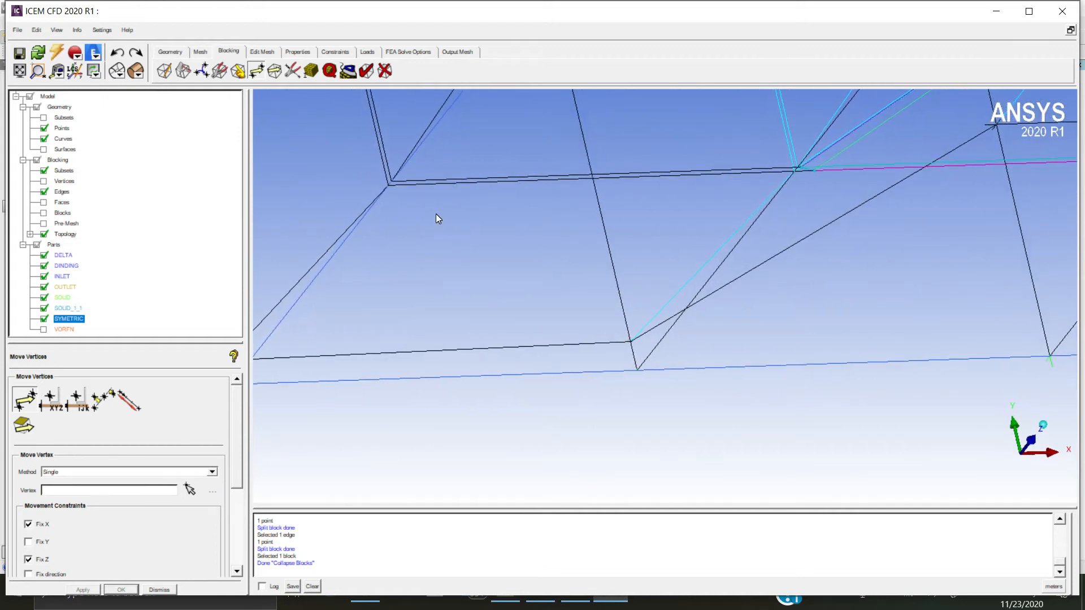
scroll(436, 214, "down", 5)
left_click_drag(723, 201, 648, 312)
left_click_drag(628, 315, 616, 222)
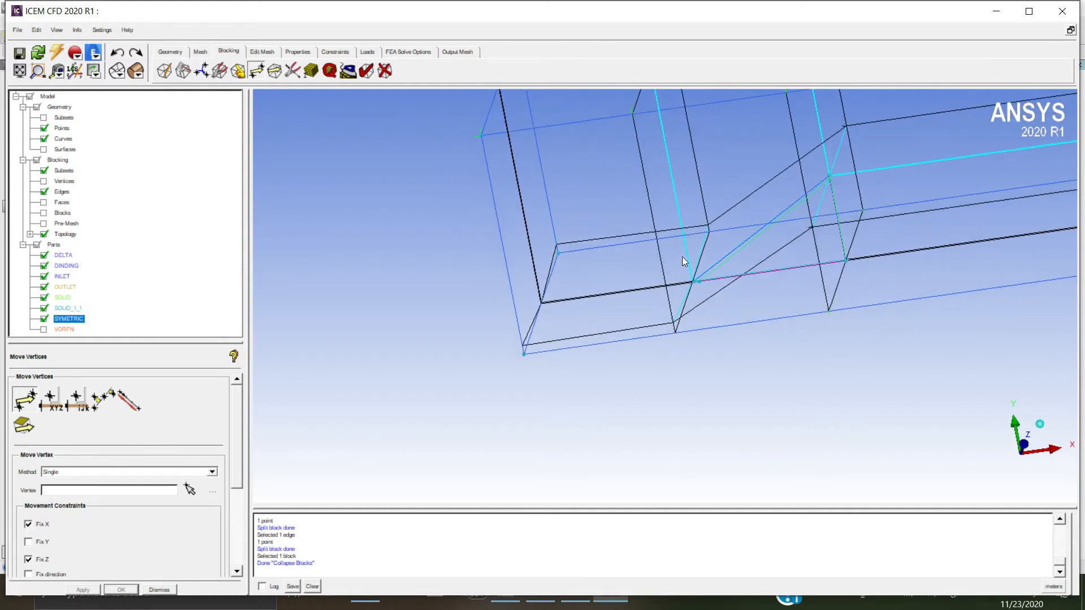
- Pull the upper-face vertices at the front tip section and the inlet along Y, partway back from the symmetry plane
left_click(190, 491)
left_click_drag(708, 226, 704, 168)
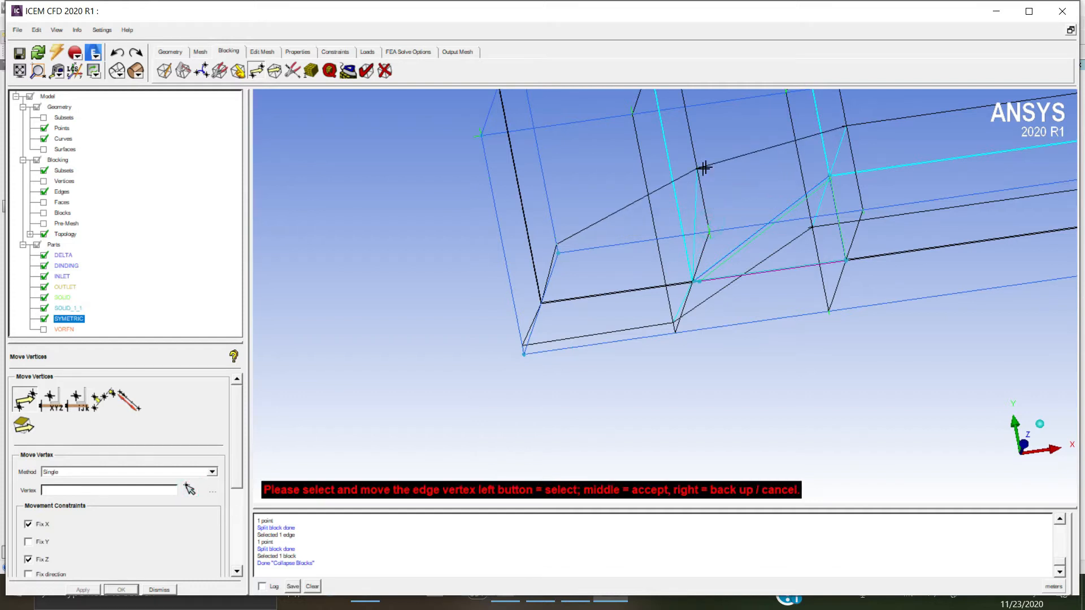
left_click_drag(563, 240, 562, 172)
middle_click(563, 171)
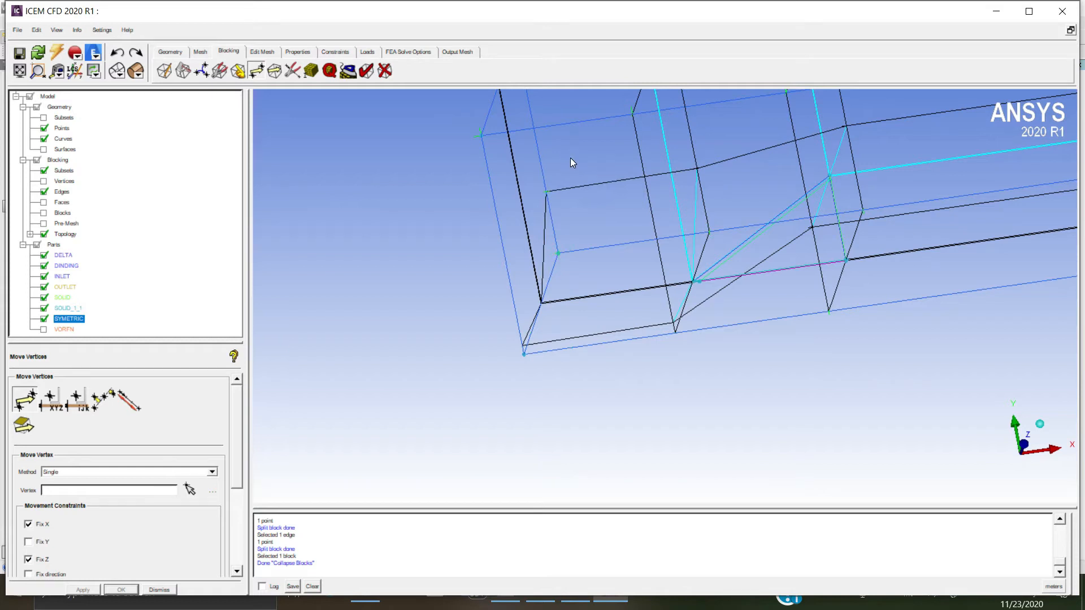
- Display the blocks as solids and inspect their shapes between the inlet and the wing
left_click(43, 213)
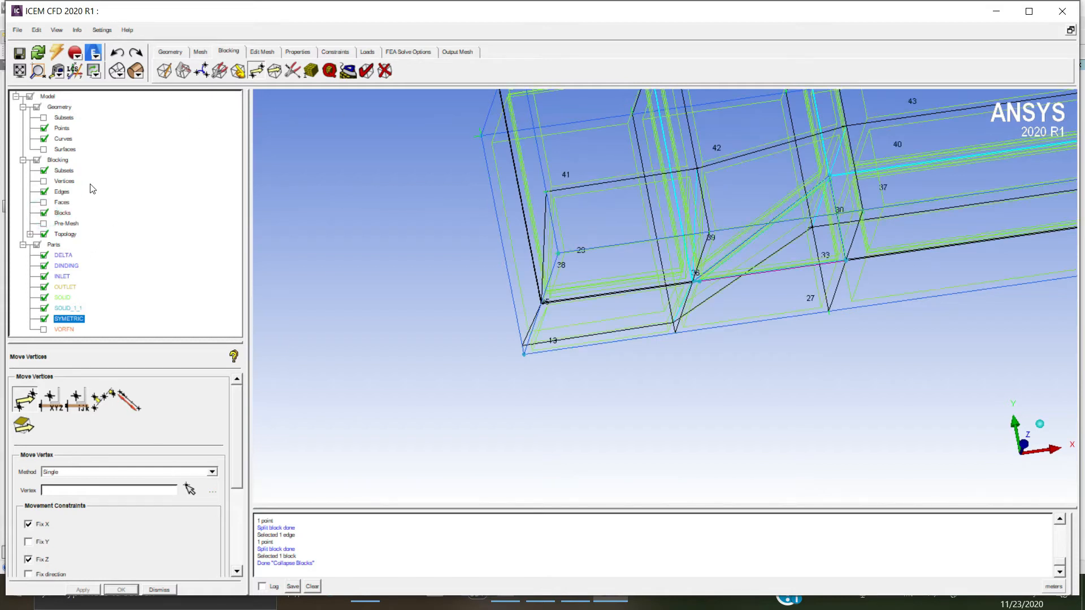
left_click(138, 70)
left_click_drag(709, 356, 641, 314)
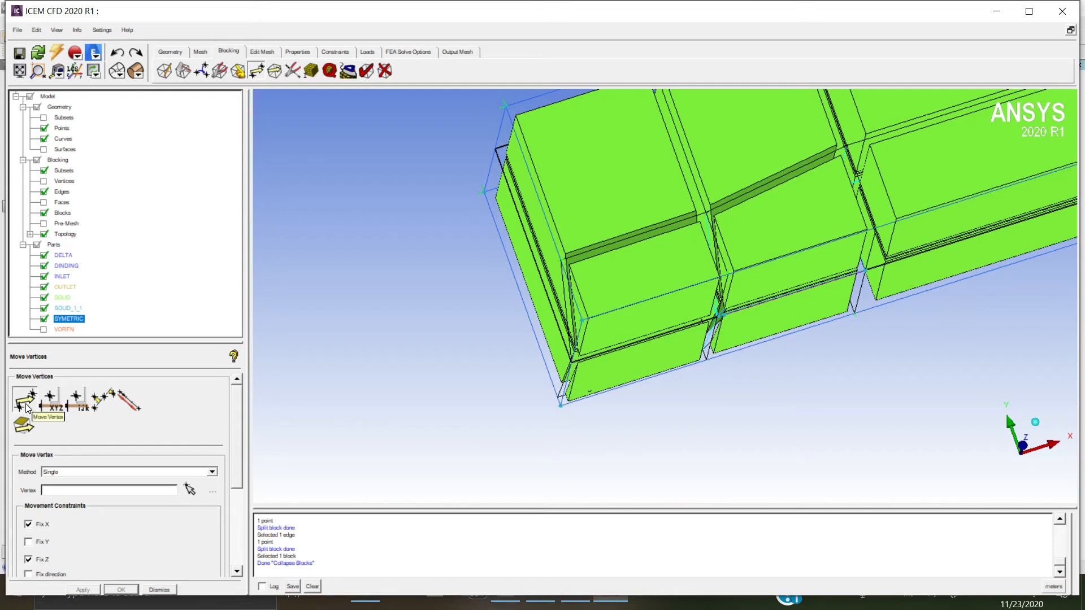
- Hide the solid blocks and move the lower-face vertices at the inlet and front tip section along Y, partway back from the symmetry plane
left_click(44, 213)
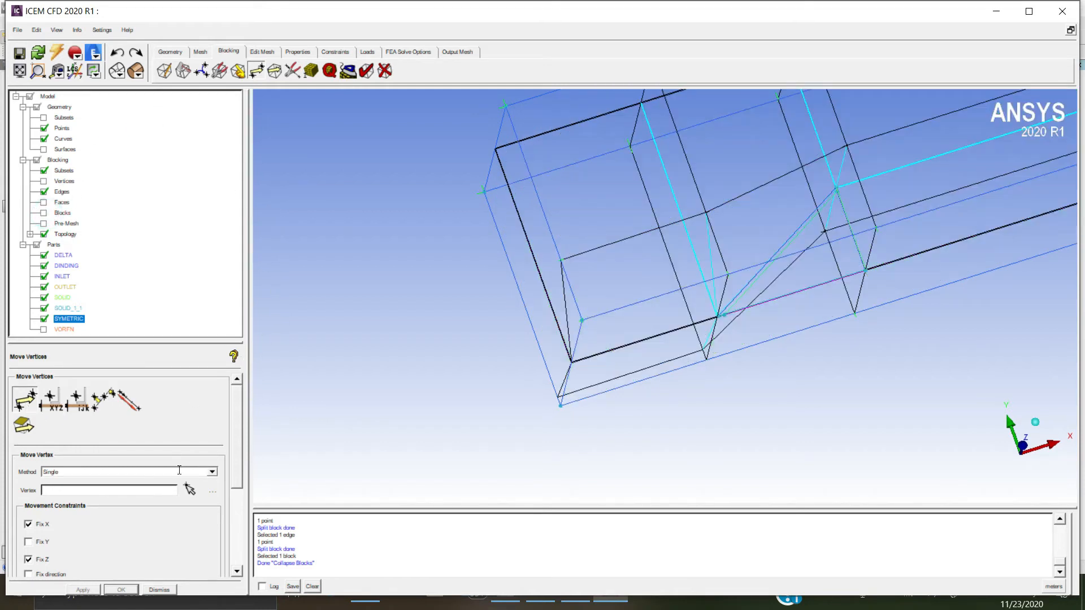
left_click(191, 489)
left_click_drag(559, 399, 540, 369)
left_click_drag(703, 347, 695, 317)
left_click_drag(547, 366, 545, 355)
middle_click(636, 392)
scroll(592, 391, "down", 2)
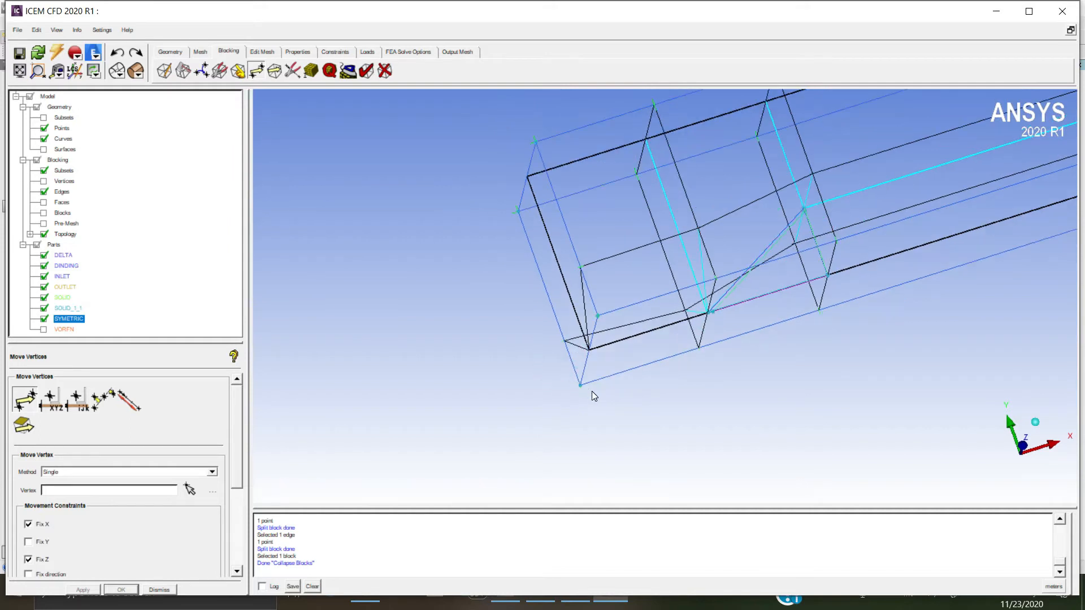
scroll(707, 306, "up", 2)
left_click_drag(710, 269, 723, 317)
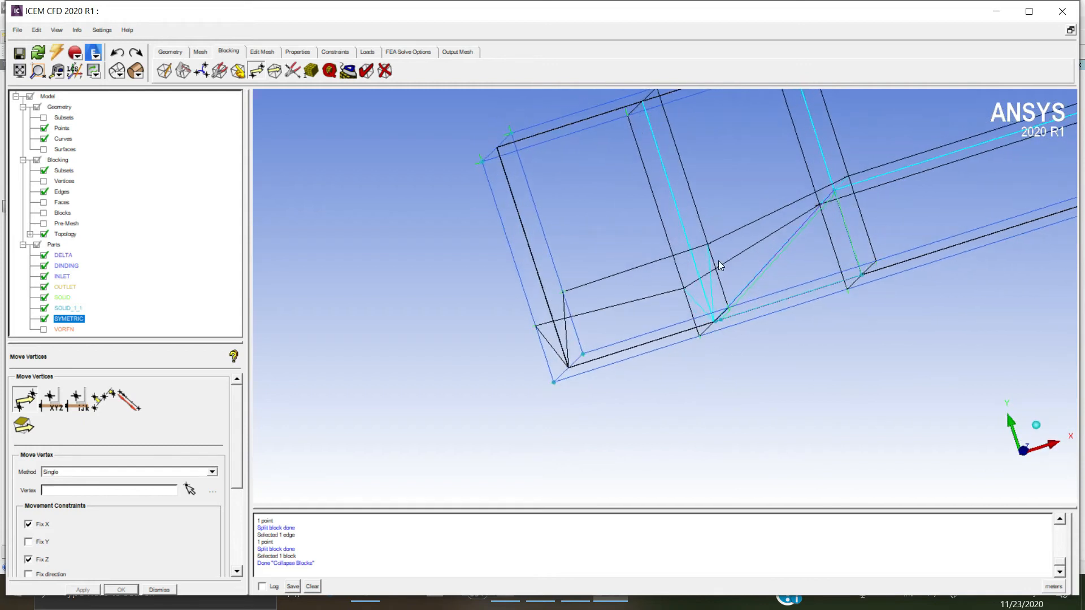
left_click_drag(730, 306, 679, 347)
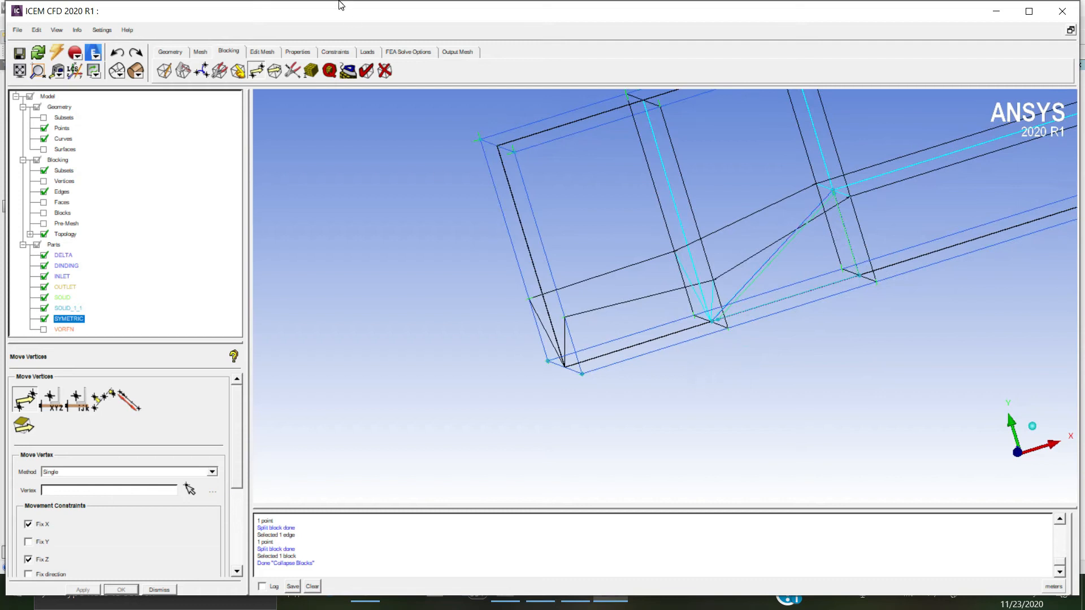
left_click(201, 71)
left_click(79, 405)
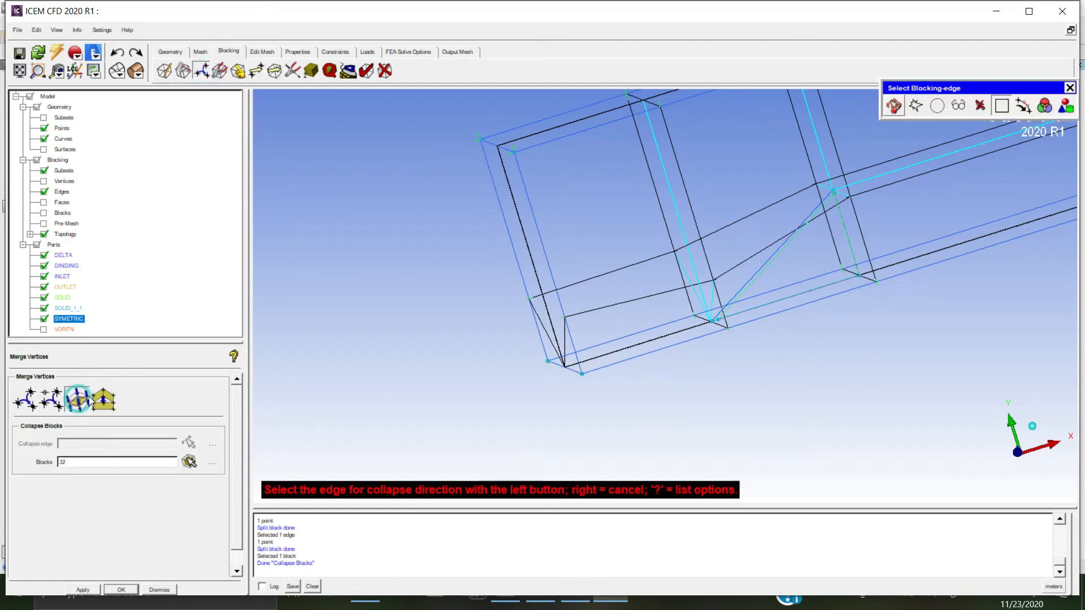
left_click(893, 106)
left_click_drag(791, 349, 856, 260)
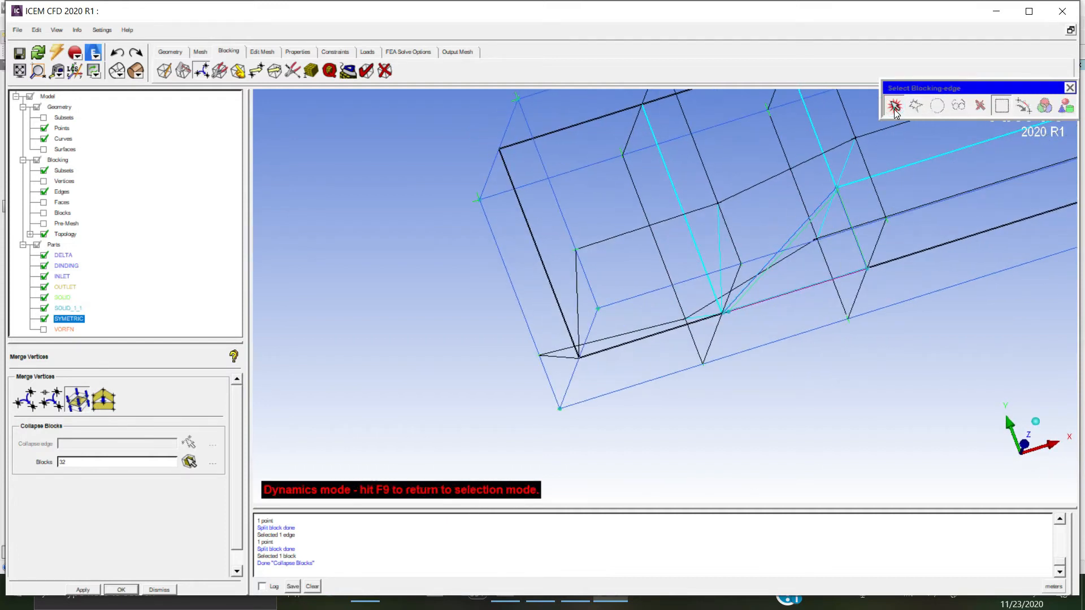
left_click(893, 108)
left_click(731, 233)
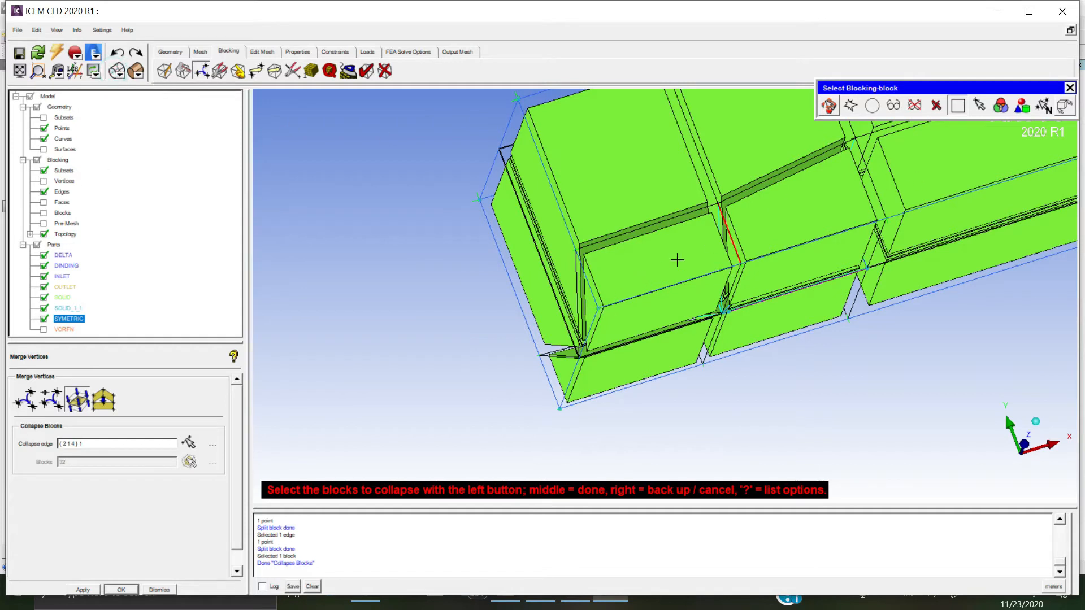
left_click(828, 108)
mouse_move(683, 253)
left_mouse_down()
mouse_move(665, 269)
mouse_move(629, 174)
mouse_move(692, 186)
left_mouse_up()
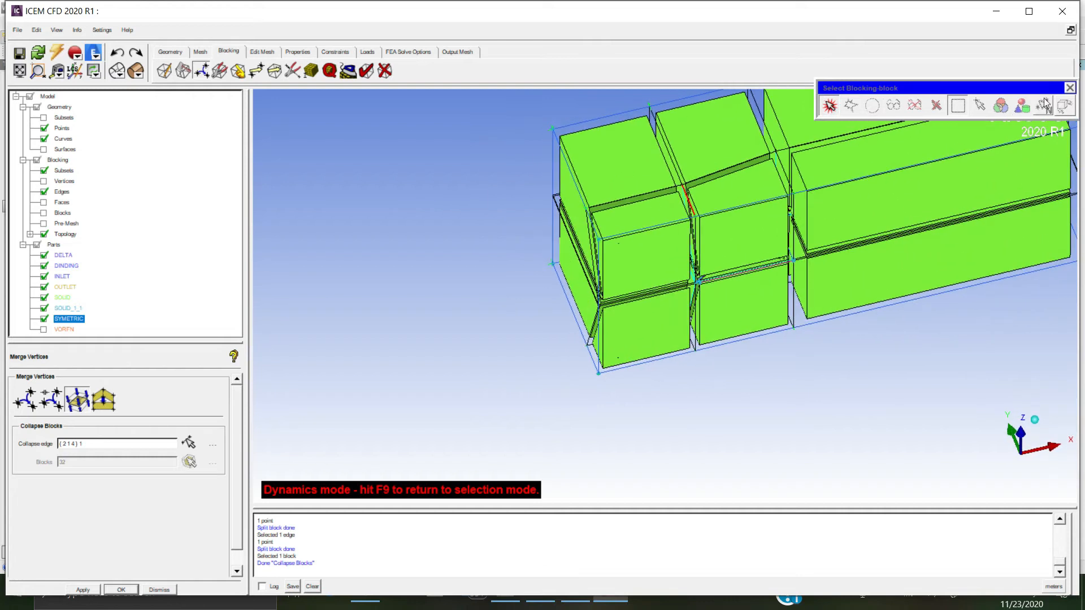
left_click(829, 107)
middle_click(641, 149)
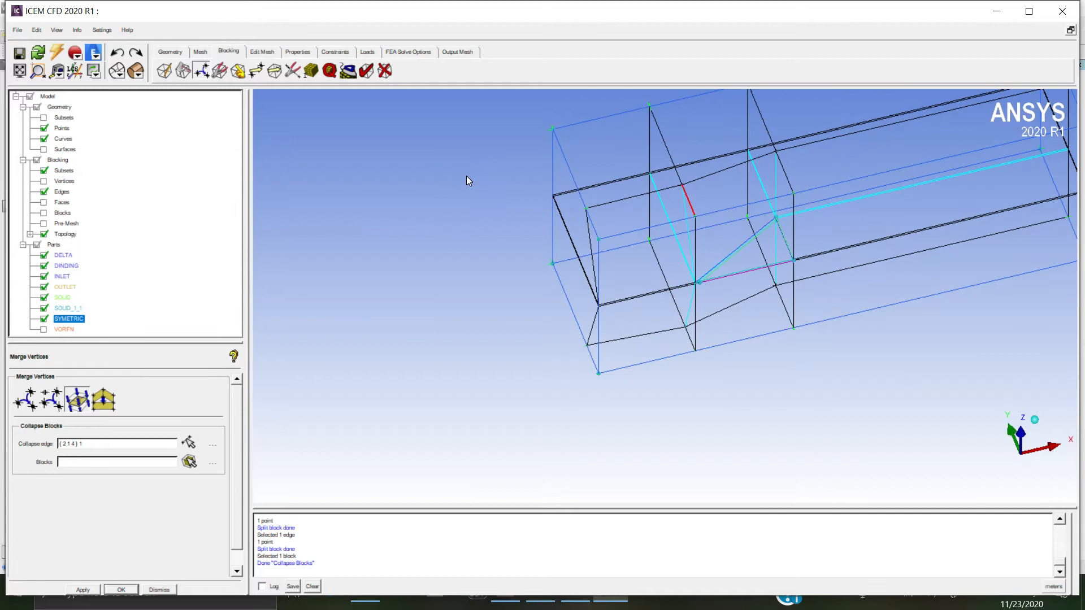
left_click(160, 590)
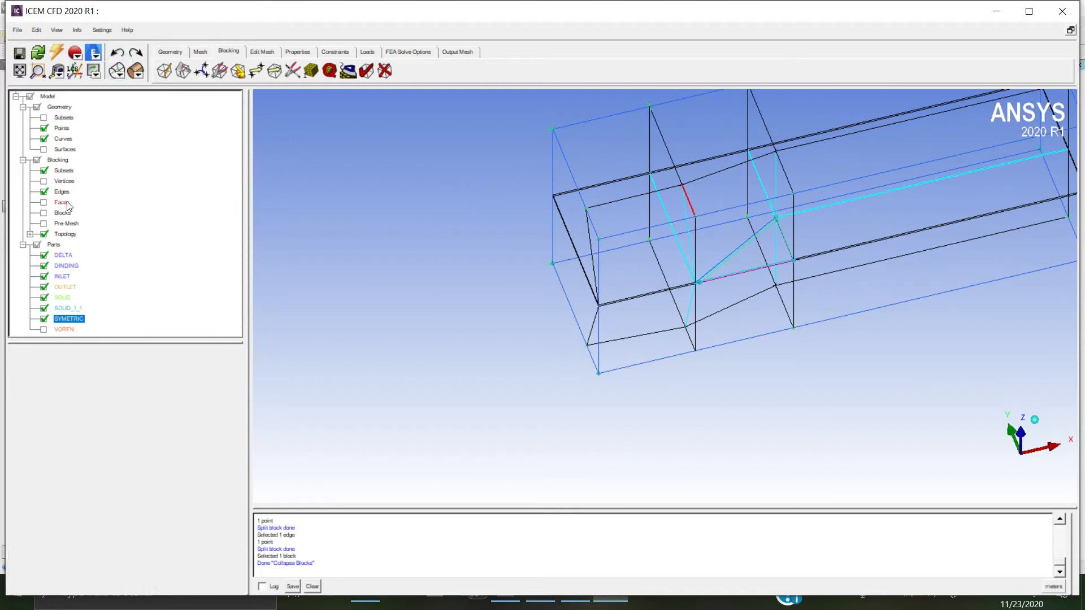
left_click(43, 213)
left_click(43, 213)
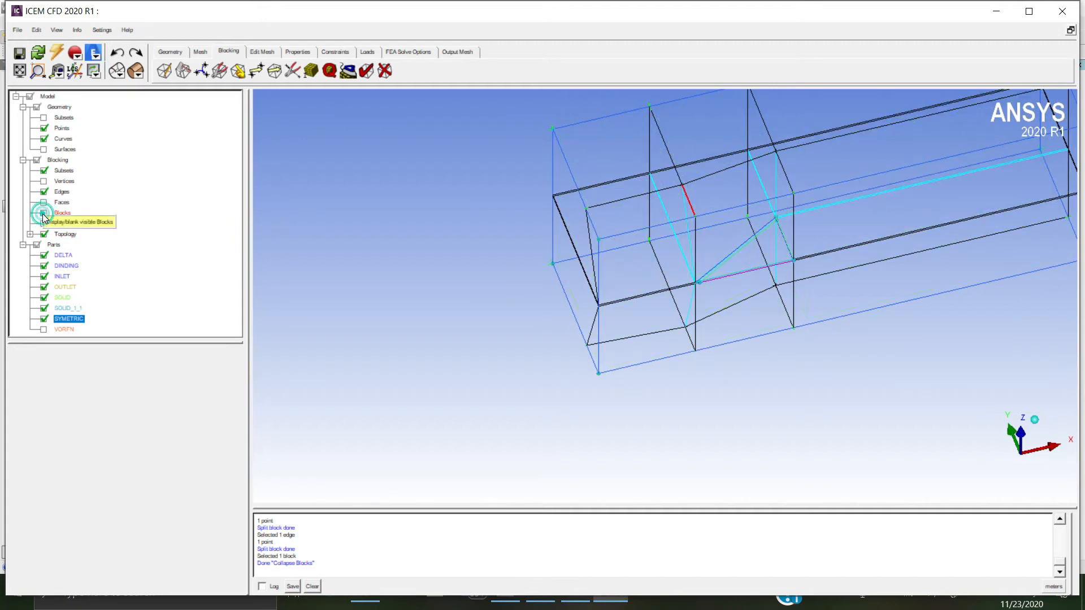
- Collapse block 29, above the wing plane beside the inlet, along the short upper-face edge at the wing's front tip section
left_click(203, 71)
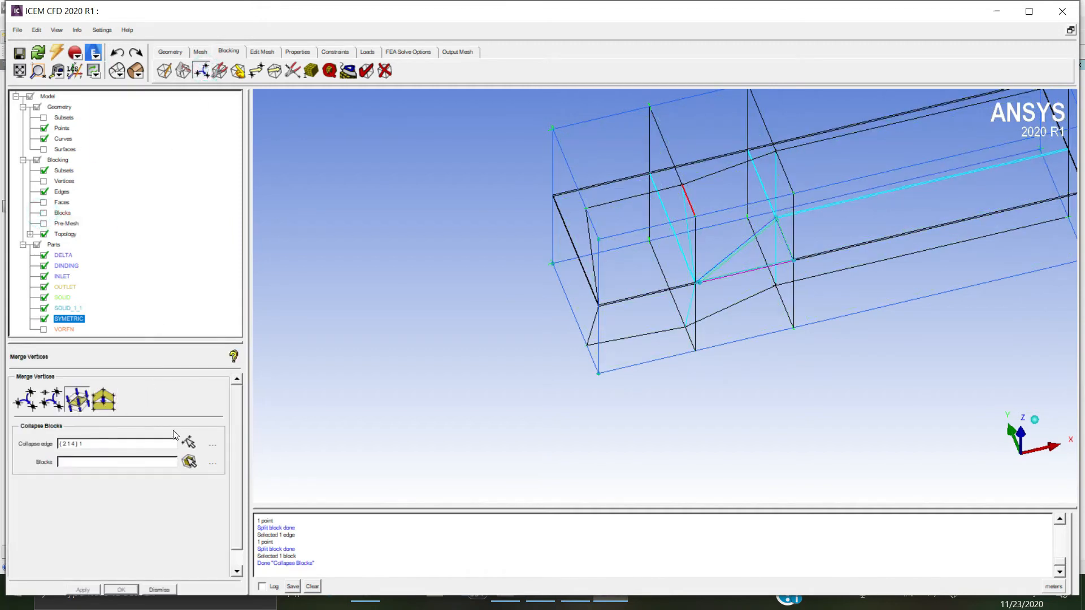
left_click(189, 442)
scroll(739, 194, "up", 3)
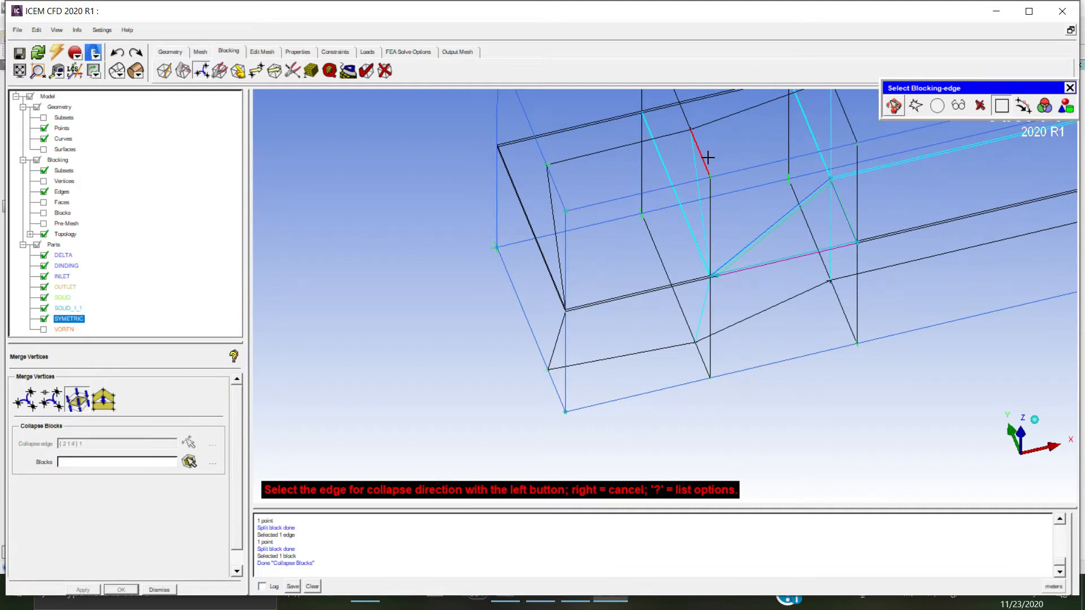
left_click(702, 160)
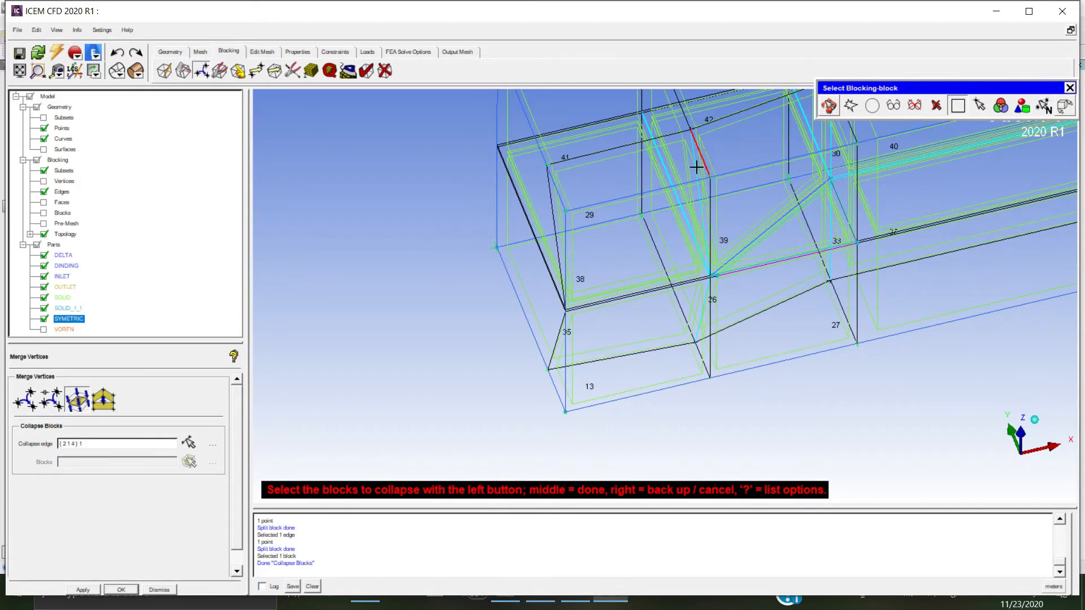
key("F9")
left_click_drag(819, 181, 852, 254)
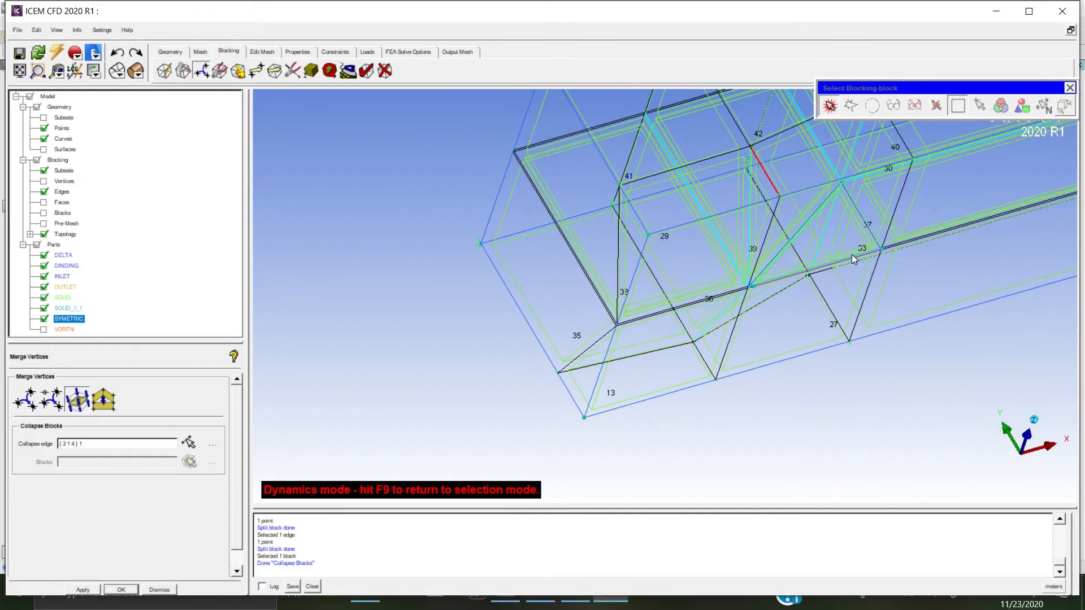
left_click(830, 105)
left_click(707, 181)
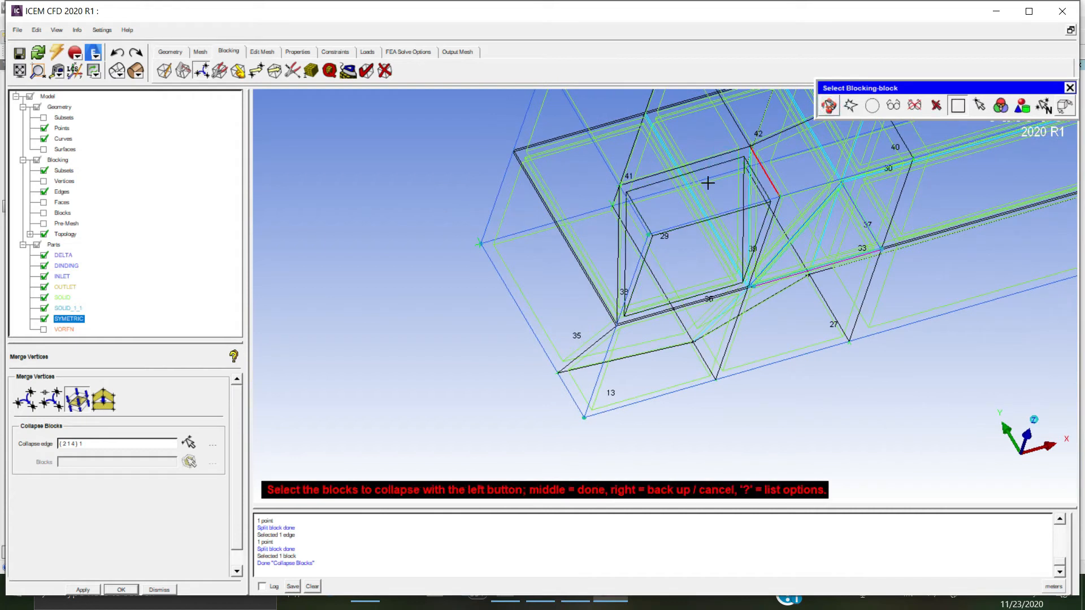
middle_click(707, 184)
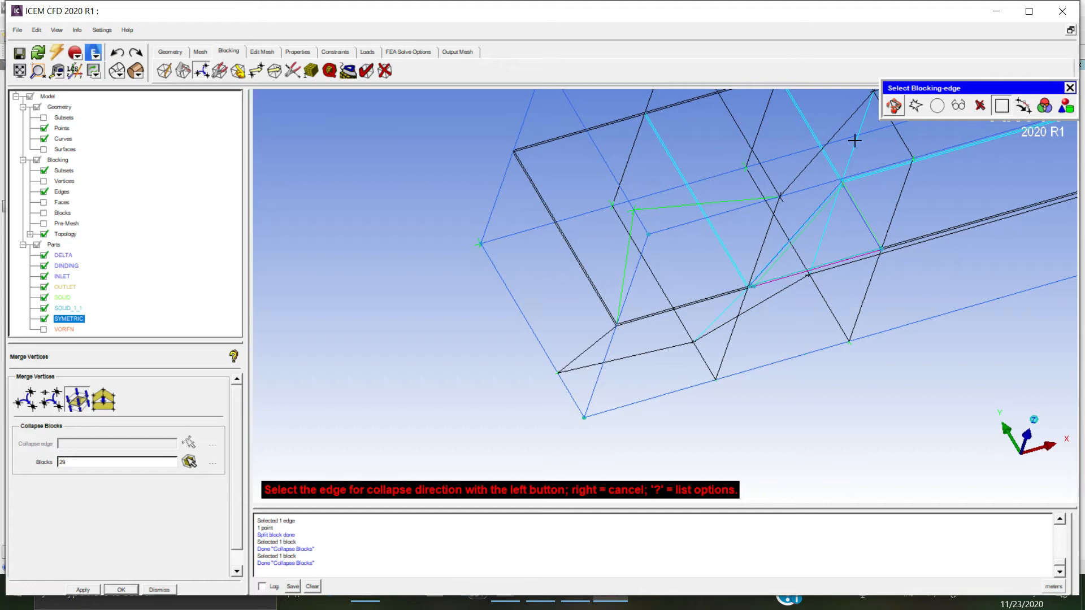
- Collapse block 13, below the wing plane beside the inlet, along the short lower-face edge at the wing's front tip section
left_click(705, 366)
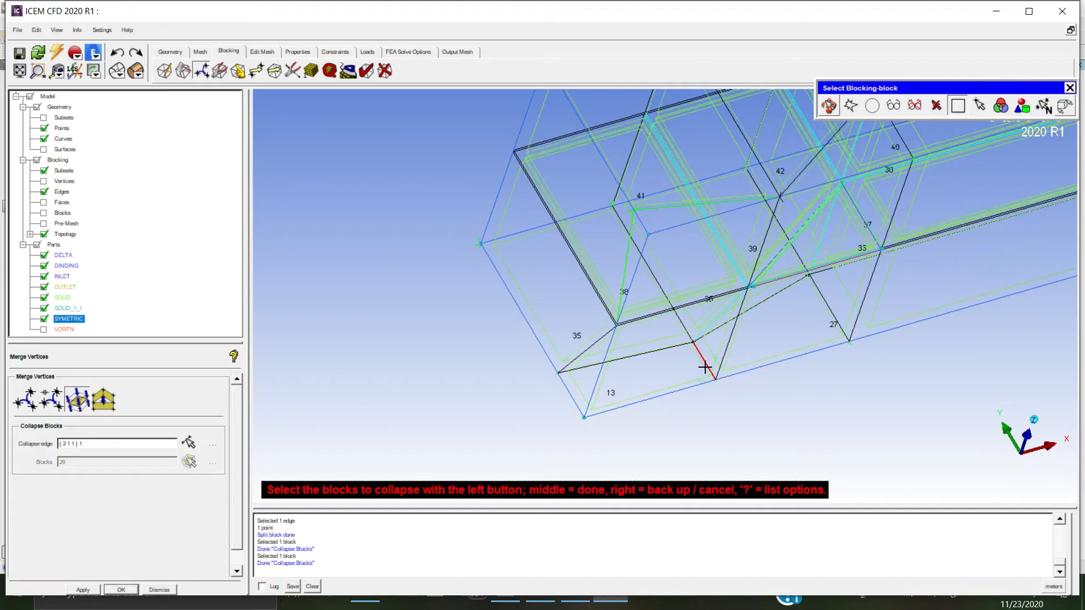
left_click(576, 390)
middle_click(634, 392)
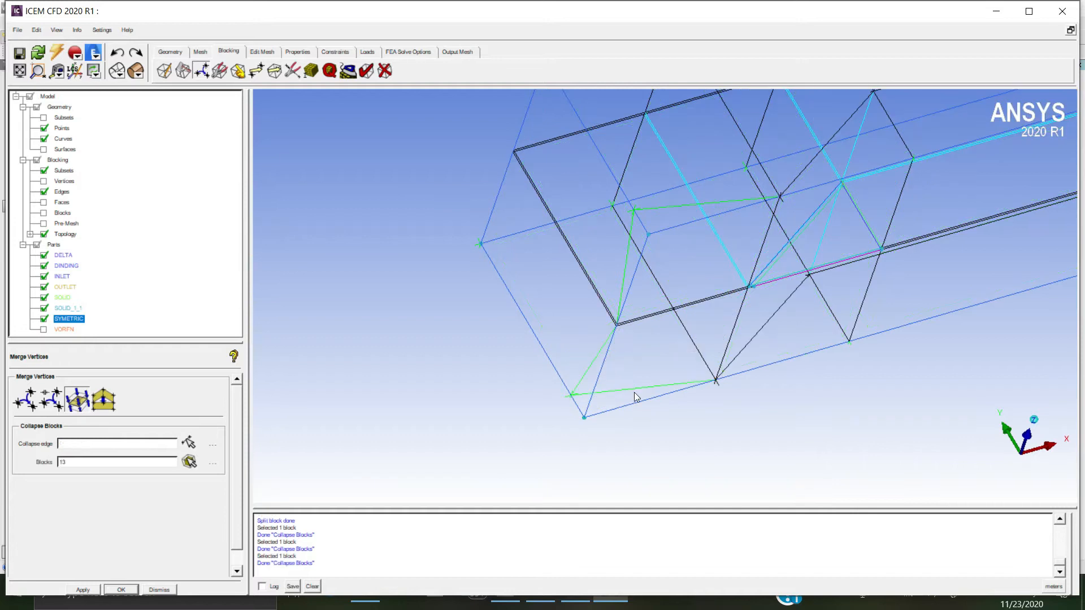
right_click(659, 359)
scroll(692, 307, "down", 2)
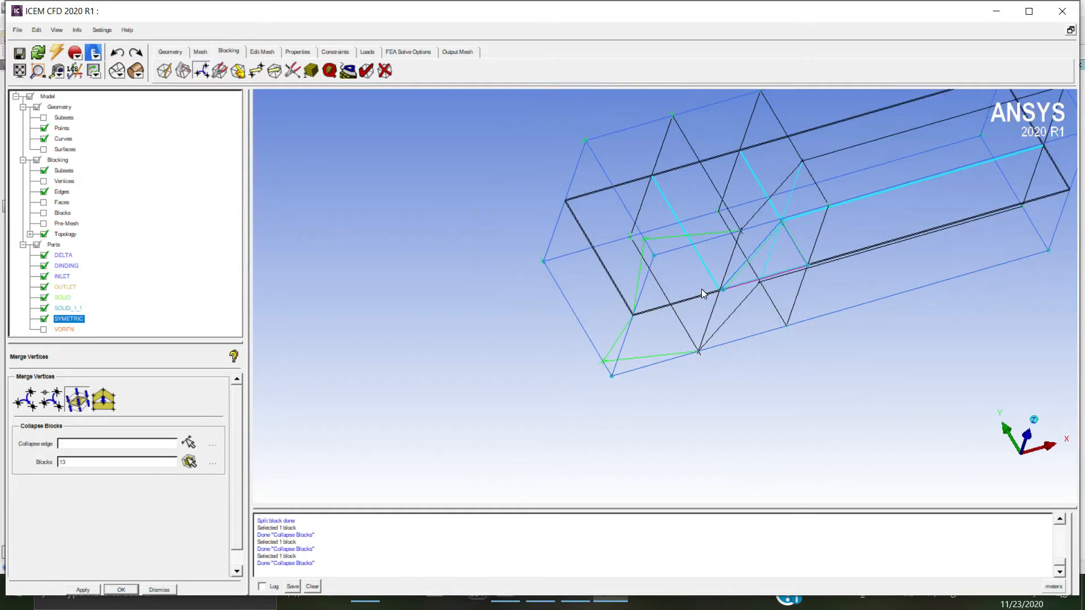
scroll(678, 266, "down", 1)
scroll(678, 267, "up", 3)
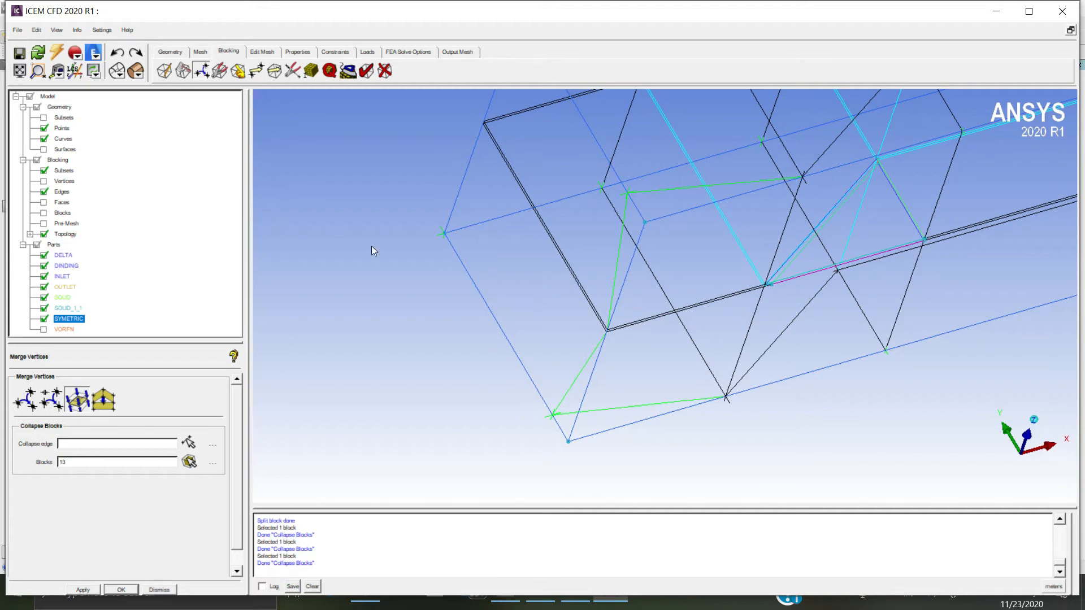
left_click(257, 71)
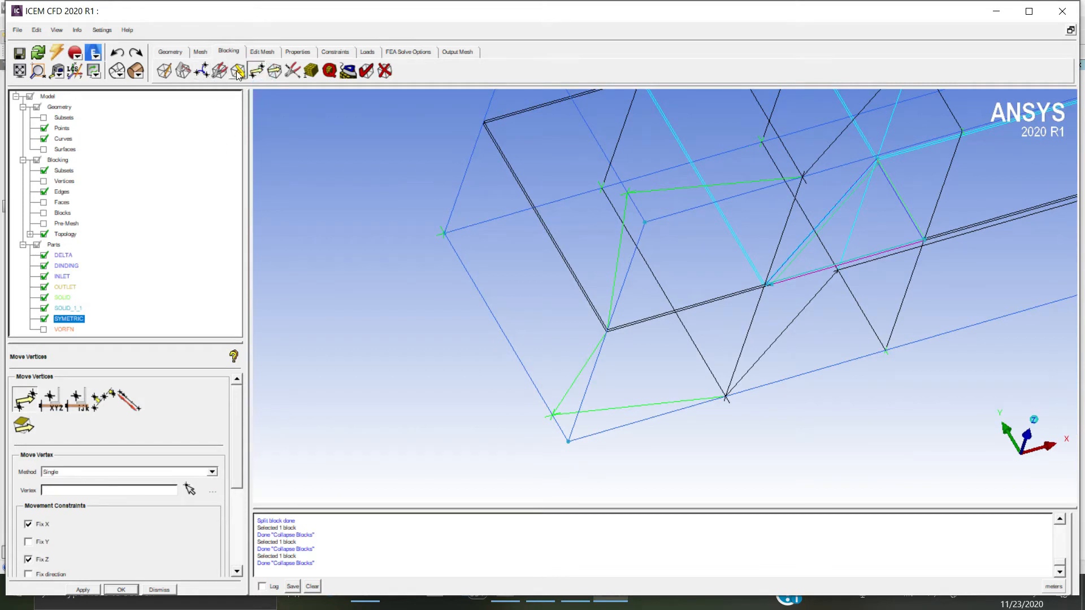
left_click(238, 70)
left_click(51, 404)
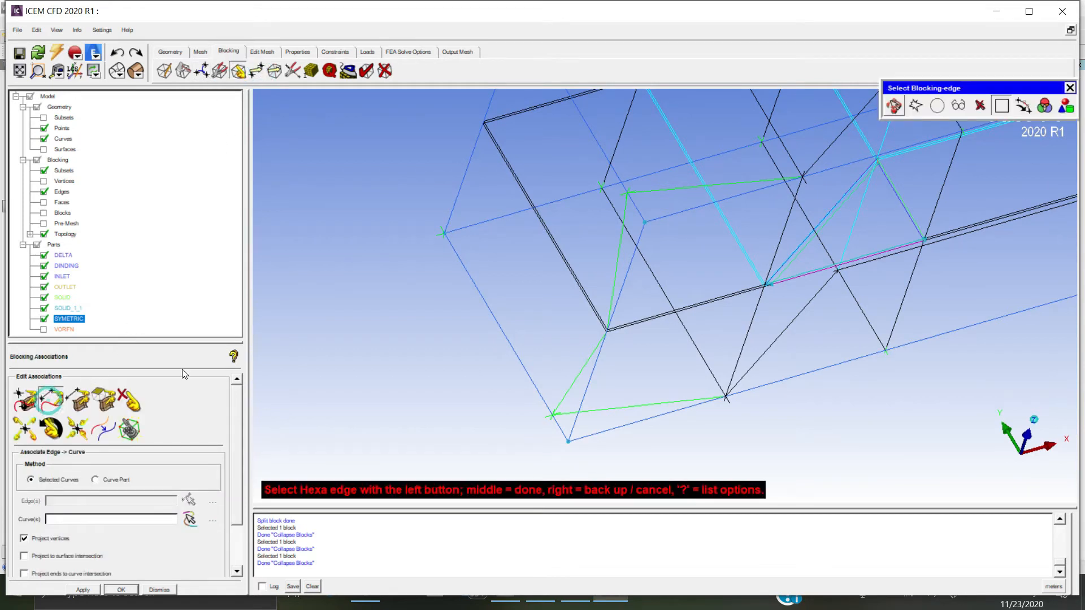
scroll(416, 319, "down", 3)
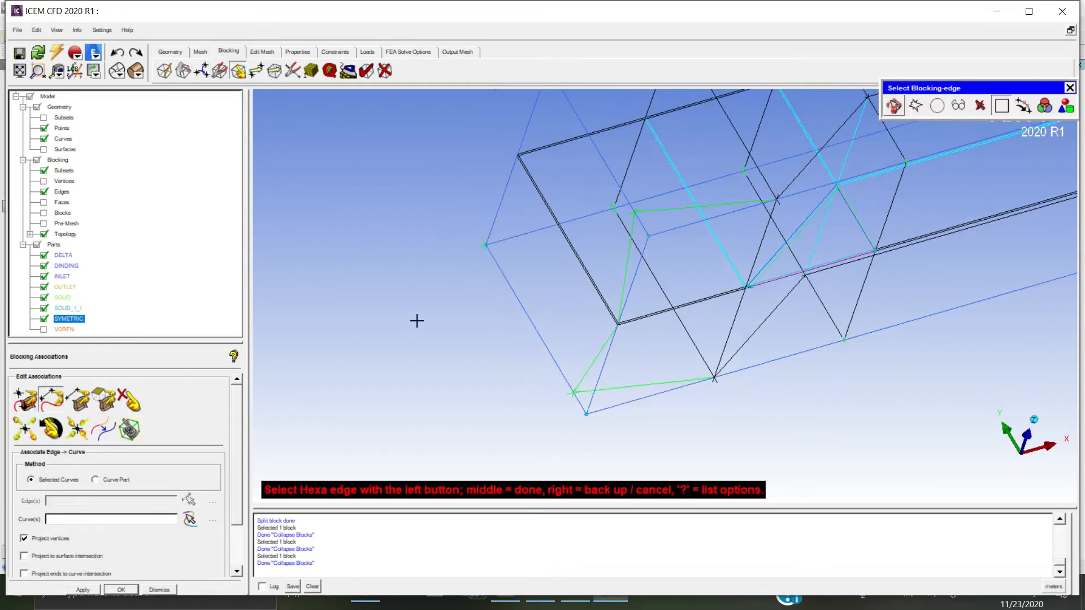
left_click(893, 105)
left_click_drag(836, 266, 746, 313)
scroll(584, 262, "up", 3)
middle_click_drag(543, 242, 589, 239)
left_click_drag(589, 238, 653, 303)
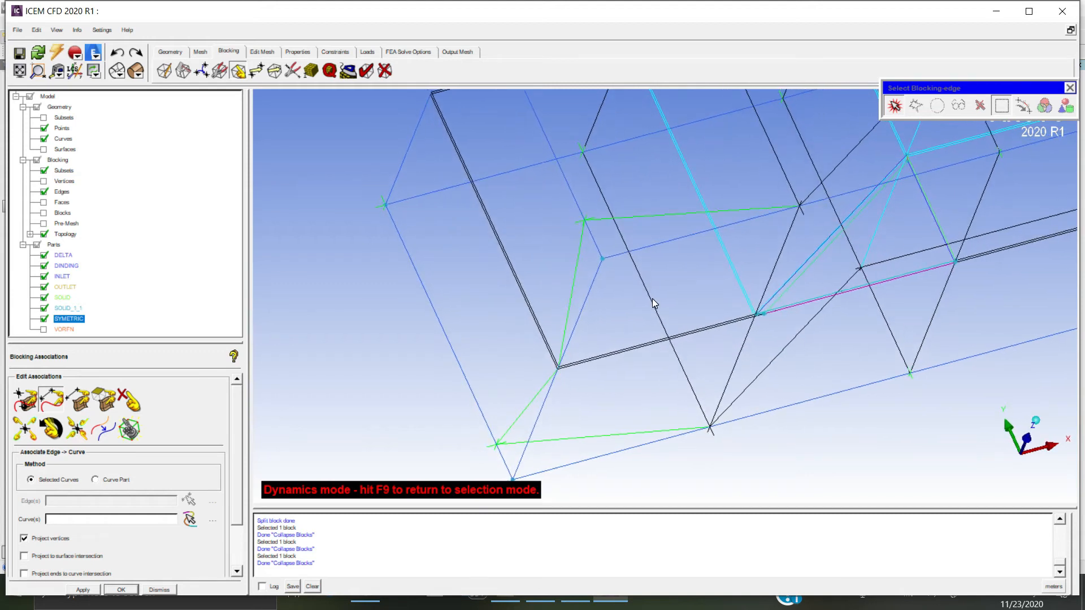
left_click(890, 112)
scroll(706, 294, "down", 2)
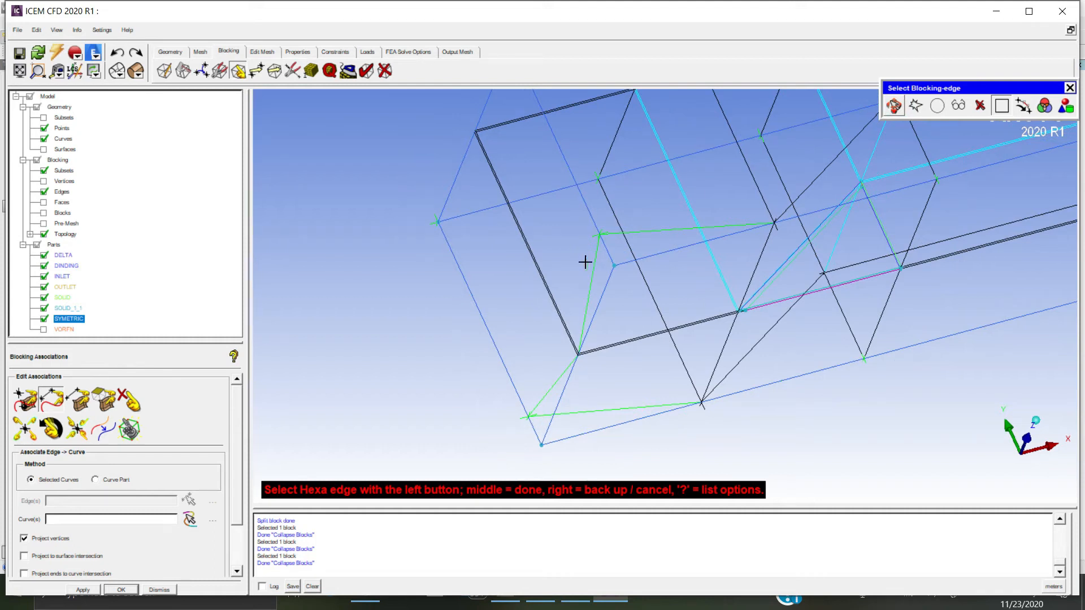
left_click(255, 70)
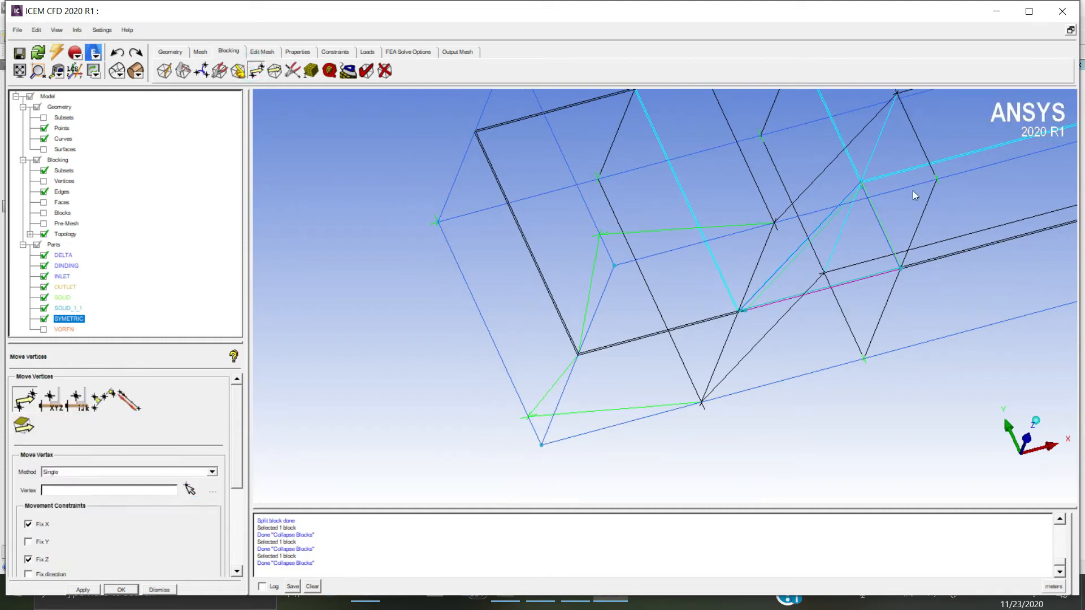
- Associate the two closely spaced block edges along the wing's trailing edge with the wing's trailing-edge curves
left_click(238, 70)
scroll(626, 290, "down", 2)
scroll(745, 243, "down", 3)
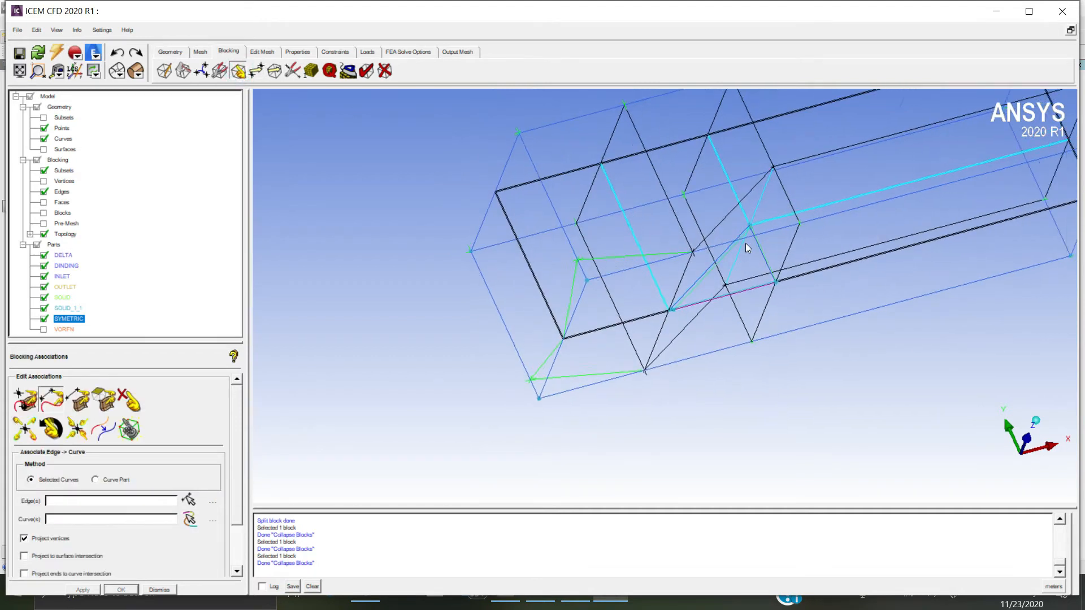
scroll(622, 238, "up", 5)
middle_click_drag(623, 238, 727, 291)
scroll(713, 231, "up", 5)
scroll(765, 228, "up", 2)
scroll(701, 219, "up", 2)
middle_click_drag(701, 220, 676, 321)
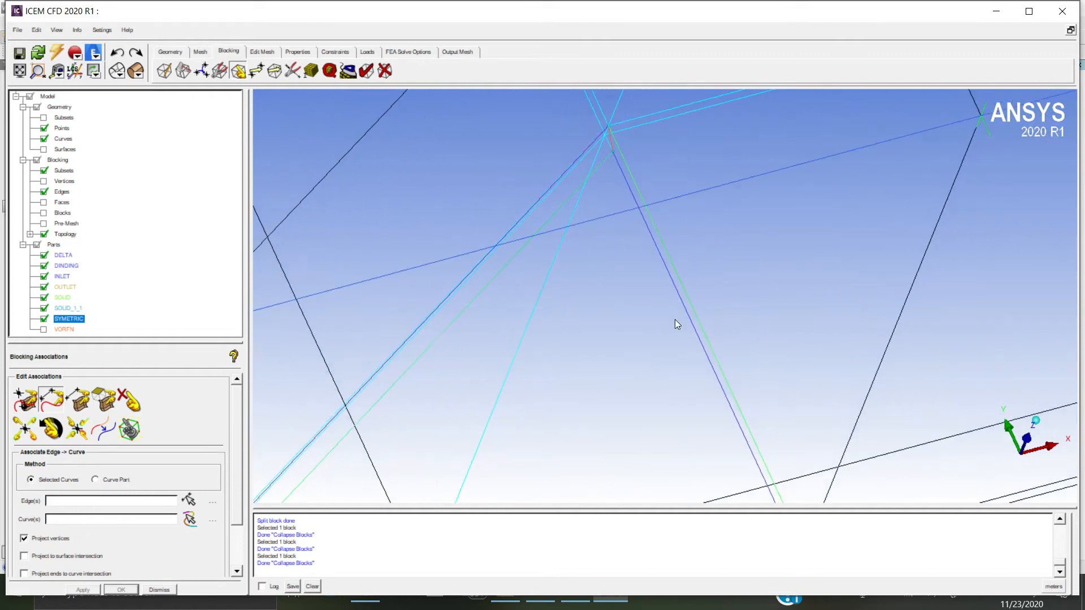
left_click(189, 499)
left_click(666, 240)
middle_click(691, 237)
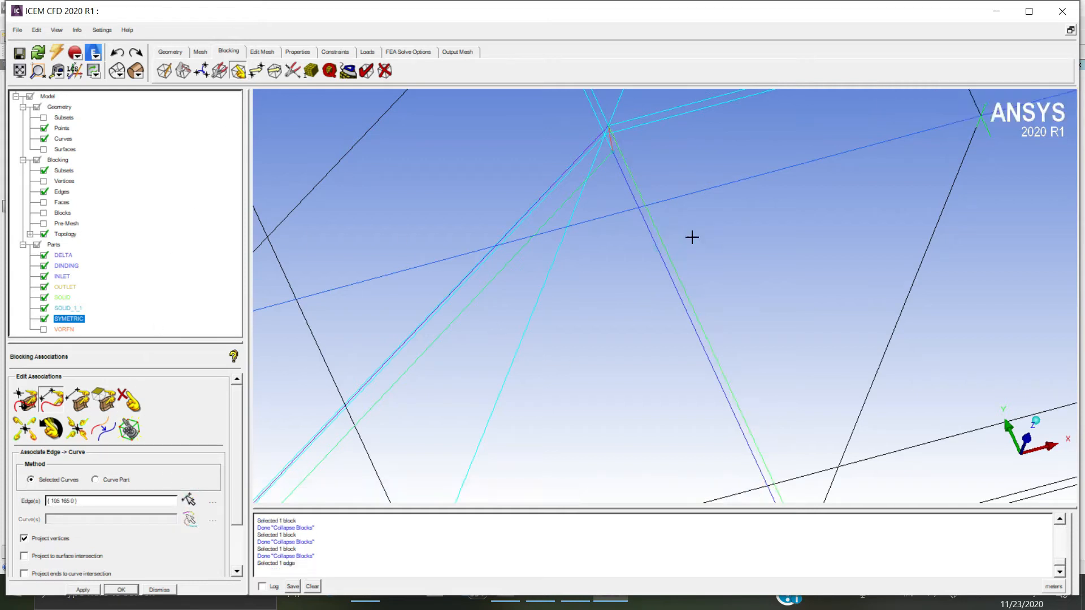
left_click(662, 242)
middle_click(690, 242)
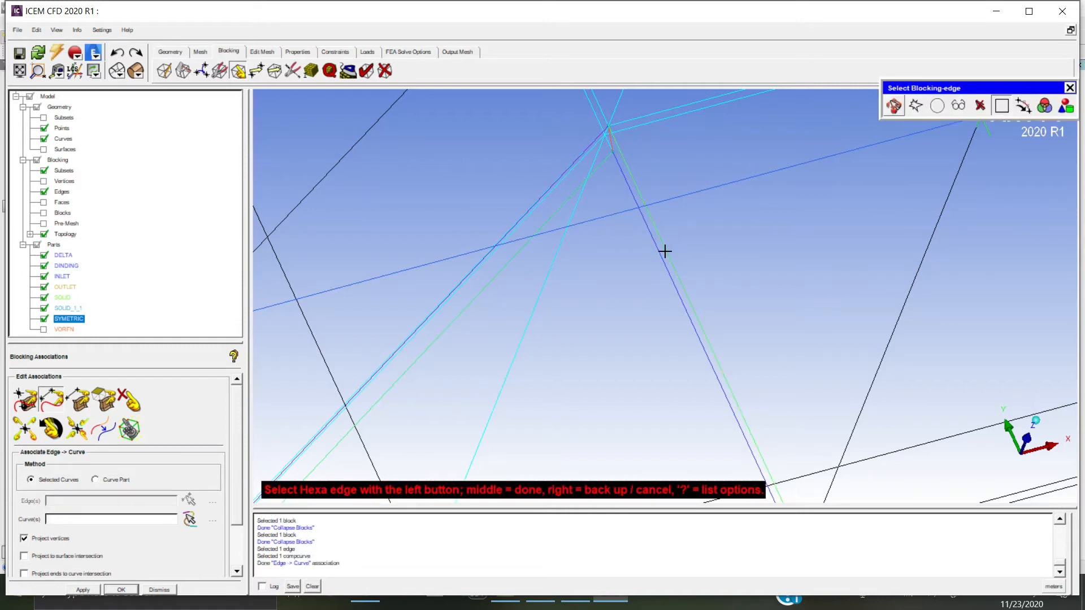
left_click(659, 254)
middle_click(676, 245)
left_click(661, 256)
middle_click(699, 245)
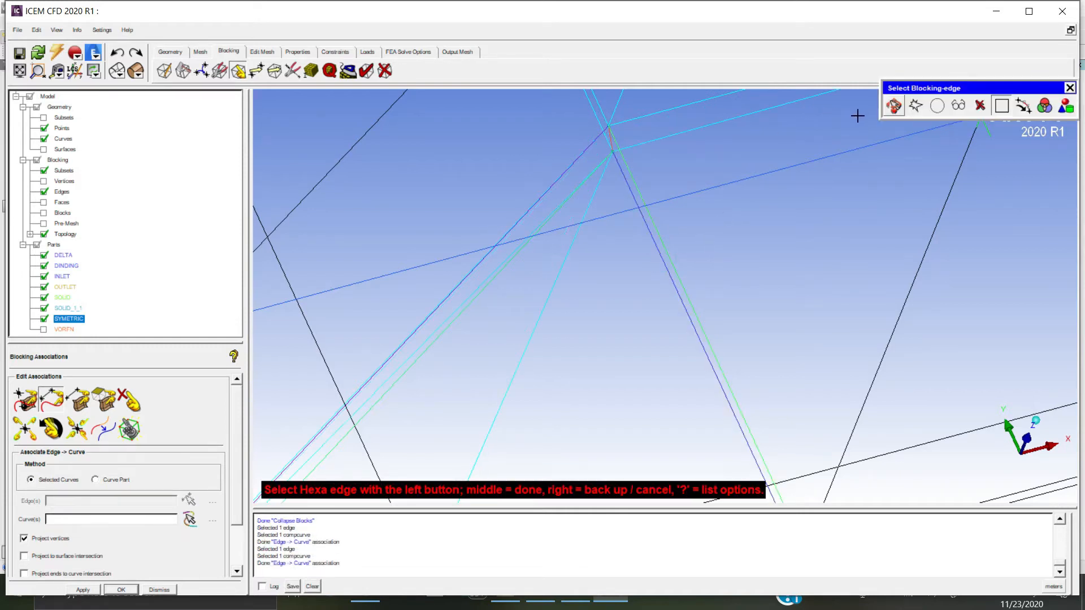
- Associate the upper and lower block edges along the wing's root chord on the symmetry plane with the wing's root curves
left_click(894, 106)
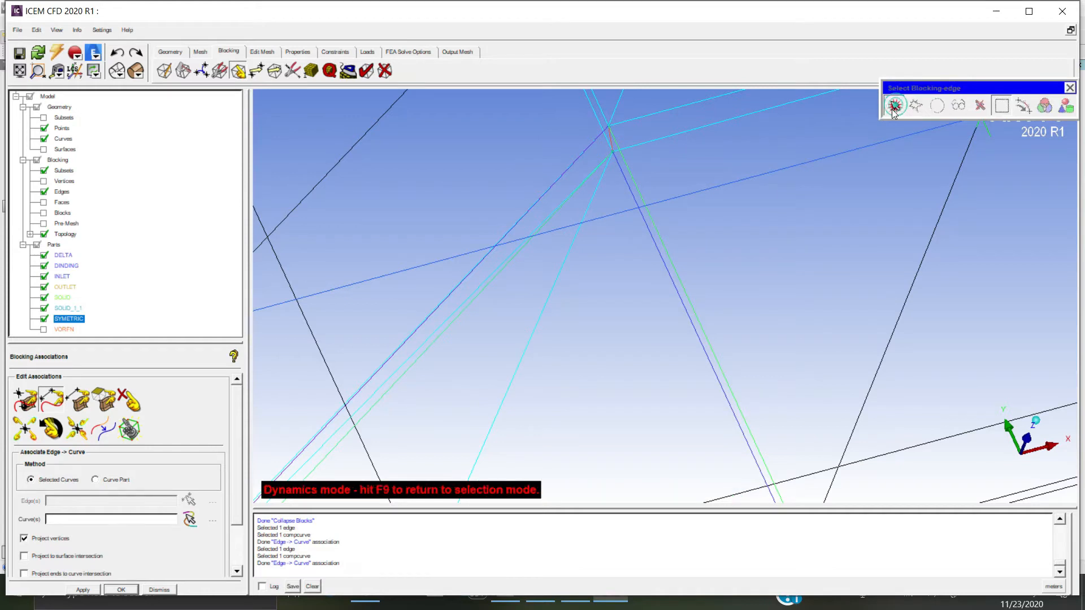
left_click_drag(758, 331, 768, 133)
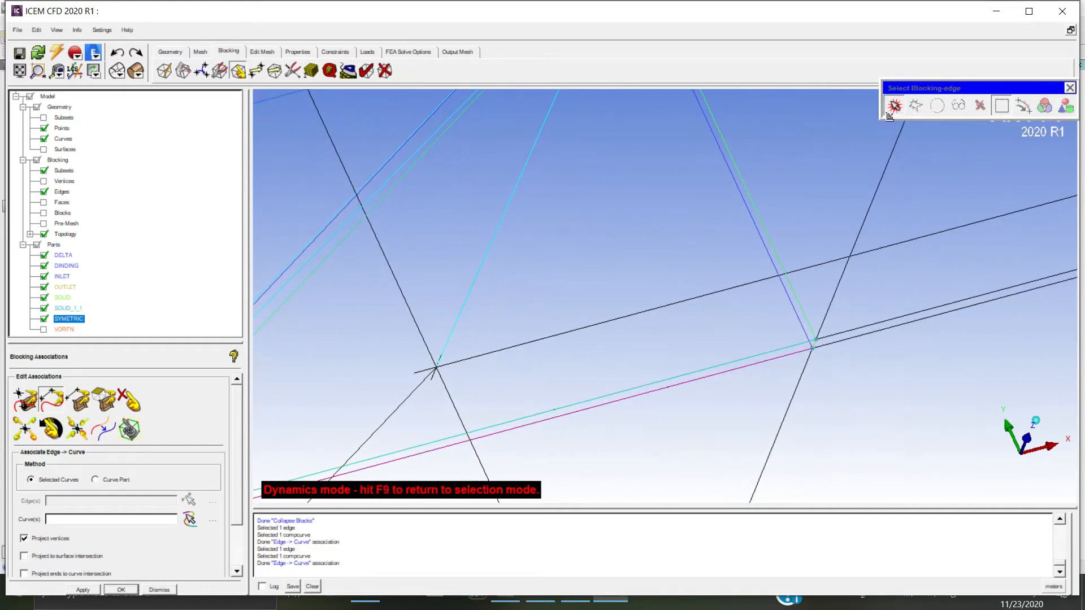
key("F9")
left_click(778, 347)
middle_click(779, 346)
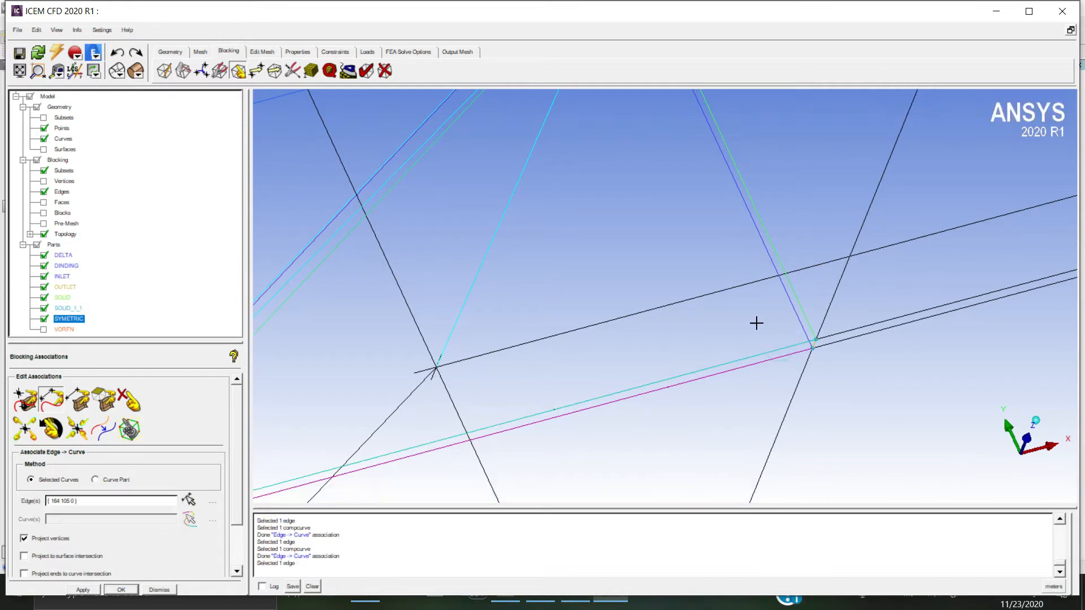
left_click(765, 353)
middle_click(765, 349)
left_click(766, 362)
middle_click(765, 358)
left_click(765, 361)
middle_click(765, 356)
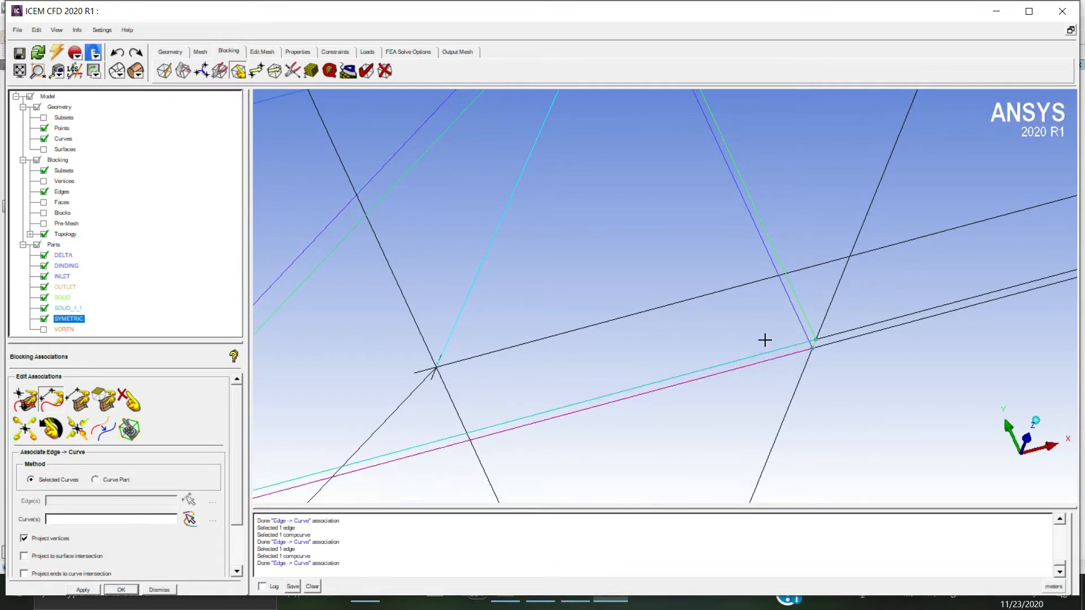
- Associate the short block edge across the wing thickness at the root's trailing end with its matching curve
left_click_drag(838, 361, 957, 399)
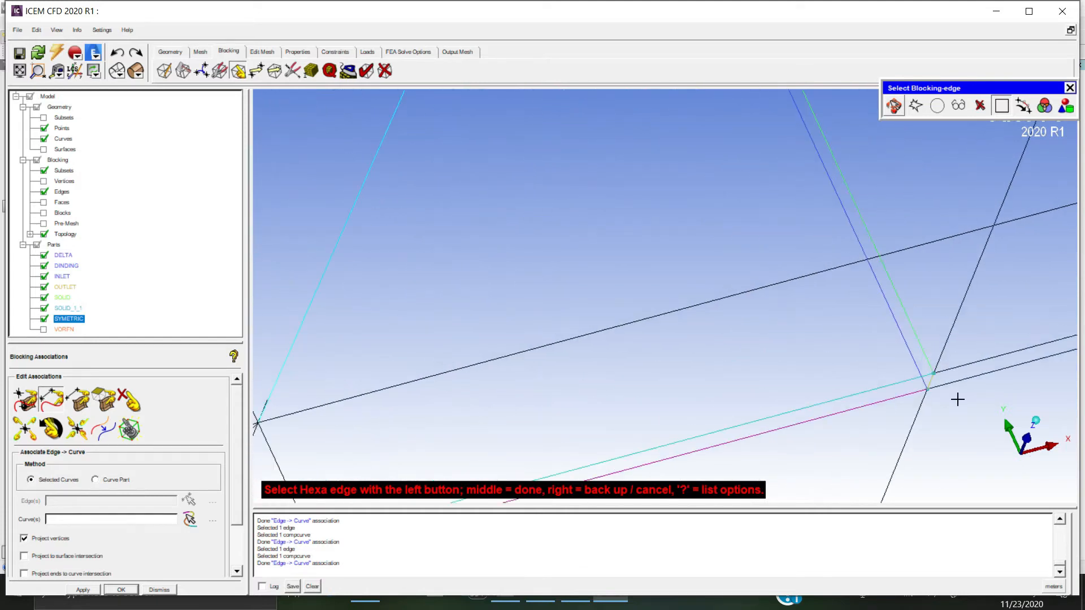
left_click(955, 360)
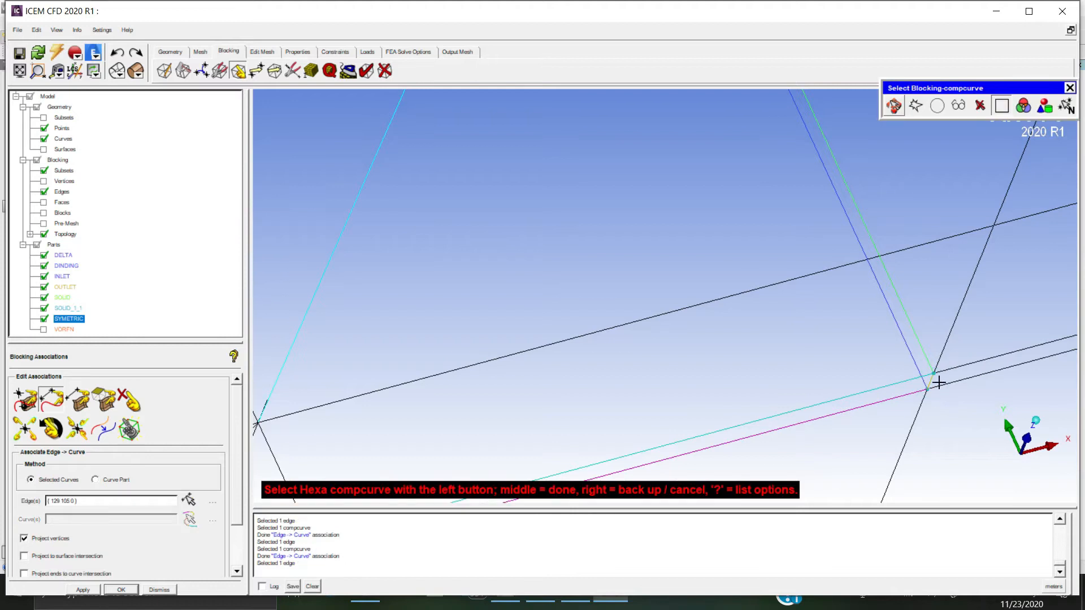
left_click(943, 357)
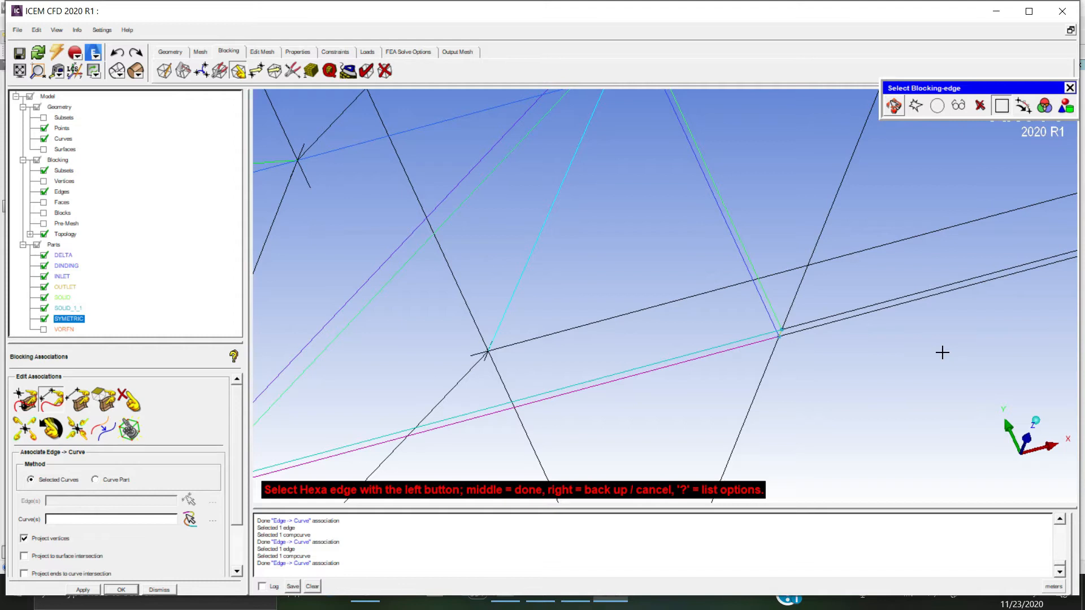
- Associate the two closely spaced block edges along the wing's slanted leading edge with the upper and lower leading-edge curves
left_click(893, 106)
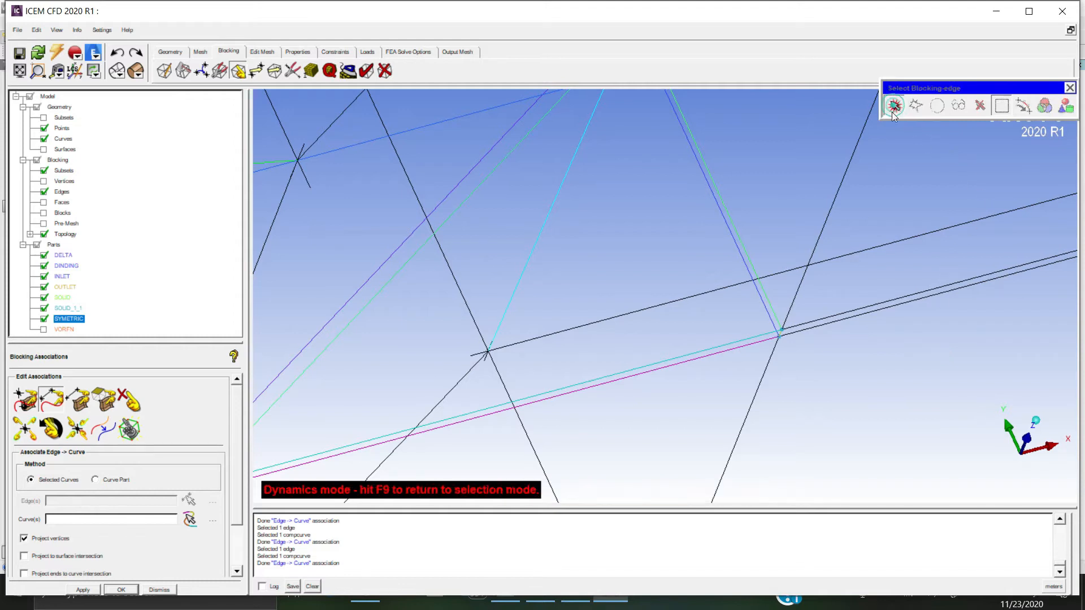
middle_click_drag(702, 330, 826, 265)
middle_click_drag(608, 310, 682, 303)
scroll(491, 362, "down", 3)
scroll(498, 357, "down", 2)
left_click_drag(585, 337, 669, 75)
right_click_drag(626, 295, 605, 223)
left_click_drag(603, 219, 647, 321)
left_click_drag(588, 249, 625, 373)
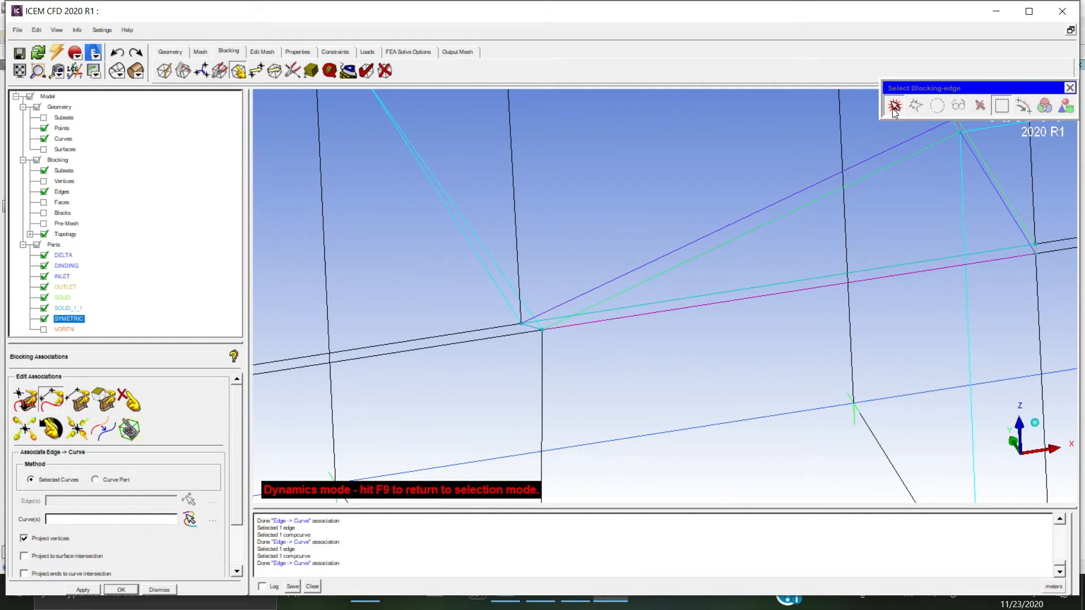
left_click(893, 108)
left_click(763, 240)
middle_click(766, 244)
left_click(765, 224)
middle_click(765, 217)
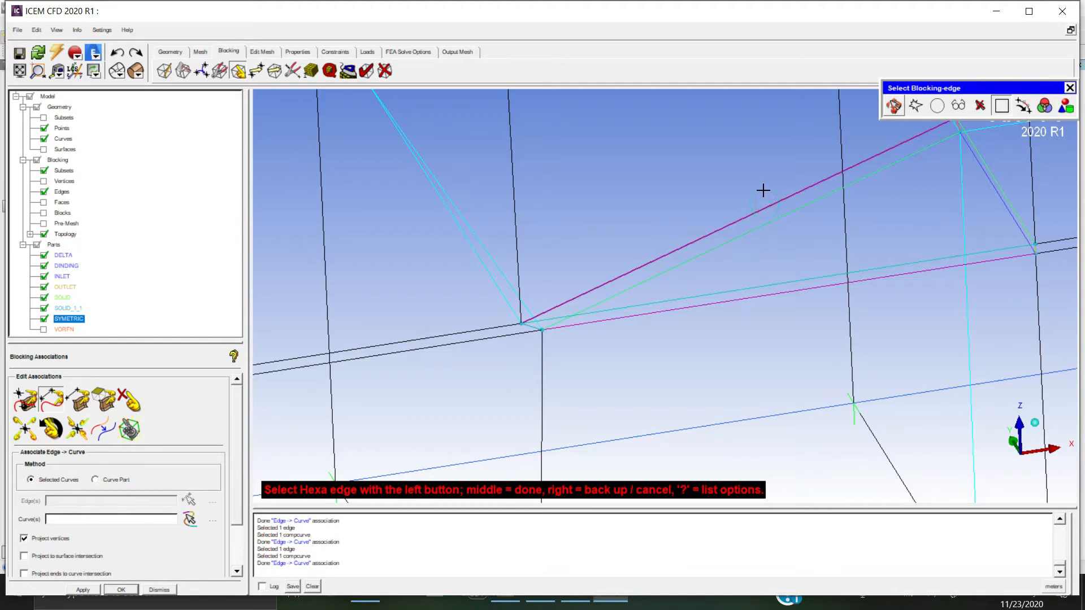
middle_click(764, 194)
left_click(771, 206)
middle_click(754, 189)
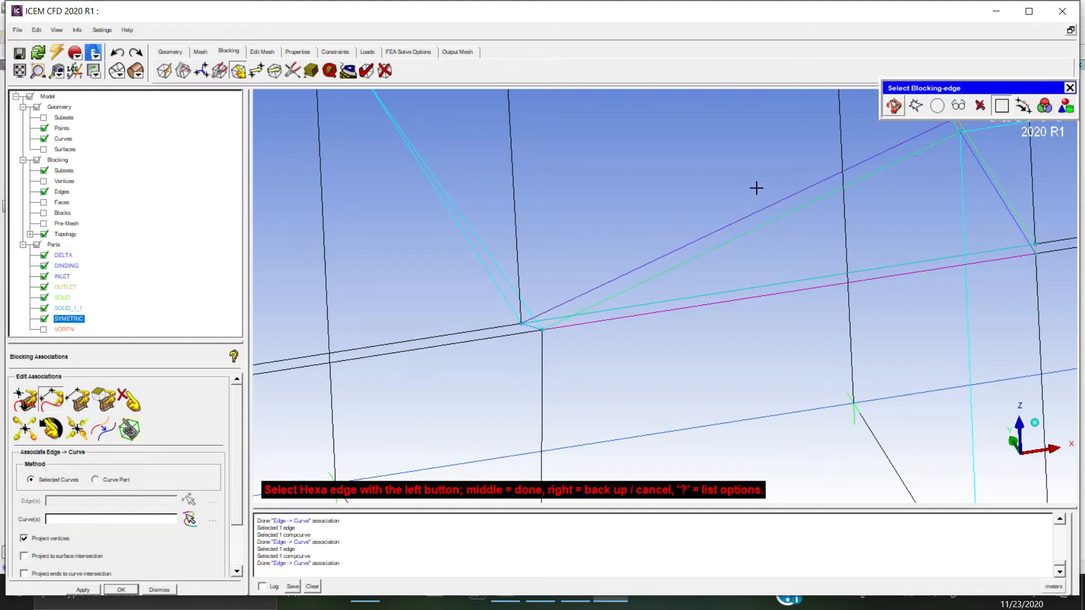
- Associate the short block edge across the wing thickness at the front apex with its matching curve
scroll(509, 367, "down", 2)
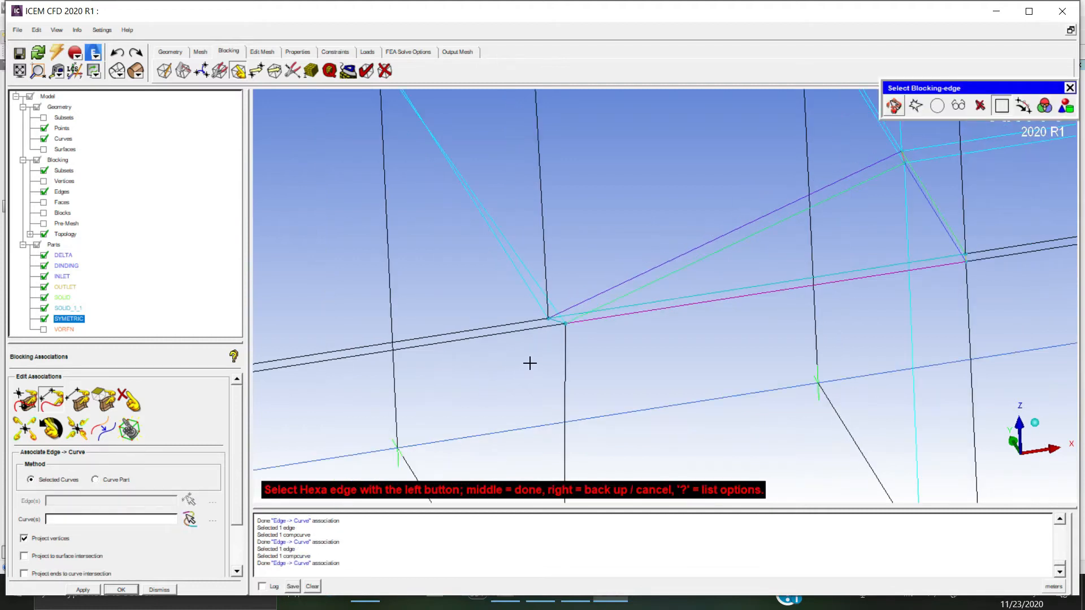
scroll(537, 370, "up", 3)
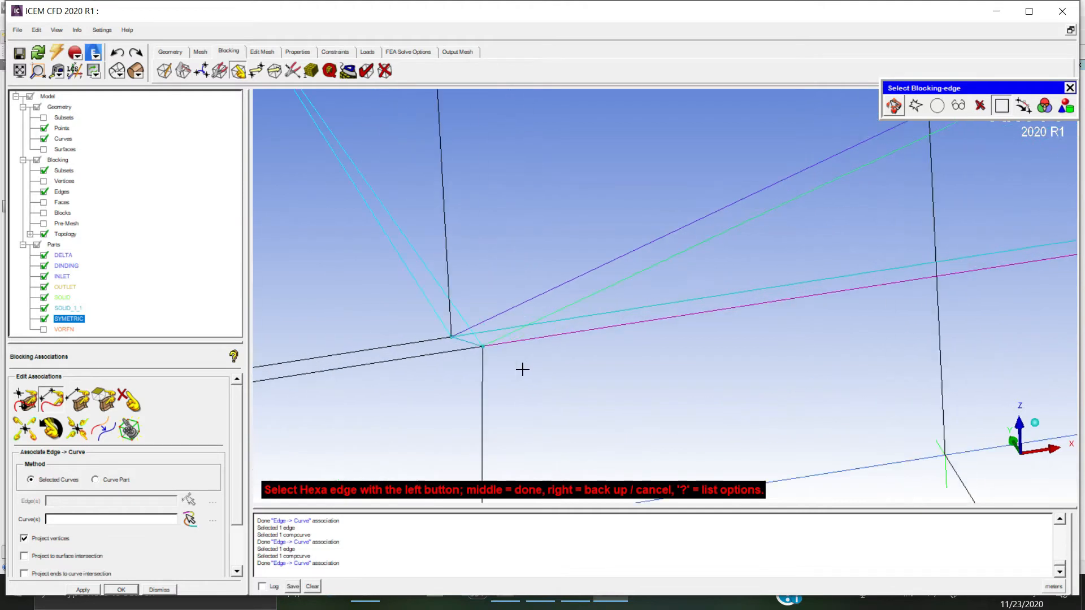
left_click(465, 360)
left_click(471, 341)
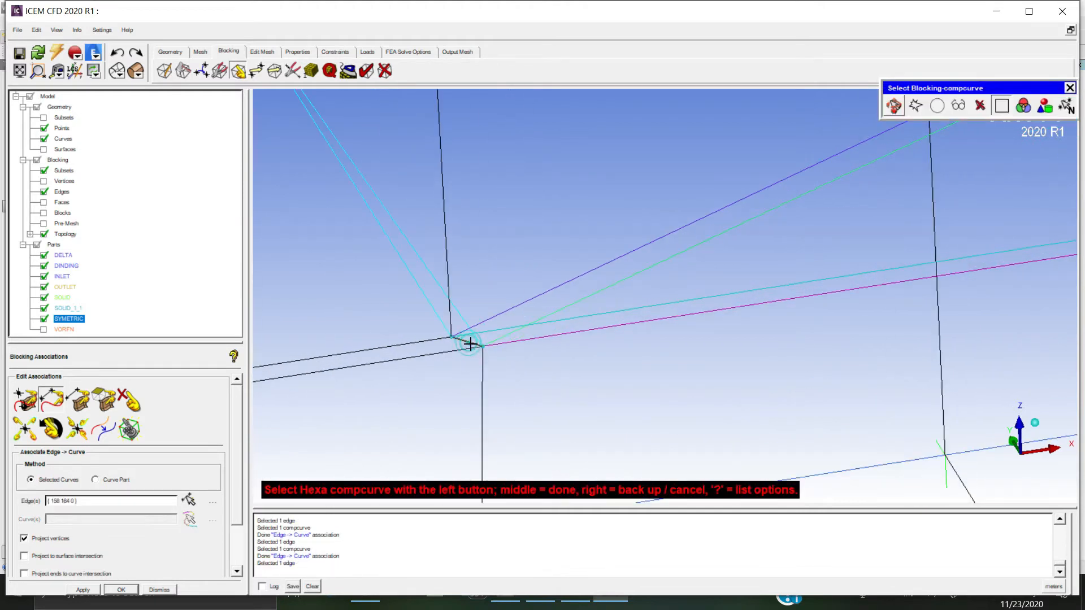
- Associate the short block edge at the outer wing corner, where the leading and trailing edges meet, with its curve
left_click(894, 105)
left_click_drag(917, 225, 871, 258)
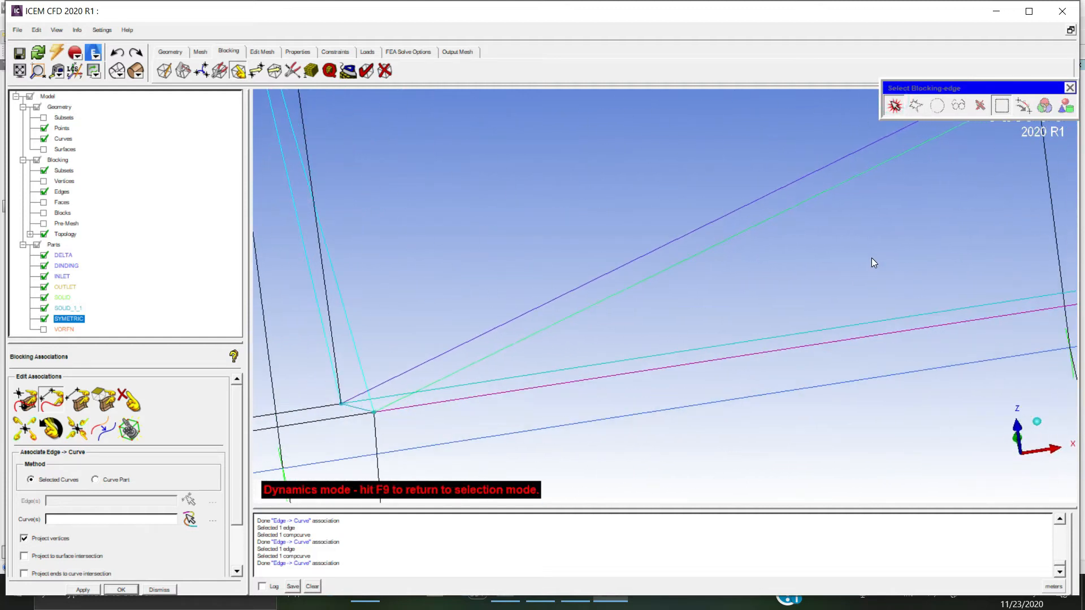
left_click(894, 105)
left_click(894, 105)
left_click_drag(888, 178, 822, 210)
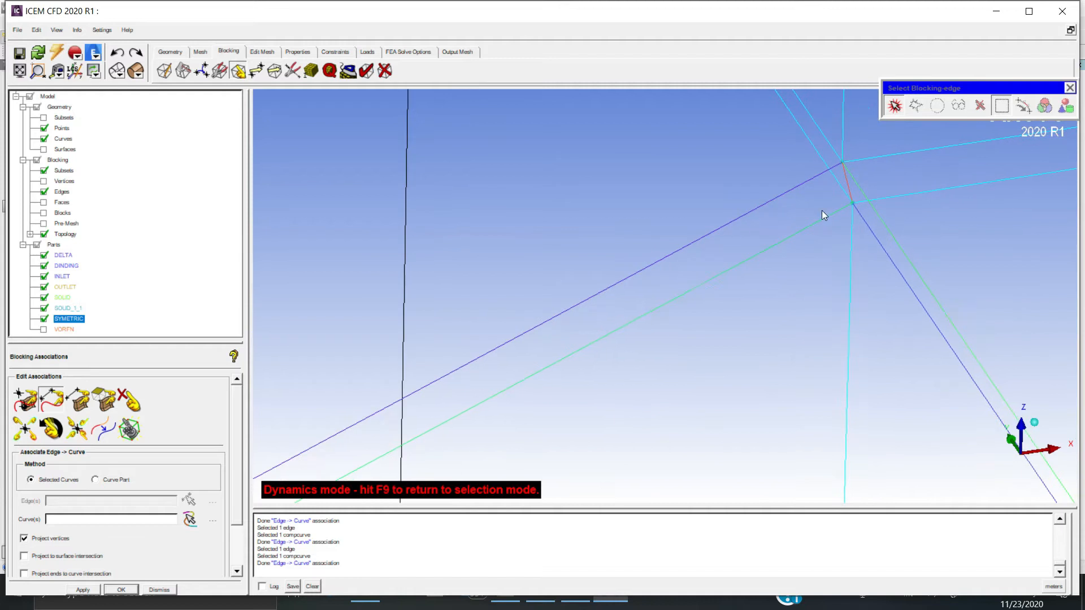
left_click(892, 110)
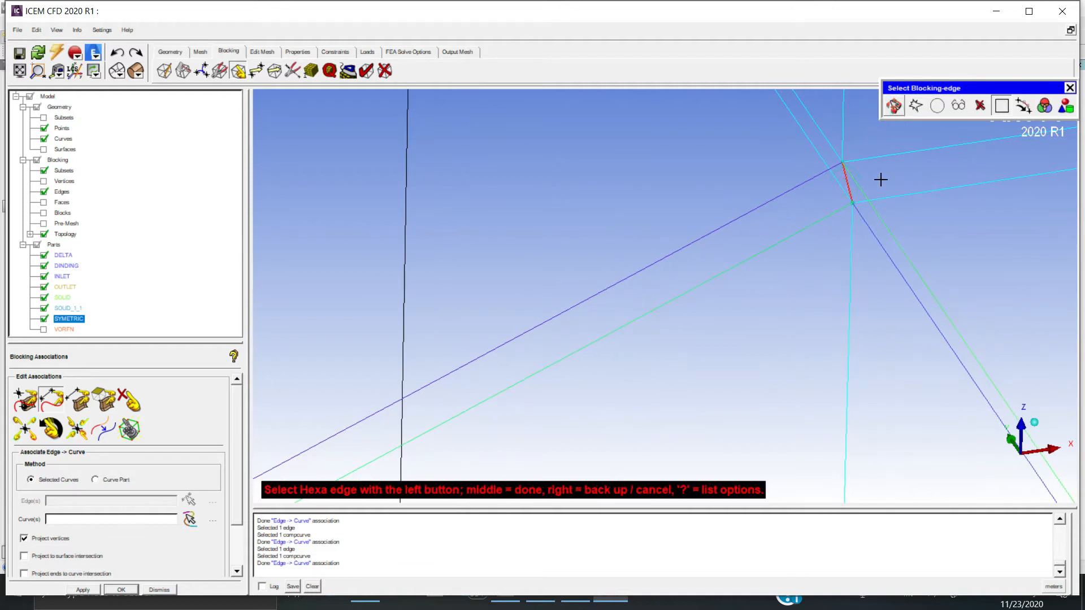
left_click(847, 183)
left_click(846, 182)
middle_click(847, 183)
middle_click(852, 210)
- Repeat the edge-to-curve association for the short block edge at the wing's front apex
scroll(846, 253, "down", 2)
scroll(849, 251, "down", 1)
middle_click_drag(600, 402, 889, 176)
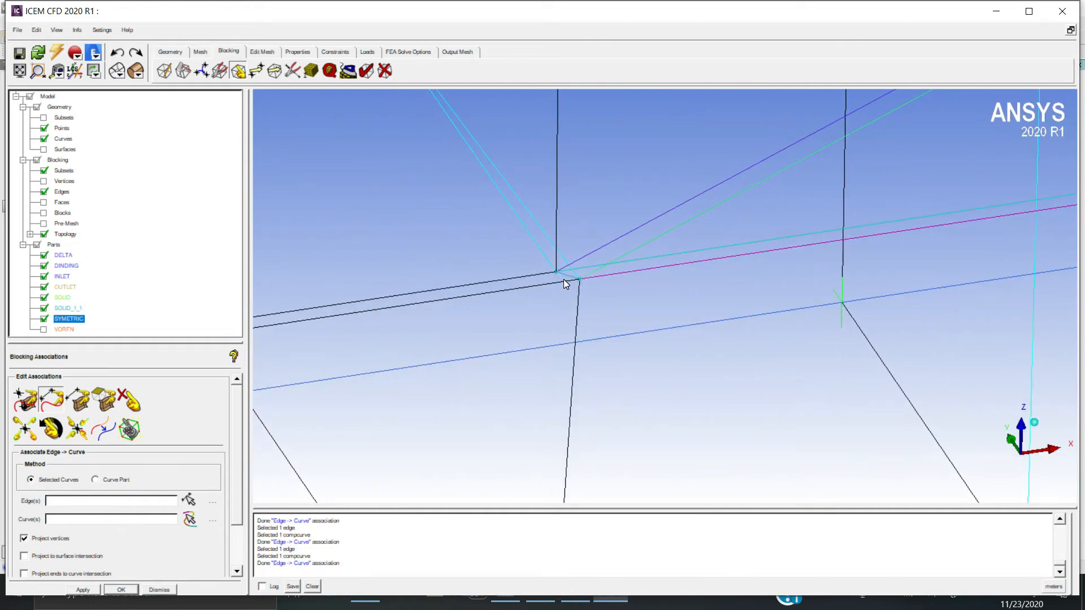
scroll(563, 286, "up", 3)
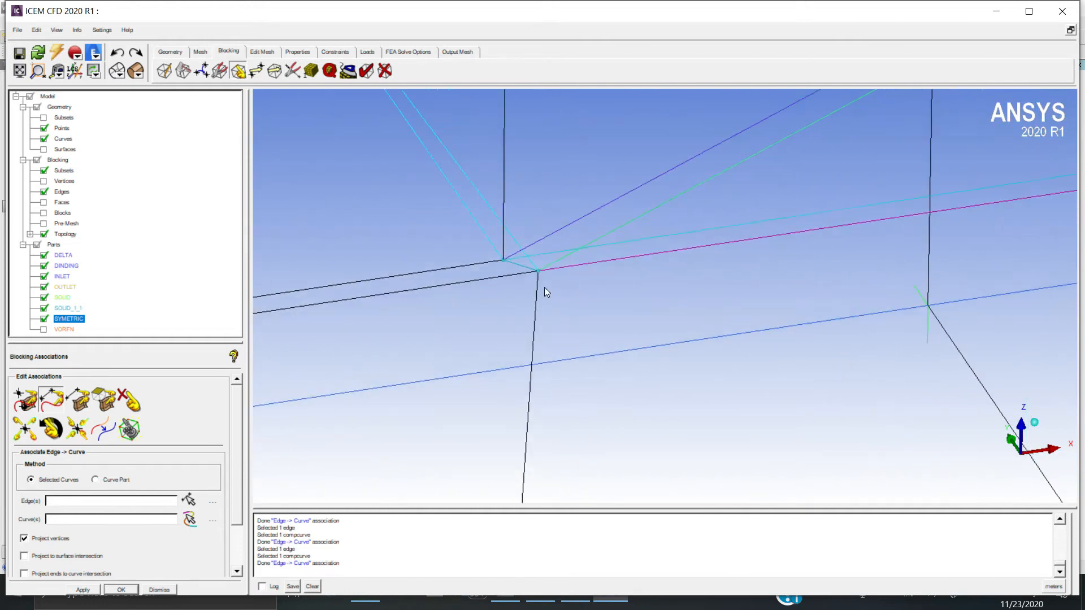
middle_click_drag(517, 265, 571, 266)
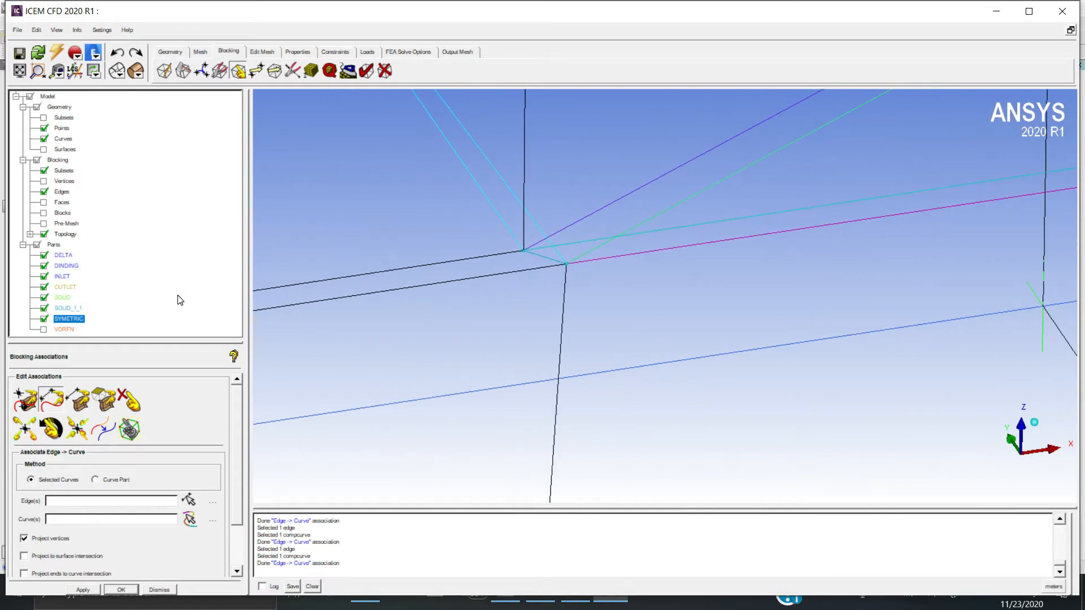
left_click(51, 400)
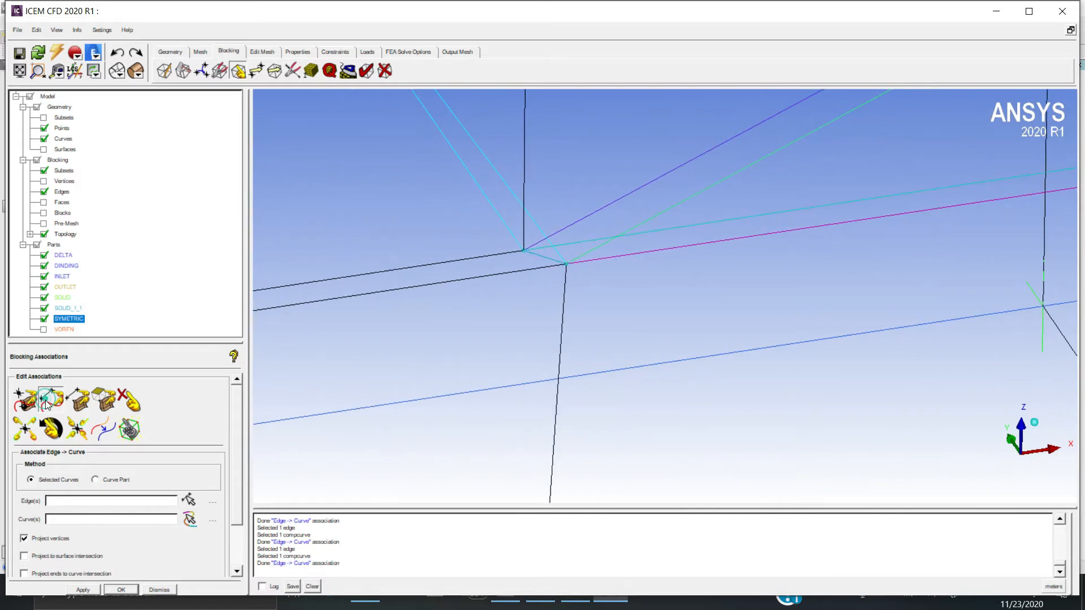
left_click(533, 253)
left_click(555, 242)
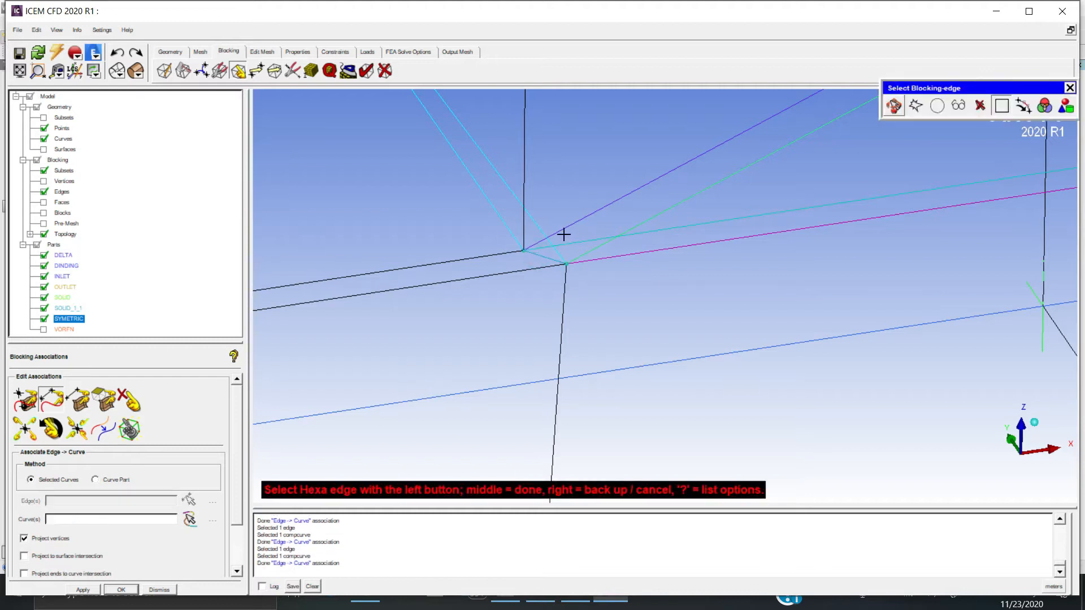
middle_click(565, 233)
- Move the lower wing-plane vertex at the outer wall of the front apex section slightly downstream along X, with Y and Z fixed
scroll(569, 227, "down", 8)
scroll(565, 221, "down", 5)
left_click_drag(794, 317, 750, 347)
scroll(814, 390, "down", 3)
scroll(723, 306, "up", 2)
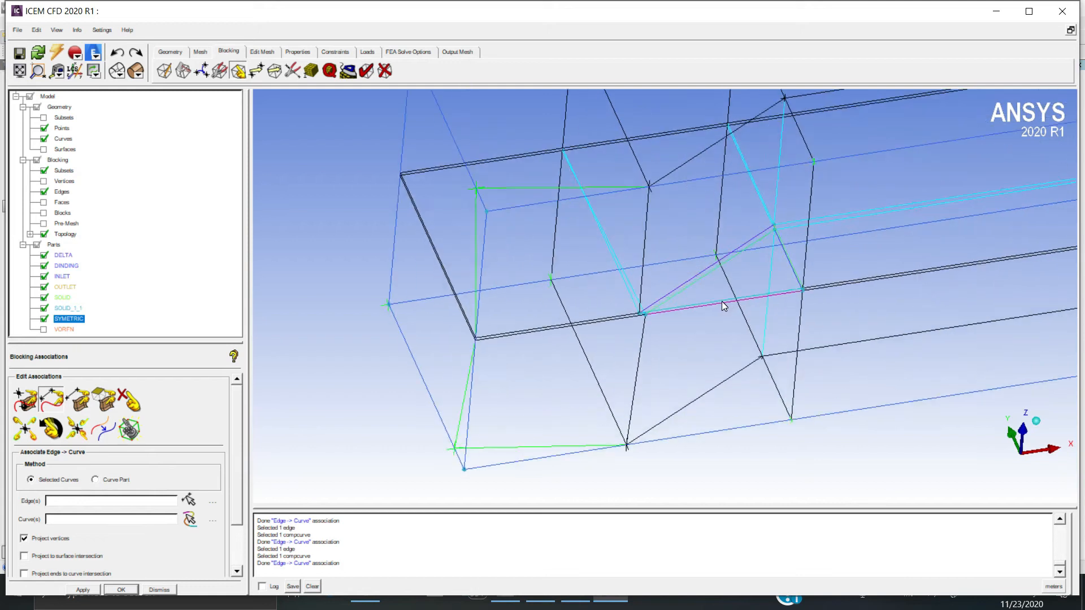
scroll(724, 306, "up", 2)
left_click_drag(636, 326, 484, 134)
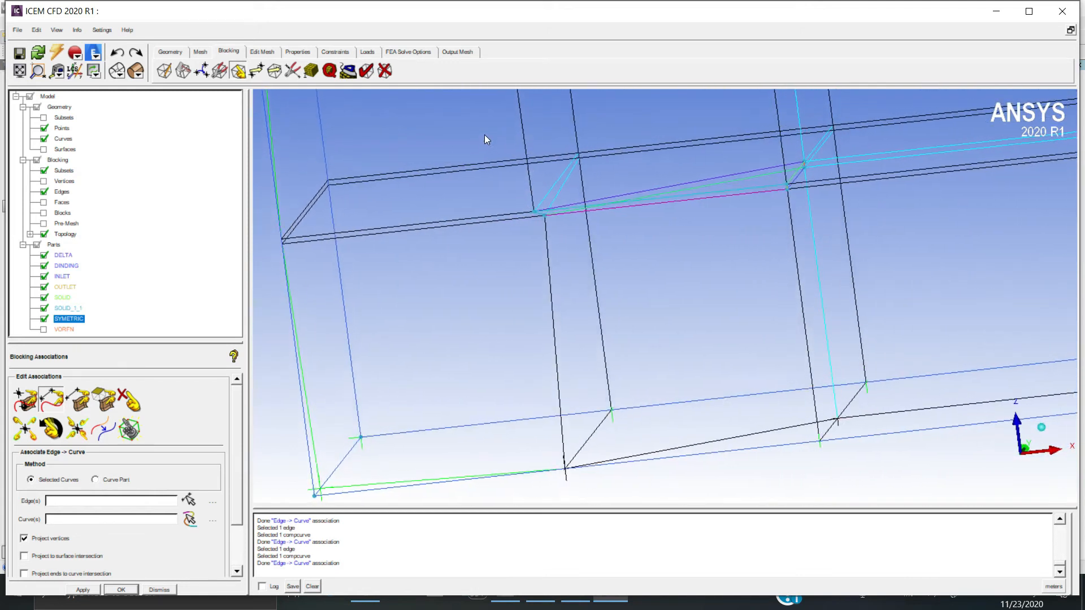
scroll(580, 165, "up", 1)
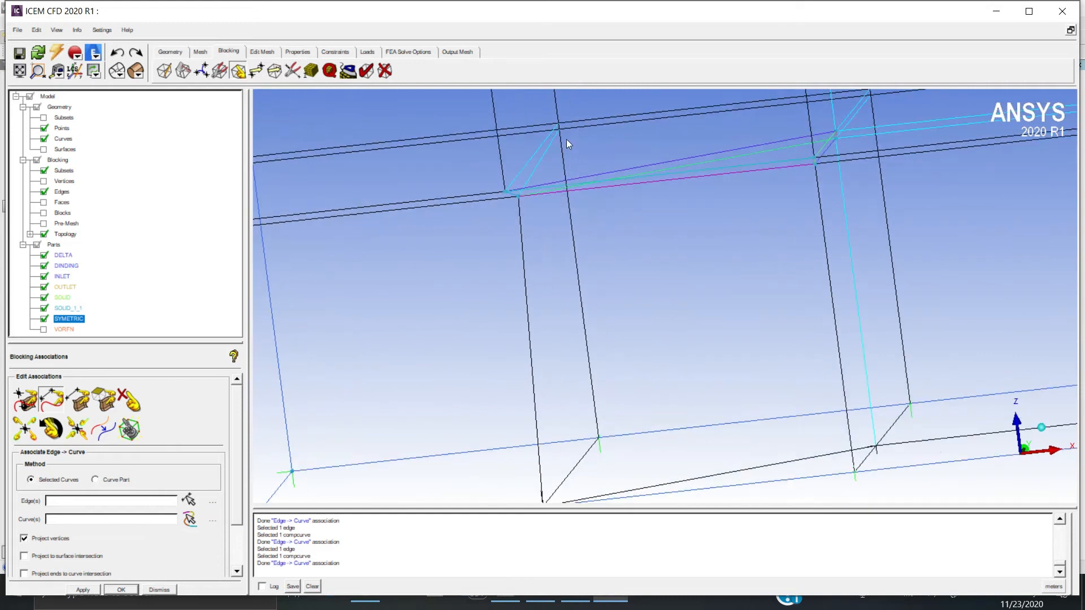
left_click(254, 71)
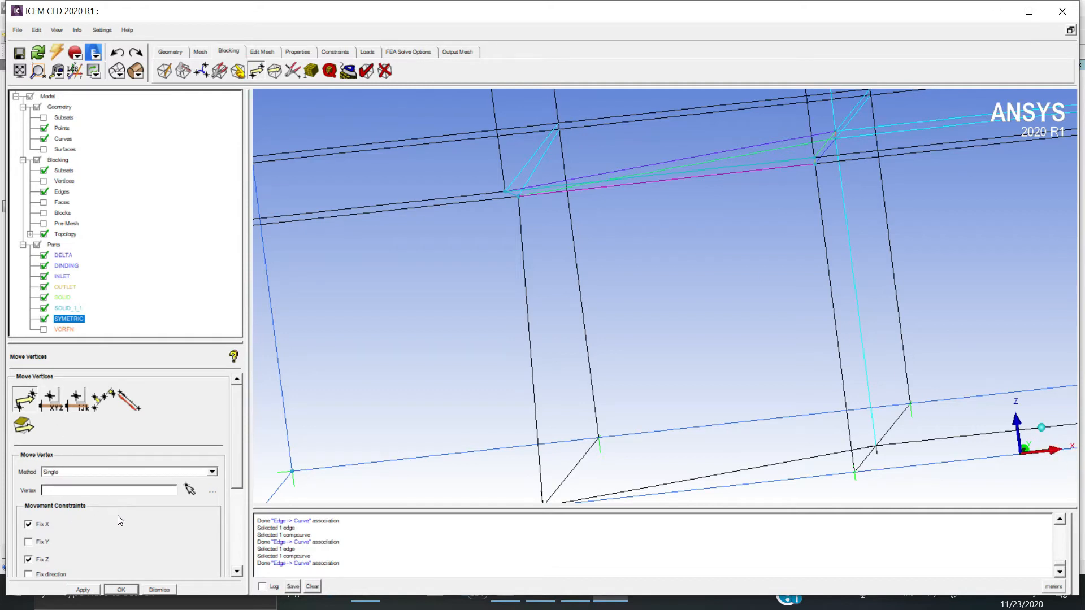
left_click(28, 525)
left_click(190, 489)
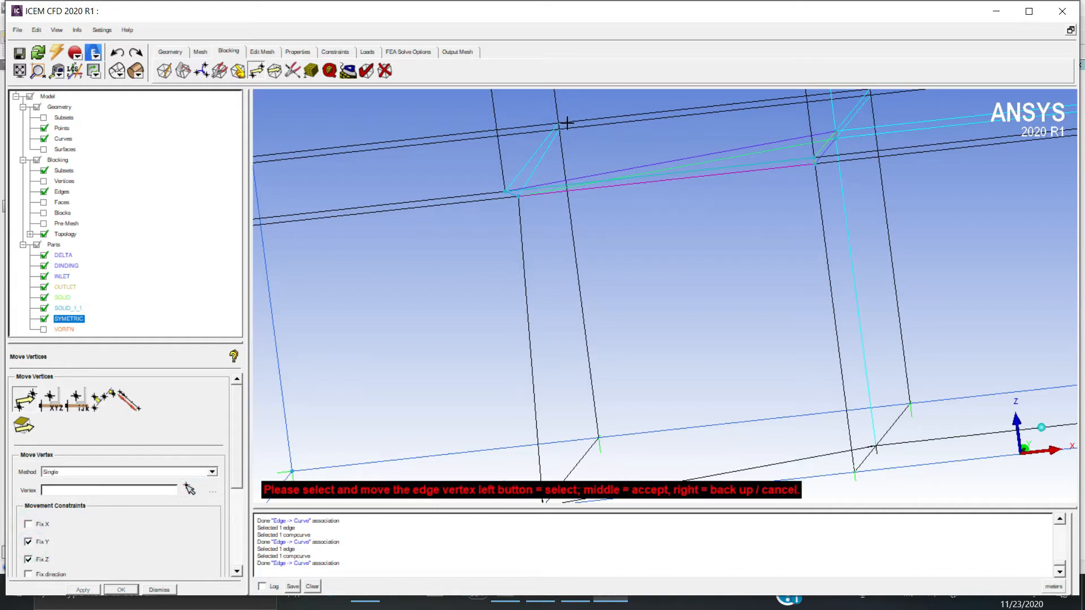
left_click_drag(559, 131, 571, 130)
middle_click(587, 129)
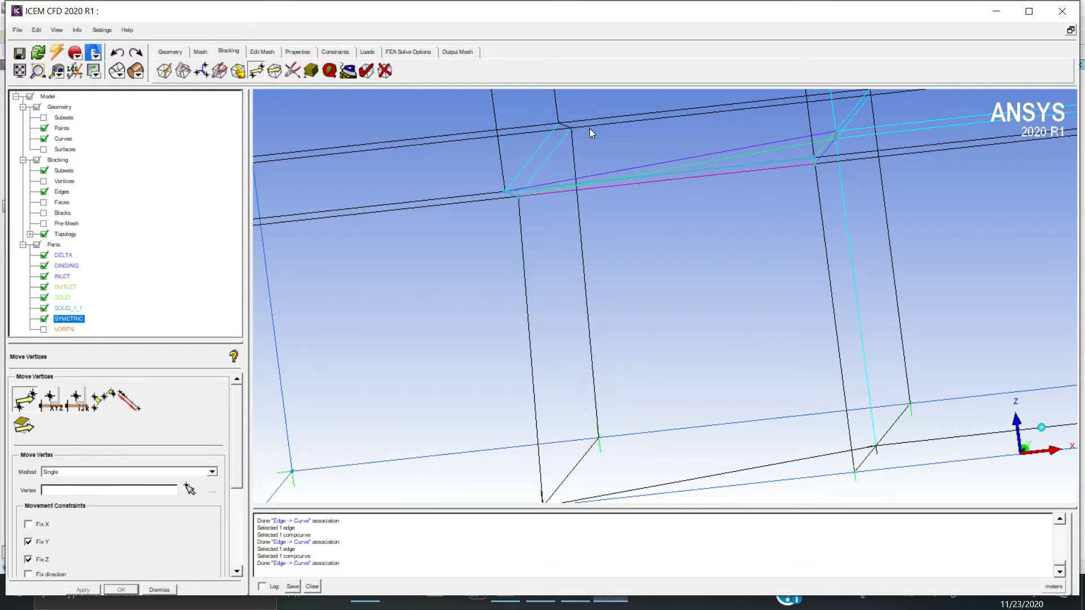
- Display the blocks as solids, examine the block arrangement around the wing from several angles, and hide the blocks
scroll(590, 147, "down", 3)
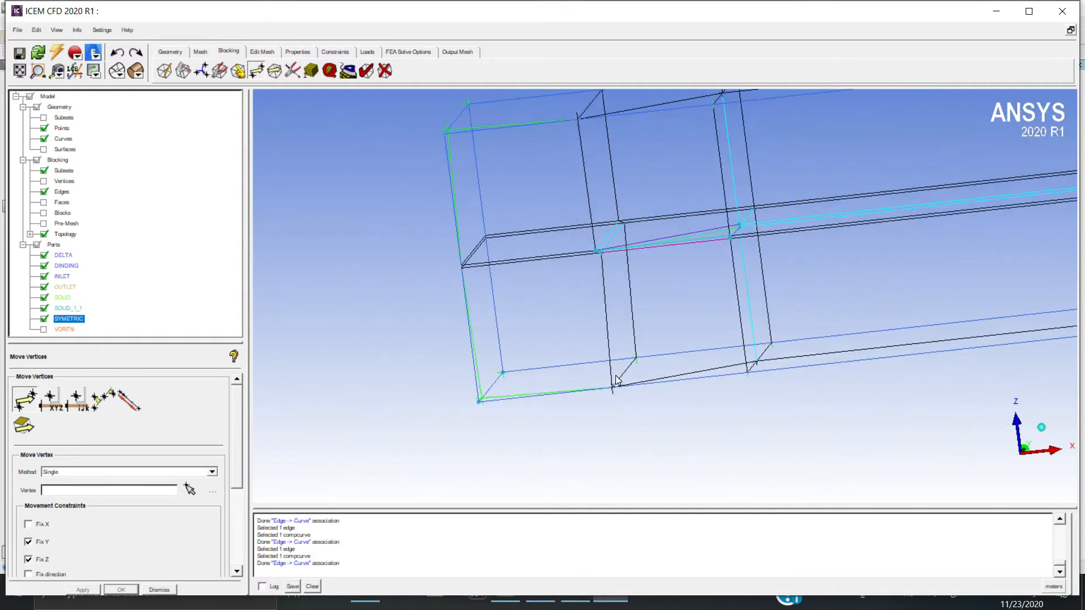
left_click_drag(650, 380, 689, 389)
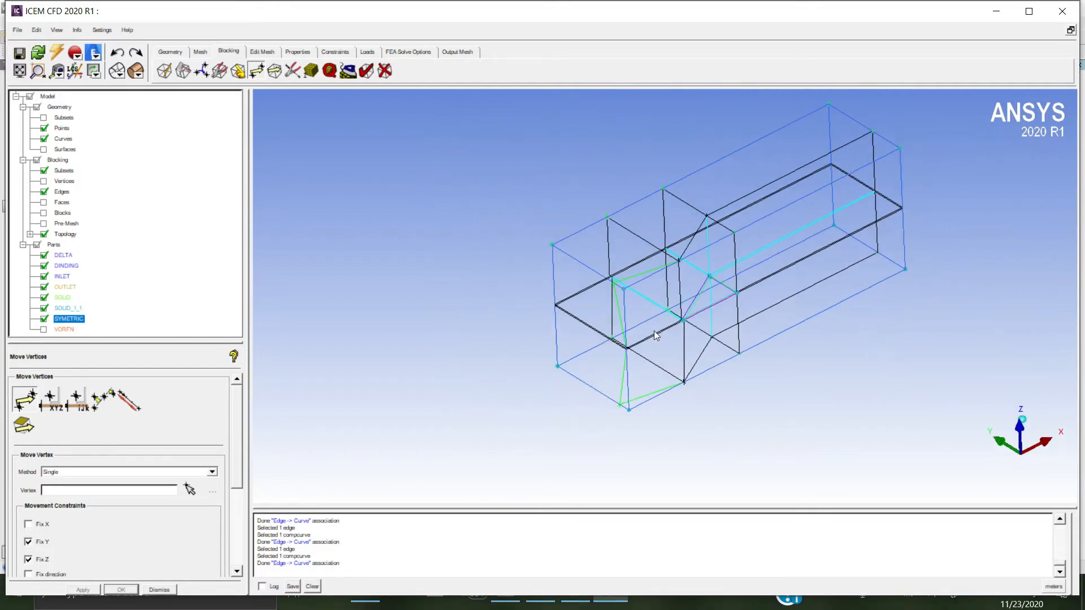
left_click(44, 213)
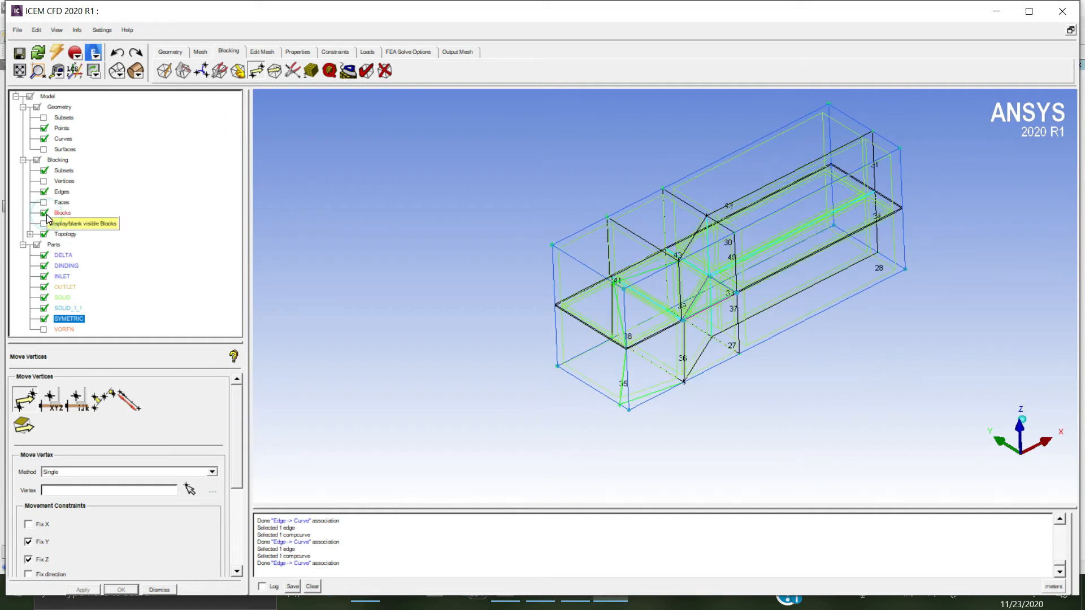
left_click(135, 71)
mouse_move(683, 319)
left_mouse_down()
mouse_move(812, 393)
mouse_move(864, 330)
mouse_move(850, 297)
mouse_move(669, 256)
left_mouse_up()
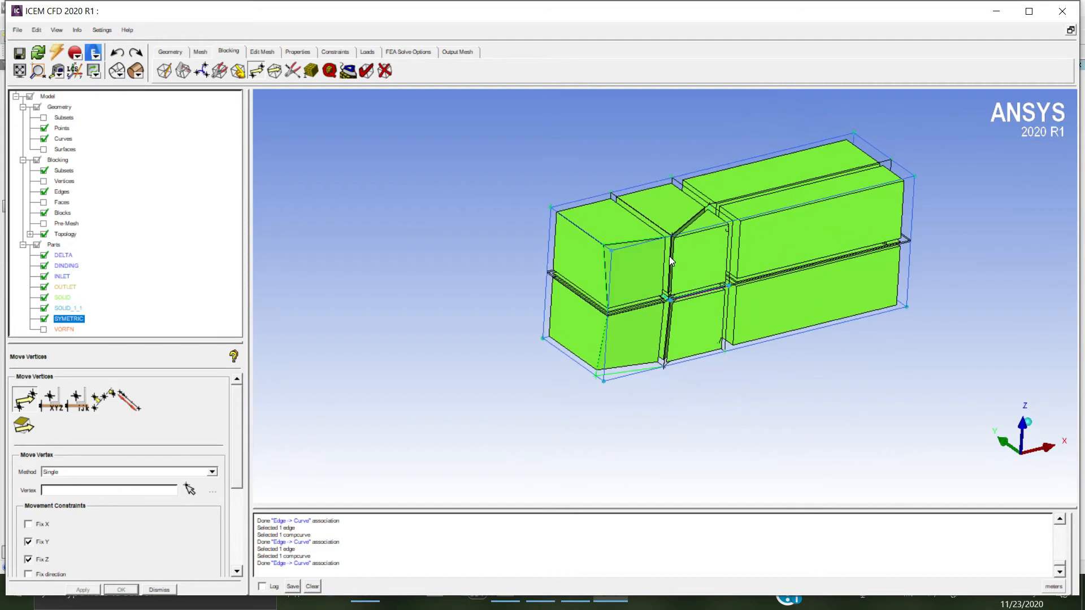
left_click(45, 330)
mouse_move(548, 335)
left_mouse_down()
mouse_move(606, 331)
mouse_move(846, 437)
mouse_move(894, 440)
mouse_move(784, 439)
mouse_move(650, 327)
left_mouse_up()
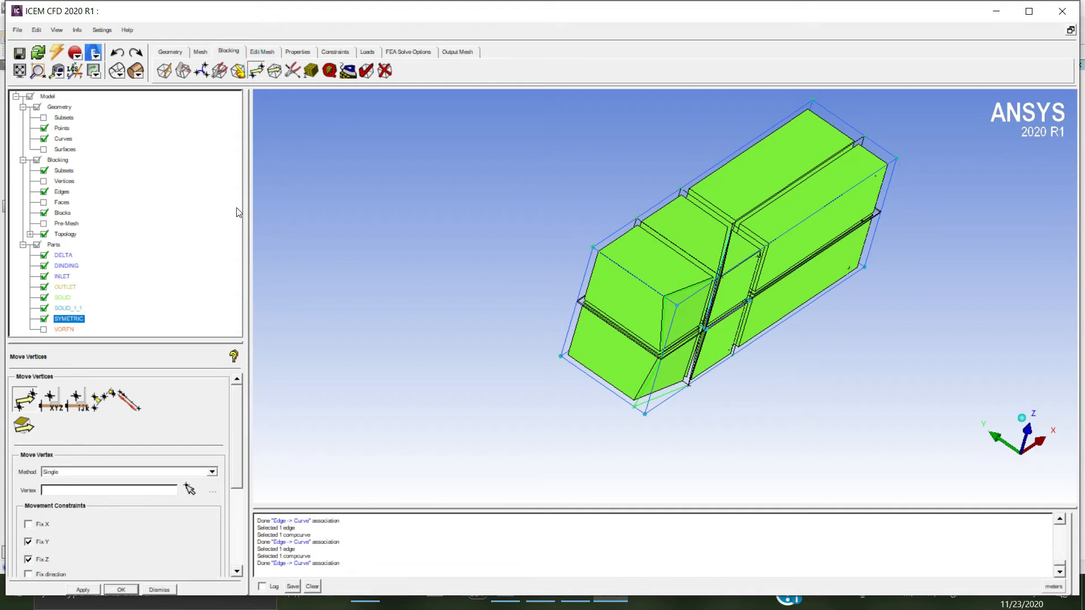
left_click(44, 213)
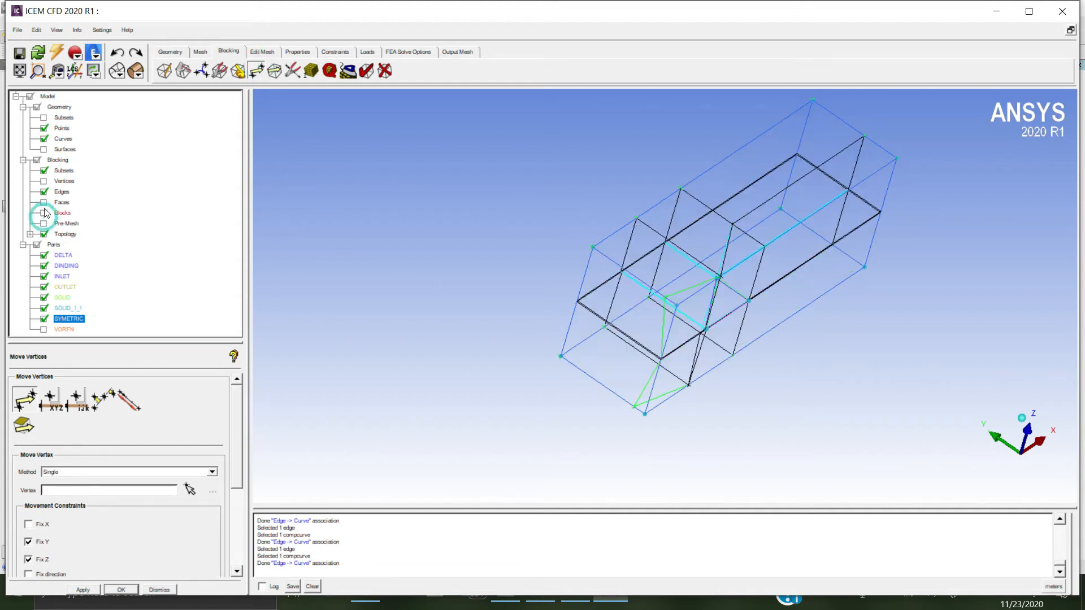
scroll(701, 323, "down", 1)
scroll(700, 322, "up", 5)
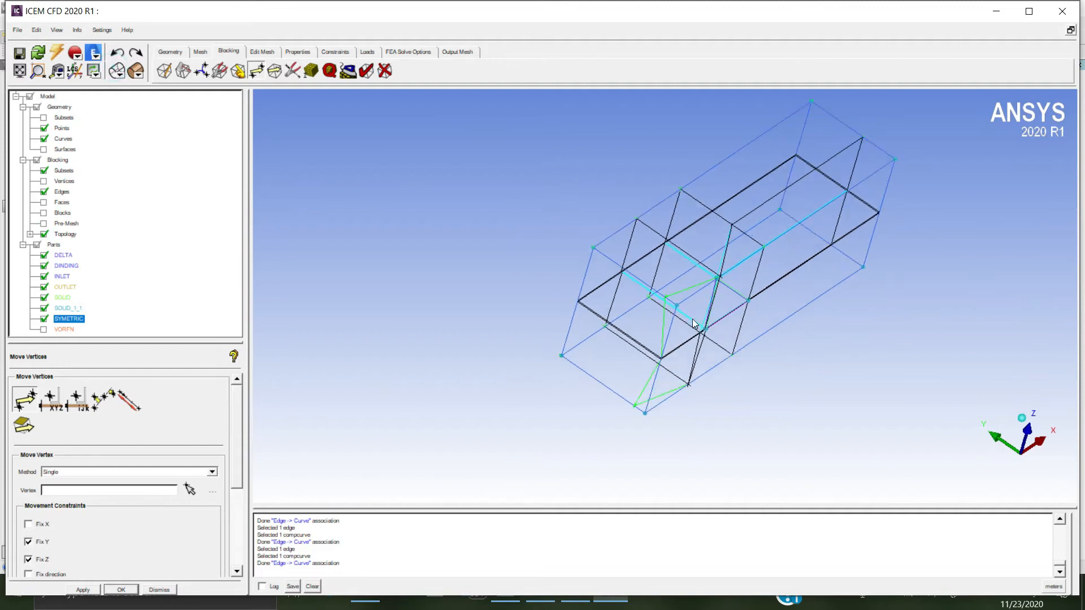
- Associate the upper block vertex at the inlet end of the symmetry side with the domain's corner point
middle_click_drag(694, 315, 687, 280)
left_click(254, 76)
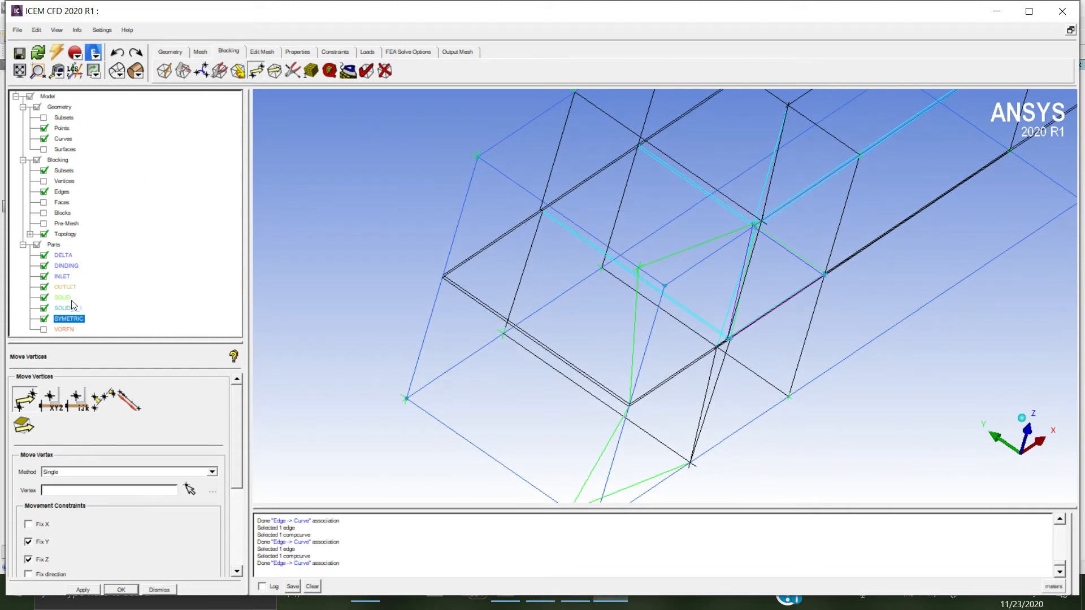
left_click(240, 71)
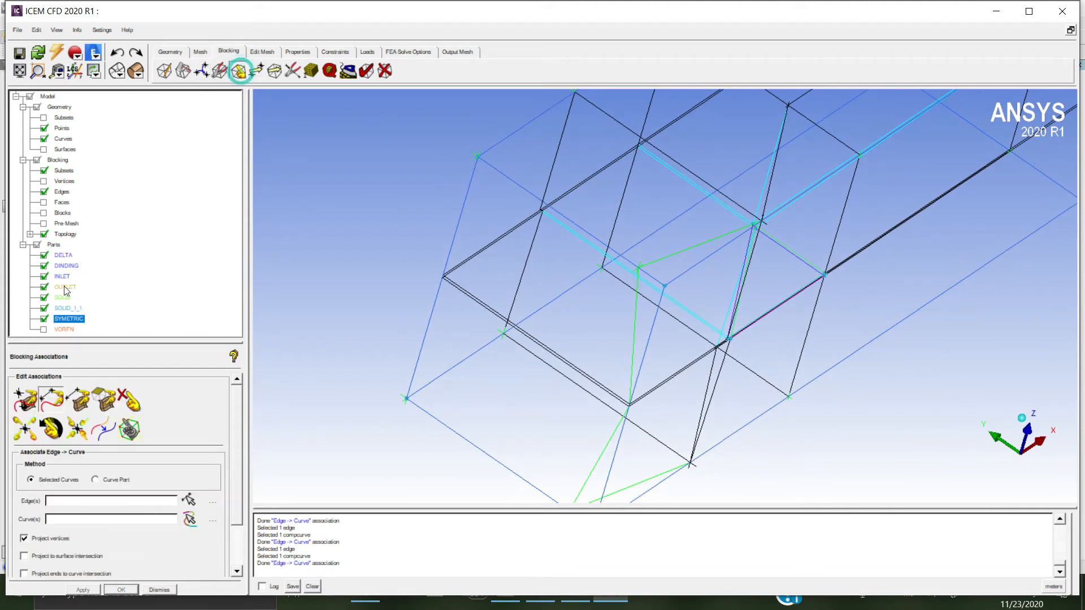
left_click(25, 400)
left_click(638, 266)
left_click(666, 286)
- Associate the lower block vertex at the inlet end of the symmetry side with its domain corner point
left_click_drag(637, 412, 649, 392)
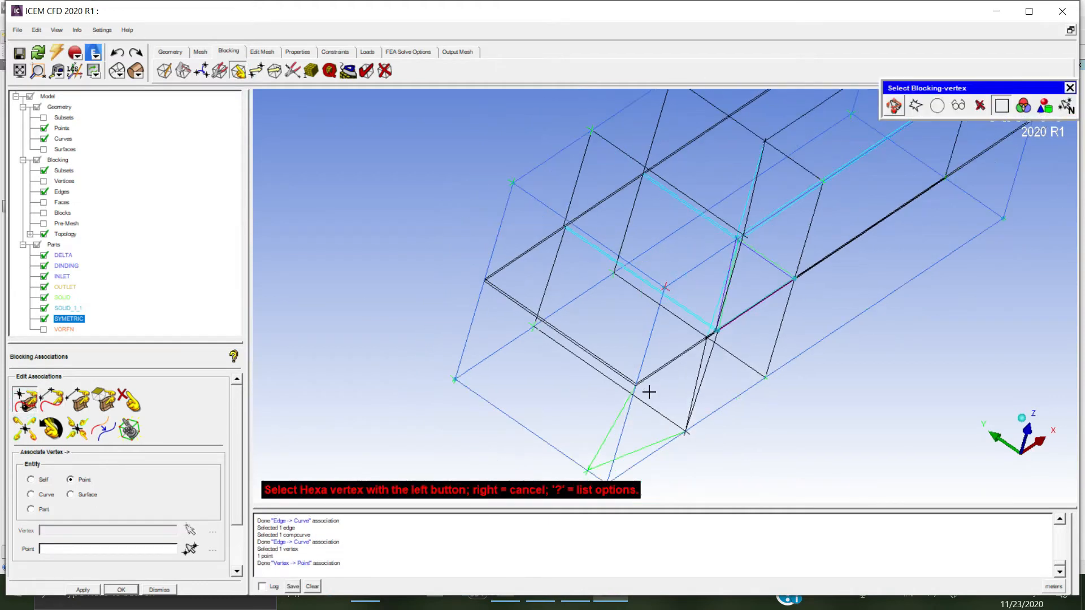
left_click(588, 466)
left_click_drag(586, 462, 662, 425)
left_click(632, 420)
- Delete the thin triangular block 33 that fills the delta wing, leaving permanent deletion off
left_click_drag(722, 349, 661, 366)
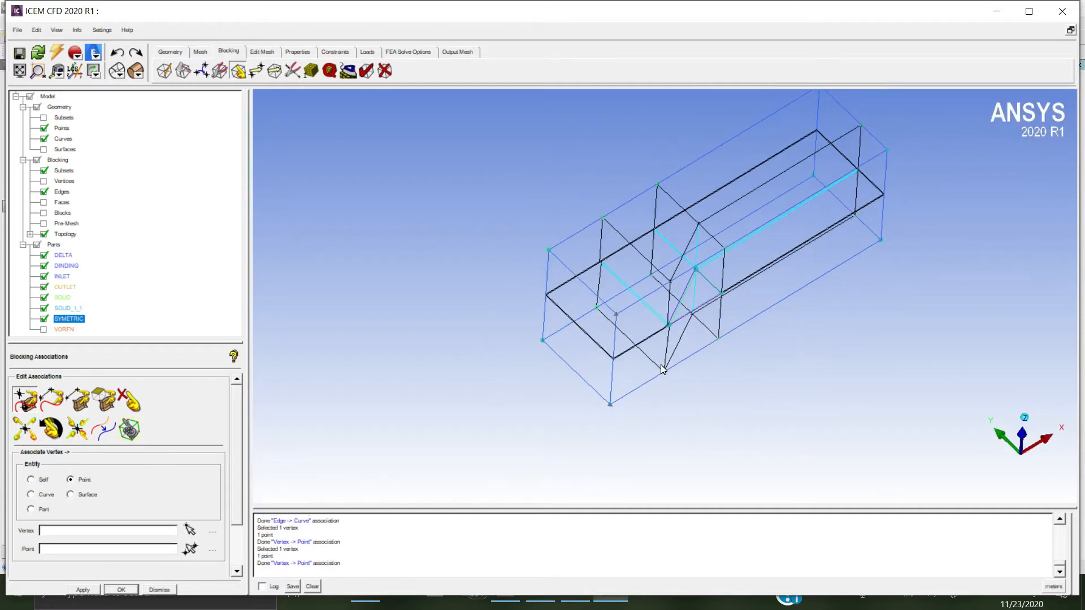
scroll(698, 307, "up", 6)
left_click_drag(842, 341, 761, 229)
scroll(747, 245, "up", 3)
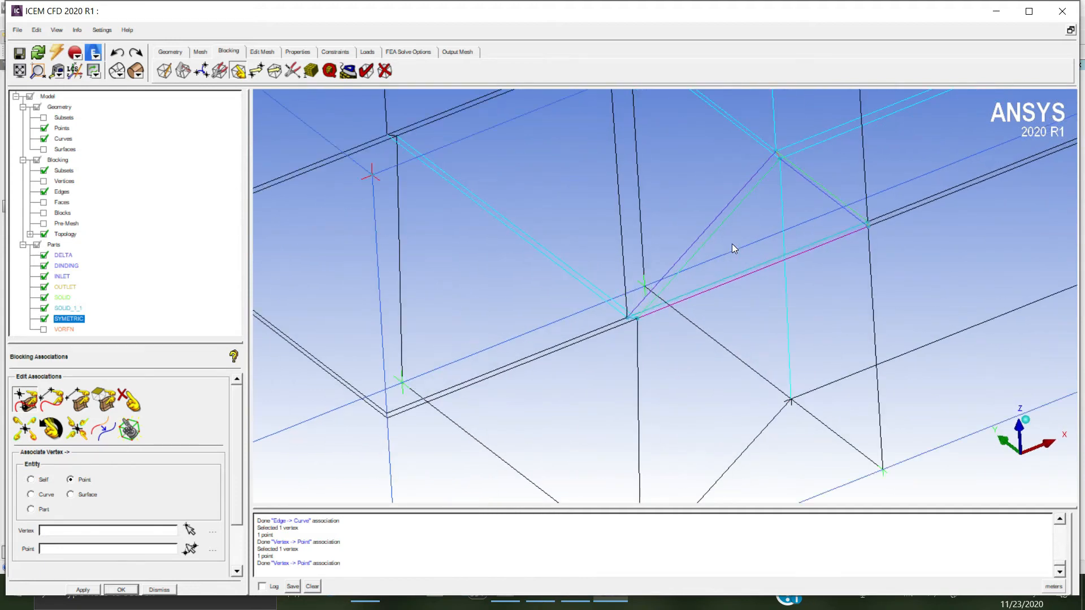
left_click(385, 71)
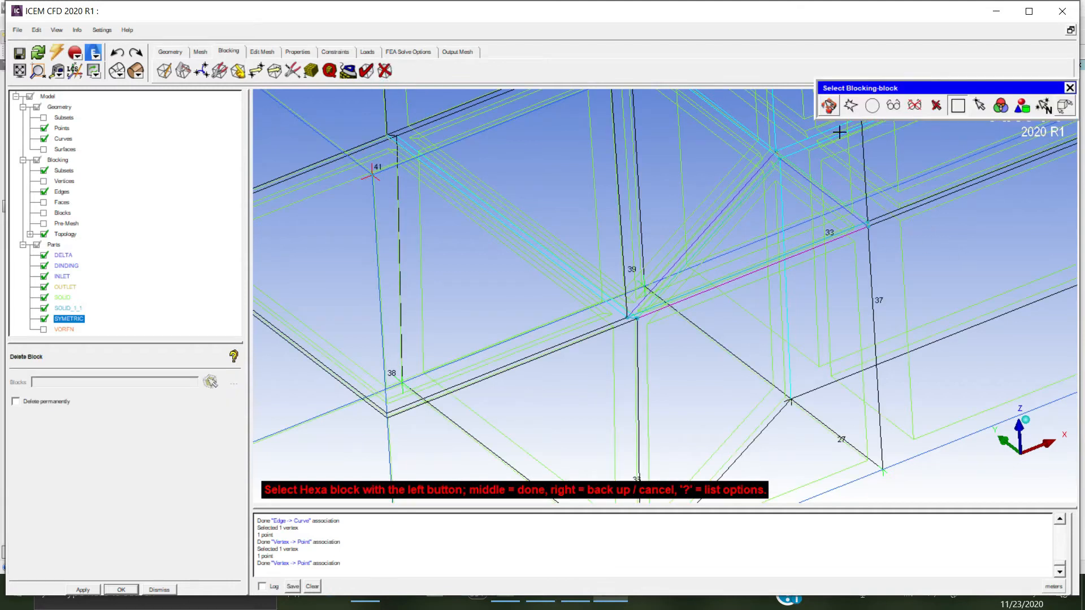
left_click(829, 105)
left_click_drag(831, 240, 765, 198)
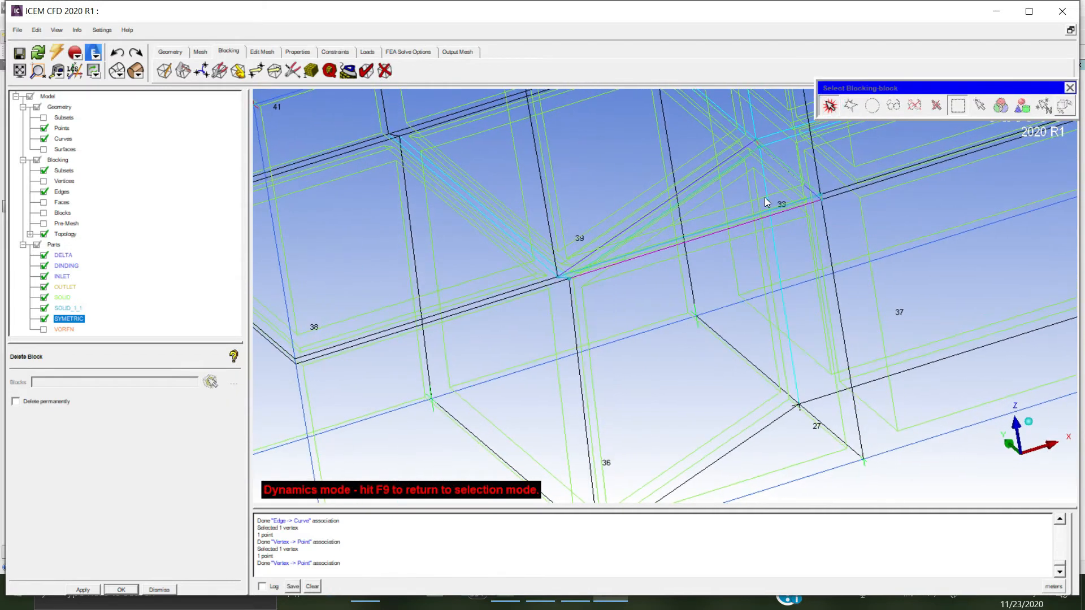
scroll(764, 198, "up", 3)
middle_click_drag(775, 190, 766, 293)
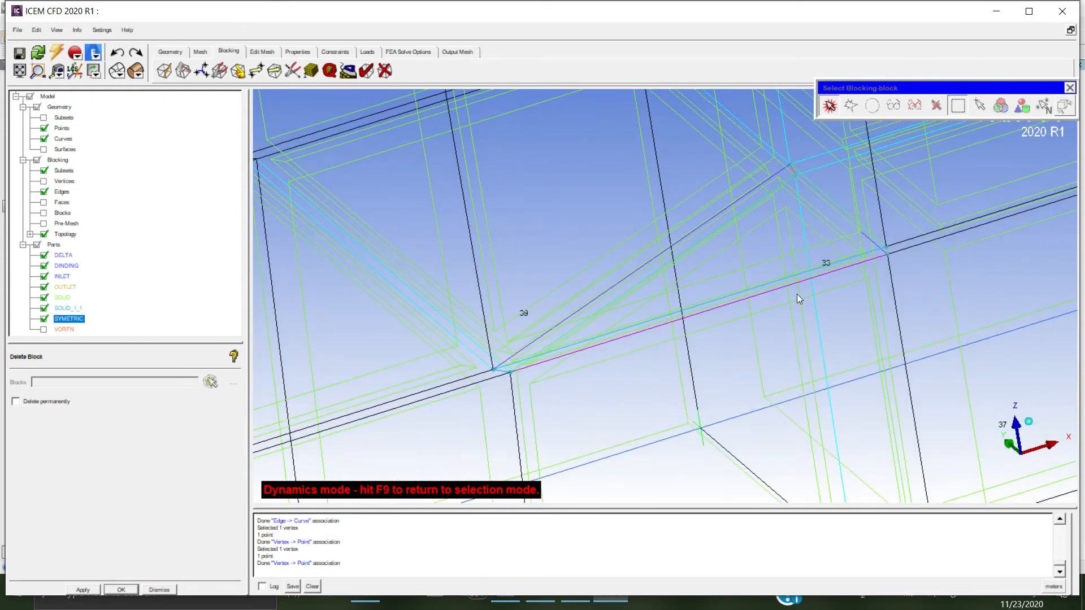
left_click_drag(779, 179, 830, 238)
left_click(828, 106)
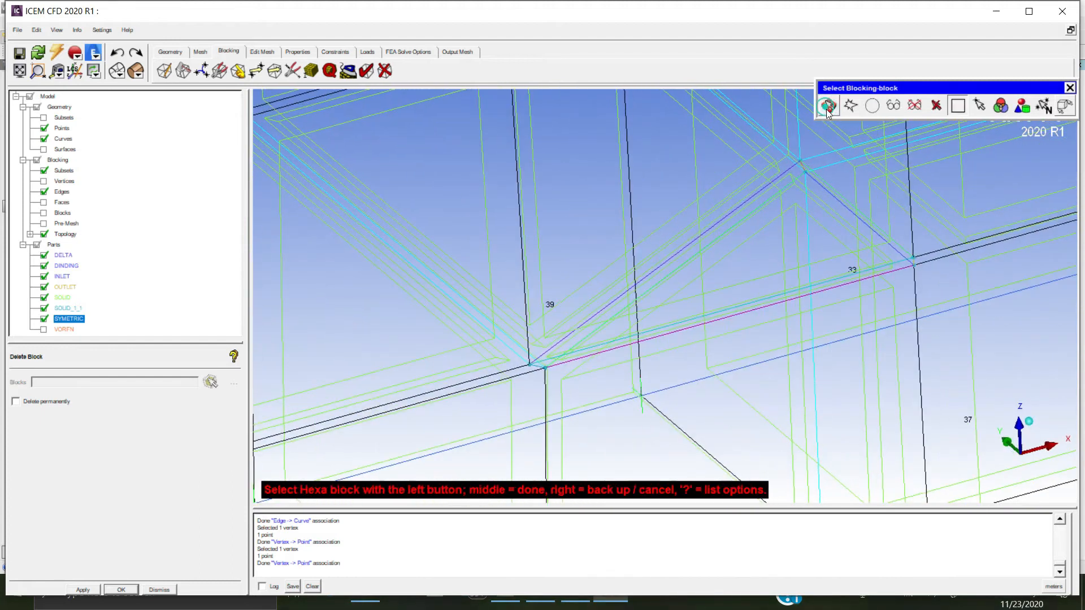
left_click(818, 199)
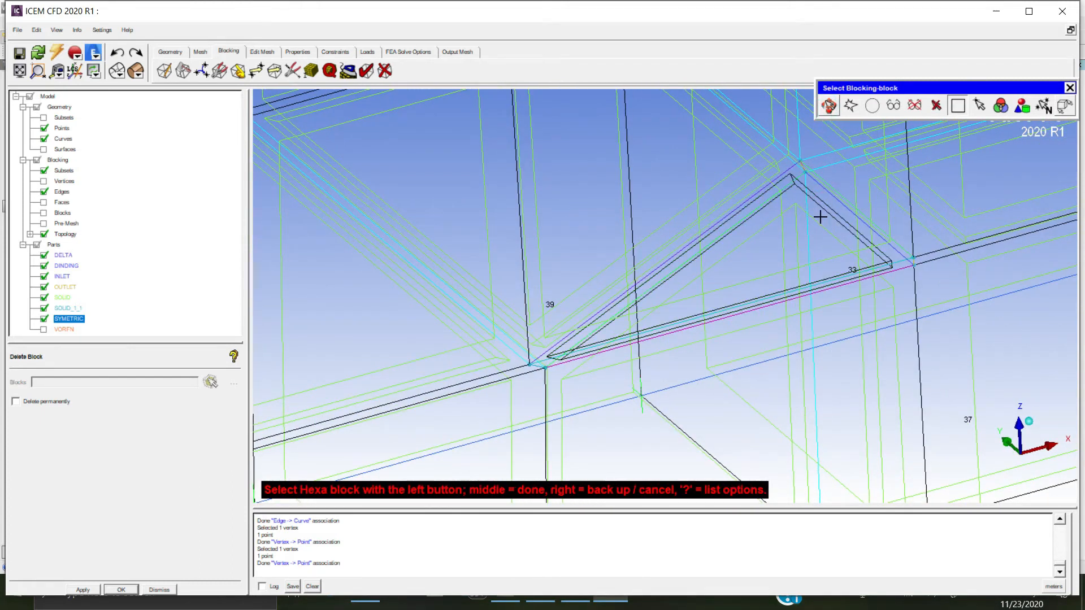
middle_click(820, 217)
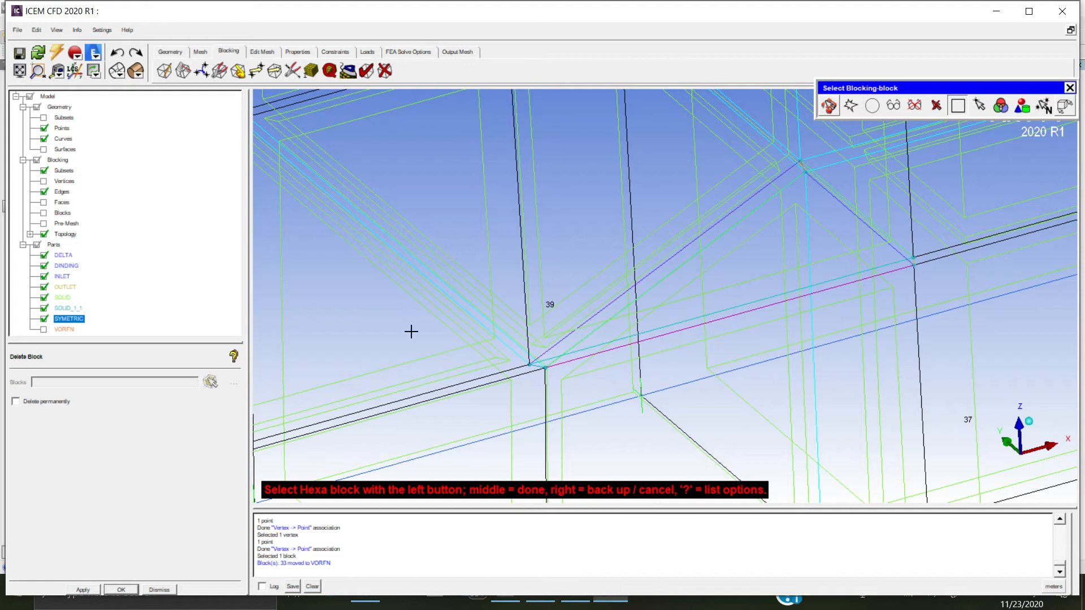
- Close block deletion and display the blocks as solids to inspect the blocking around the delta wing
left_click(147, 588)
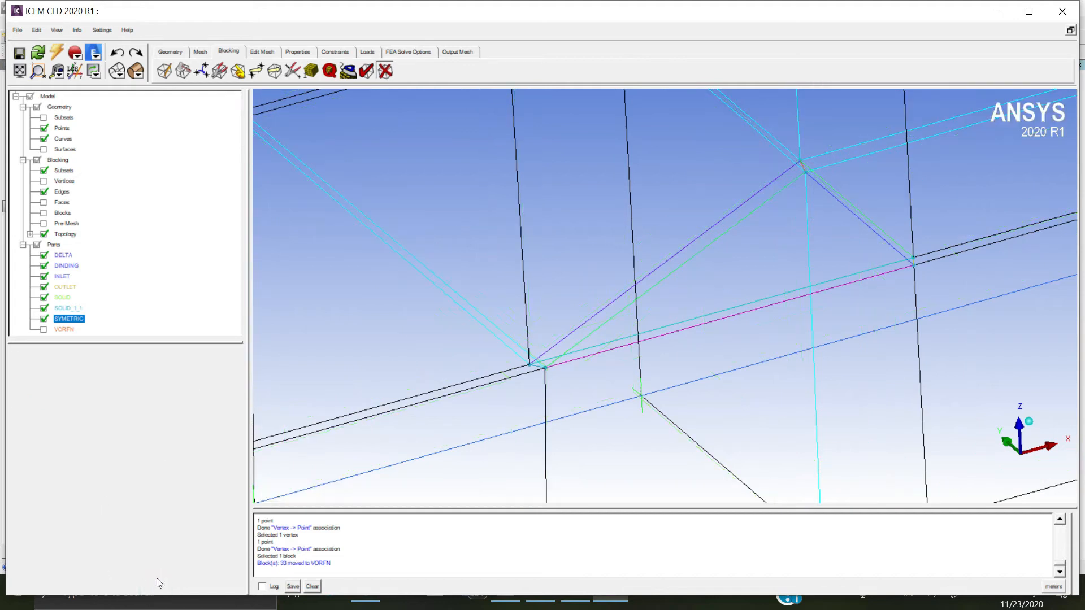
scroll(745, 345, "down", 3)
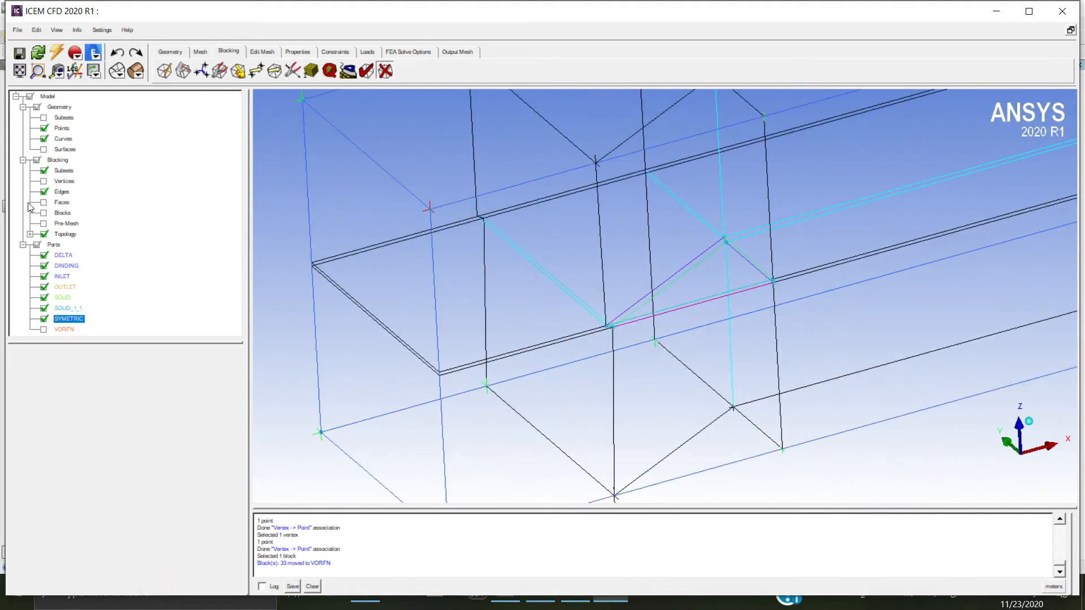
left_click(43, 212)
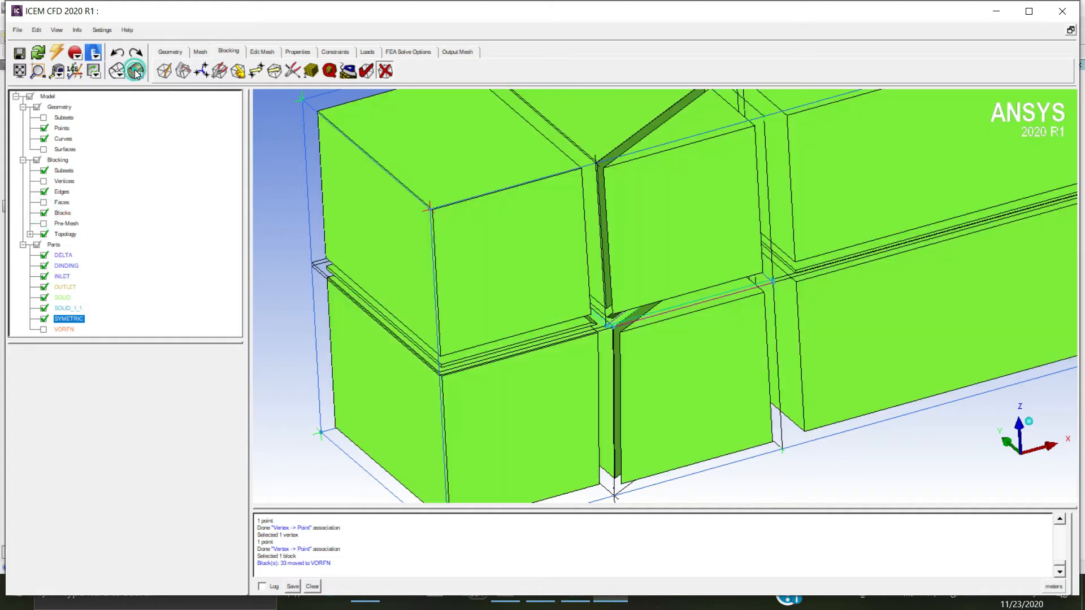
left_click_drag(608, 291, 678, 176)
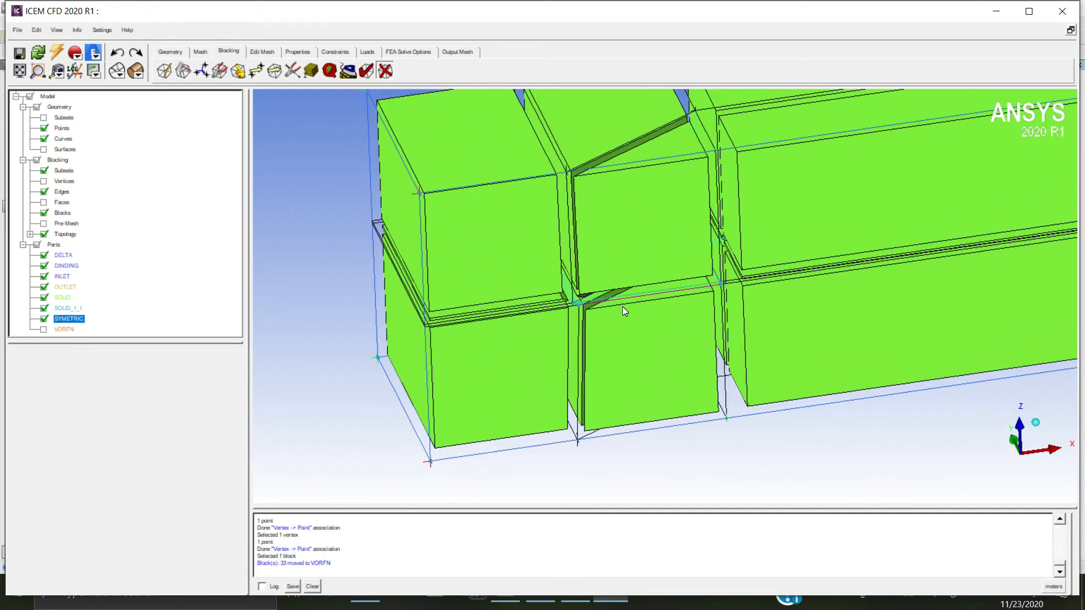
left_click_drag(655, 277, 496, 261)
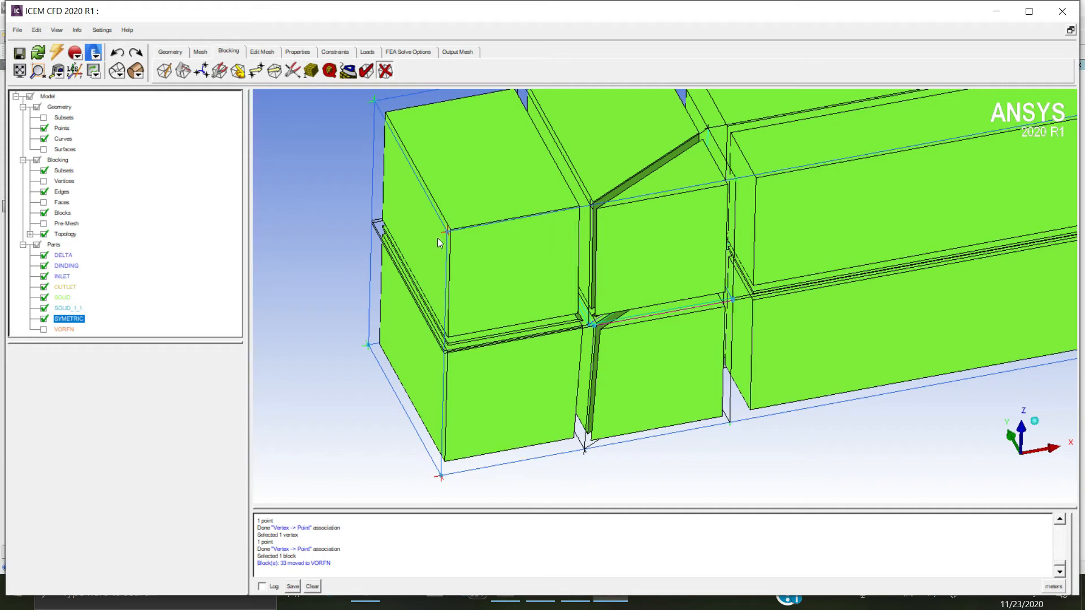
- Hide the blocks and set up the pre-mesh edge parameters with Copy Parameters enabled to all parallel edges
left_click(310, 70)
left_click(44, 213)
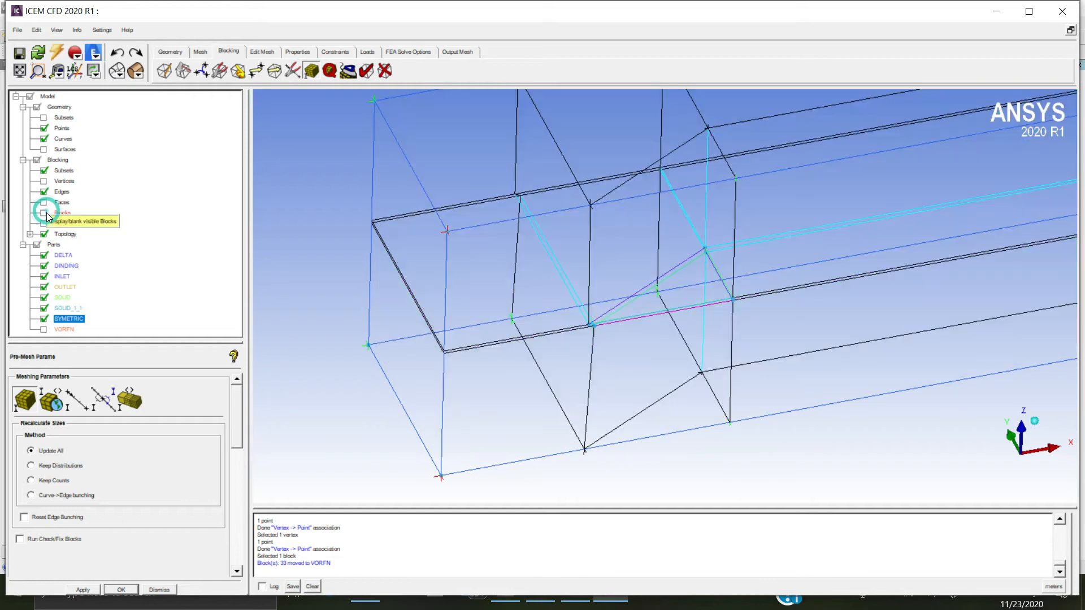
left_click_drag(556, 298, 558, 382)
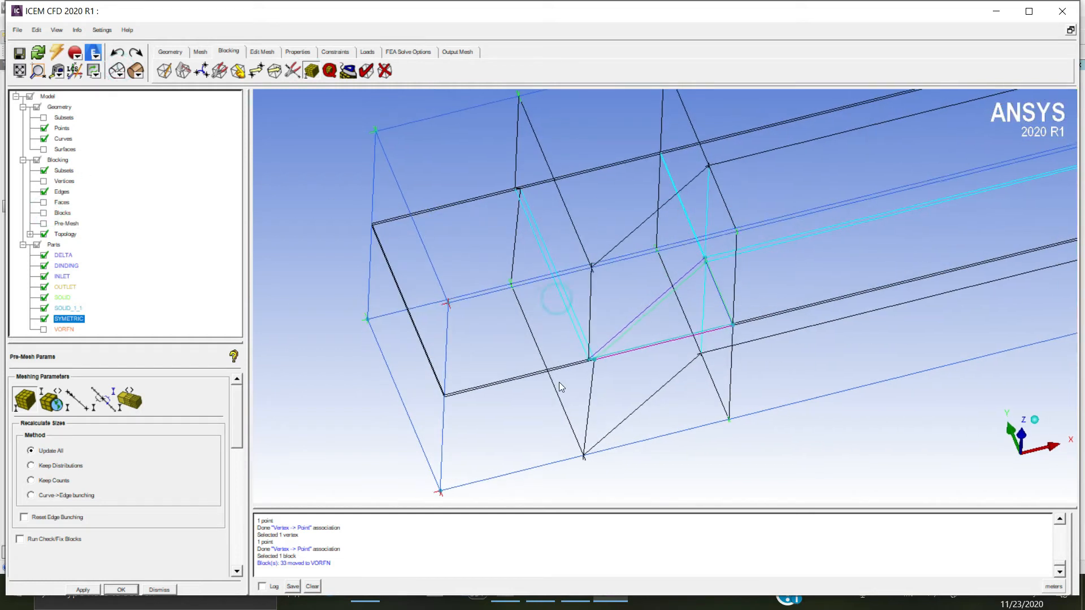
scroll(560, 381, "down", 3)
left_click_drag(619, 297, 582, 346)
left_click(79, 400)
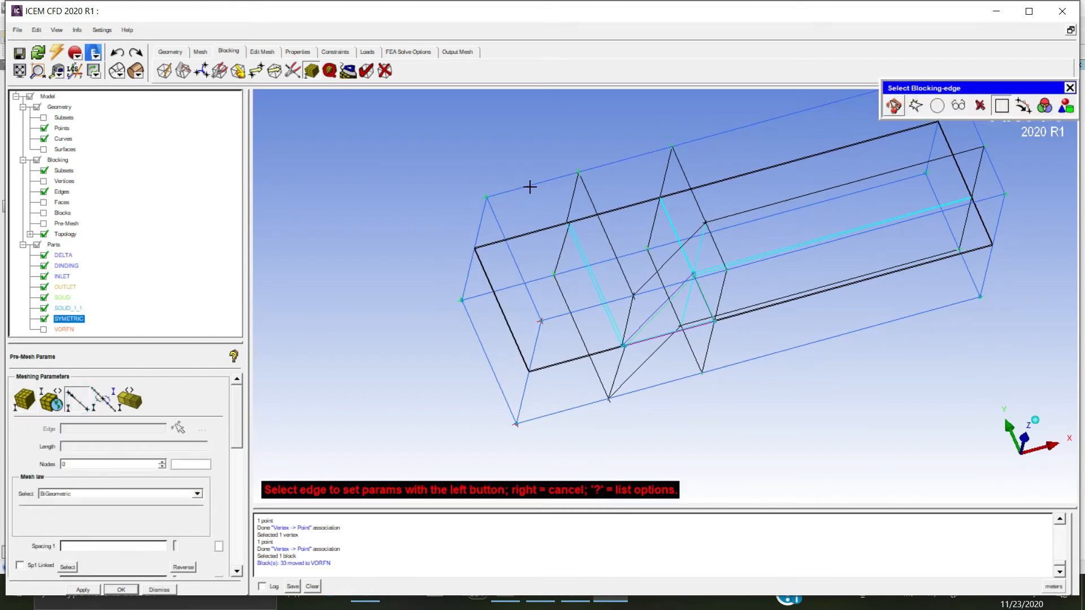
left_click_drag(235, 422, 239, 490)
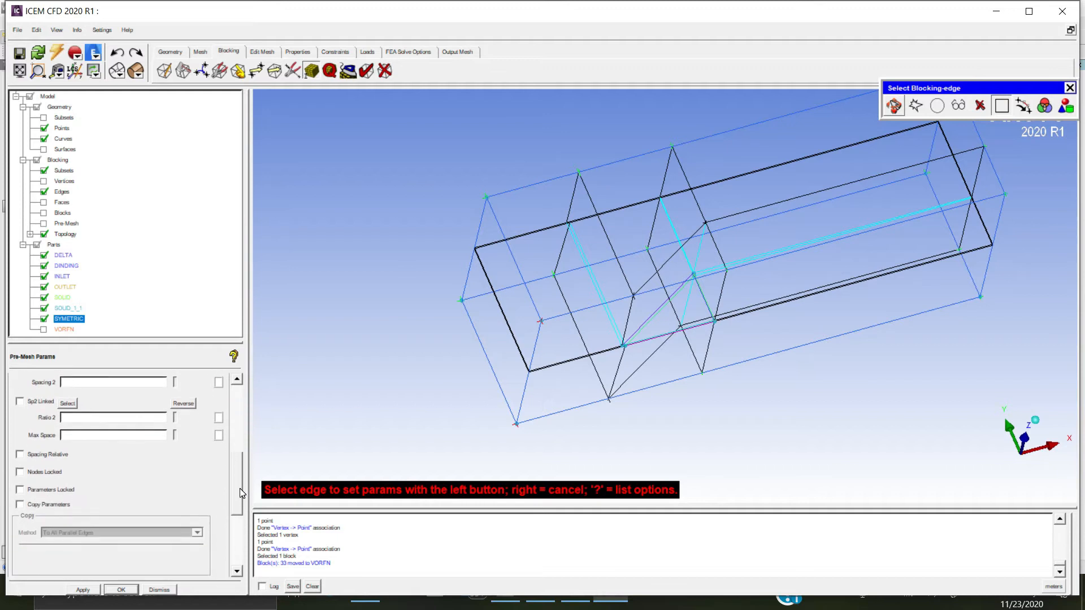
left_click(36, 504)
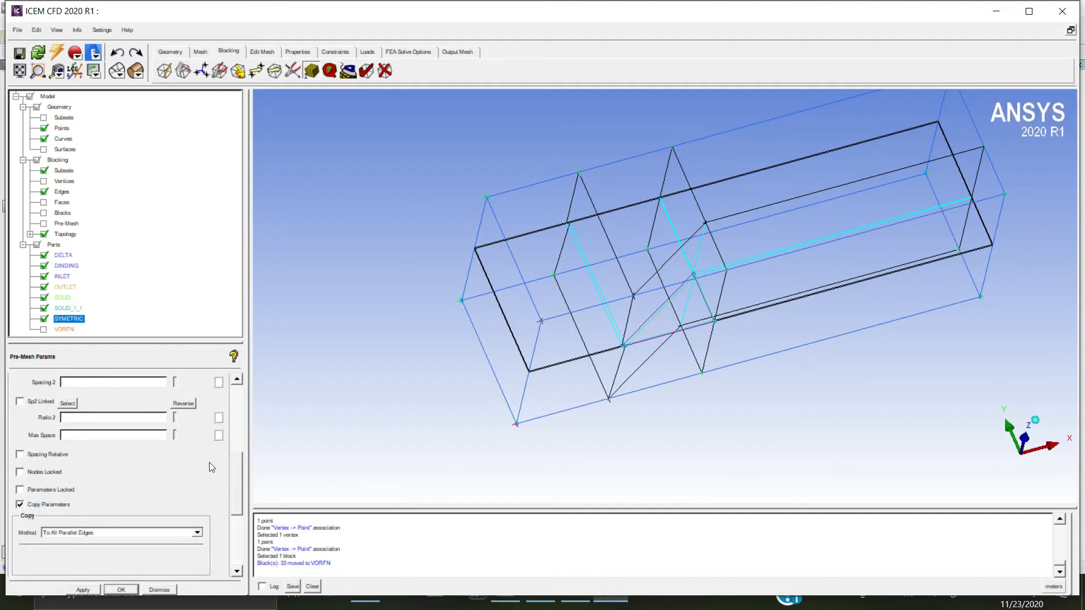
left_click(241, 452)
- Assign 20 nodes to the lengthwise edge of the inlet-side section and its parallel edges
left_click(186, 428)
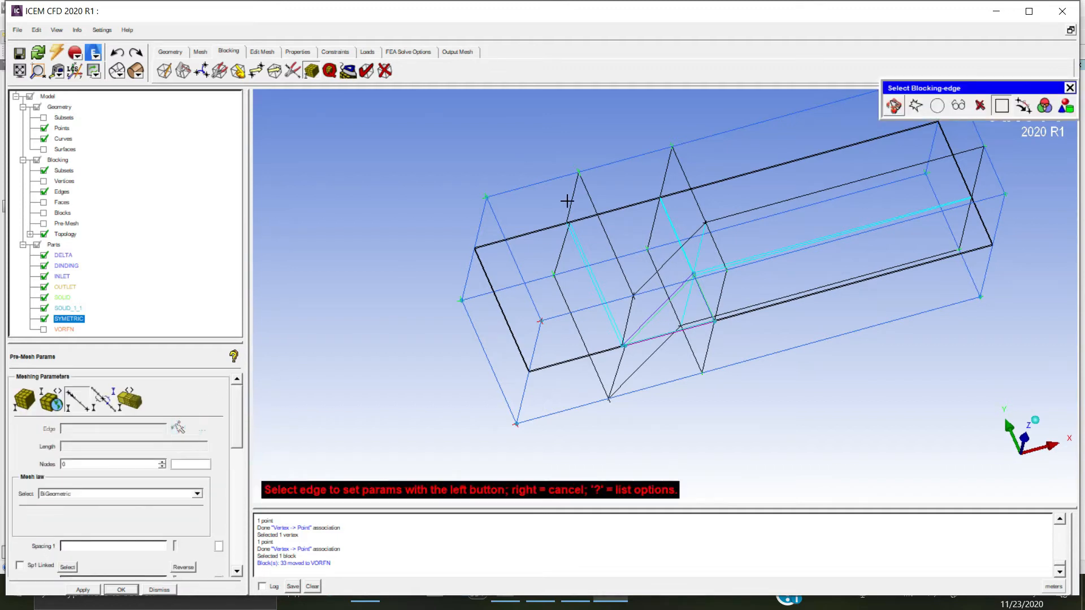
left_click(534, 192)
left_click(113, 467)
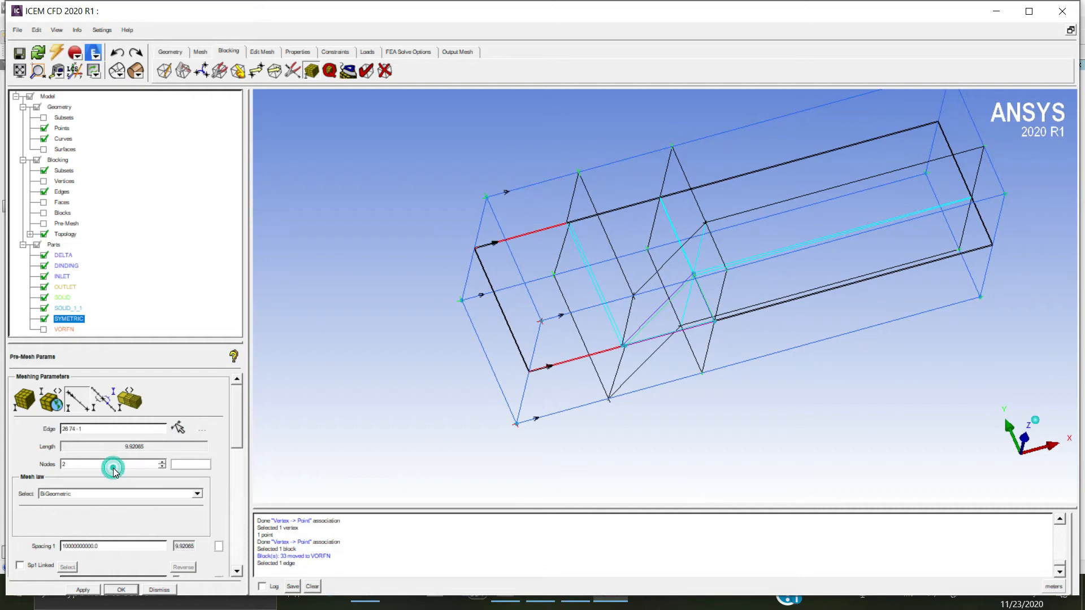
left_click(116, 467)
key("Return")
left_click(83, 592)
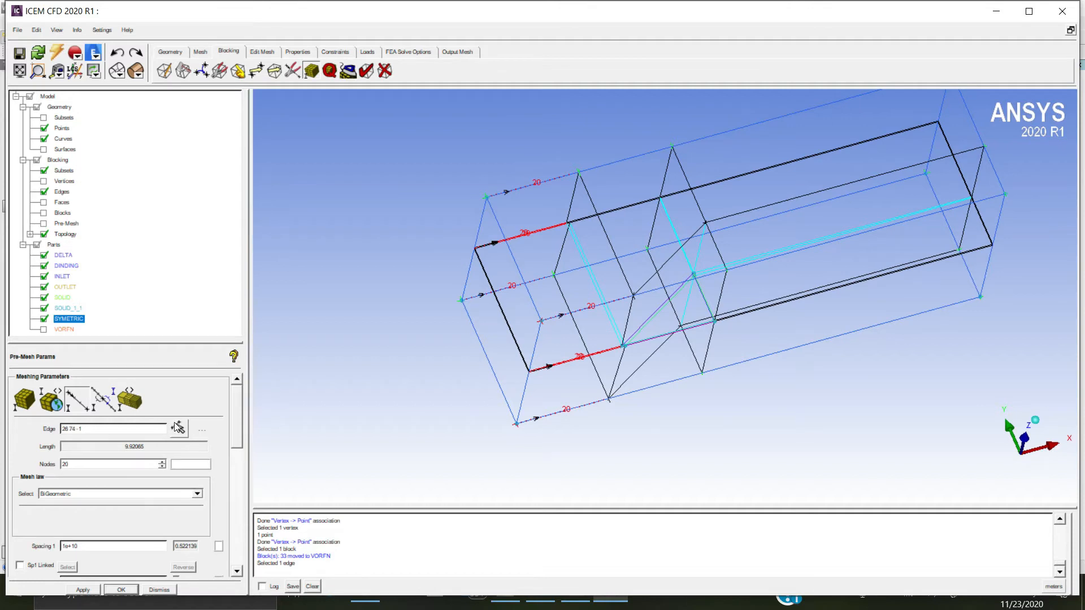
- Assign 20 nodes to the lengthwise edge of the middle section alongside the delta wing and its parallel edges
left_click(626, 160)
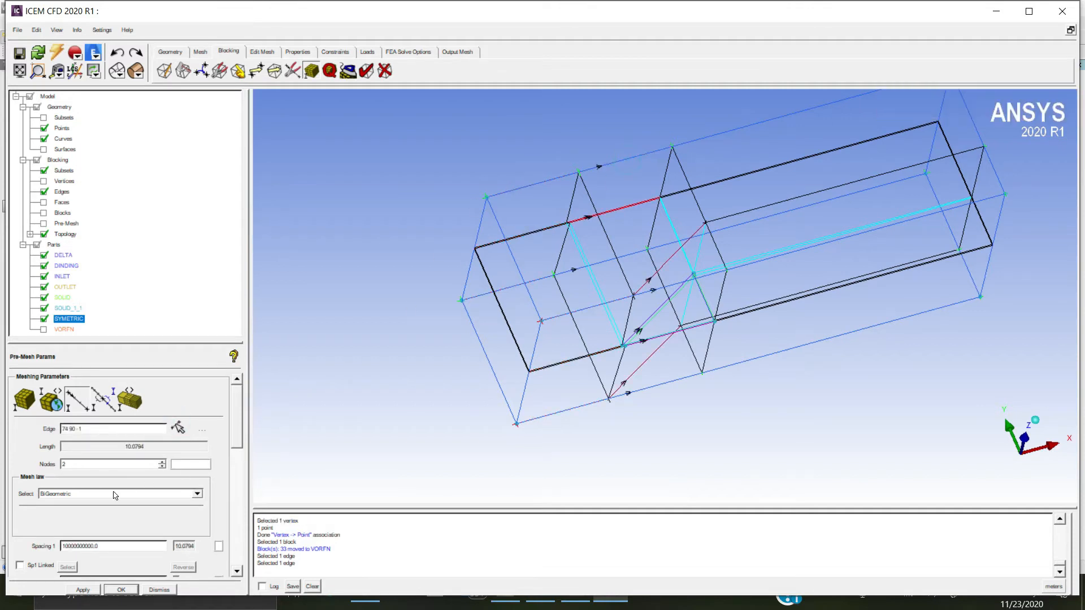
left_click(107, 463)
type("0")
key("Return")
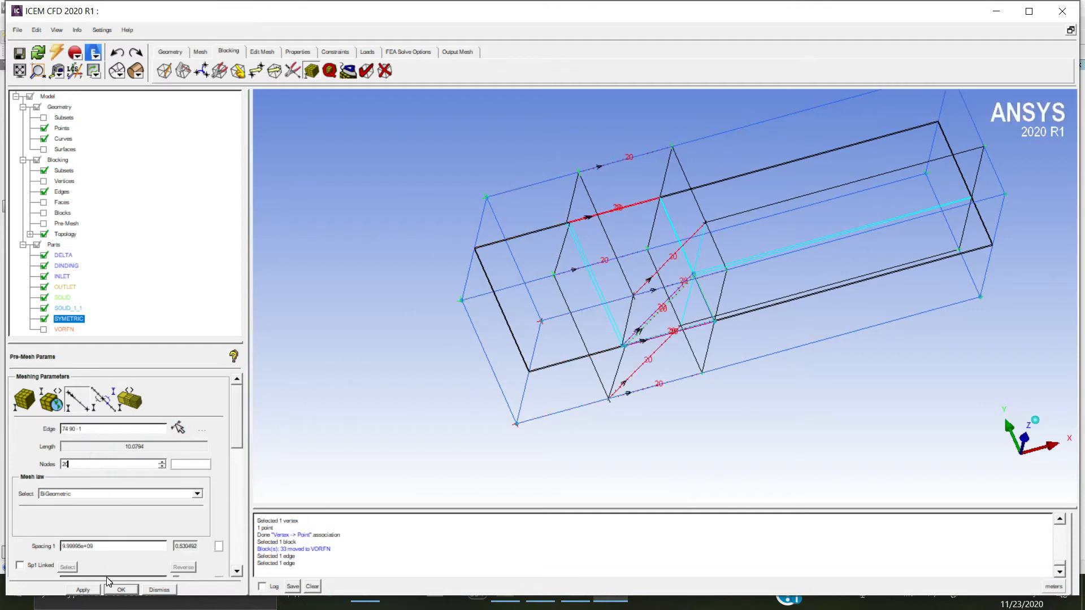
left_click(81, 590)
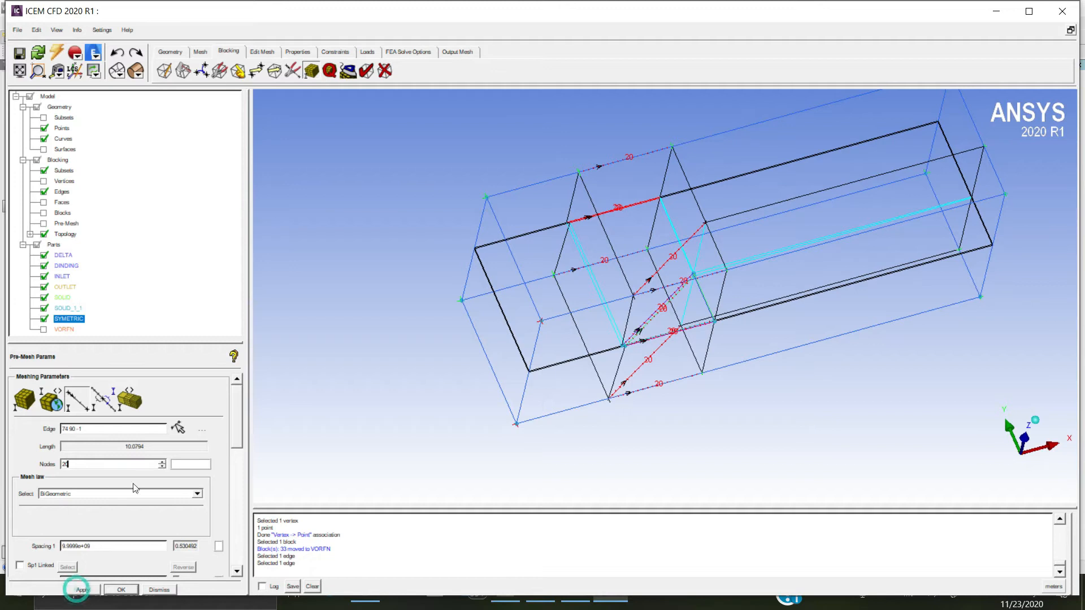
- Assign 60 nodes to the long lengthwise edge of the downstream section and its parallel edges
left_click(178, 428)
left_click(713, 142)
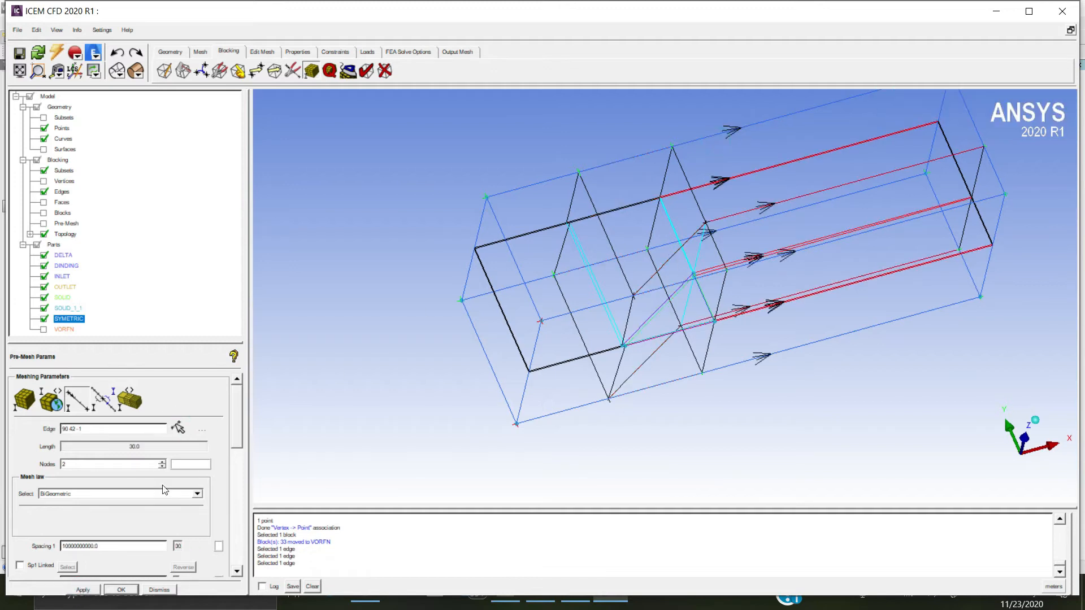
double_click(77, 463)
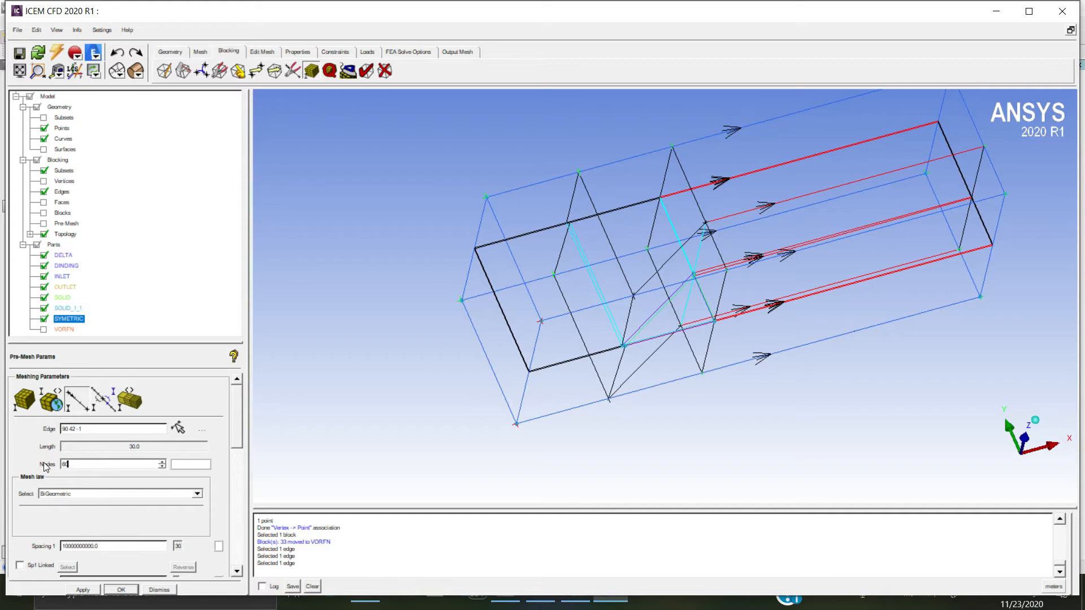
left_click(83, 590)
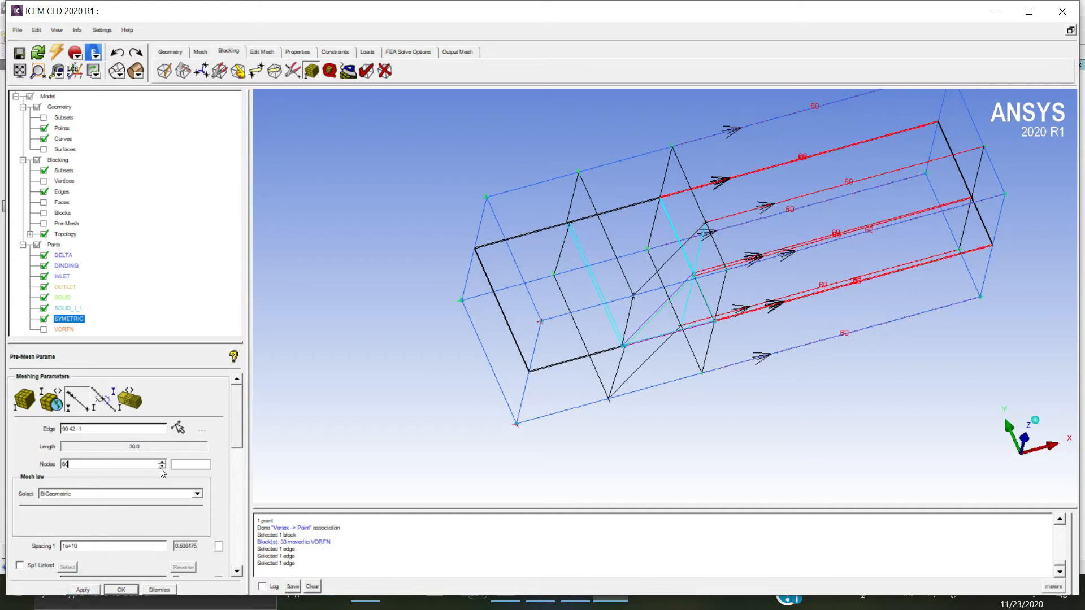
- Assign 20 nodes to the vertical inlet edge above the wing plane and its parallel edges
left_click(180, 425)
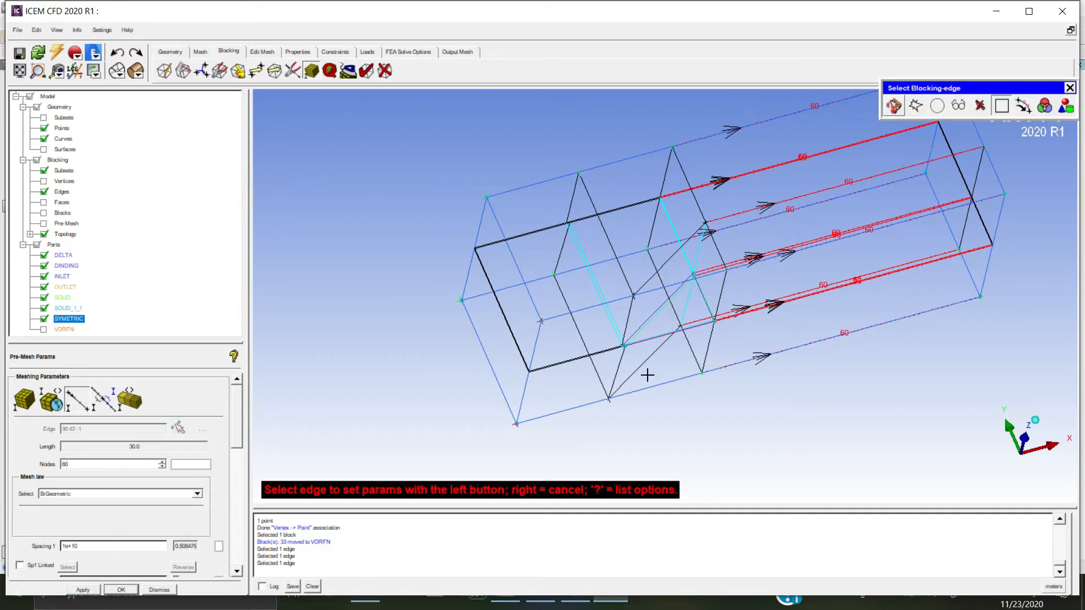
left_click(482, 239)
left_click(82, 463)
type("0")
left_click(83, 590)
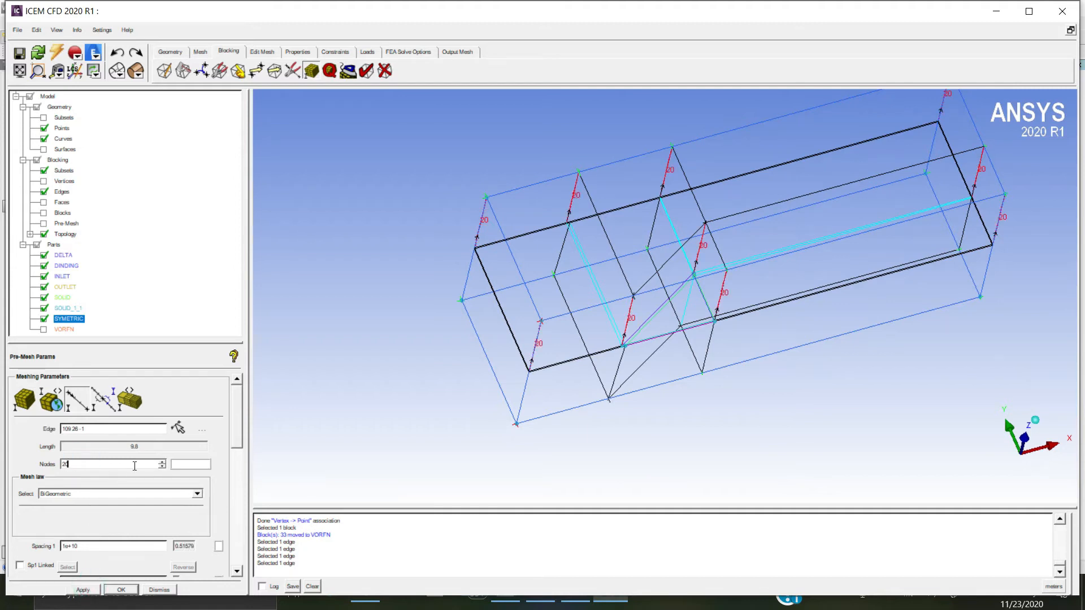
- Assign 20 nodes to the vertical inlet edge below the wing plane and its parallel edges
left_click(178, 429)
left_click(468, 280)
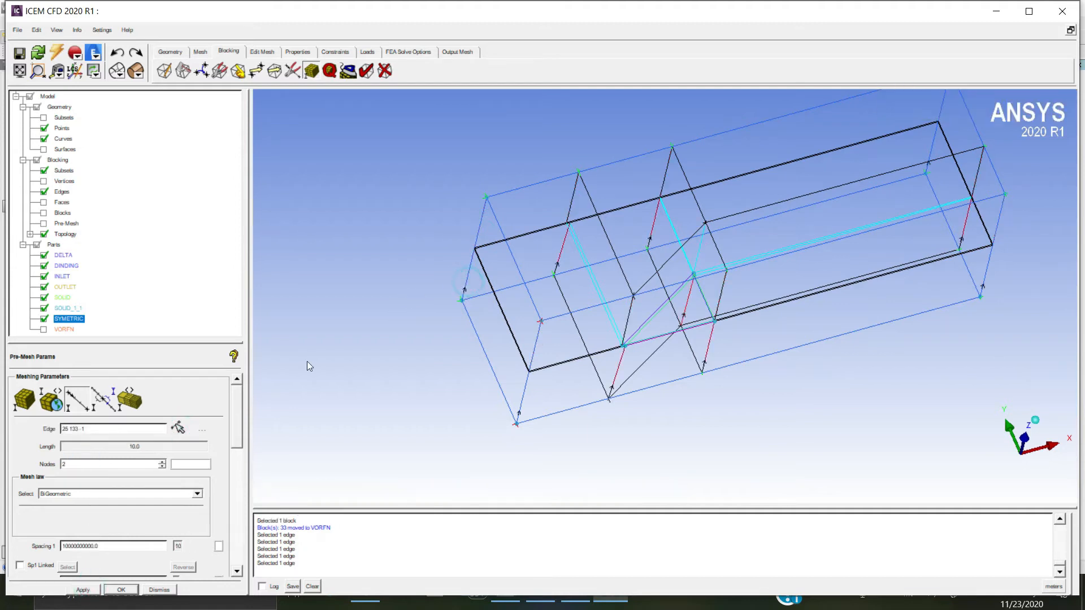
left_click(76, 465)
type("0")
left_click(86, 590)
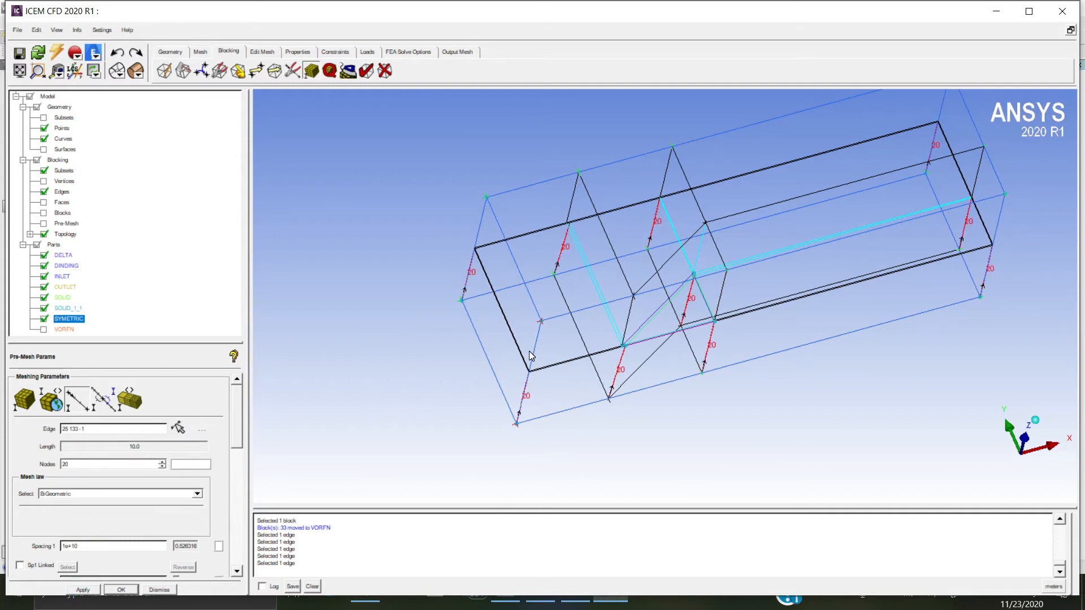
- Assign 20 nodes to the spanwise edge across the inlet and its parallel edges
left_click(178, 427)
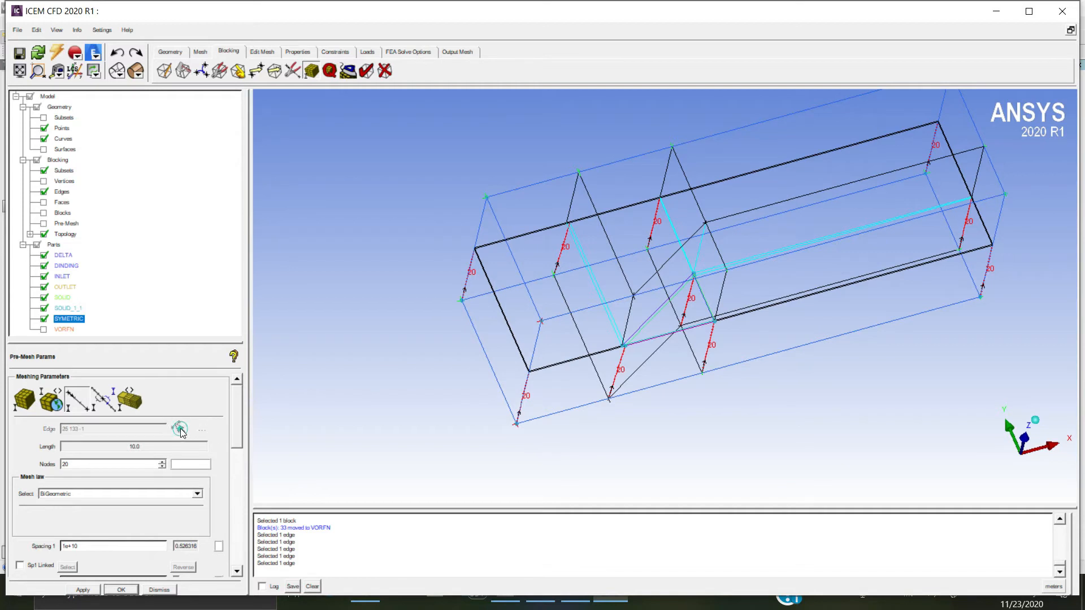
left_click(509, 251)
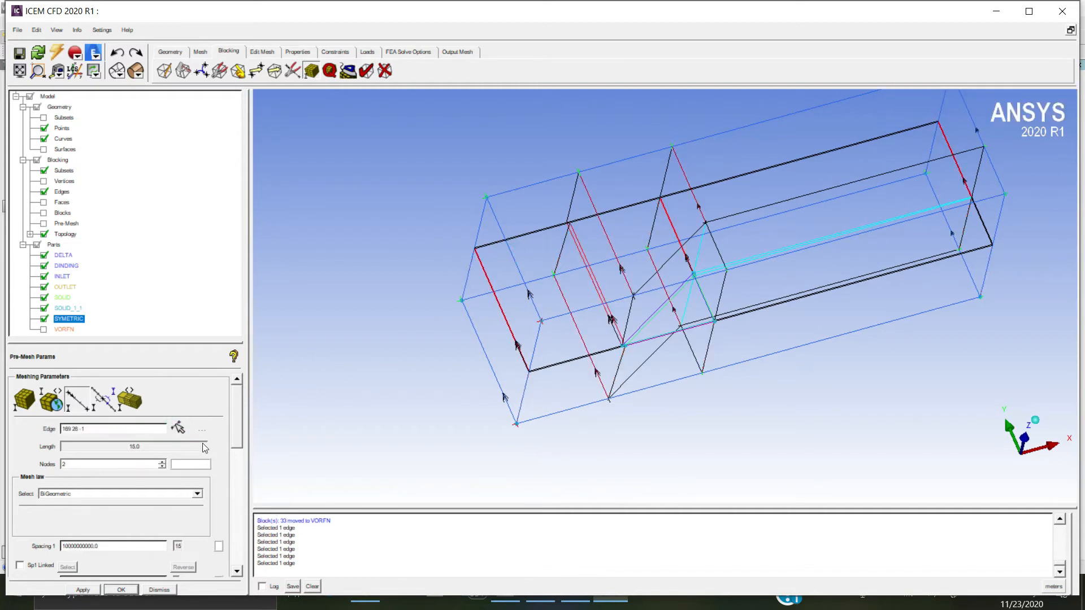
left_click(131, 466)
type("0")
key("Return")
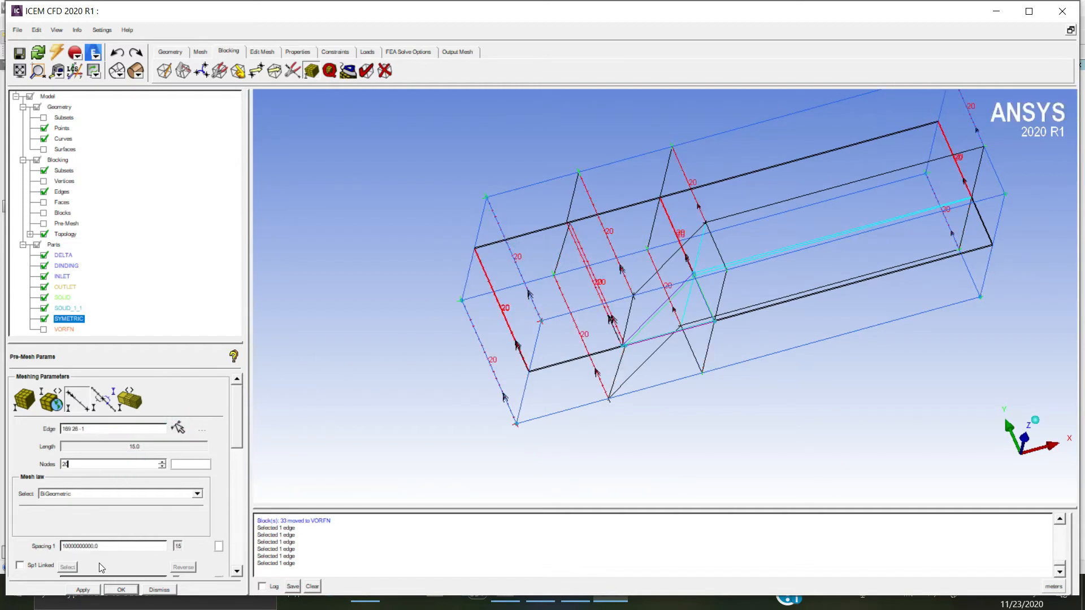
left_click(93, 588)
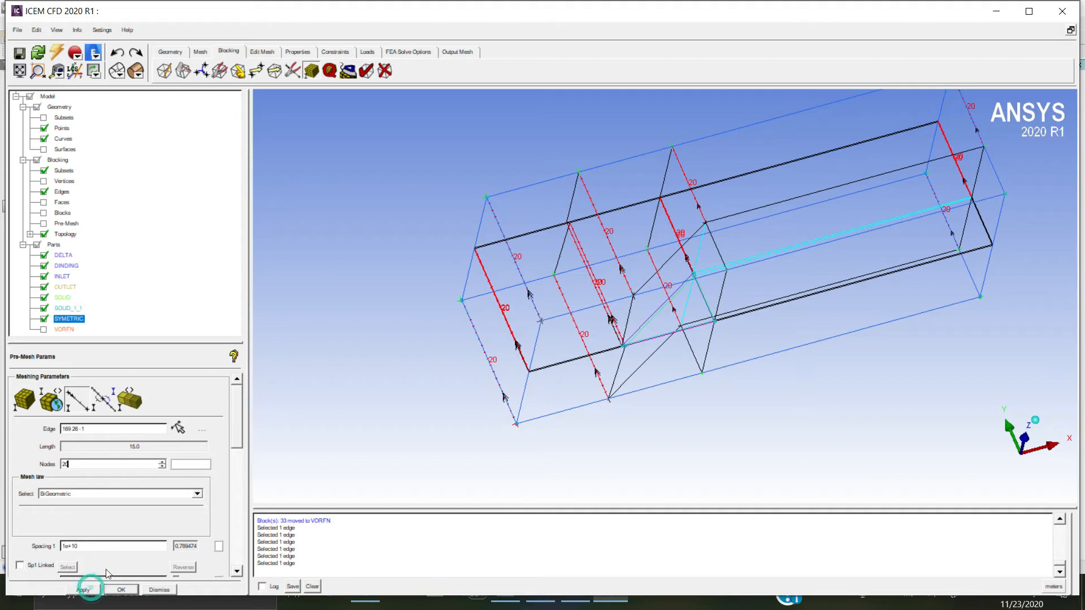
- Assign 20 nodes to the short spanwise edge at the outlet's symmetry side and its parallel edges
left_click(179, 426)
left_click(995, 168)
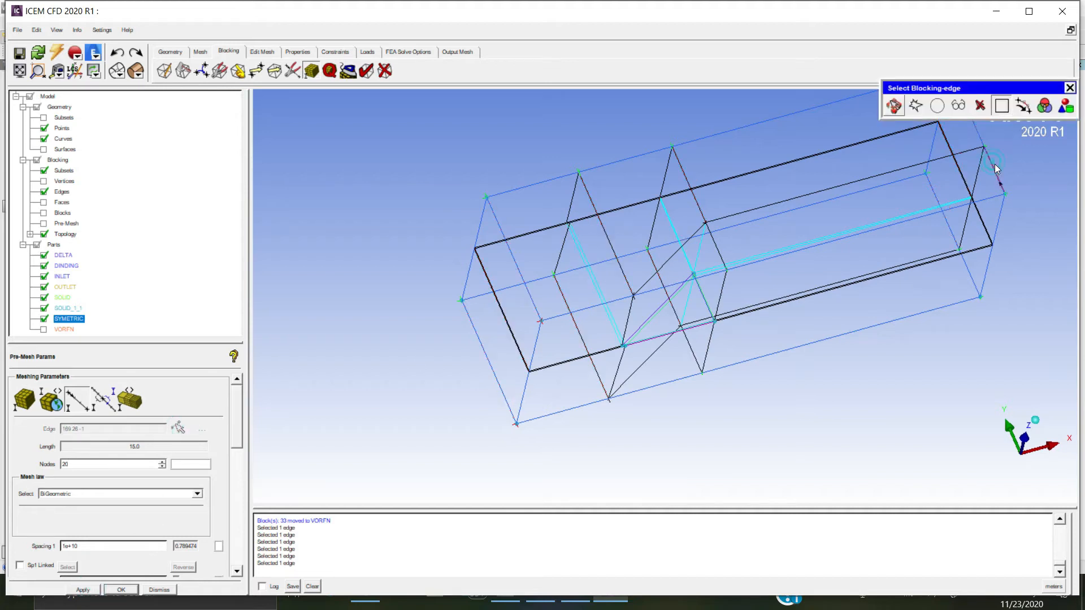
left_click(94, 465)
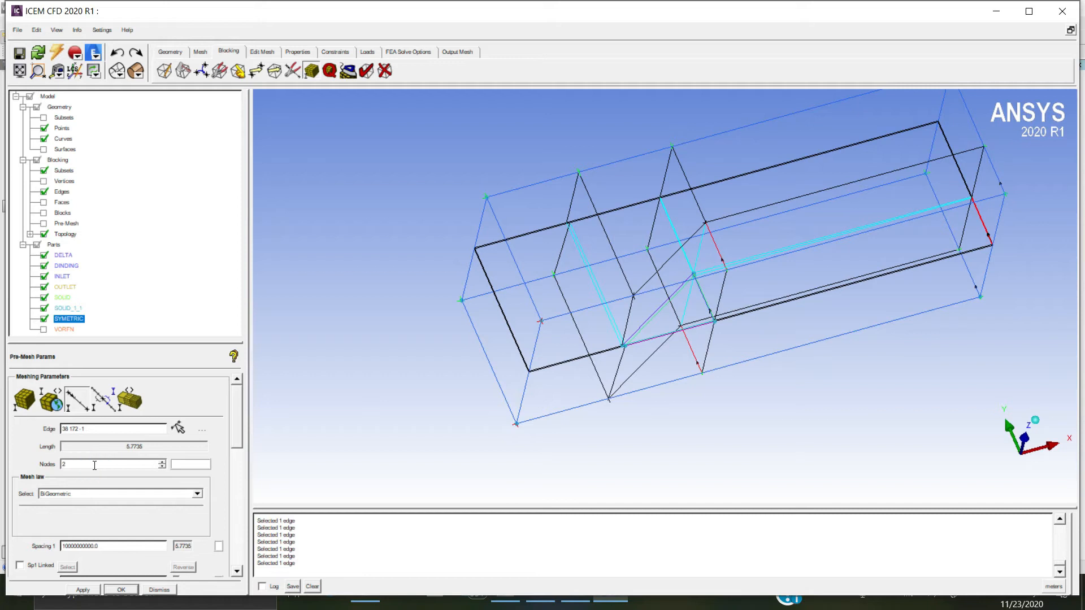
key("Return")
left_click(83, 589)
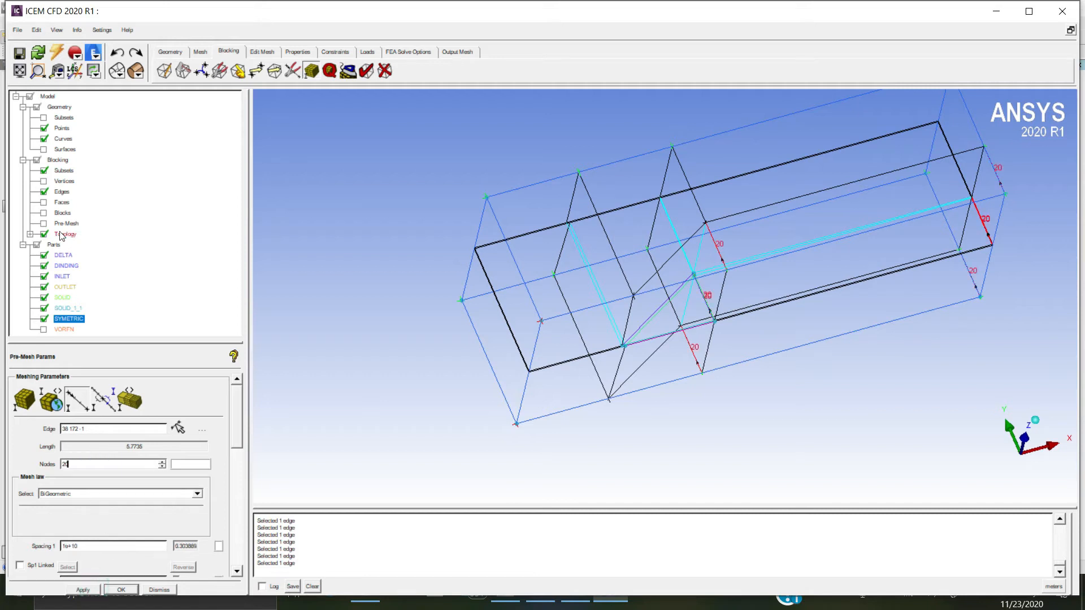
- Recompute the pre-mesh, display it as solid and inspect it from several sides
left_click(44, 224)
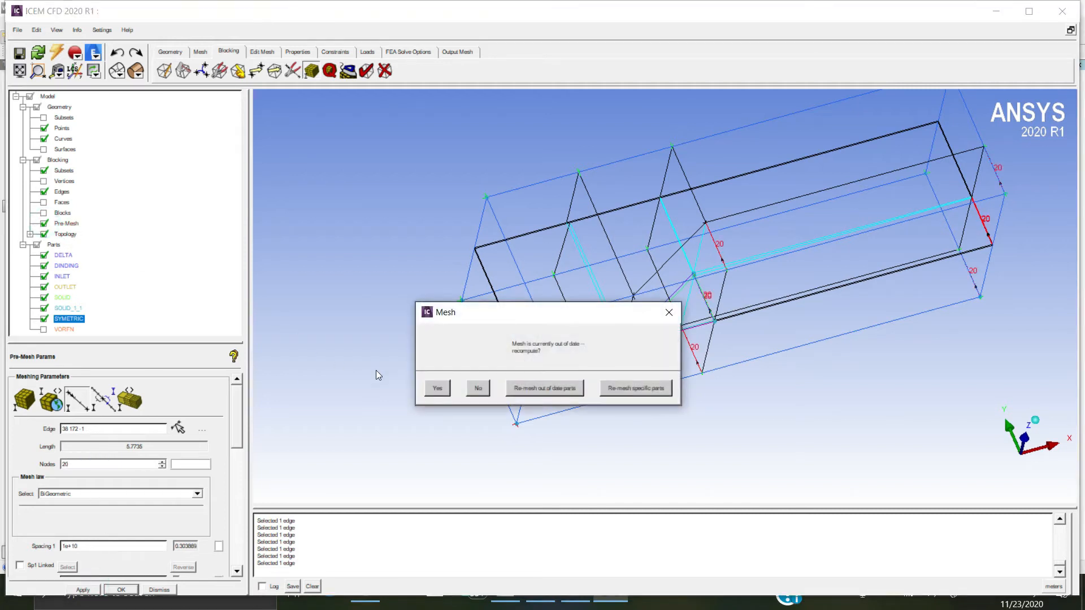
left_click(438, 389)
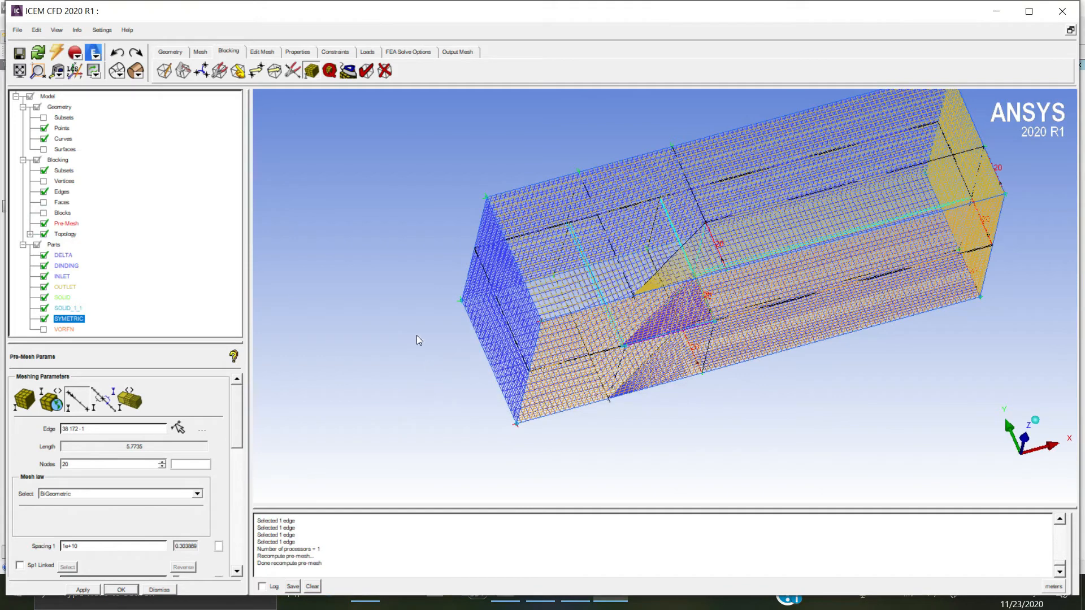
left_click(135, 69)
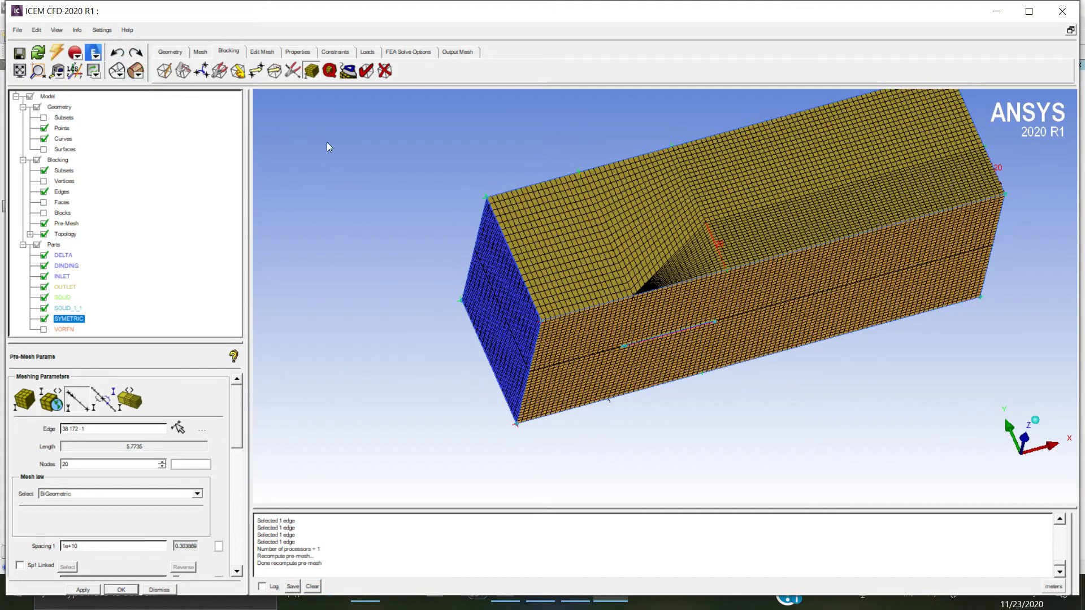
left_click_drag(737, 309, 935, 292)
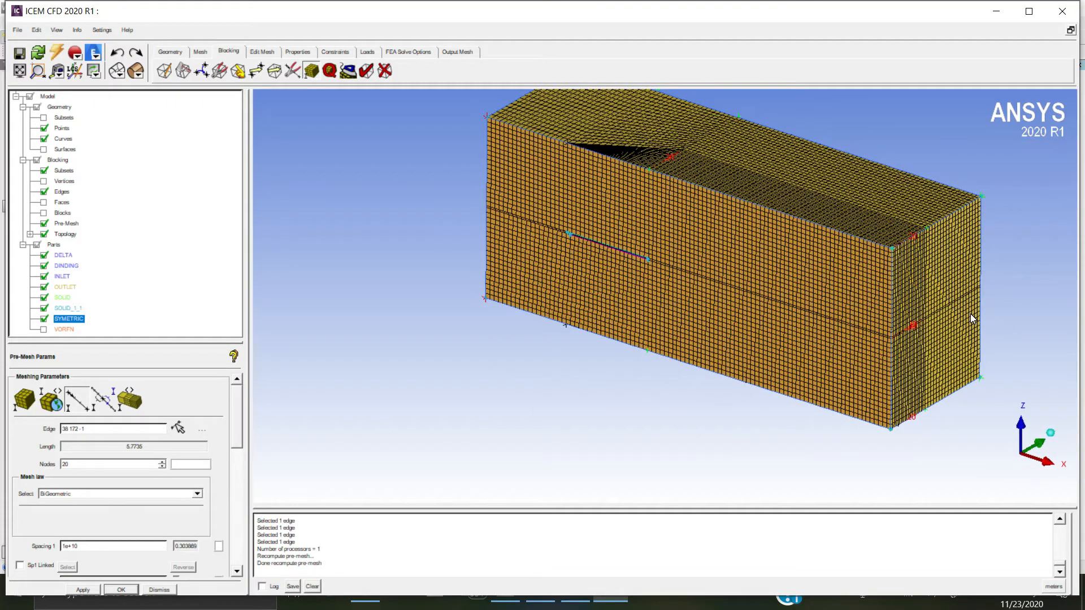
left_click_drag(719, 249, 694, 367)
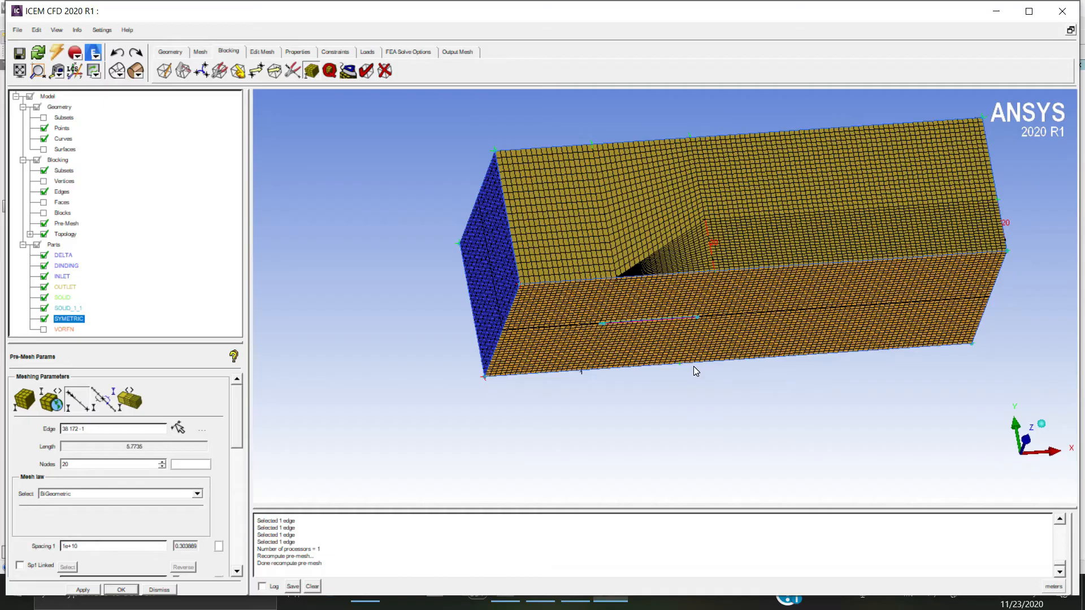
- Set ANSYS Fluent as the output solver for the mesh
left_click_drag(701, 320, 632, 276)
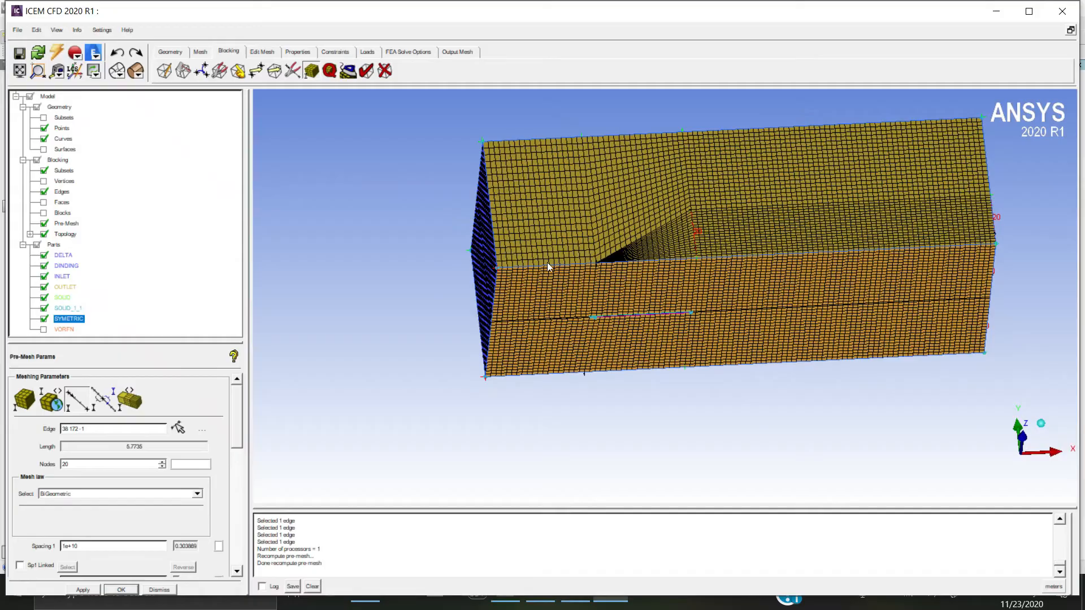
left_click_drag(540, 262, 660, 281)
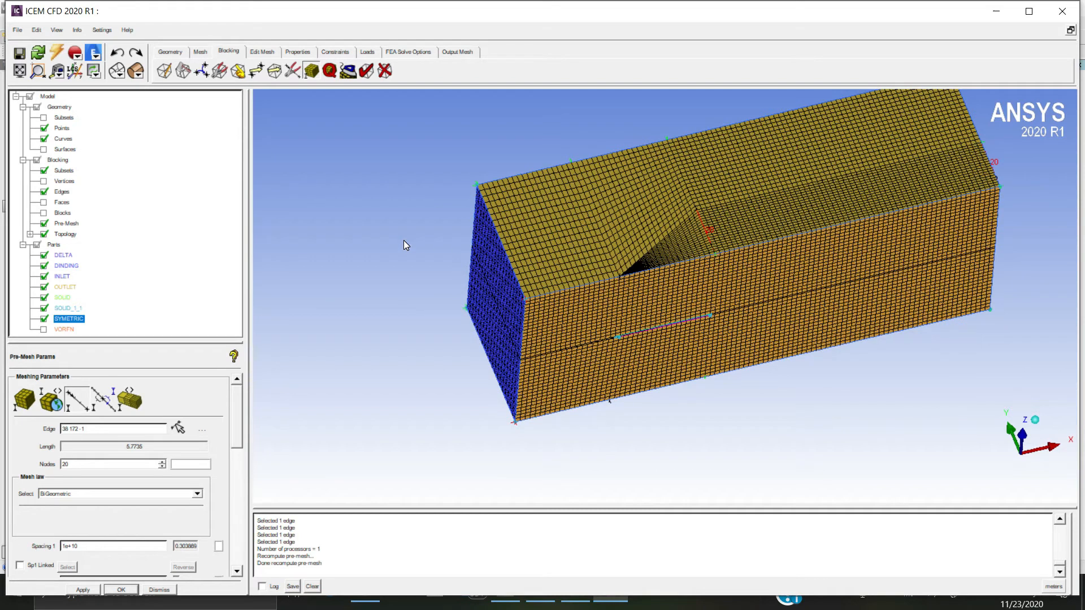
left_click(458, 52)
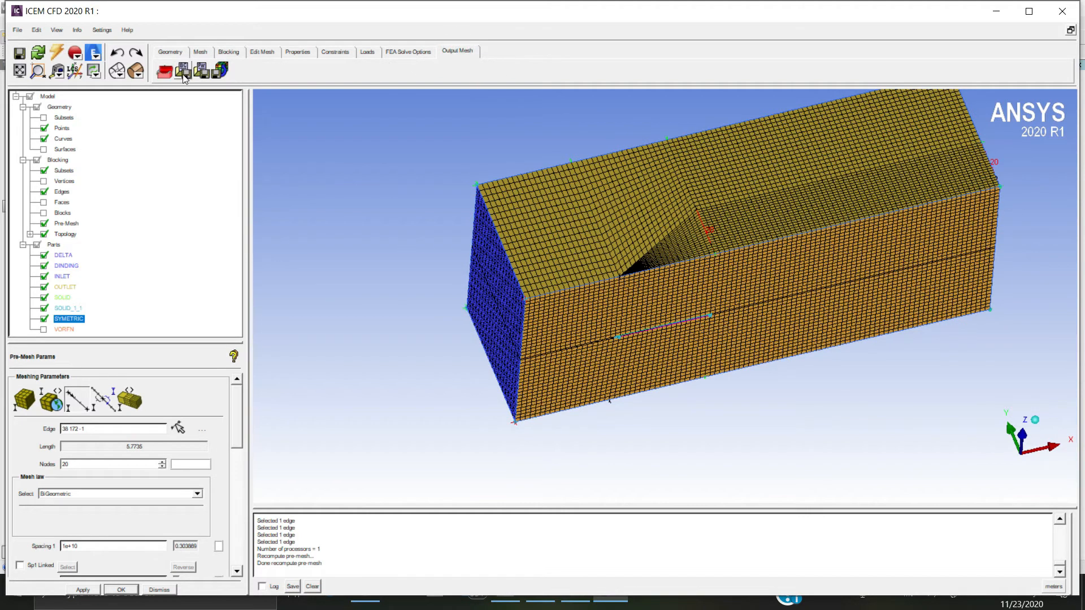
left_click(164, 71)
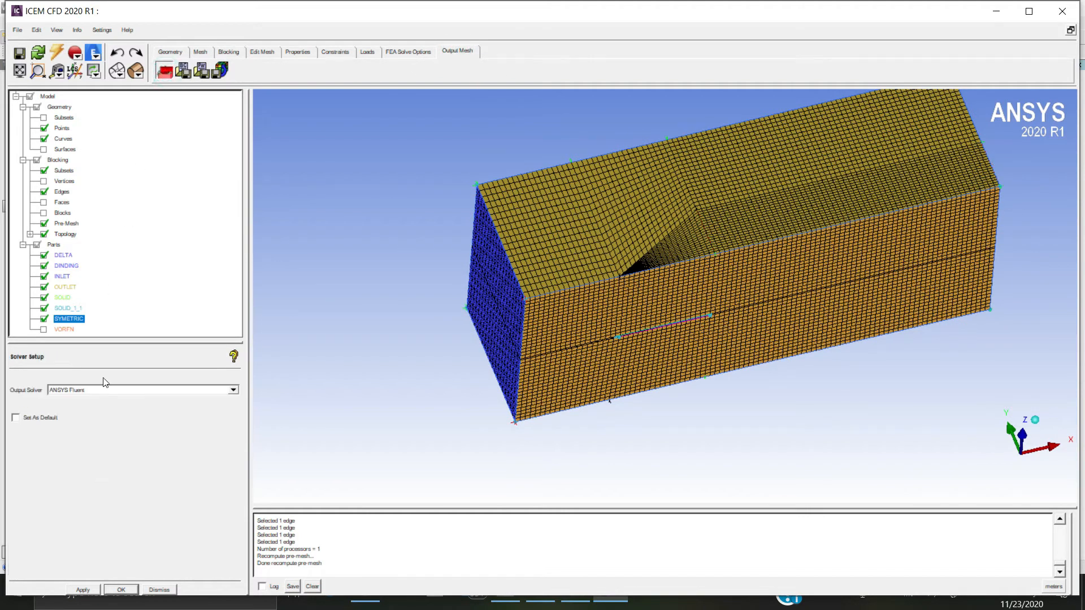
left_click(85, 589)
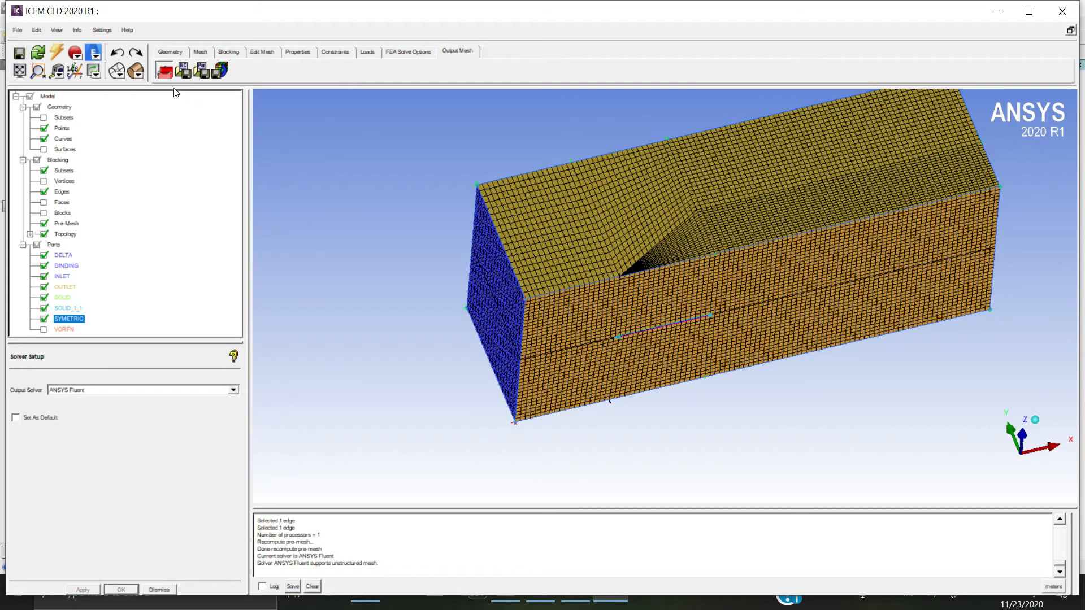
- Open the part boundary conditions and expand the mixed/unknown surface parts and the DINDING entry
left_click(183, 71)
left_click(677, 207)
left_click(650, 217)
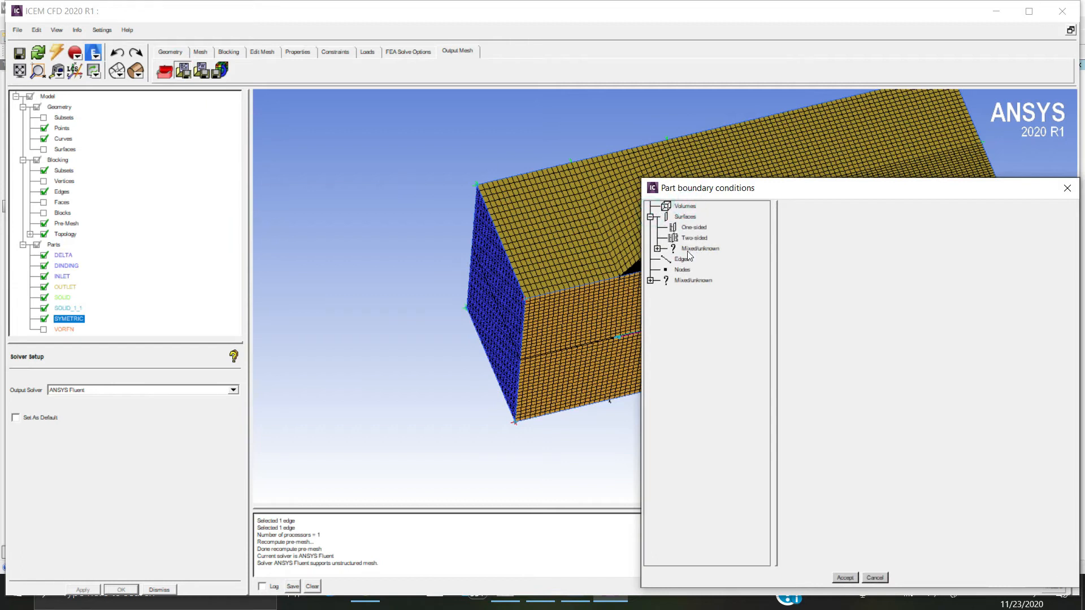
left_click(658, 249)
left_click(664, 259)
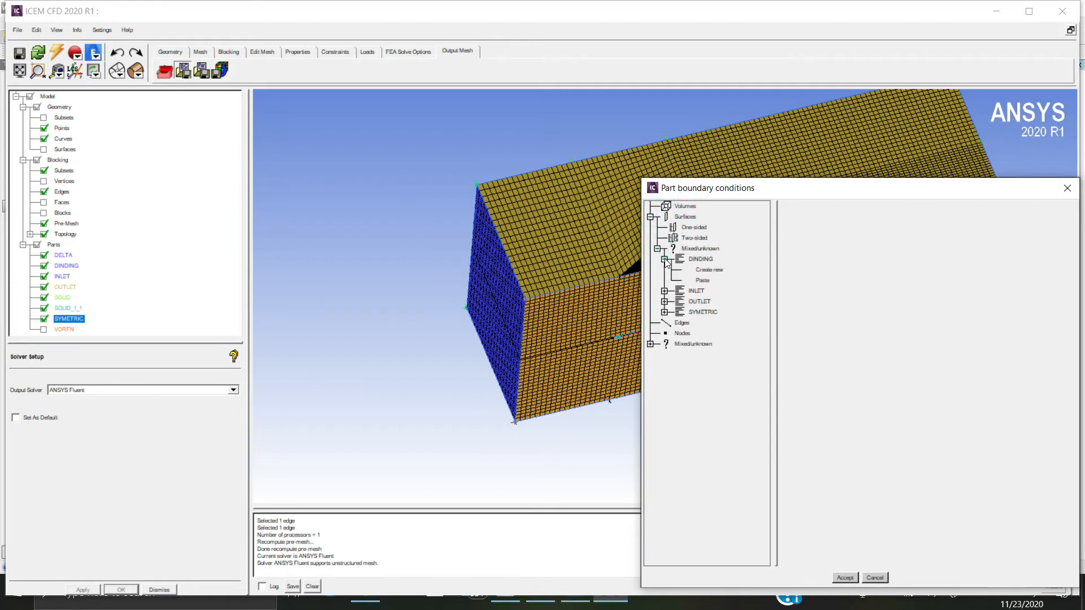
left_click(701, 270)
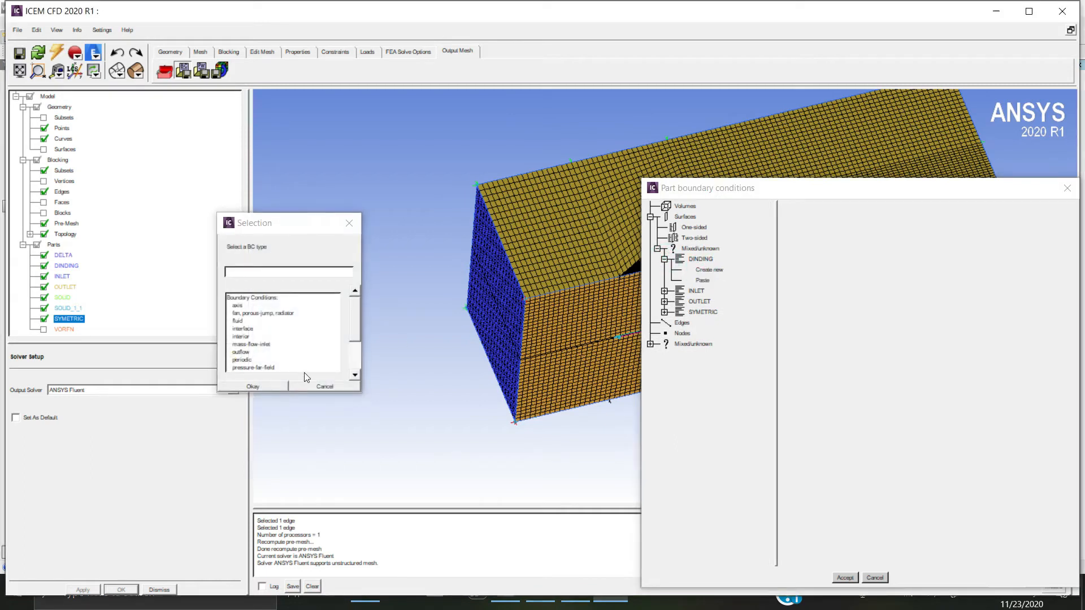
left_click_drag(360, 335, 354, 355)
left_click(265, 367)
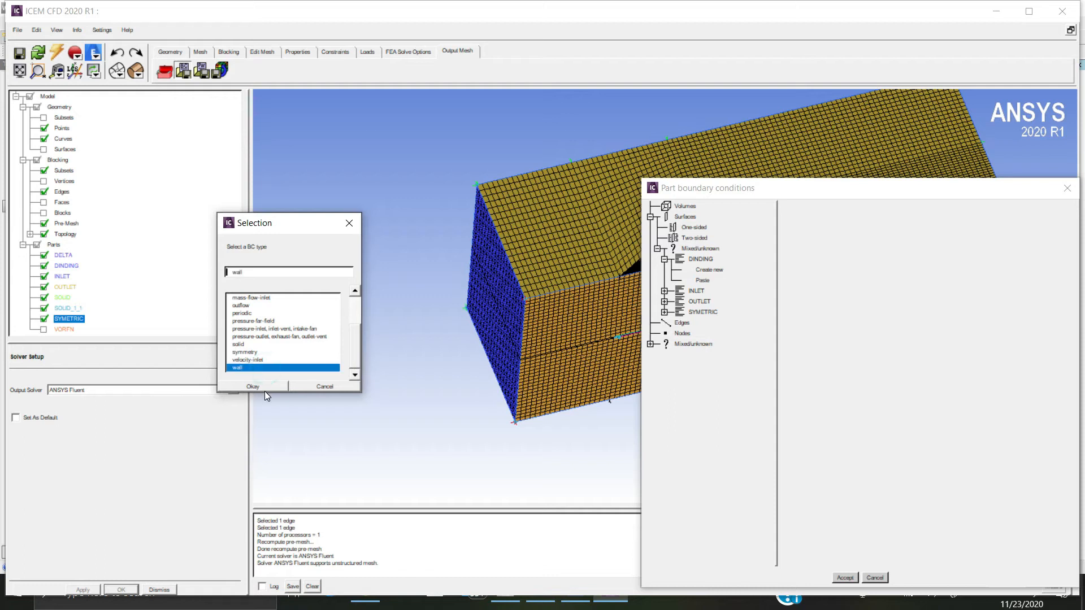
left_click(266, 385)
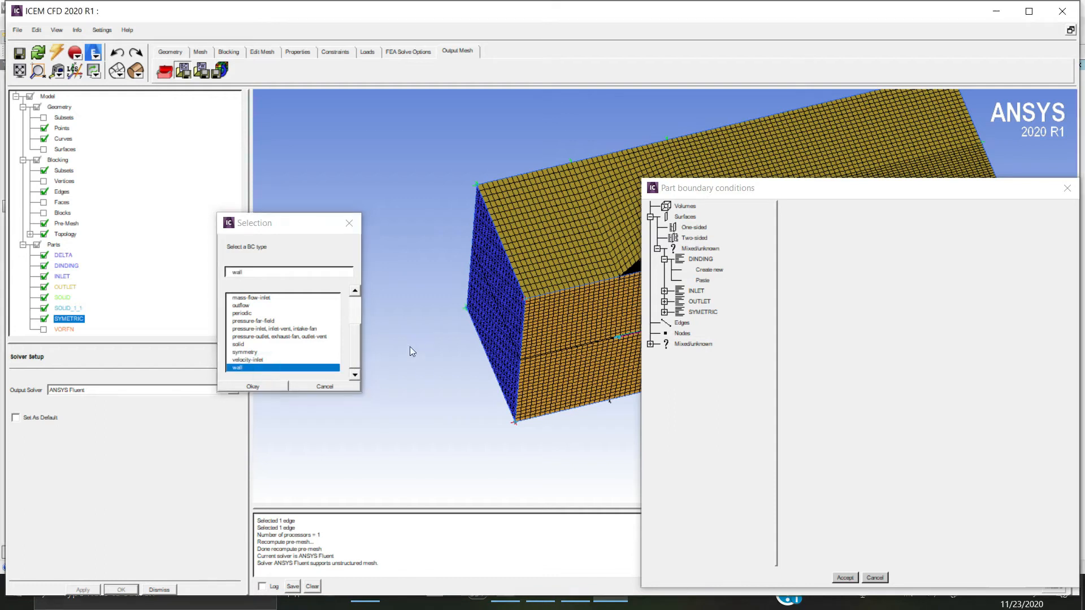
left_click(321, 387)
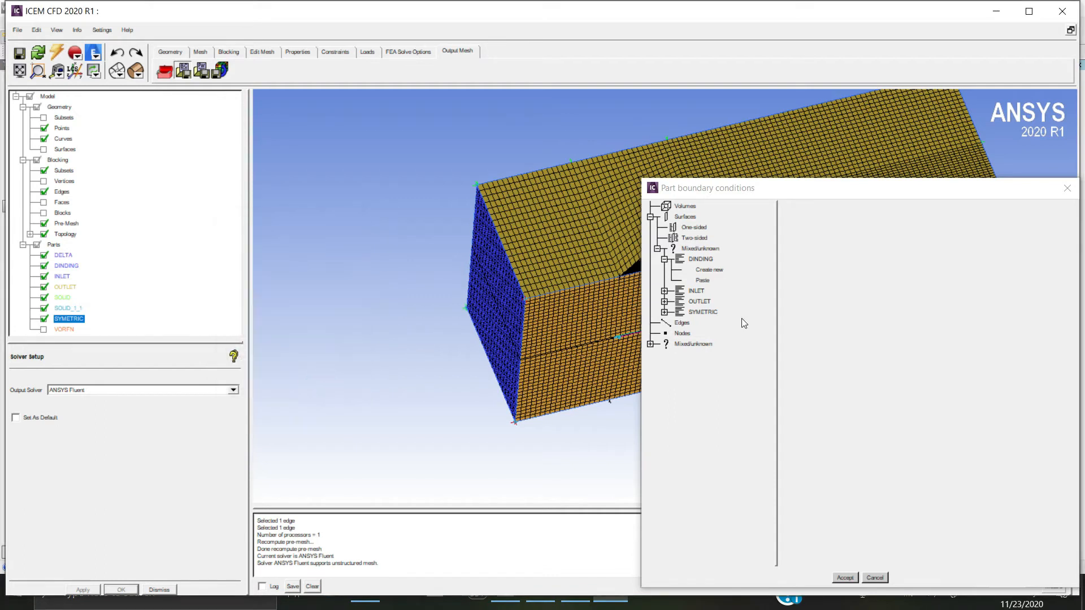
- Create a velocity-inlet boundary condition for the INLET part
left_click(665, 290)
left_click(709, 301)
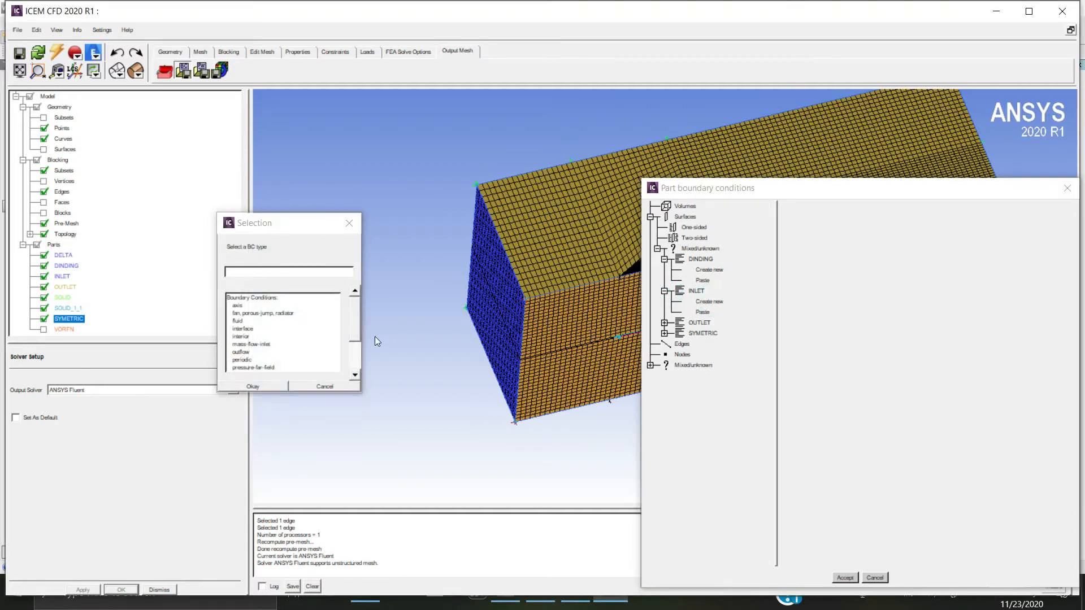
left_click_drag(357, 330, 352, 359)
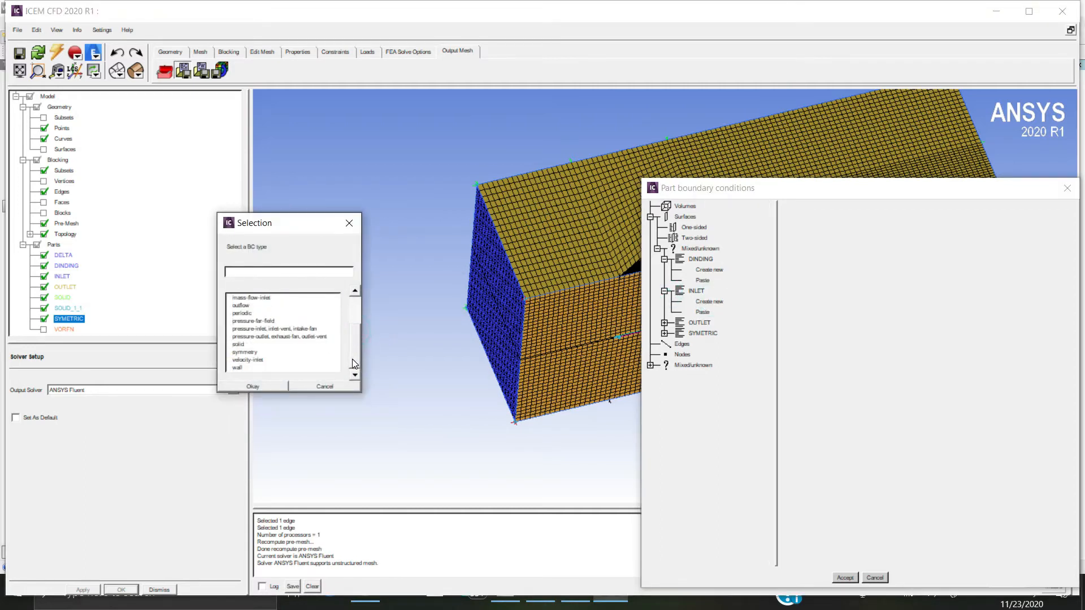
left_click(261, 360)
left_click(270, 387)
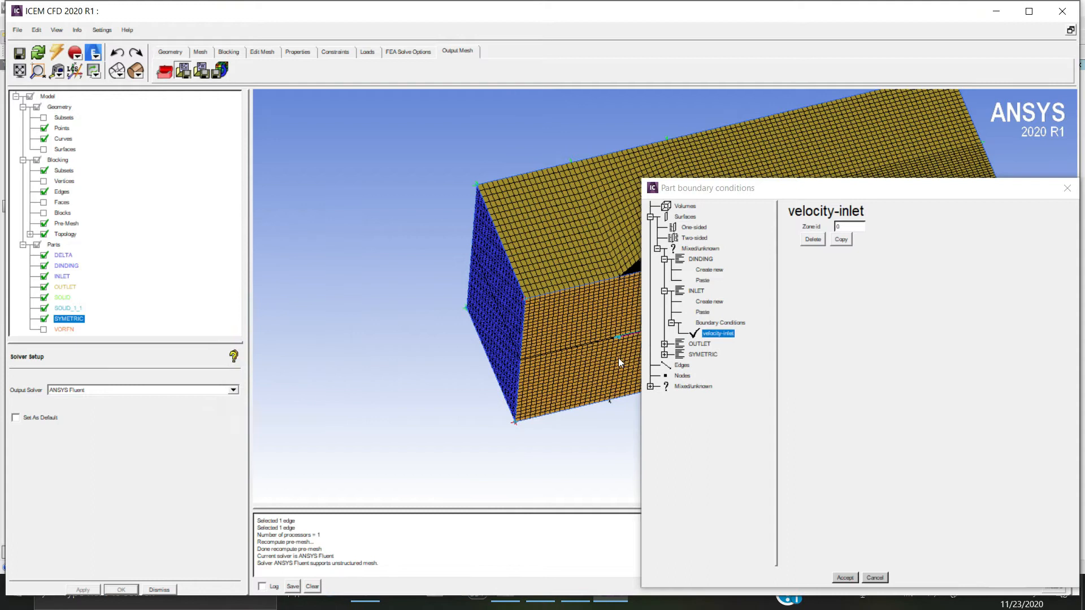
- Create a pressure-outlet, exhaust-fan, outlet-vent boundary condition for the OUTLET part
left_click(665, 343)
left_click(709, 354)
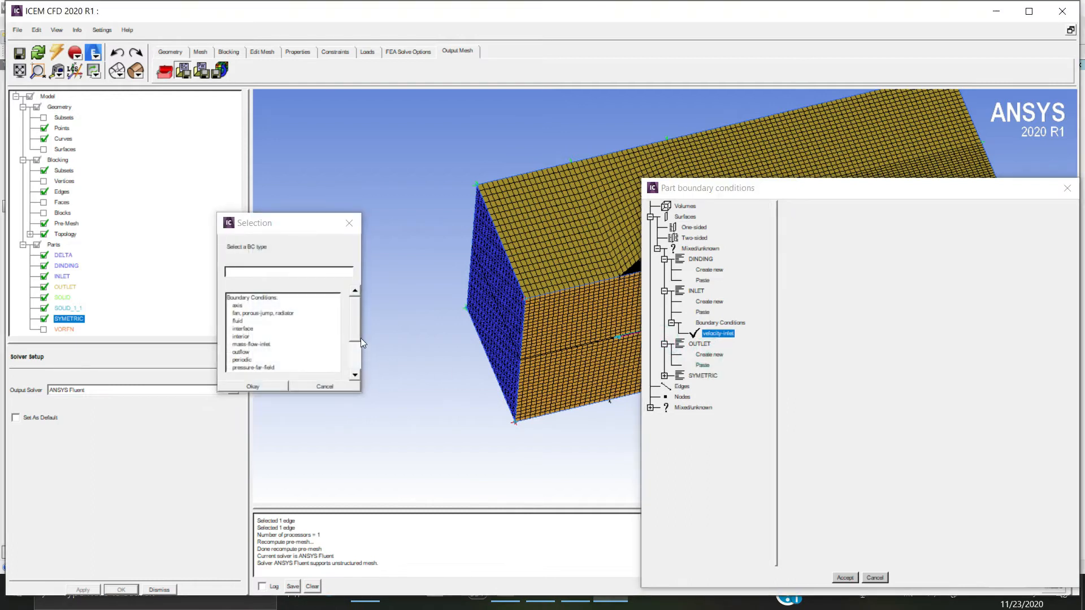
left_click_drag(355, 338, 355, 362)
left_click(281, 346)
left_click(279, 386)
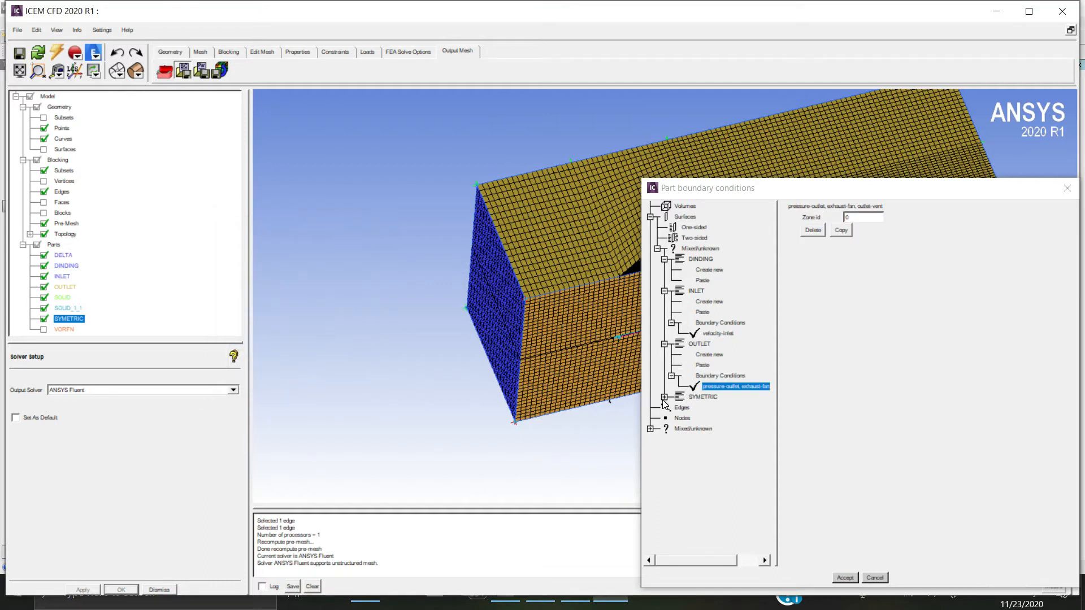
- Create a symmetry boundary condition for the SYMETRIC part
left_click(664, 396)
left_click(708, 407)
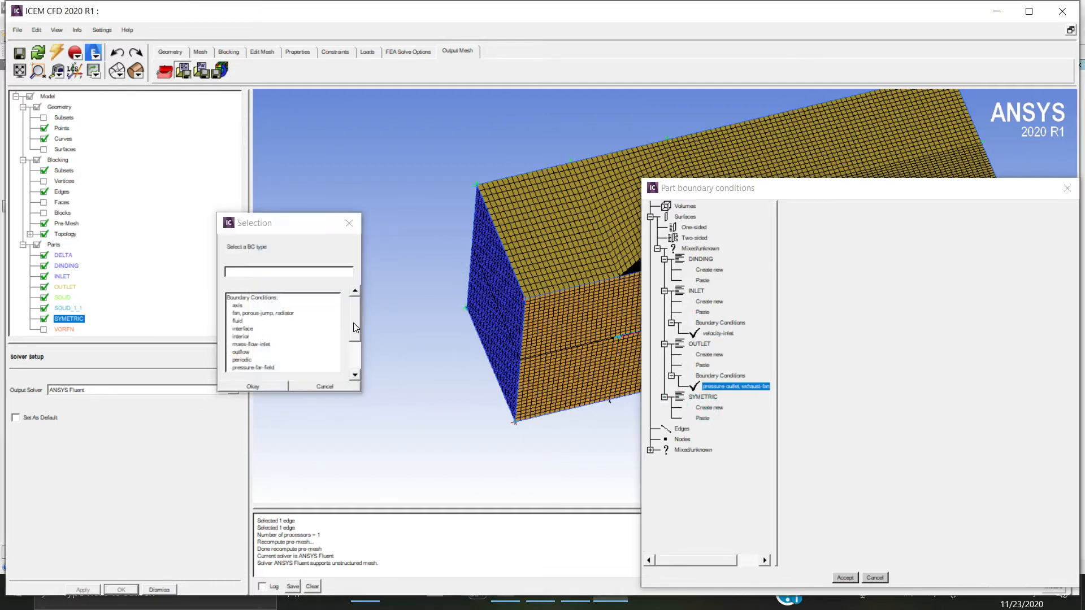
scroll(355, 328, "down", 3)
left_click(260, 353)
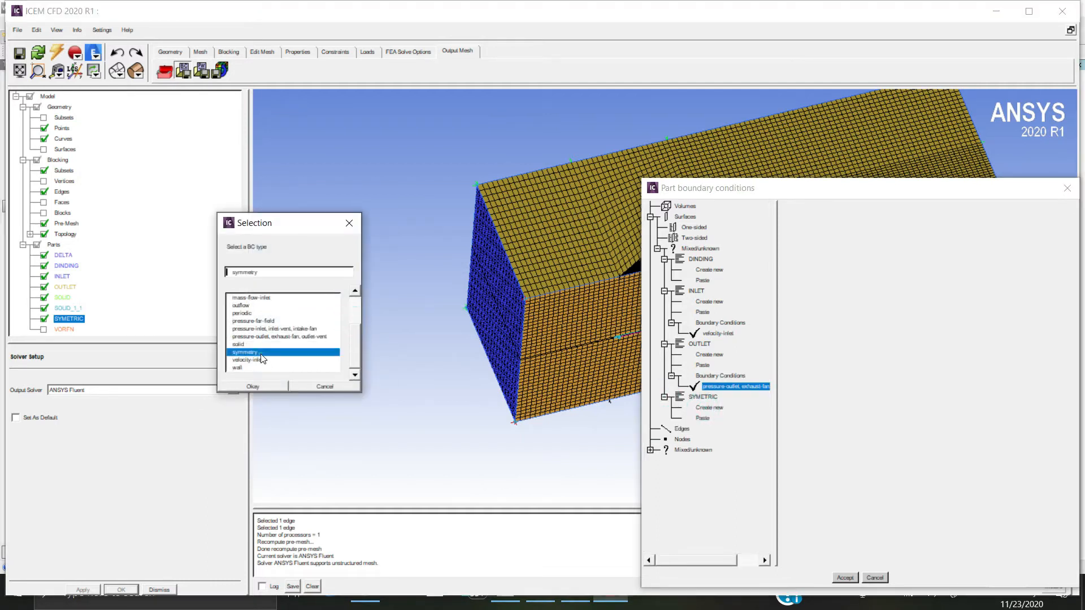
left_click(273, 384)
- Expand the remaining mixed/unknown parts and create a wall boundary condition for the DELTA part
left_click(650, 471)
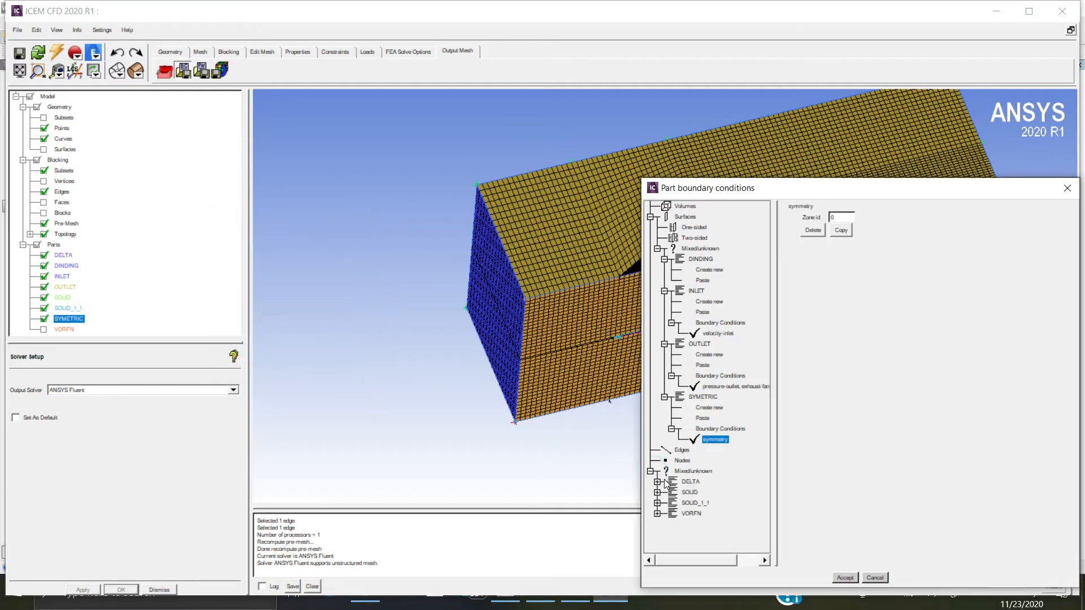
left_click(657, 481)
left_click(703, 492)
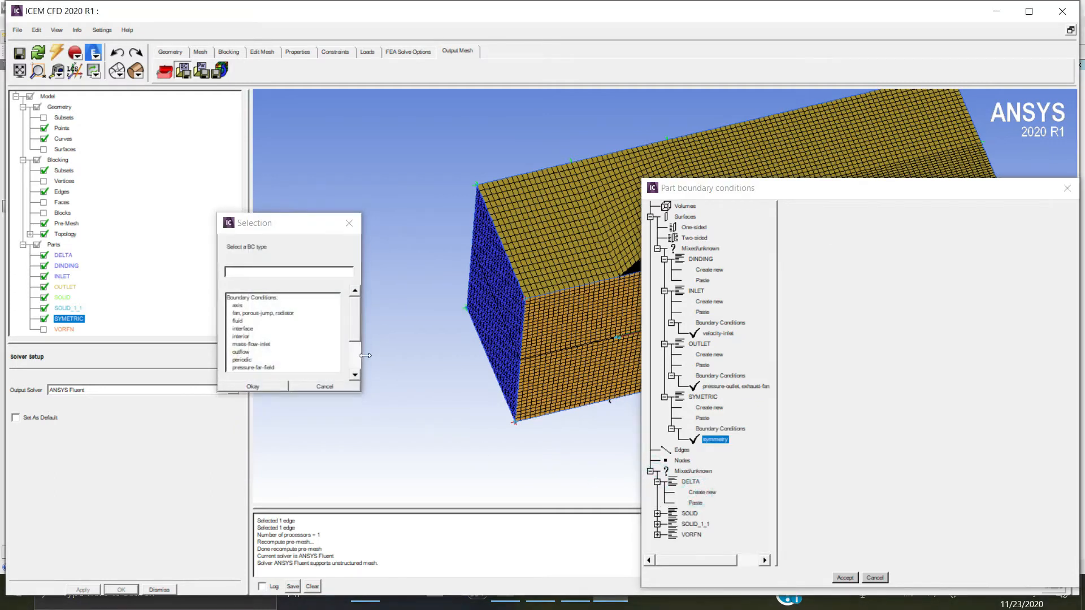
scroll(353, 327, "down", 3)
left_click(243, 368)
left_click(276, 386)
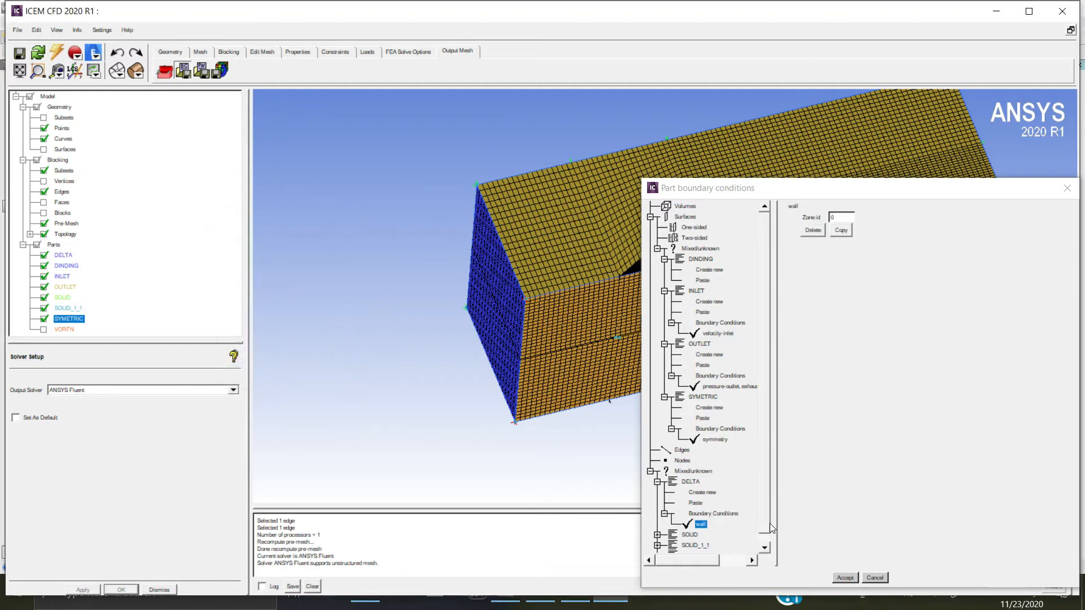
- Create a wall boundary condition for the DINDING part and accept all part boundary conditions
left_click(765, 546)
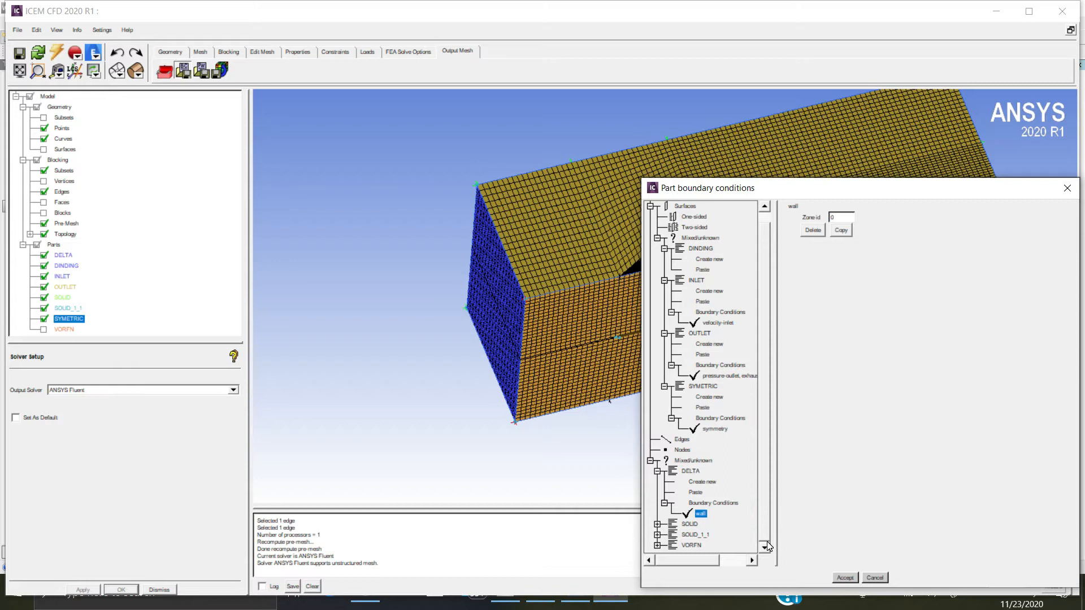
left_click(714, 259)
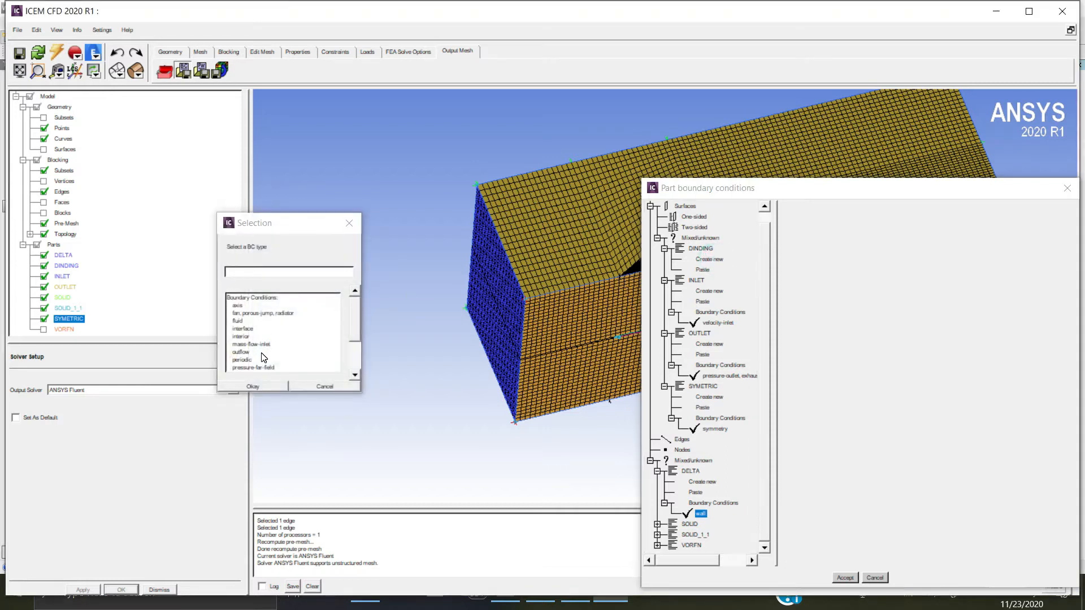
scroll(358, 331, "down", 2)
left_click(266, 366)
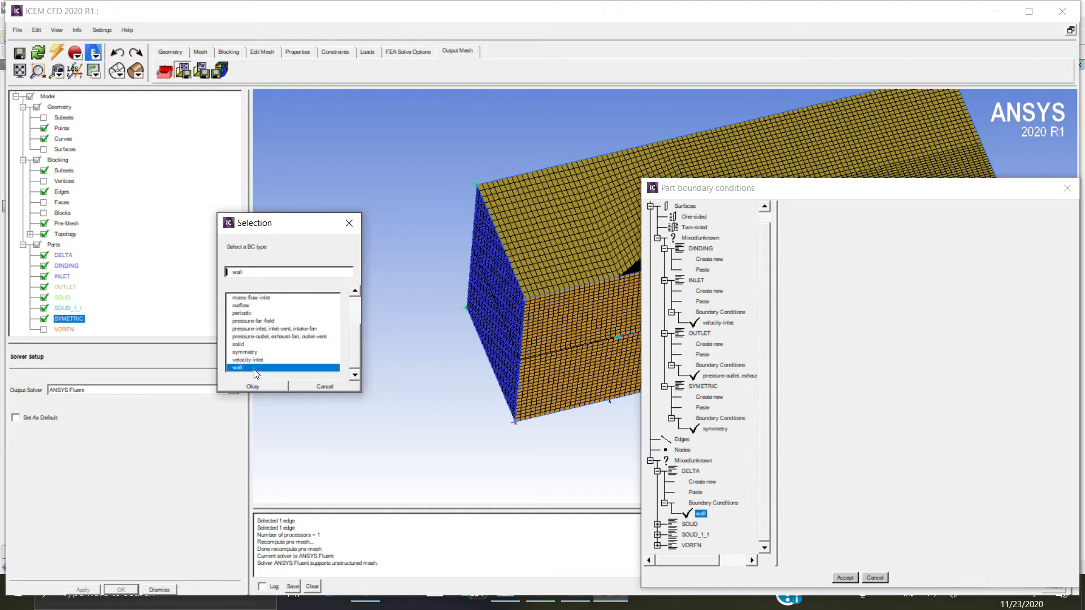
left_click(253, 386)
left_click(845, 577)
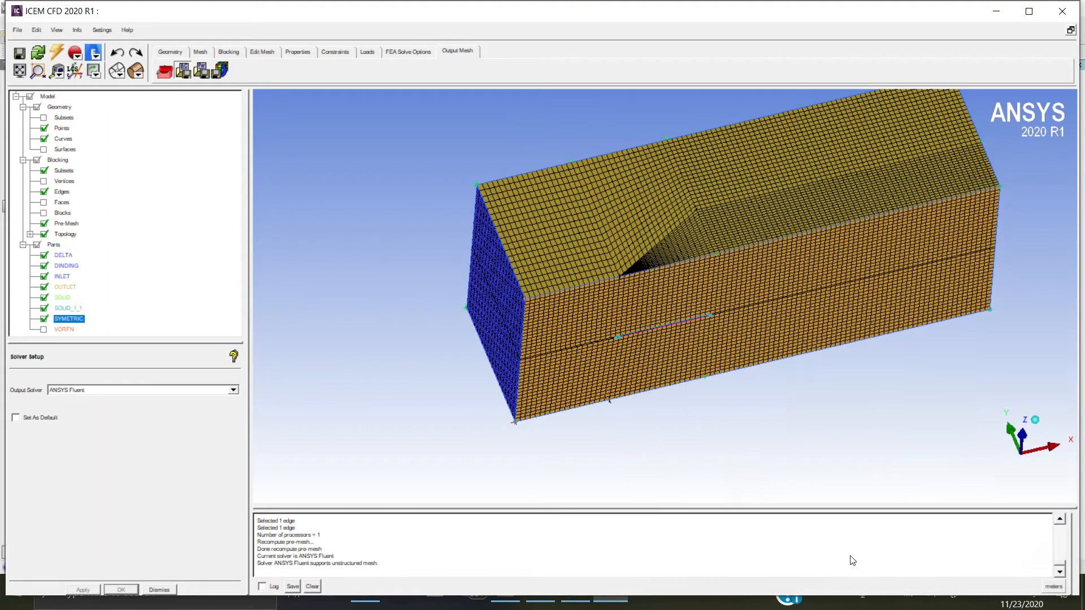
- List the pre-mesh info to check the mesh size, and close the solver setup
right_click(76, 224)
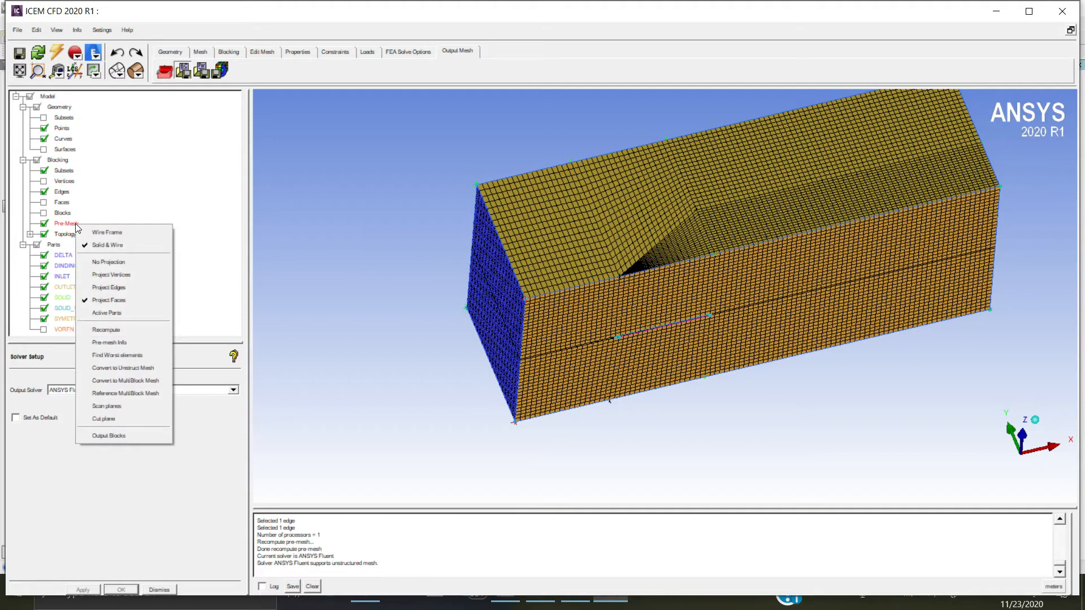
left_click(131, 343)
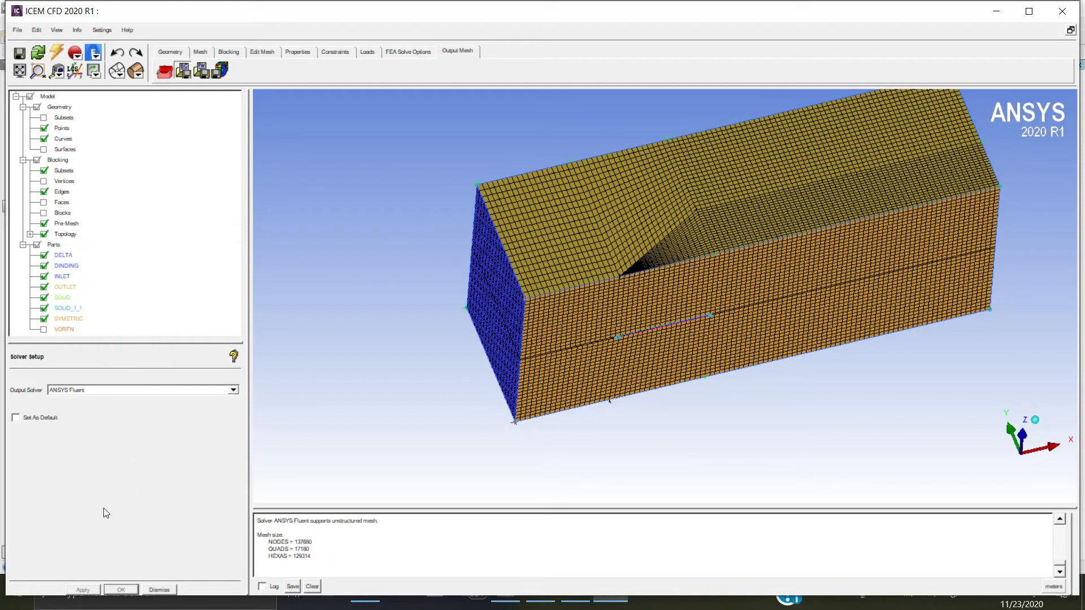
left_click(124, 590)
left_click(90, 590)
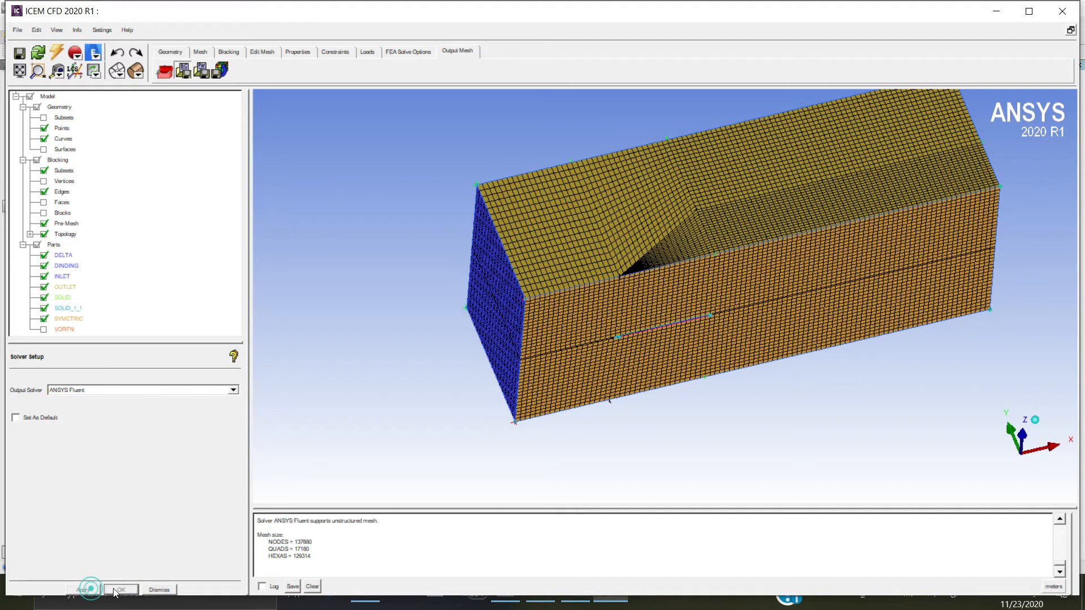
left_click(159, 589)
right_click(67, 224)
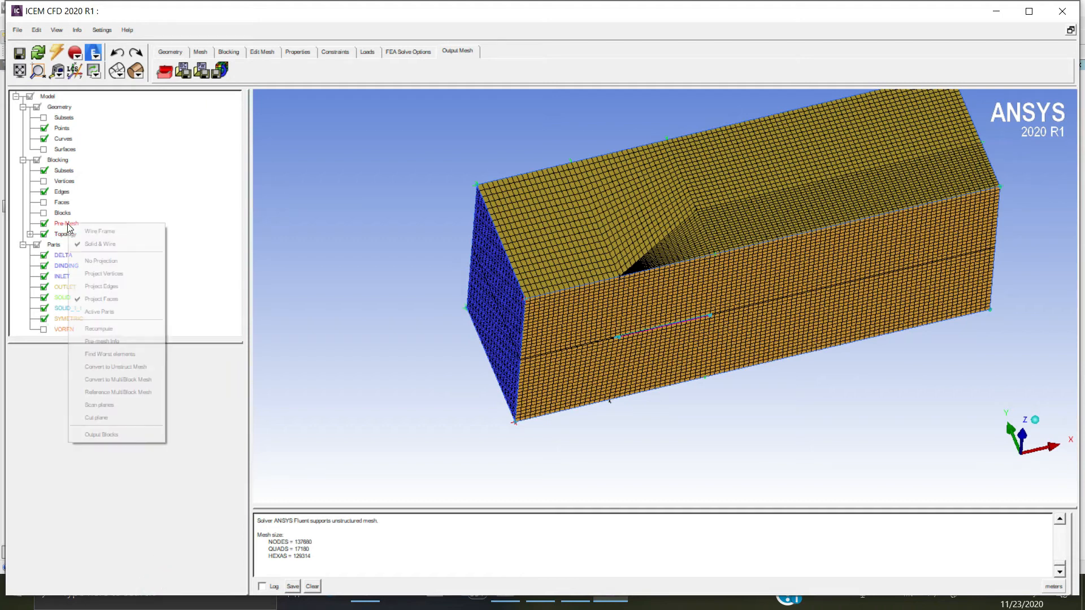
left_click(124, 342)
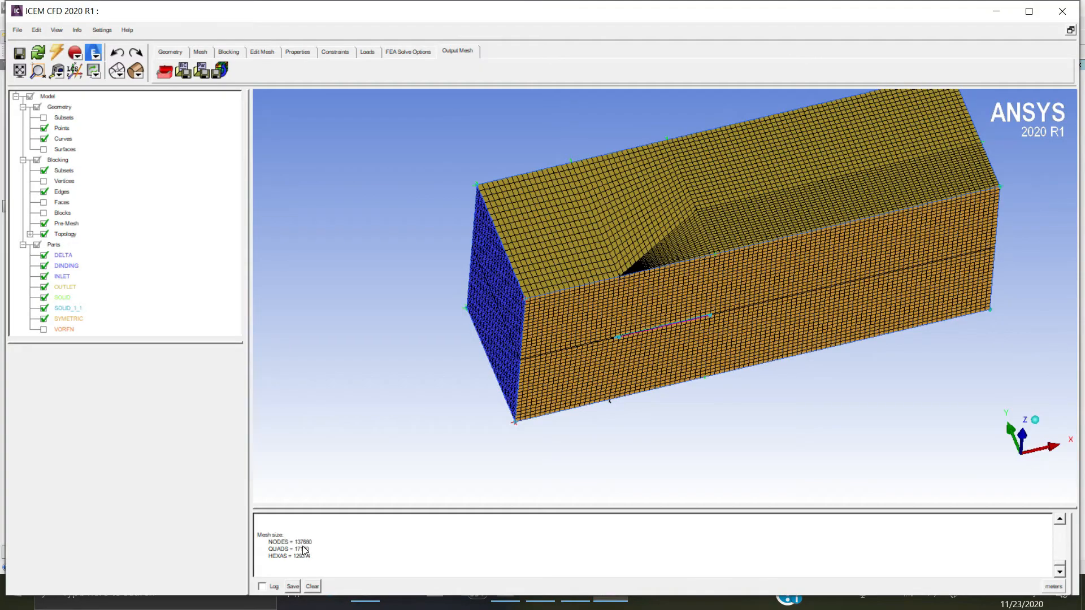
- Inspect the mesh on the symmetry side near the wing, then hide the pre-mesh to expose the blocking edges
left_click_drag(716, 317, 629, 327)
scroll(628, 323, "up", 5)
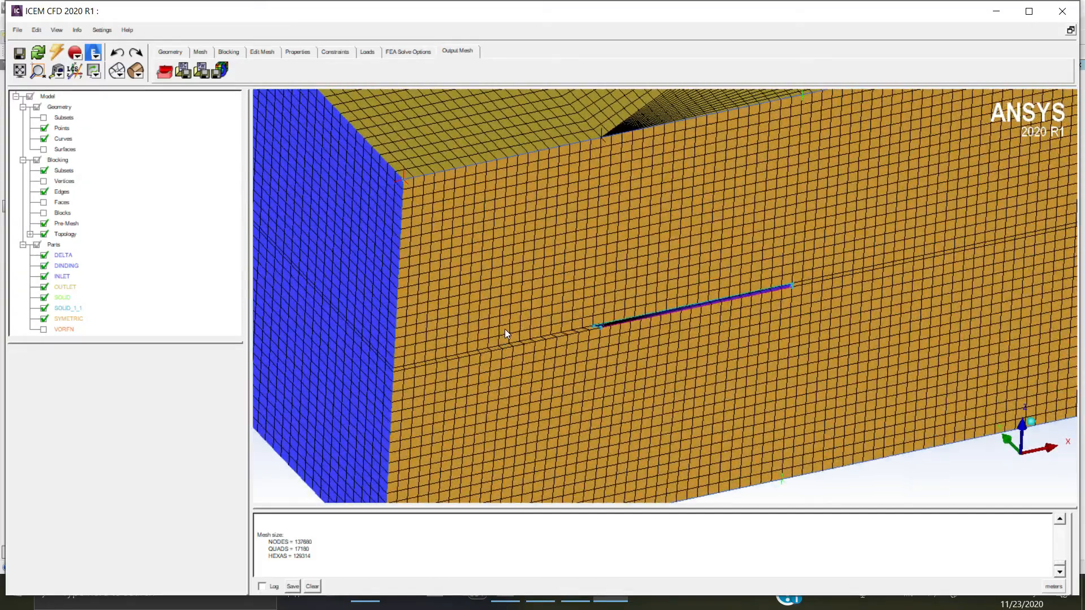
left_click_drag(504, 329, 526, 144)
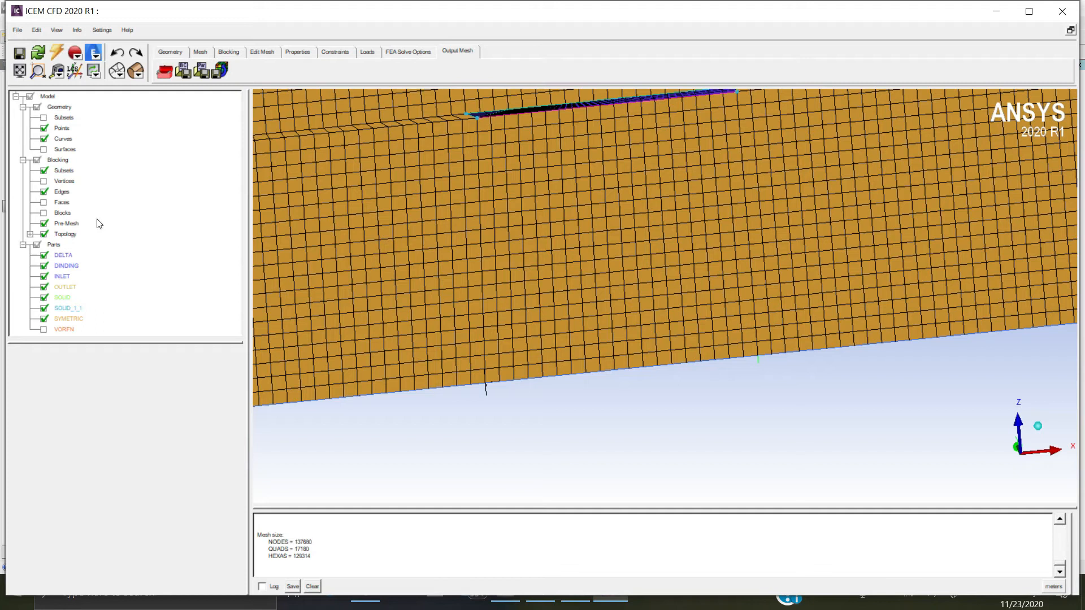
left_click(44, 223)
mouse_move(560, 205)
left_mouse_down()
mouse_move(642, 242)
mouse_move(732, 245)
left_mouse_up()
- Set the node count to 5 on the short wing-thickness block edge at the inlet-side corner of the domain
left_click(229, 51)
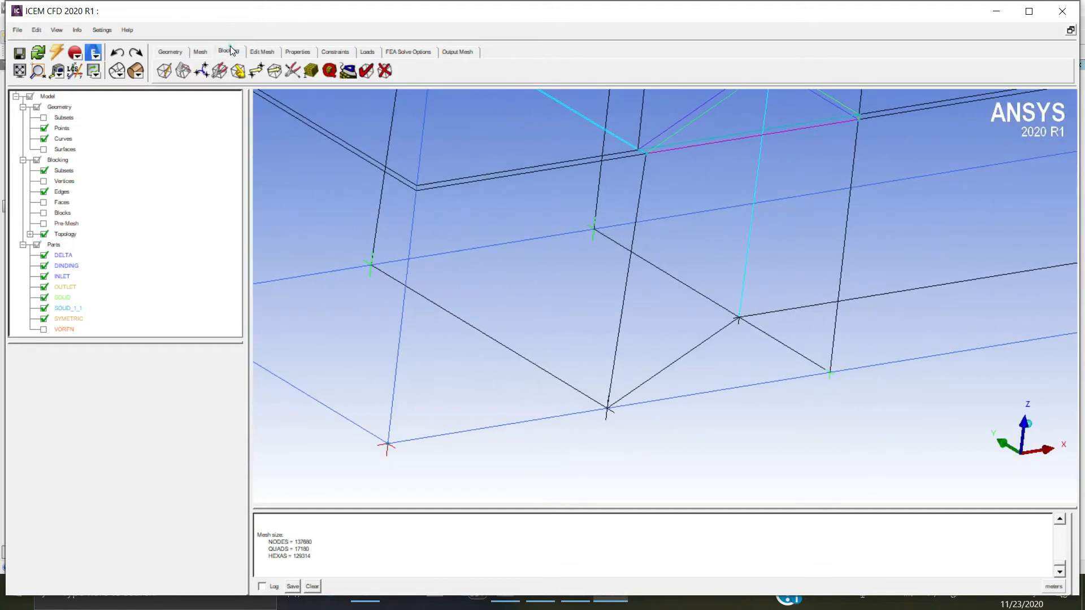
left_click(310, 70)
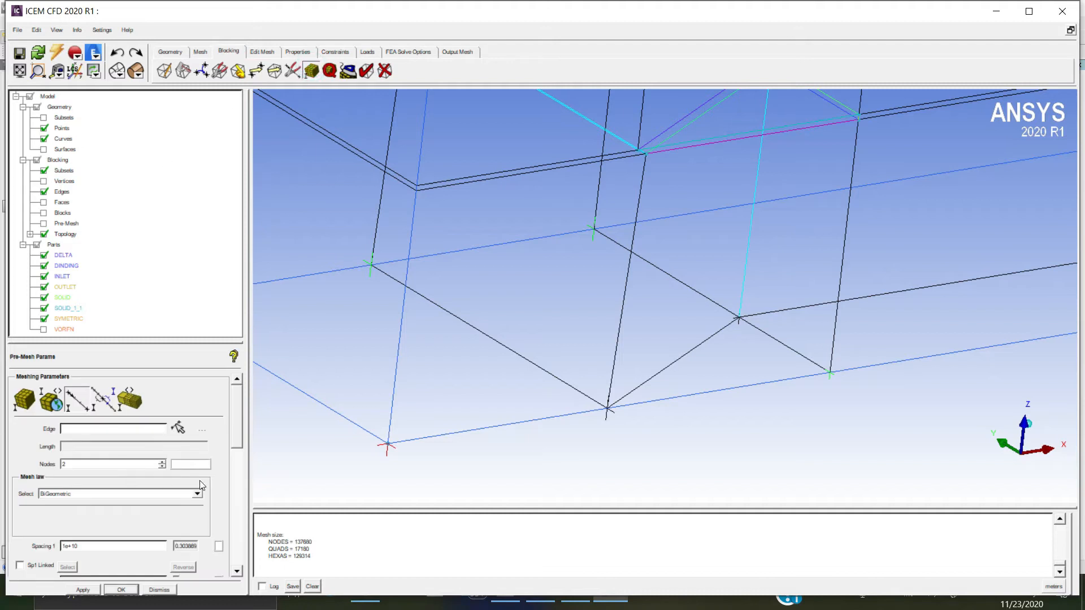
left_click(181, 428)
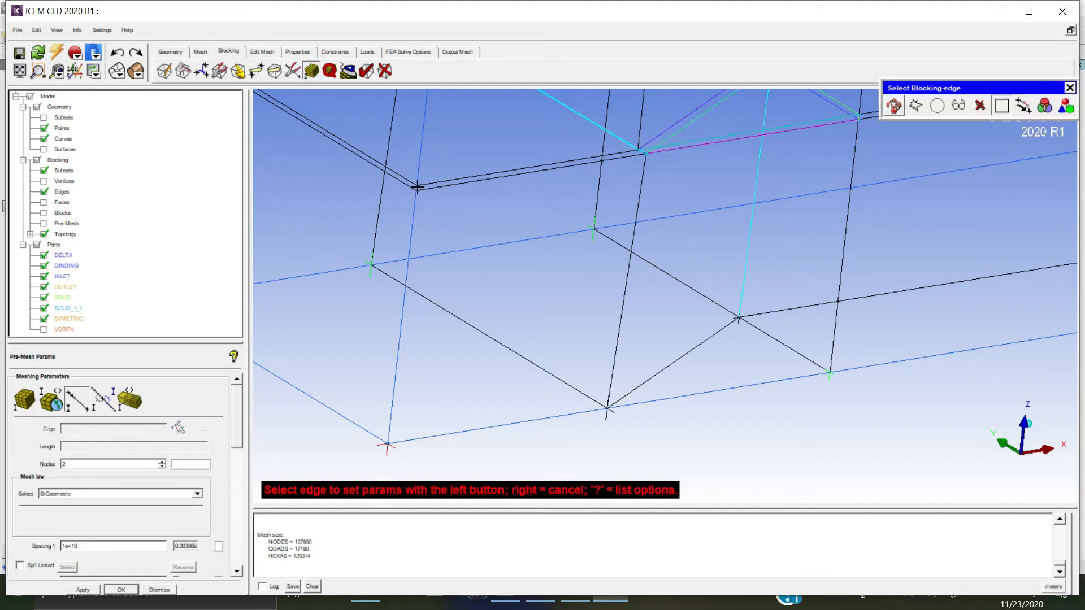
left_click(417, 187)
double_click(85, 463)
type("4")
key("Return")
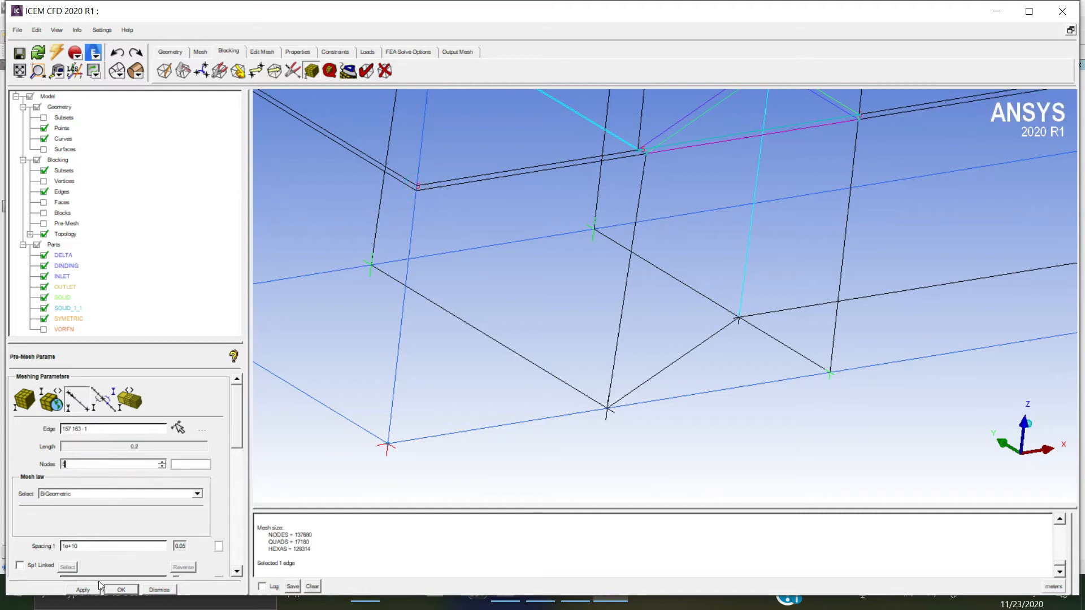
left_click(83, 590)
- Recompute and display the pre-mesh with the updated edge node count
left_click(44, 223)
left_click(444, 387)
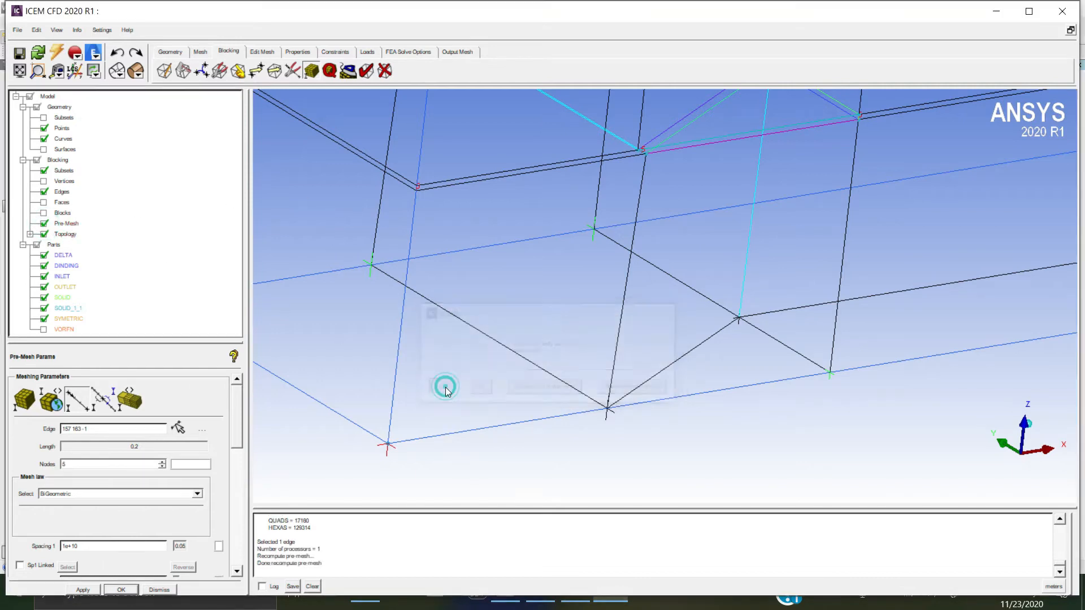
left_click_drag(683, 273, 621, 367)
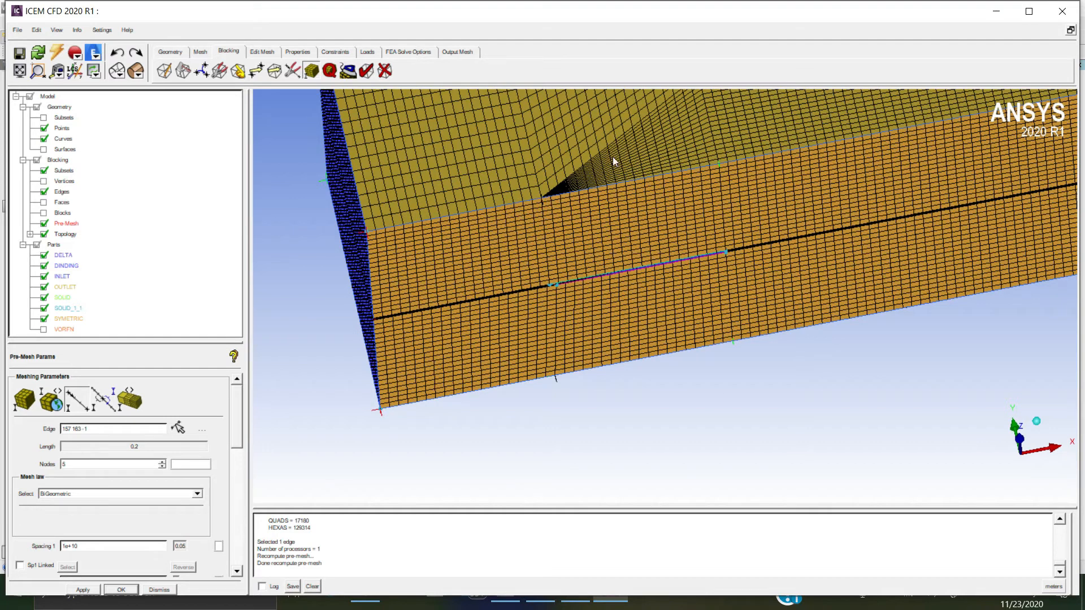
- Convert the pre-mesh to an unstructured mesh and recompute the out-of-date pre-mesh
right_click(74, 226)
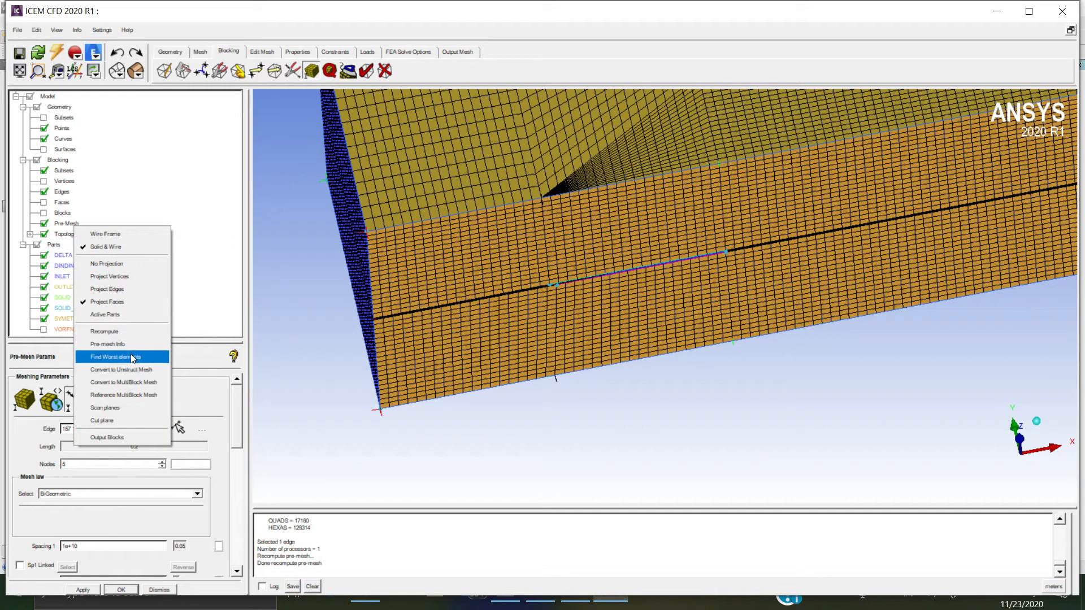
left_click(134, 370)
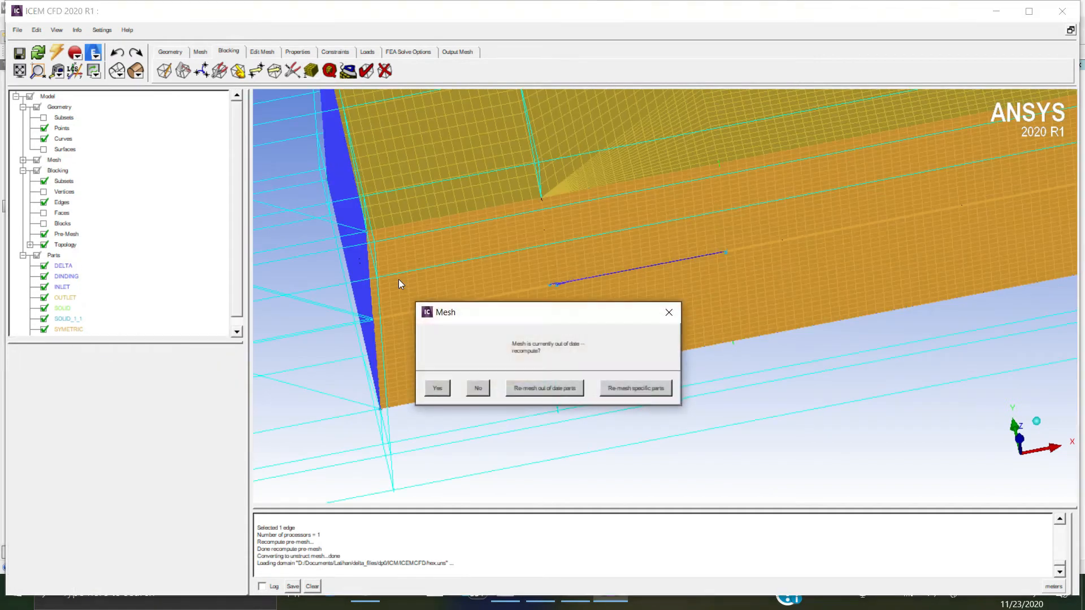
left_click(441, 392)
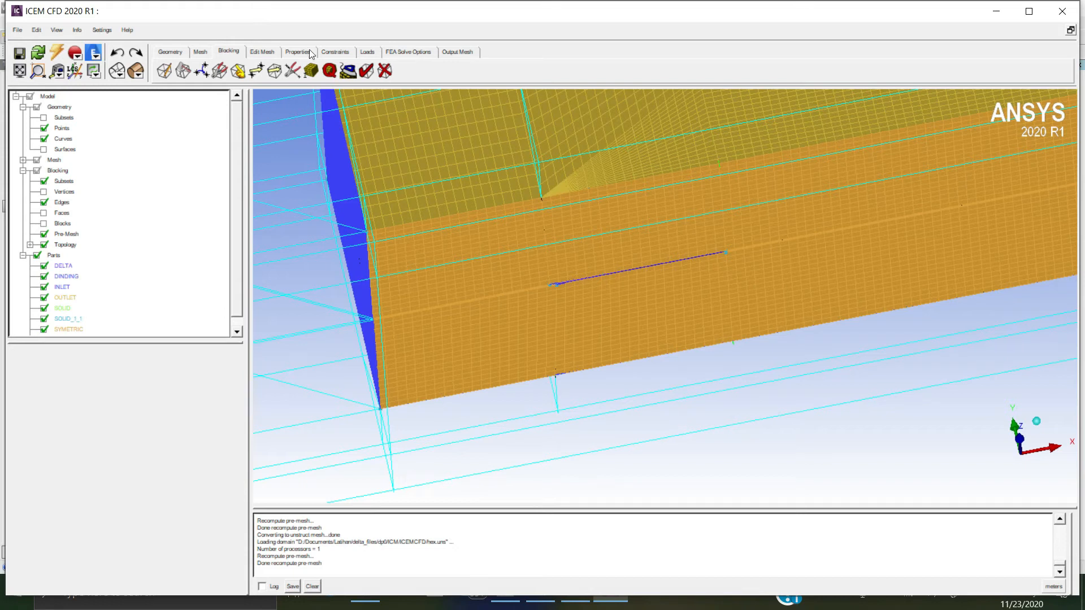
- Hide the pre-mesh so only the unstructured mesh is displayed, and expand the mesh entities in the model tree
scroll(499, 283, "up", 1)
scroll(493, 239, "down", 3)
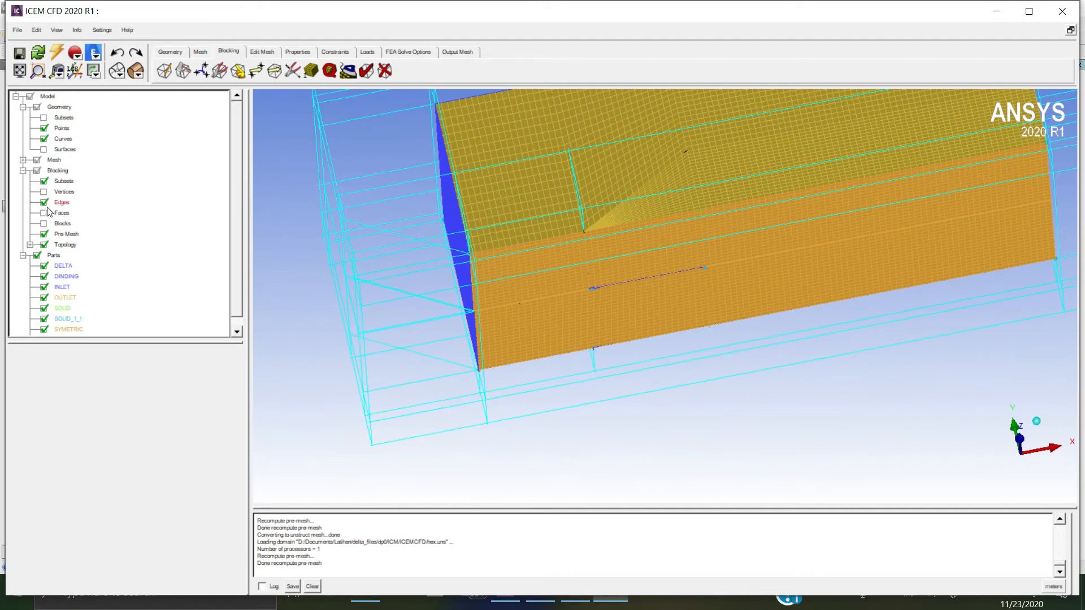
left_click(44, 234)
scroll(659, 313, "down", 2)
left_click_drag(660, 312, 695, 314)
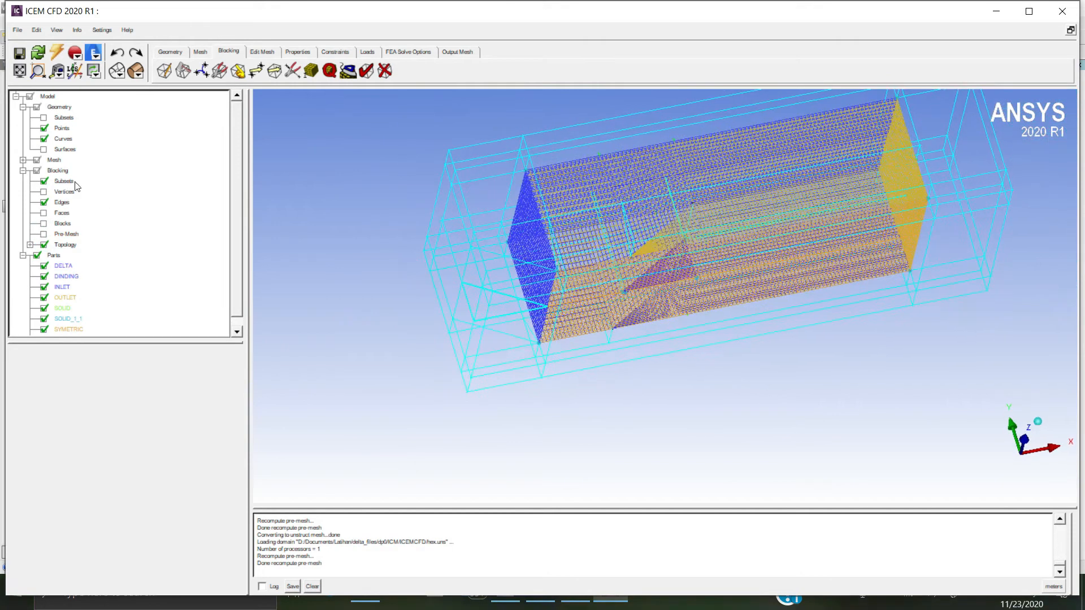
left_click(22, 161)
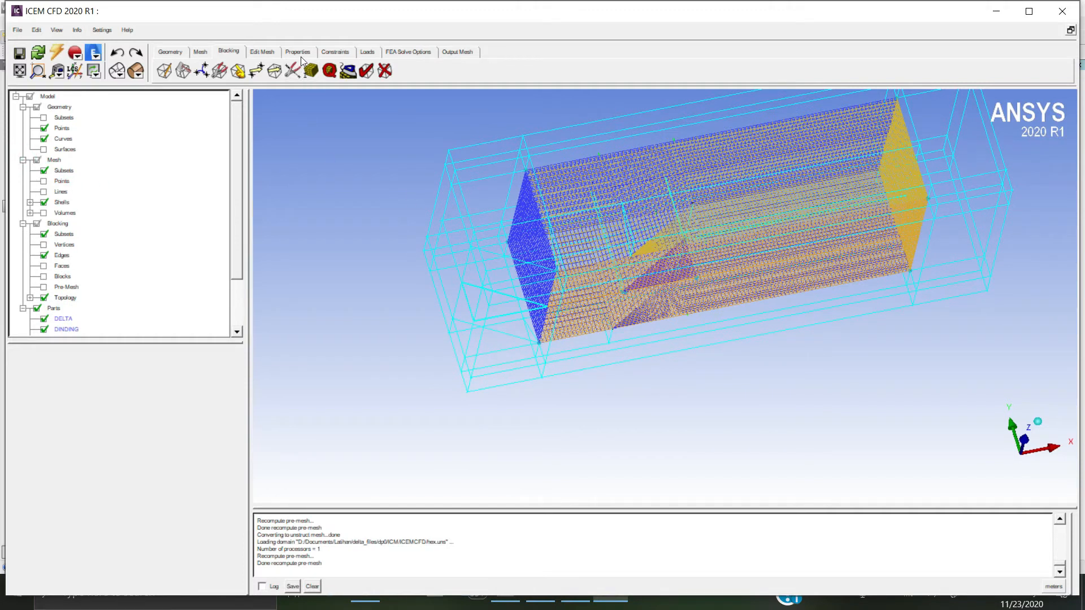
- Run the mesh check with the default error and possible-problem criteria, and inspect the mesh around the wing
left_click(261, 51)
left_click(201, 70)
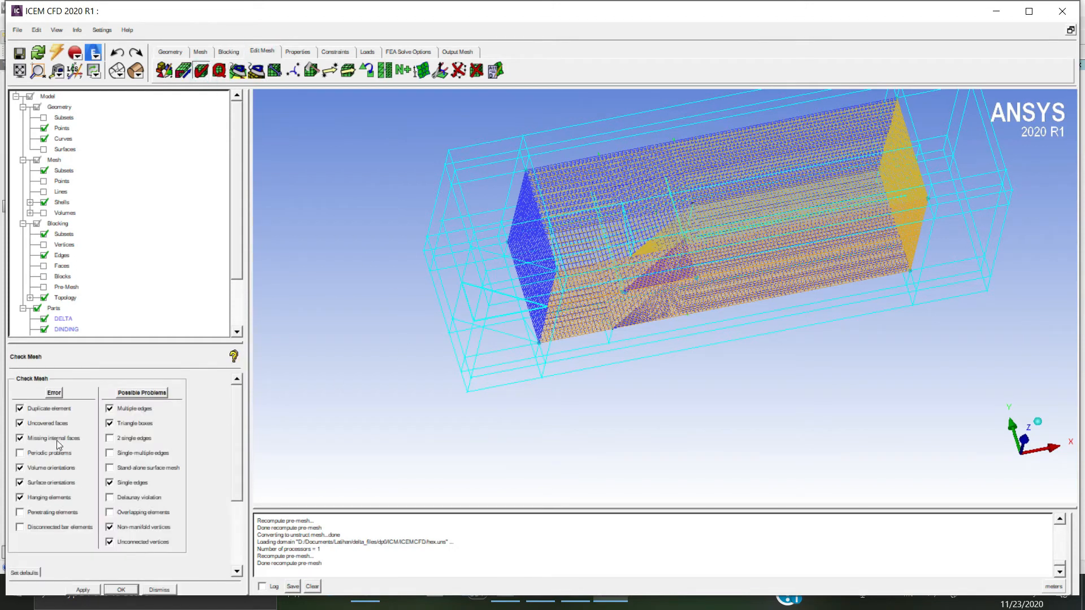
left_click(83, 589)
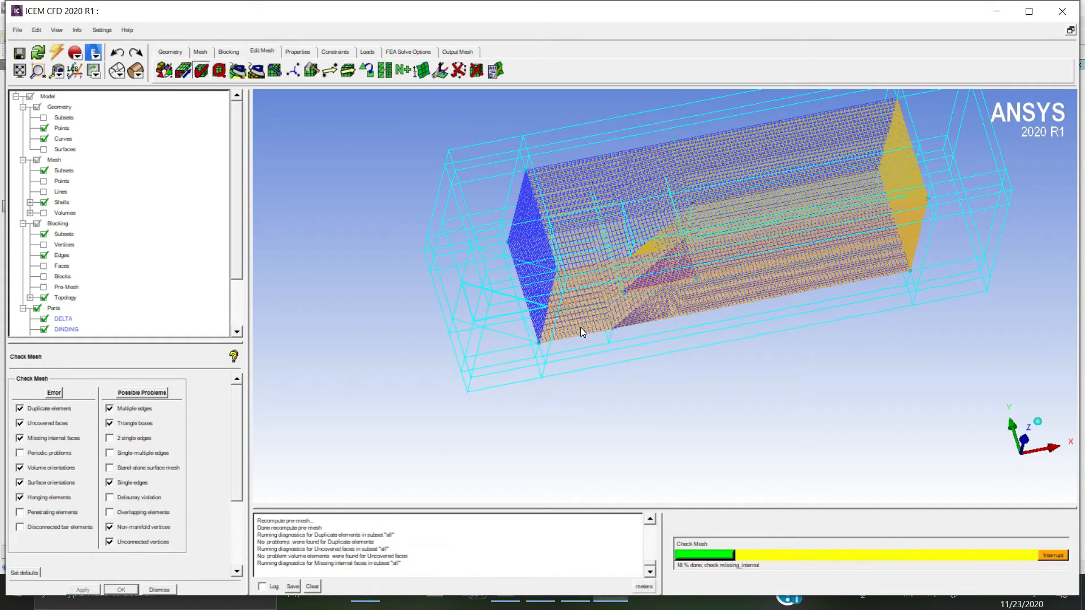
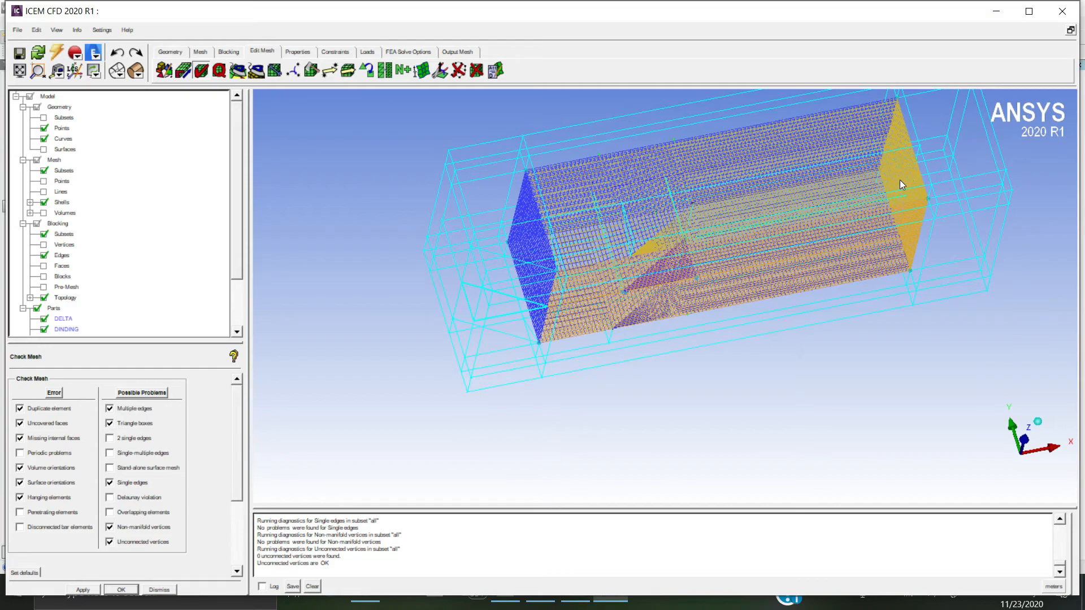
left_click_drag(729, 336, 749, 210)
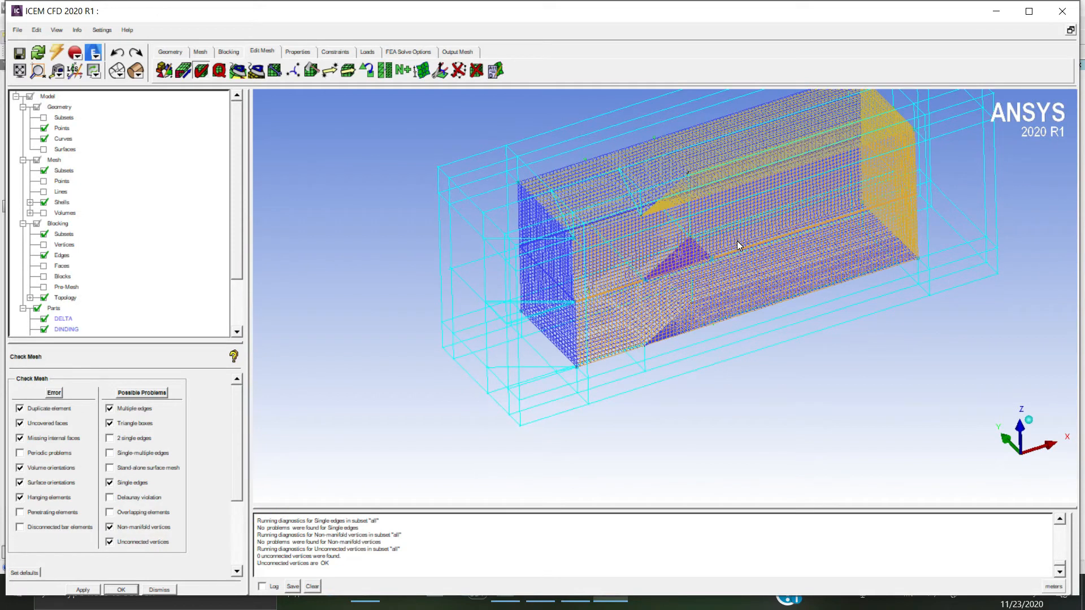
scroll(610, 169, "down", 2)
scroll(609, 170, "up", 4)
right_click_drag(562, 120, 596, 171)
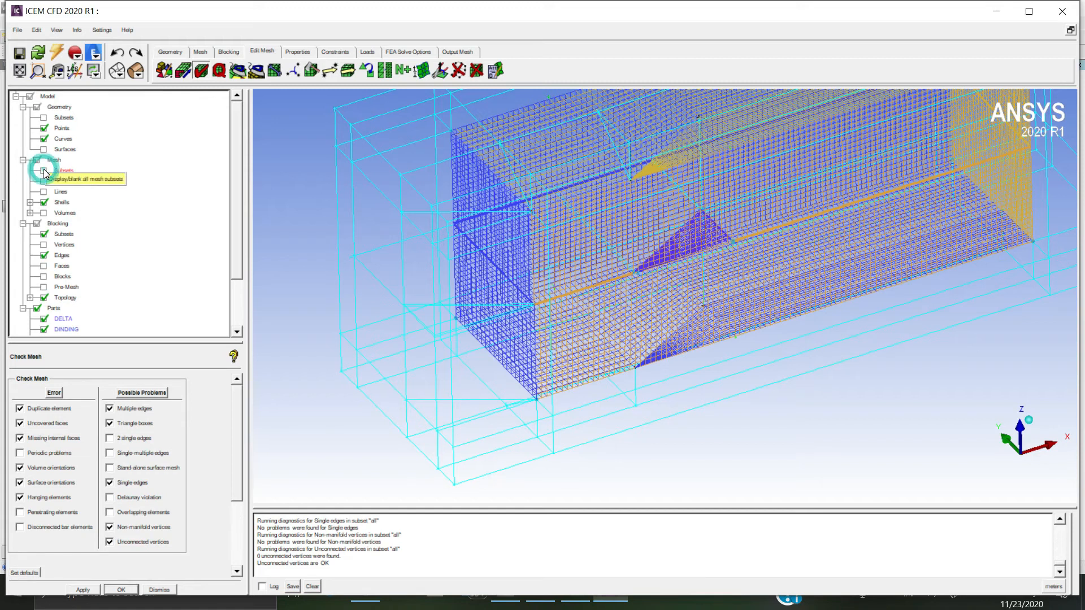
- Hide the mesh shells and mesh subsets, leaving only the geometry curves and blocking edges displayed
left_click(44, 202)
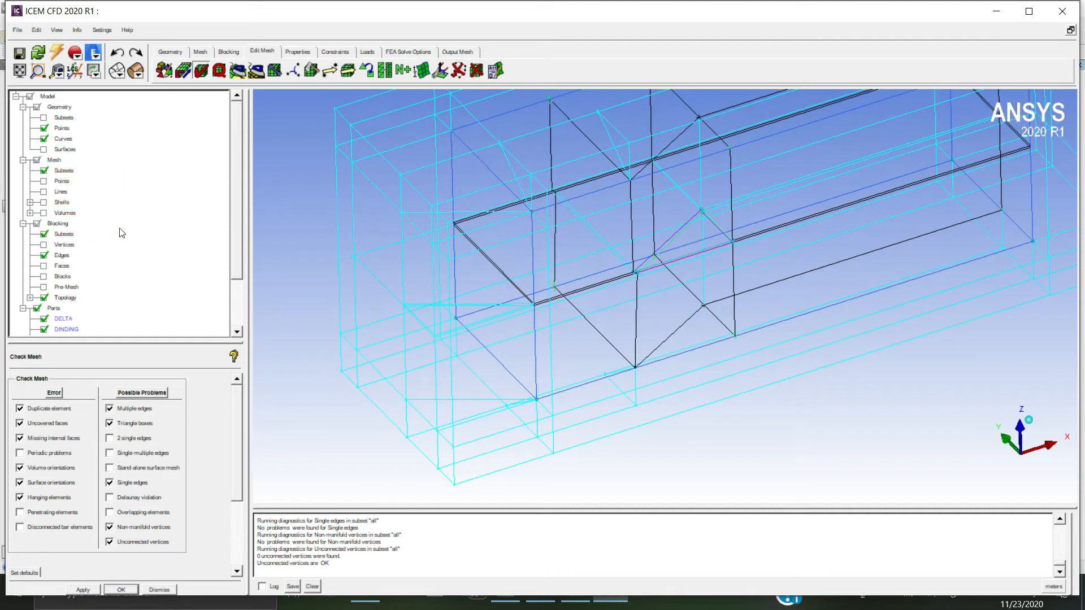
scroll(413, 272, "down", 3)
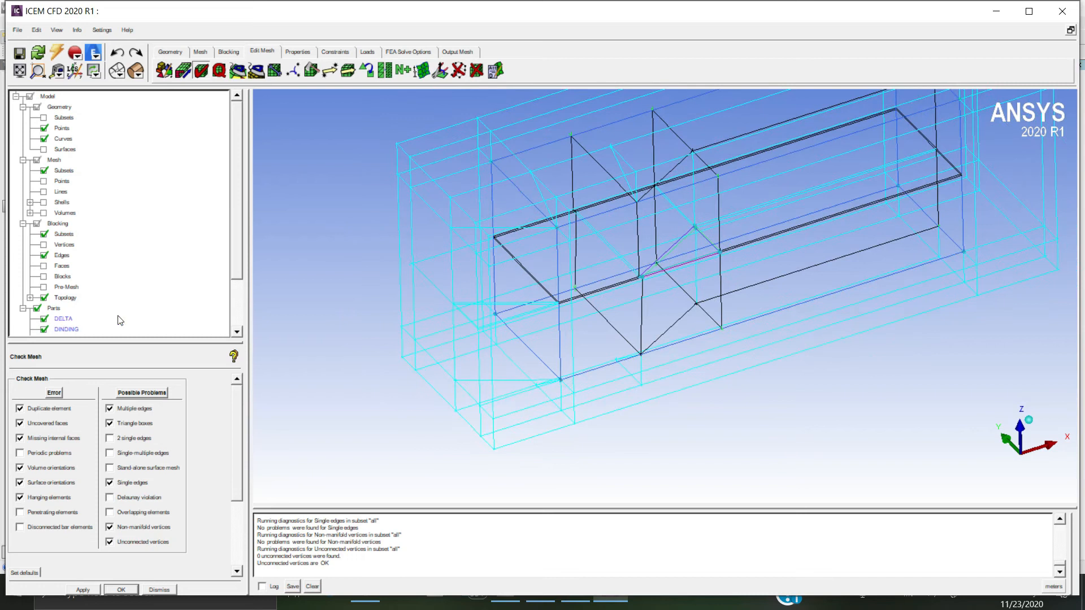
left_click_drag(236, 241, 238, 272)
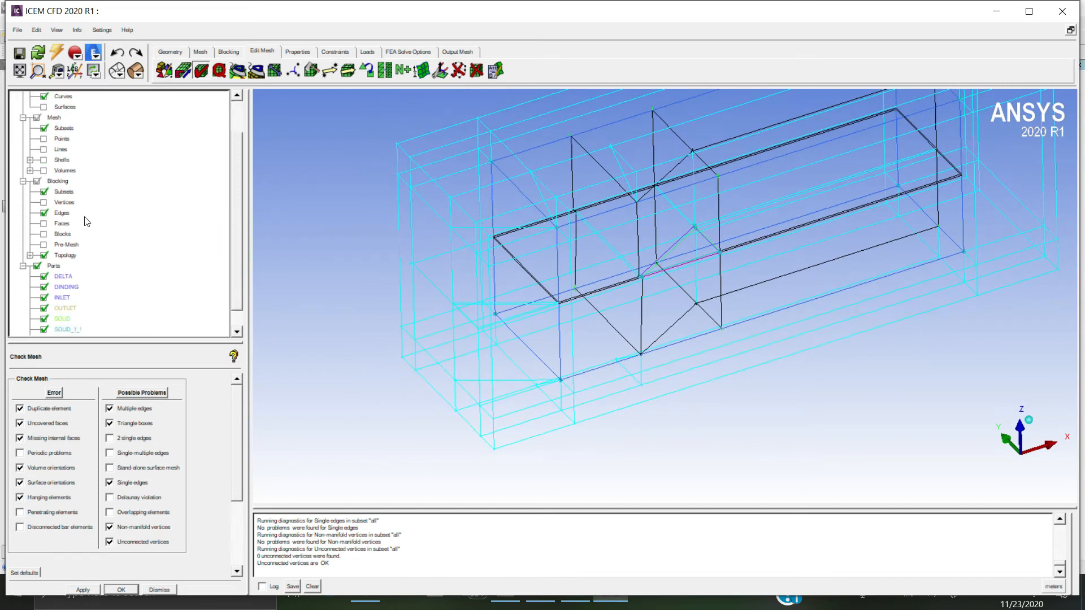
left_click(44, 245)
left_click(43, 245)
left_click_drag(694, 331, 542, 299)
scroll(239, 246, "up", 2)
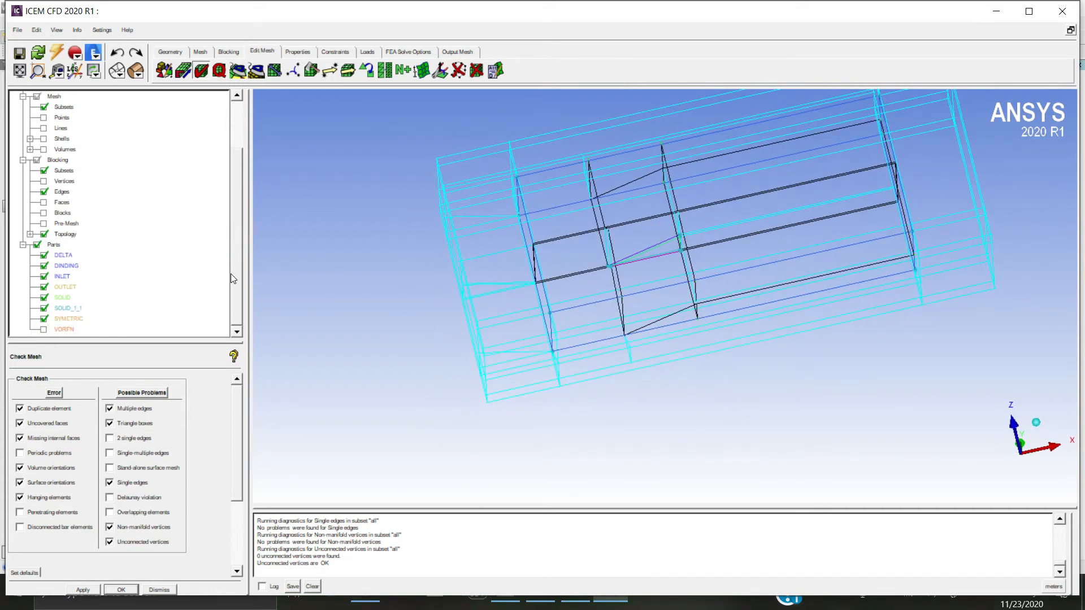
left_click(44, 160)
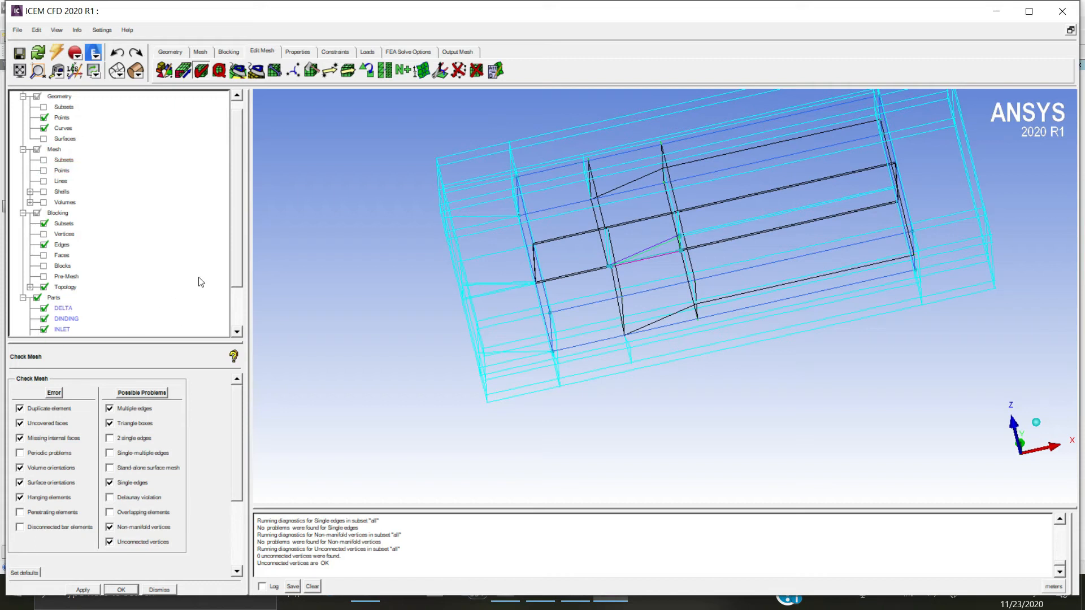
- Compare the geometry curves with the blocking edges by switching the SOLID_1_1 part and the edge display off and on
scroll(239, 282, "down", 3)
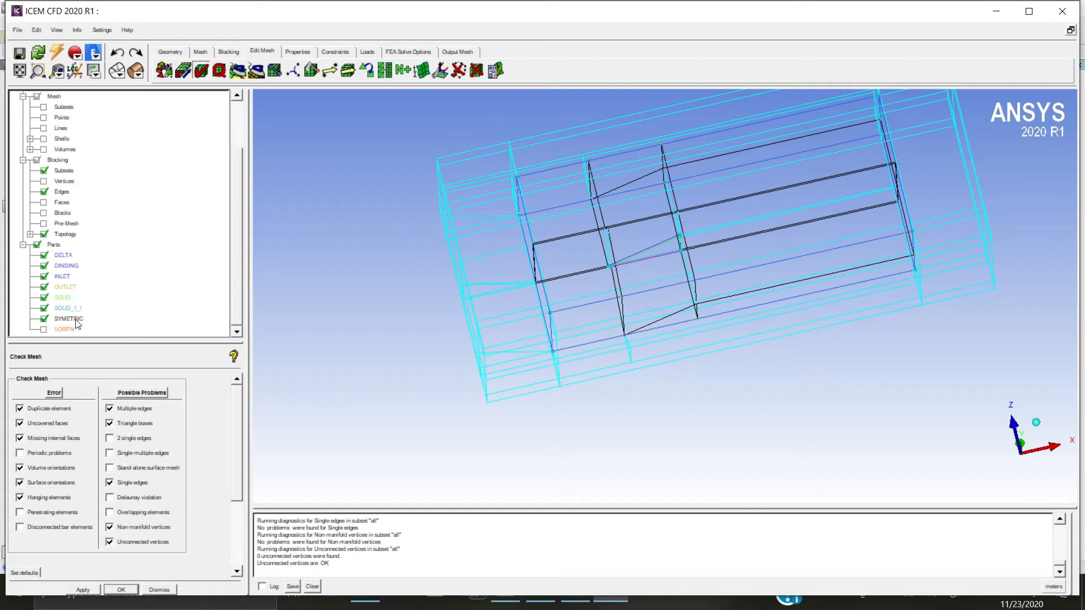
left_click(44, 308)
left_click(44, 308)
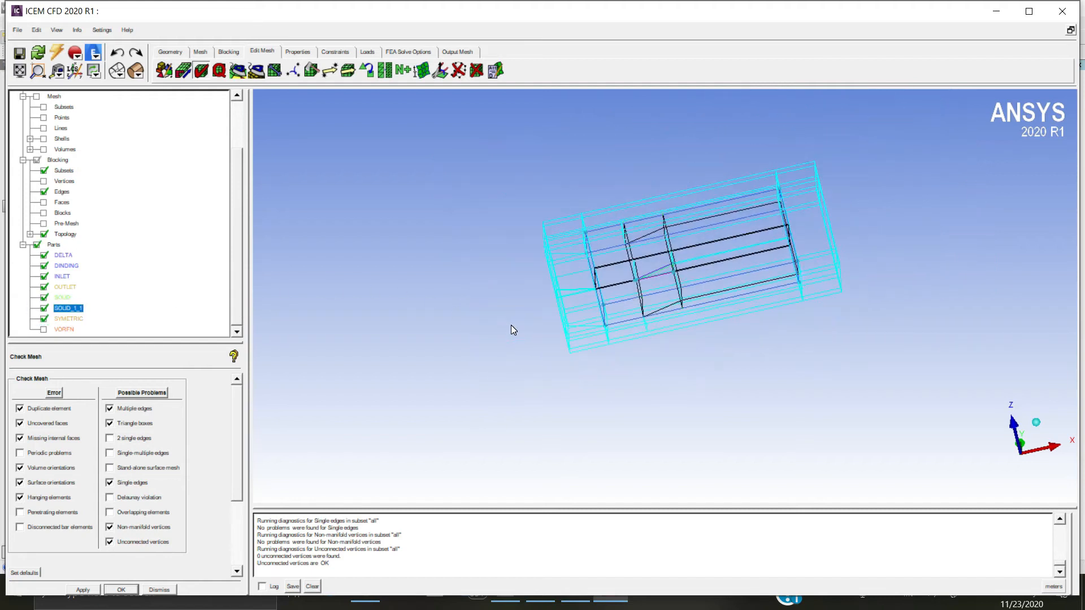
left_click(43, 192)
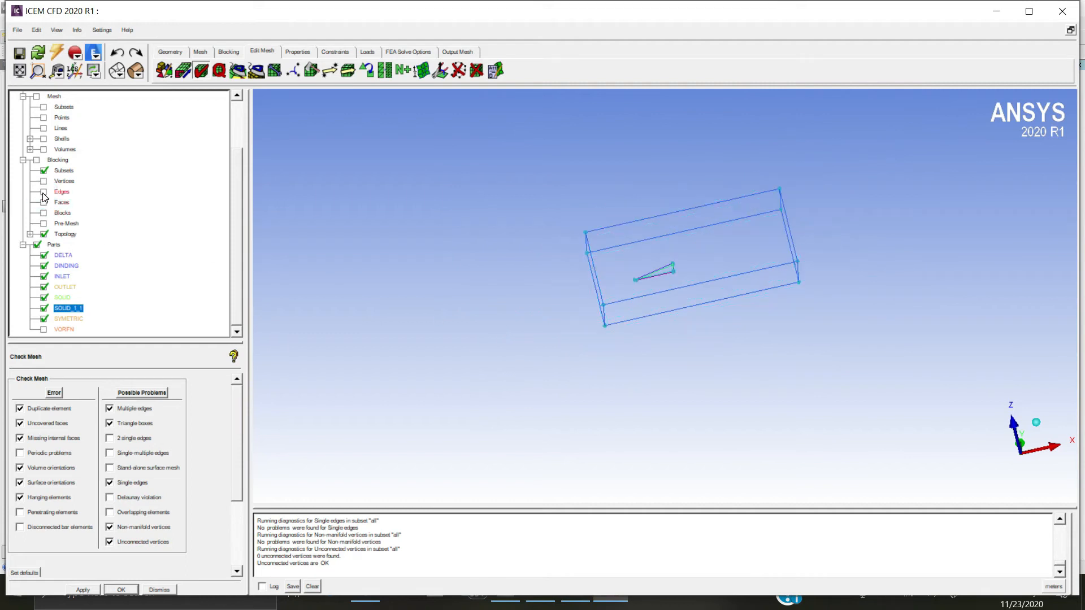
left_click(44, 192)
left_click(44, 192)
left_click_drag(456, 292, 497, 266)
left_click_drag(688, 353, 785, 395)
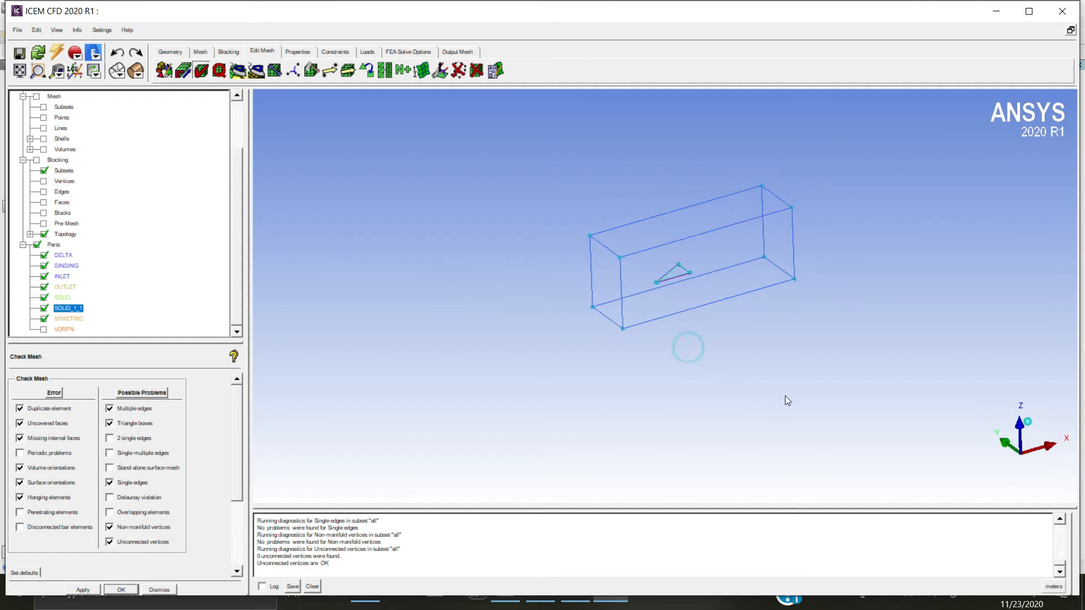
left_click(44, 192)
scroll(654, 213, "up", 4)
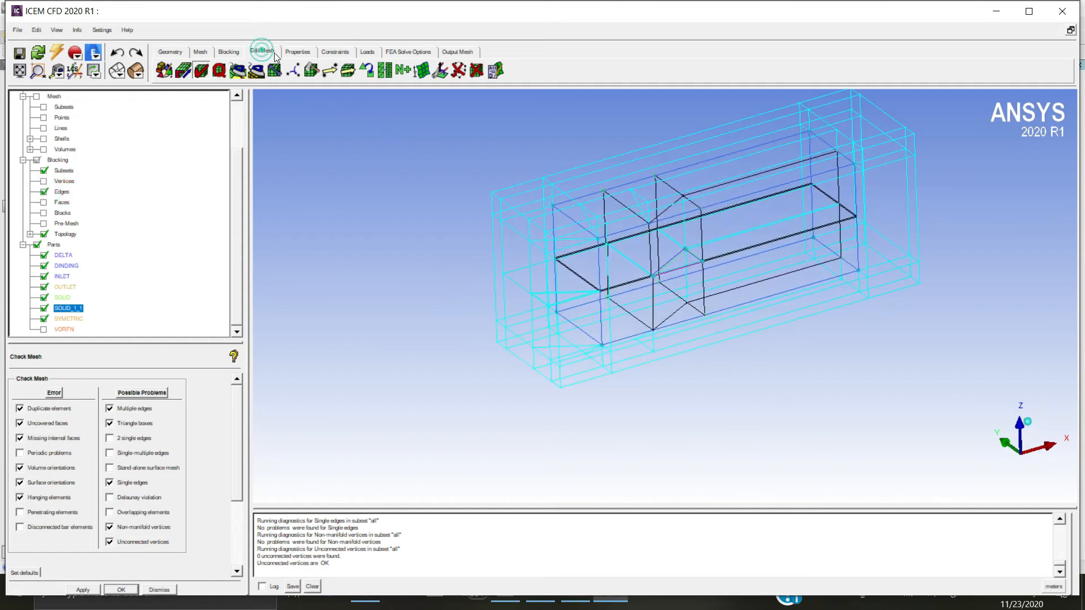
- Open the edge meshing parameters and briefly display the pre-mesh to examine it over the blocking
left_click(228, 51)
left_click(313, 72)
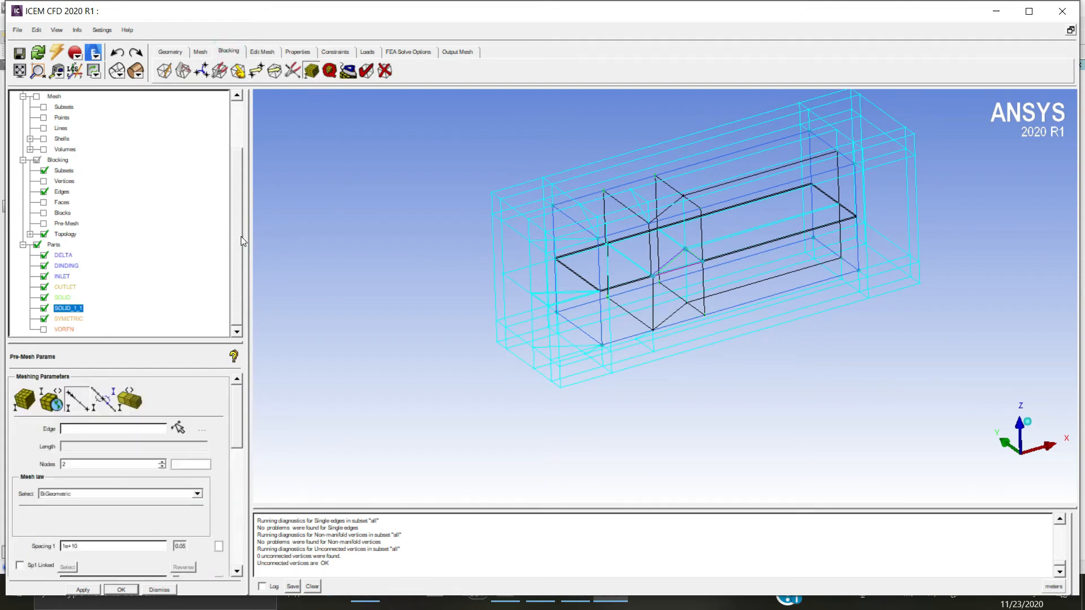
scroll(632, 222, "up", 4)
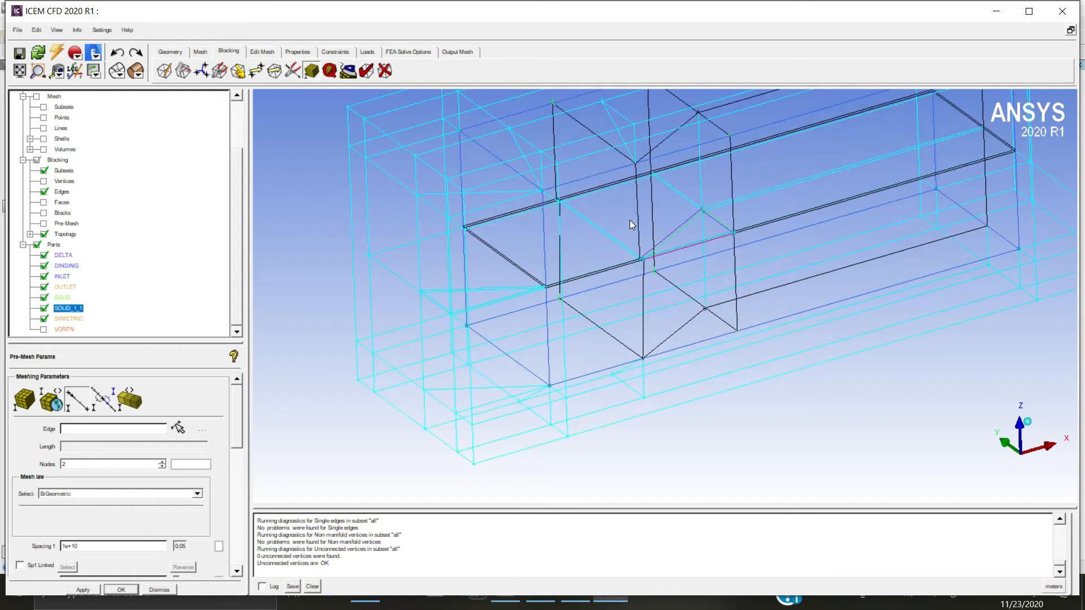
left_click(43, 224)
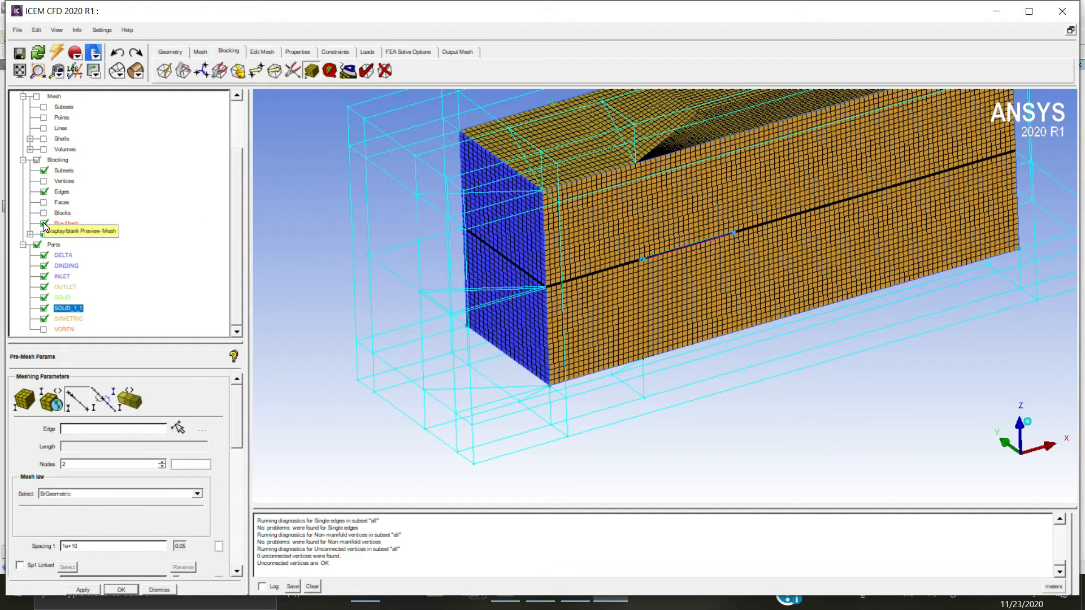
left_click(43, 223)
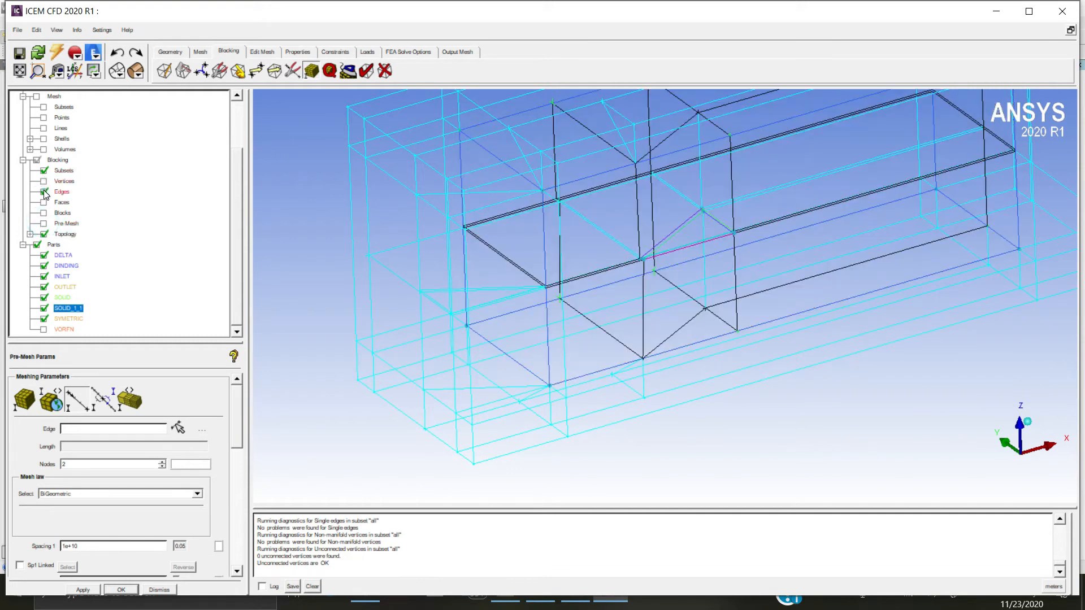
- Refresh the VORFN part's visibility to hide the outer block edges surrounding the domain, keeping the inner blocking edges displayed
left_click(44, 192)
mouse_move(646, 280)
left_mouse_down()
mouse_move(733, 320)
mouse_move(654, 247)
mouse_move(525, 334)
left_mouse_up()
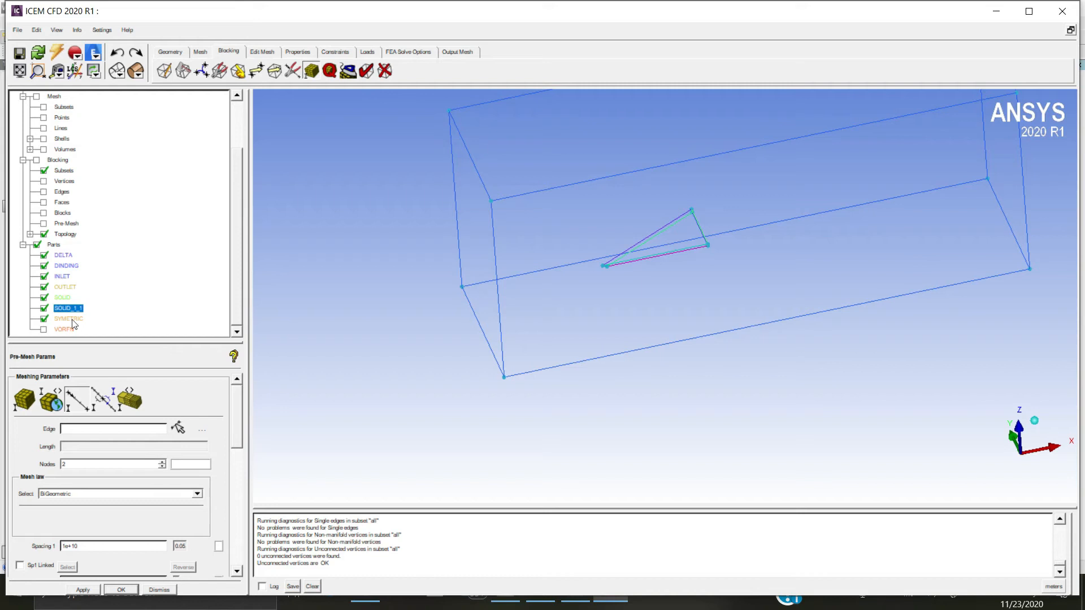
left_click(43, 192)
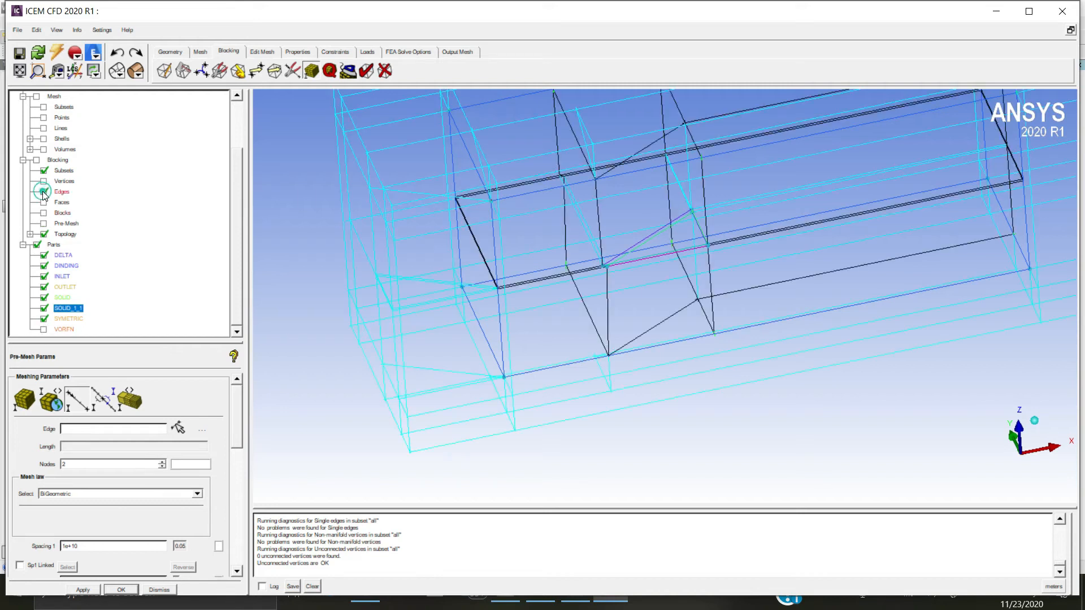
left_click(44, 329)
left_click(43, 329)
left_click_drag(673, 320, 730, 243)
middle_click_drag(730, 240, 639, 299)
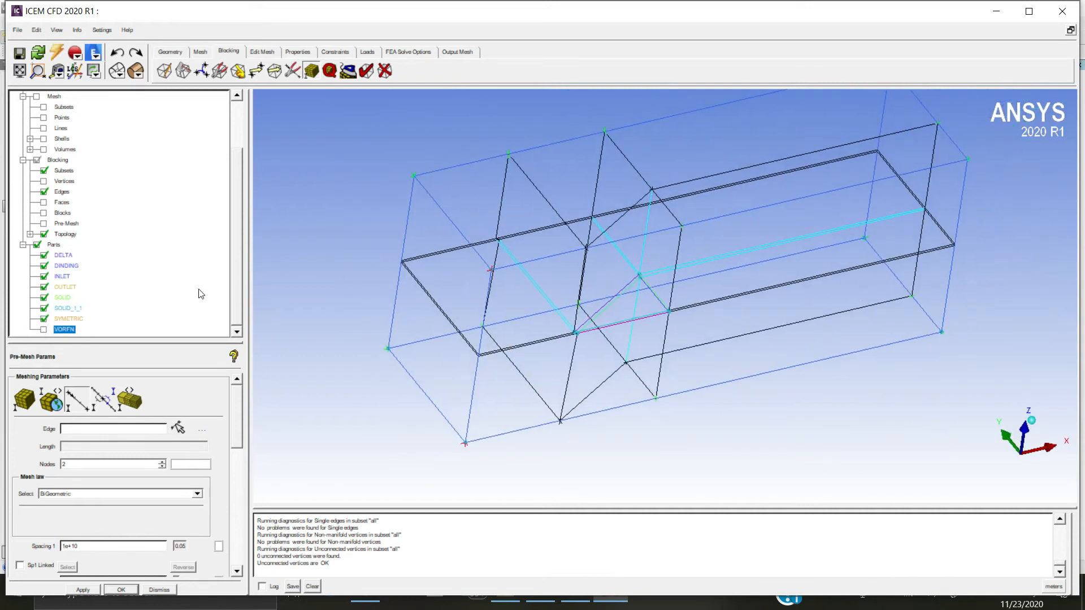
- Apply a Linear mesh law to the 20-node streamwise edge upstream of the wing, with point density falling from 1.0 to 0 along it
left_click(179, 428)
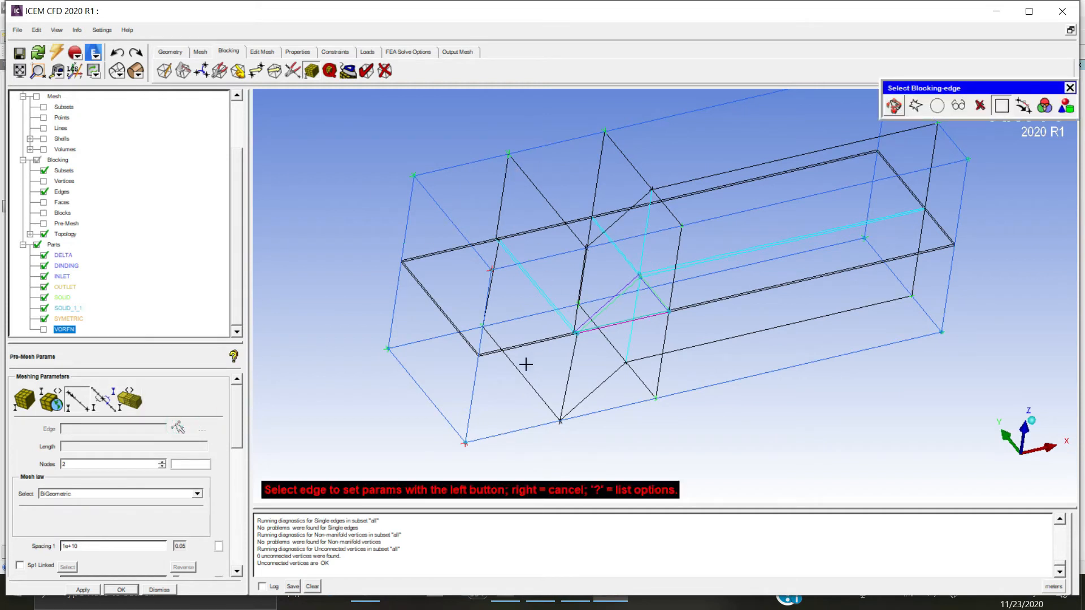
left_click(456, 167)
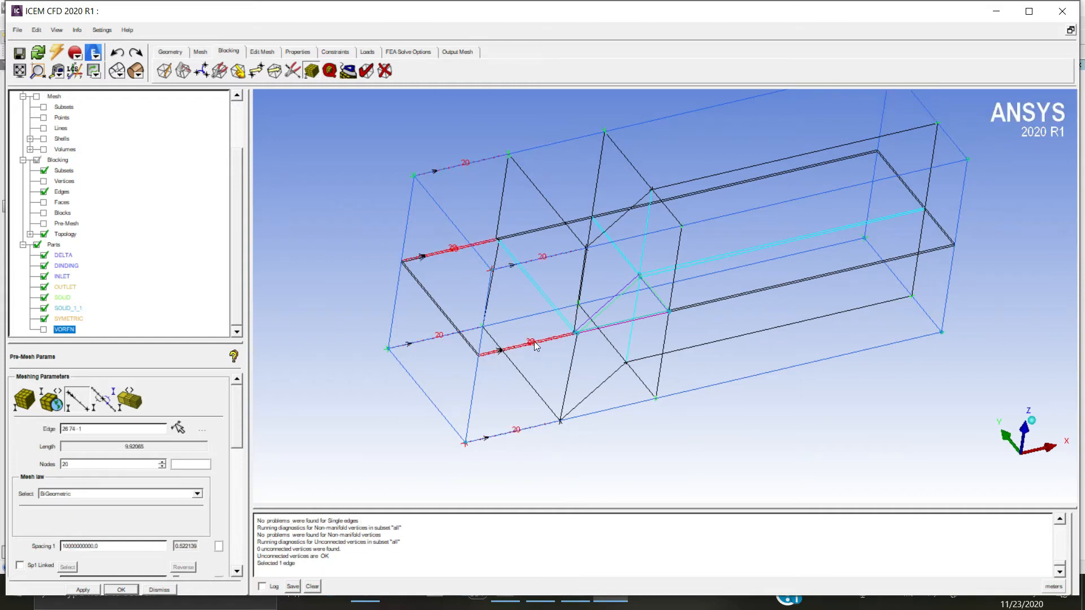
left_click_drag(231, 392, 233, 434)
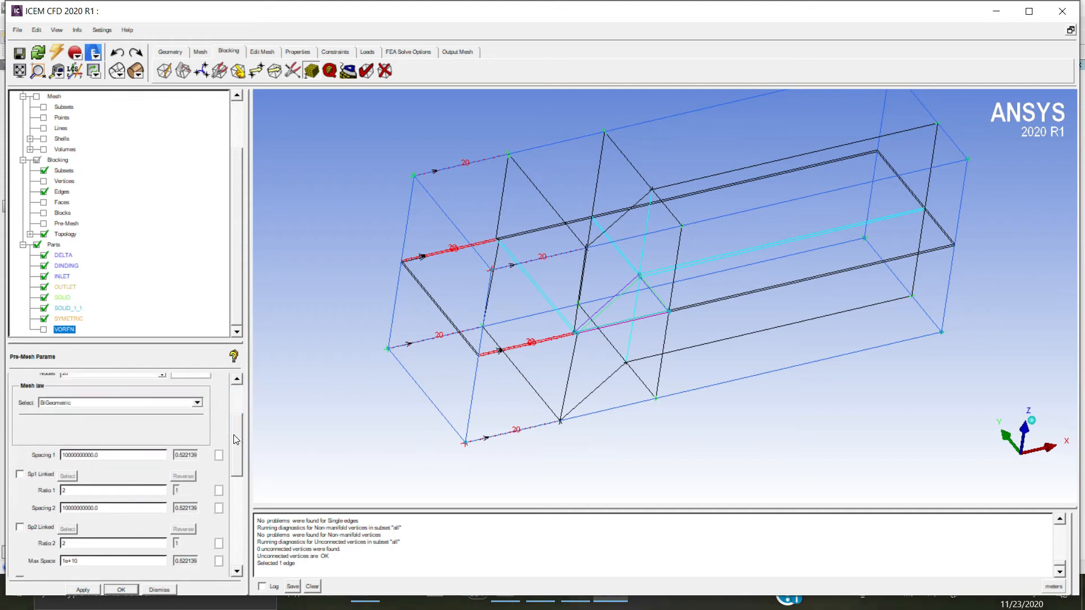
left_click(73, 404)
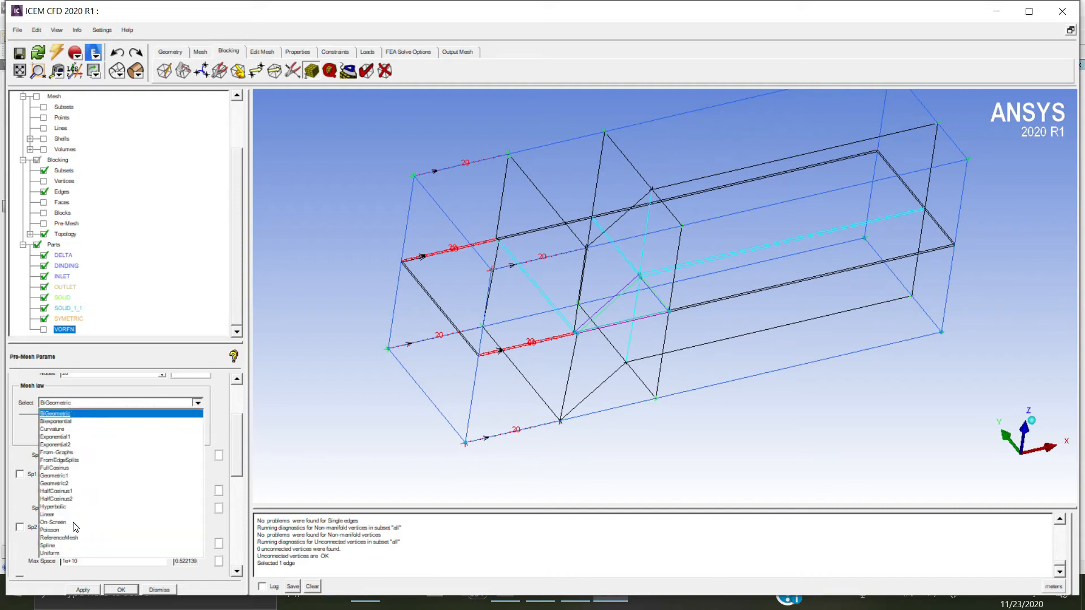
left_click(53, 515)
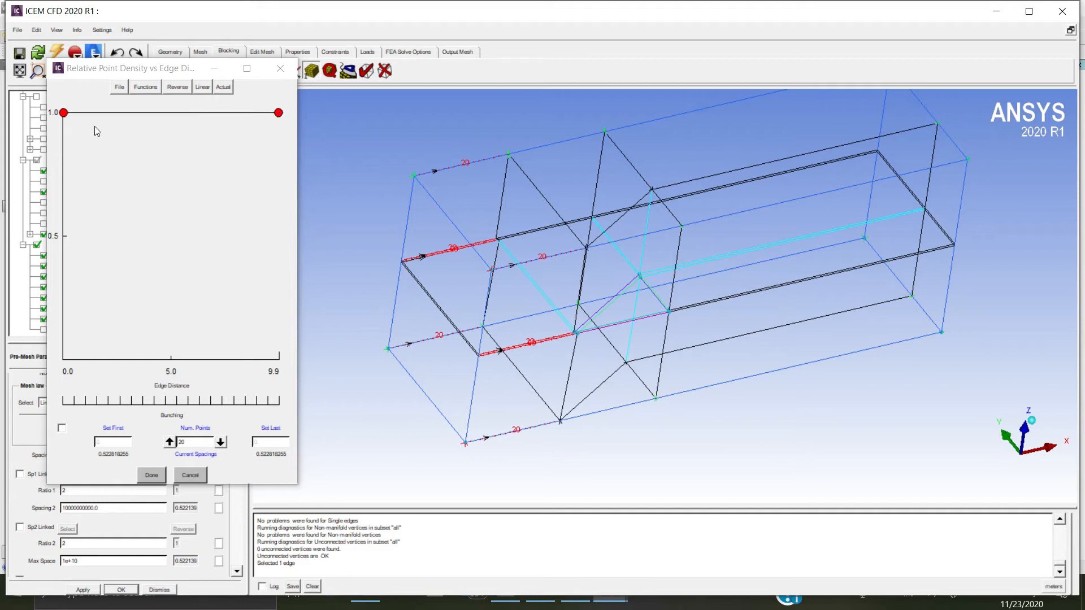
left_click_drag(269, 285, 252, 368)
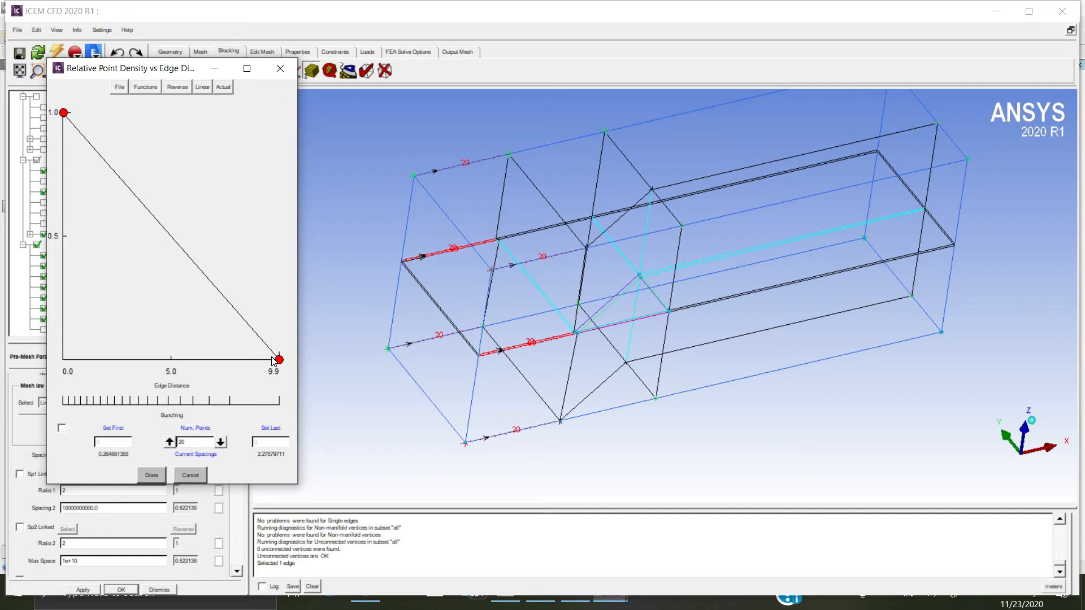
left_click(152, 475)
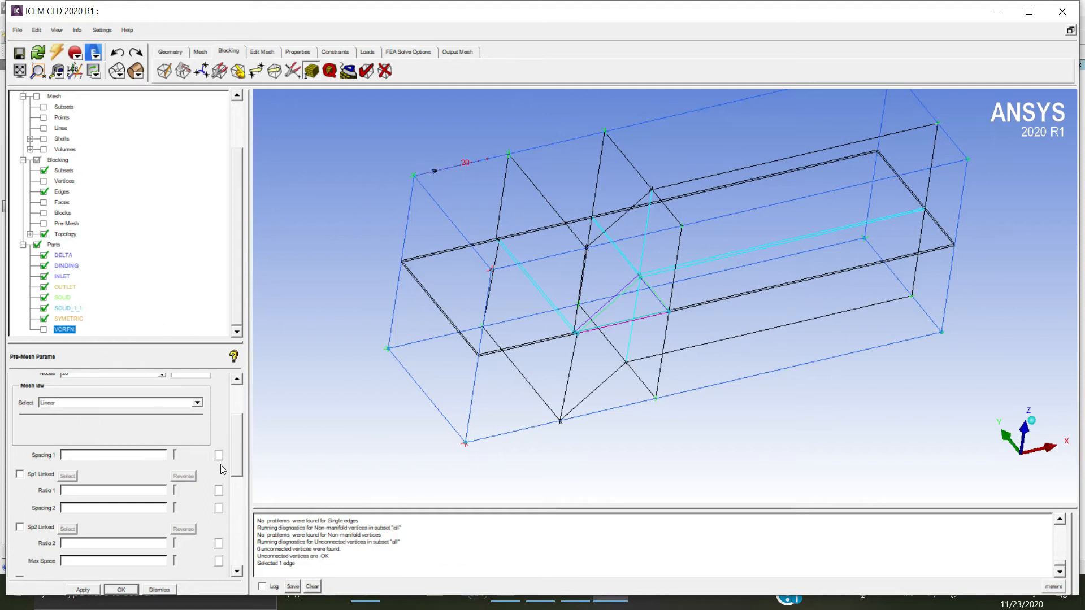
mouse_move(237, 446)
left_mouse_down()
mouse_move(239, 429)
mouse_move(242, 455)
left_mouse_up()
scroll(239, 450, "down", 2)
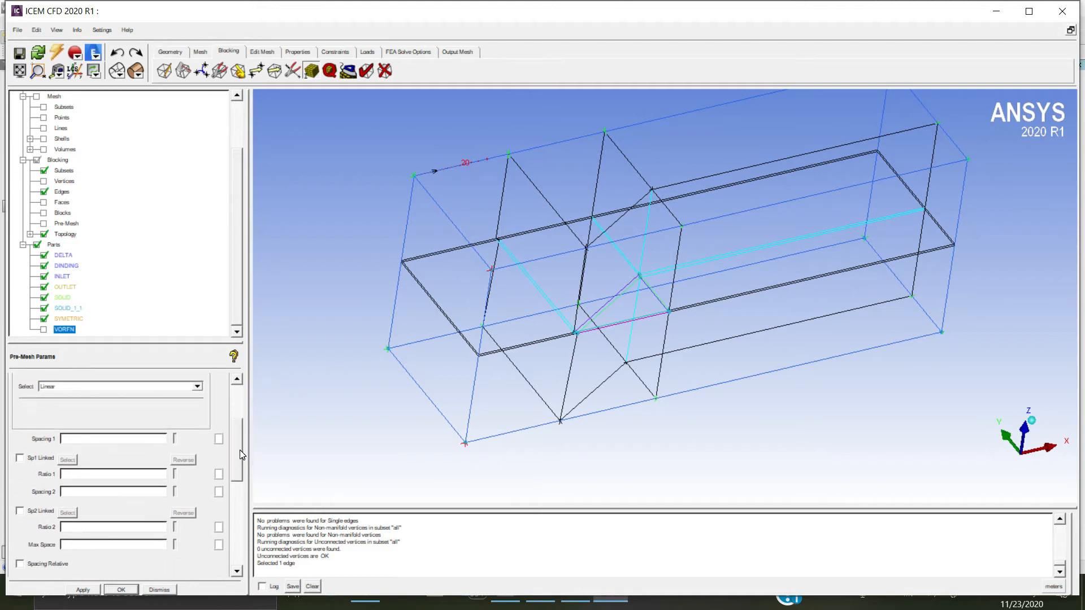
left_click(85, 590)
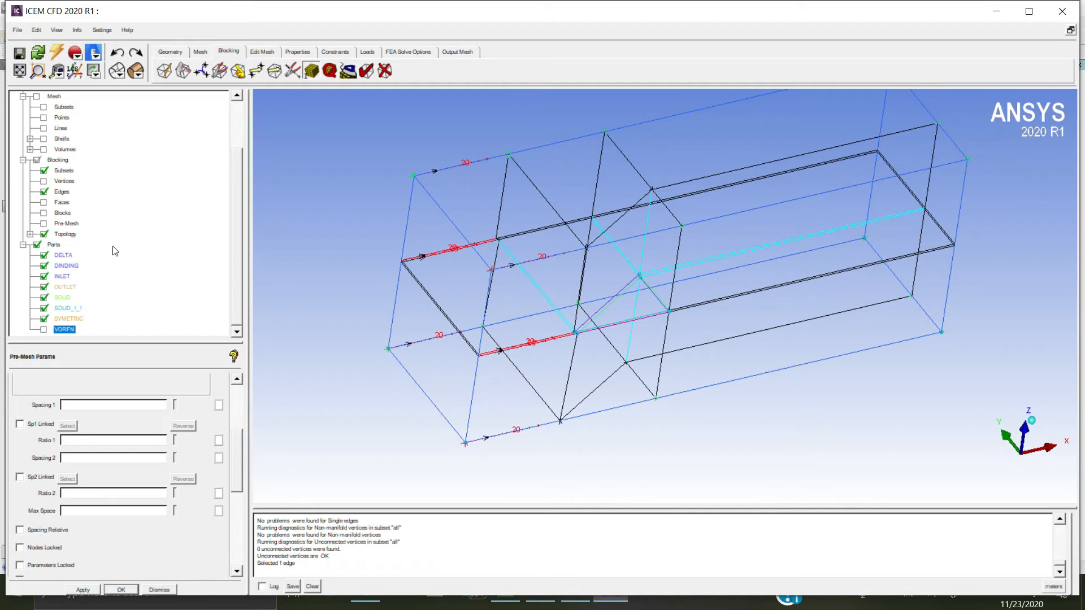
- Recompute and display the pre-mesh to examine the upstream node spacing, and hide it again
left_click(44, 224)
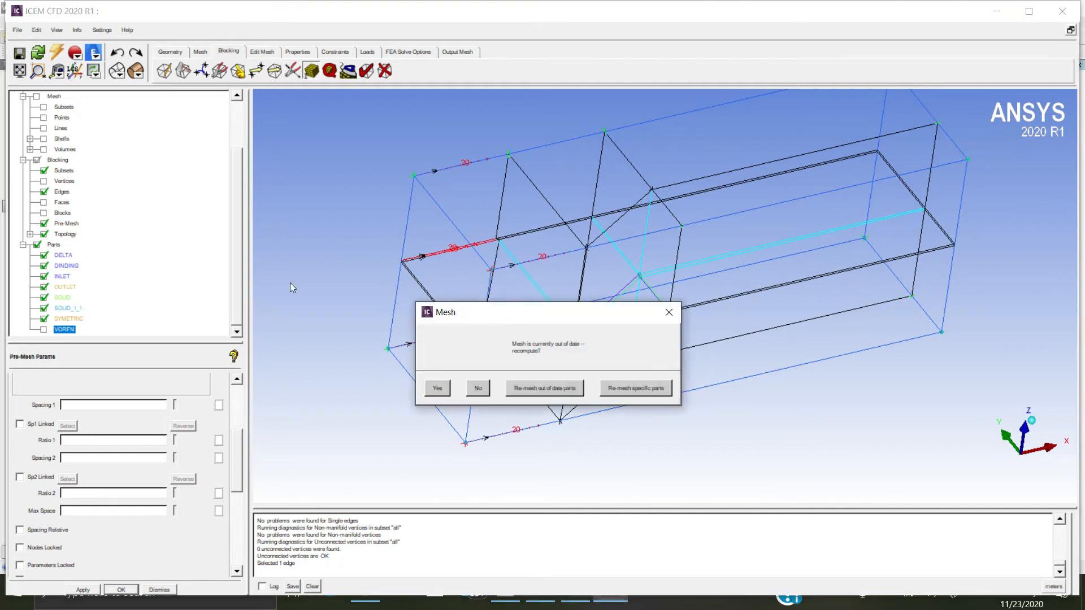
left_click(434, 387)
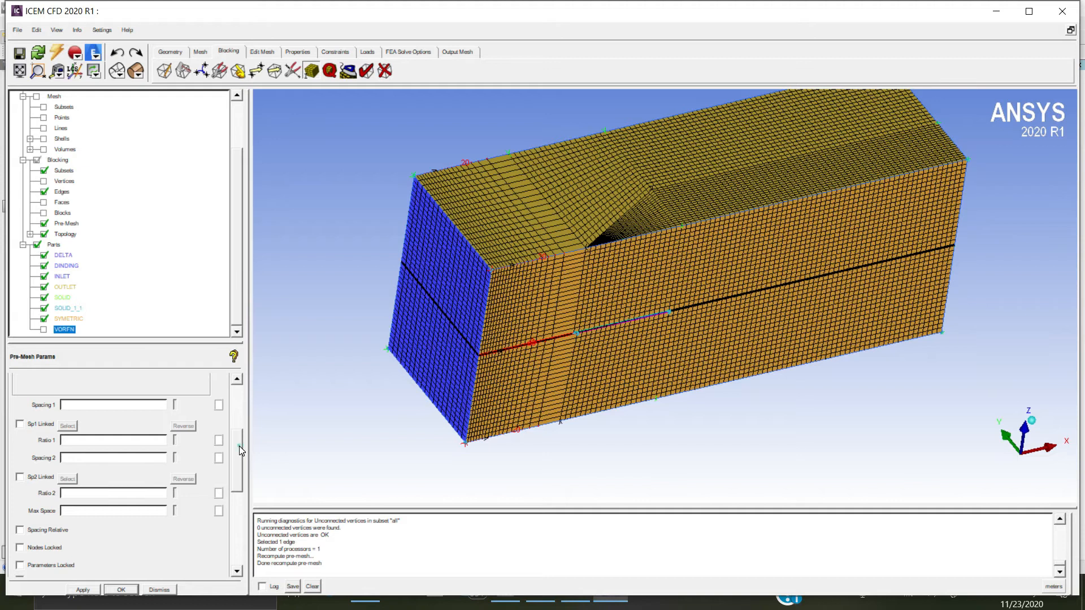
left_click_drag(239, 446, 235, 389)
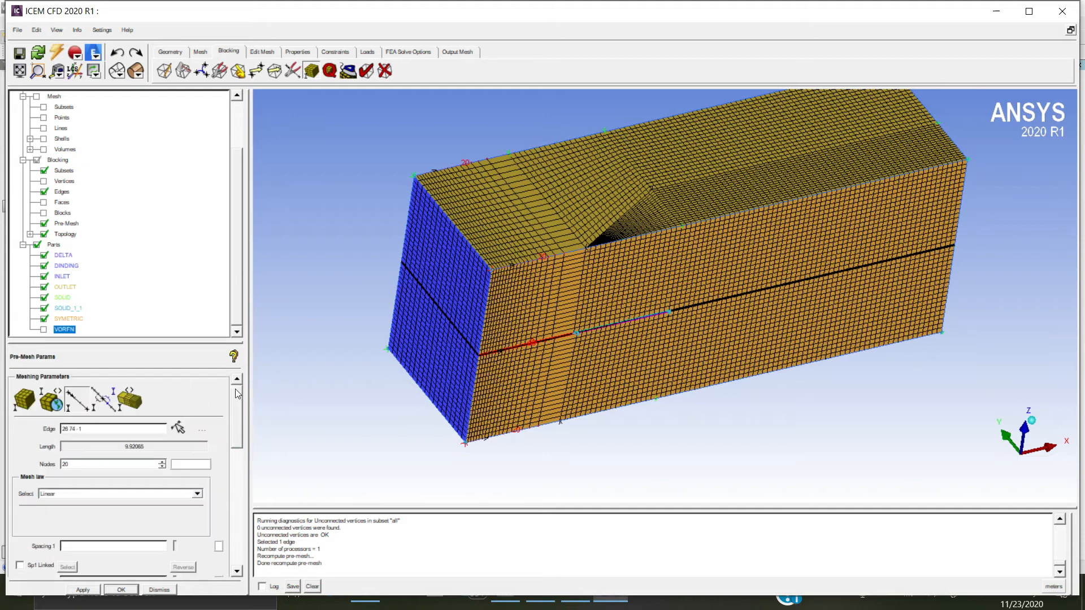
left_click(44, 223)
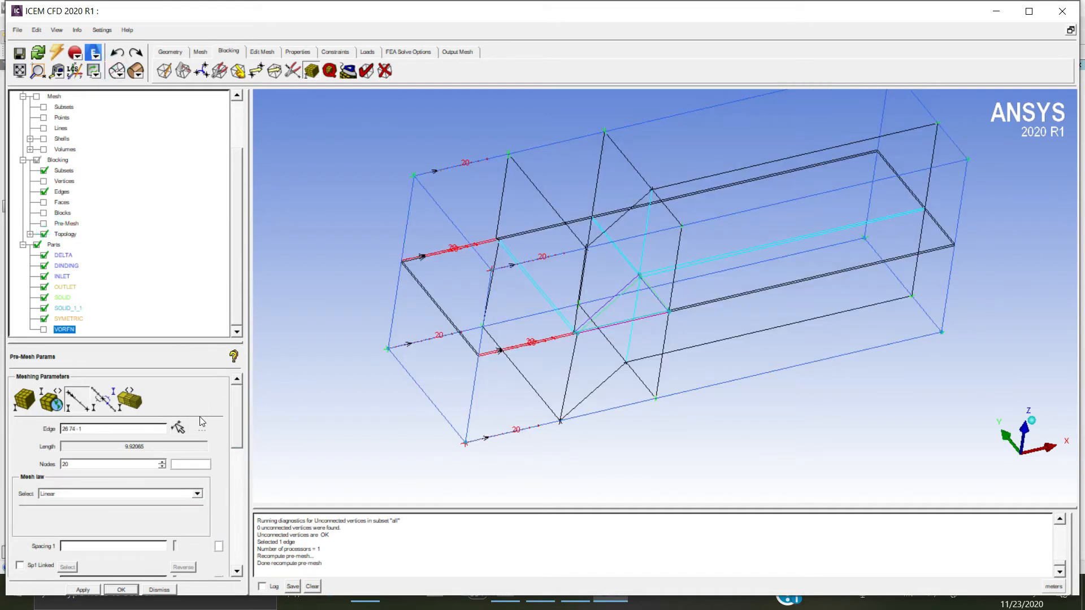
- Apply a Linear mesh law to the 60-node streamwise edge downstream of the wing, with point density falling from 1.0 to 0 at the outlet
left_click(179, 424)
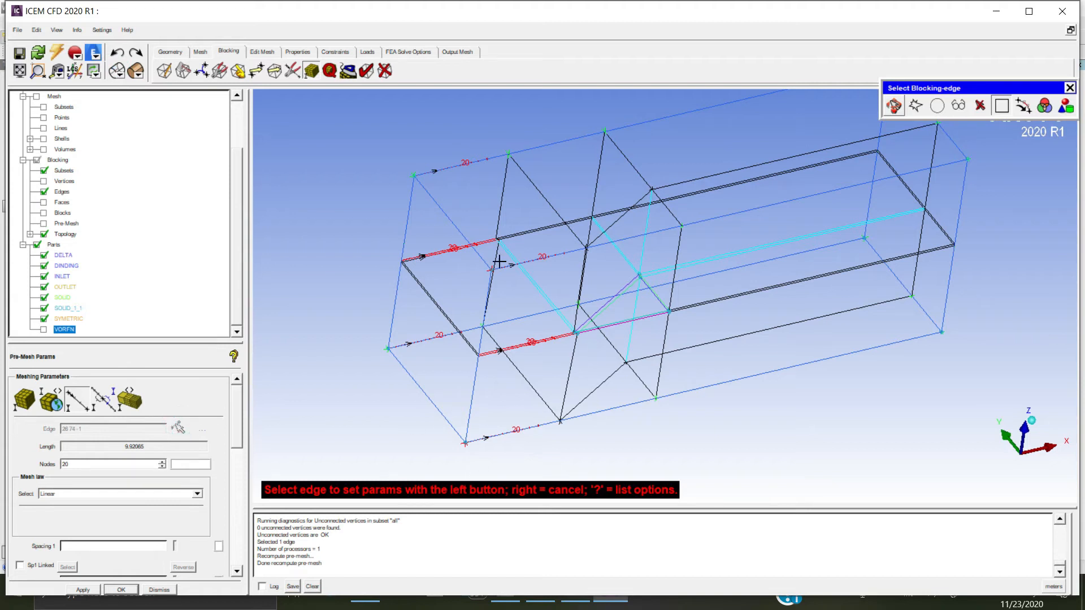
left_click(673, 118)
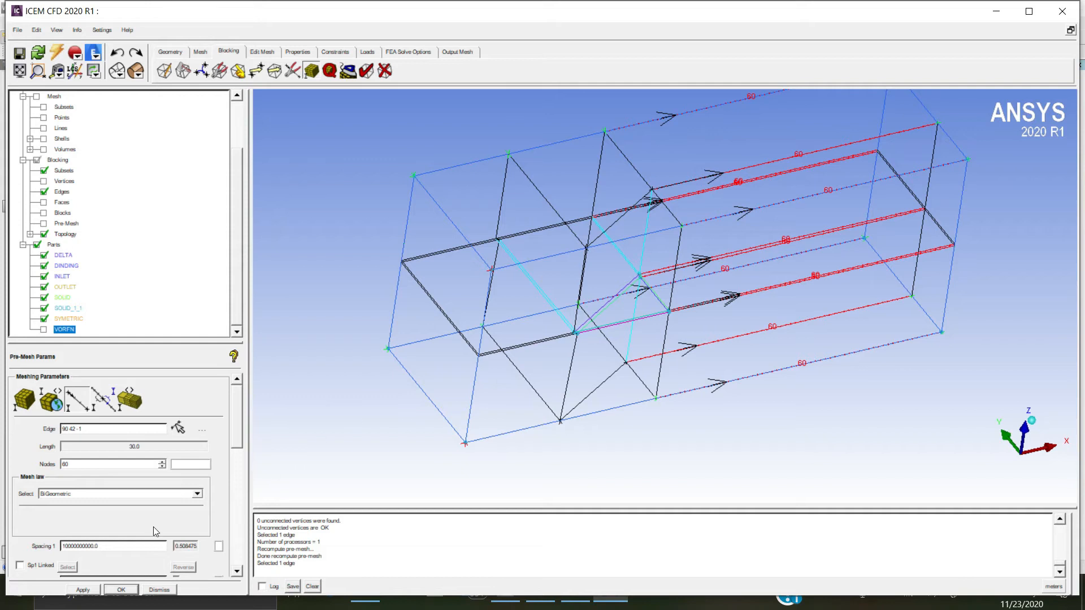
left_click(127, 495)
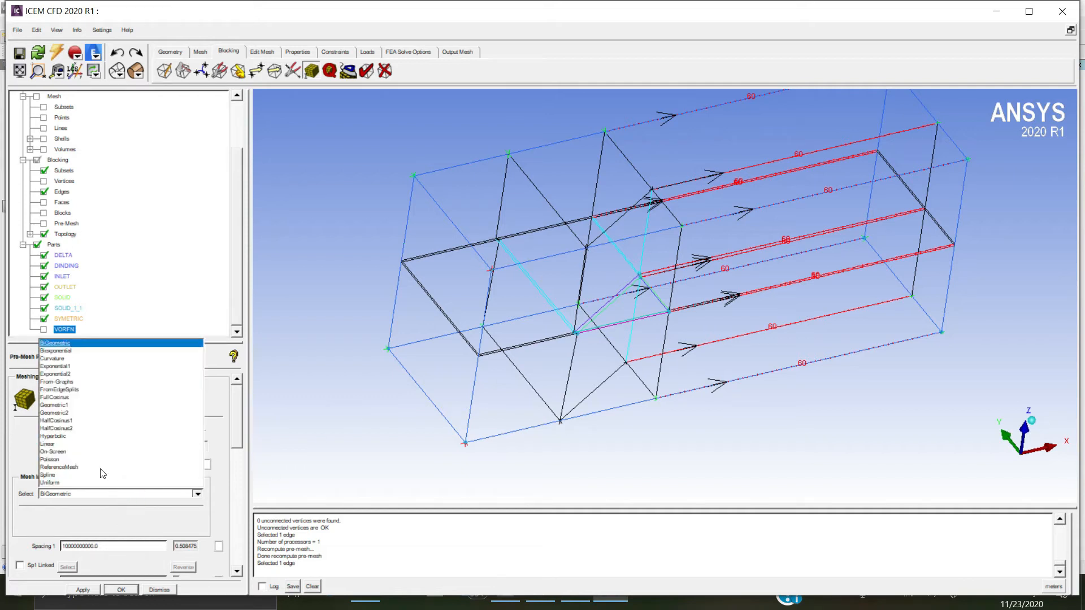
left_click(58, 443)
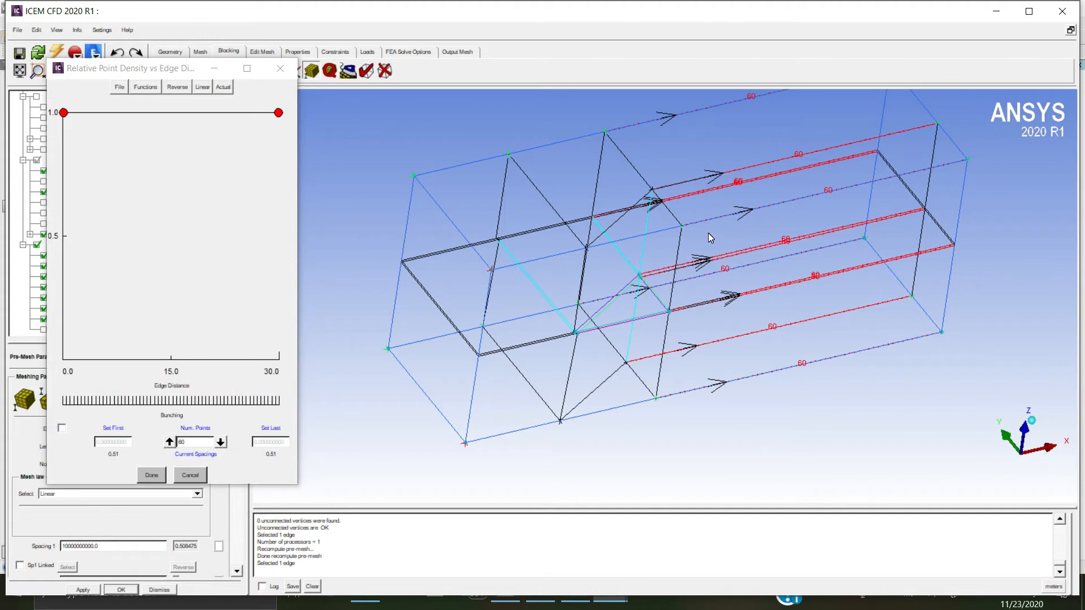
left_click_drag(279, 113, 265, 365)
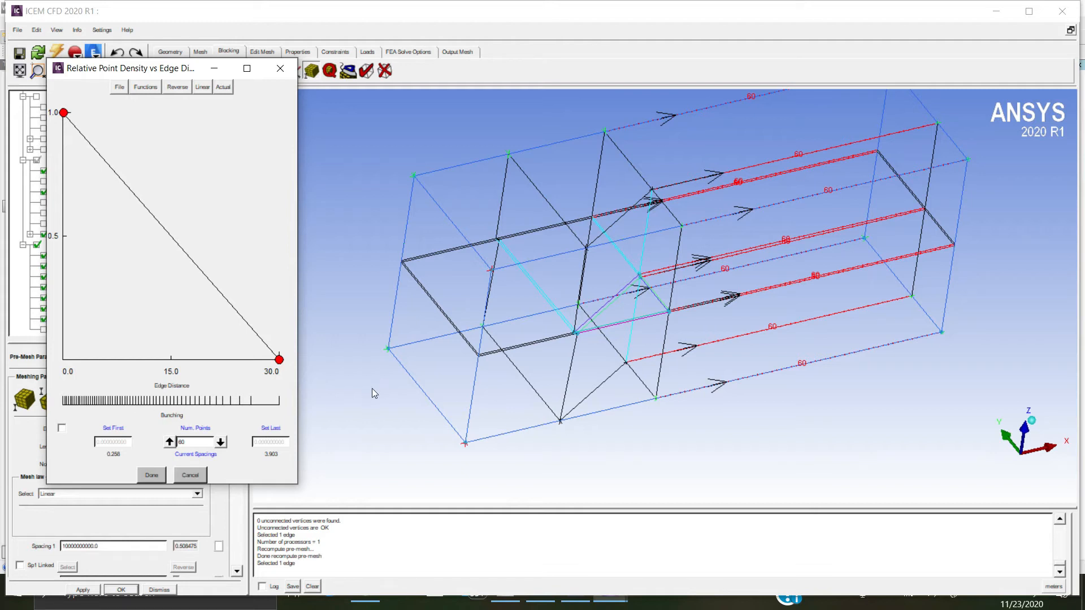
left_click(150, 475)
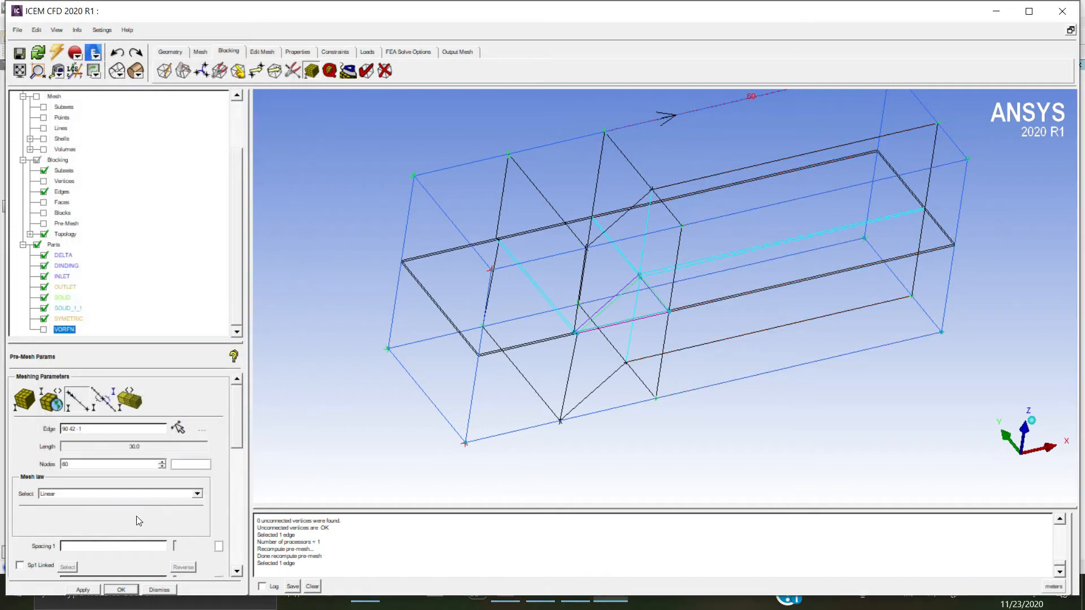
left_click(86, 590)
- Reset the mesh law of the 20-node streamwise edge upstream of the wing to BiGeometric
left_click_drag(725, 266, 695, 255)
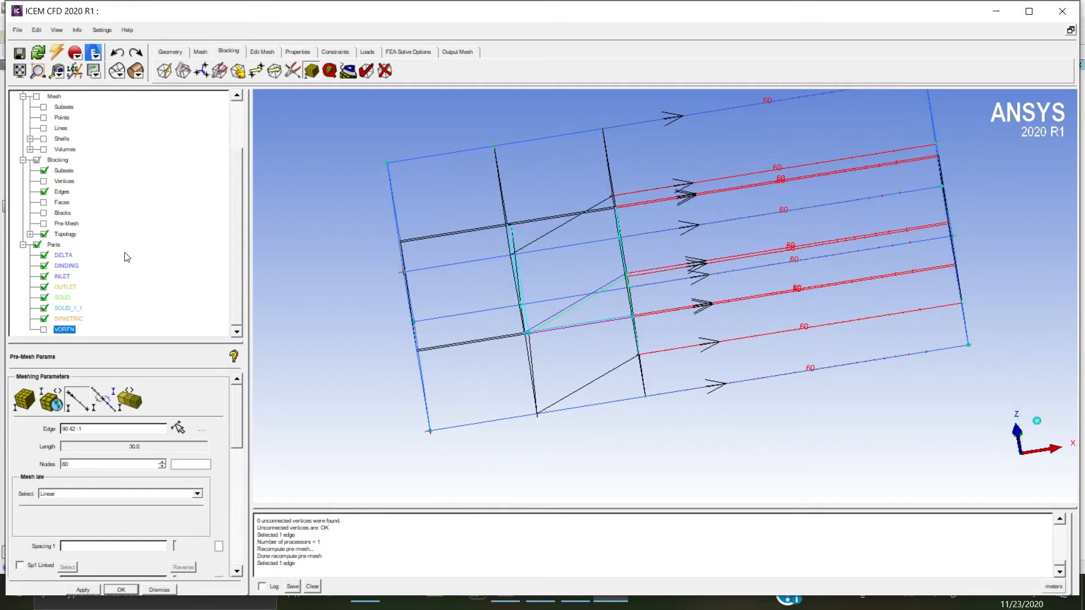
left_click(179, 428)
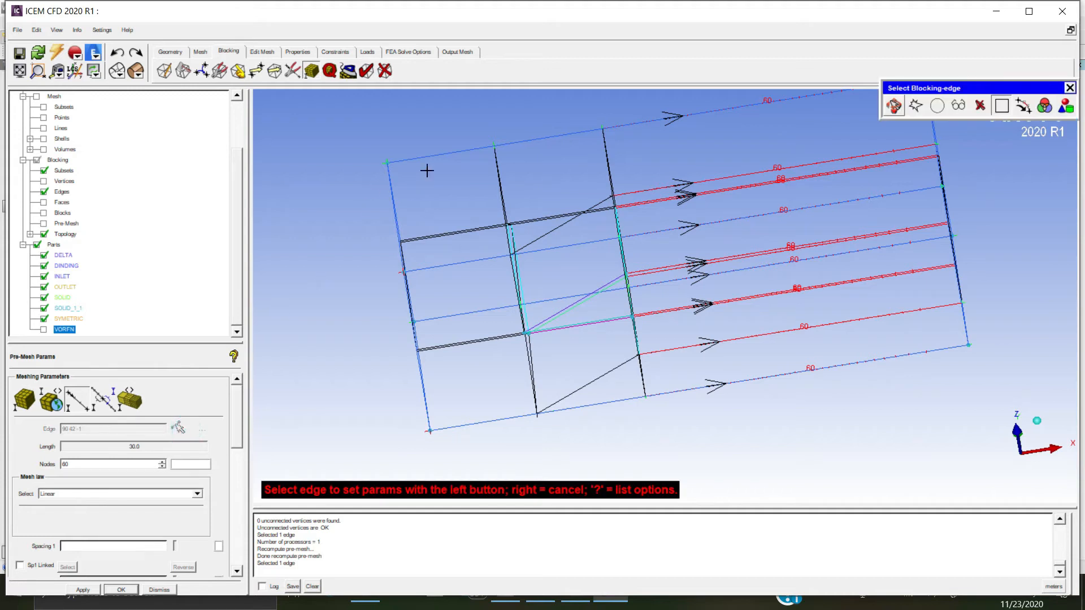
left_click(427, 156)
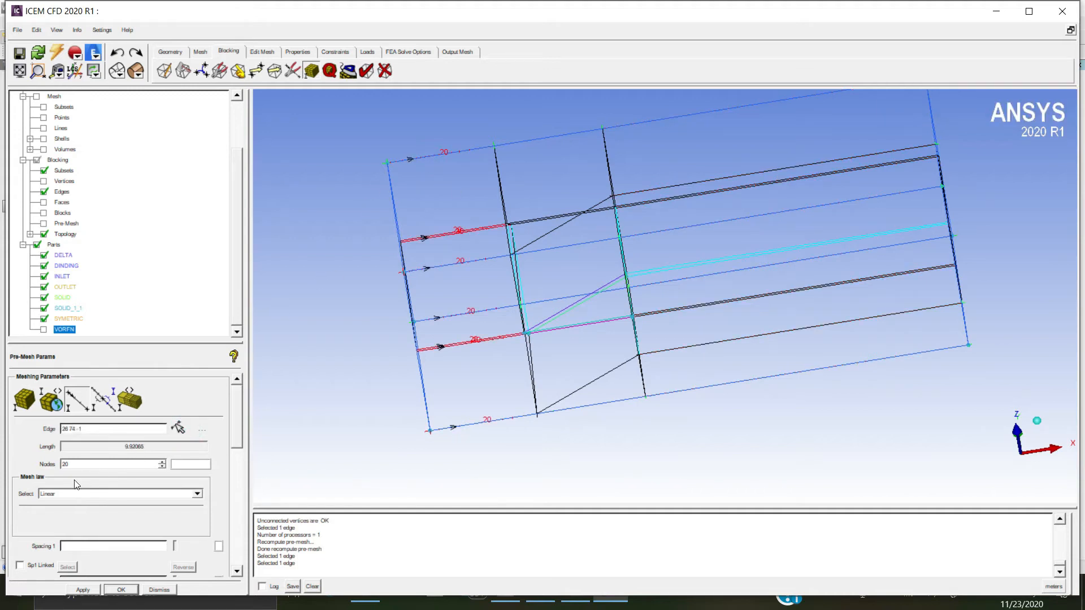
left_click(67, 503)
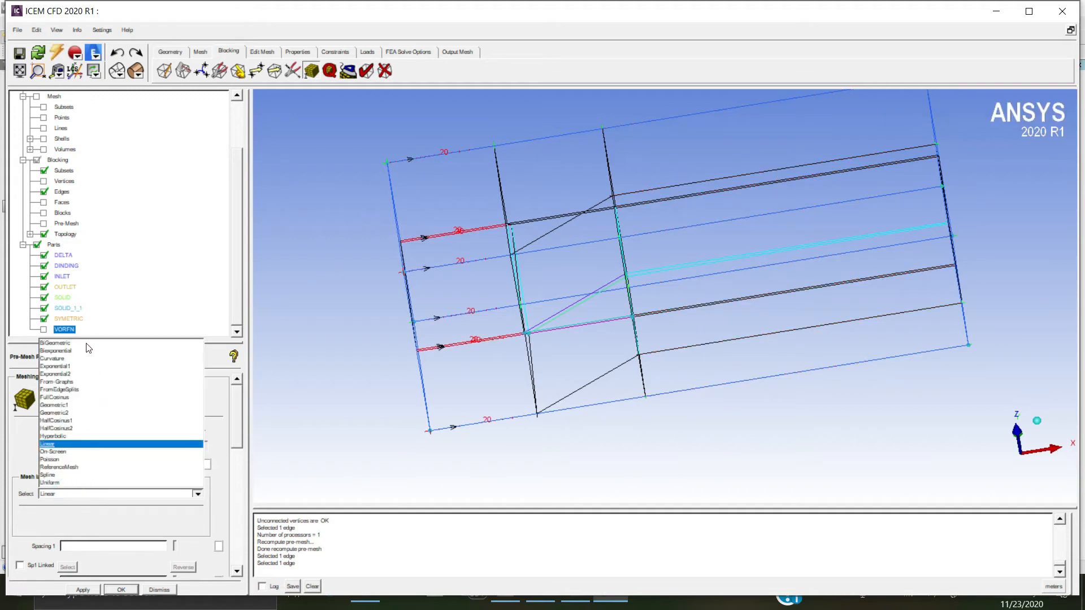
left_click(84, 341)
left_click(82, 590)
- Apply a Linear mesh law to the upstream edge, with point density rising from 0 at the inlet to 1.0 at the wing
left_click(90, 495)
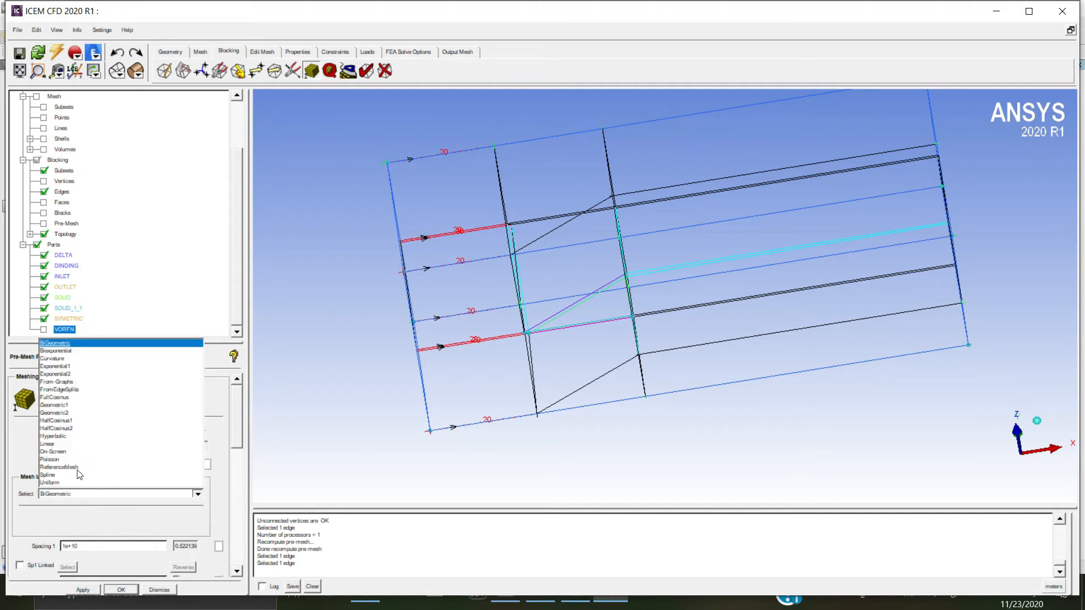
left_click(61, 451)
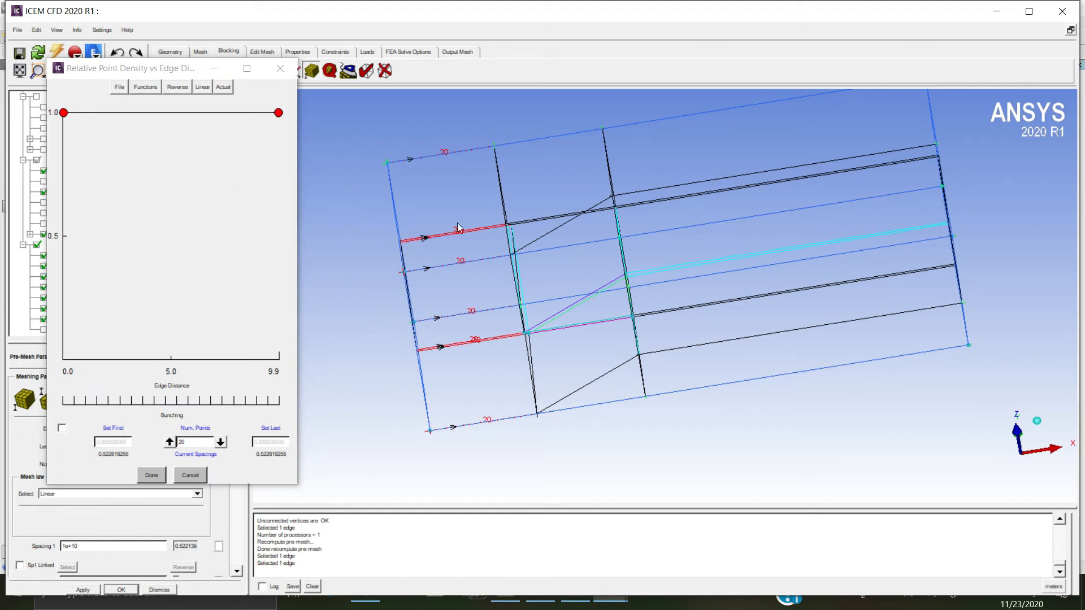
left_click_drag(63, 113, 65, 368)
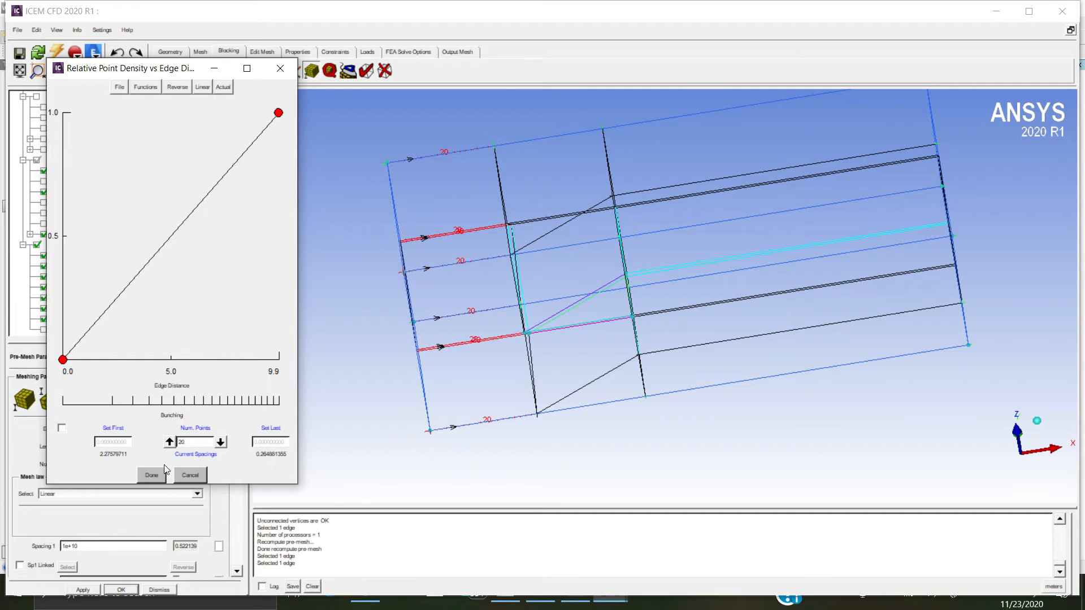
left_click(148, 475)
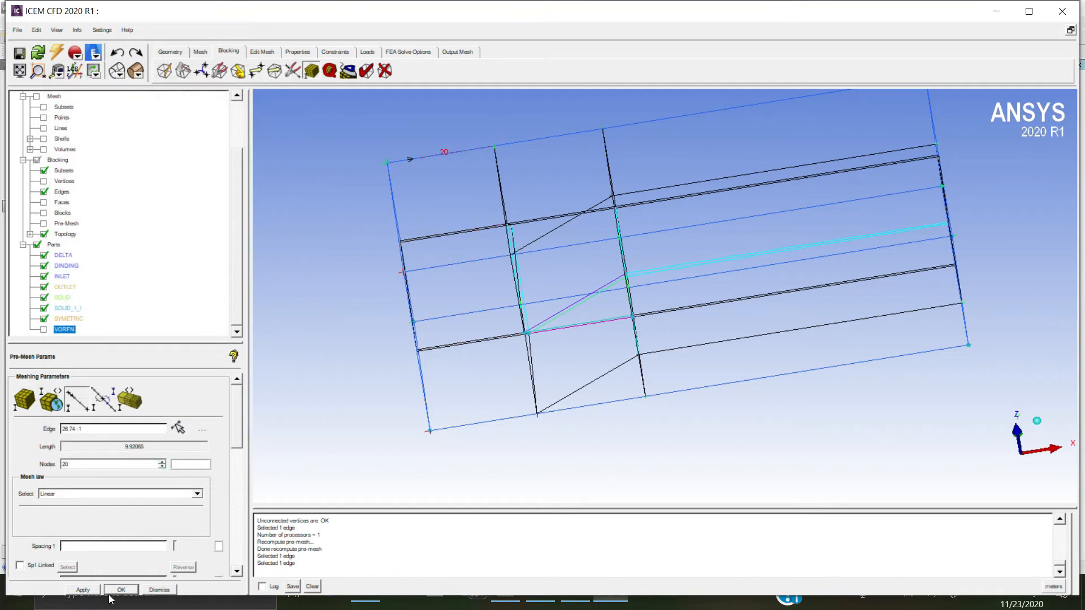
left_click(85, 590)
left_click(122, 591)
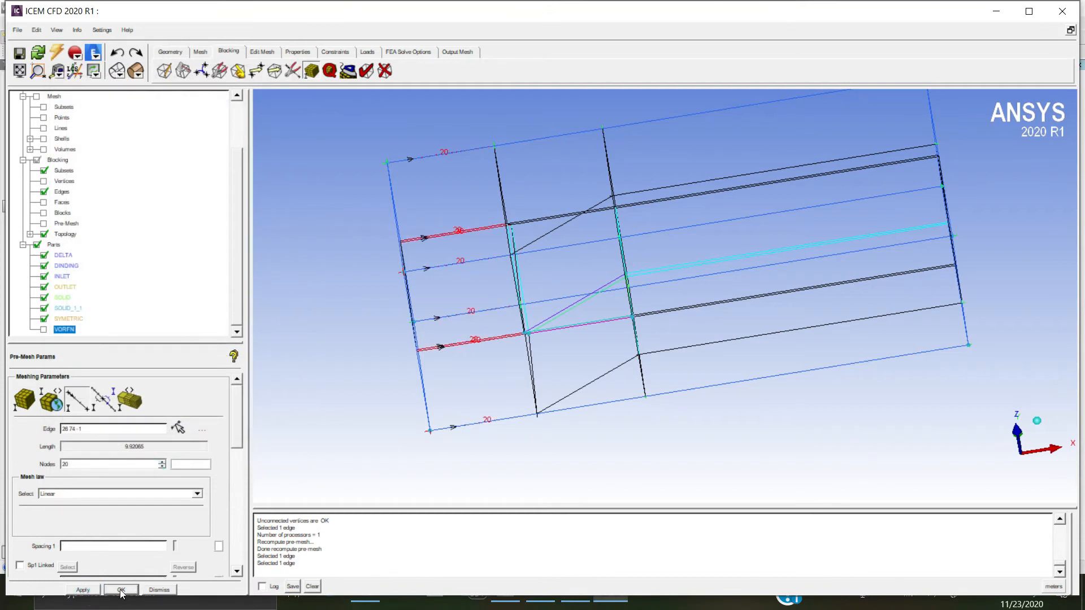
- Give the 20-node vertical edge above the wing plane a Linear mesh law, with point density falling from 1.0 to 0 at its upper end
left_click_drag(526, 397, 589, 227)
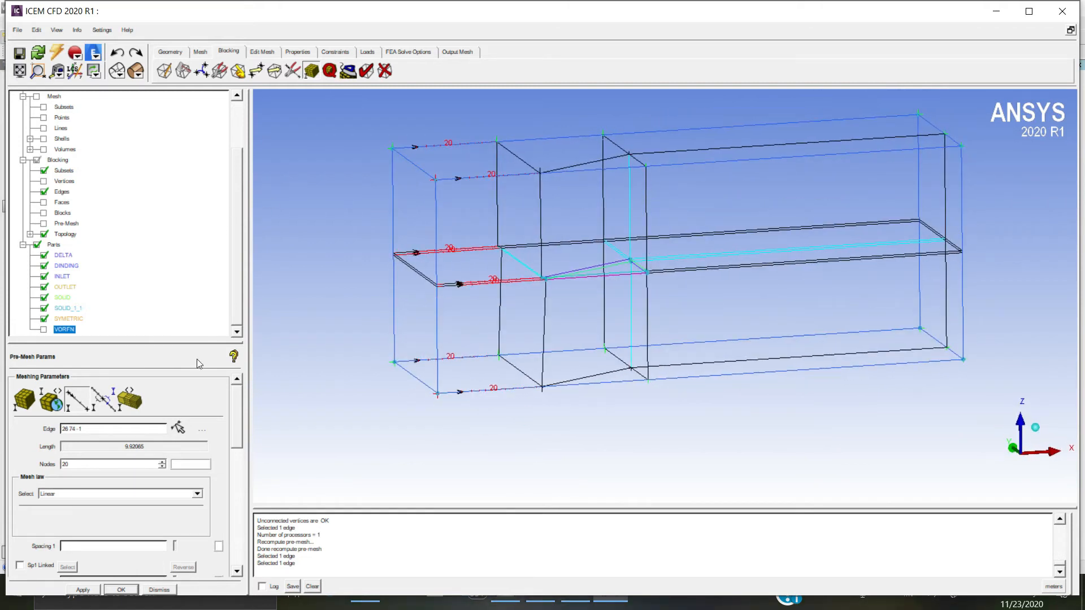
left_click(177, 428)
left_click(646, 210)
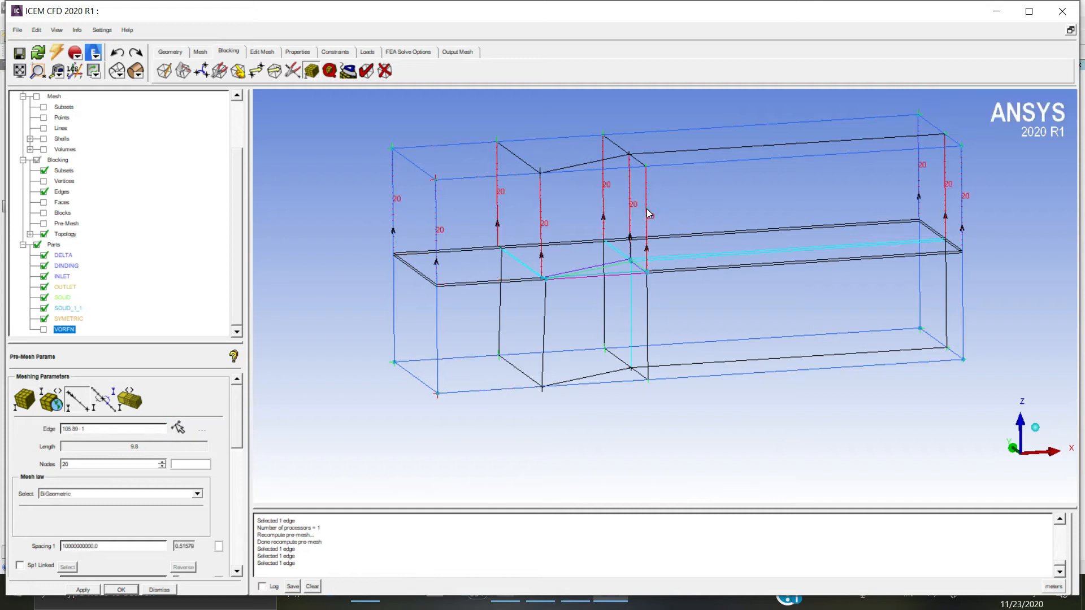
left_click(102, 497)
left_click(57, 449)
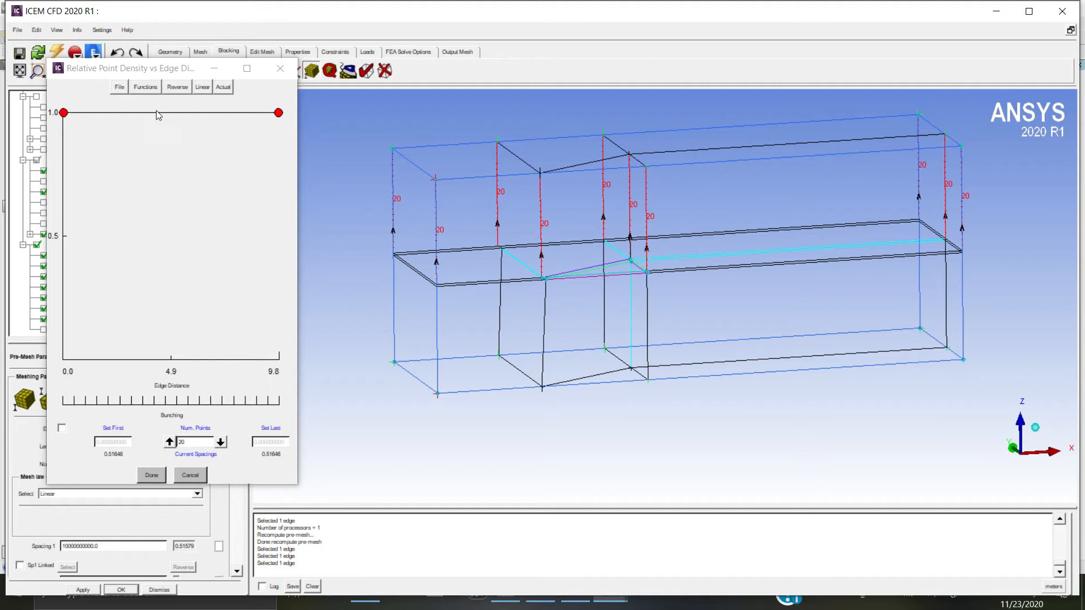
left_click_drag(277, 117, 259, 378)
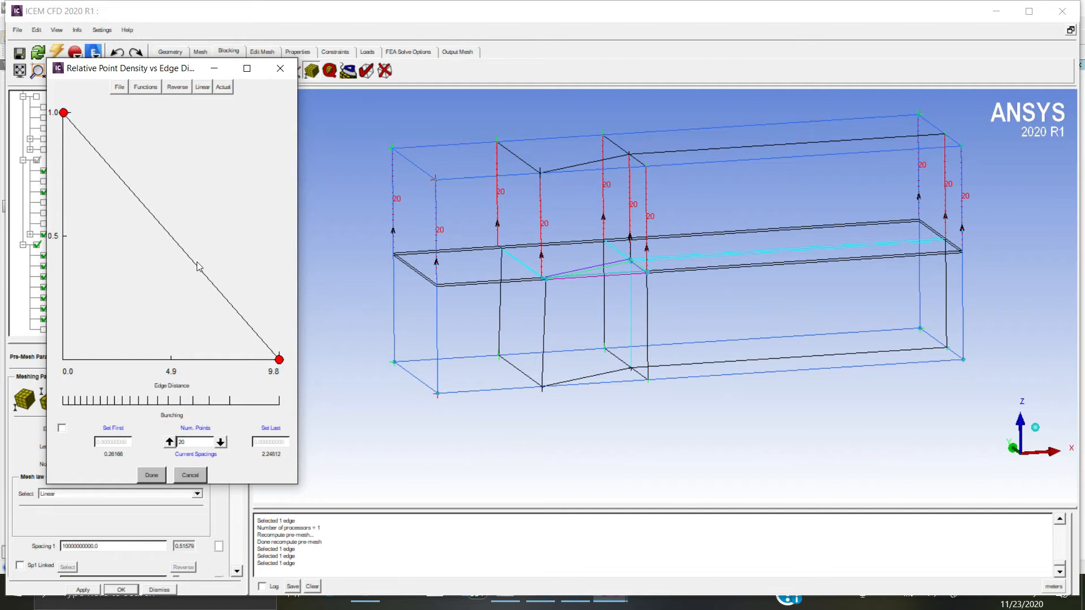
- Bend the density curve into a steep initial decay with three intermediate points, raise its end slightly above zero, and accept it
left_click(97, 266)
left_click(116, 311)
left_click(154, 335)
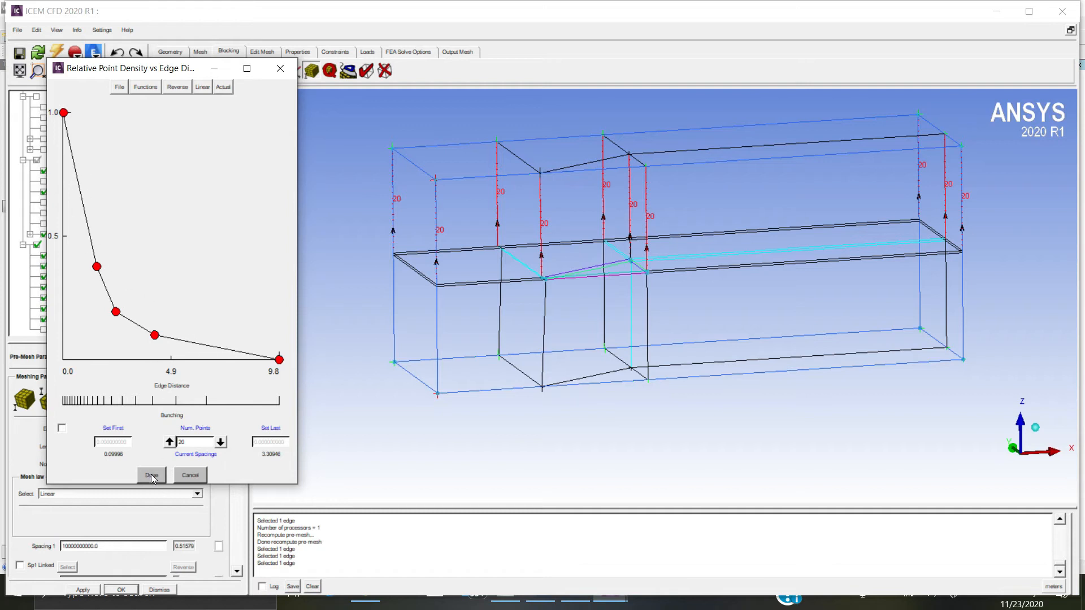
left_click_drag(280, 360, 280, 357)
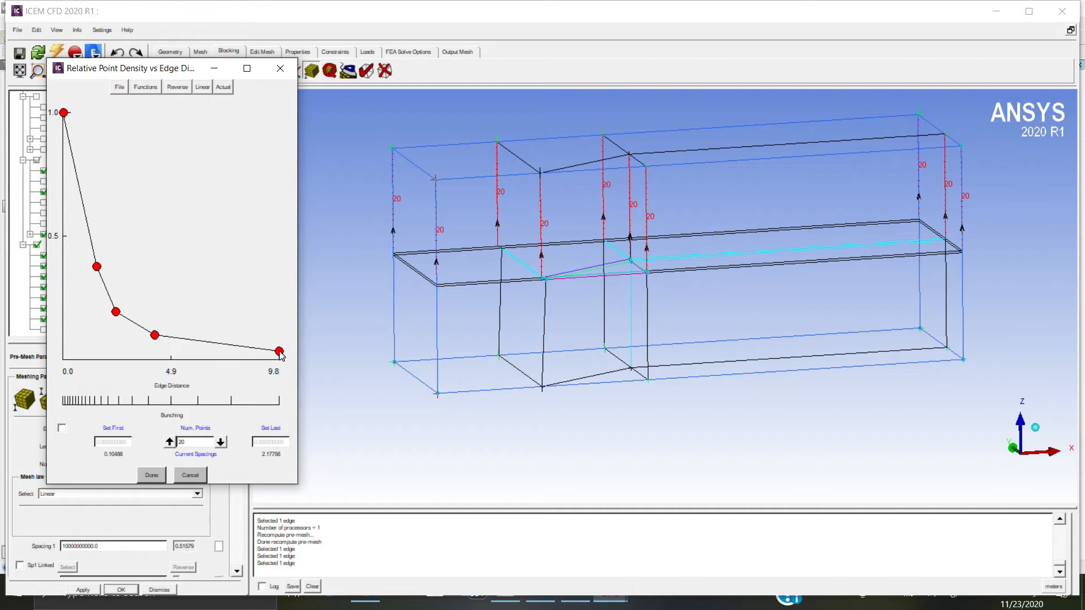
left_click(151, 475)
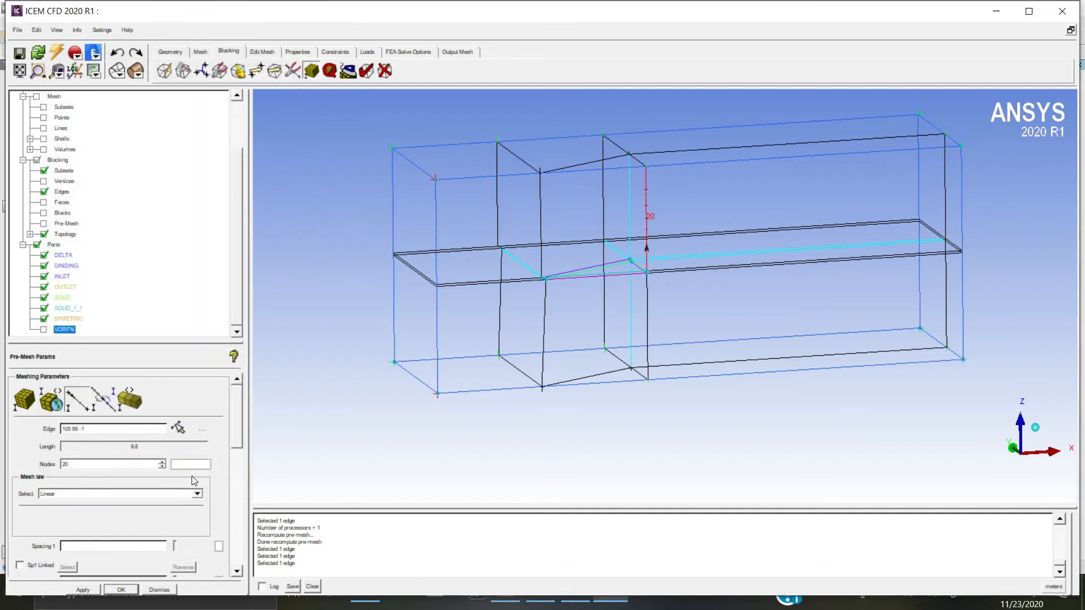
- Give the 20-node vertical edge above the wing plane at the outlet a Linear mesh law, with point density falling from 1.0 to about 0
left_click_drag(241, 444, 249, 392)
left_click(180, 428)
left_click(963, 199)
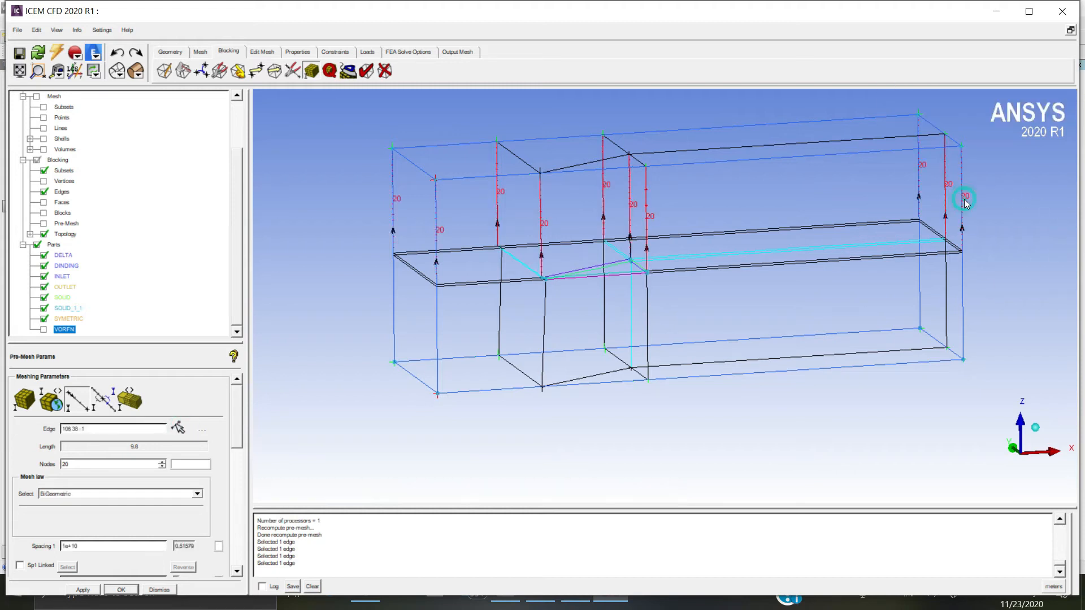
left_click(94, 496)
left_click(54, 446)
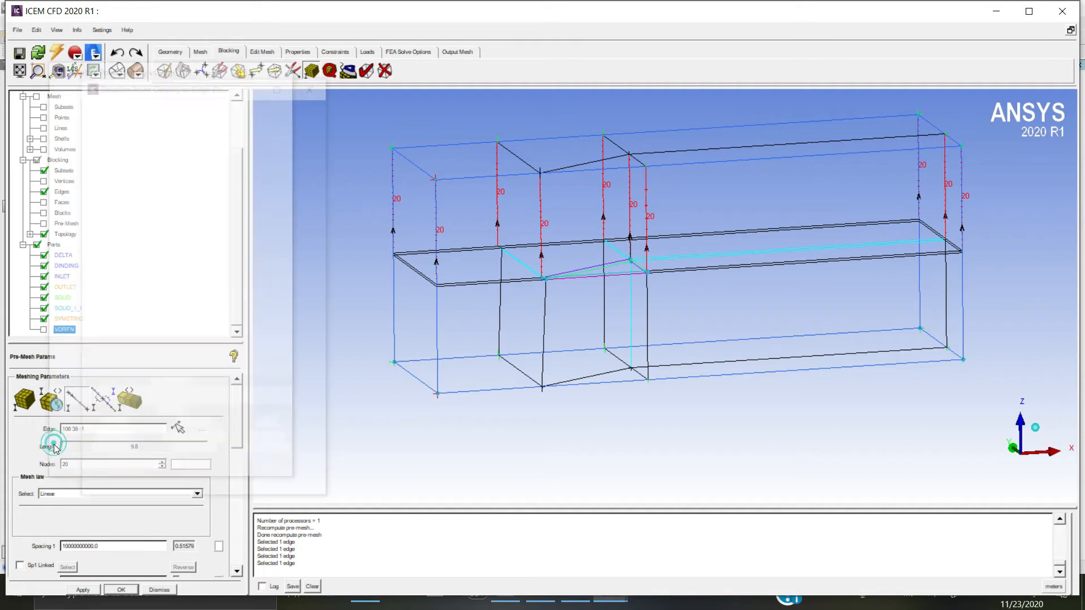
left_click_drag(280, 117, 279, 353)
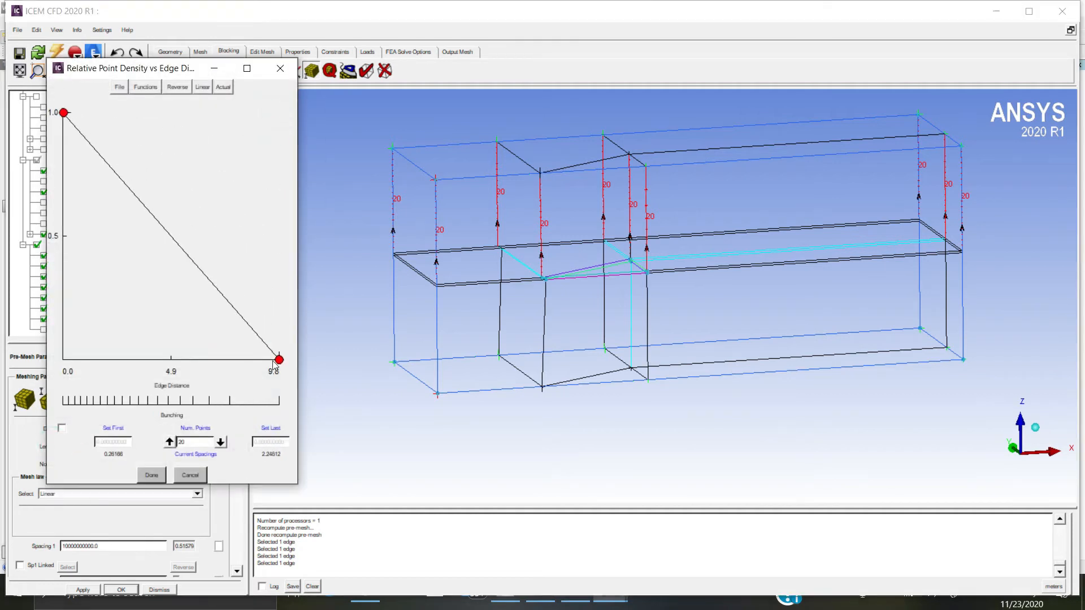
- Shape the outlet edge's density curve into a steep initial decay with three intermediate points, then accept and apply it
left_click(80, 288)
left_click(105, 324)
left_click(136, 335)
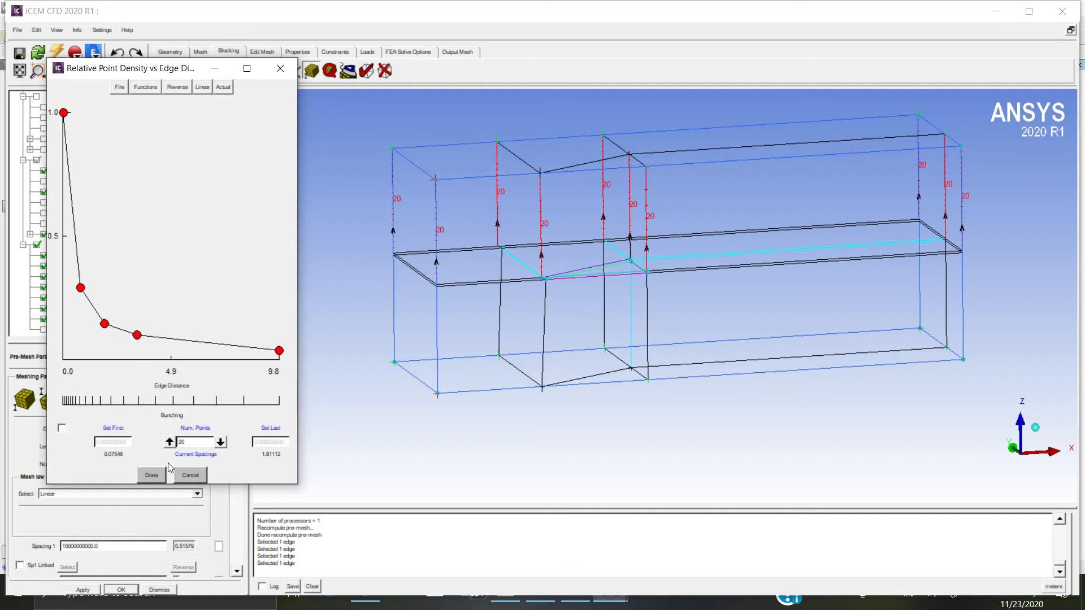
left_click(152, 476)
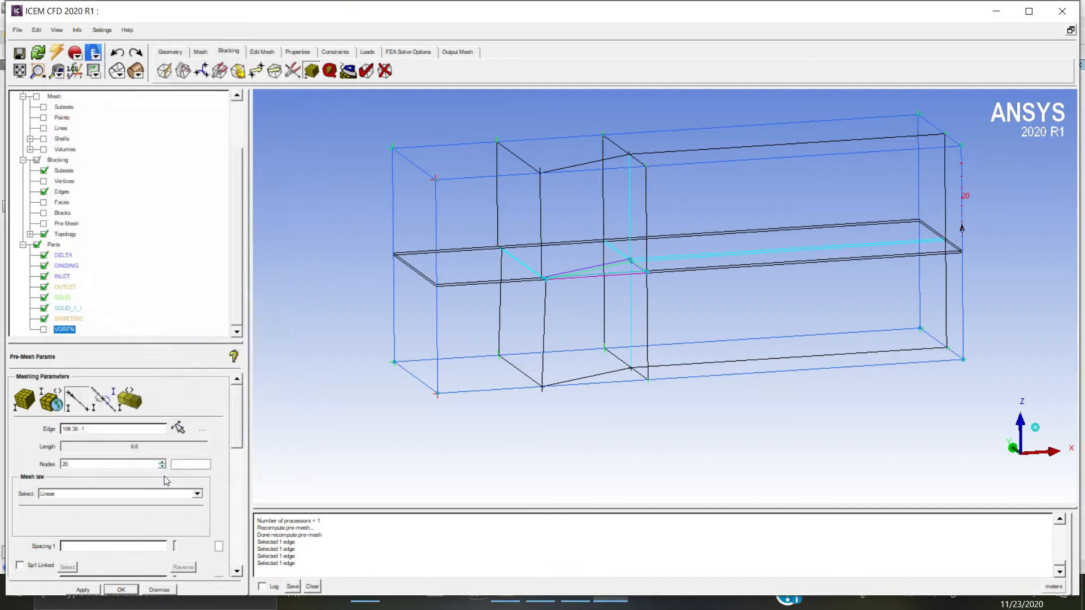
left_click(88, 589)
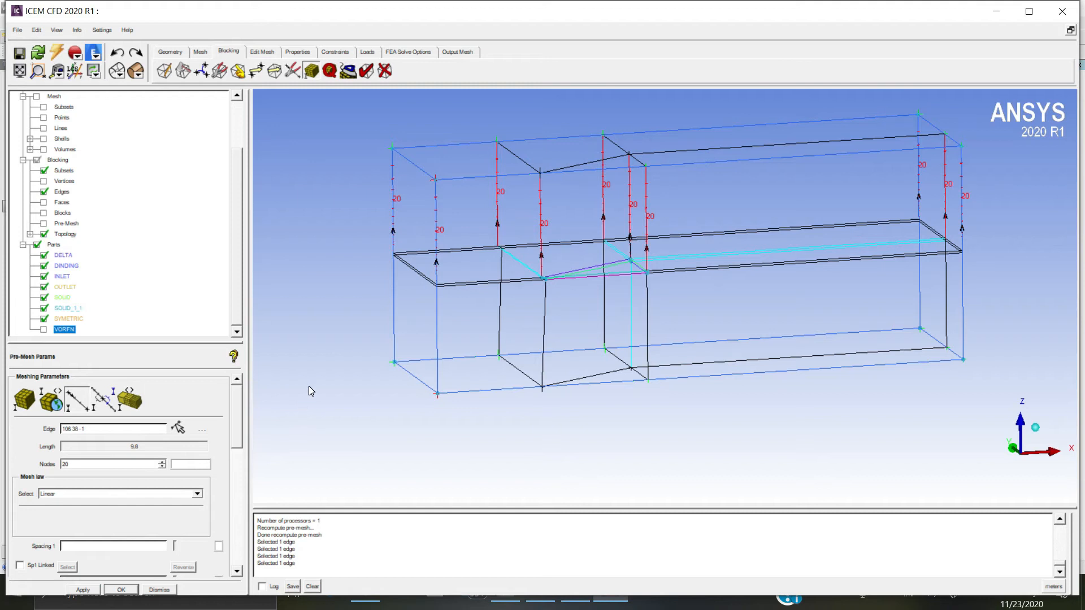
- Give the 20-node vertical edge below the wing plane at the inlet a Linear mesh law, with point density rising from 0 to 1.0
left_click(178, 427)
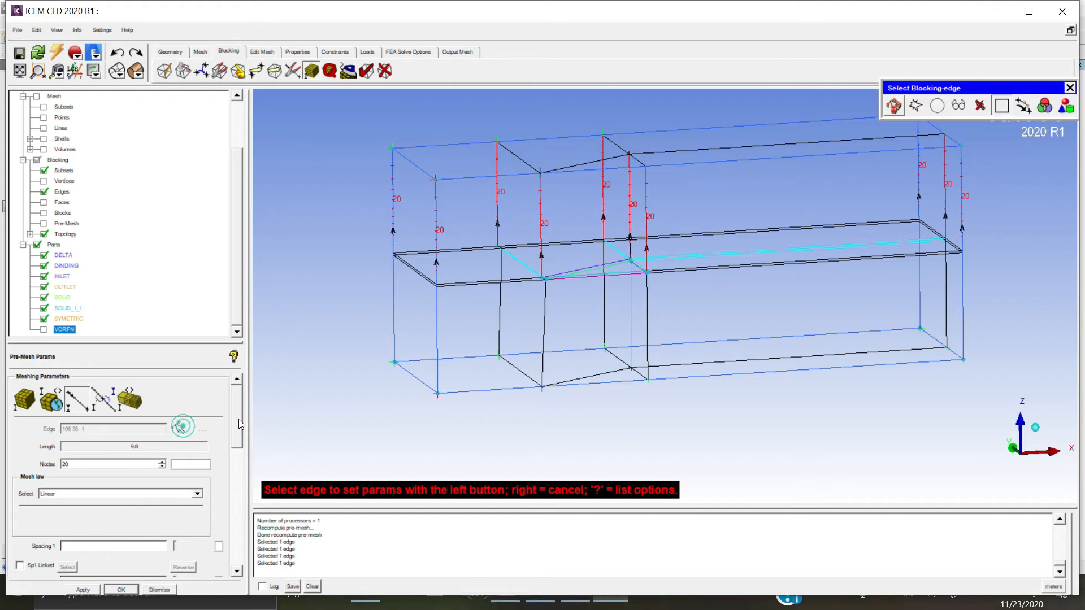
left_click(438, 334)
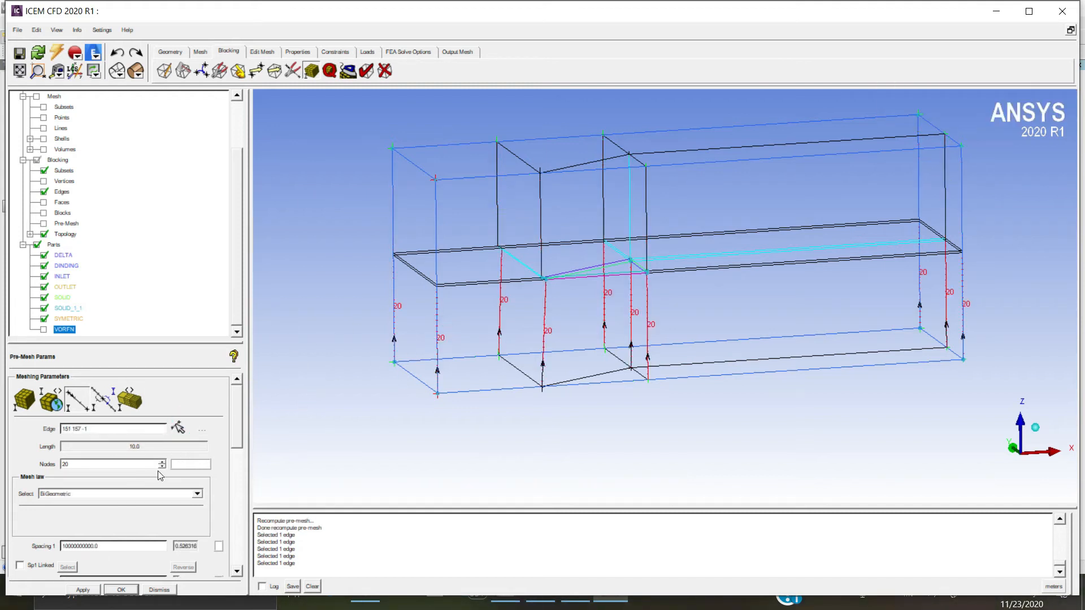
left_click(102, 494)
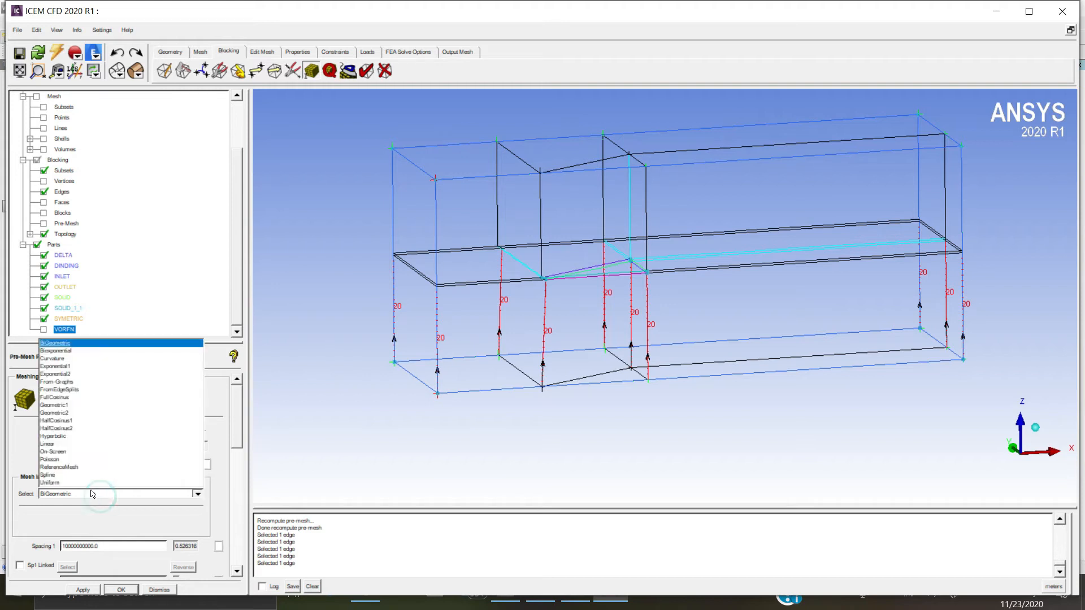
left_click(53, 446)
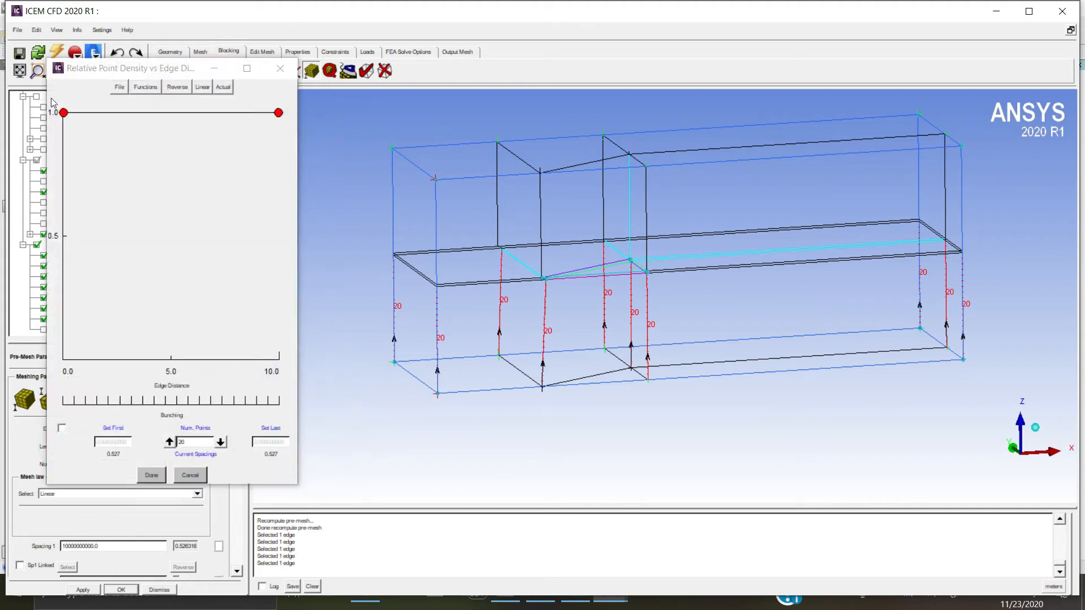
left_click_drag(64, 114, 107, 377)
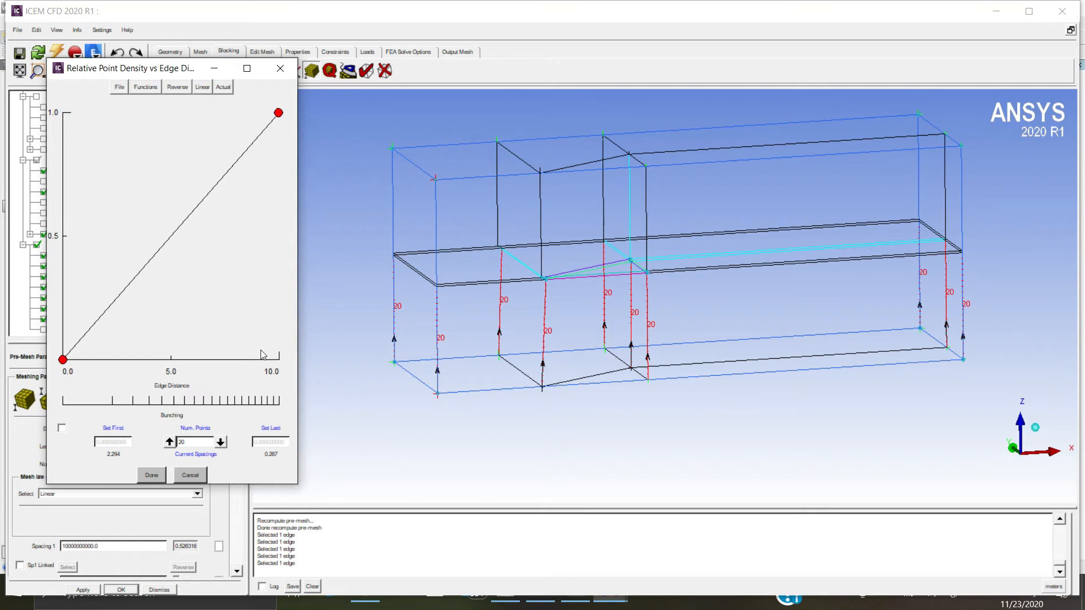
- Add three intermediate points so the lower edge's density rises steeply only near the wing plane, then accept and apply the curve
left_click(190, 335)
left_click(234, 315)
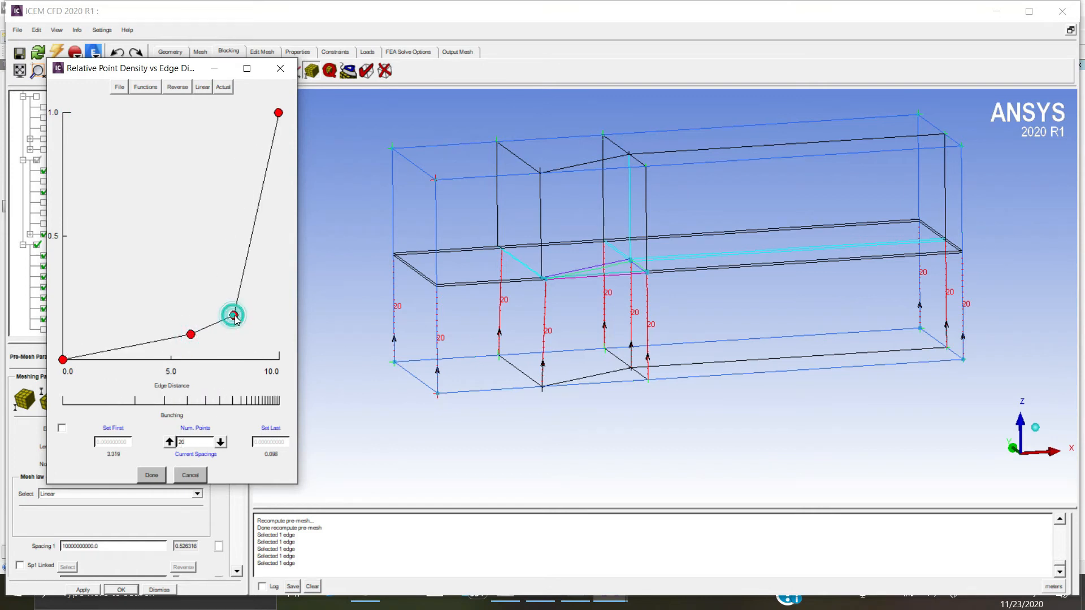
left_click(253, 280)
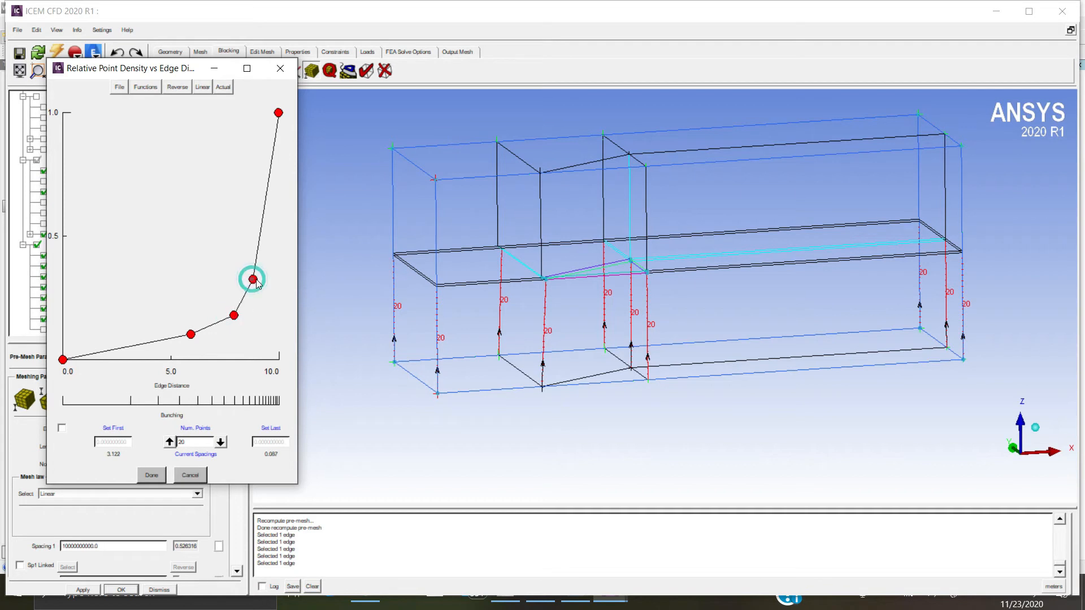
left_click(157, 476)
left_click(83, 590)
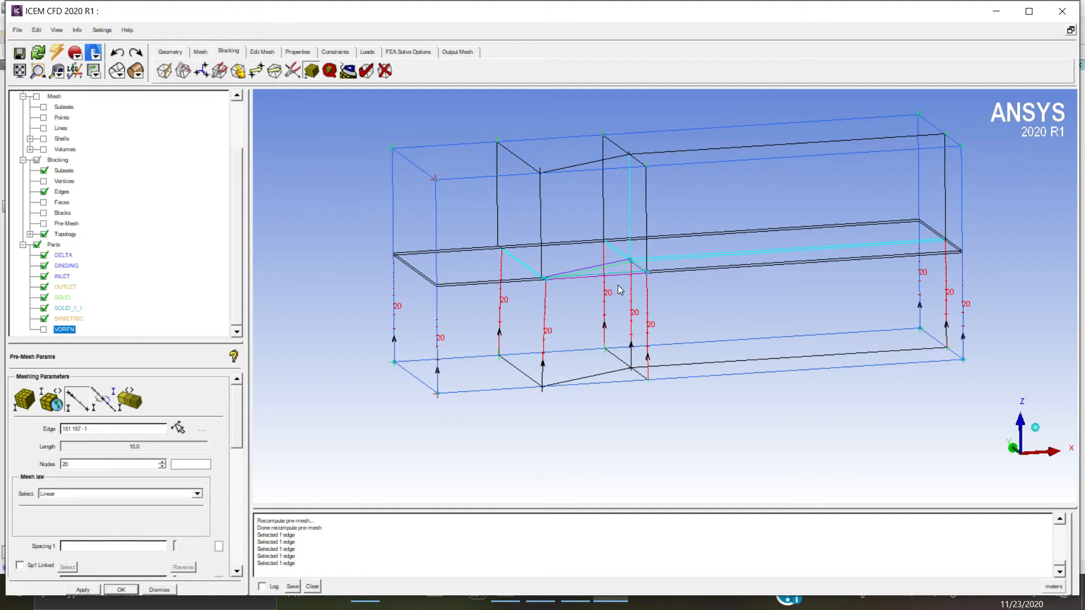
left_click(83, 590)
- Recompute the pre-mesh and show it as shaded solid faces to examine the node clustering around the wing
left_click(44, 223)
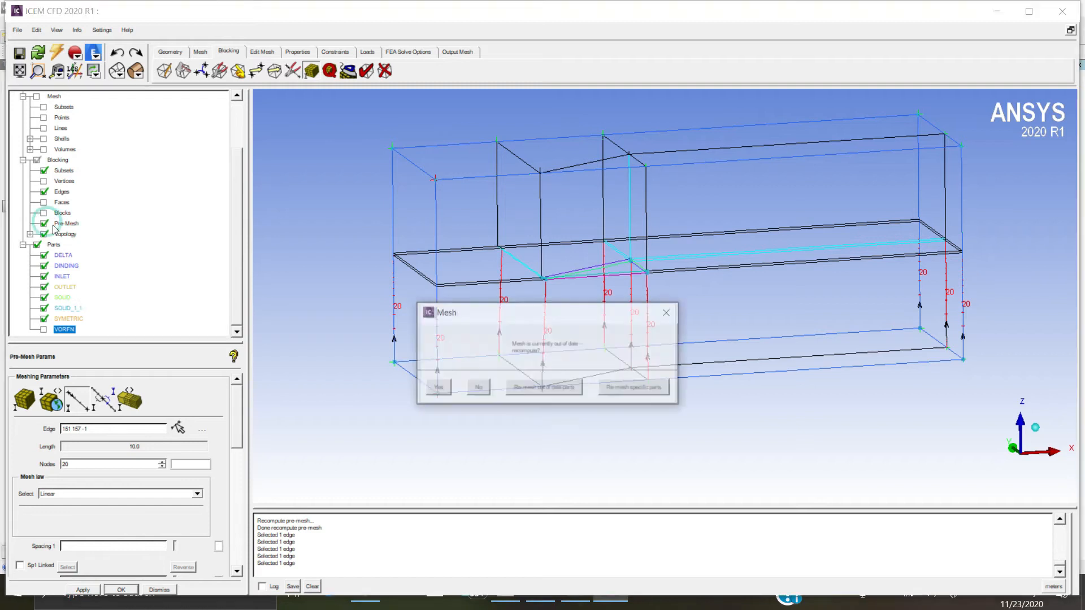
left_click(439, 389)
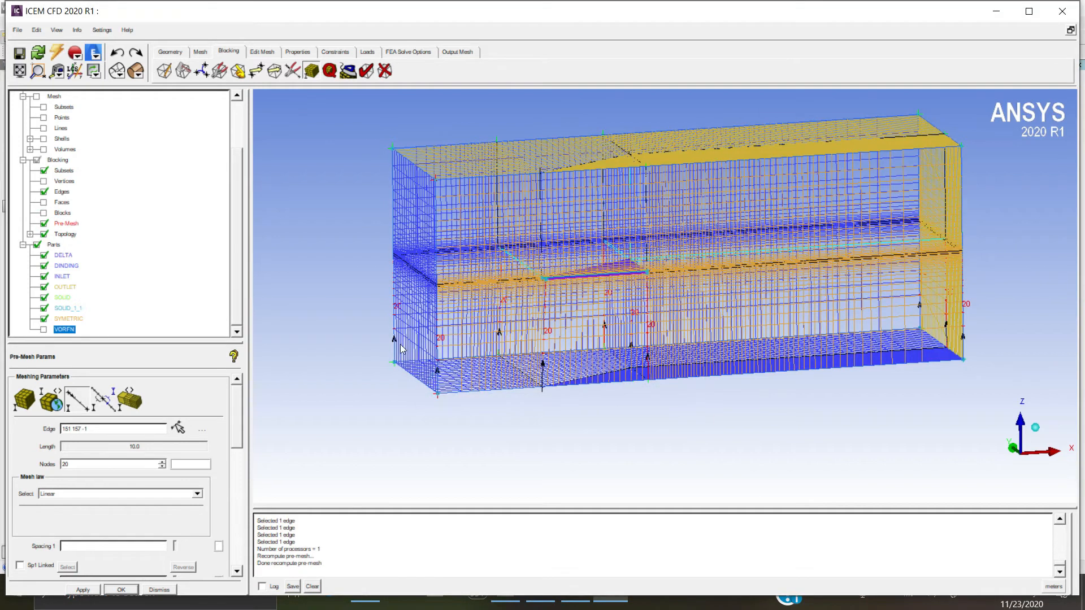
left_click(137, 71)
left_click_drag(591, 307, 527, 287)
scroll(531, 292, "up", 5)
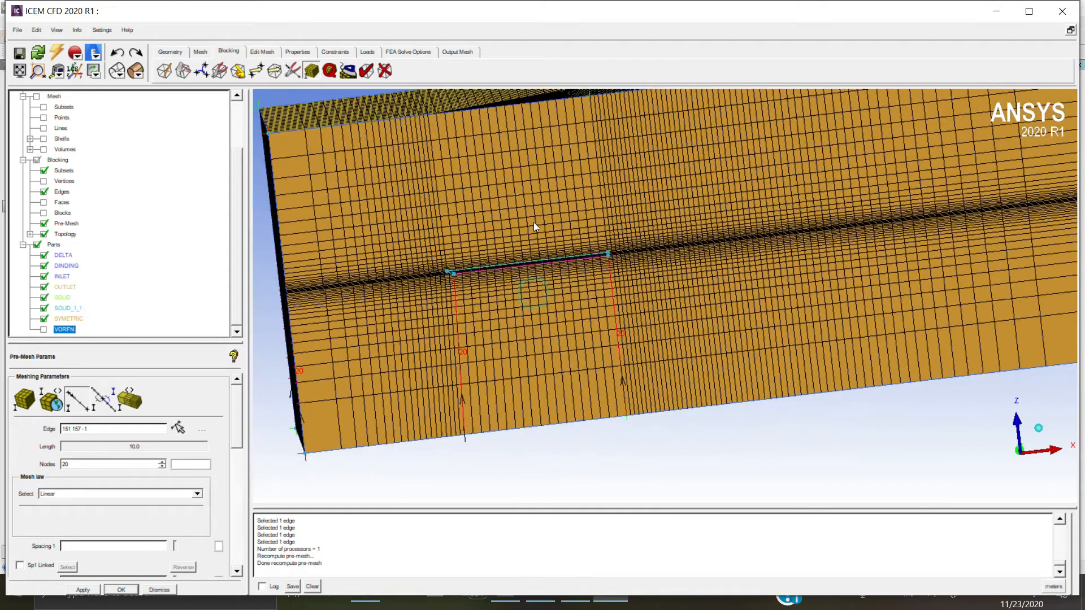
left_click_drag(534, 225, 531, 195)
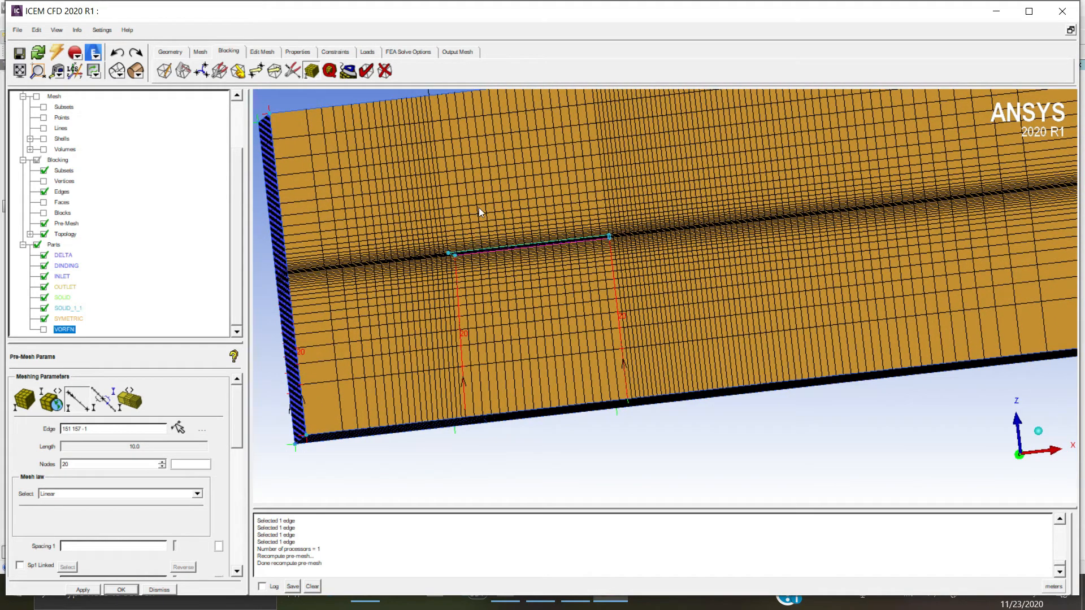
left_click_drag(520, 222, 519, 292)
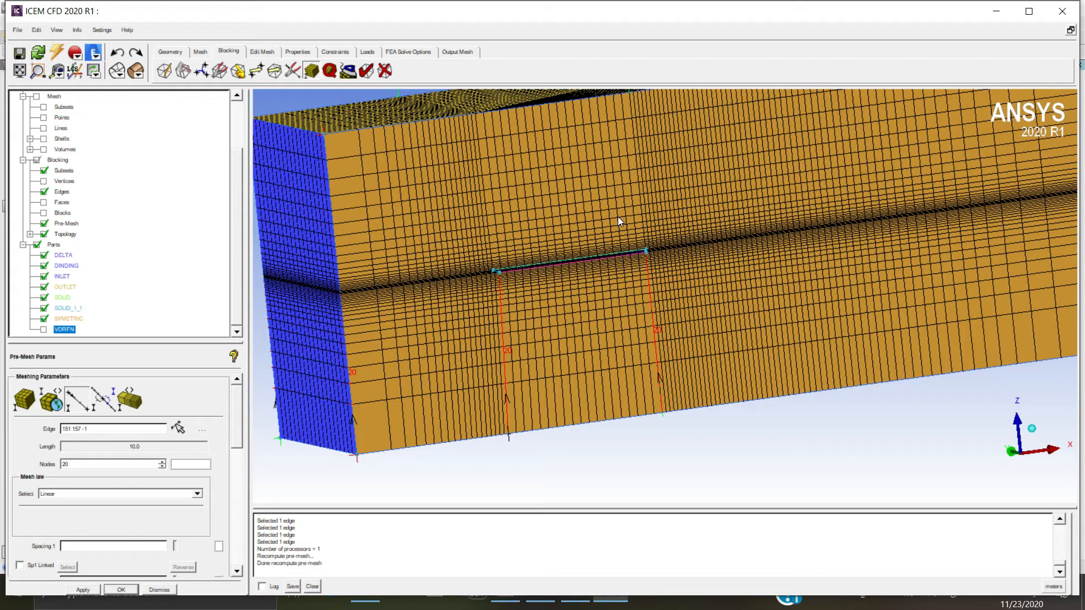
left_click_drag(549, 227, 578, 216)
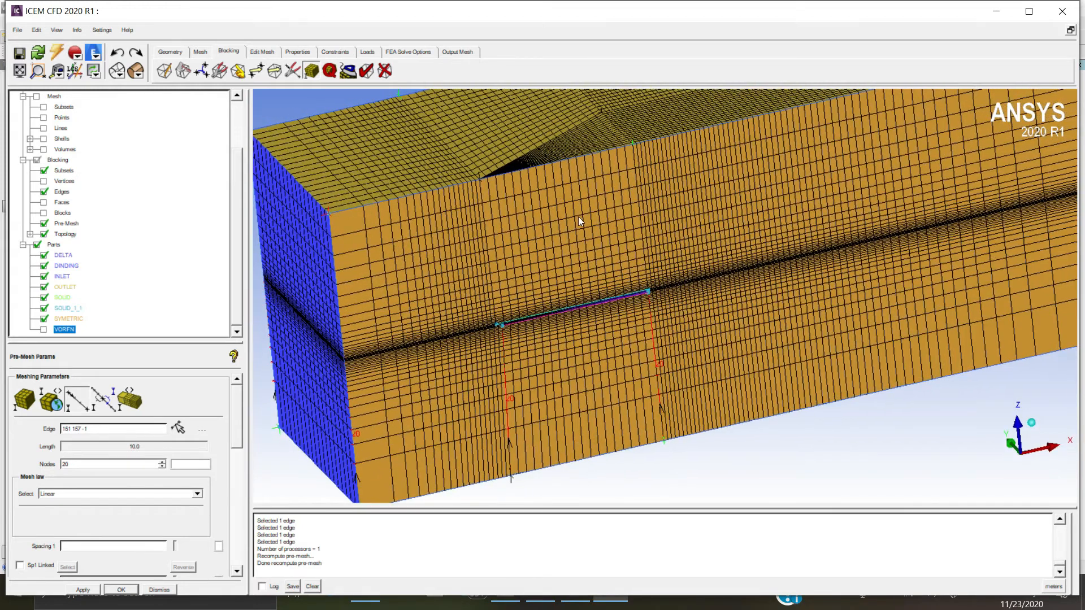
- Set the streamwise edge along the wing to 60 nodes and apply it
left_click(178, 428)
left_click(554, 164)
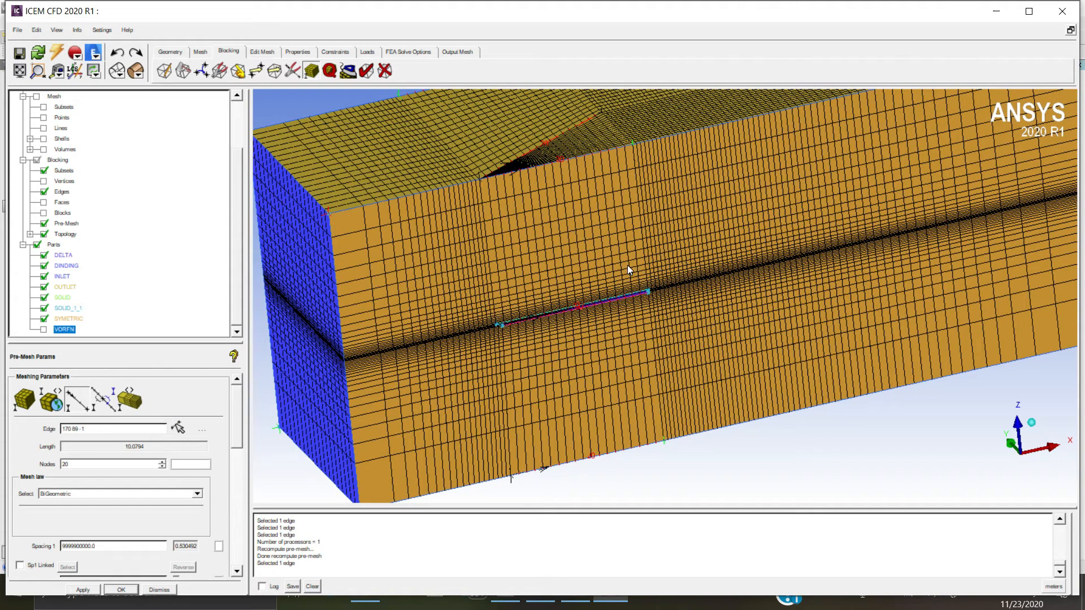
double_click(70, 467)
type("60")
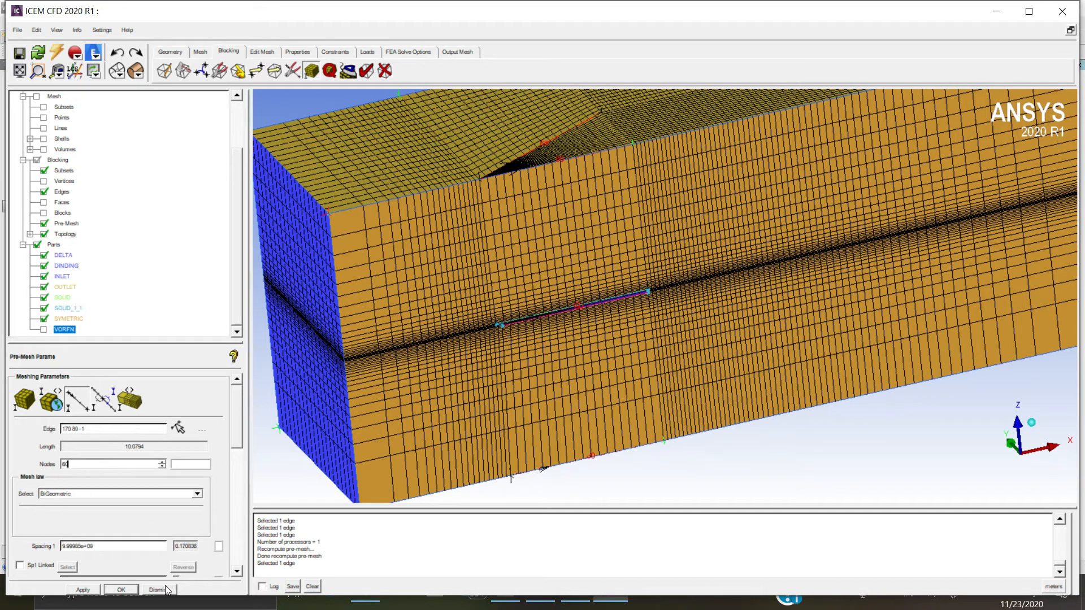
left_click(82, 590)
left_click(80, 590)
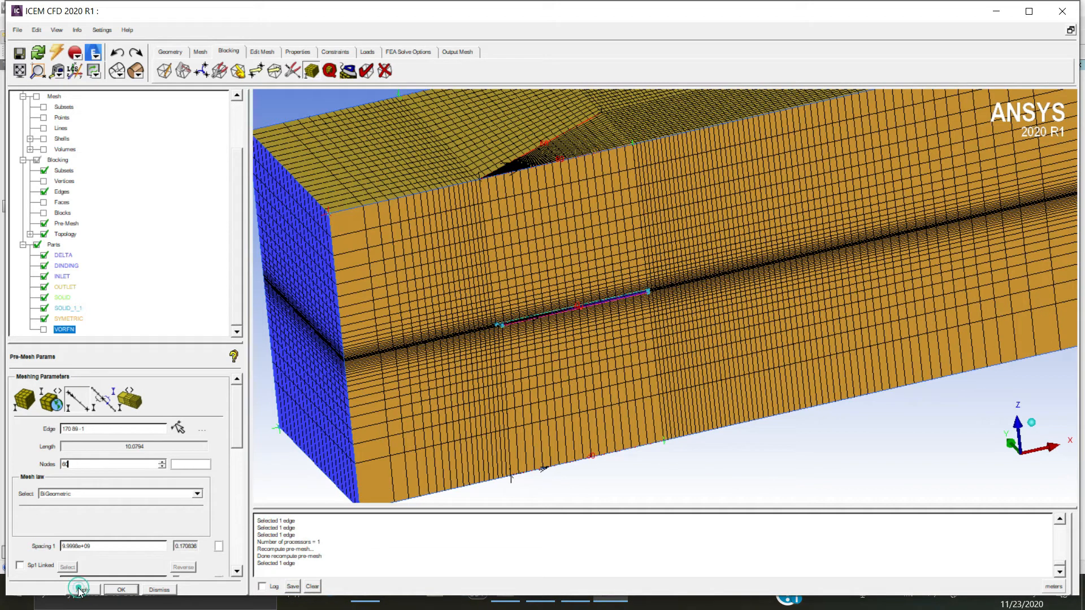
- Recompute the pre-mesh with the refined wing edges and examine it from above
left_click(45, 225)
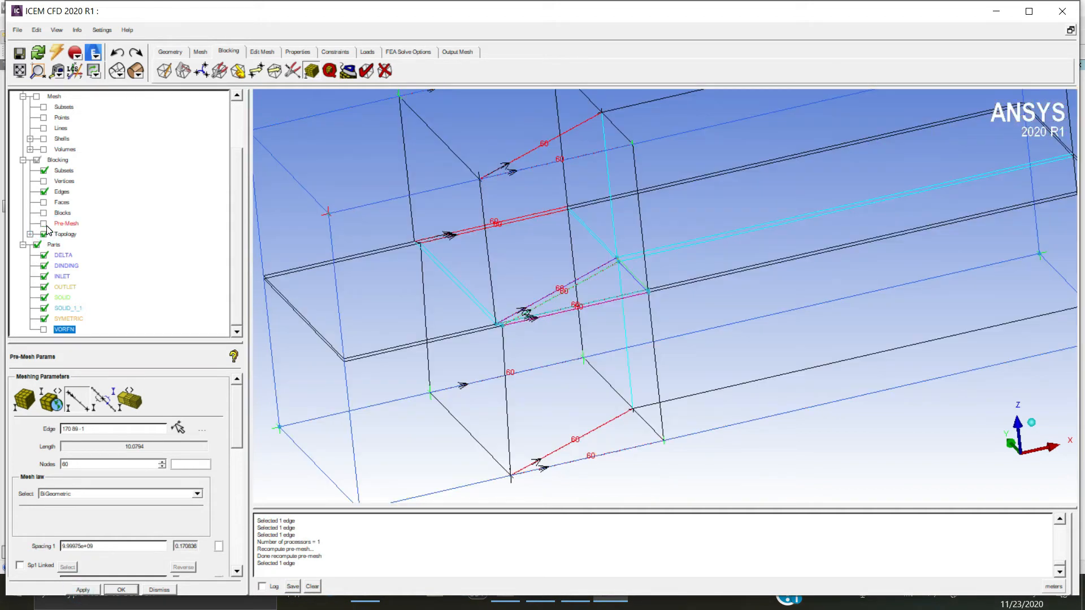
left_click(436, 389)
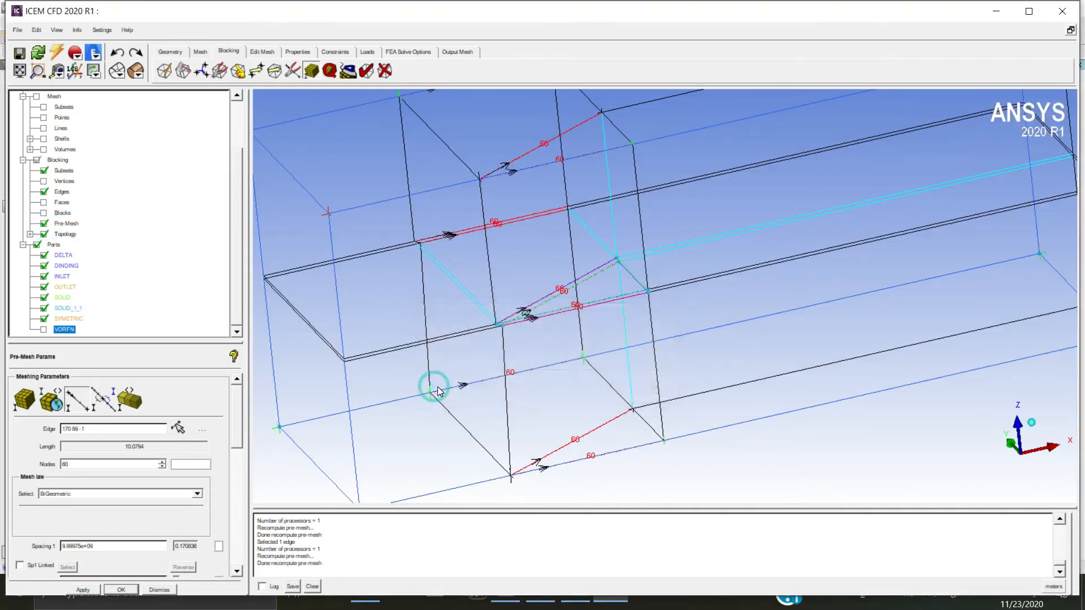
left_click_drag(600, 352, 483, 415)
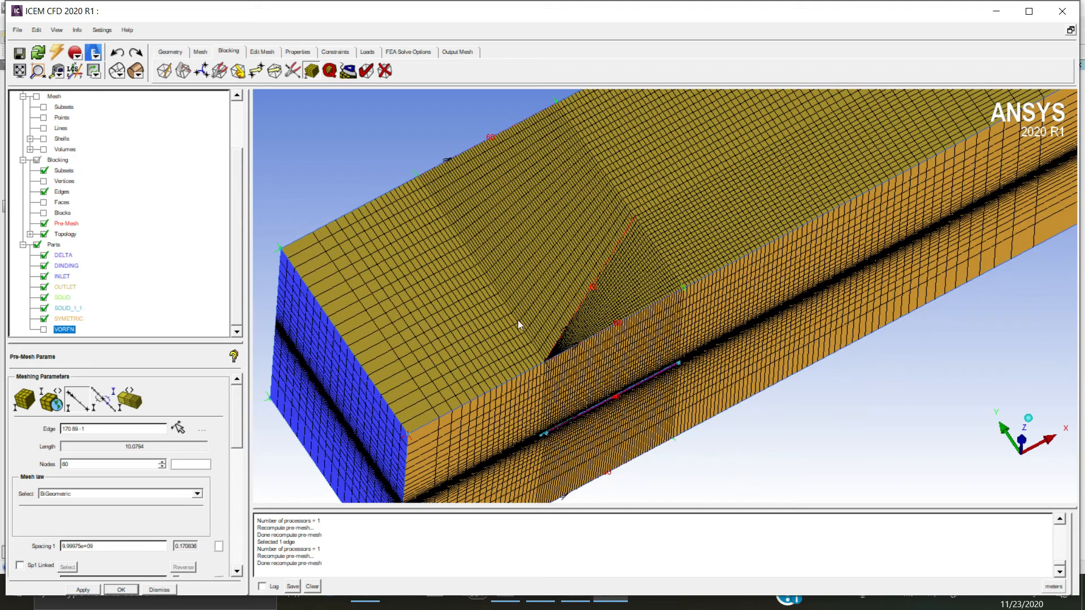
- Set the spanwise edge at the top of the inlet face to 40 nodes
left_click(178, 427)
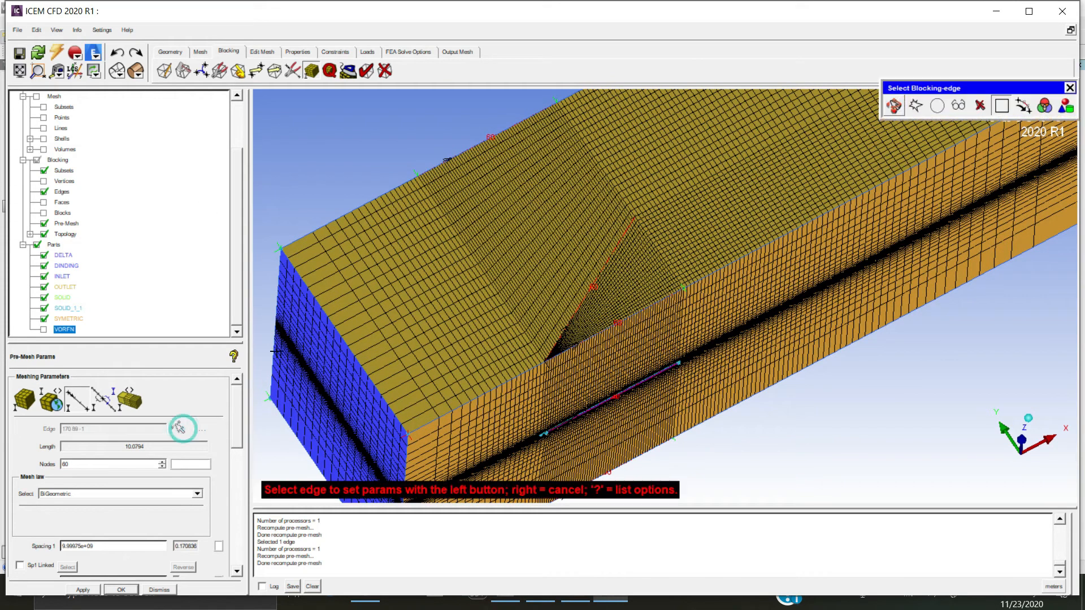
left_click(343, 342)
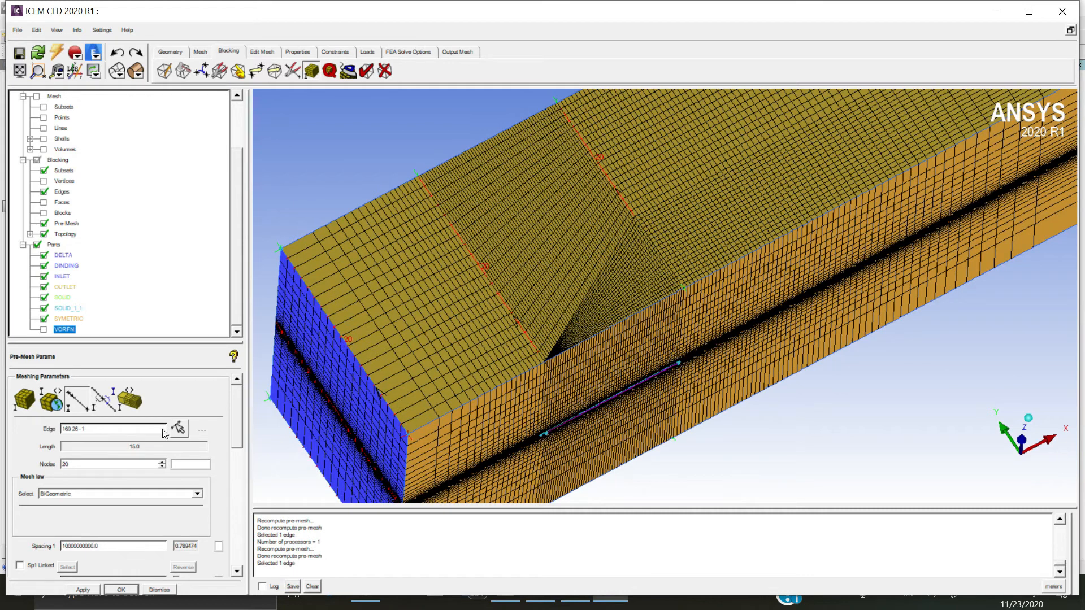
double_click(74, 464)
type("4")
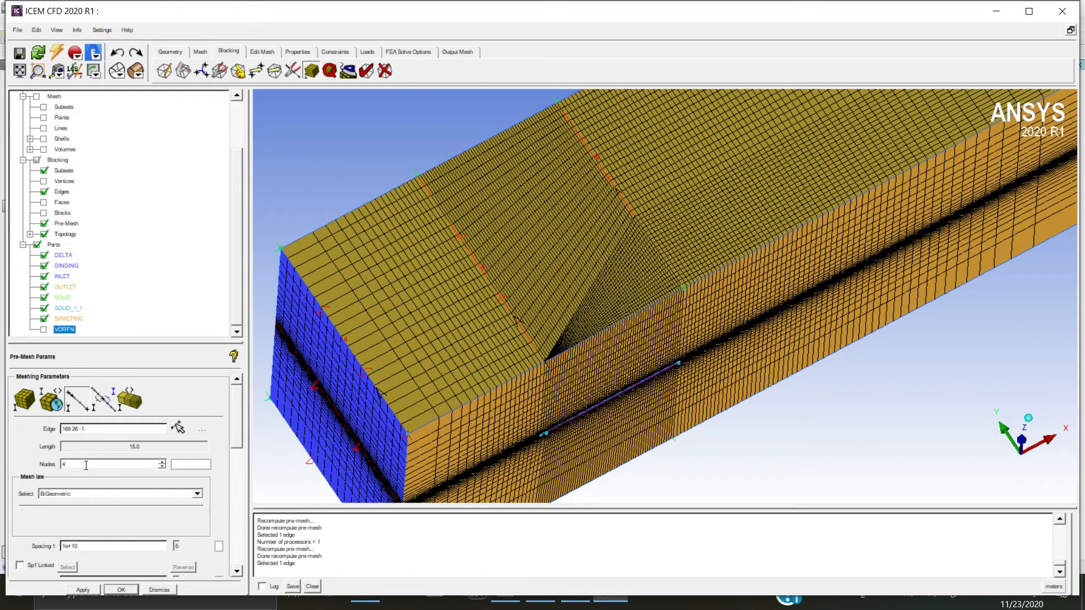
left_click(86, 464)
type("0")
- Give the spanwise edge a Linear mesh law, with point density falling from 1.0 at the symmetry side to slightly above 0
left_click(90, 495)
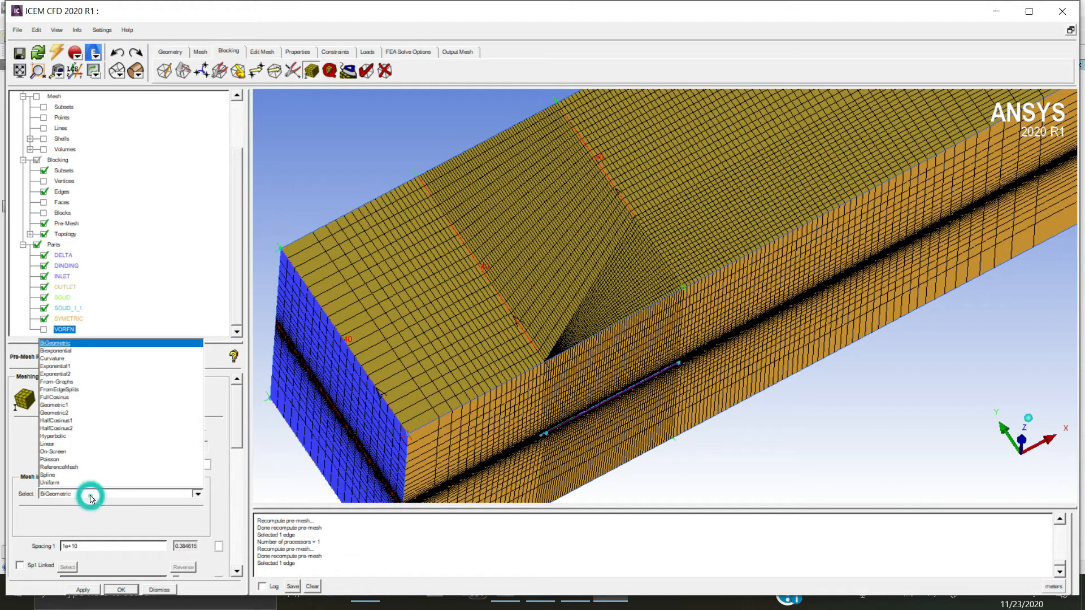
left_click(55, 444)
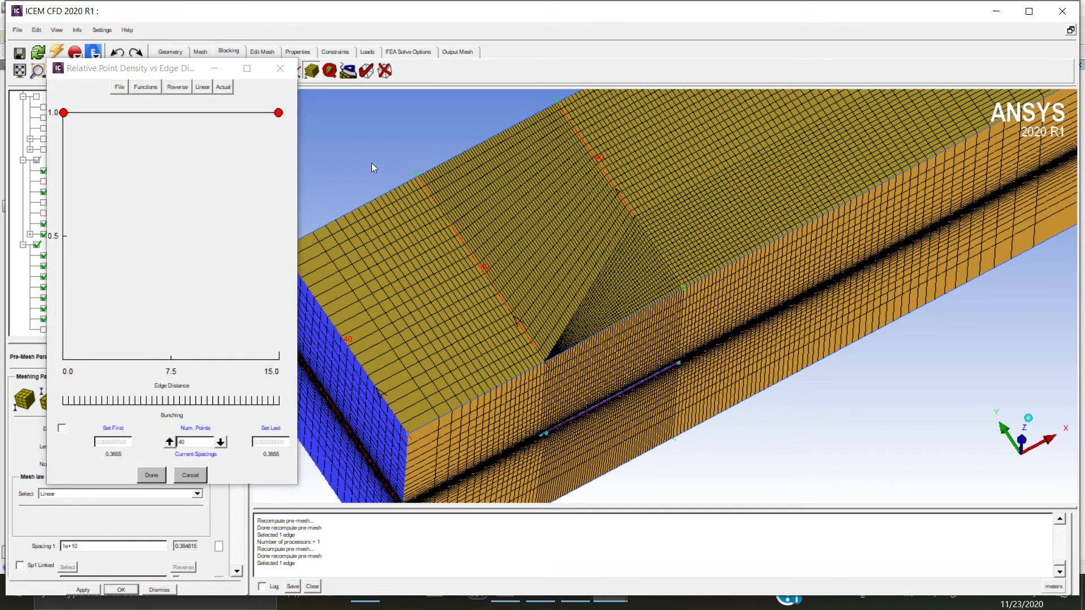
left_click_drag(63, 112, 84, 339)
left_click_drag(87, 204, 93, 108)
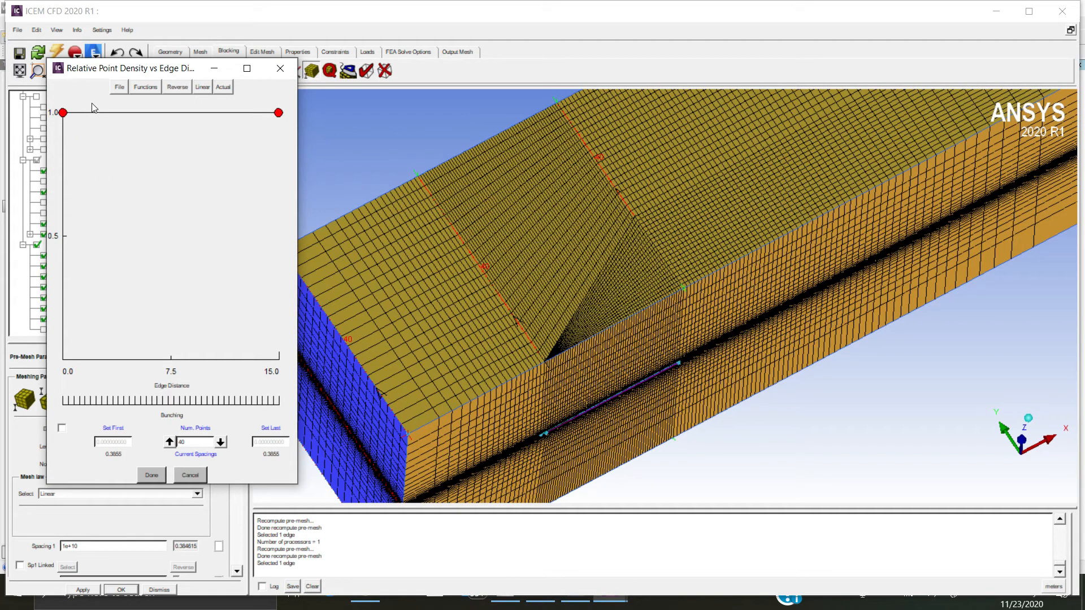
left_click_drag(278, 113, 275, 352)
- Bend the spanwise density curve into a steep initial decay with three intermediate points and accept it
left_click(92, 256)
left_click(107, 302)
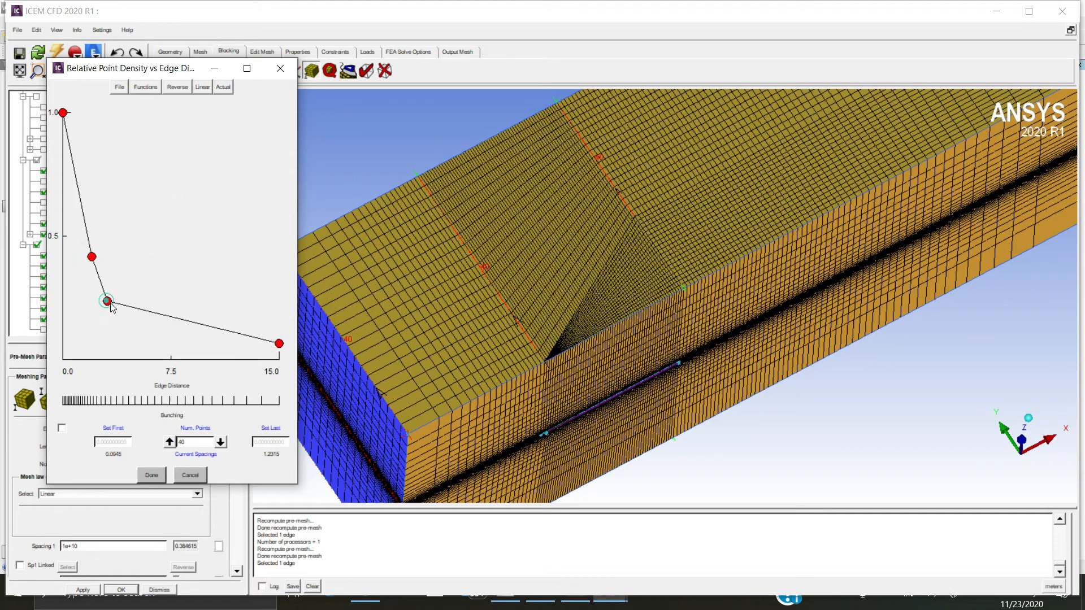
left_click(146, 322)
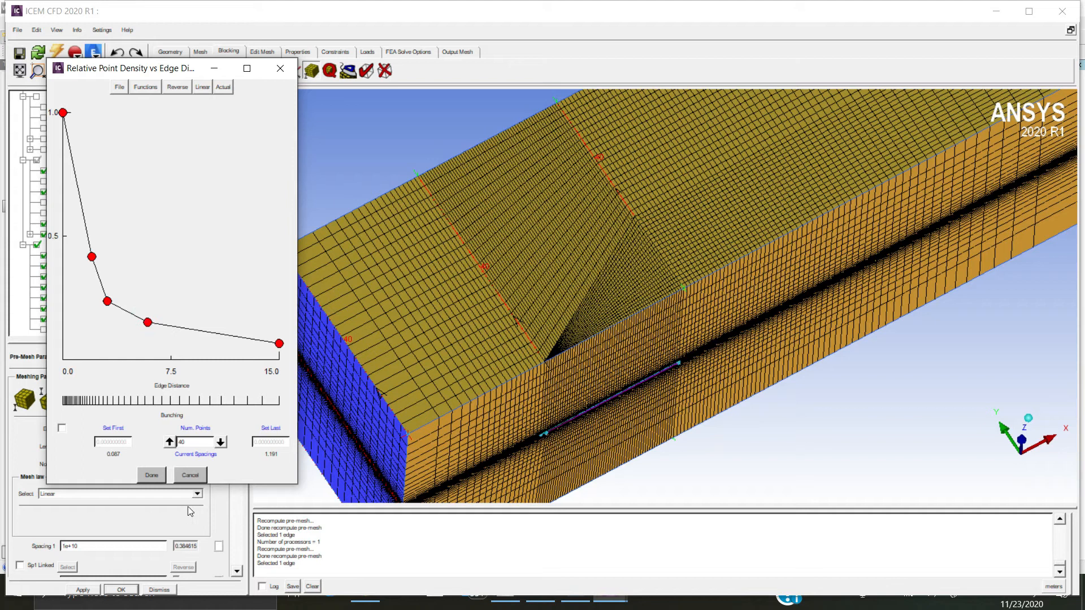
left_click(152, 476)
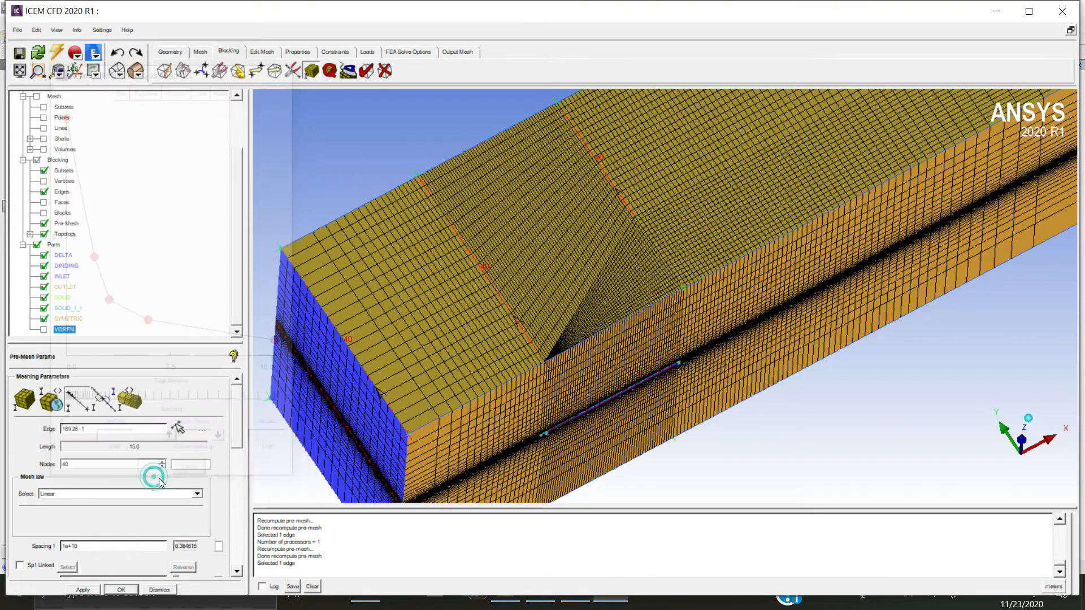
- Apply the spanwise edge's mesh law, recompute the pre-mesh, and examine the refined node clustering across the domain
left_click(92, 591)
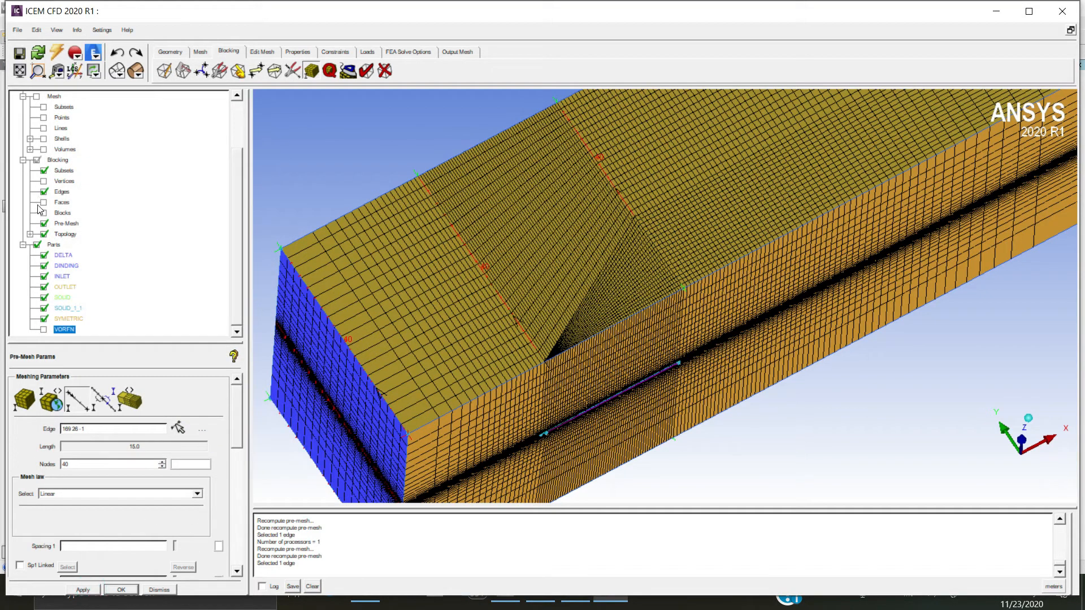
left_click(45, 224)
left_click(44, 225)
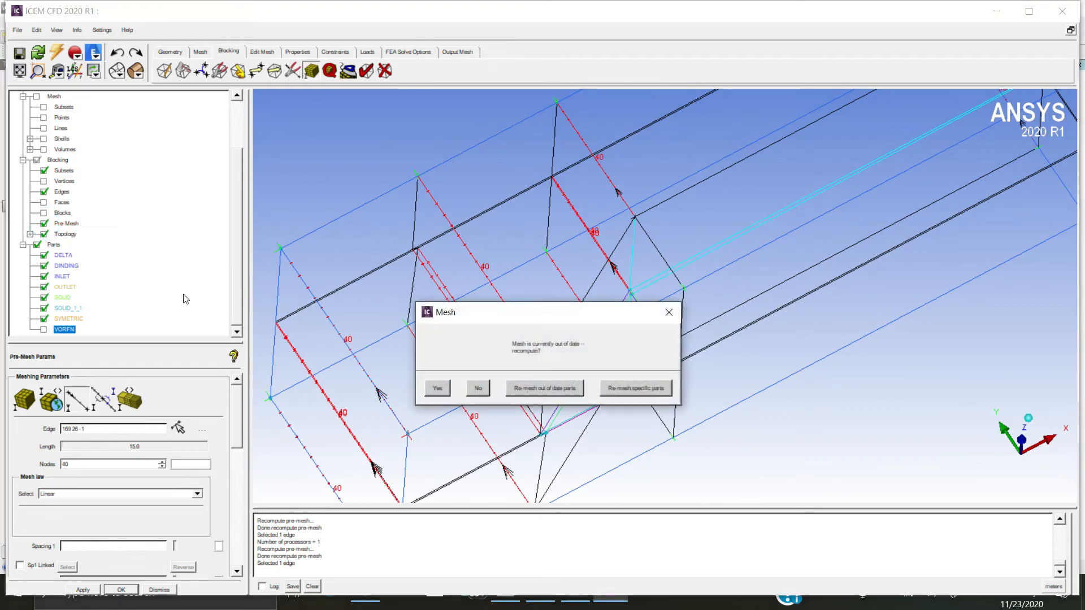
left_click(437, 388)
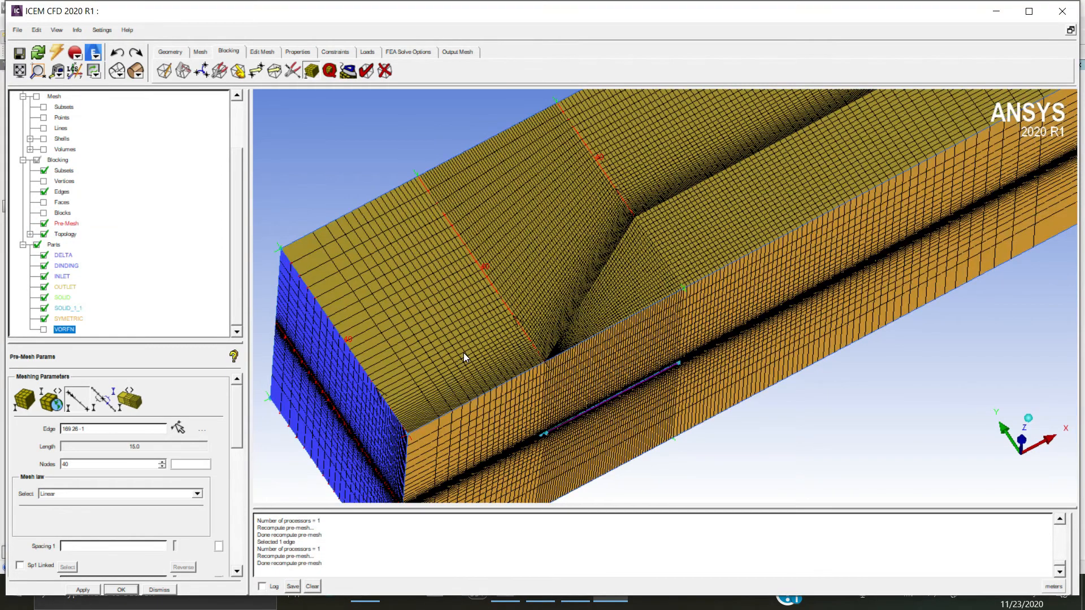
left_click_drag(695, 342, 716, 356)
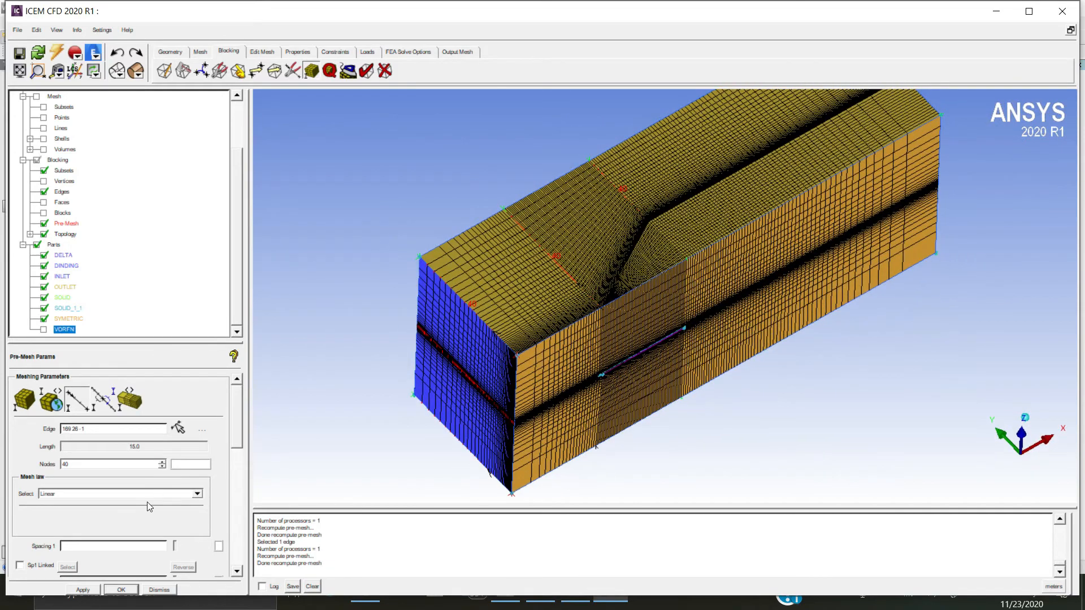
left_click_drag(700, 308, 685, 289)
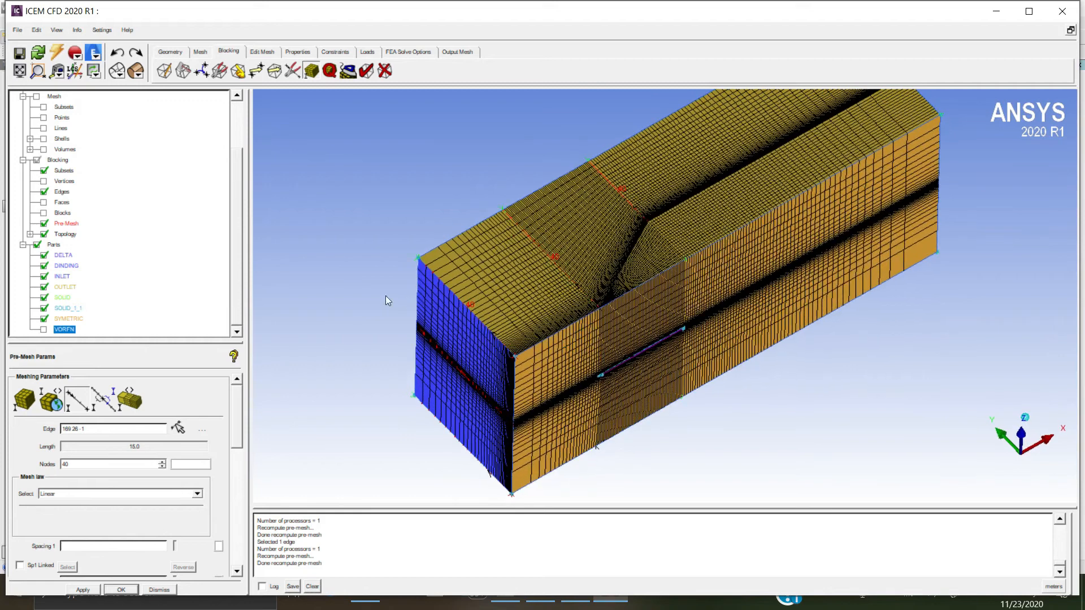
- Convert the pre-mesh to an unstructured mesh and recompute the out-of-date mesh
right_click(67, 223)
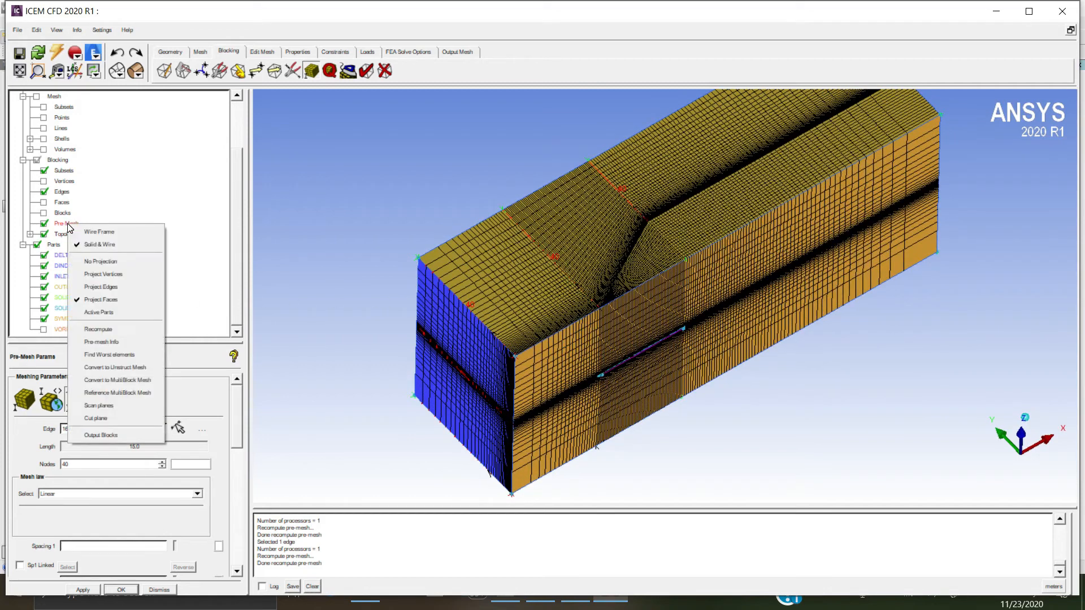
left_click(127, 370)
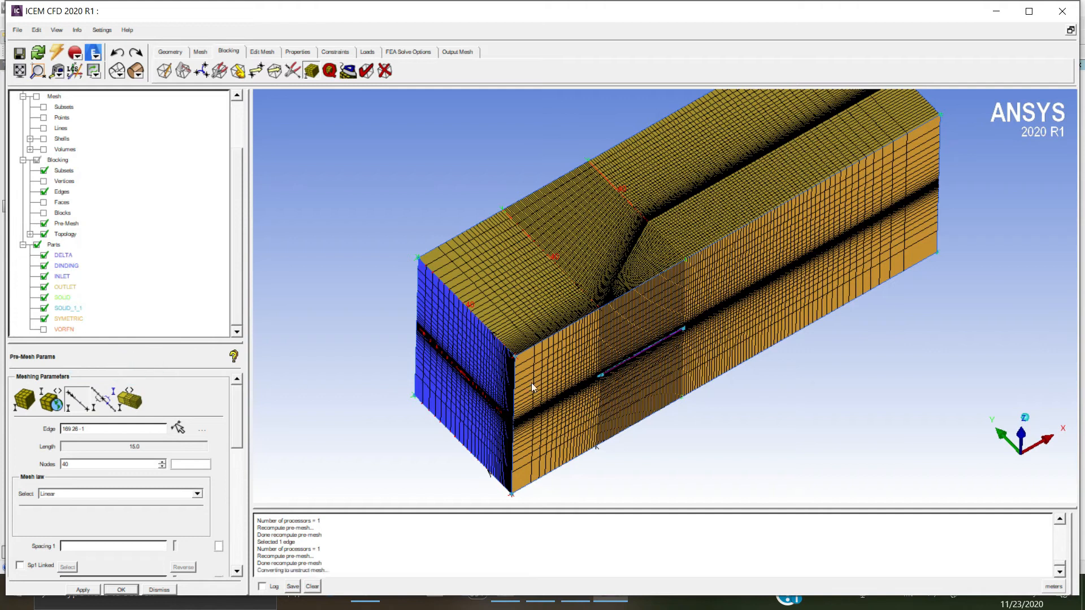
left_click(547, 389)
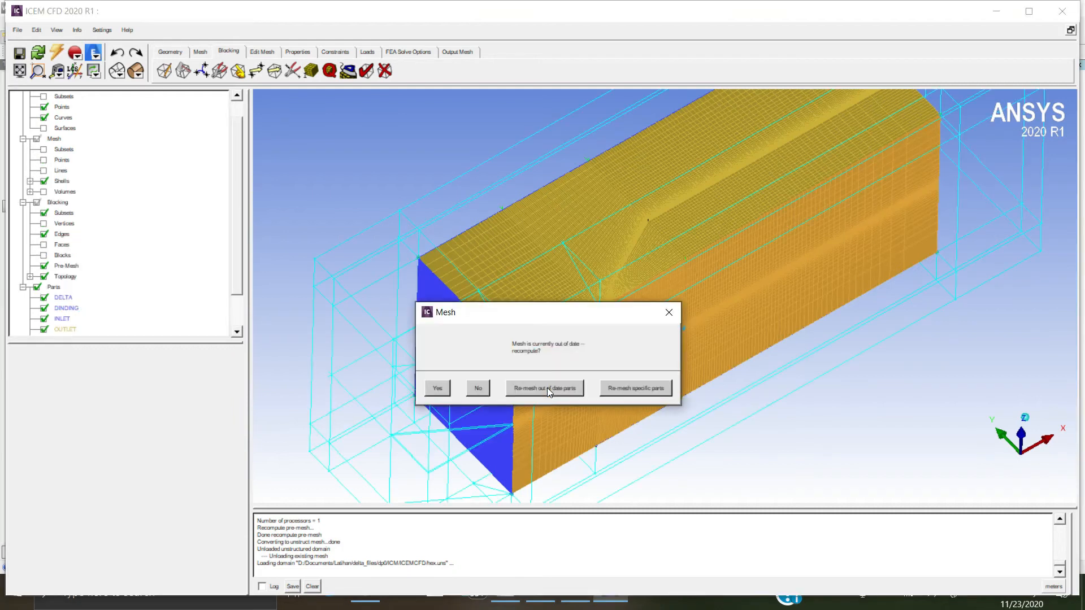
left_click(435, 390)
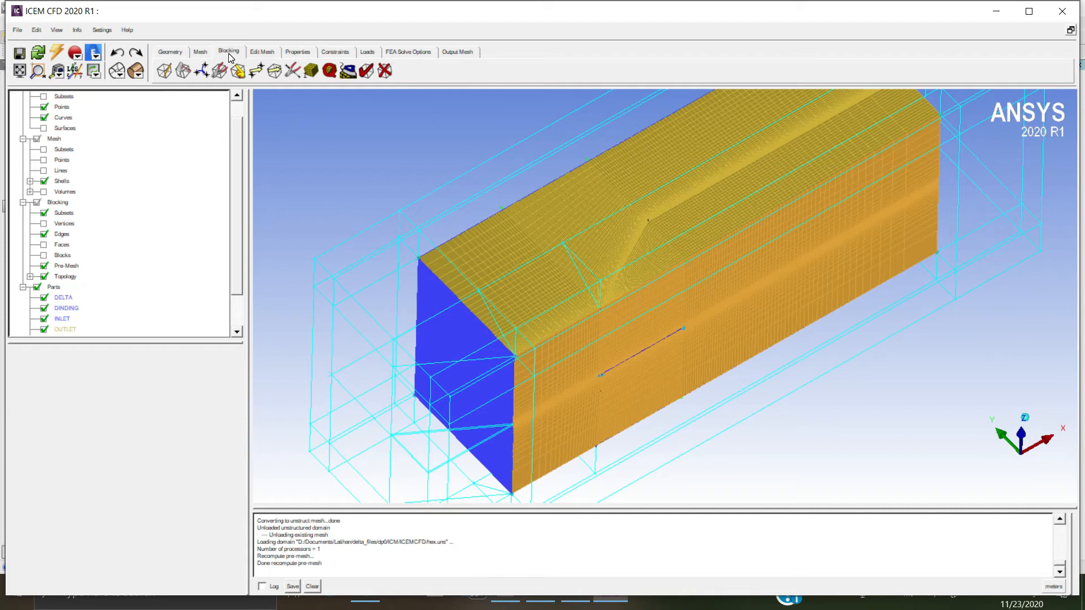
- Run a mesh check on the unstructured mesh with the default error and possible-problem tests
left_click(262, 52)
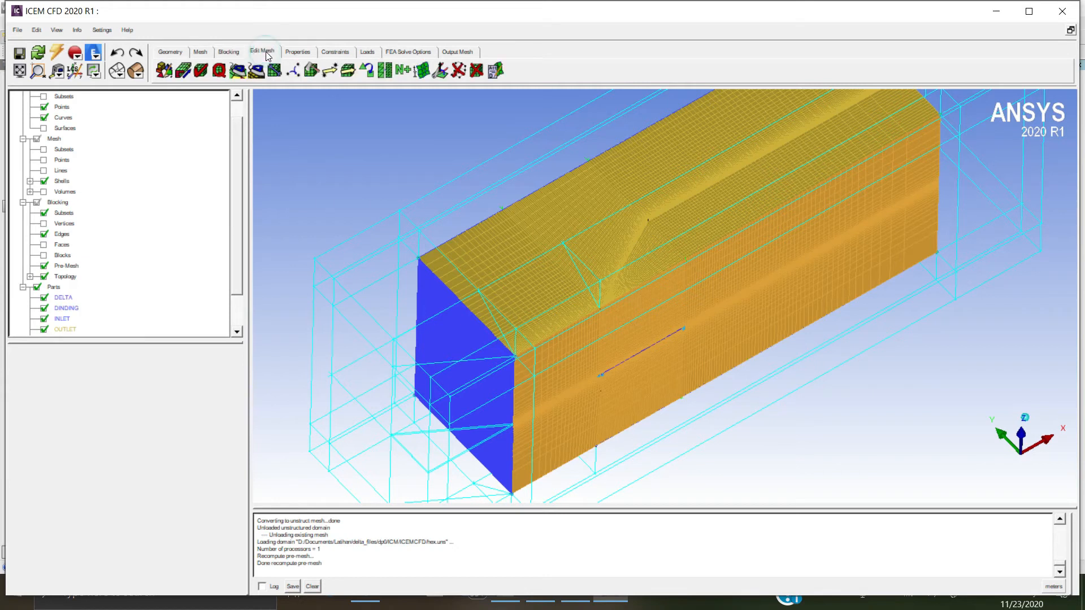
left_click(201, 72)
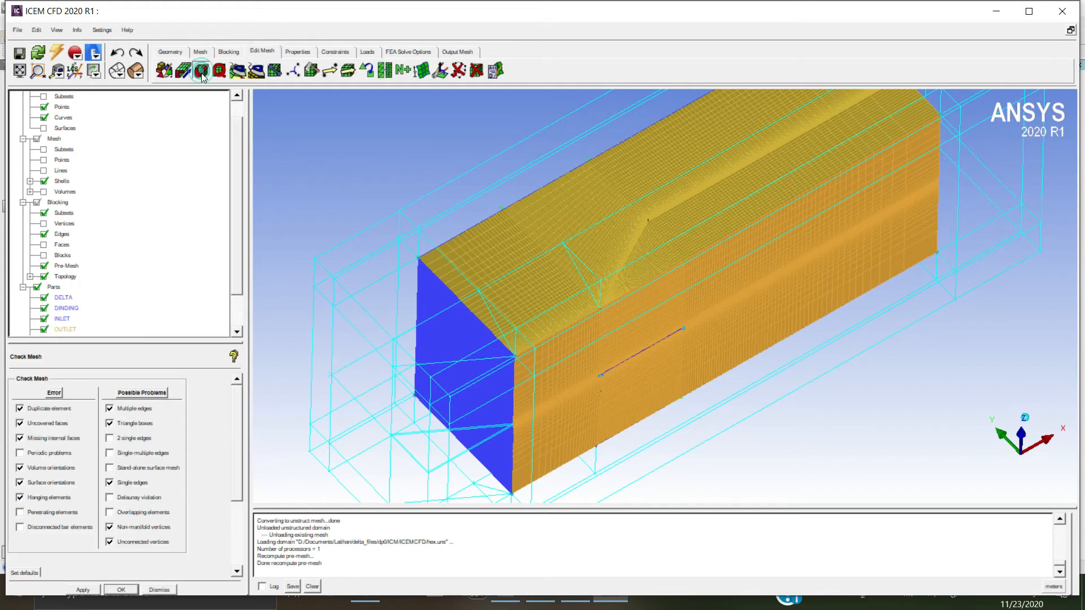
left_click(83, 590)
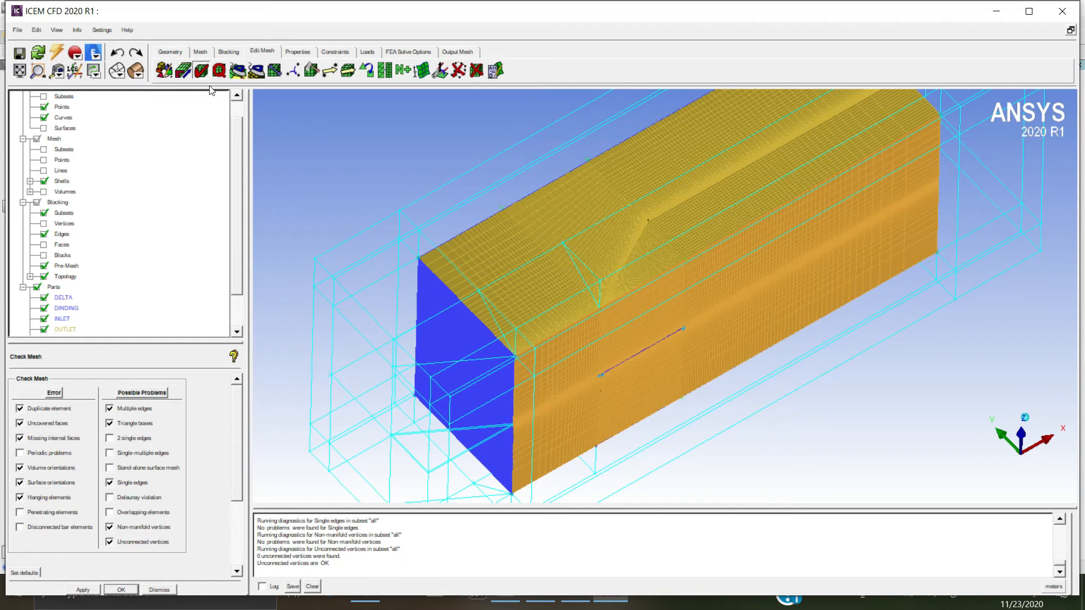
- Update the ICEM CFD project, recompute the mesh, and fit the whole model in the view
left_click(57, 54)
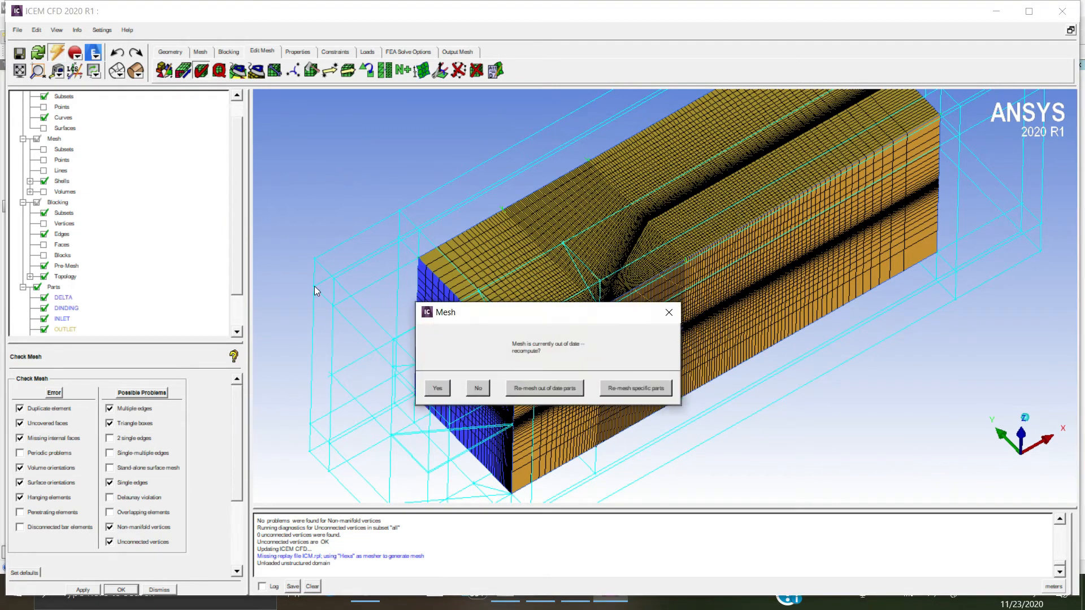
left_click(435, 388)
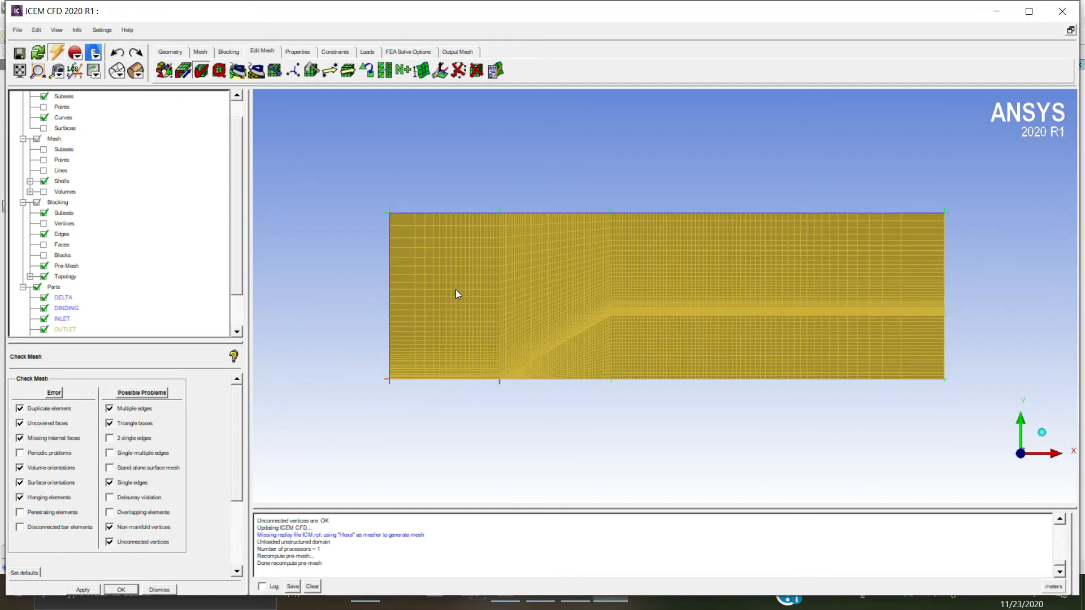
key("h")
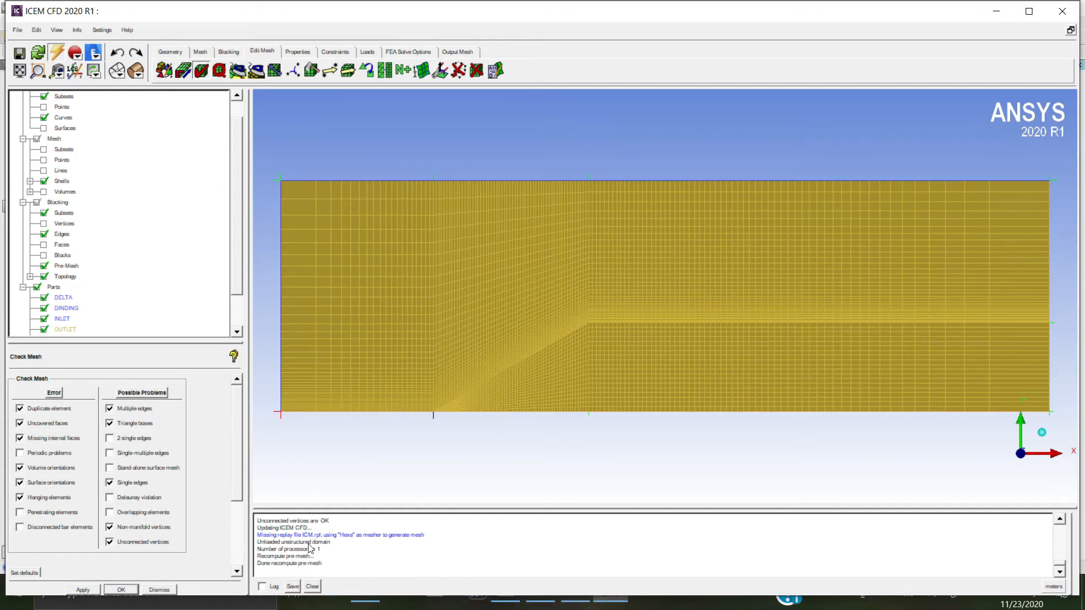
- Close ICEM CFD and return to the Workbench project, waiting for the program whenever it stops responding
left_click(1062, 11)
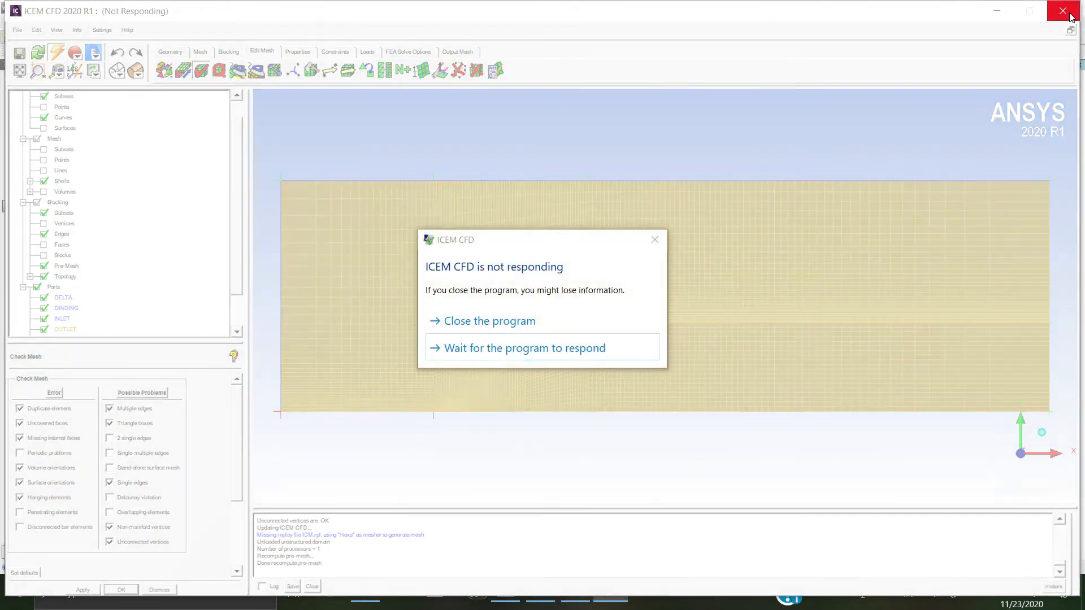
left_click(568, 348)
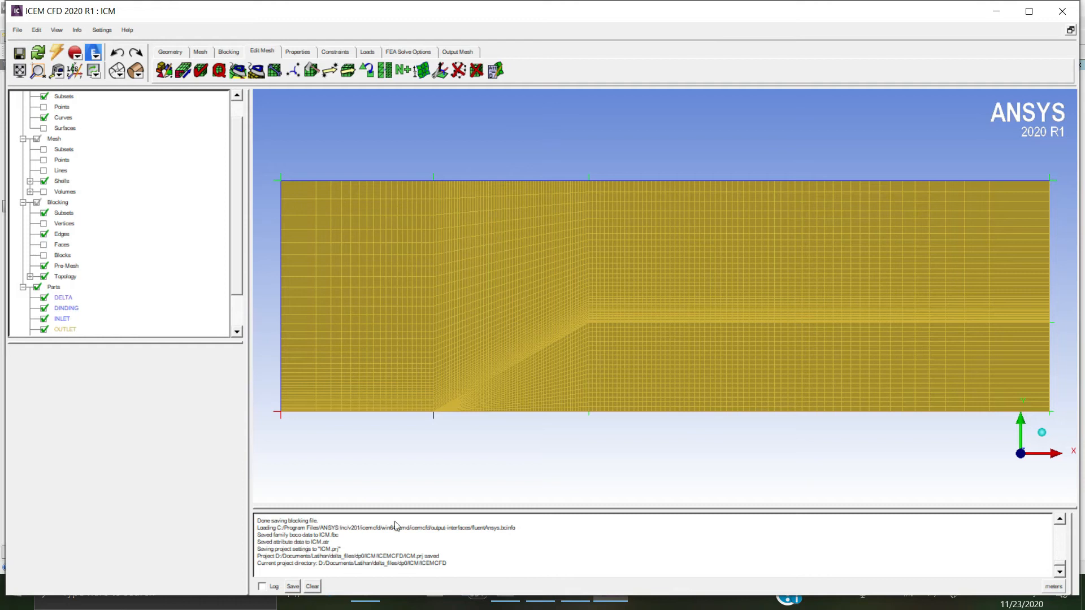
left_click(1063, 17)
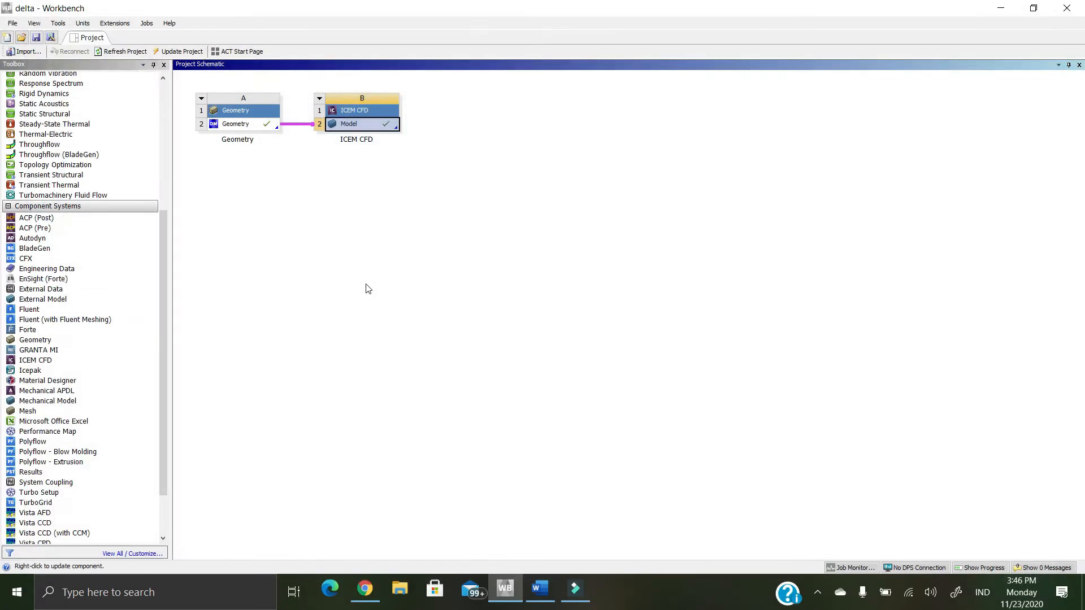
- Add a Fluent component system to the project schematic and link the ICEM CFD Model cell to its Setup
left_click_drag(36, 312, 457, 138)
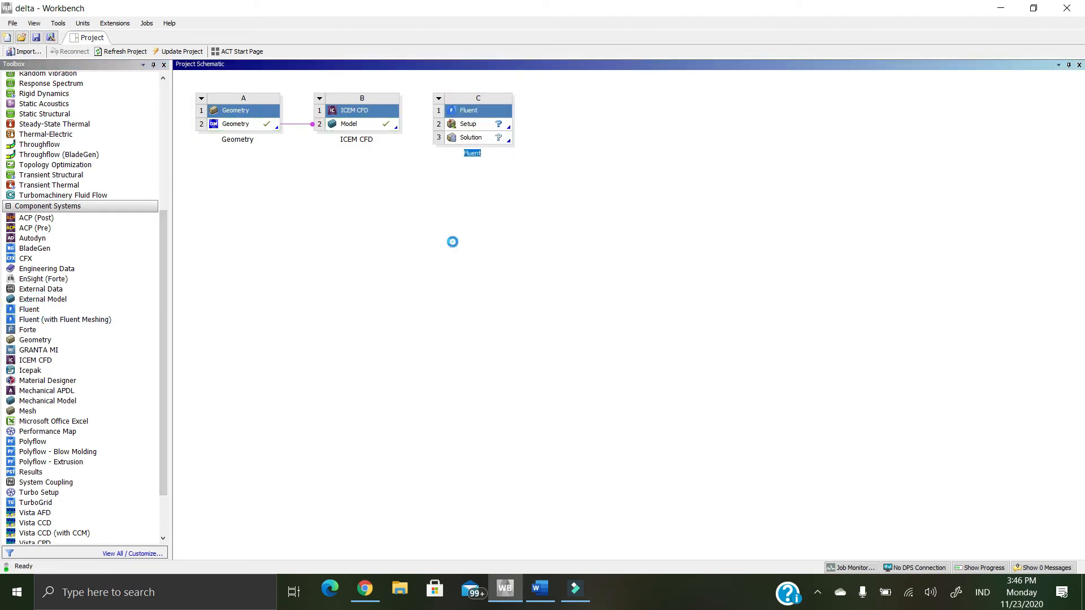
left_click_drag(383, 125, 479, 123)
right_click(387, 127)
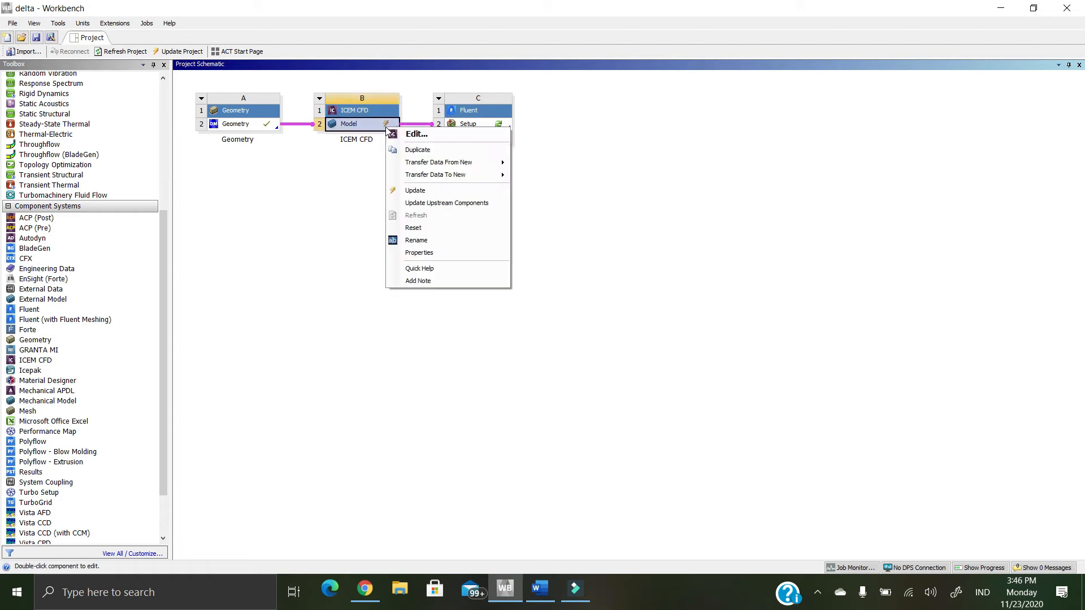
left_click(342, 196)
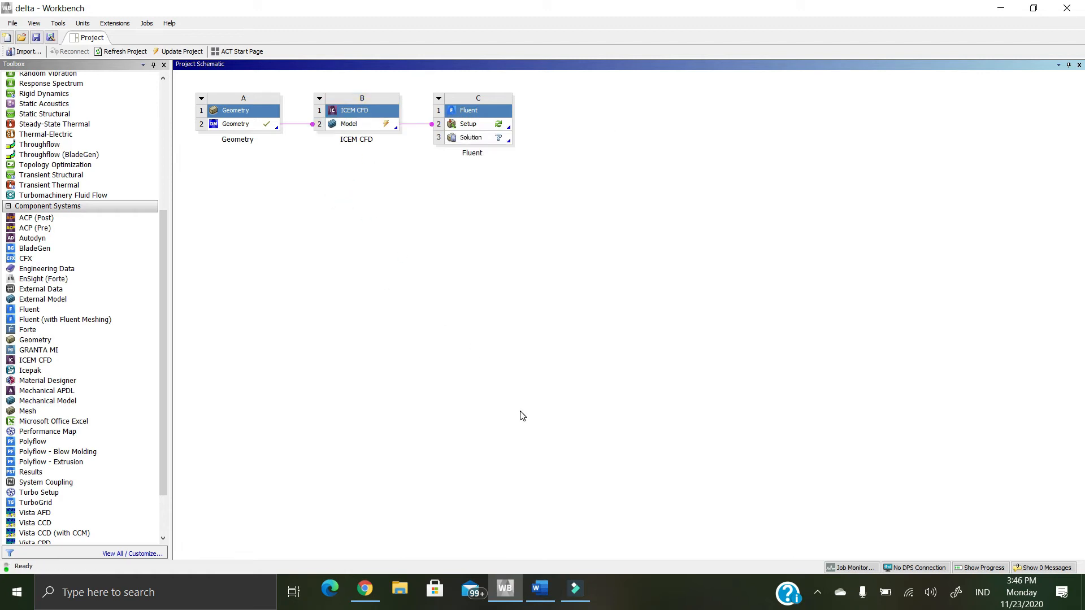
- Update the ICEM CFD Model component, dismissing any error and repeating the update if it fails
right_click(386, 125)
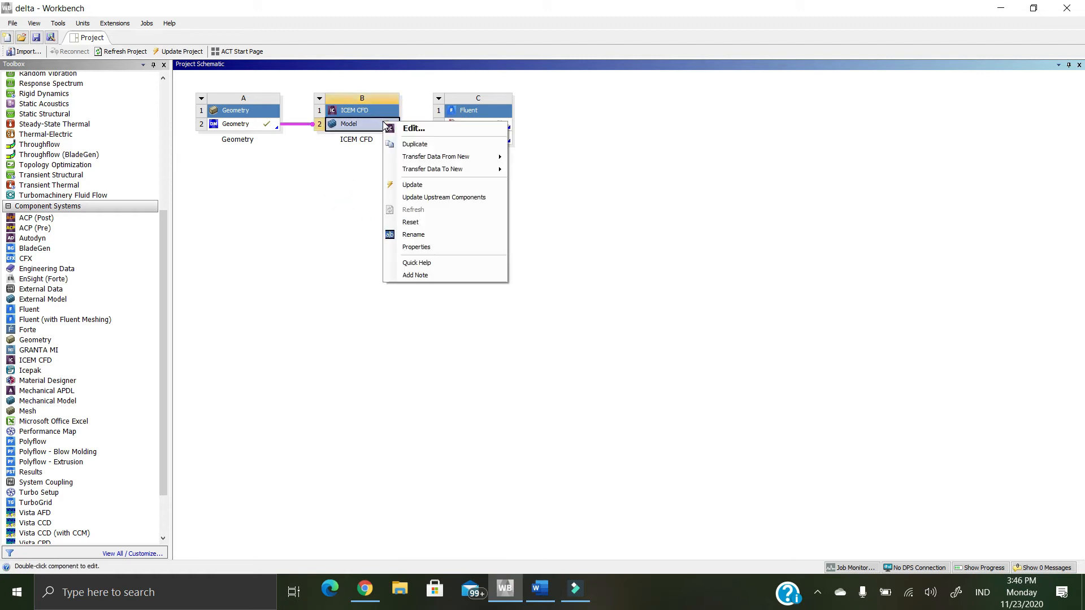
left_click(423, 185)
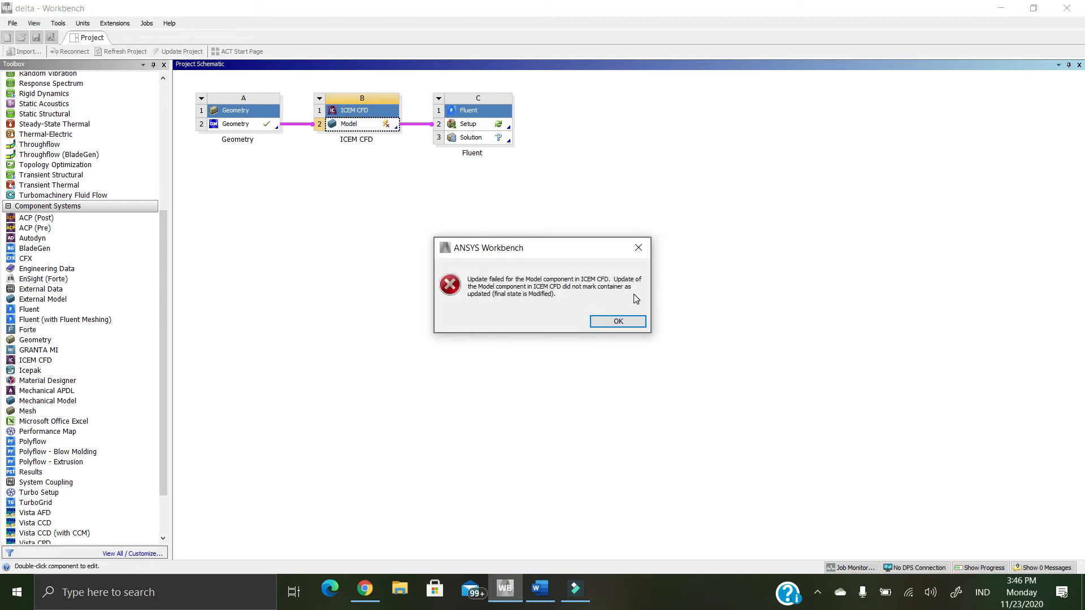
left_click(617, 322)
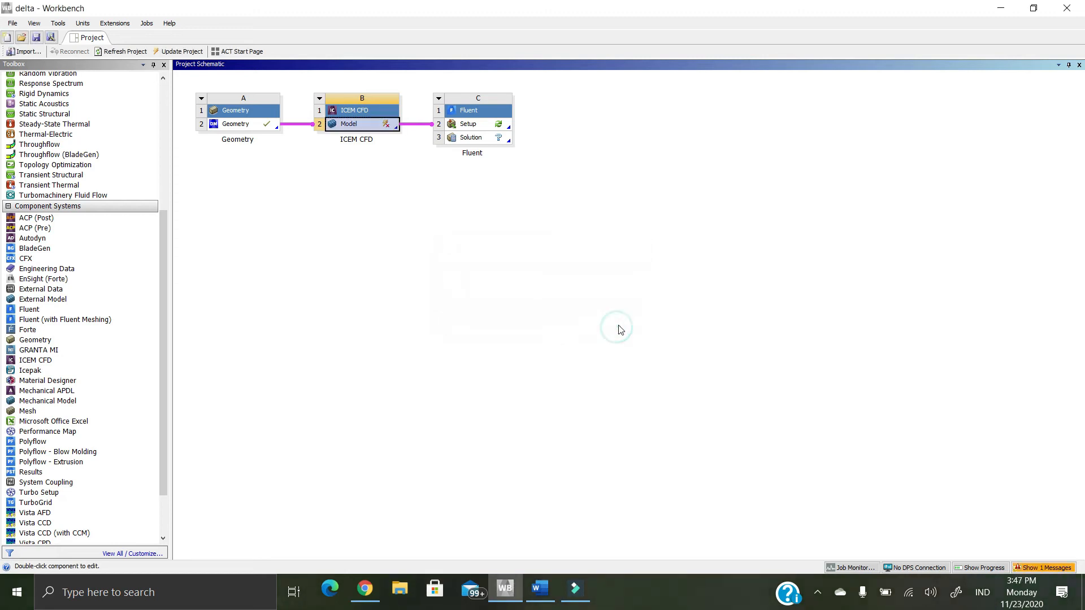
right_click(373, 126)
left_click(420, 185)
- Open the Fluent Setup cell and launch the 3D solver with 5 solver processes
right_click(483, 127)
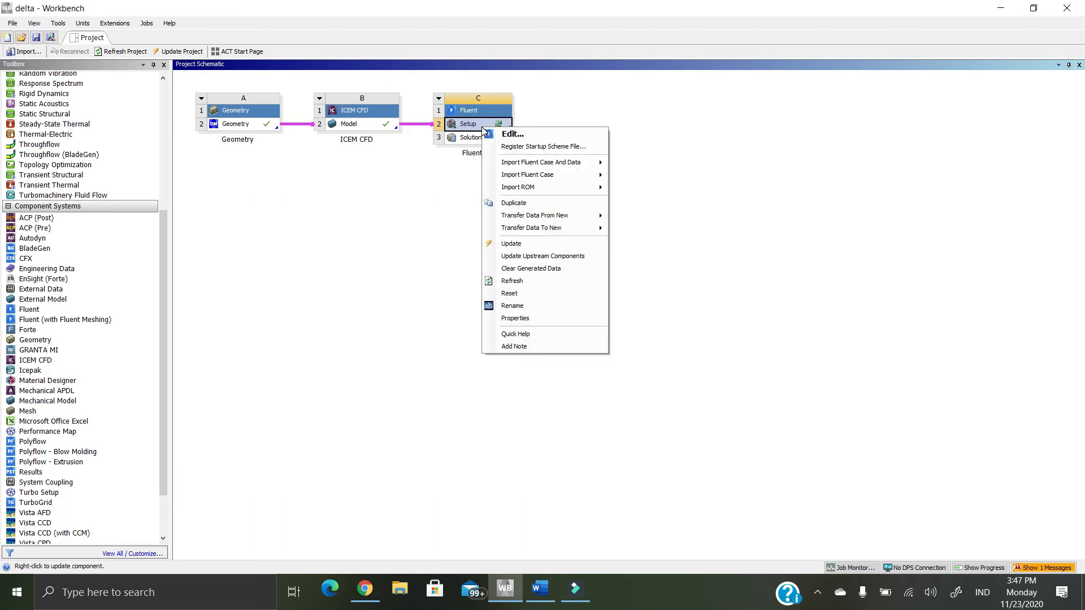
left_click(525, 136)
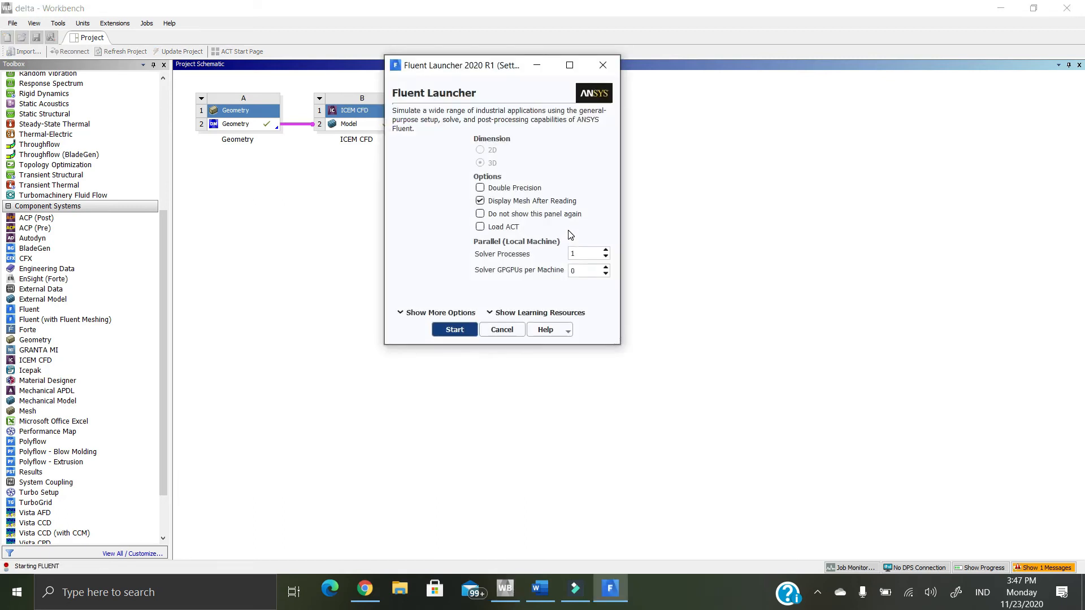
left_click(606, 256)
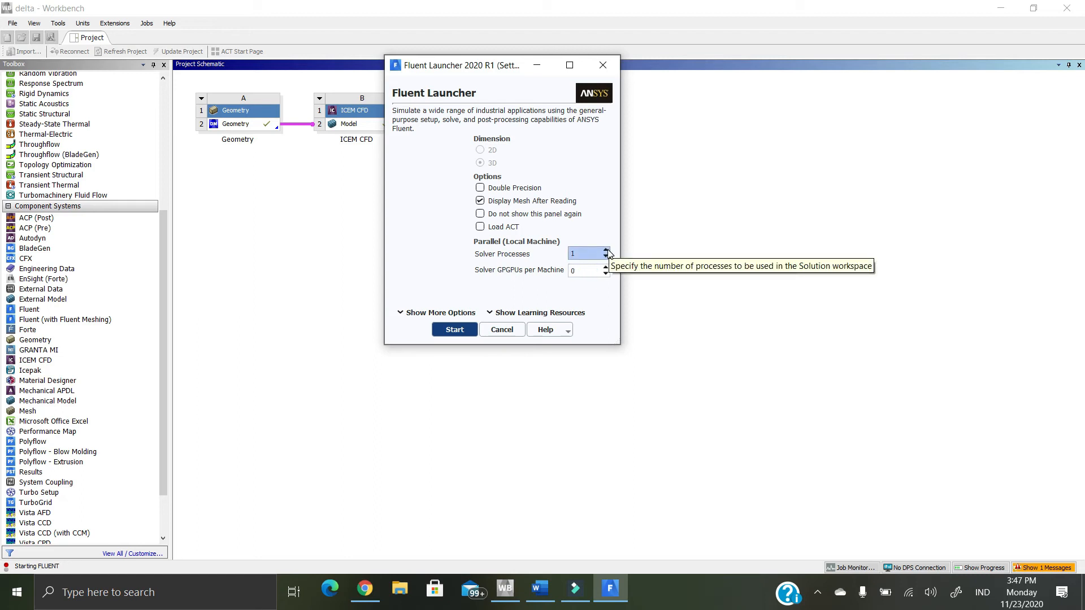
left_click(606, 250)
left_click(607, 249)
left_click(606, 249)
left_click(606, 250)
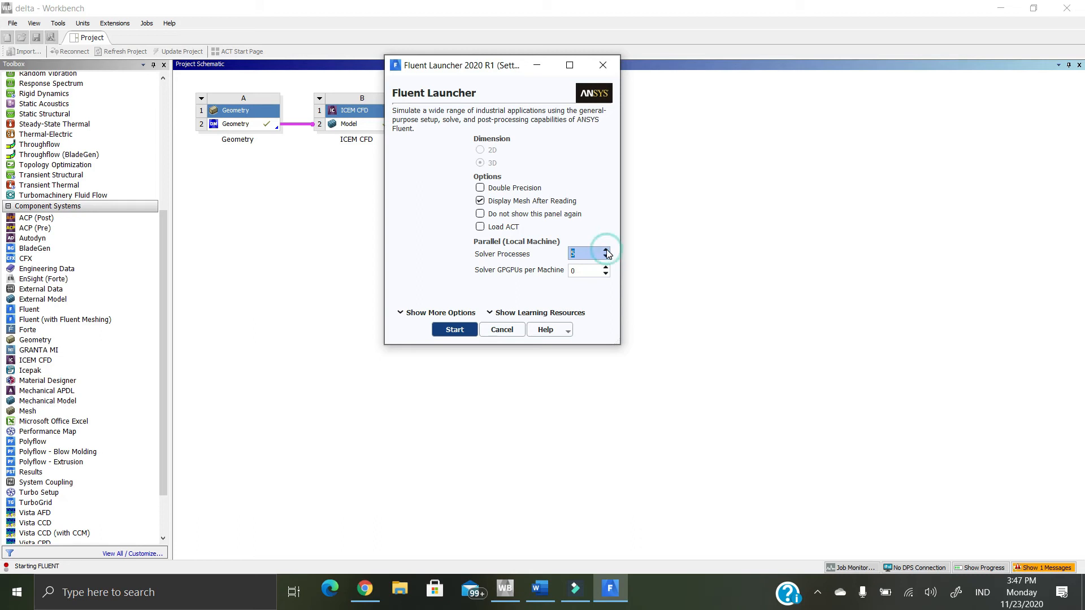
left_click(455, 330)
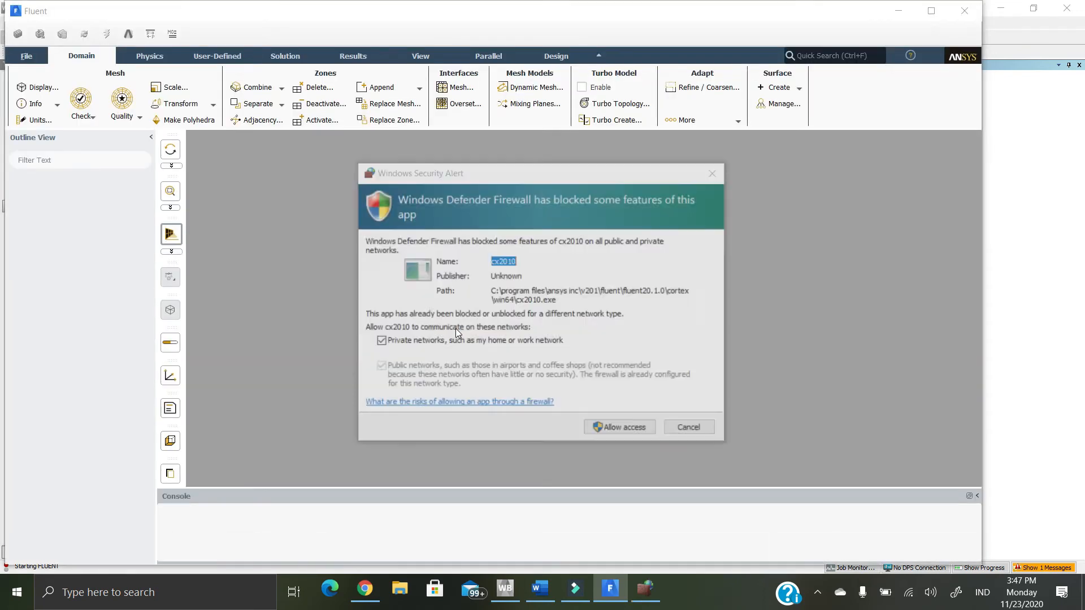
- Allow the Fluent processes through the Windows Defender Firewall on private networks and clear the remaining security alerts
left_click(627, 430)
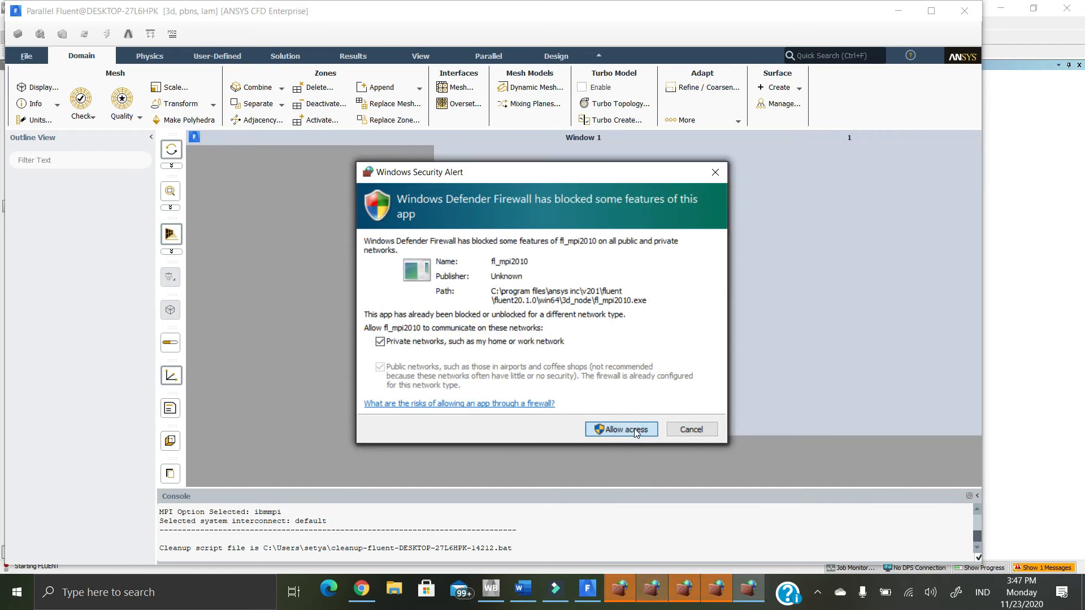
left_click(631, 431)
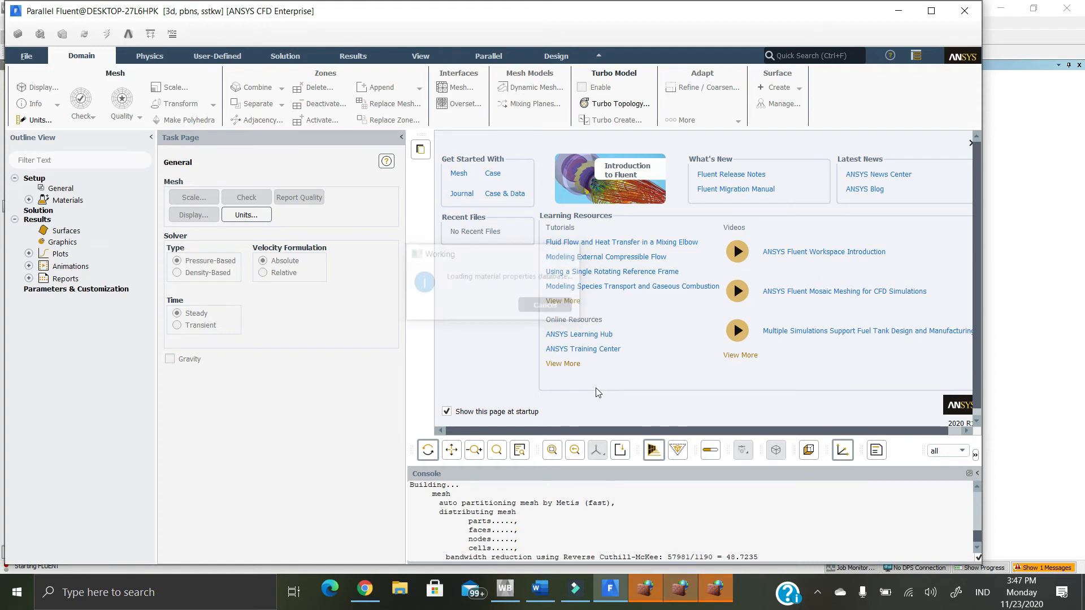
left_click(636, 435)
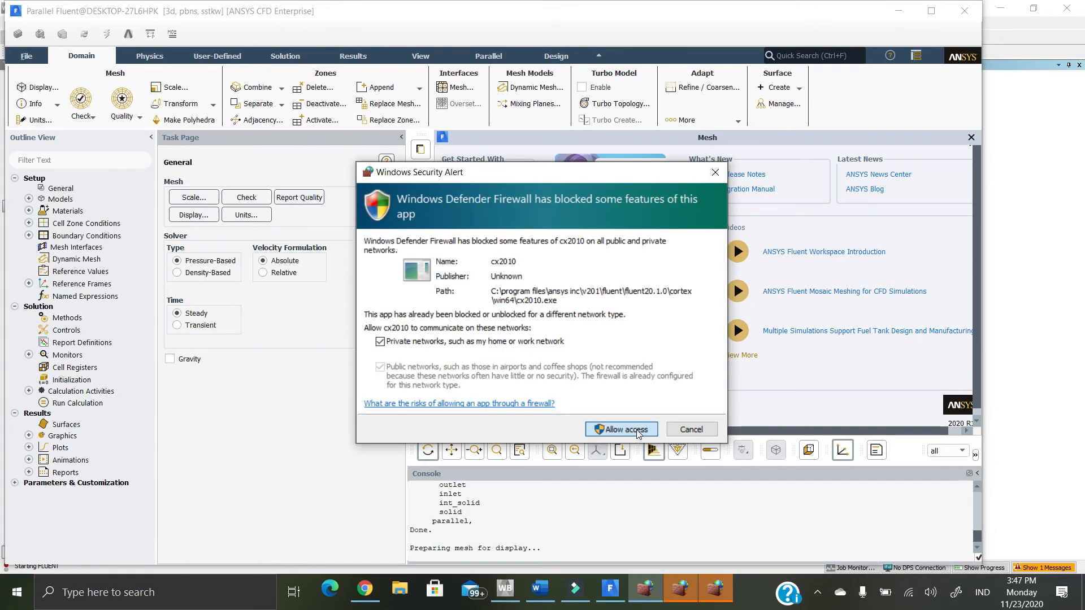
left_click(638, 432)
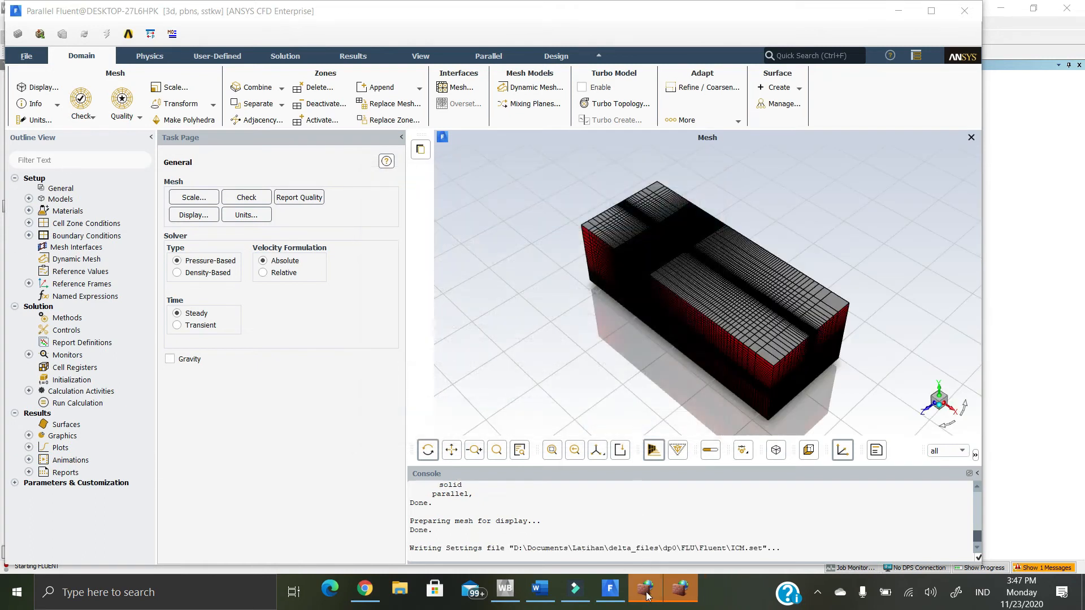
left_click(647, 595)
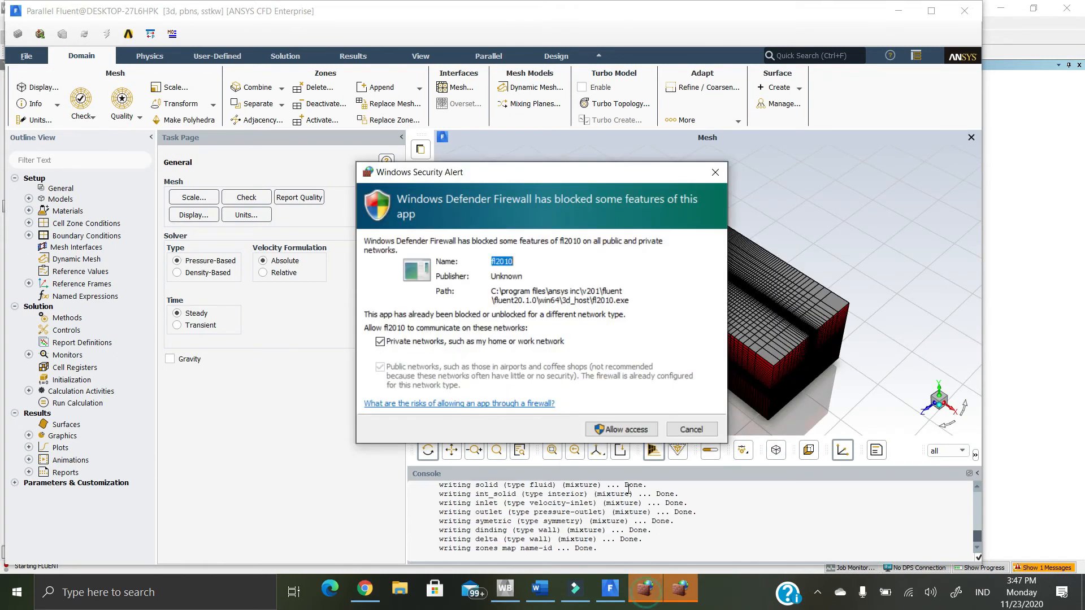
left_click(684, 596)
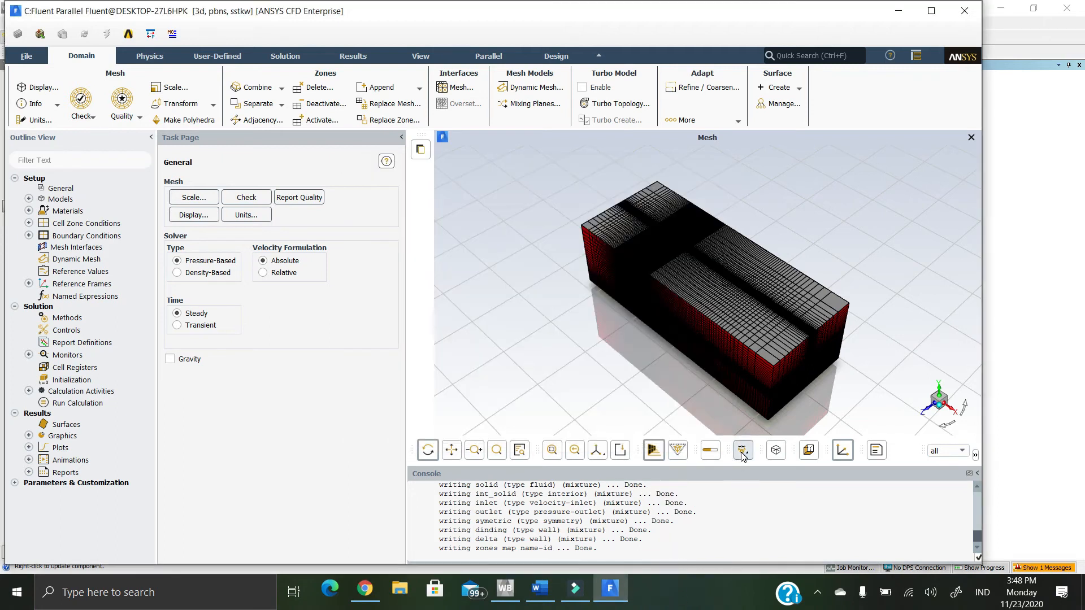
- Set the viscous turbulence model to Spalart-Allmaras (1 eqn)
left_click_drag(701, 327, 759, 400)
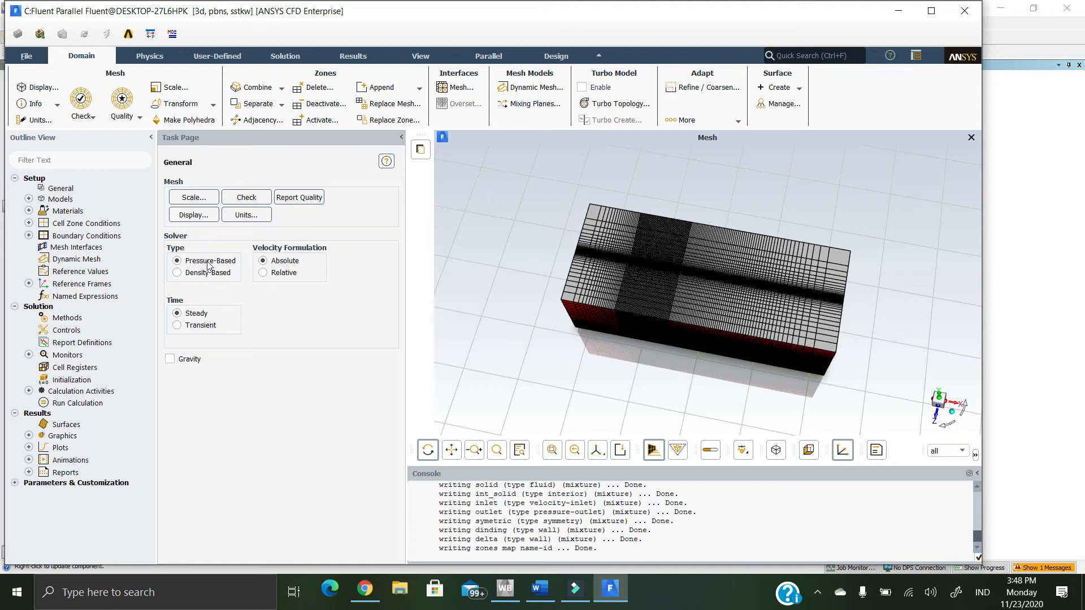
left_click(29, 200)
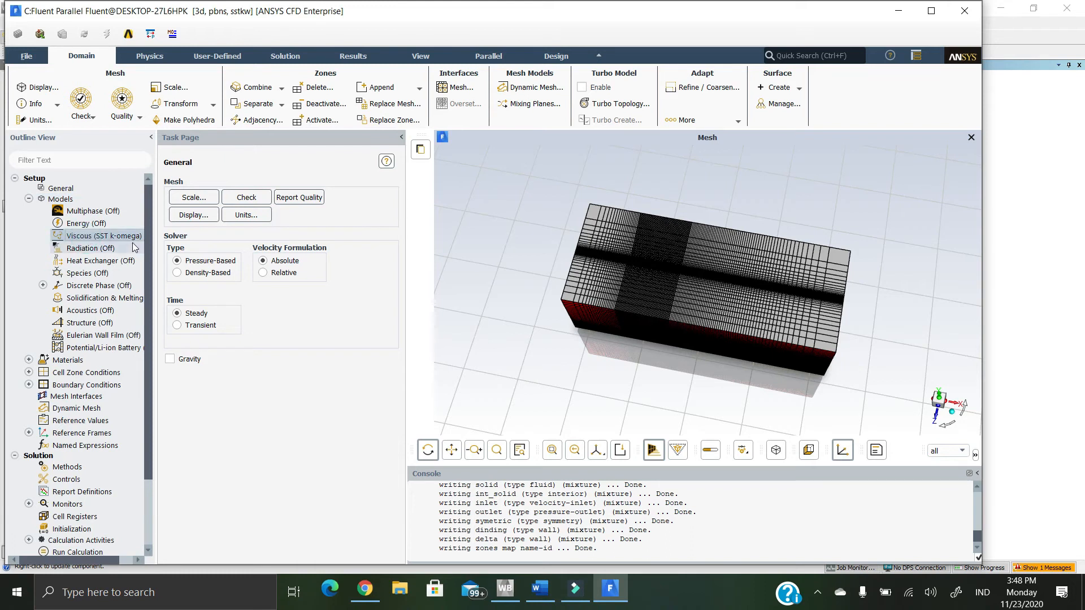
double_click(109, 236)
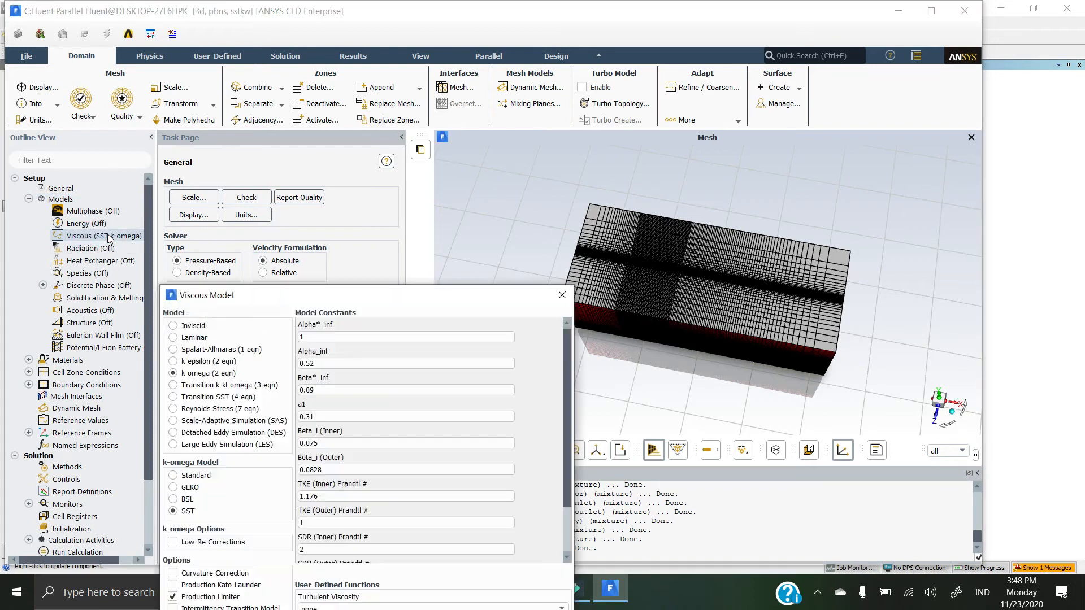
left_click(176, 350)
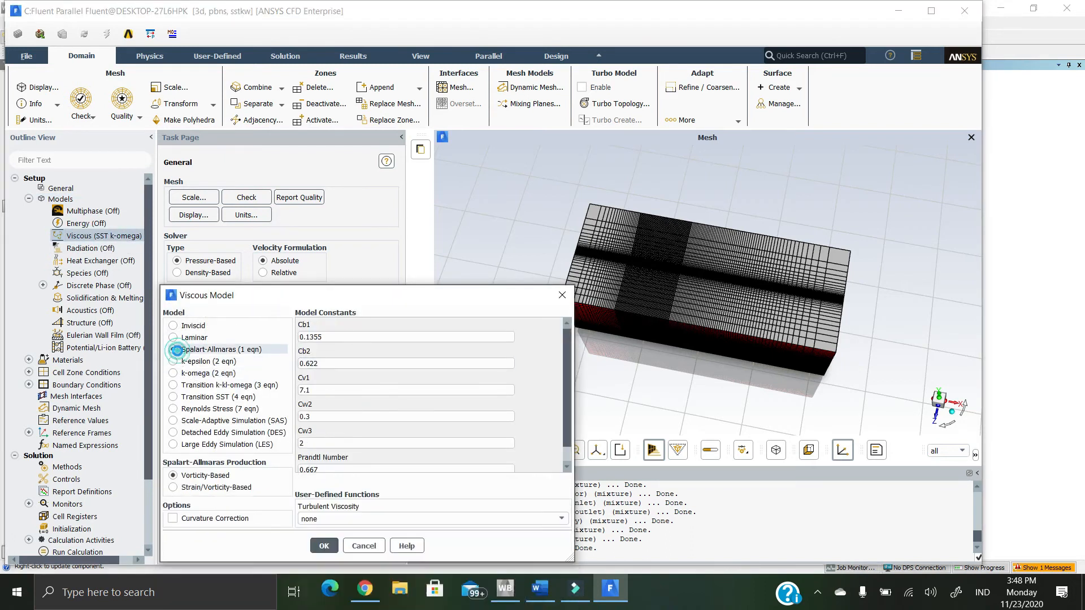
left_click(366, 413)
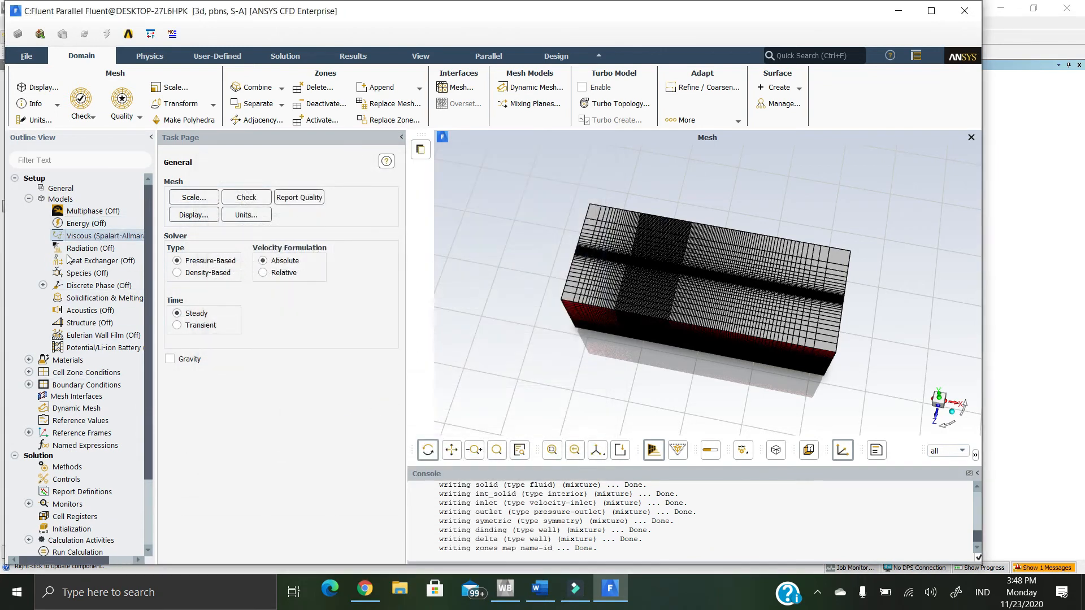
- Check the fluid materials and open the settings of the inlet velocity boundary condition
left_click(28, 359)
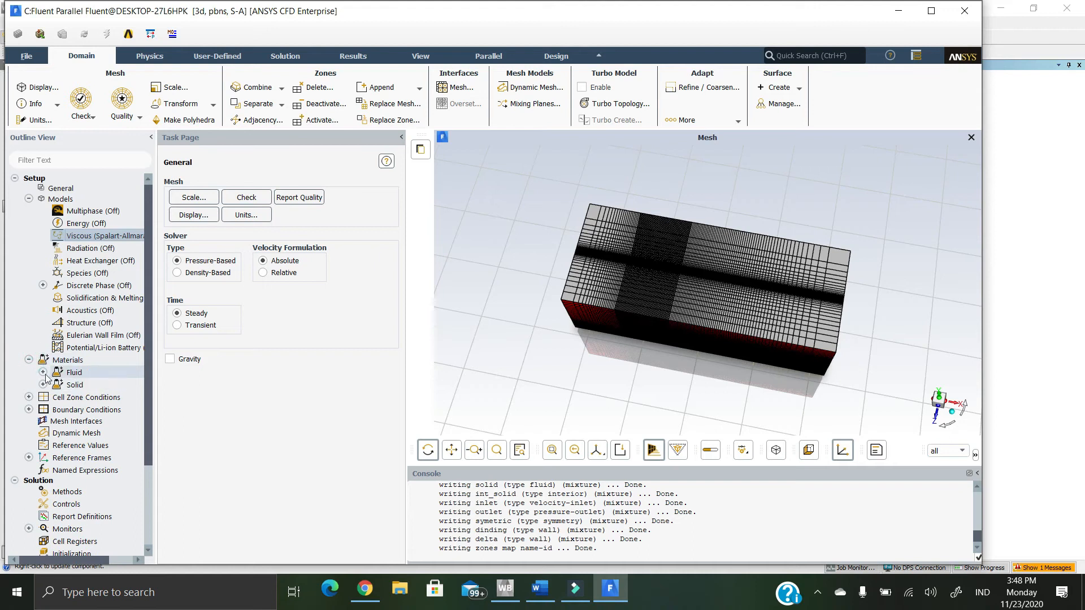
left_click(43, 373)
scroll(83, 390, "down", 1)
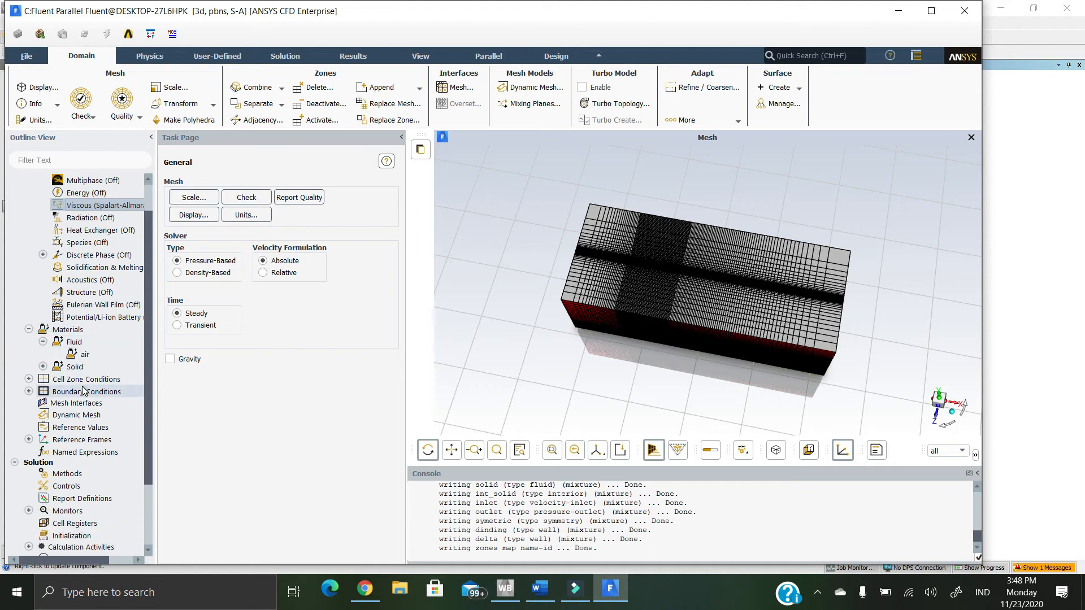
left_click(29, 392)
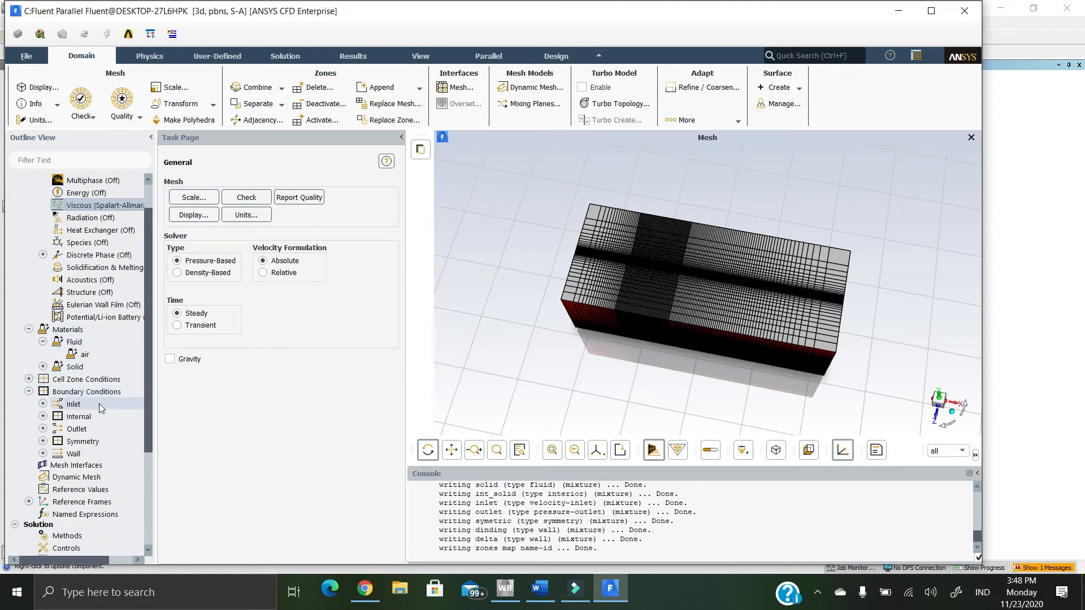
scroll(106, 403, "down", 1)
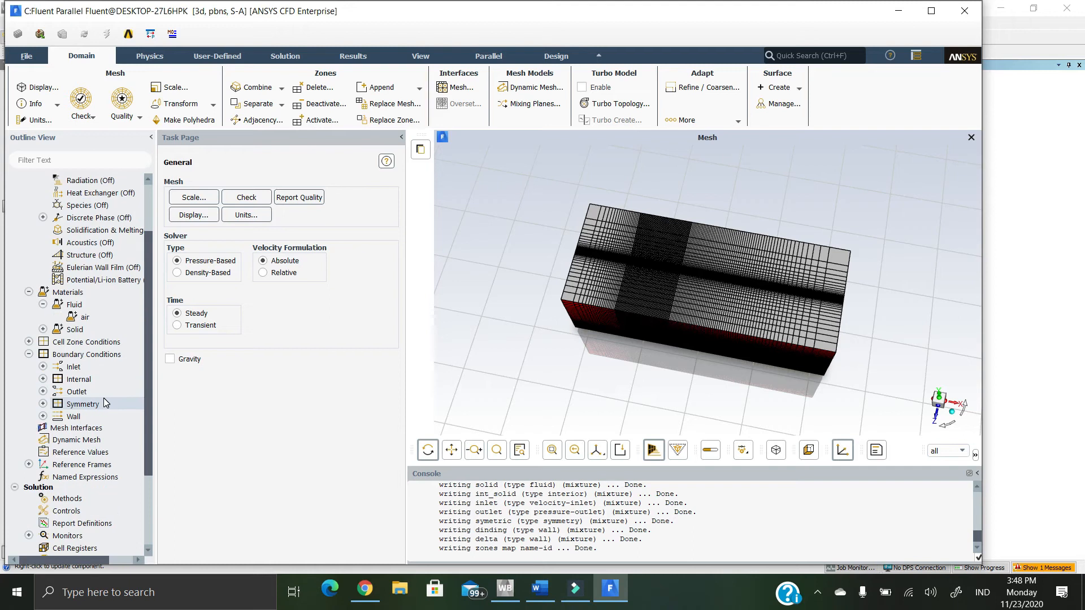
left_click(42, 367)
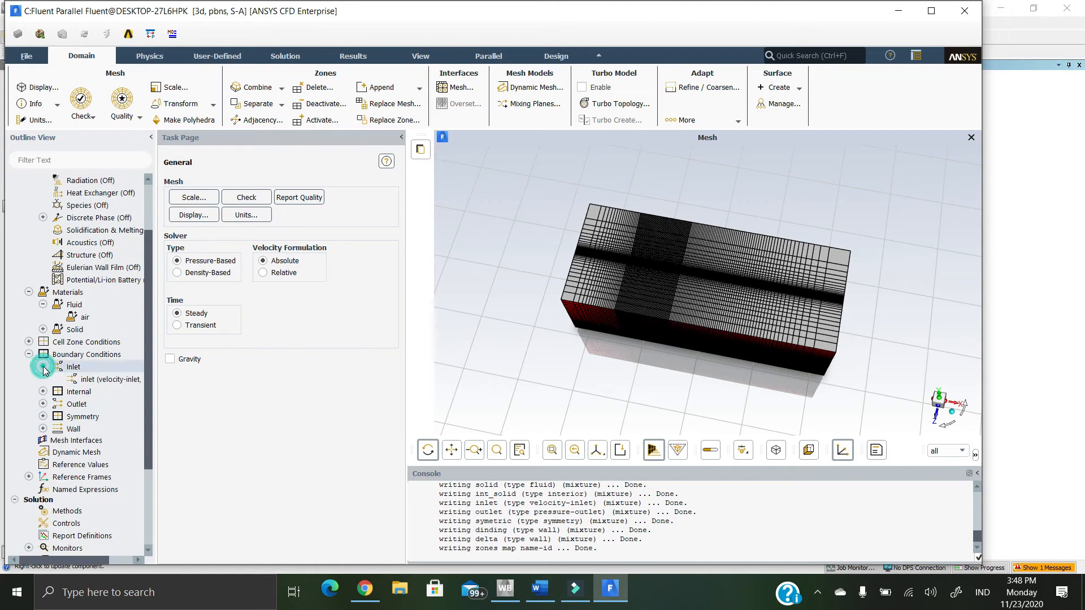
double_click(103, 382)
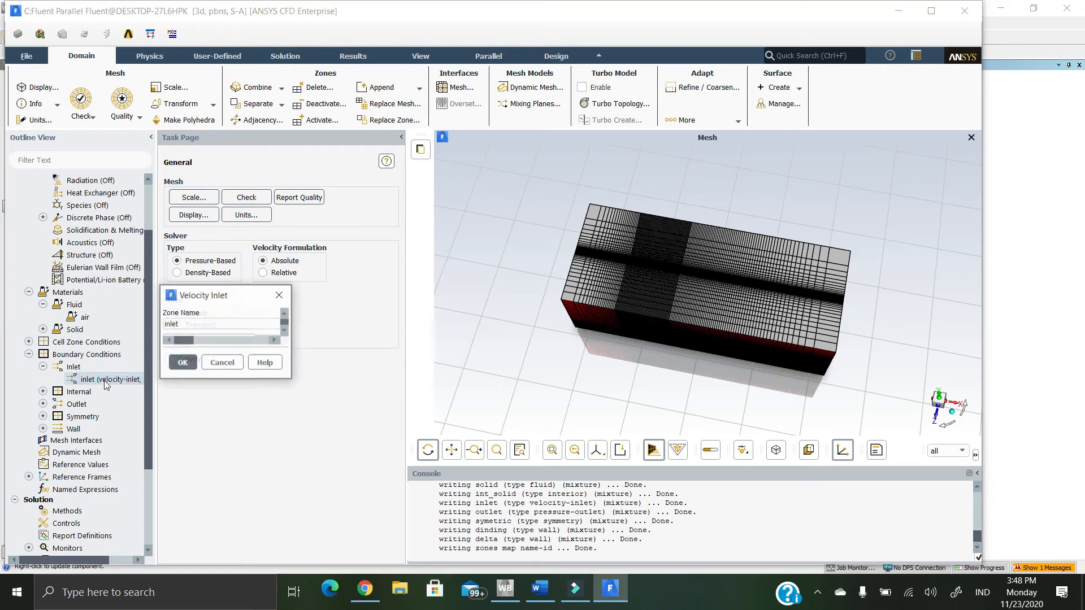
left_click_drag(431, 302, 447, 167)
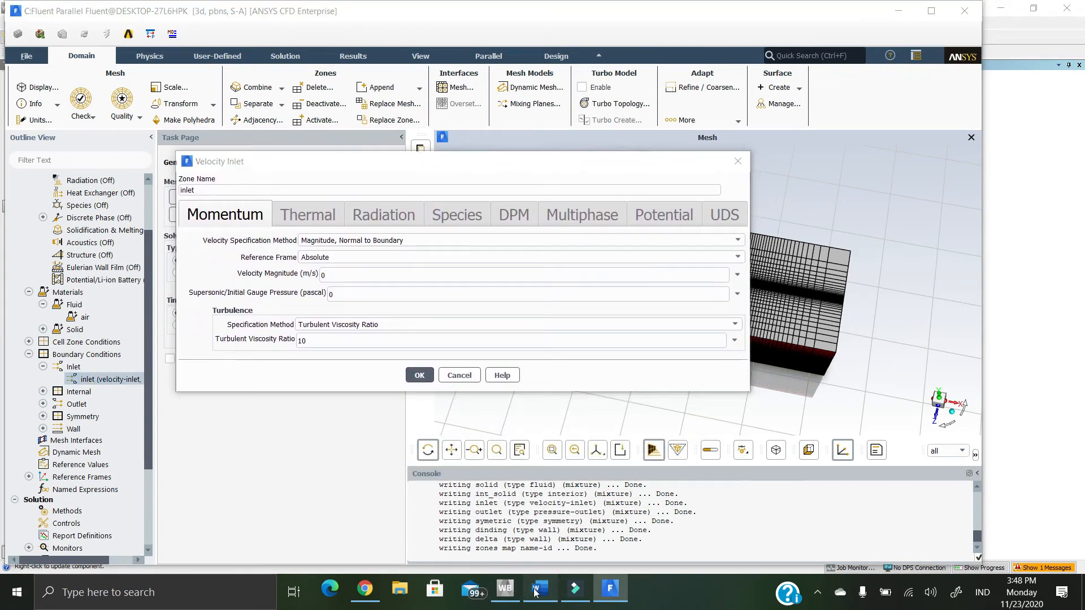
- Check the airflow speed and wing angle in the Word sketch, and try Components as the inlet's velocity specification method
left_click(539, 589)
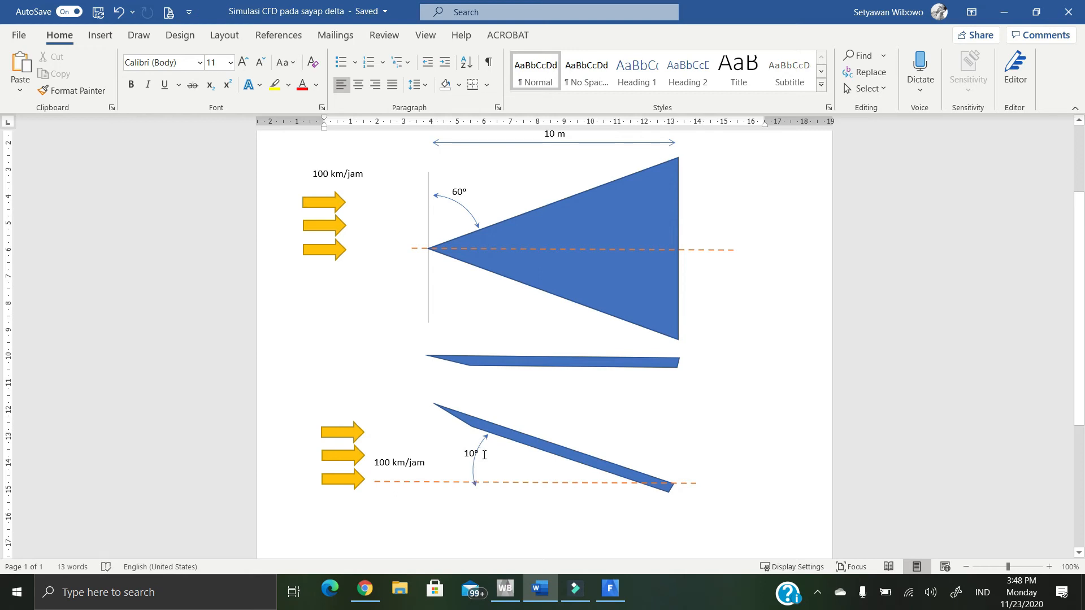
left_click(611, 598)
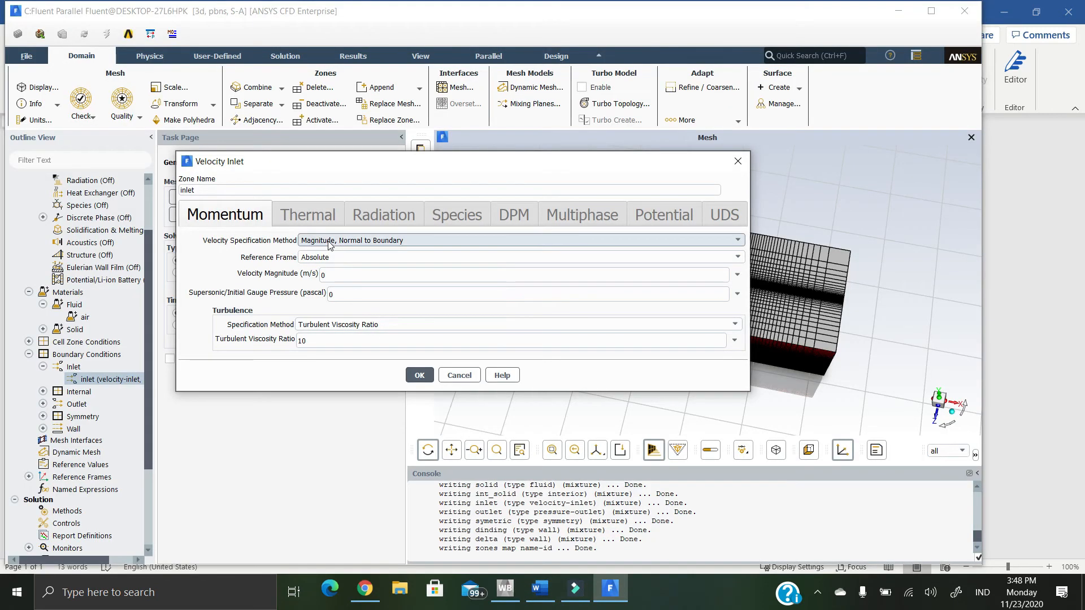
left_click(353, 241)
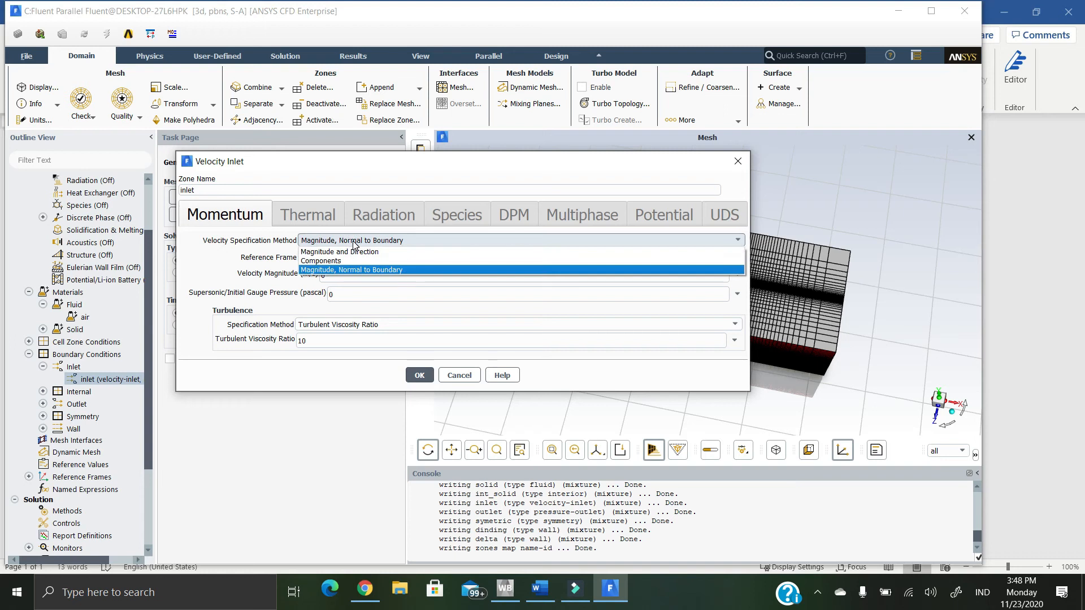
left_click(343, 262)
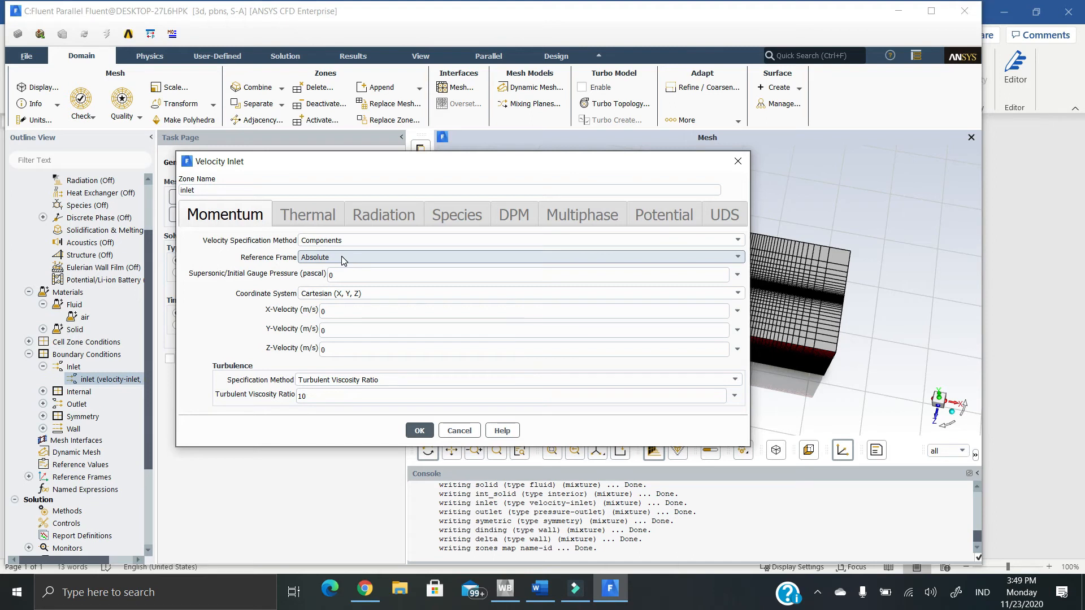
mouse_move(521, 574)
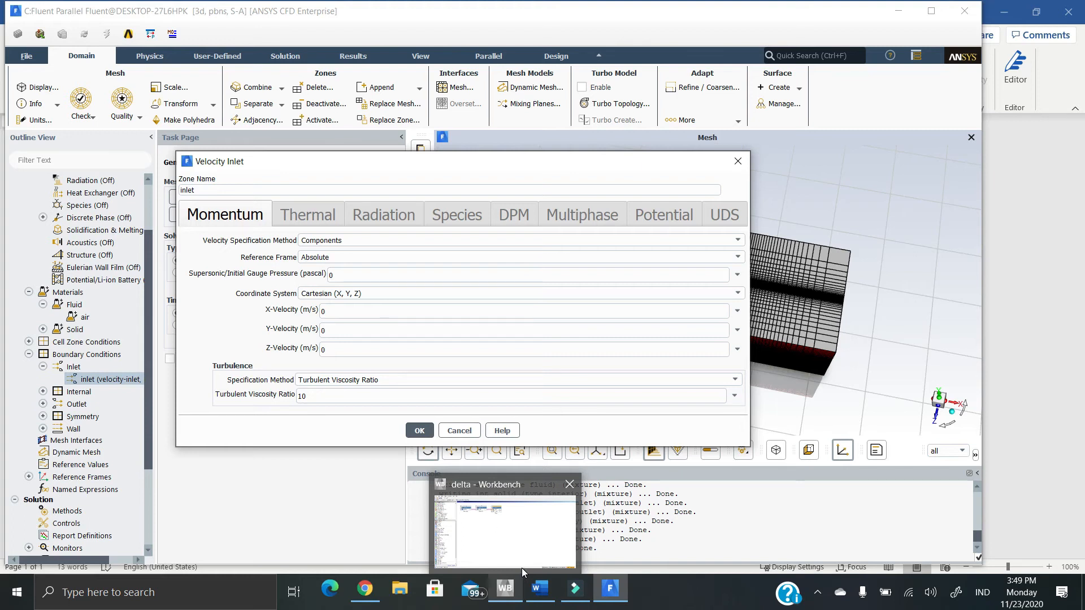
left_click(400, 590)
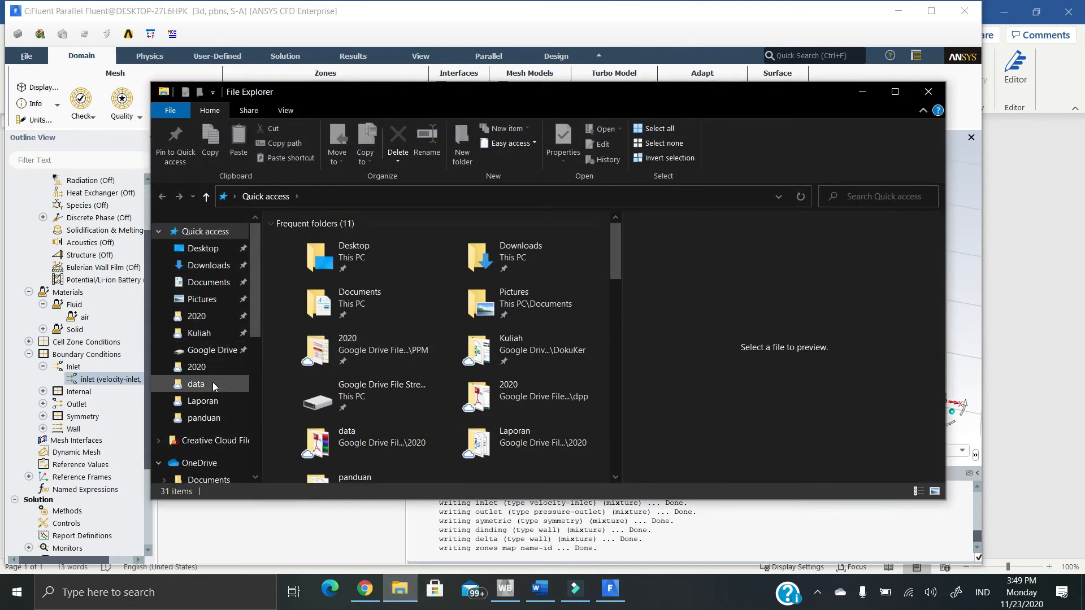
mouse_move(256, 322)
left_mouse_down()
mouse_move(255, 369)
mouse_move(258, 324)
left_mouse_up()
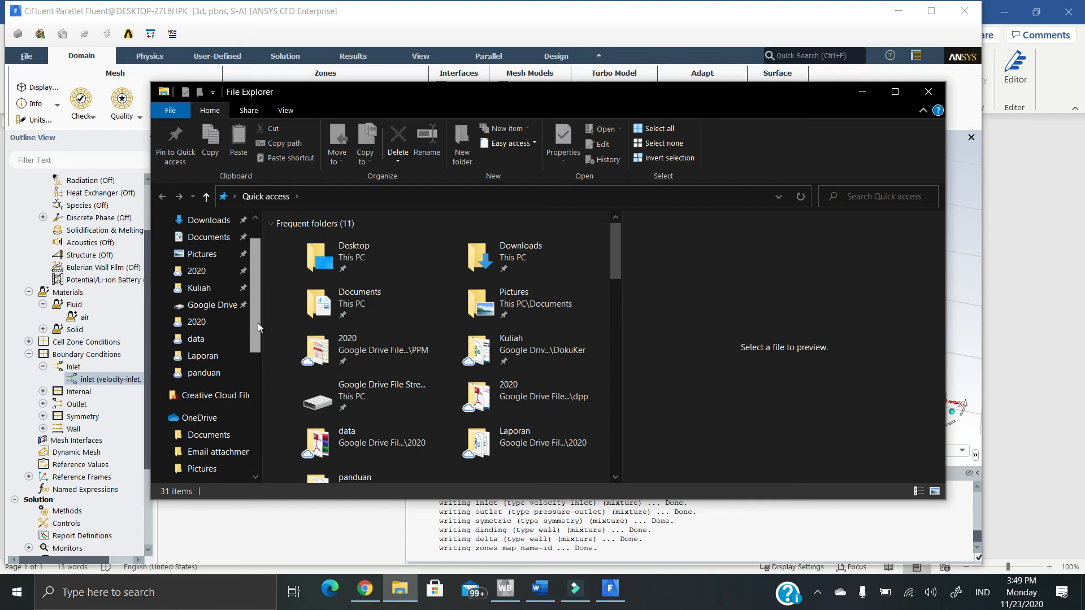
left_click(861, 92)
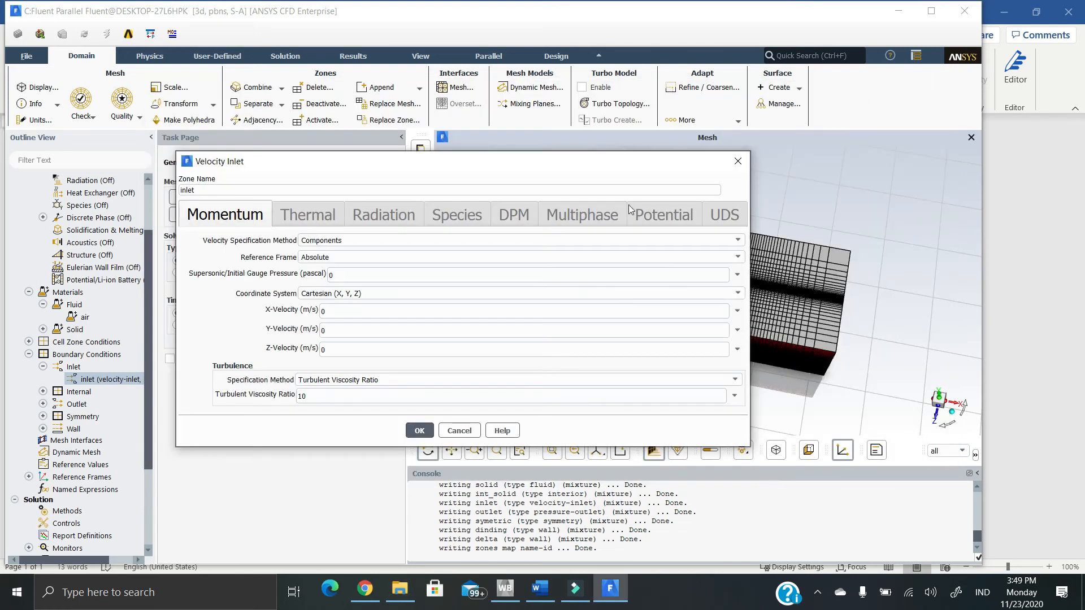
left_click(16, 602)
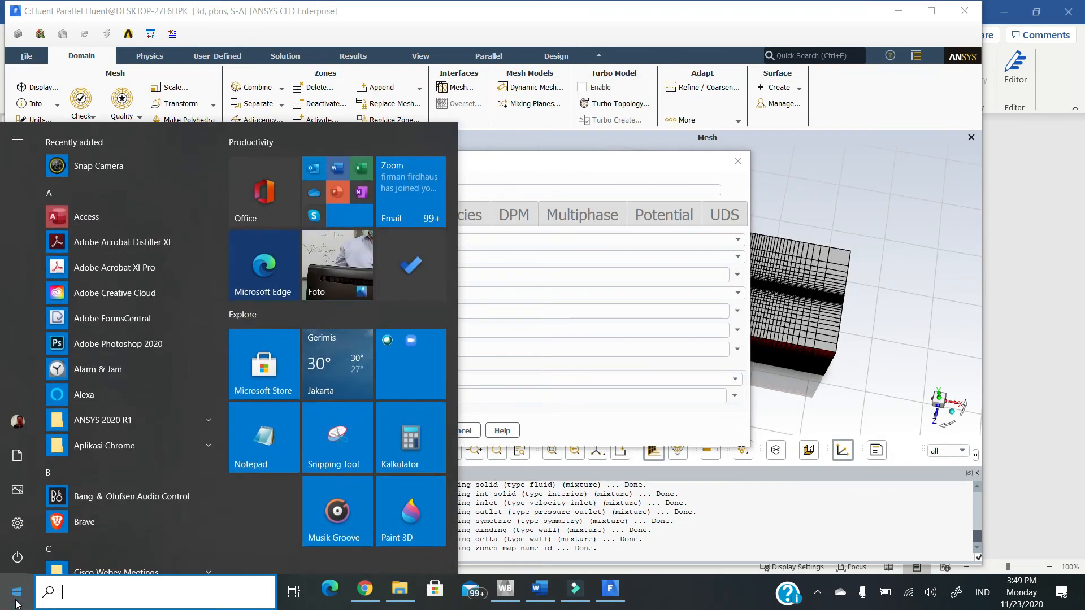
left_click(616, 22)
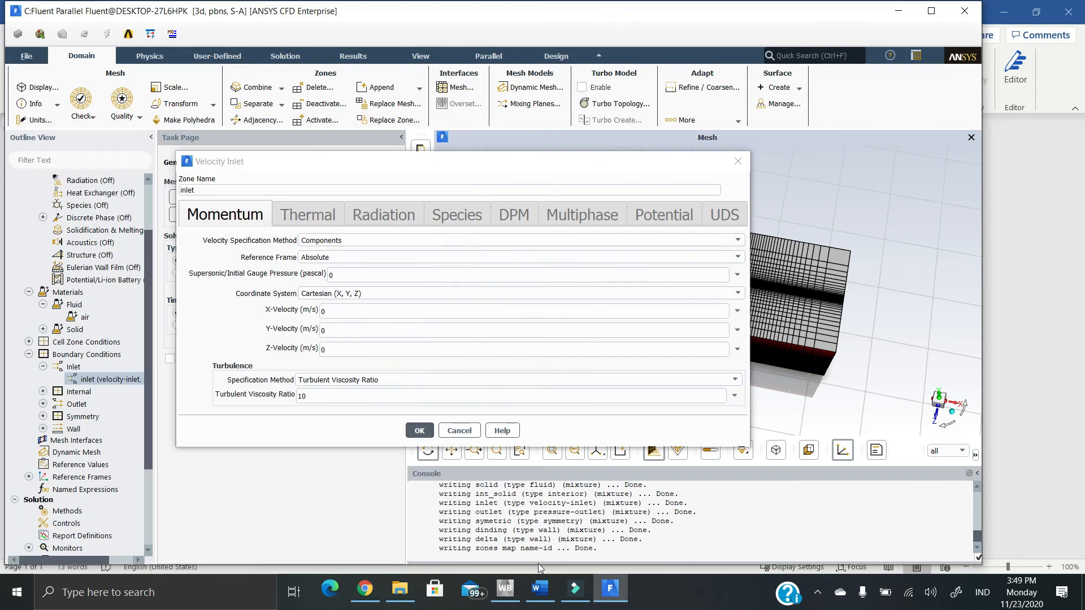
mouse_move(573, 600)
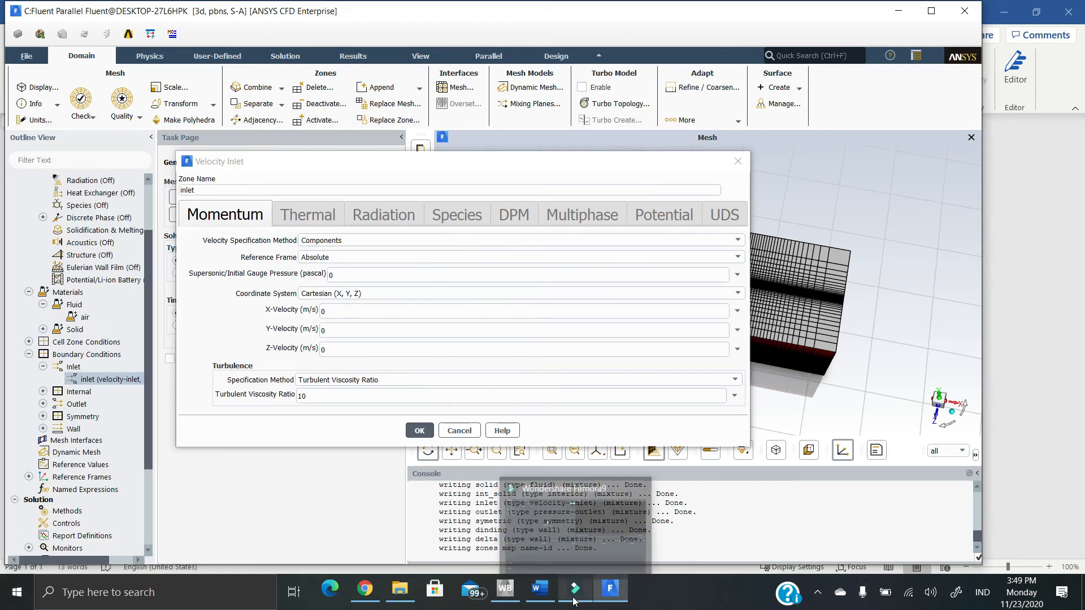
left_click(818, 592)
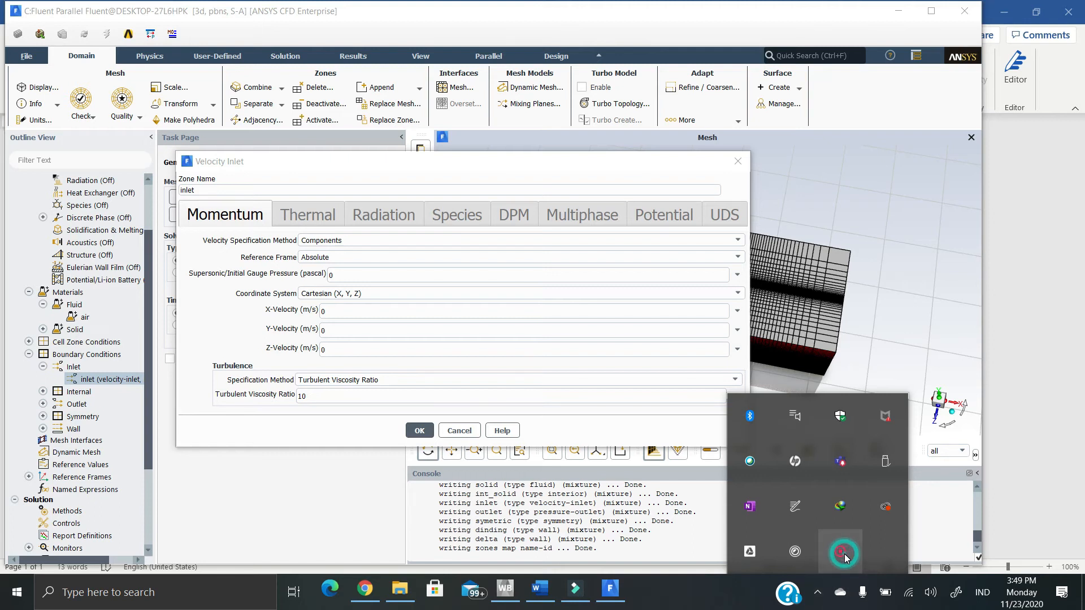
right_click(845, 557)
left_click(862, 560)
left_click(933, 576)
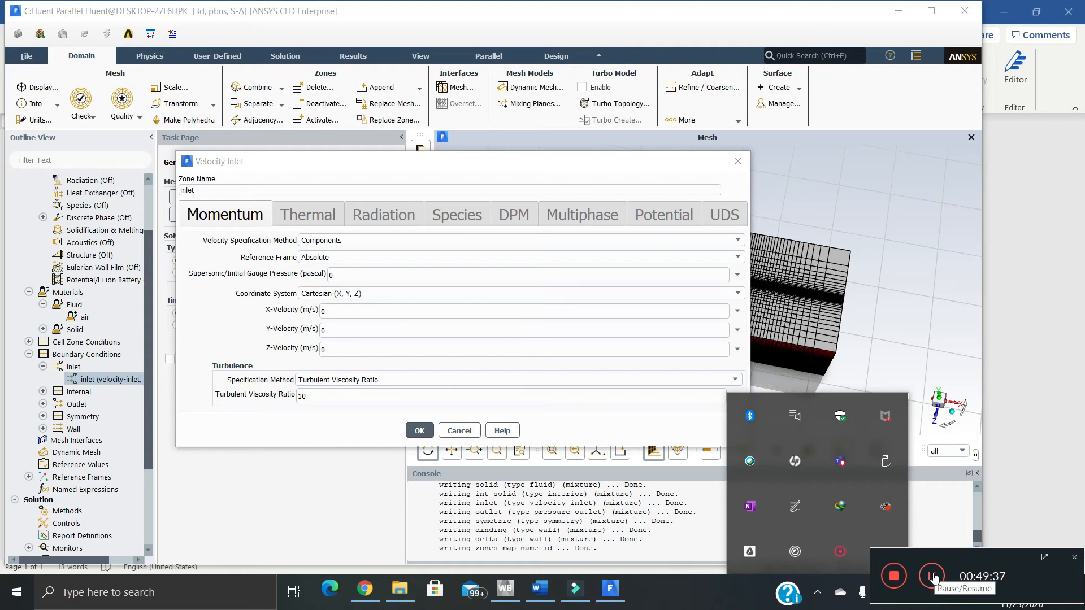
- Try Magnitude and Direction as the inlet's velocity specification method, closing the boundary settings without applying them
left_click(339, 240)
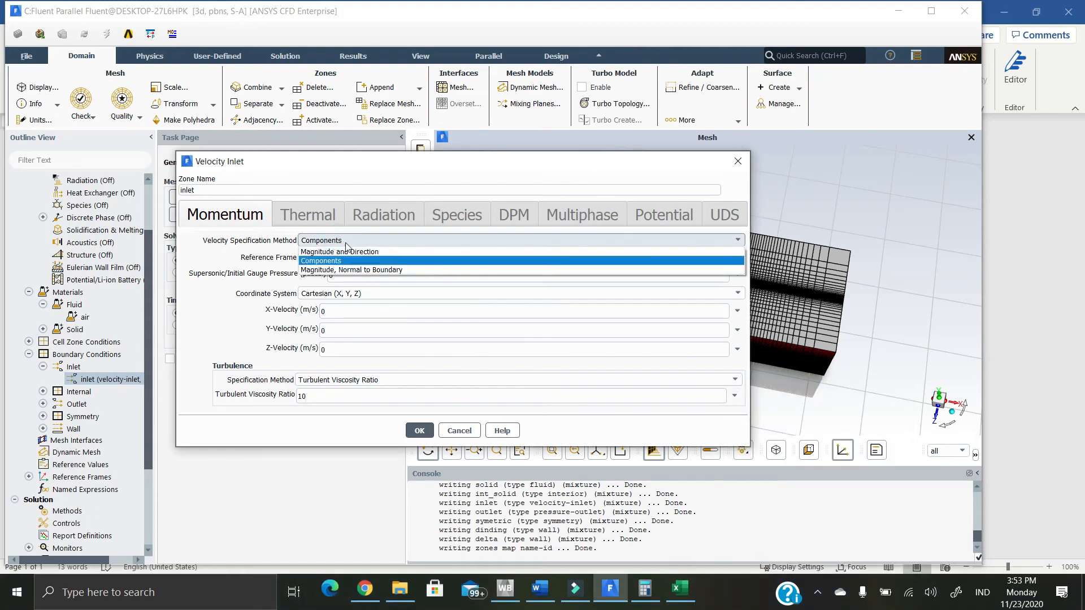
left_click(357, 252)
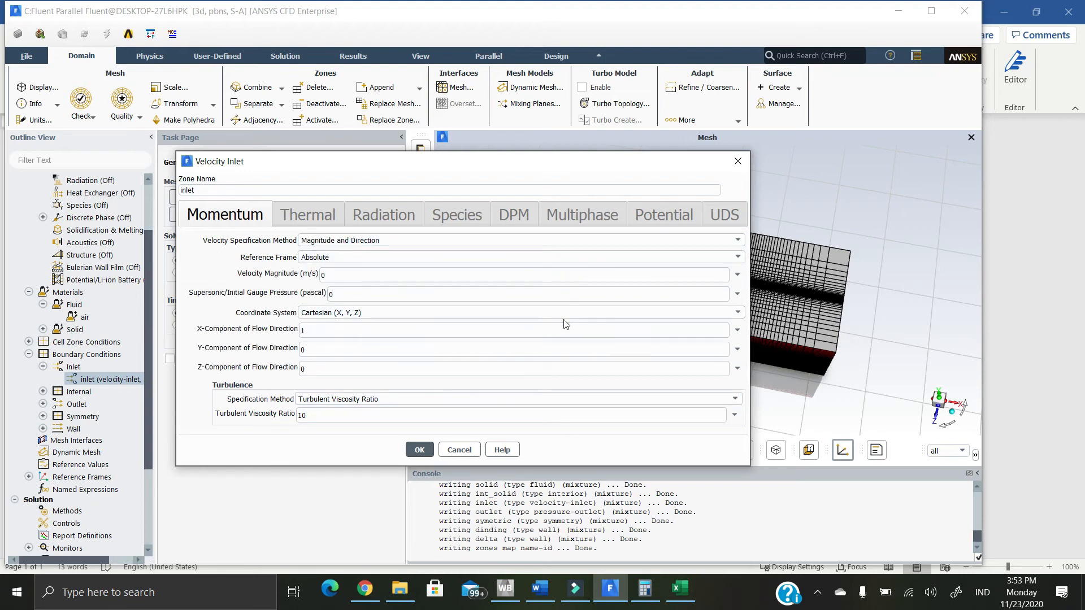
left_click(736, 162)
- Display only the delta, dinding and inlet mesh surfaces, hiding outlet and symetric
left_click_drag(698, 374, 793, 303)
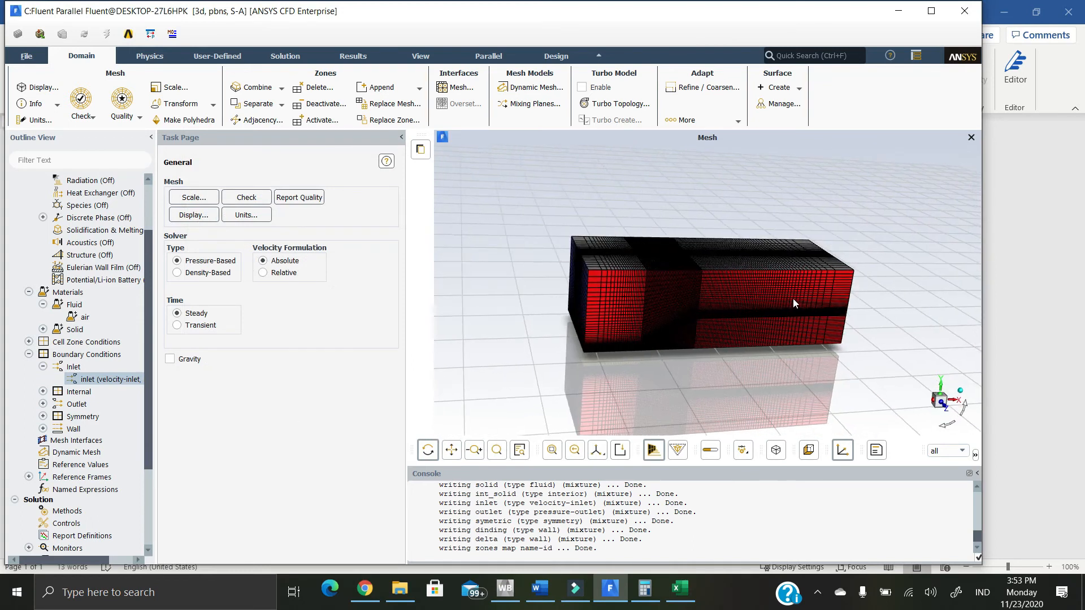
left_click(199, 214)
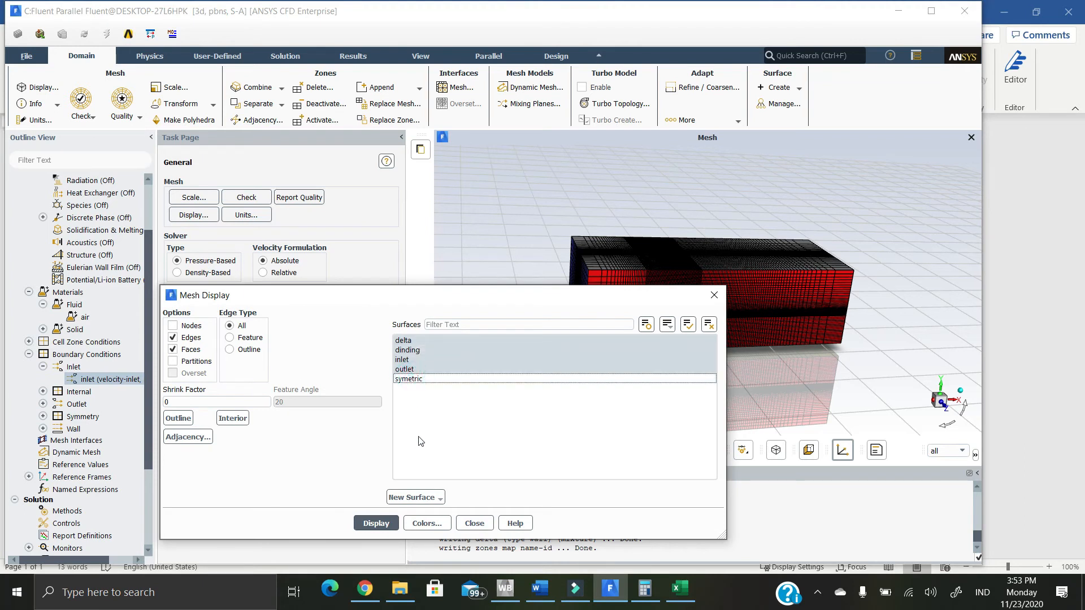
left_click(405, 369)
left_click(384, 523)
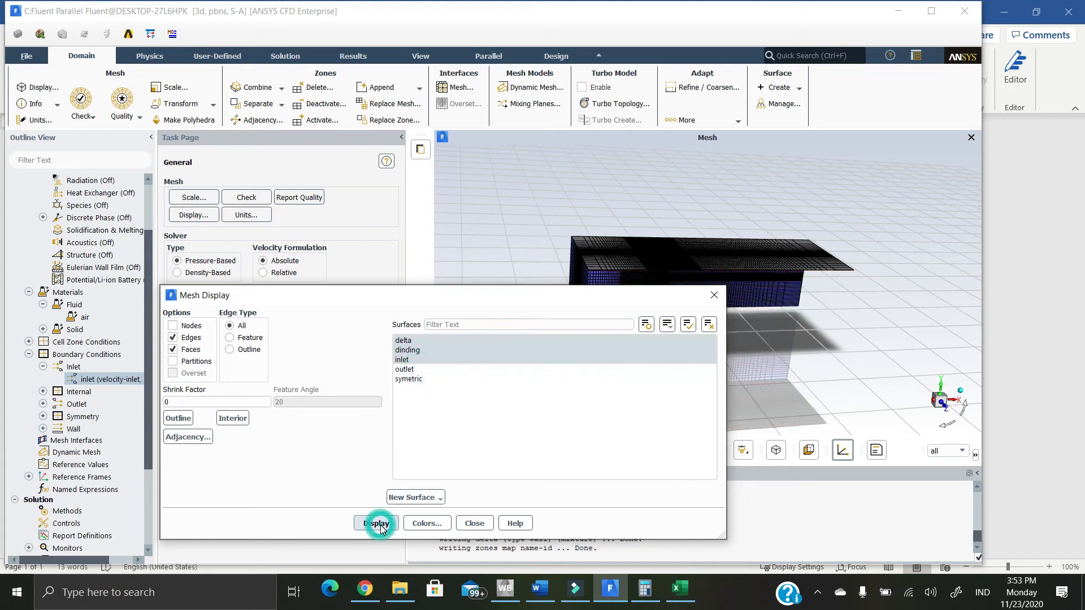
left_click_drag(808, 313, 782, 272)
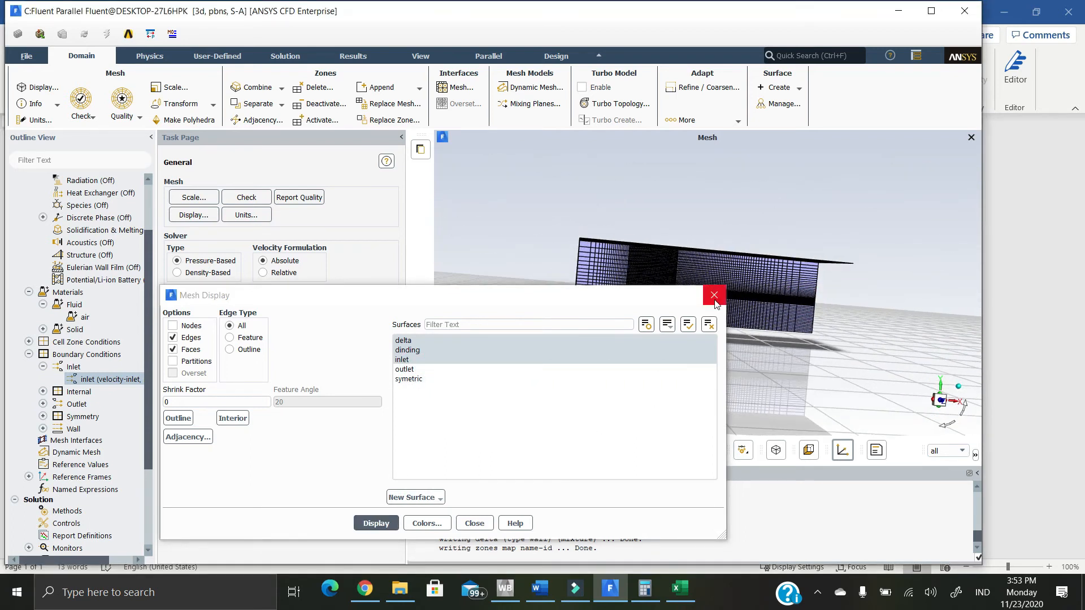
left_click(714, 295)
- Examine the displayed inlet, wall and delta wing surfaces from several angles relative to the coordinate axes
left_click_drag(714, 334, 737, 362)
left_click_drag(857, 398, 563, 266)
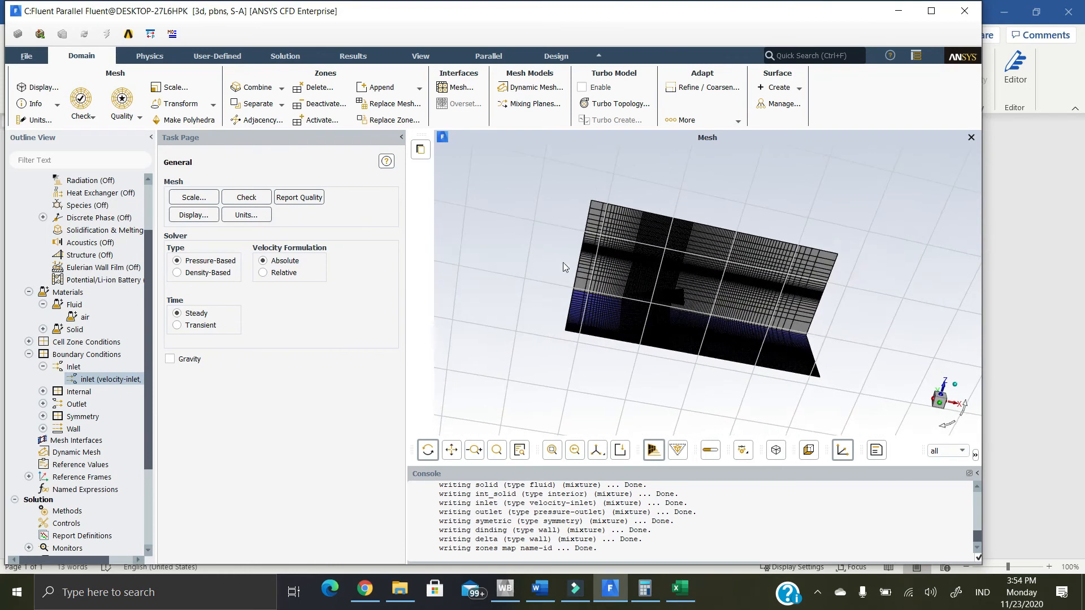
left_click(198, 214)
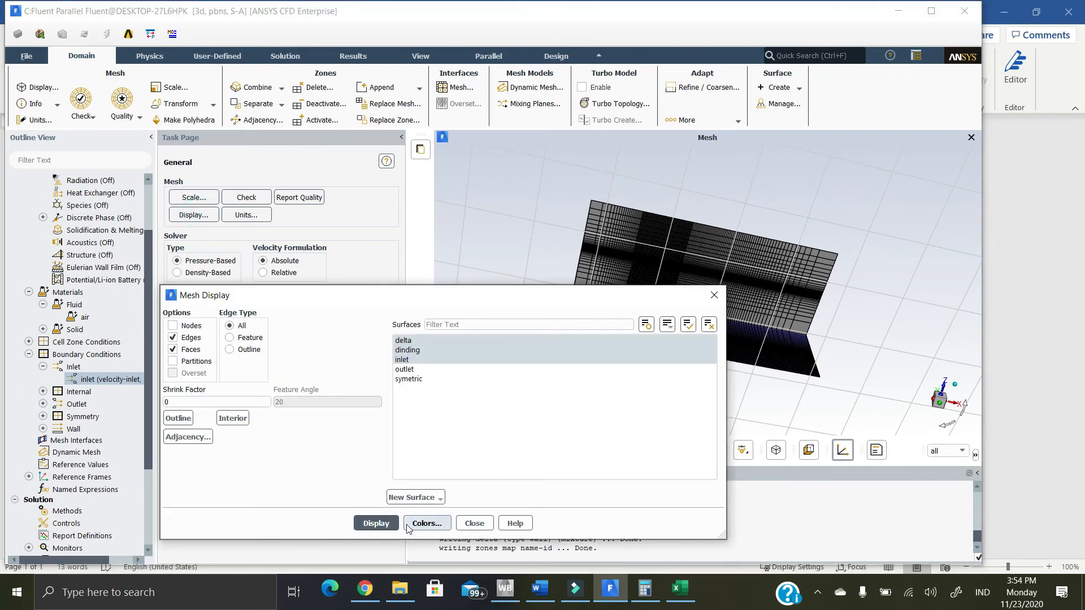
left_click(475, 524)
left_click_drag(695, 330, 567, 220)
left_click_drag(720, 353, 745, 381)
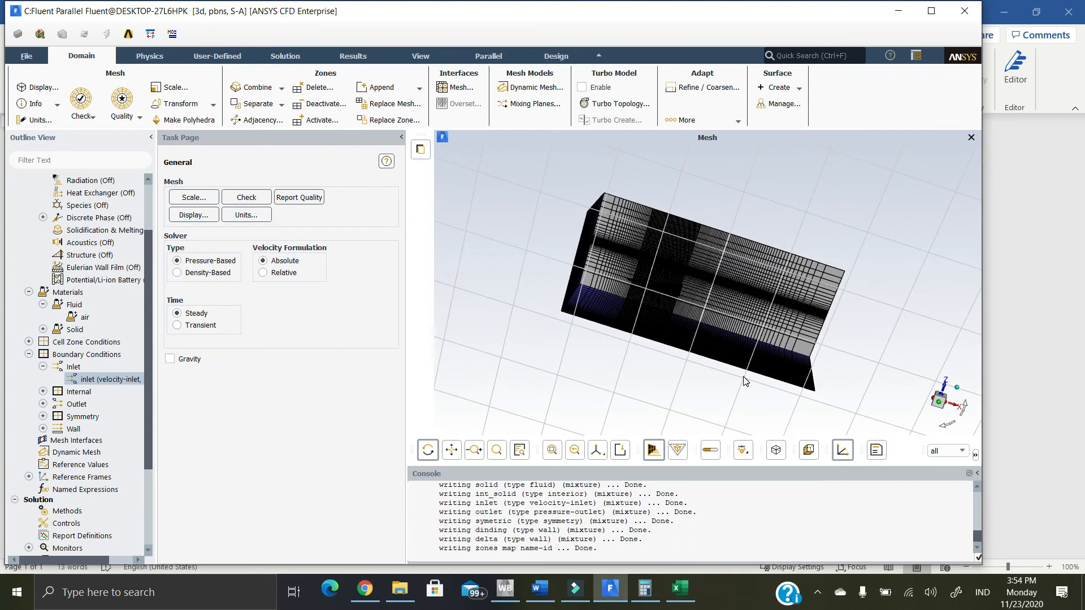
left_click_drag(920, 426, 903, 409)
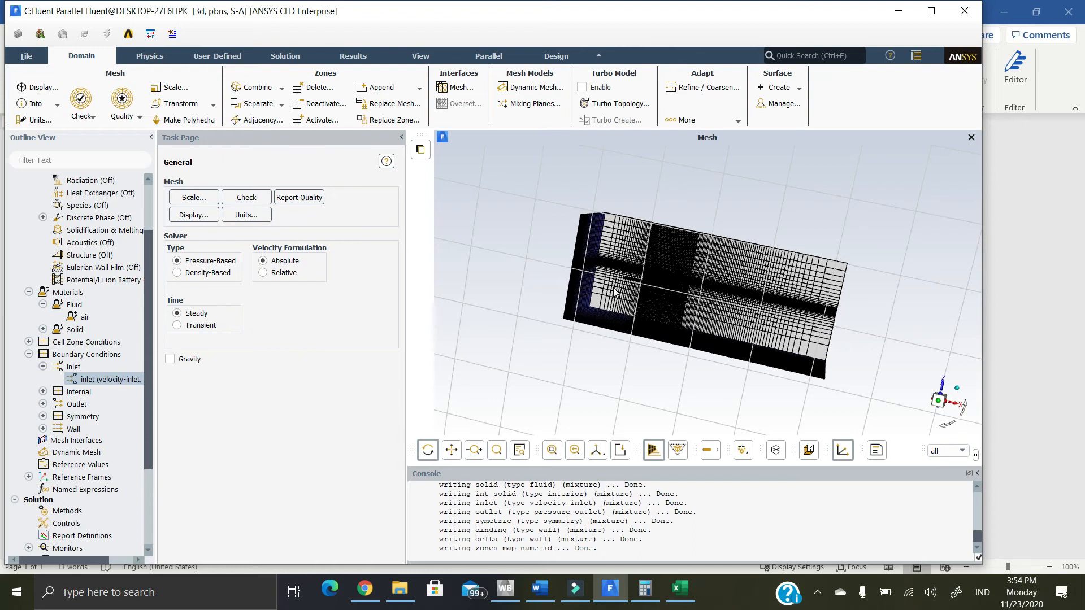
- Set the velocity specification method of the inlet boundary to Magnitude and Direction
left_click(111, 379)
left_click(111, 379)
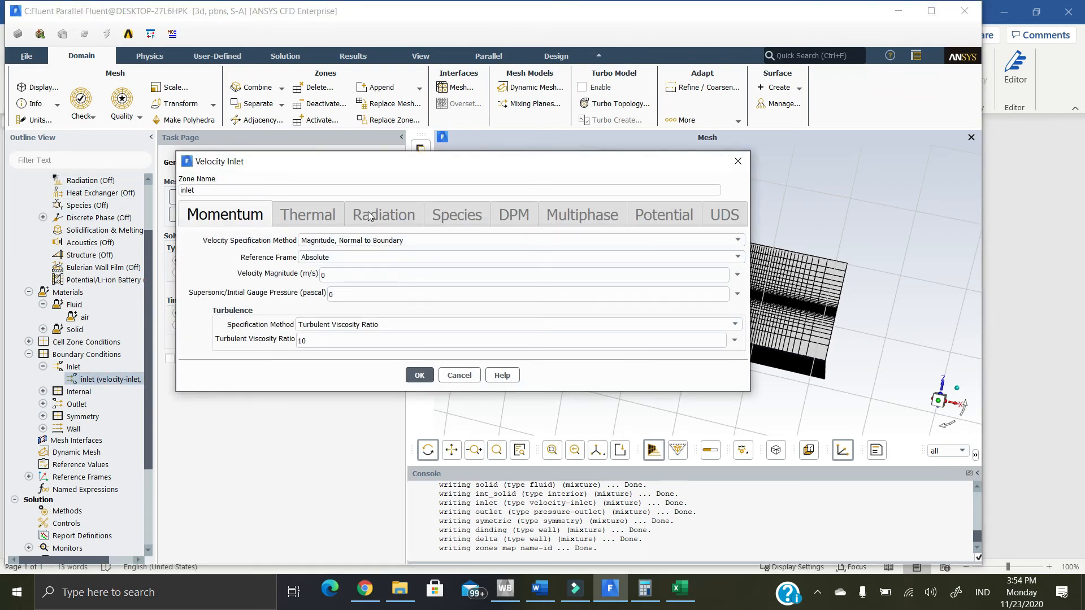
left_click(336, 242)
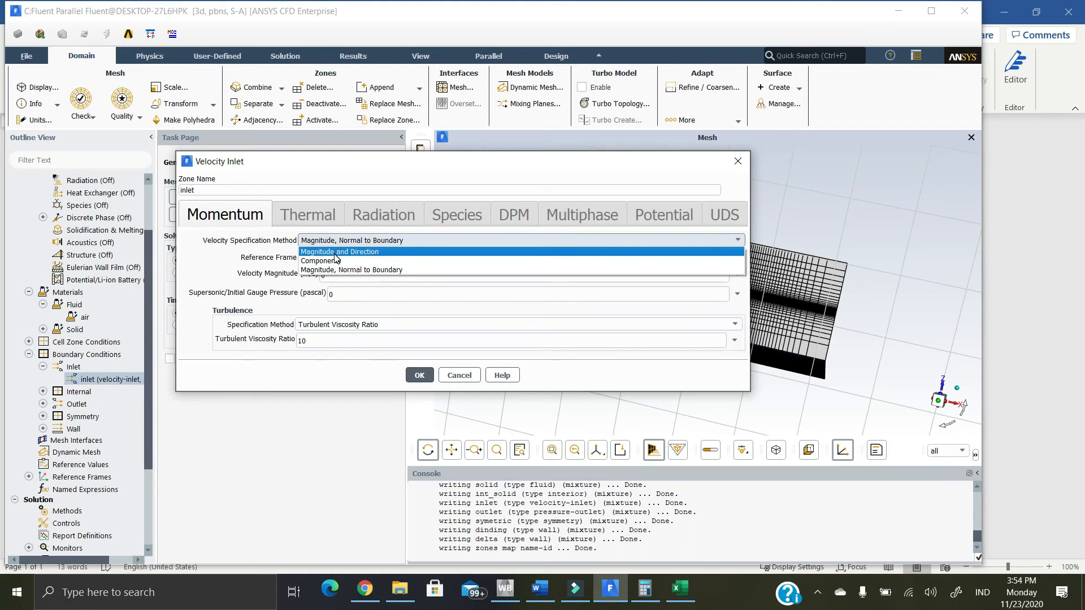
left_click(346, 252)
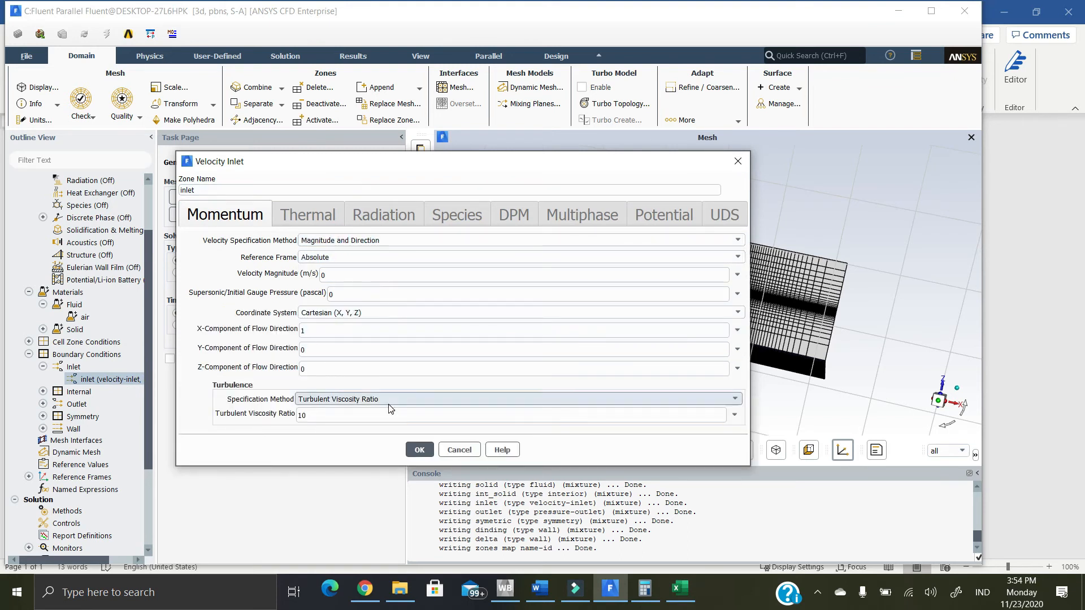
- Consult the airflow sketch in Word, and set the inlet's velocity magnitude to 27 m/s in Fluent
left_click(540, 590)
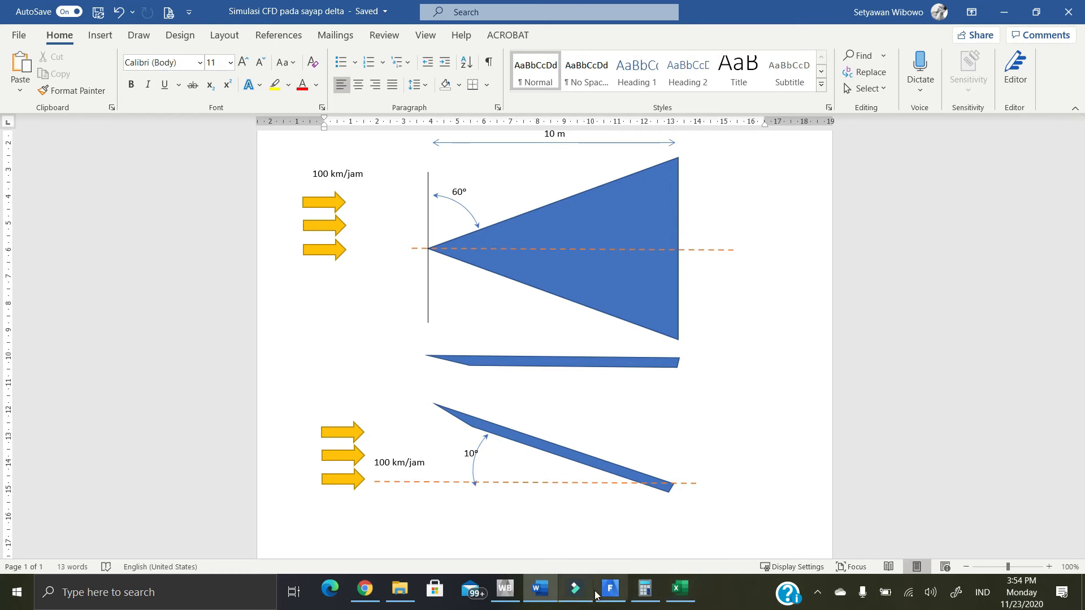
mouse_move(618, 593)
left_click(621, 544)
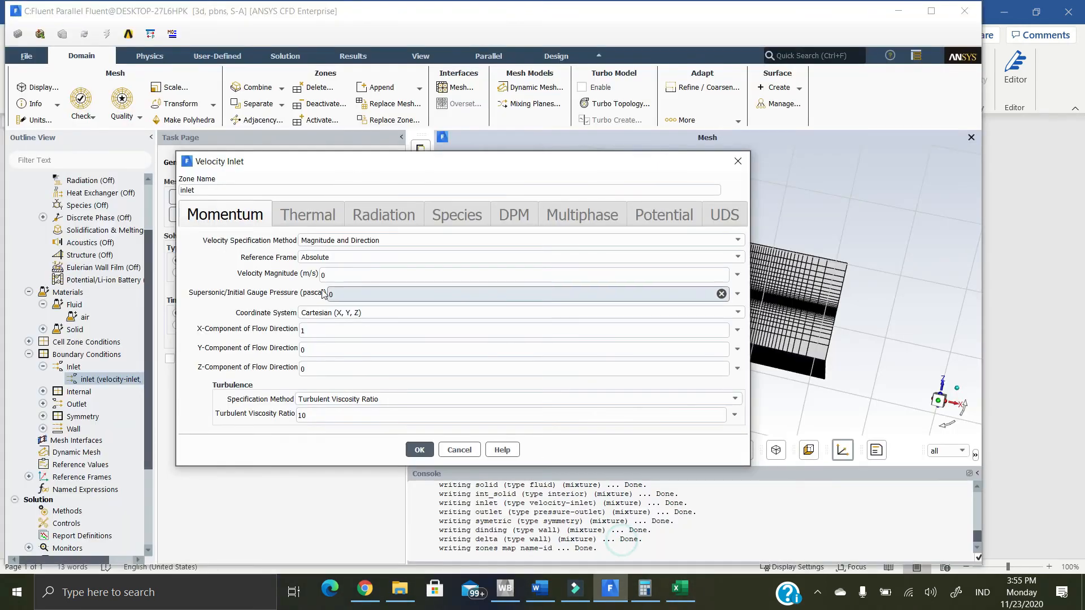
key("BackSpace")
type("27")
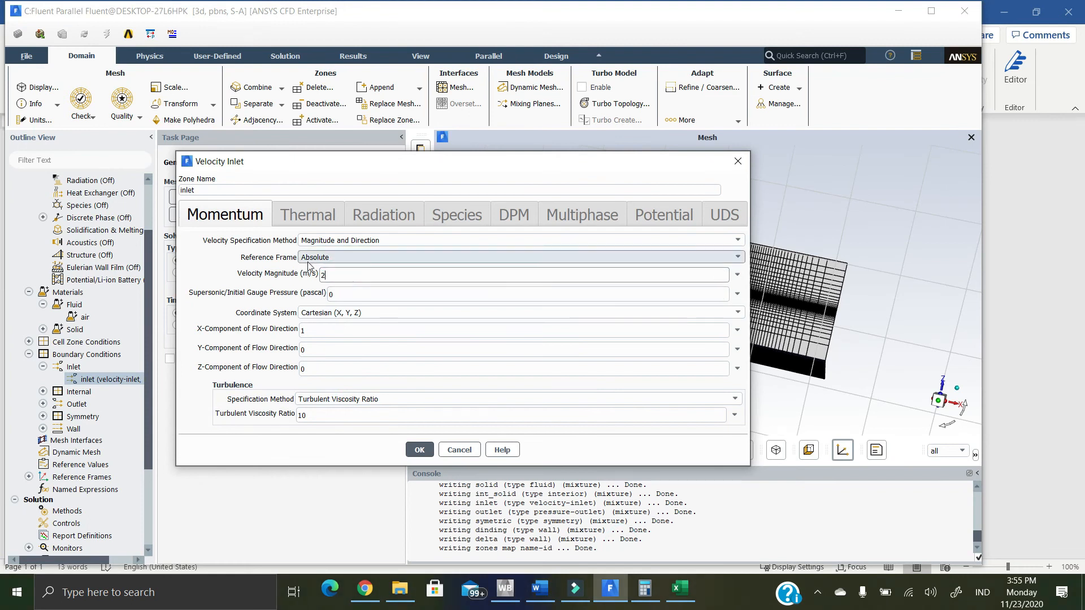
left_click(366, 295)
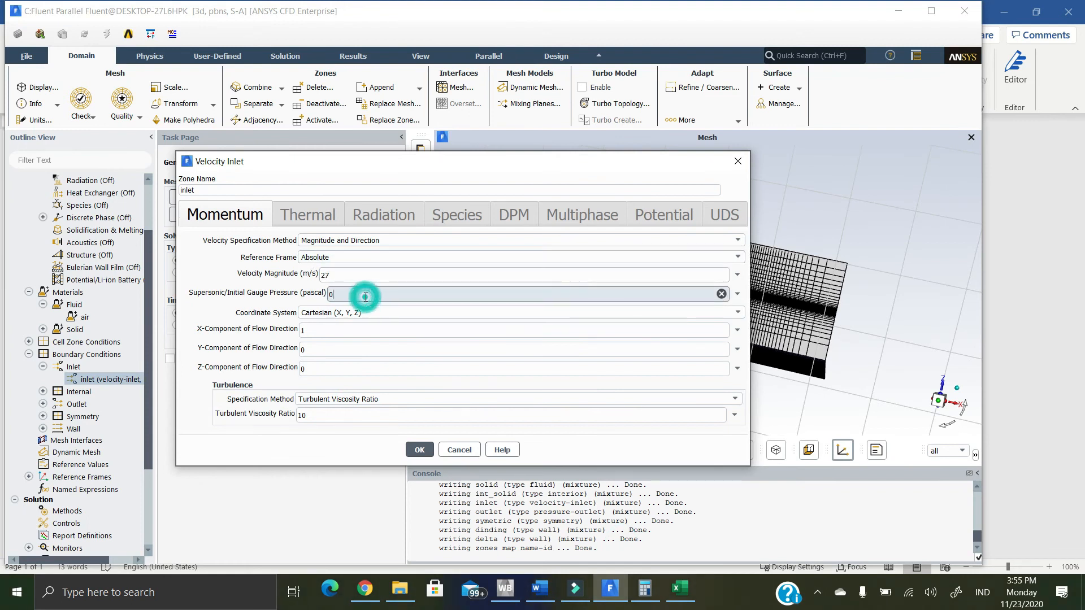
- Set the Z-component of the inlet's flow direction to 1
left_click(318, 334)
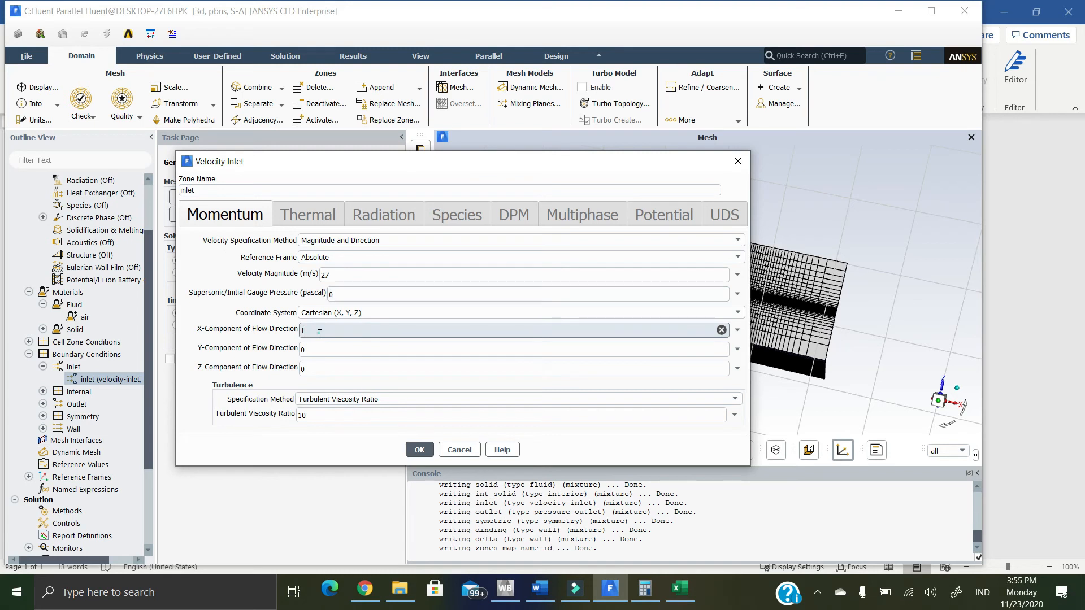
left_click(315, 370)
key("BackSpace")
type("1")
left_click(334, 349)
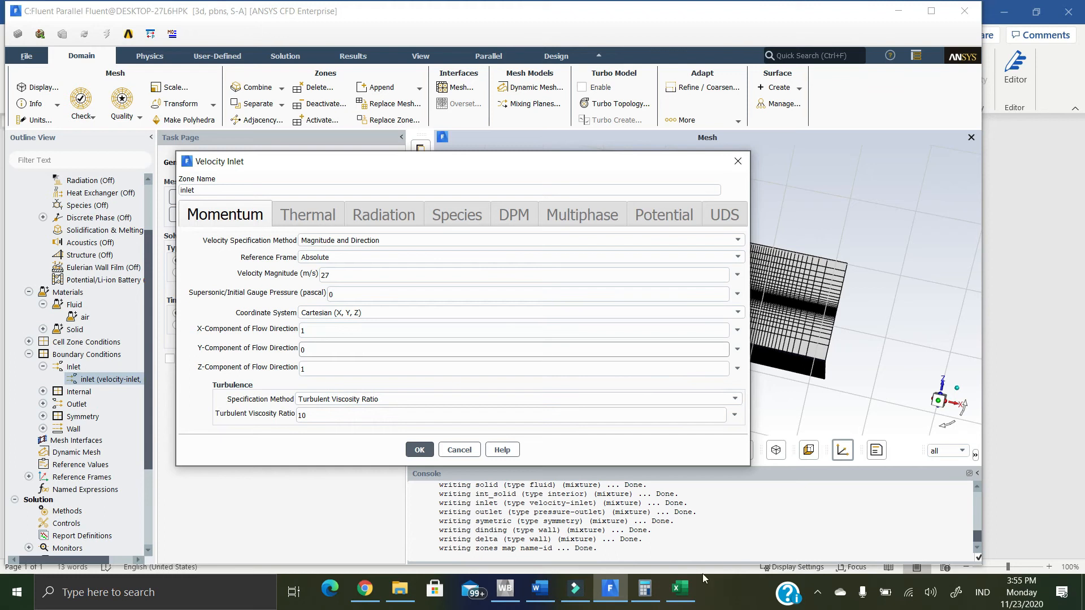
- Calculate the tangent of 10 degrees in the scientific calculator
left_click(639, 599)
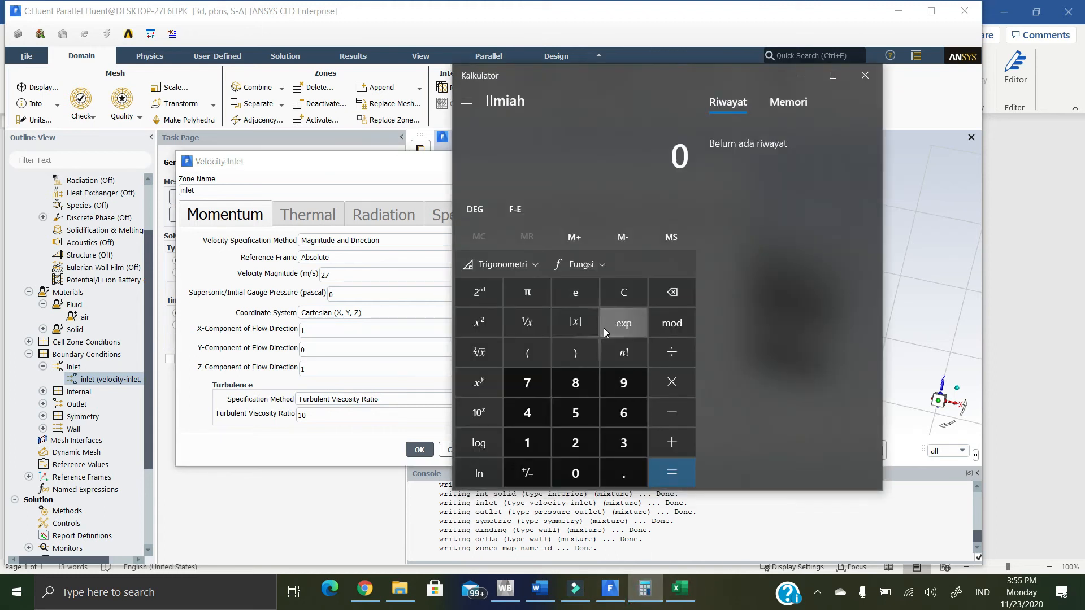
left_click(532, 444)
left_click(575, 473)
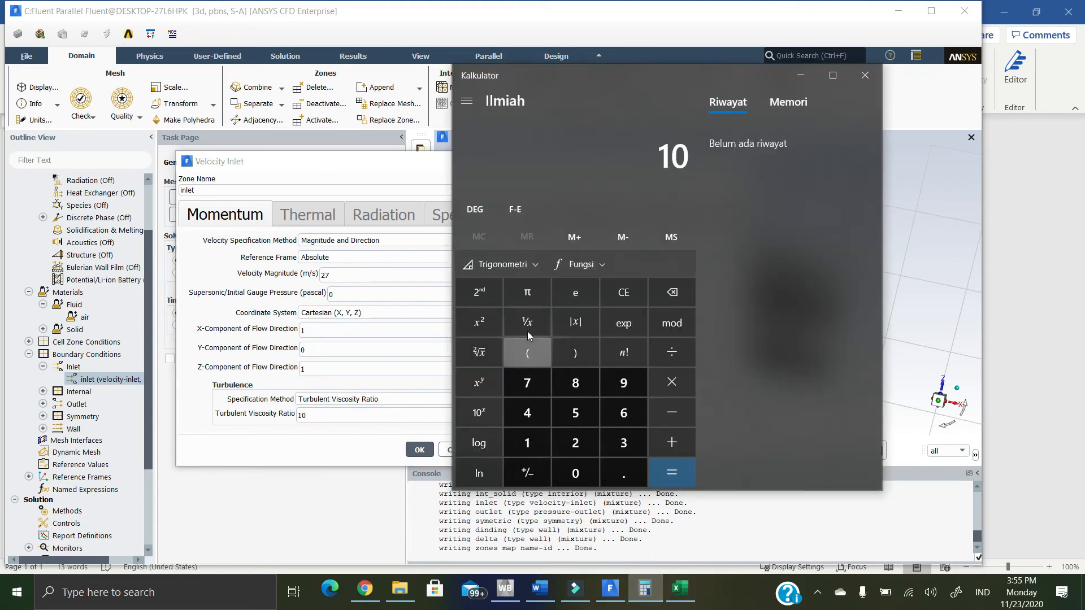
left_click(503, 266)
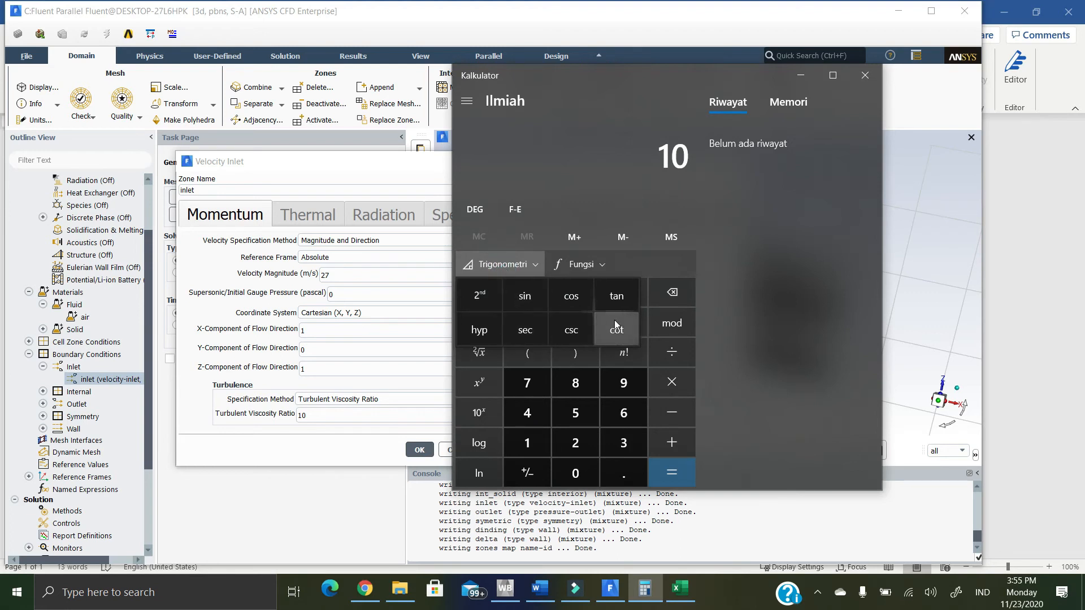
left_click(621, 302)
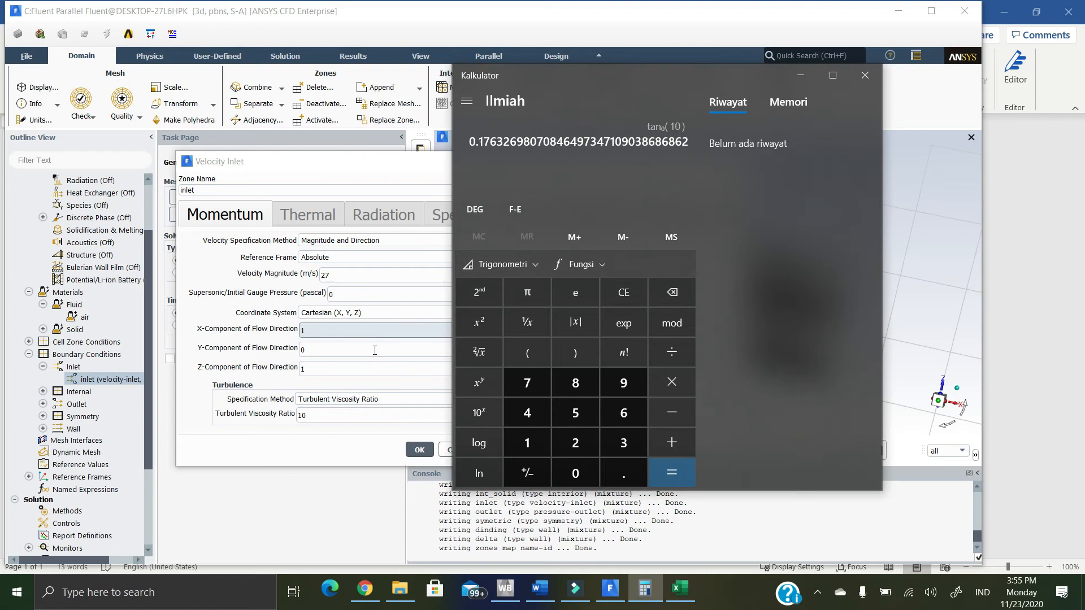
- Set the Z-component of the inlet's flow direction to 0.18 and apply the boundary settings
left_click(327, 371)
left_click_drag(314, 367, 298, 367)
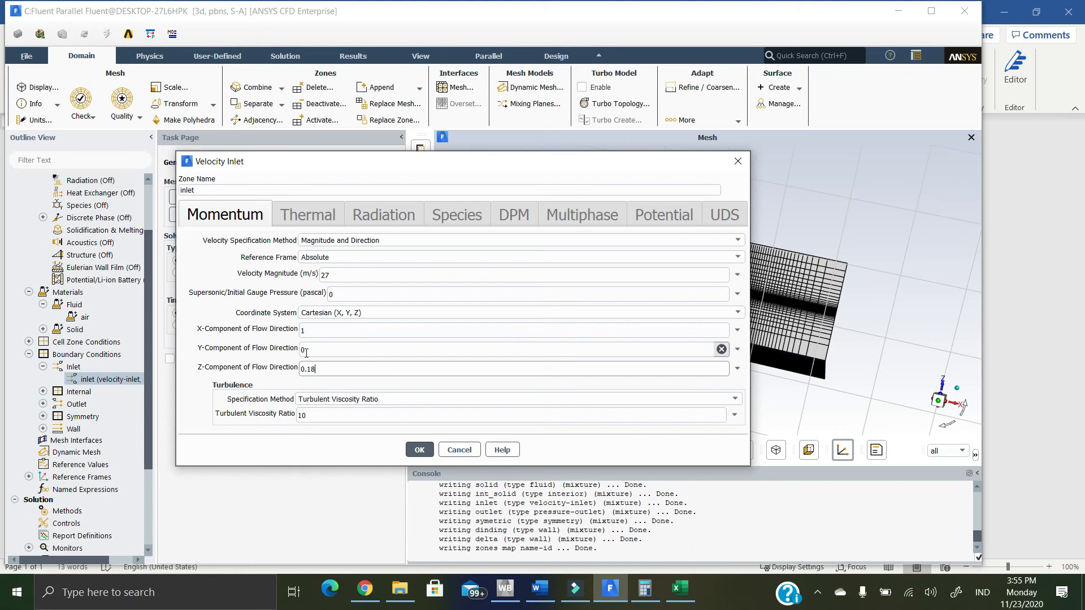
left_click(419, 451)
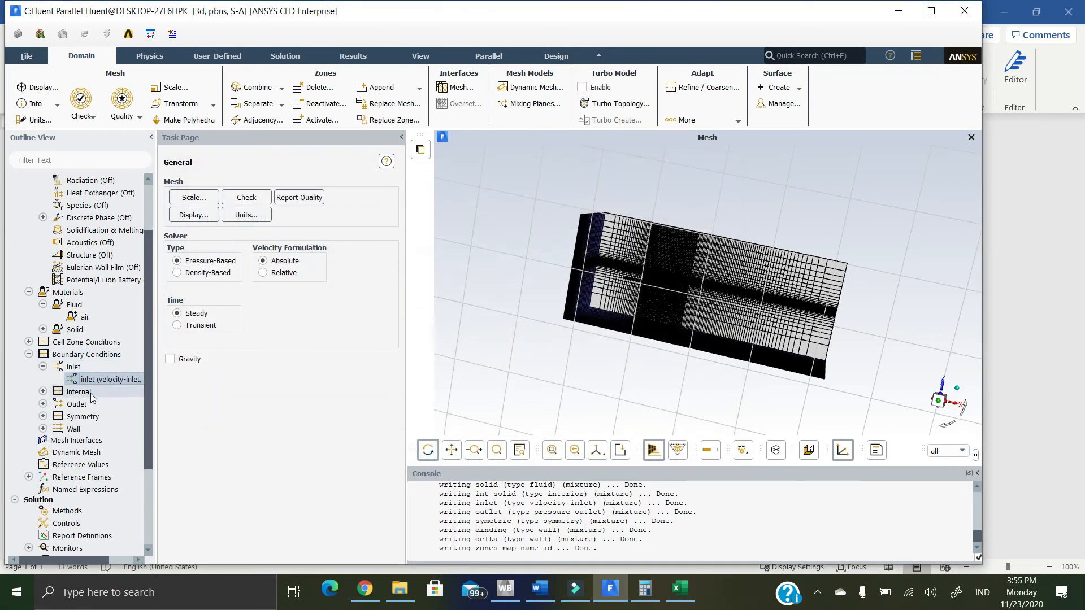
- Initialize the solution with Standard Initialization, computing the initial values from the inlet
left_click(43, 403)
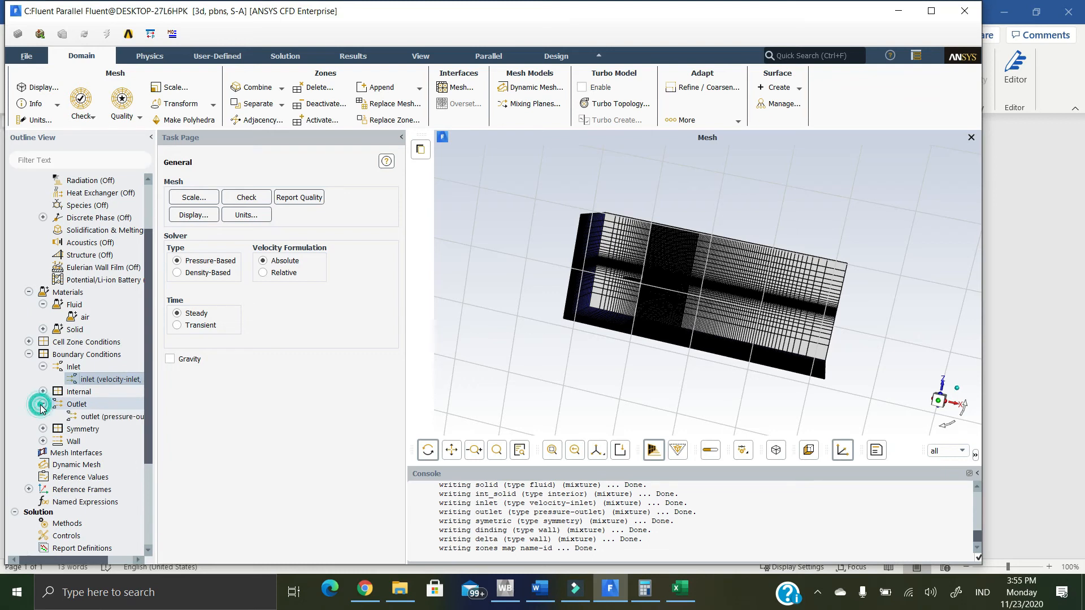
scroll(85, 435, "down", 2)
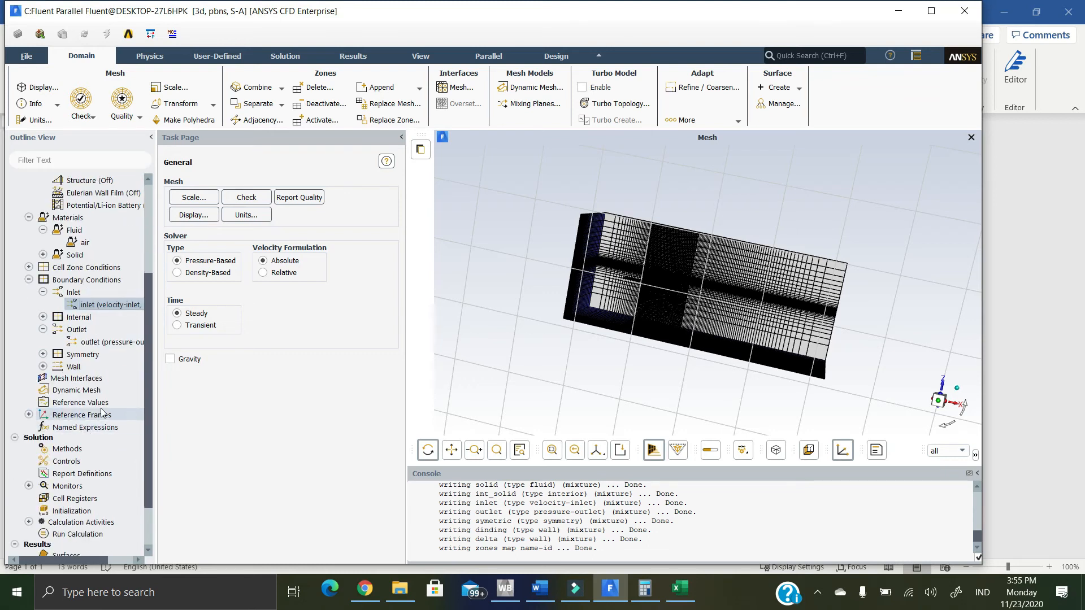
left_click_drag(149, 381, 148, 409)
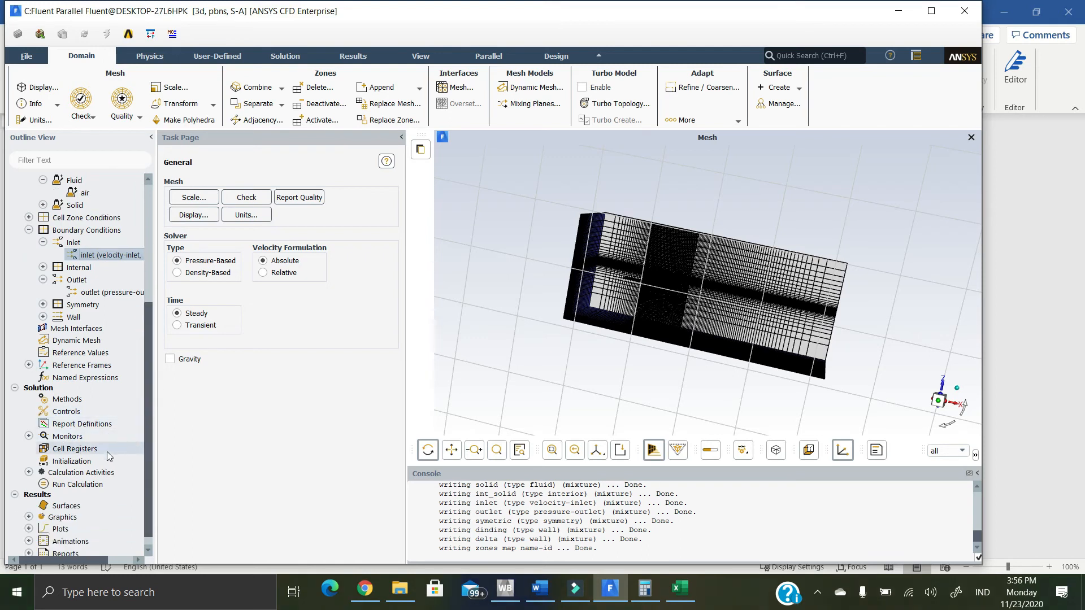
left_click(74, 462)
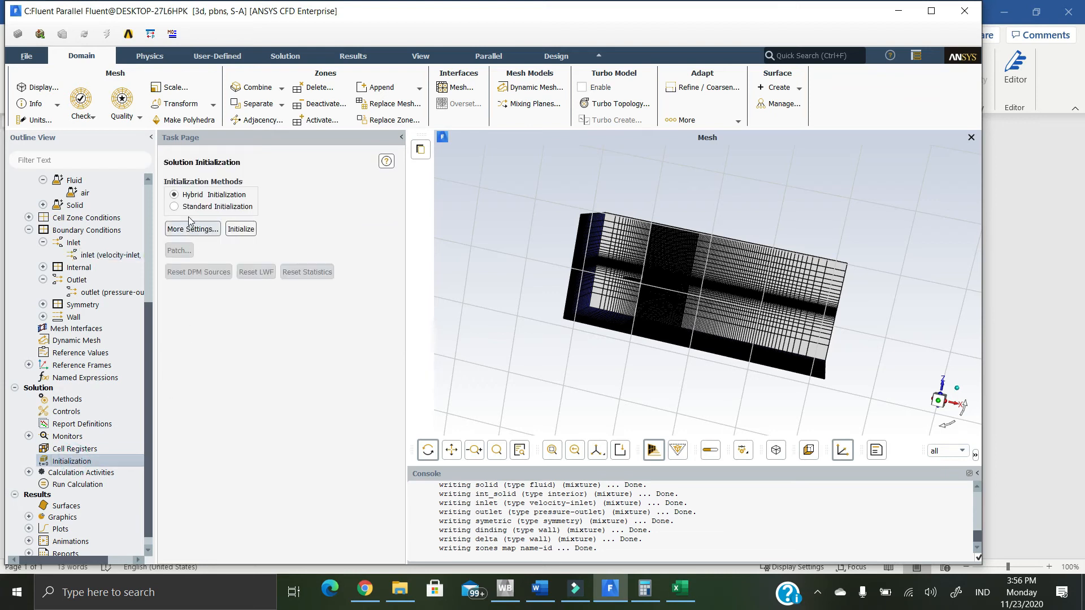
left_click(191, 207)
left_click(203, 232)
left_click(192, 254)
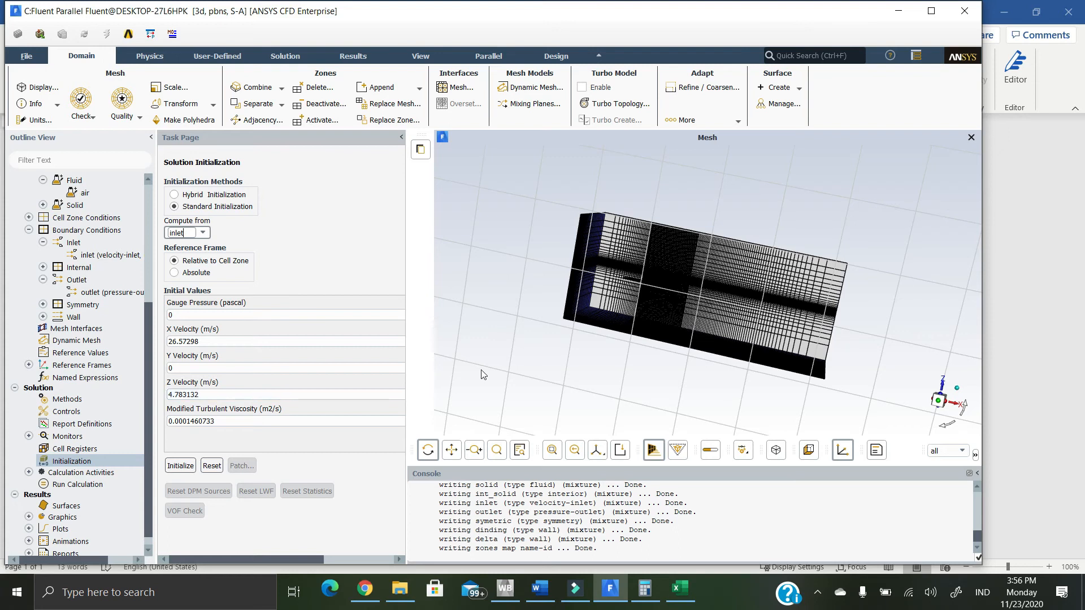
left_click_drag(659, 295, 658, 327)
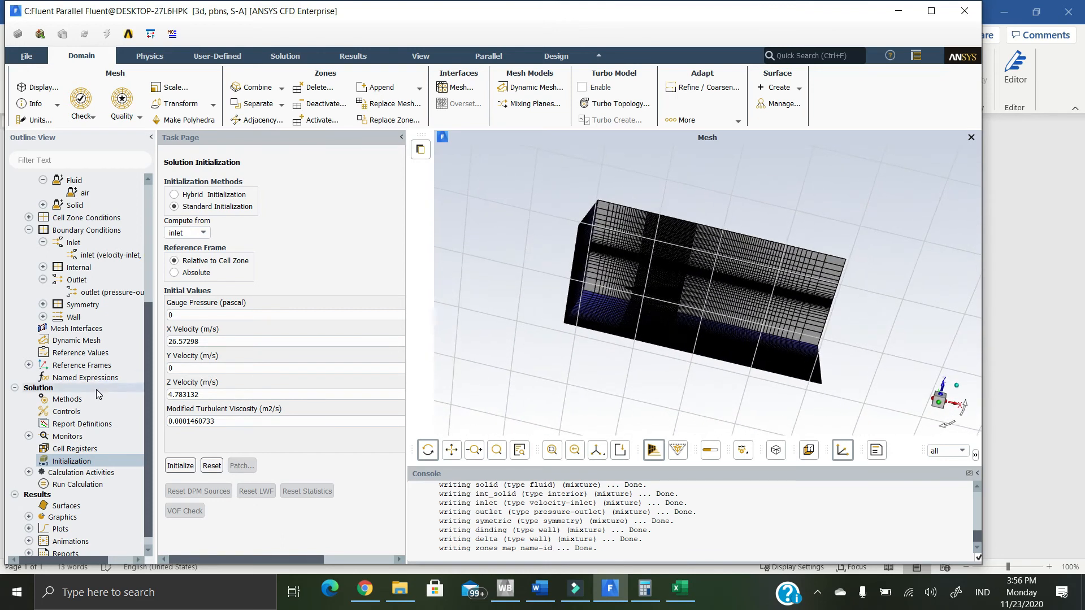
left_click(181, 466)
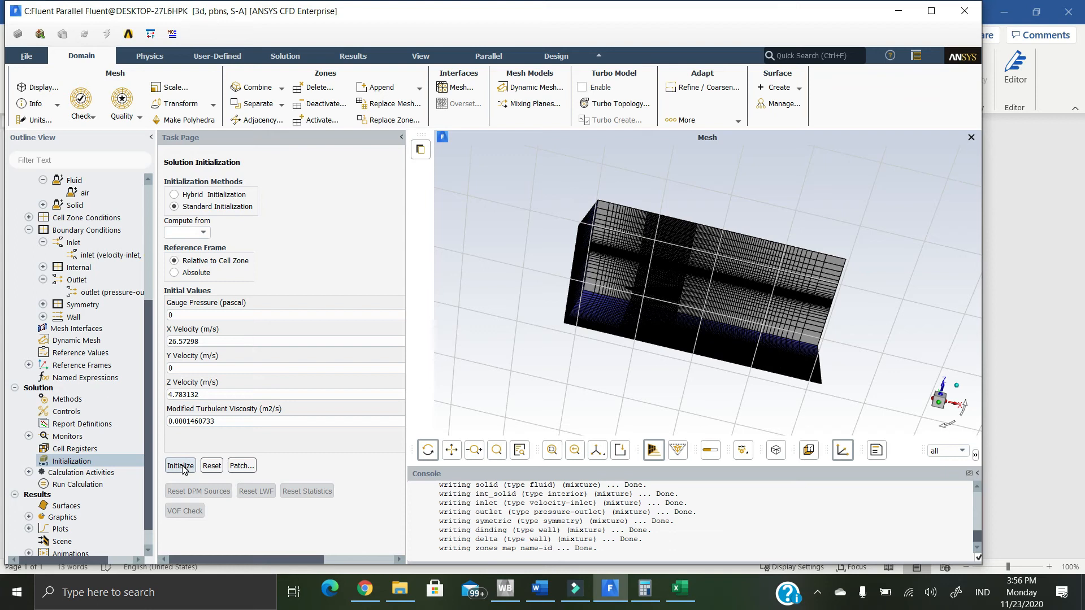
- Set the number of iterations to 100 and run the calculation
left_click(72, 487)
left_click(72, 486)
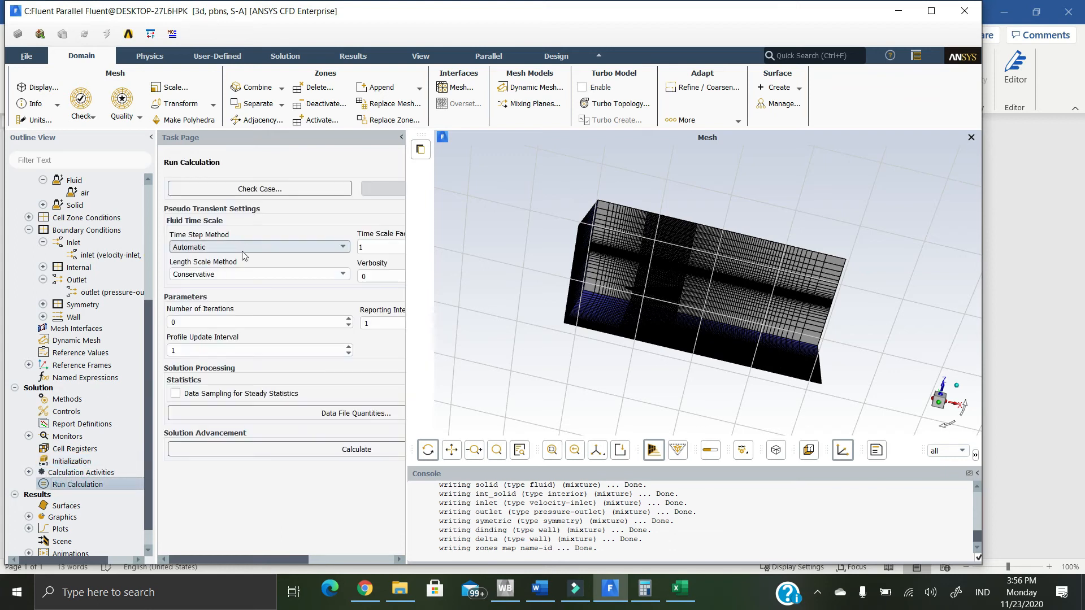
left_click(176, 321)
type("100")
left_click(210, 345)
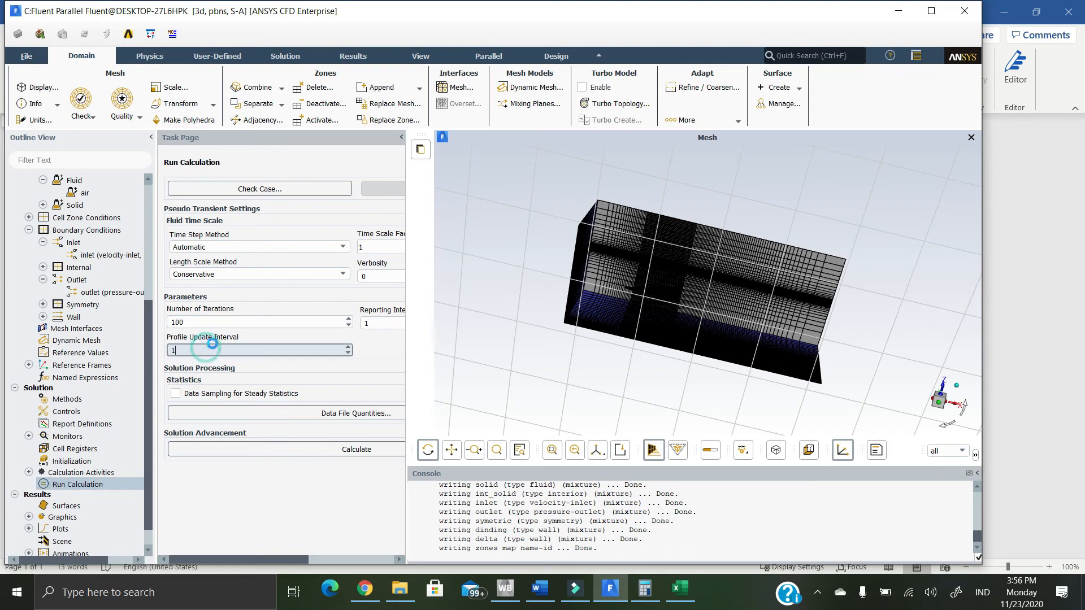
left_click(232, 322)
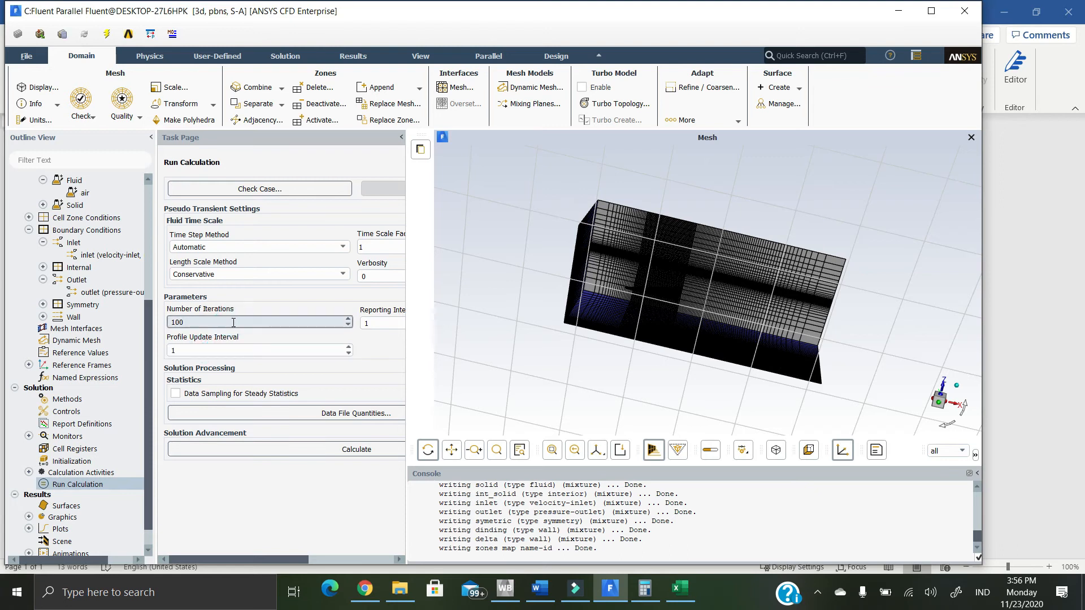
left_click(286, 449)
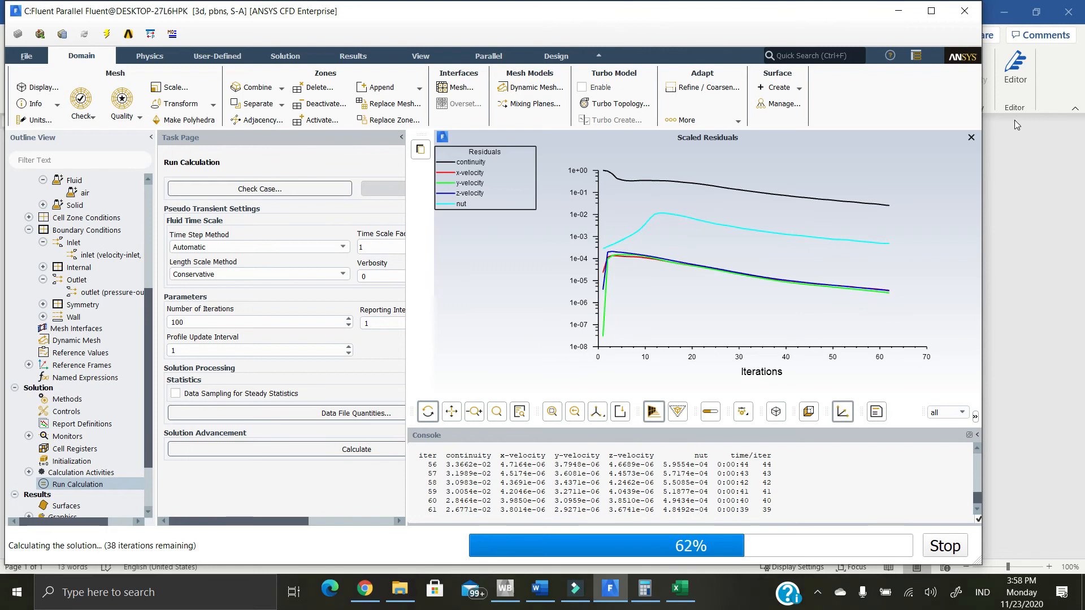
- Close the open Excel window while the calculation is running
right_click(682, 599)
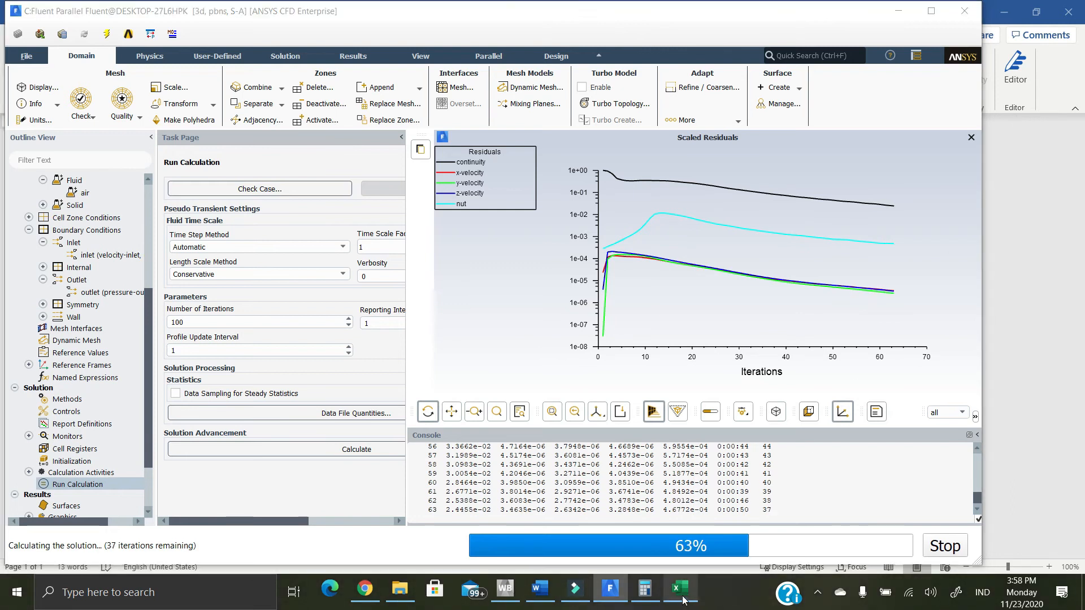
left_click(666, 559)
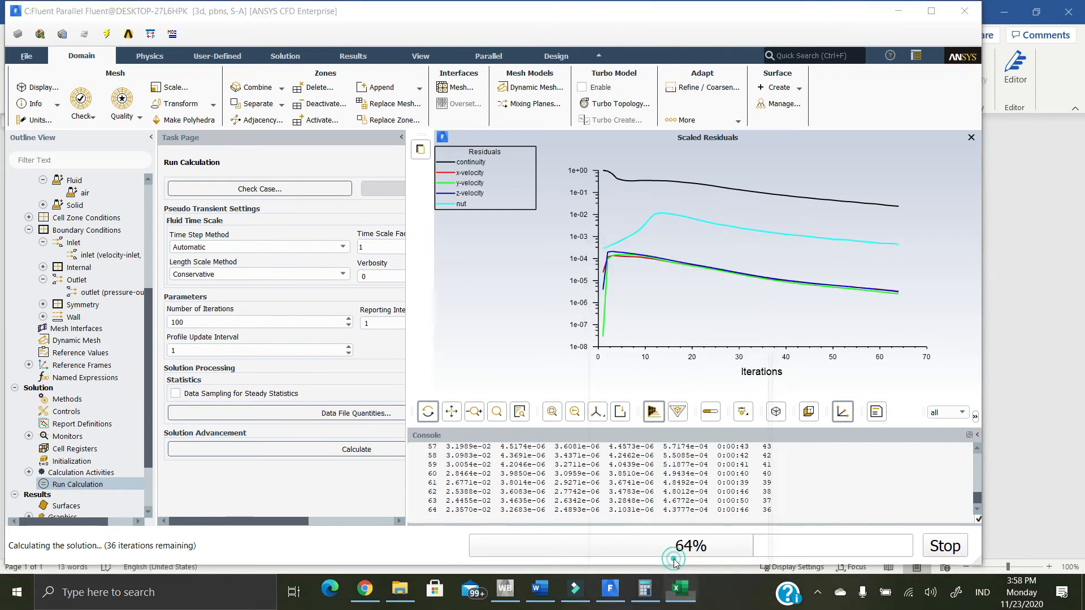
left_click(543, 311)
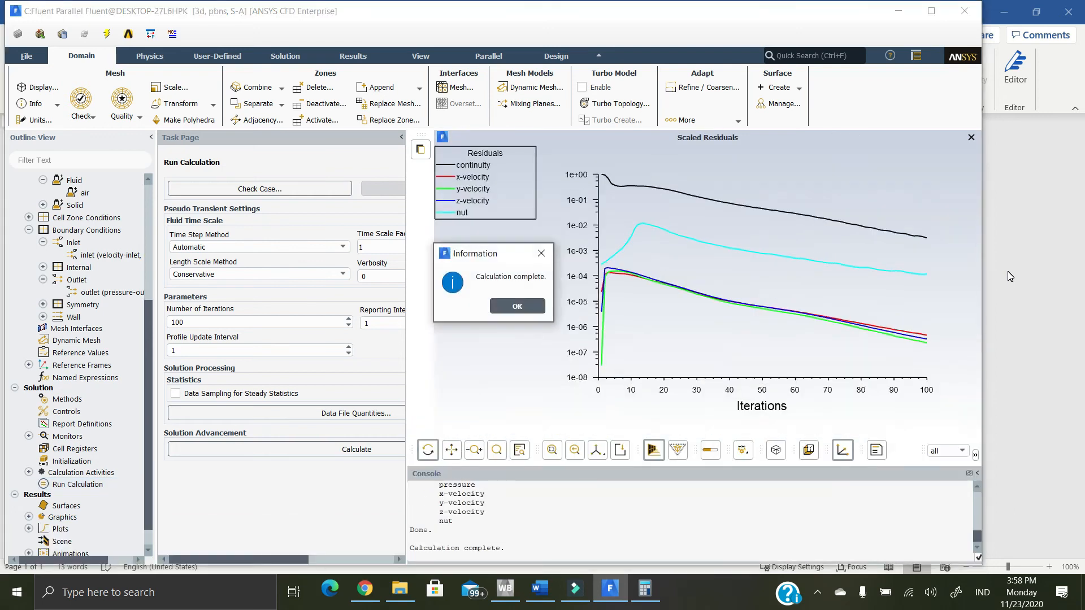
- Acknowledge the end of the calculation and quit Fluent
left_click(497, 307)
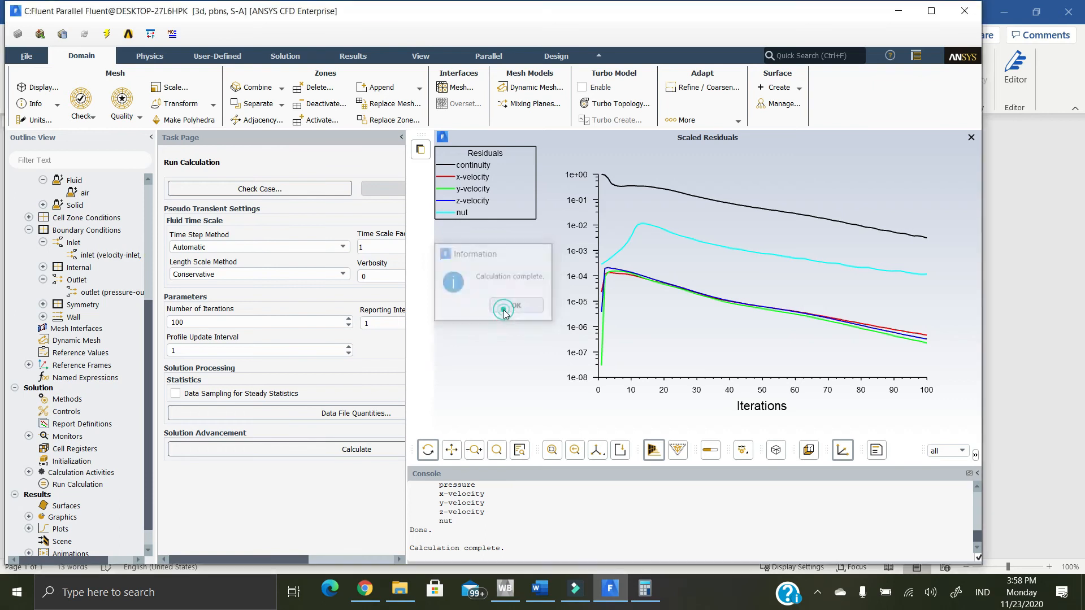
left_click(963, 15)
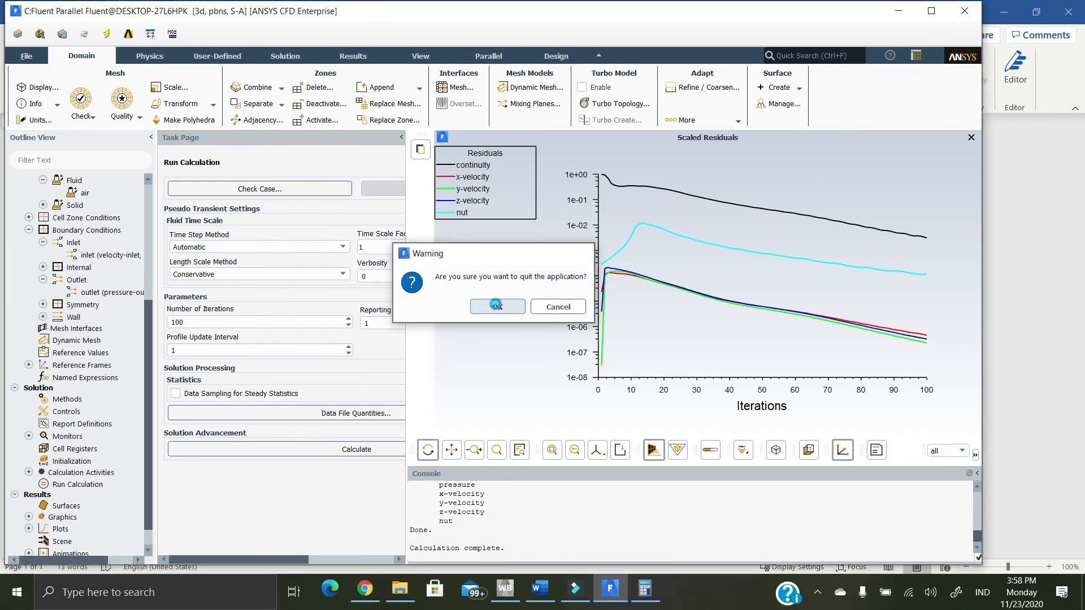
left_click(495, 304)
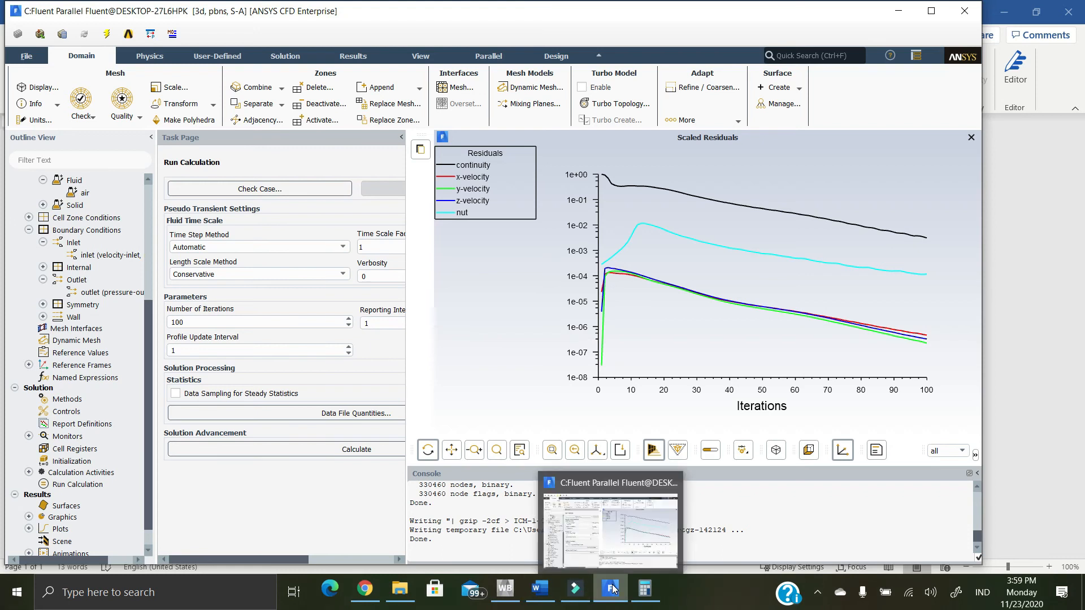
- Close the calculator and switch to the delta project in Workbench
left_click(644, 589)
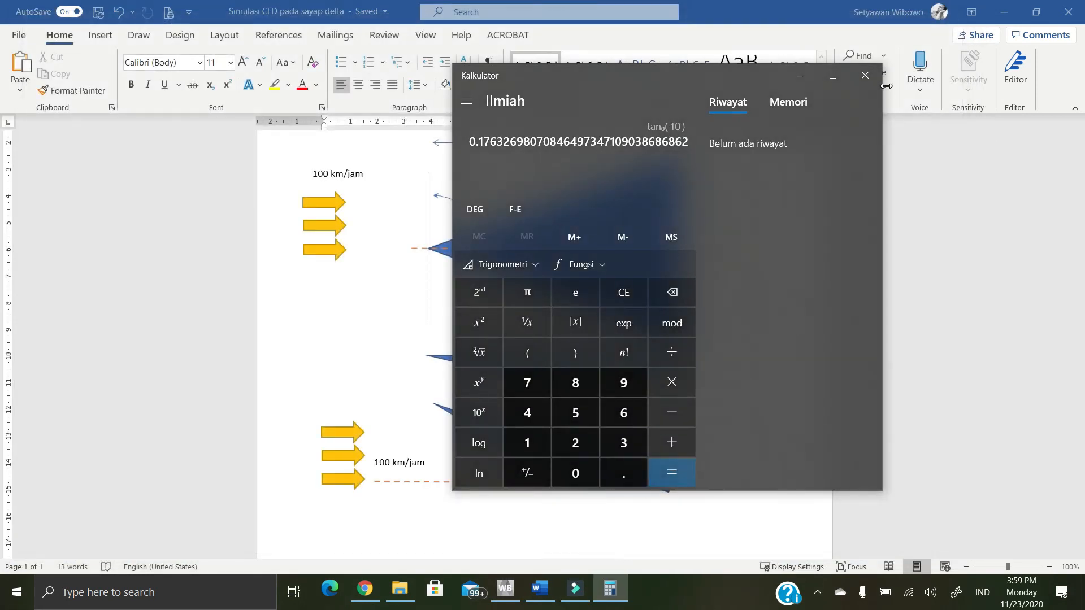
left_click(865, 76)
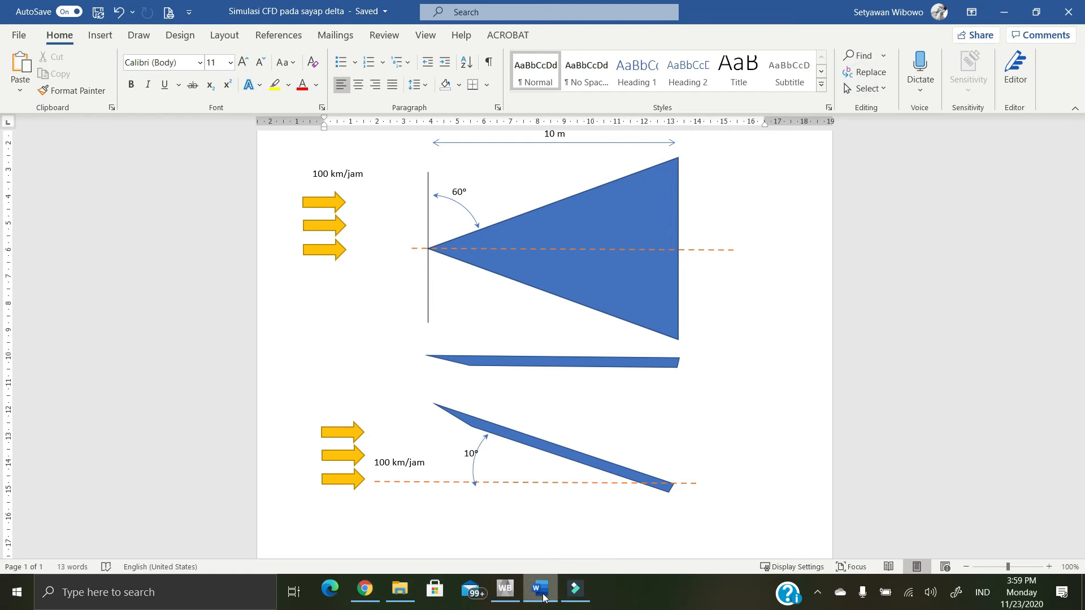
left_click(505, 590)
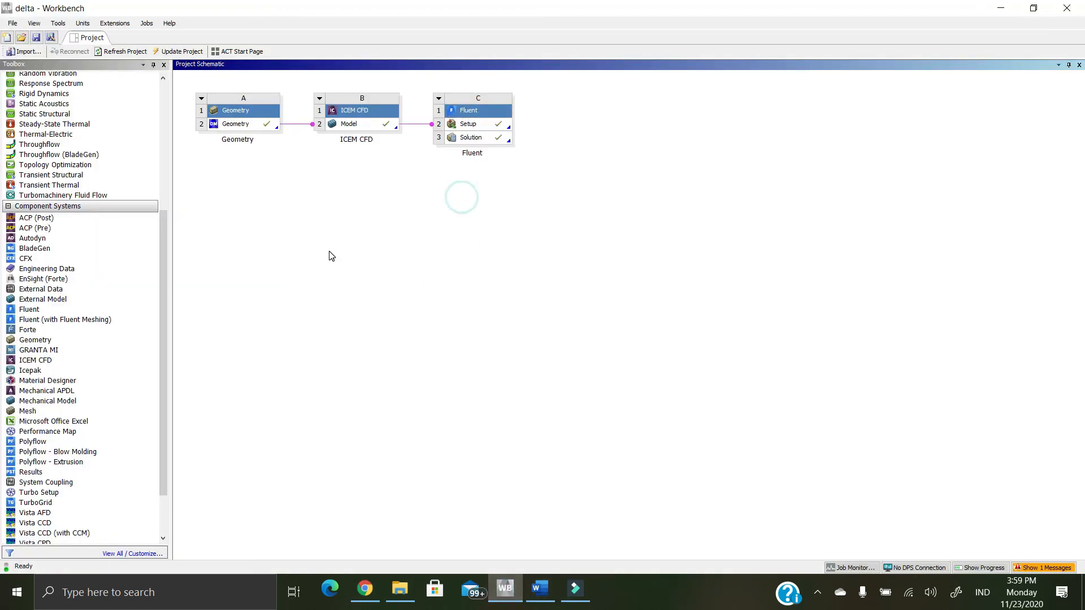
- Save the project, then add a Results system linked to the Fluent Solution cell in the project schematic
left_click(37, 38)
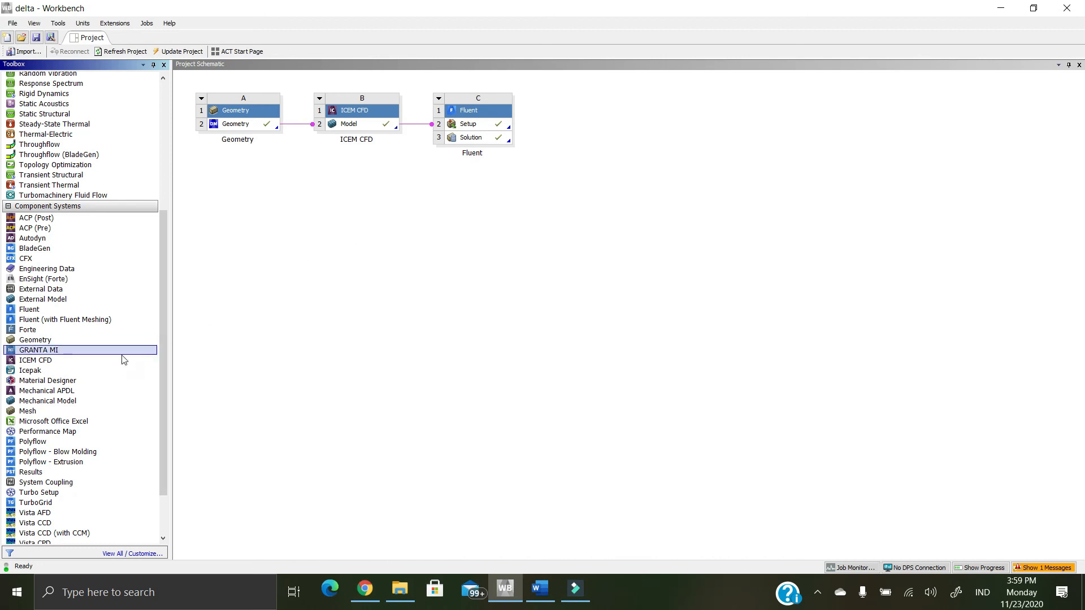
scroll(61, 353, "down", 2)
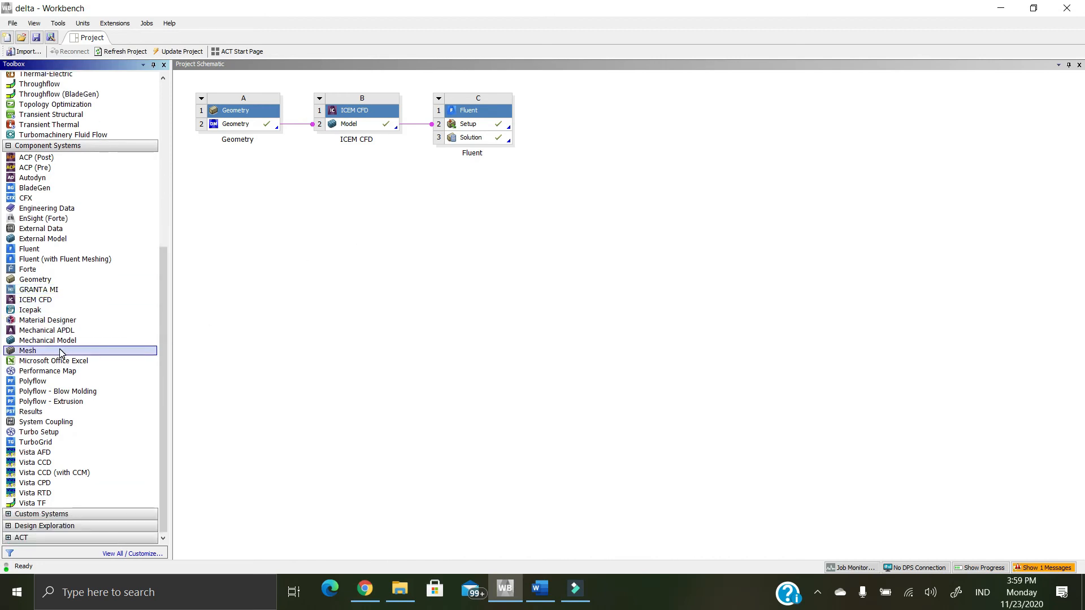
left_click_drag(35, 412, 586, 141)
left_click_drag(486, 138, 581, 129)
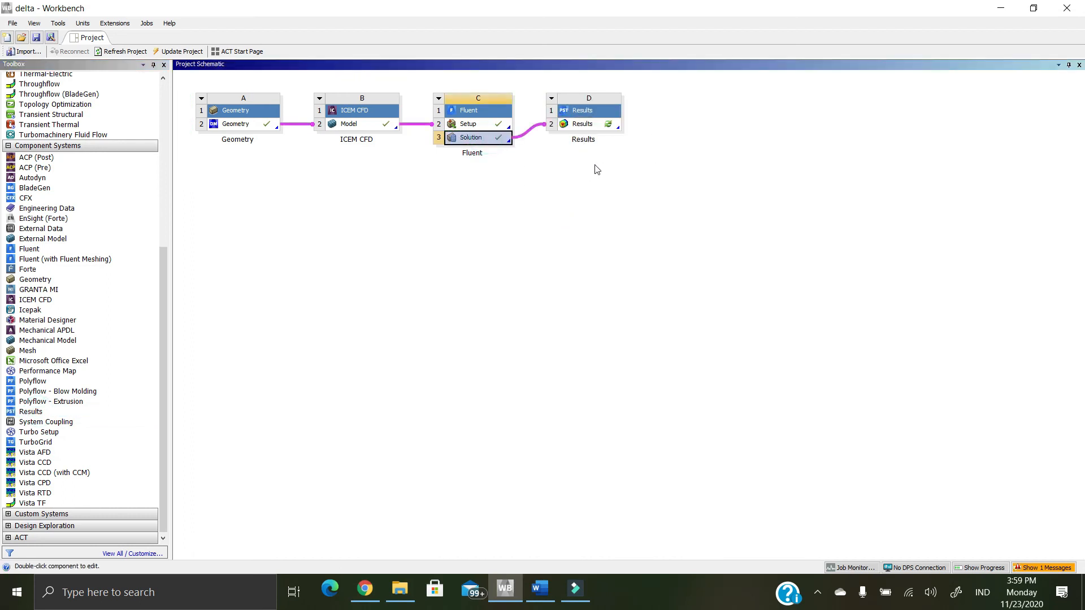
- Open the Results cell in CFD-Post, allow its components through the firewall, and maximize the CFD-Post window
right_click(593, 125)
left_click(618, 138)
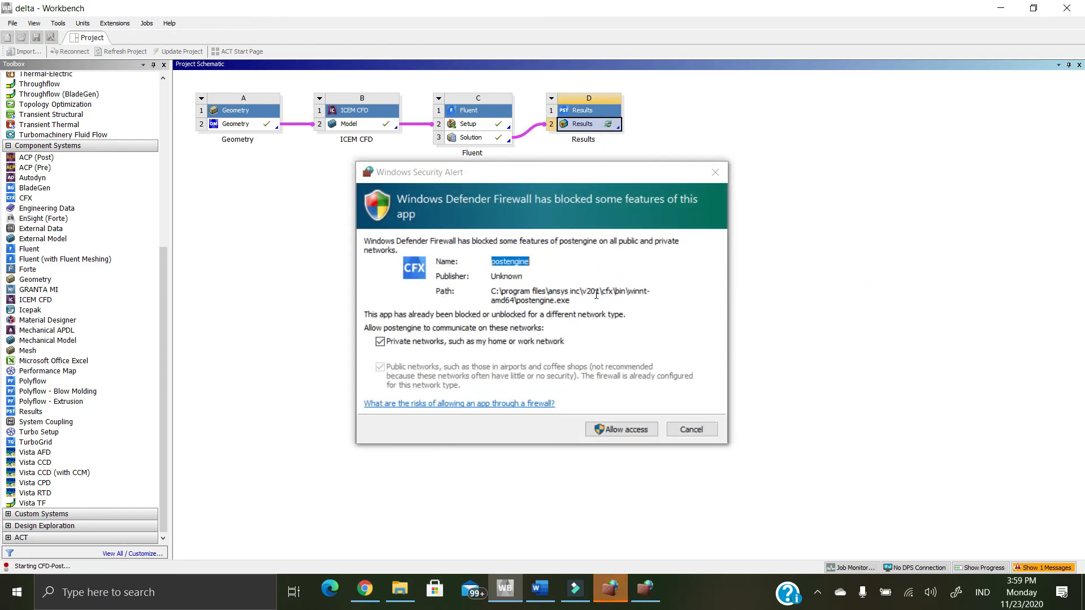
left_click(640, 436)
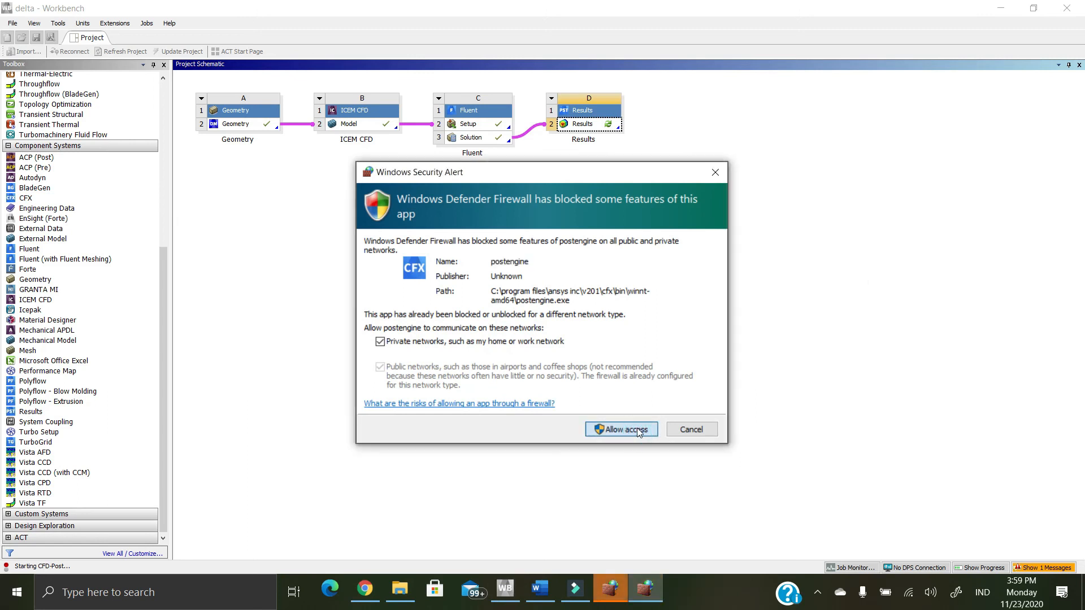
left_click(637, 431)
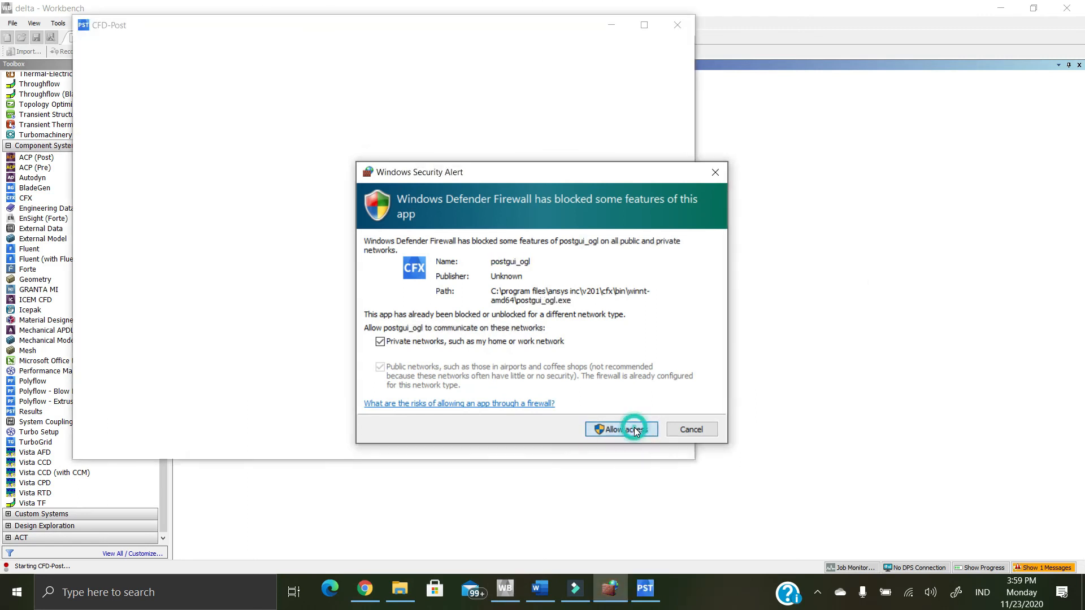
left_click(634, 429)
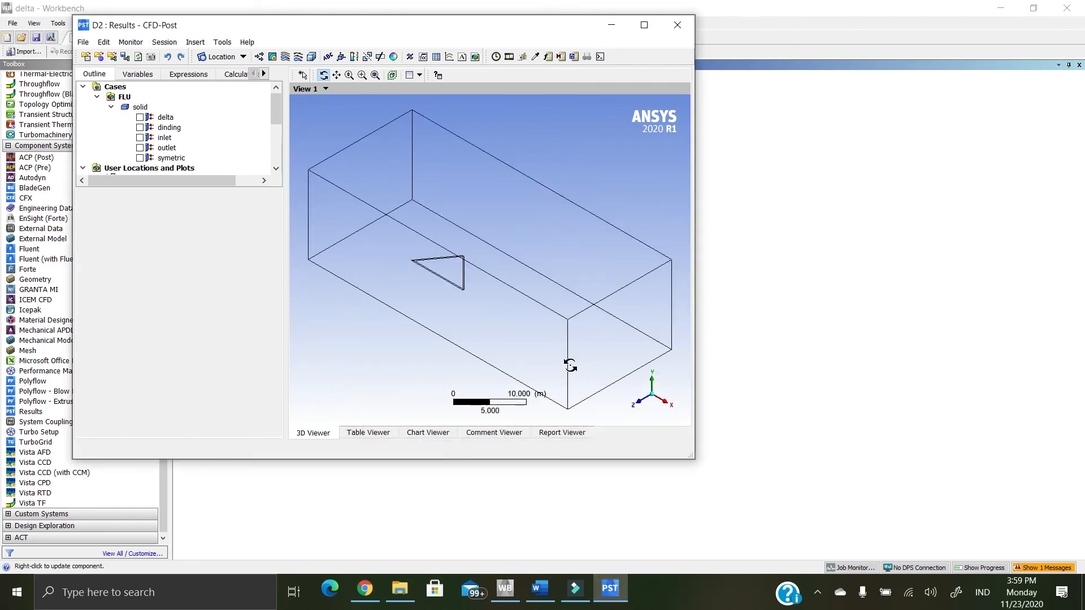
left_click_drag(591, 349, 559, 317)
left_click(646, 24)
- Create Plane 1 with the YZ Plane method at X = 0.0 m across all domains
left_click_drag(373, 223, 234, 233)
left_click_drag(647, 323, 660, 353)
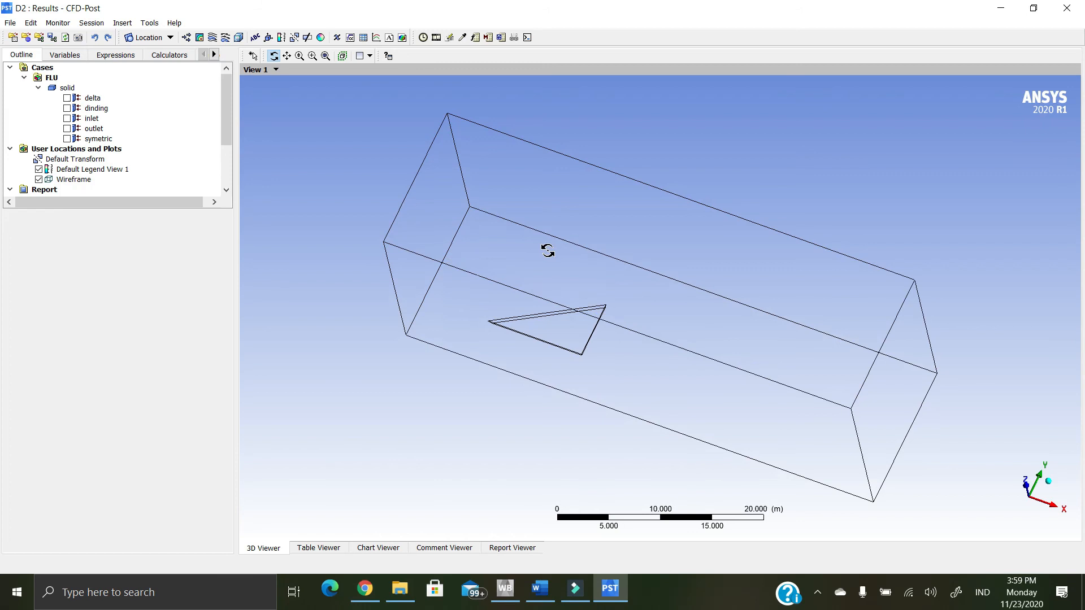
left_click(168, 37)
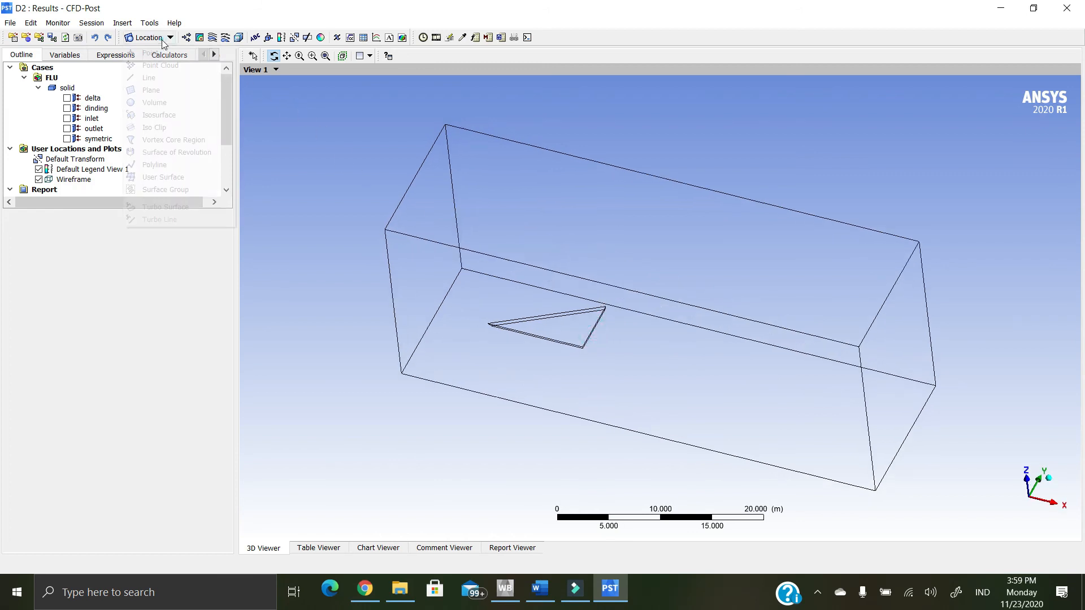
left_click(158, 89)
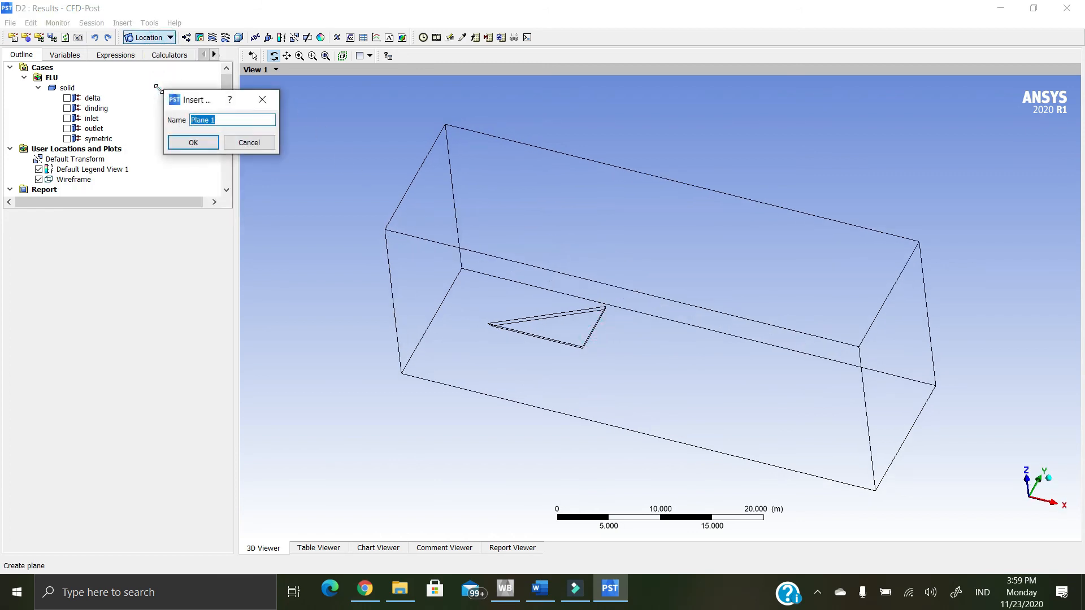
left_click(193, 143)
left_click(106, 282)
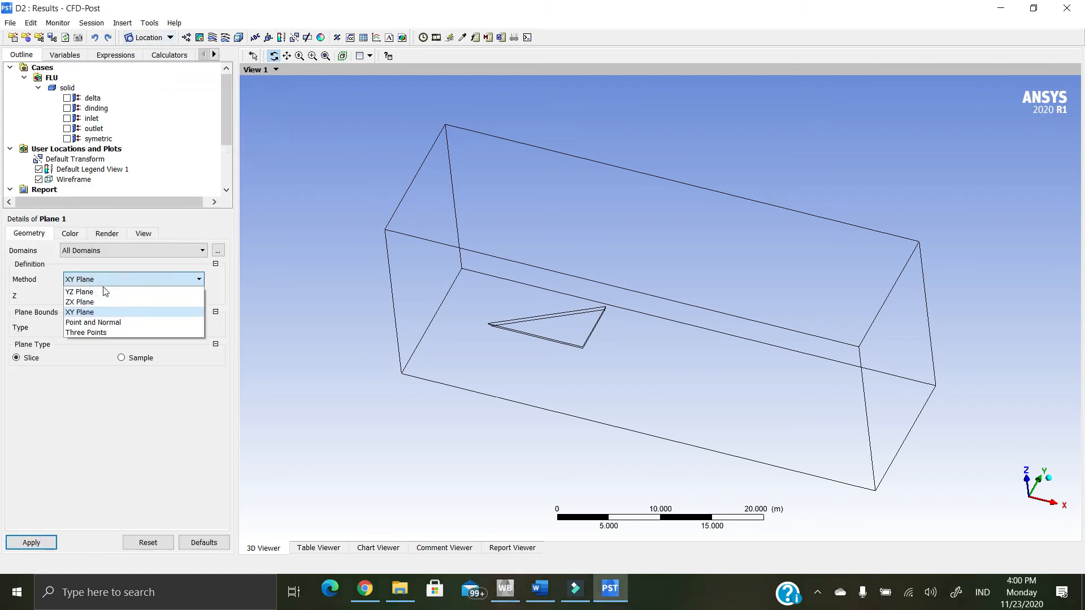
left_click(101, 298)
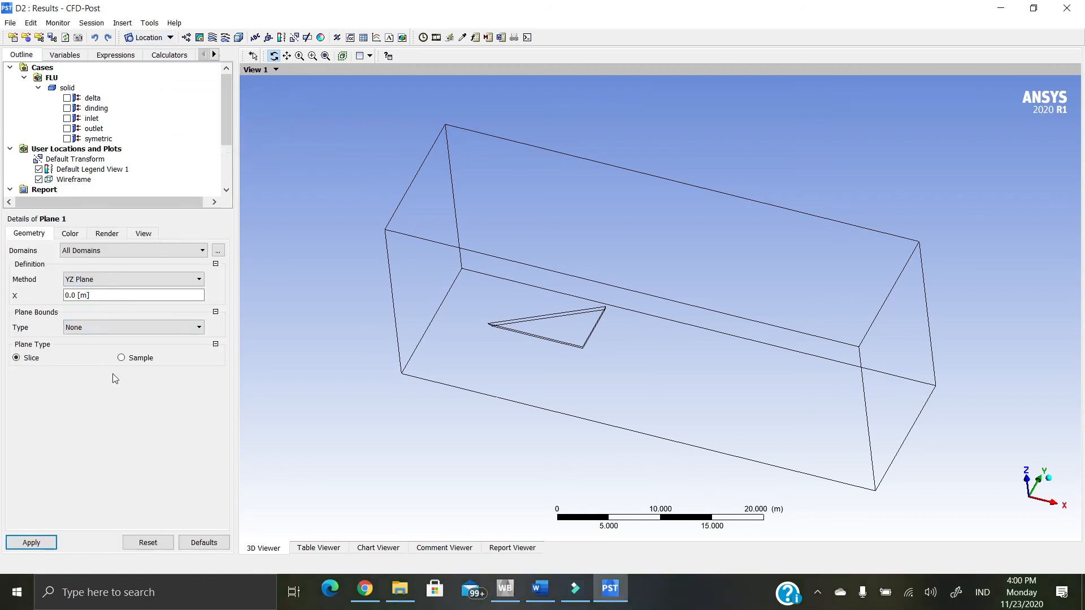
left_click(31, 542)
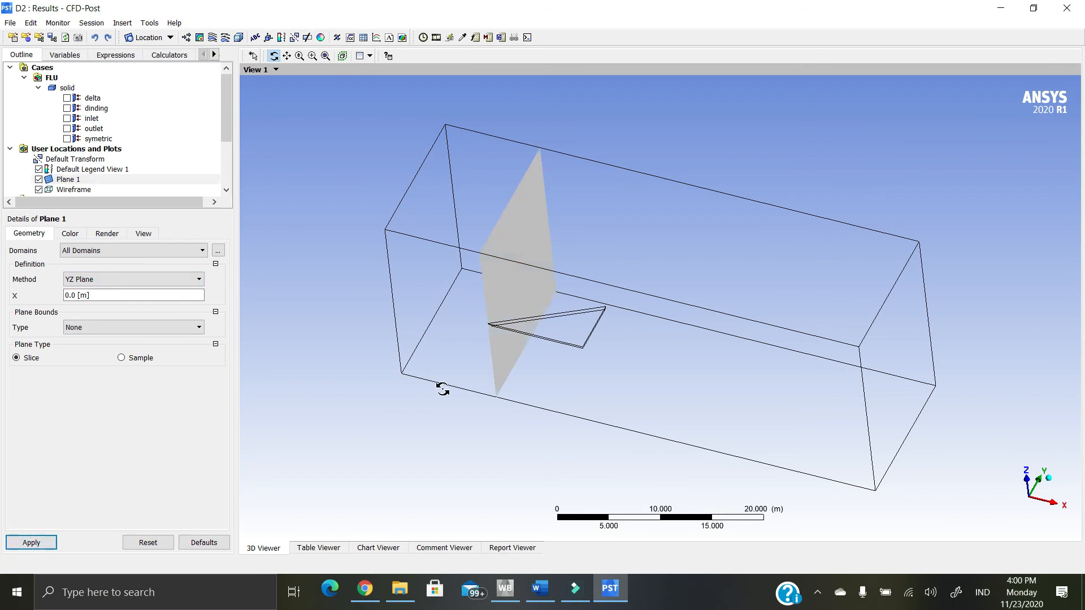
- Change Plane 1 to the ZX Plane method and move it along Y to about 2.22 m
left_click(99, 281)
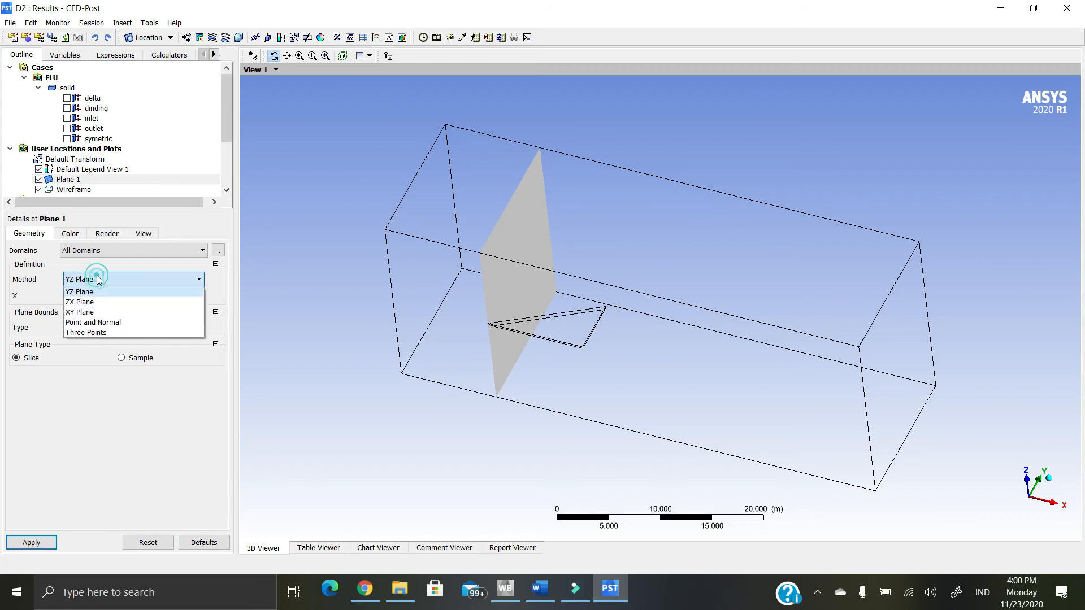
left_click(90, 302)
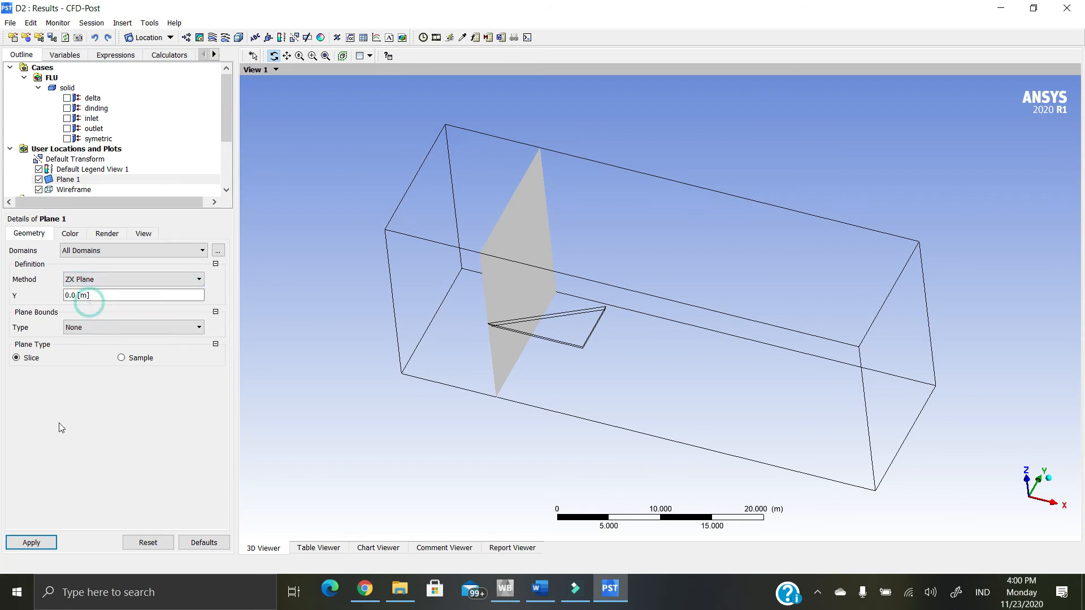
left_click(31, 543)
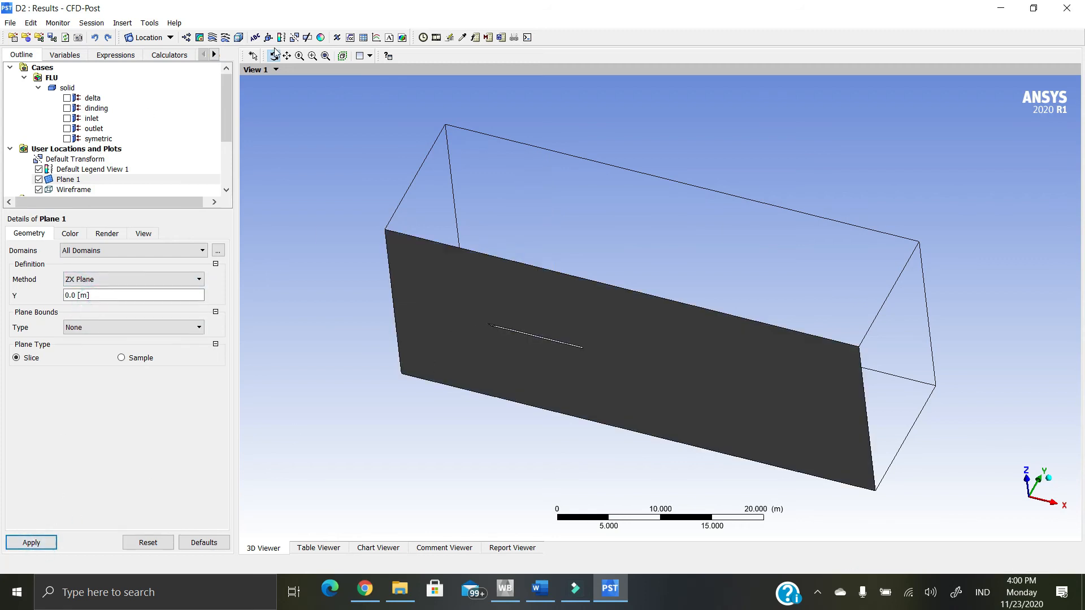
left_click(253, 56)
left_click_drag(453, 279, 476, 256)
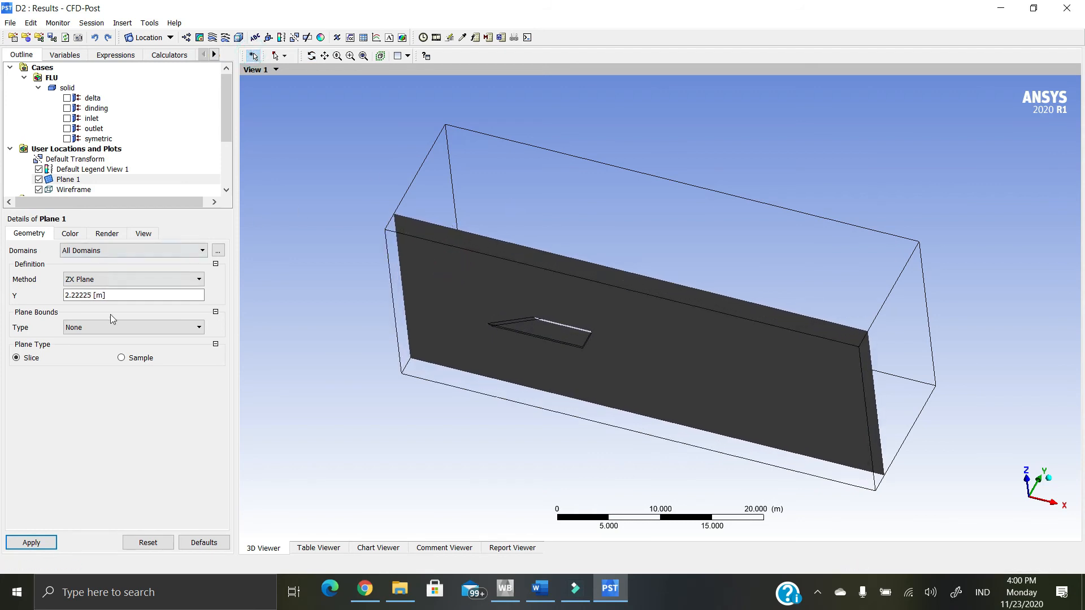
- Create Contour 1 of Pressure on Plane 1 with the Global range and 11 contours
left_click(198, 38)
left_click(229, 90)
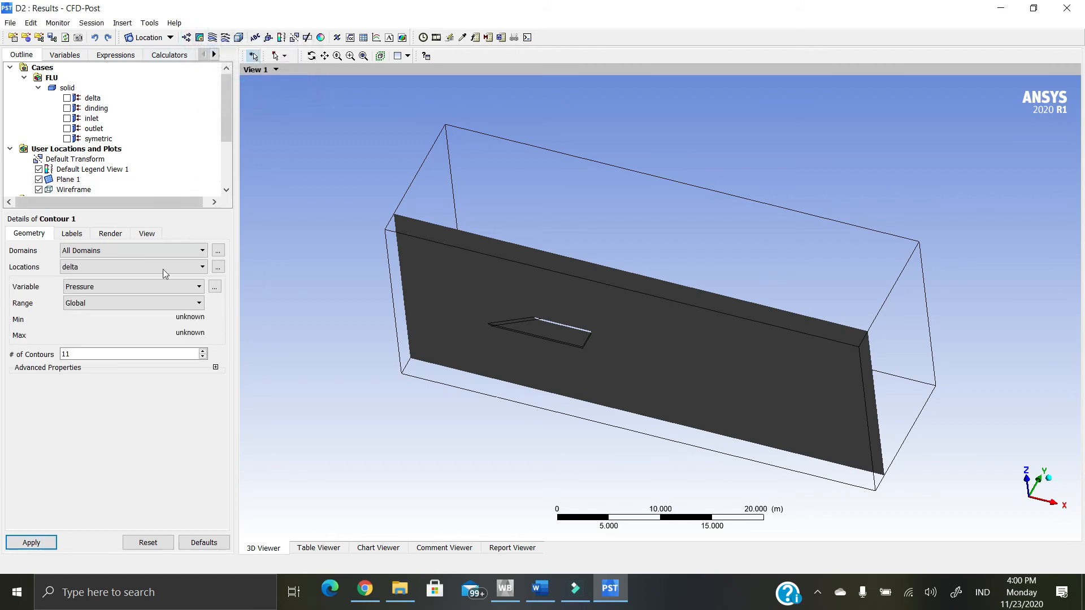
left_click(99, 266)
left_click(84, 326)
left_click(37, 542)
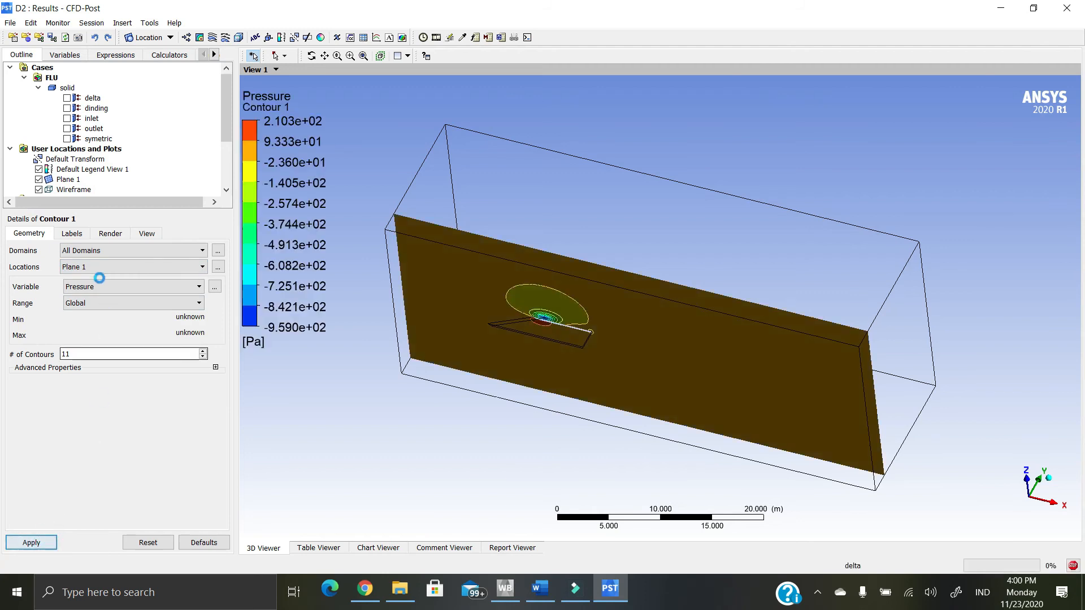
- Hide the default legend, Contour 1 and Plane 1 so only the domain and wing wireframe is displayed
left_click(39, 179)
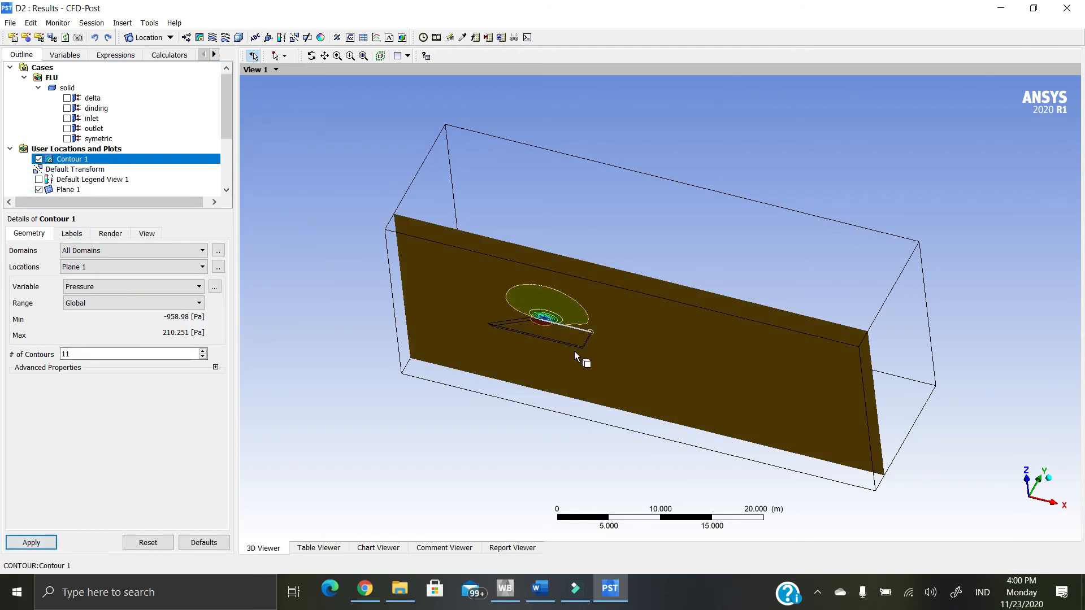
middle_click_drag(578, 344, 631, 318)
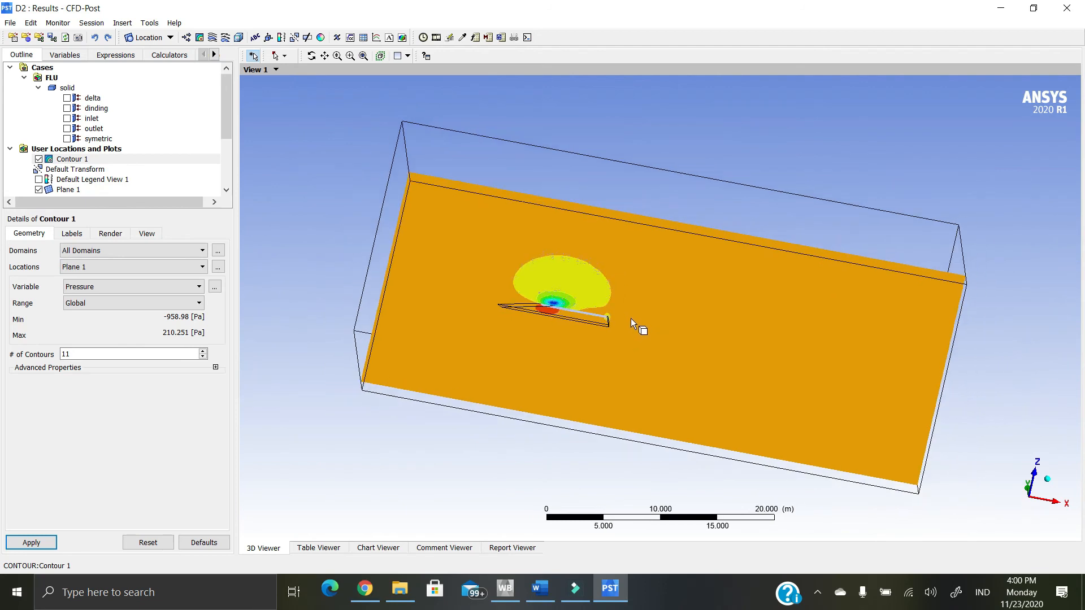
left_click(39, 159)
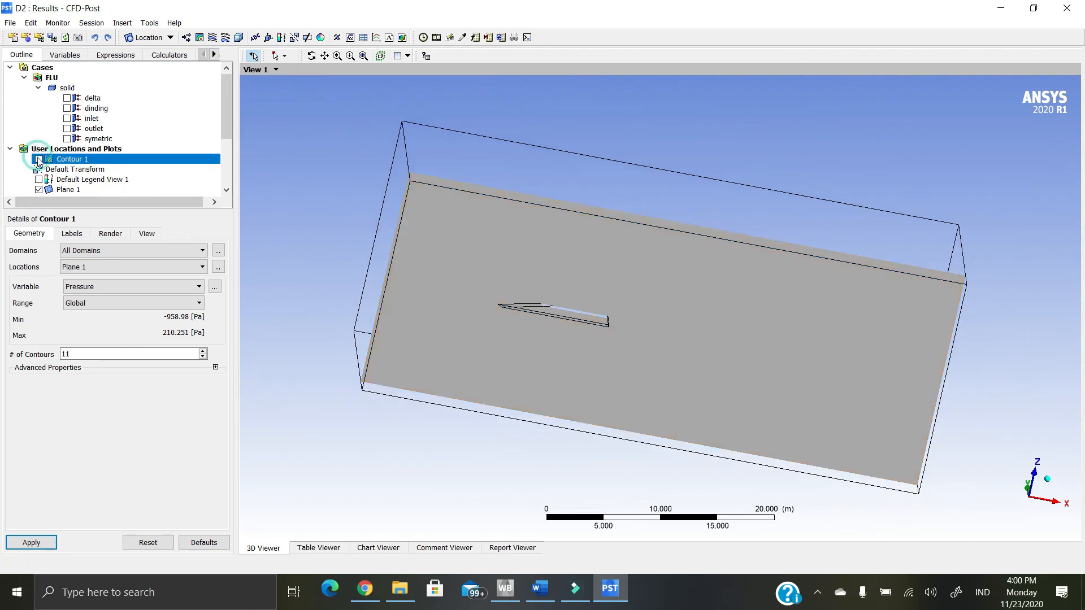
left_click(39, 189)
middle_click_drag(618, 305, 628, 323)
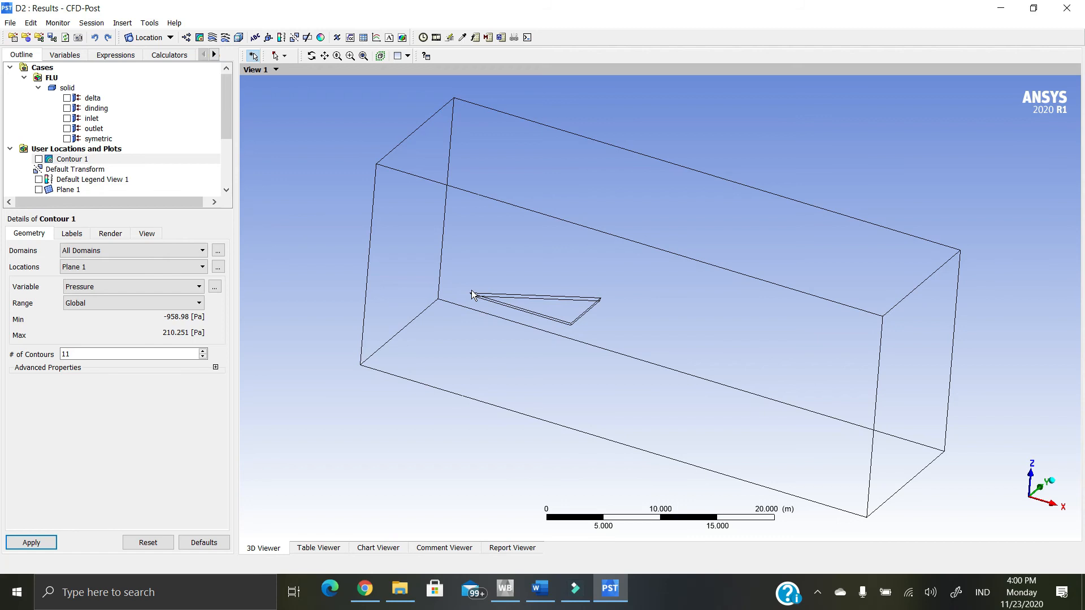
- Show Contour 1 and the default legend again, and inspect the pressure distribution around the wing
left_click(38, 160)
middle_click_drag(626, 299, 633, 278)
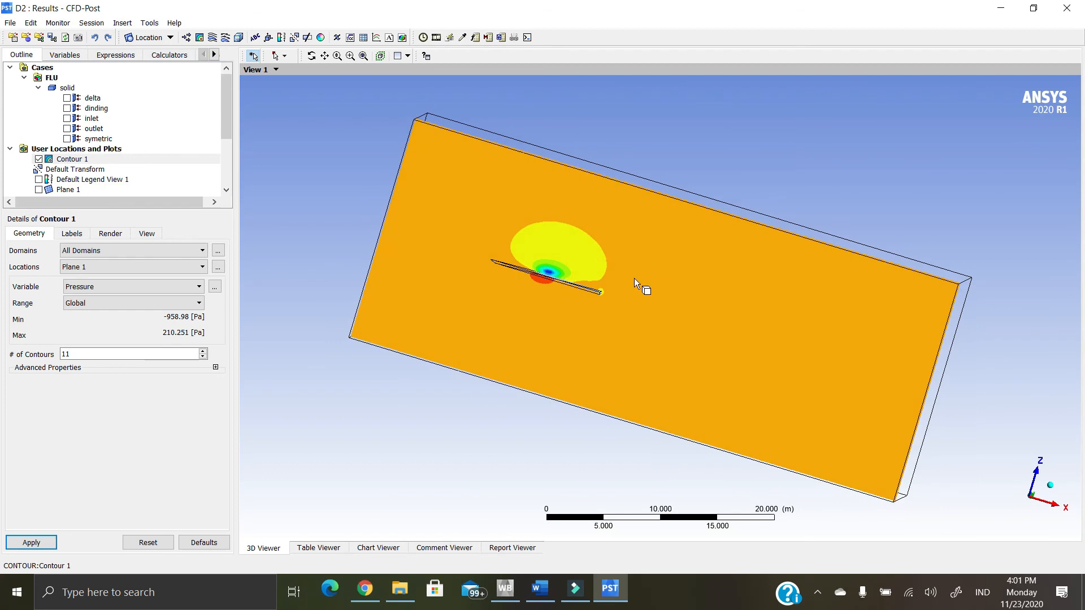
scroll(545, 283, "up", 5)
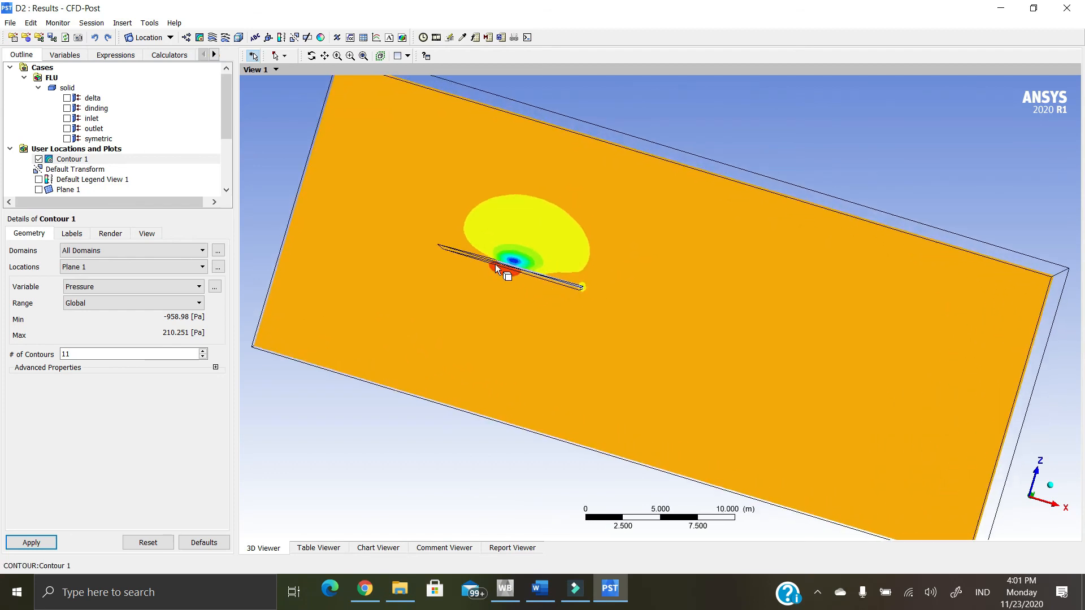
left_click(71, 161)
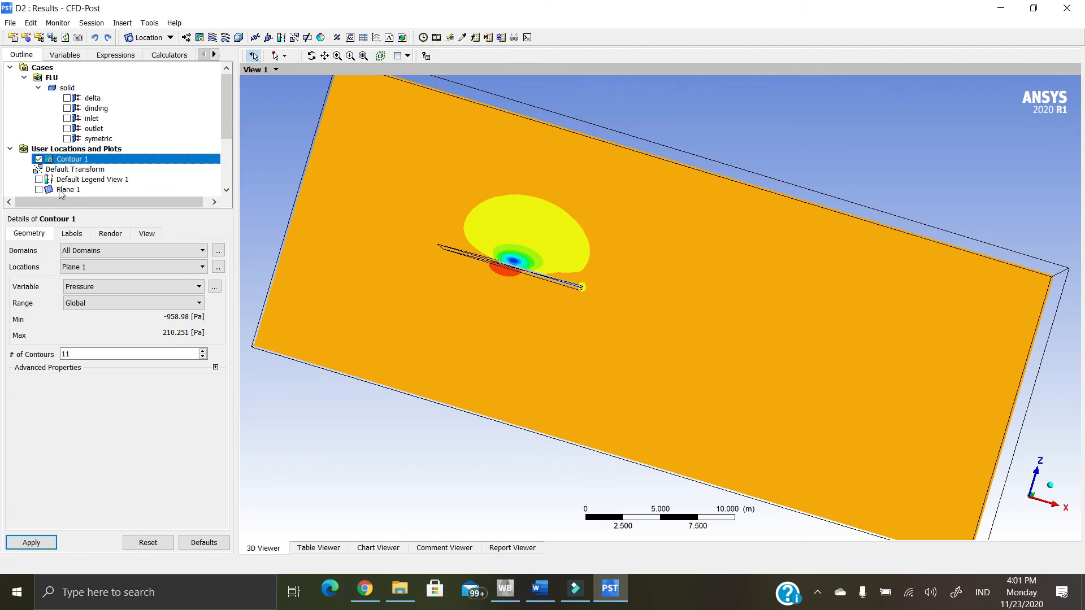
left_click(38, 179)
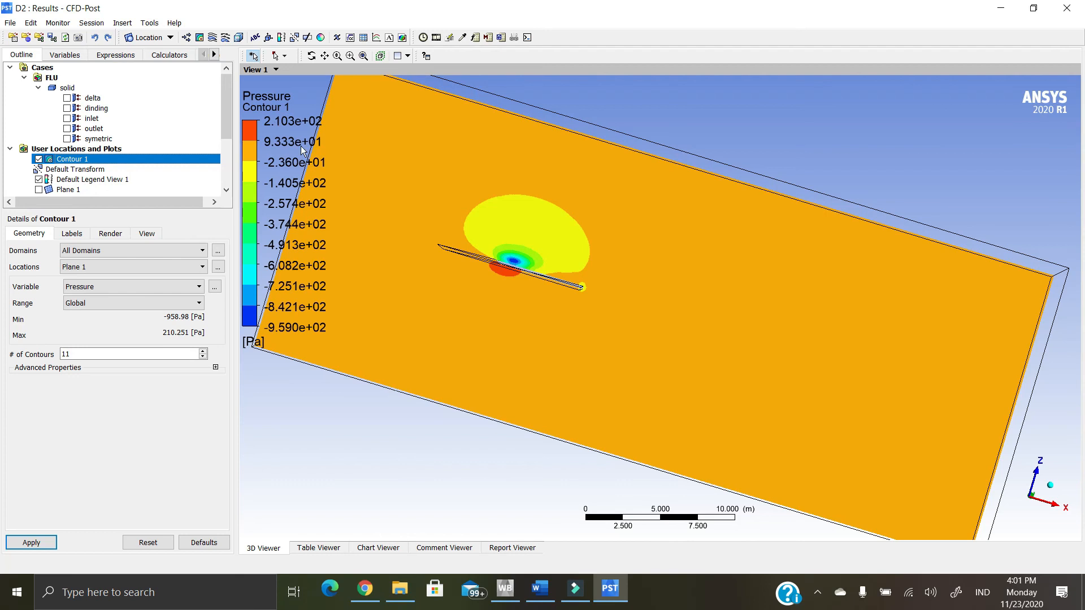
middle_click_drag(533, 256, 542, 310)
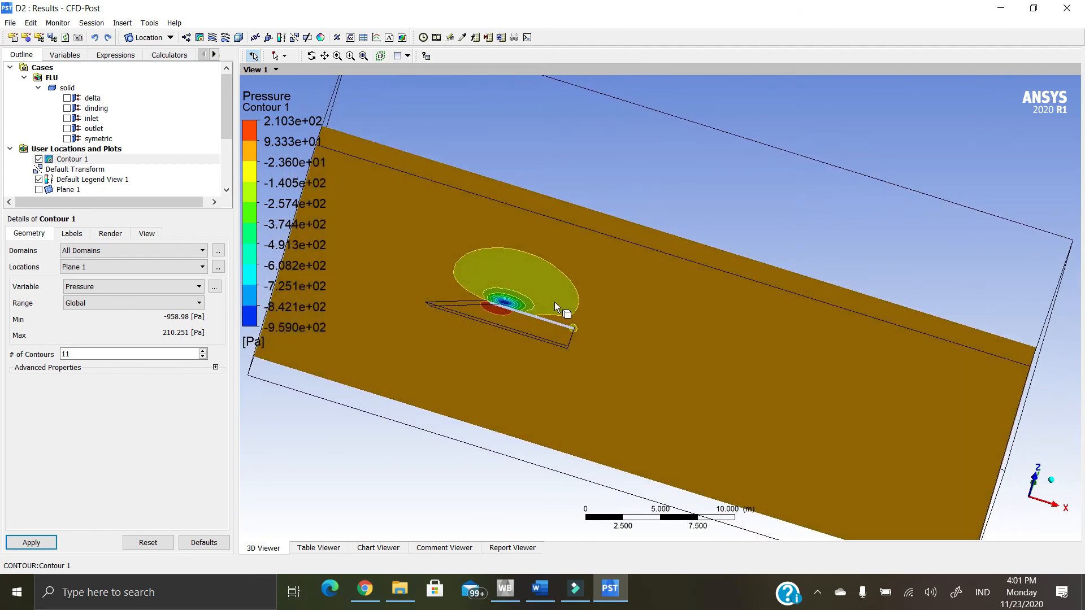
mouse_move(572, 327)
middle_mouse_down()
mouse_move(561, 325)
mouse_move(585, 342)
mouse_move(565, 336)
middle_mouse_up()
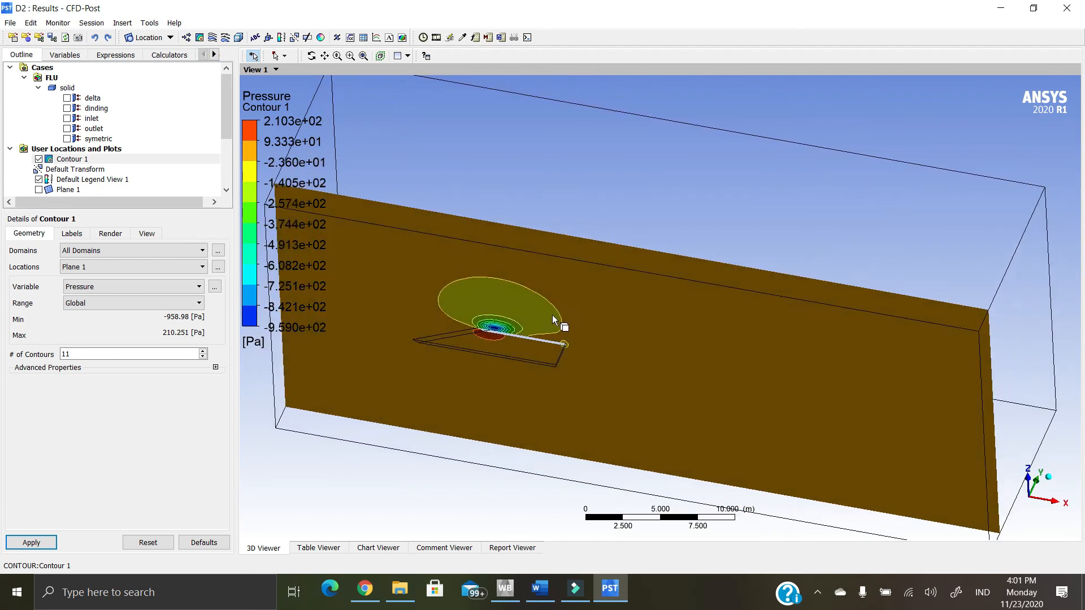
scroll(566, 308, "down", 4)
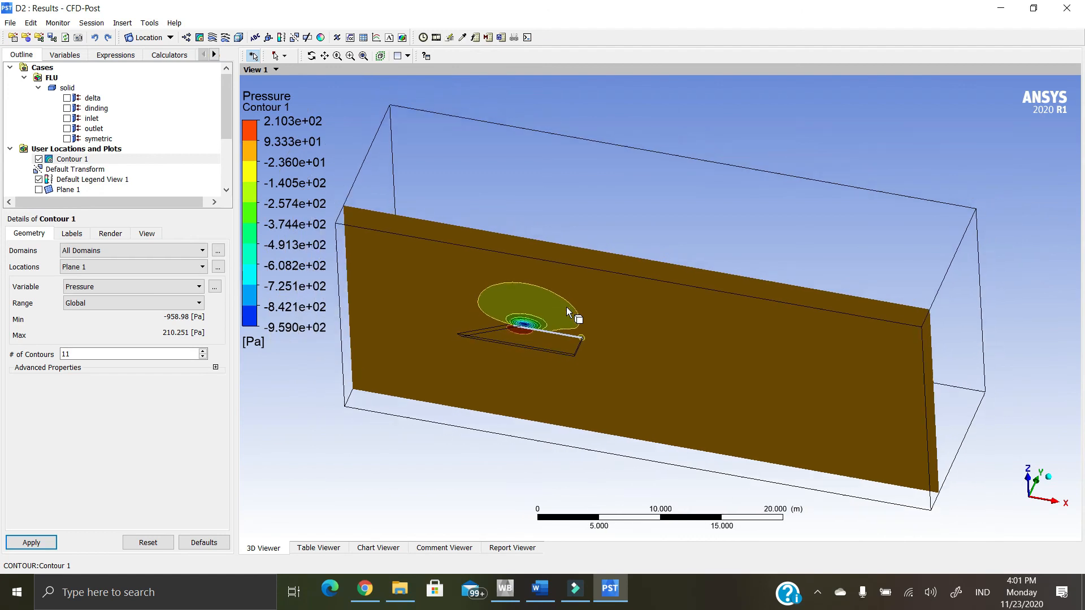
mouse_move(615, 308)
middle_mouse_down()
mouse_move(592, 315)
mouse_move(619, 315)
middle_mouse_up()
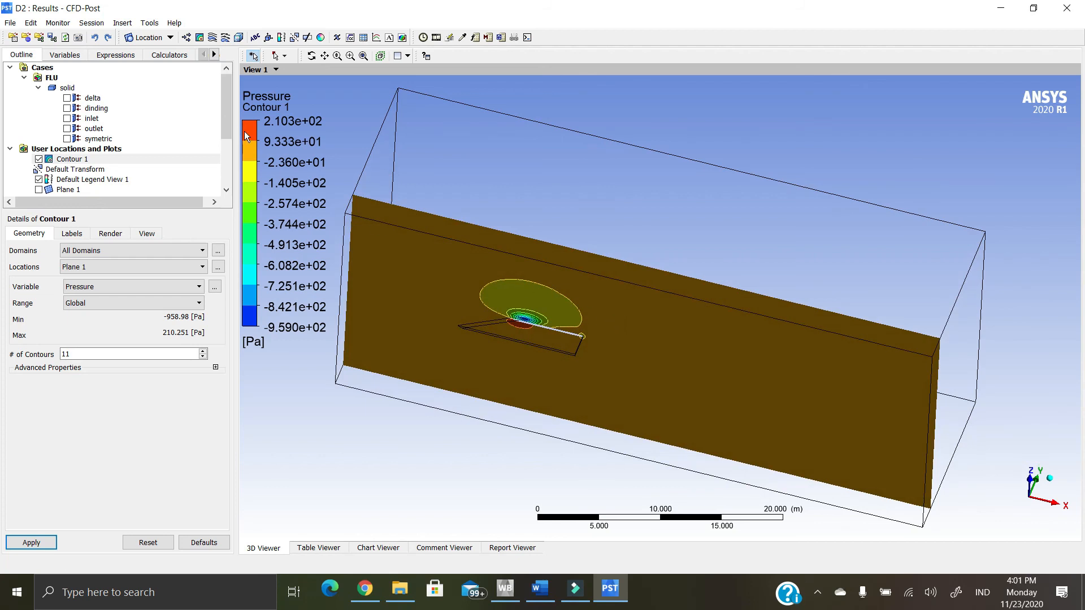
- Create Streamline 1 as a 3D velocity streamline starting from the inlet with 25 equally spaced points
left_click(212, 38)
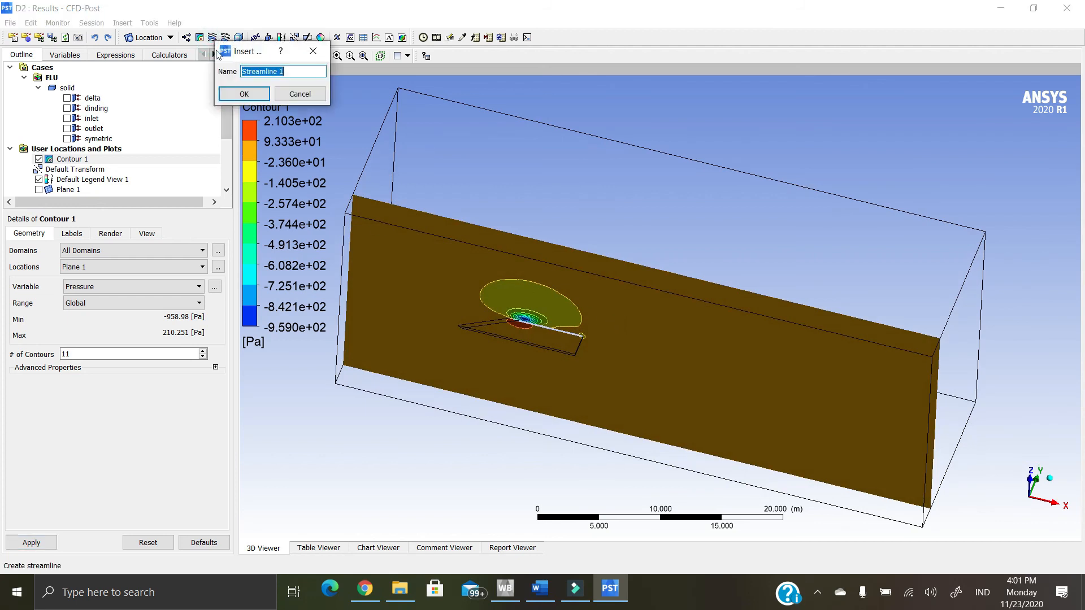
left_click(245, 92)
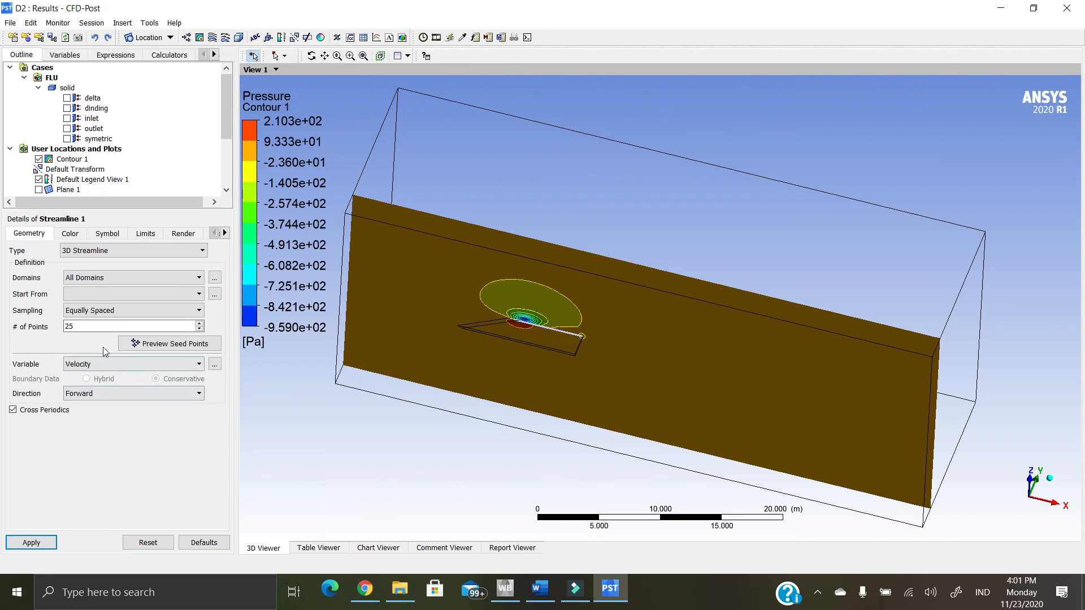
left_click(90, 294)
left_click(89, 325)
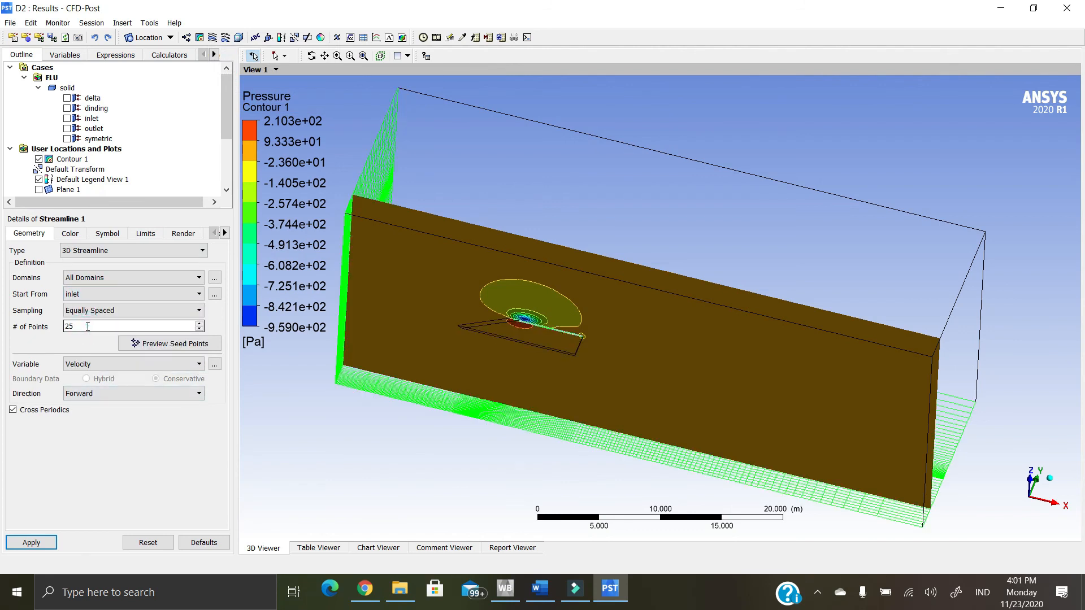
left_click(32, 543)
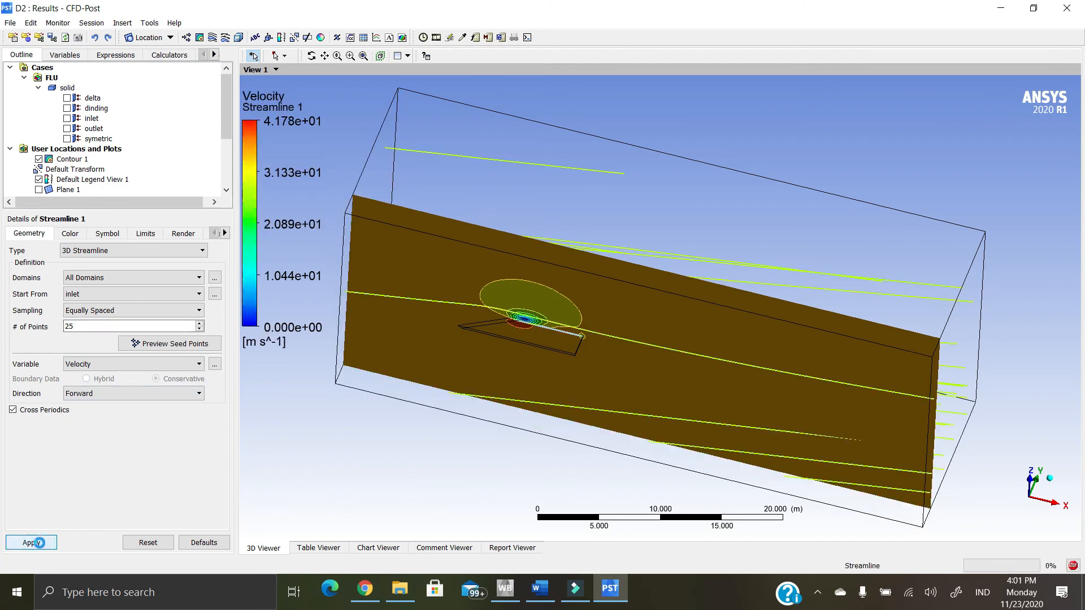
- Set the number of points of Streamline 1 to 250 and inspect the streamlines around the wing
middle_click_drag(601, 377, 9, 332)
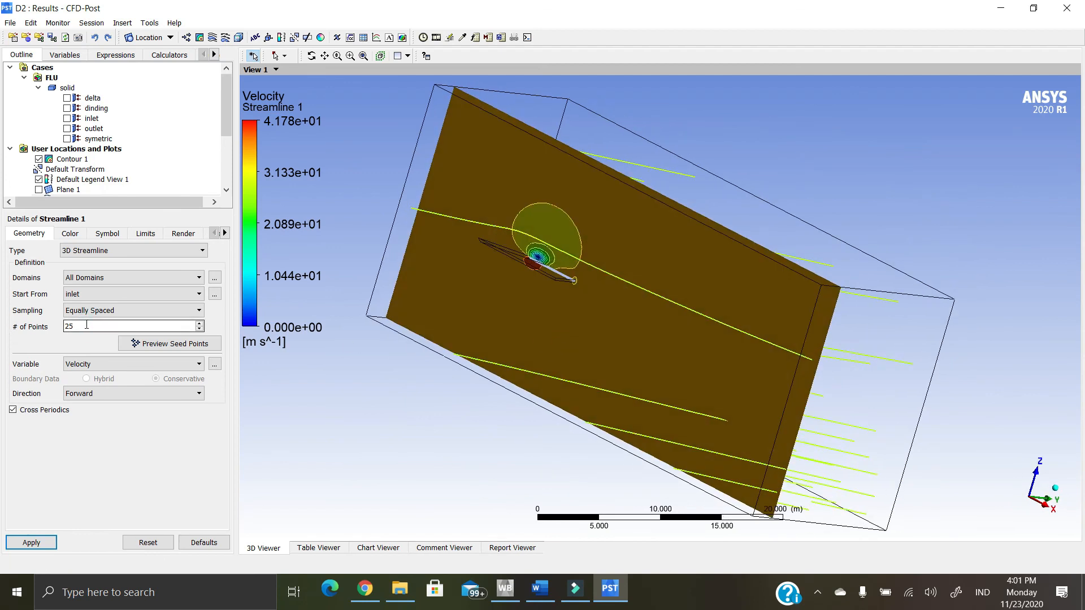
left_click(31, 542)
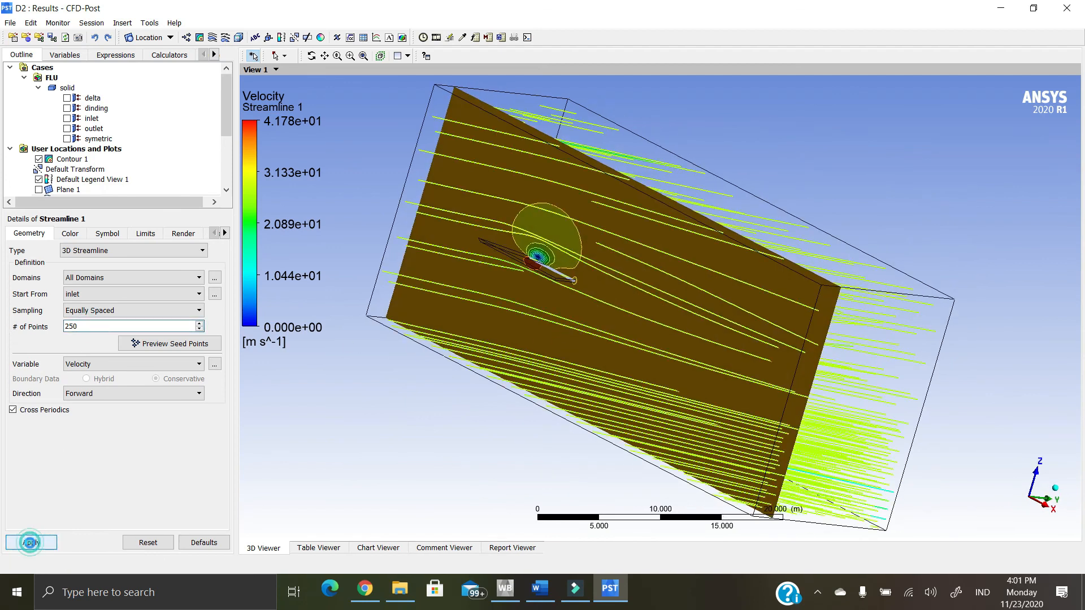
middle_click_drag(569, 315, 175, 344)
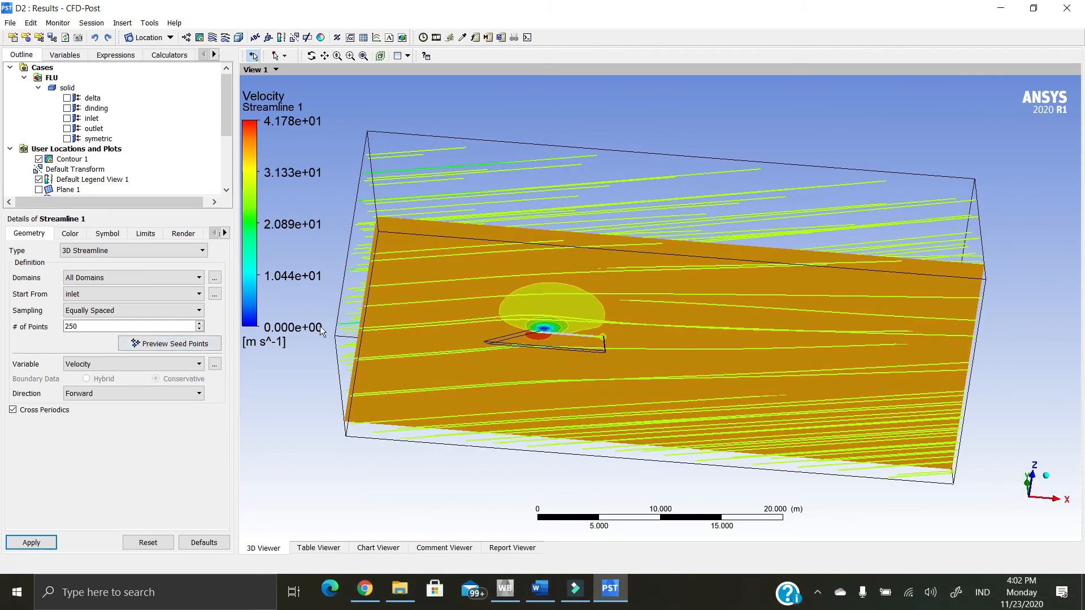
middle_click_drag(544, 357, 535, 345)
scroll(534, 345, "up", 5)
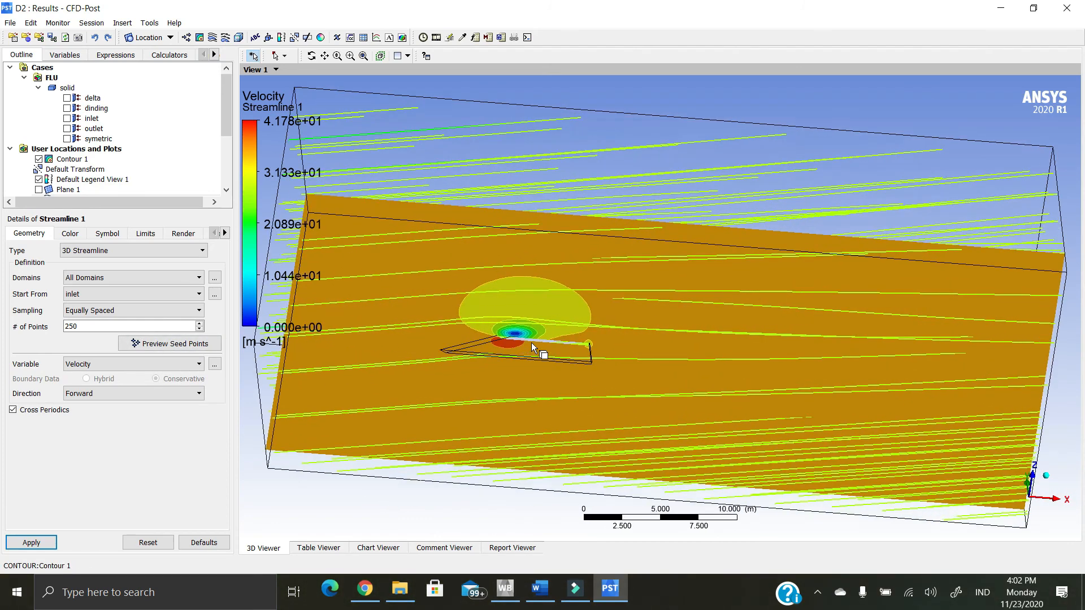
mouse_move(539, 345)
middle_mouse_down()
mouse_move(485, 314)
mouse_move(529, 346)
mouse_move(540, 339)
mouse_move(513, 367)
mouse_move(568, 353)
mouse_move(541, 337)
middle_mouse_up()
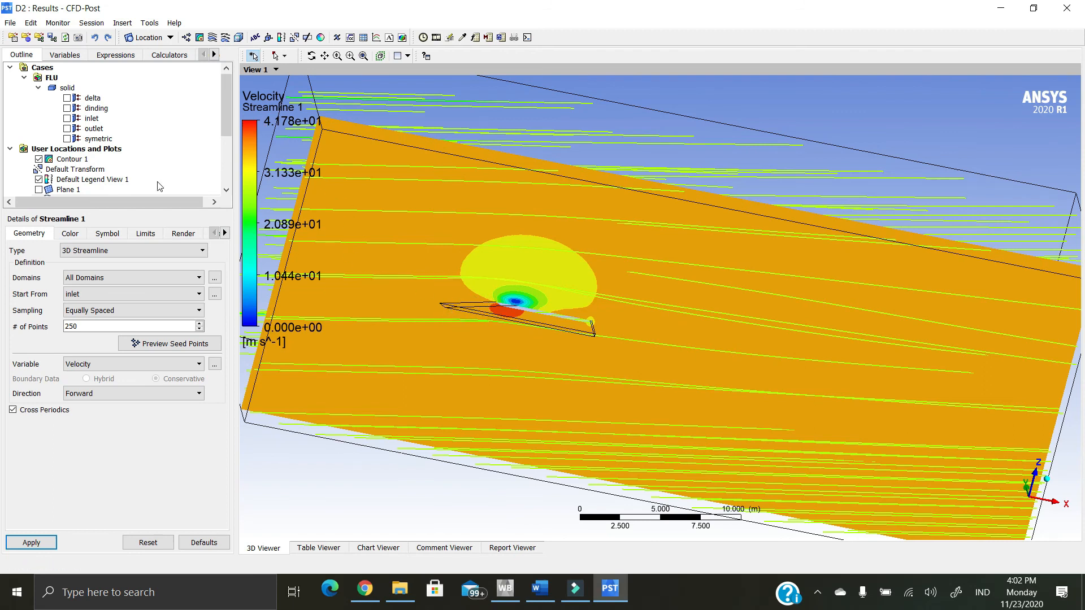
- Hide Contour 1 and Streamline 1 so only the domain and wing wireframe is displayed
left_click(38, 158)
scroll(80, 169, "down", 1)
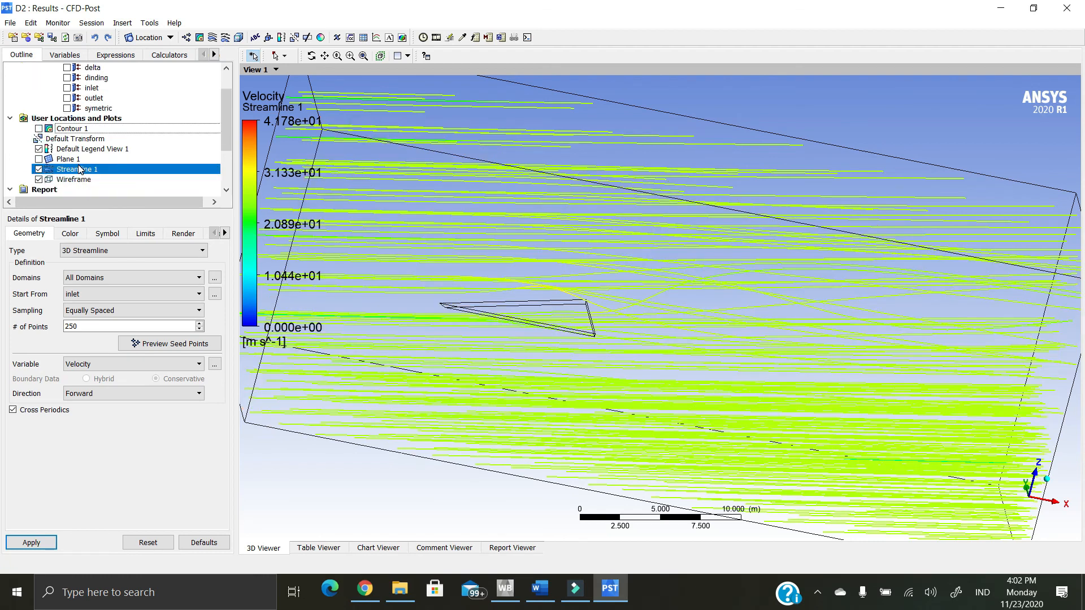
left_click(38, 169)
middle_click_drag(504, 271, 429, 243)
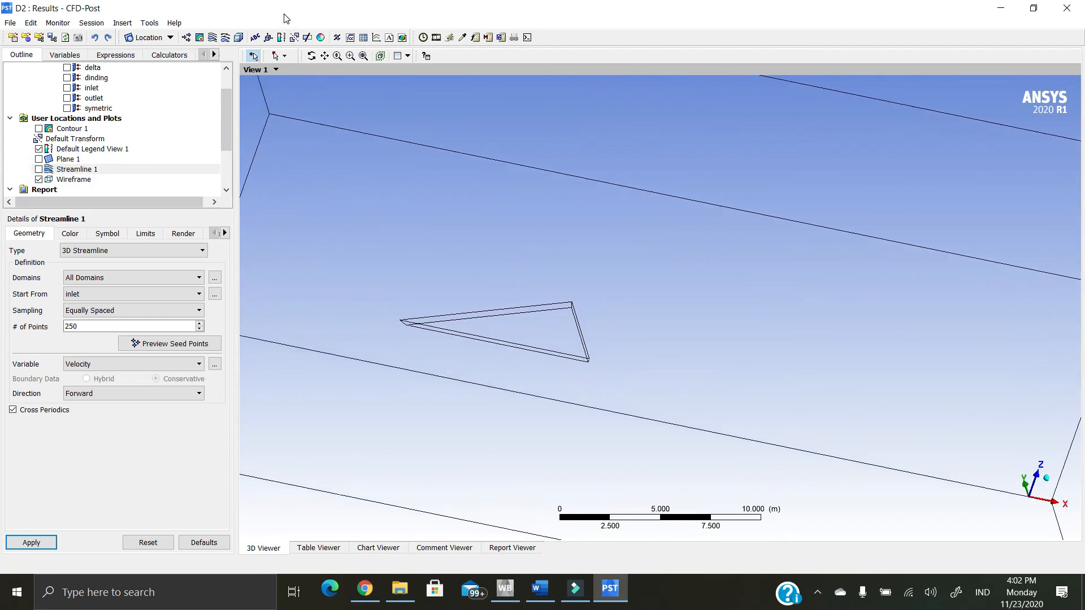
- Create Line 1 with the Two Points method, picking the wing's apex and a point on the leading edge at about (1.32, 0.77, 0.21)
left_click(325, 55)
left_click_drag(482, 315, 681, 259)
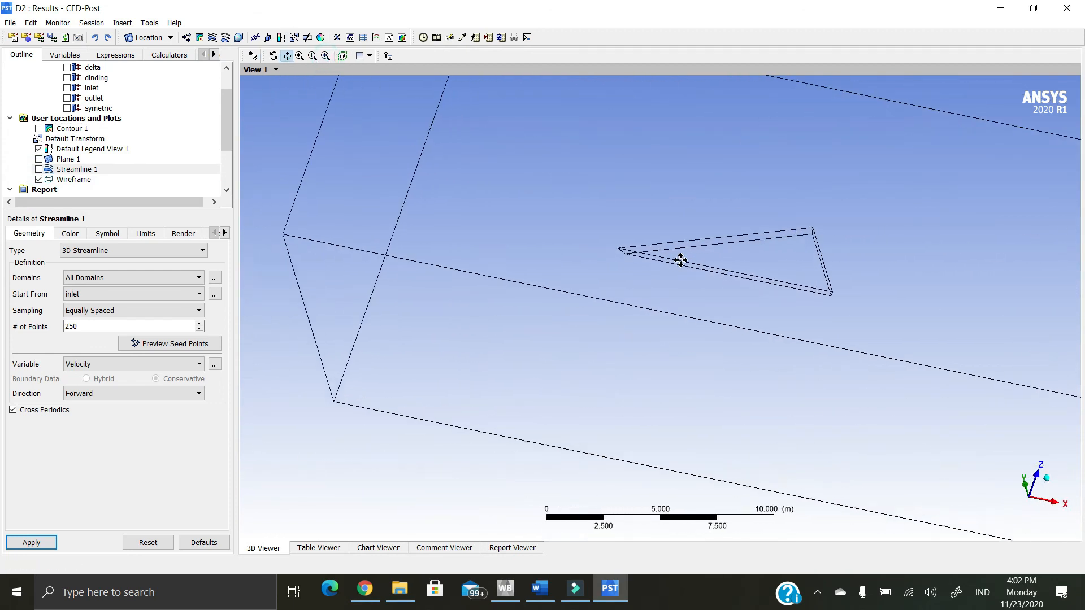
scroll(603, 290, "up", 5)
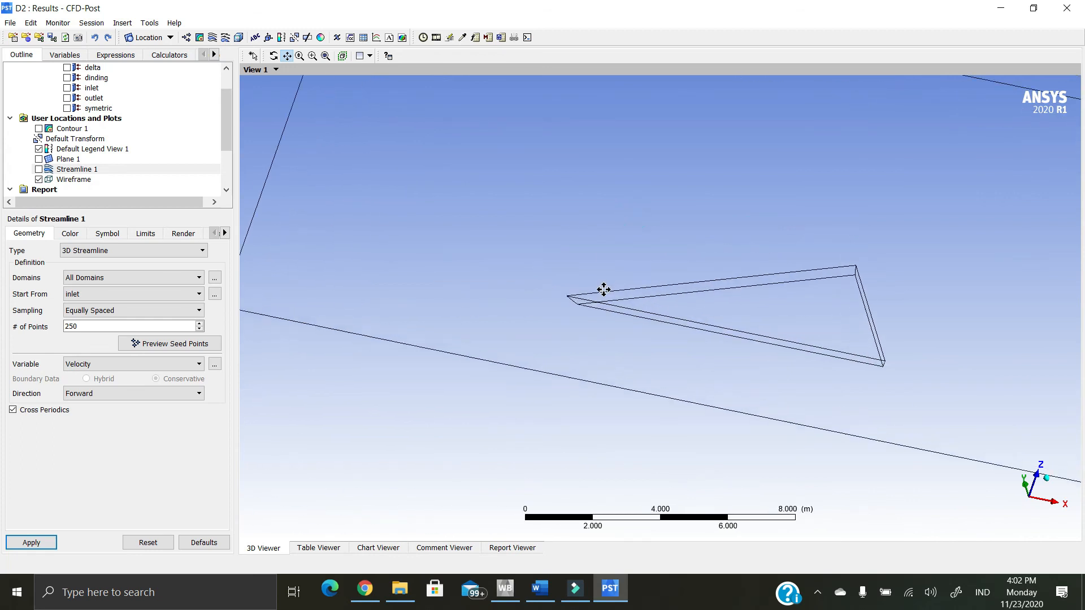
scroll(603, 286, "up", 2)
left_click(126, 39)
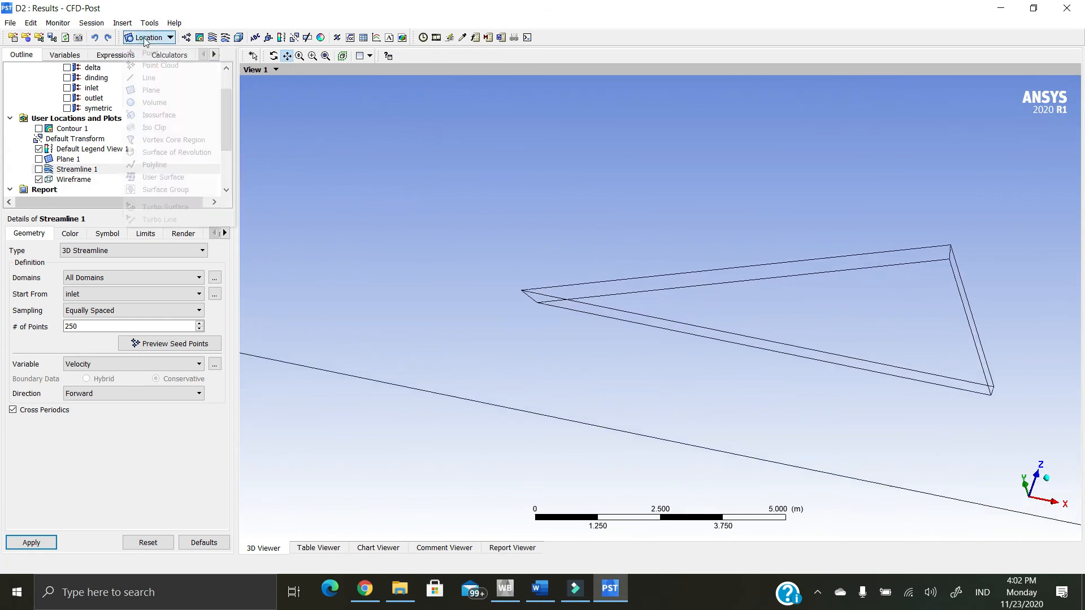
left_click(148, 77)
left_click(182, 127)
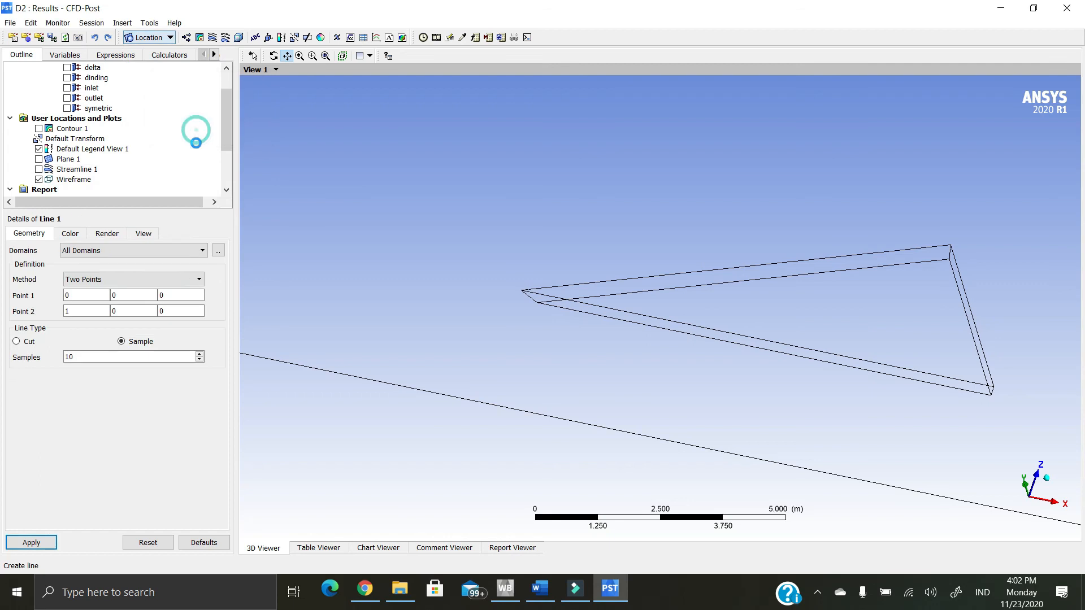
left_click(87, 295)
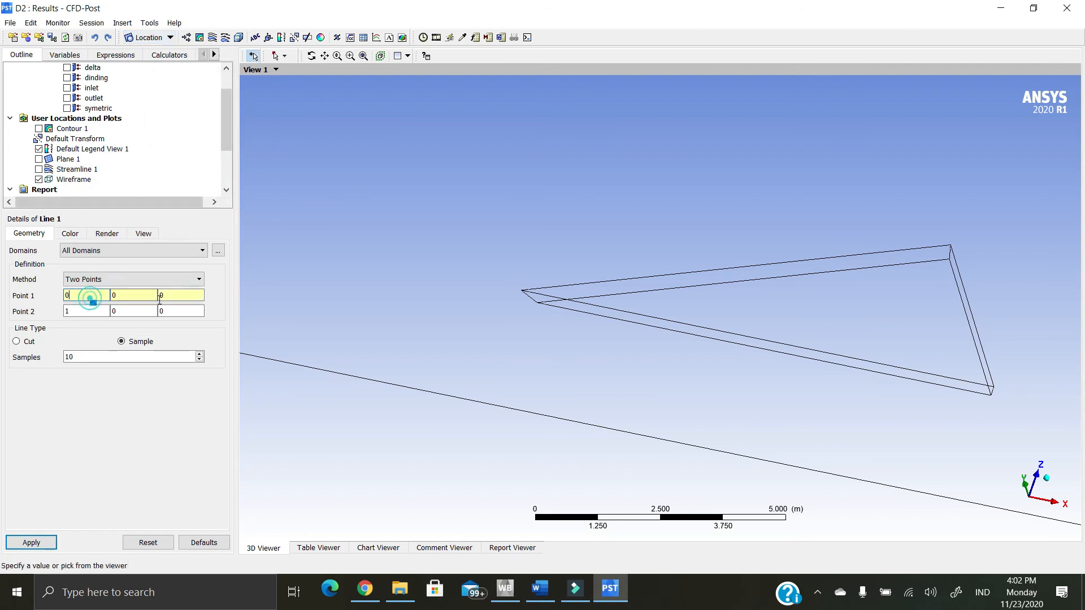
left_click(523, 292)
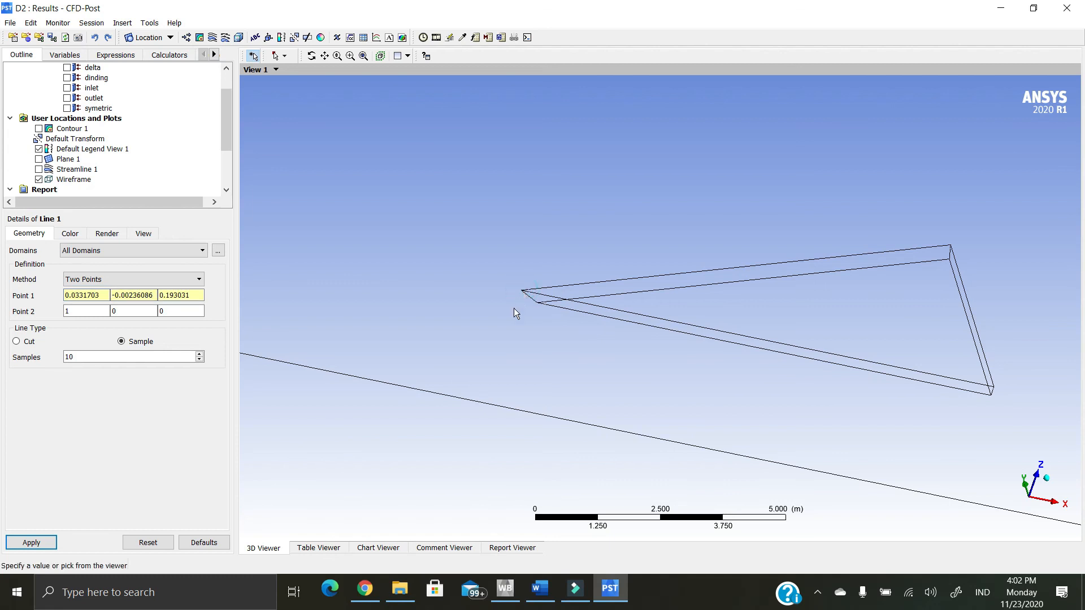
left_click(82, 311)
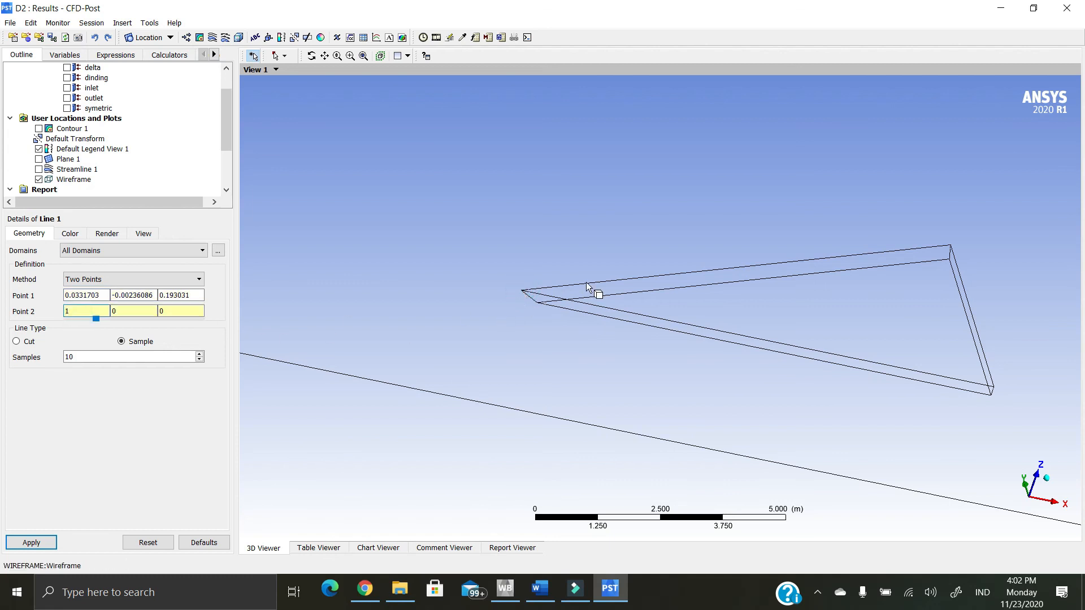
left_click(579, 286)
left_click(31, 543)
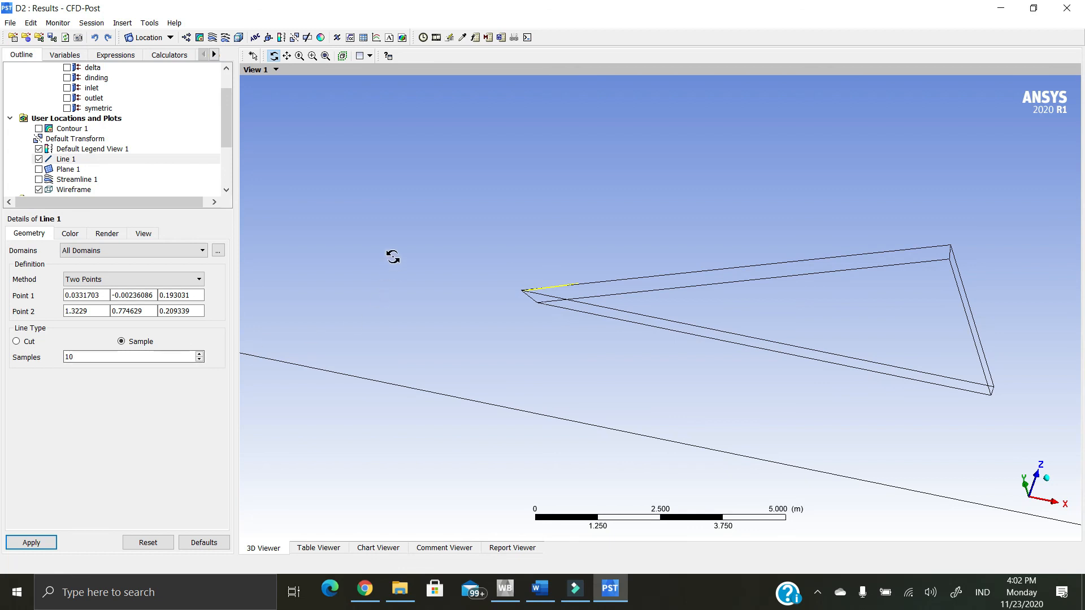
- Create Streamline 2 as a 3D velocity streamline starting from Line 1 with Vertex sampling and a maximum of 25 points
left_click(212, 37)
left_click(242, 93)
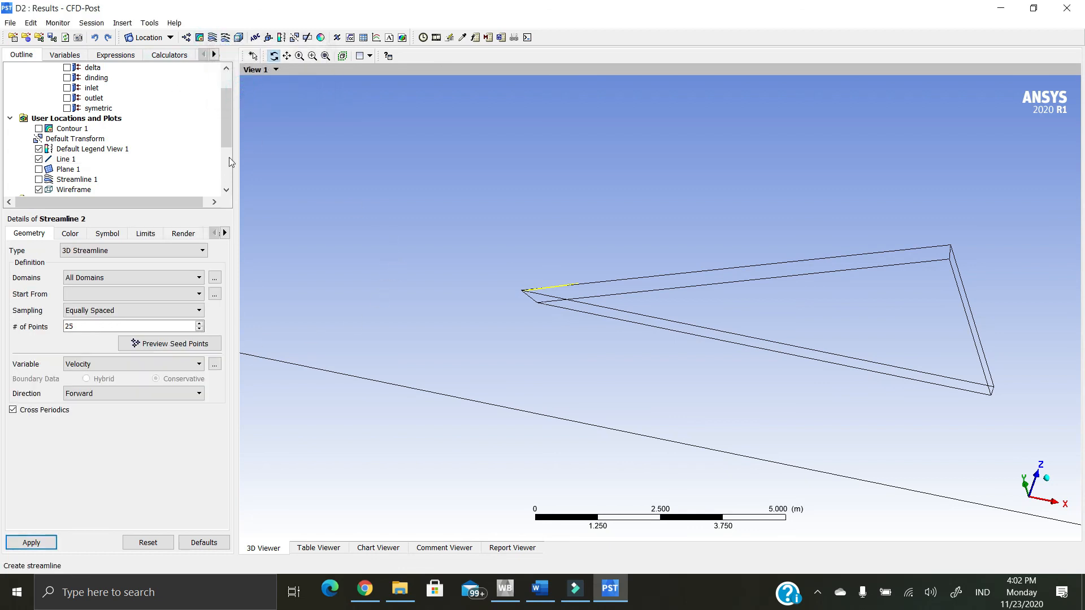
left_click(121, 293)
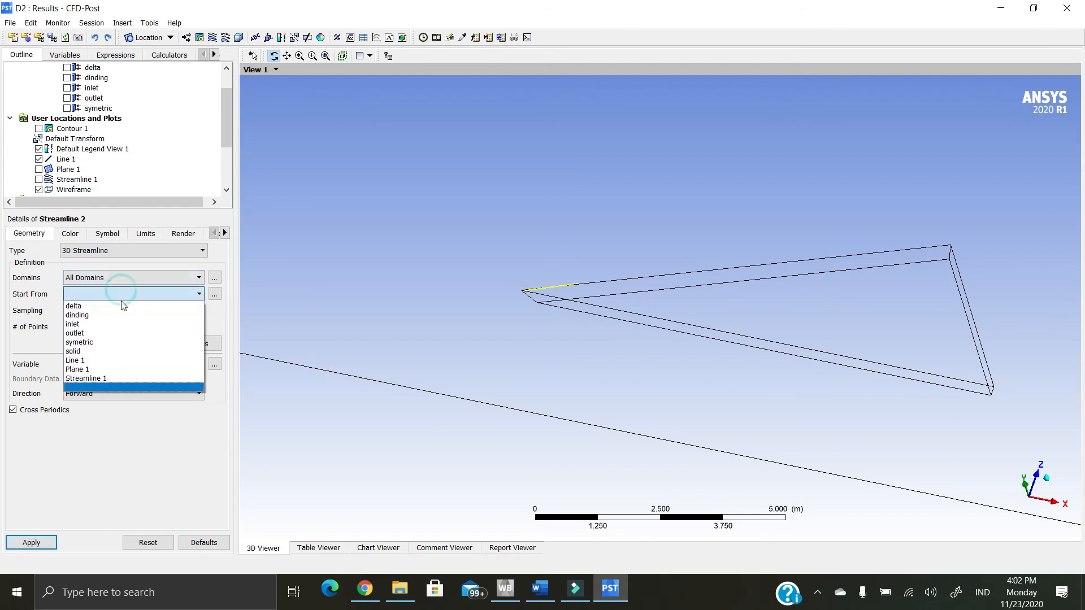
left_click(111, 361)
left_click(33, 542)
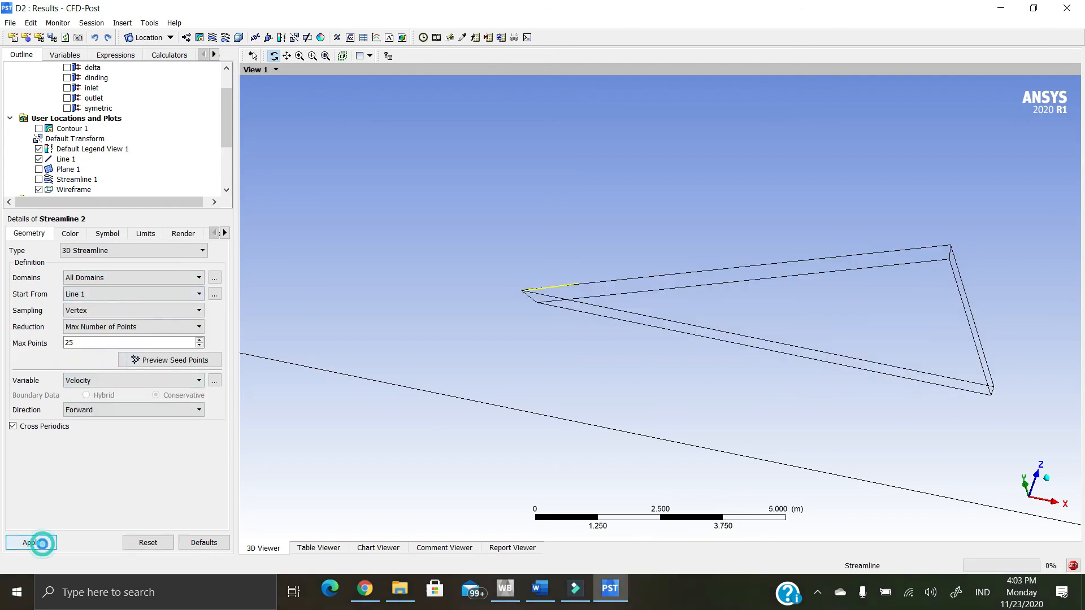
scroll(557, 304, "up", 1)
scroll(562, 300, "down", 7)
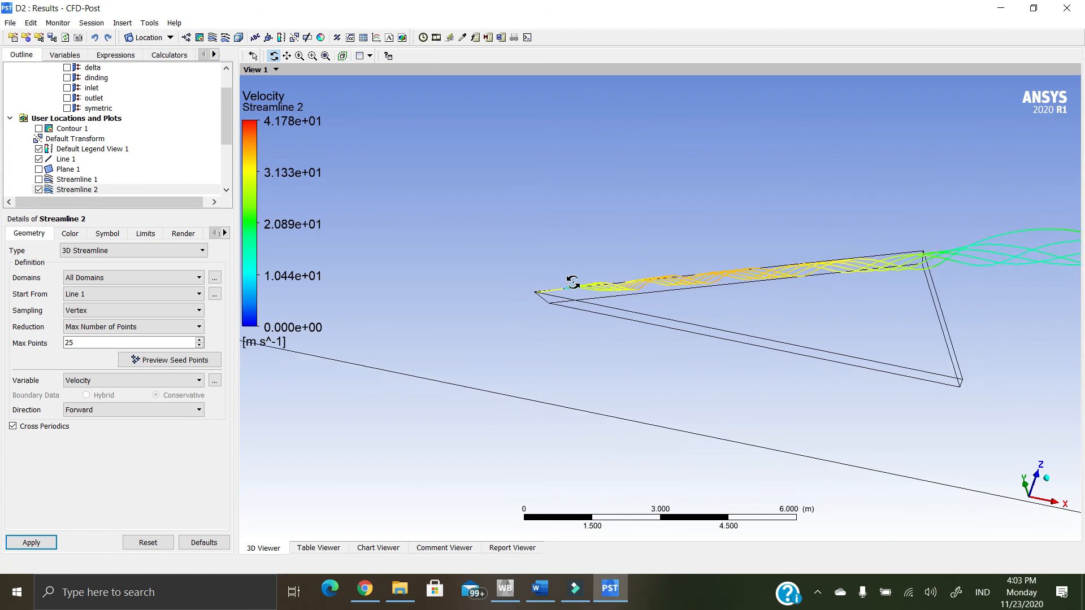
mouse_move(731, 318)
left_mouse_down()
mouse_move(743, 320)
mouse_move(625, 339)
mouse_move(751, 334)
mouse_move(727, 344)
mouse_move(669, 314)
mouse_move(646, 338)
mouse_move(653, 320)
mouse_move(726, 324)
left_mouse_up()
- Show Contour 1 and Plane 1 together with Streamline 2, and inspect the pressure field around the wing
left_click(38, 129)
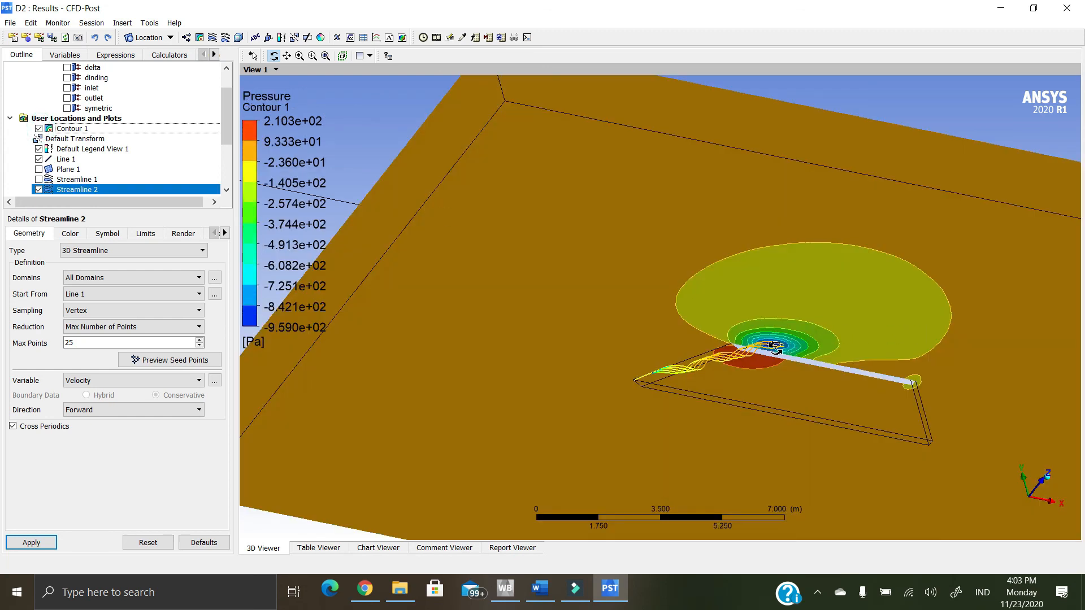
left_click_drag(787, 366, 765, 332)
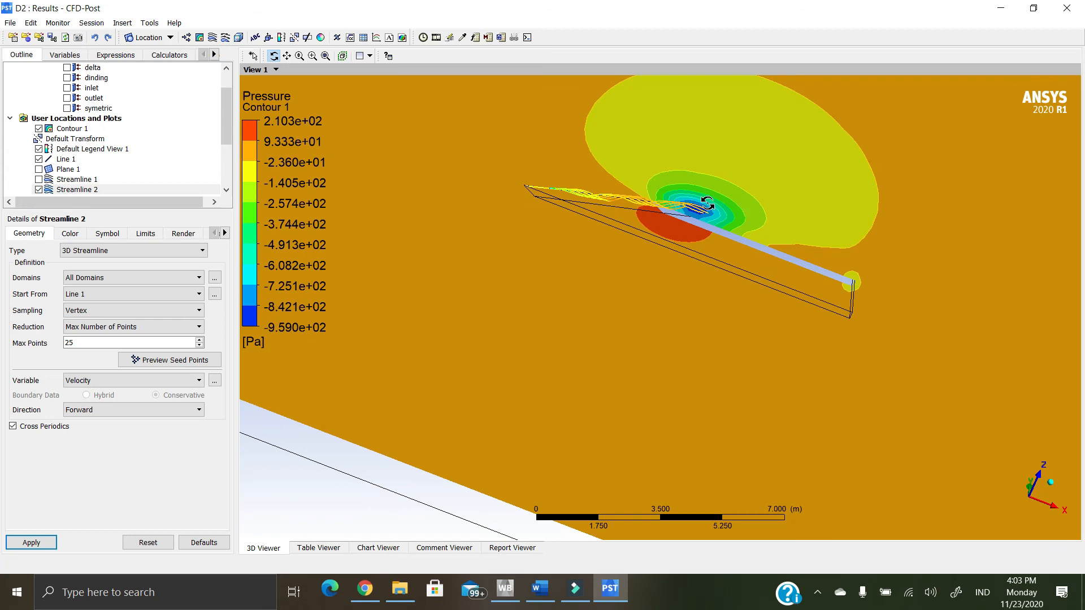
left_click_drag(703, 212, 656, 319)
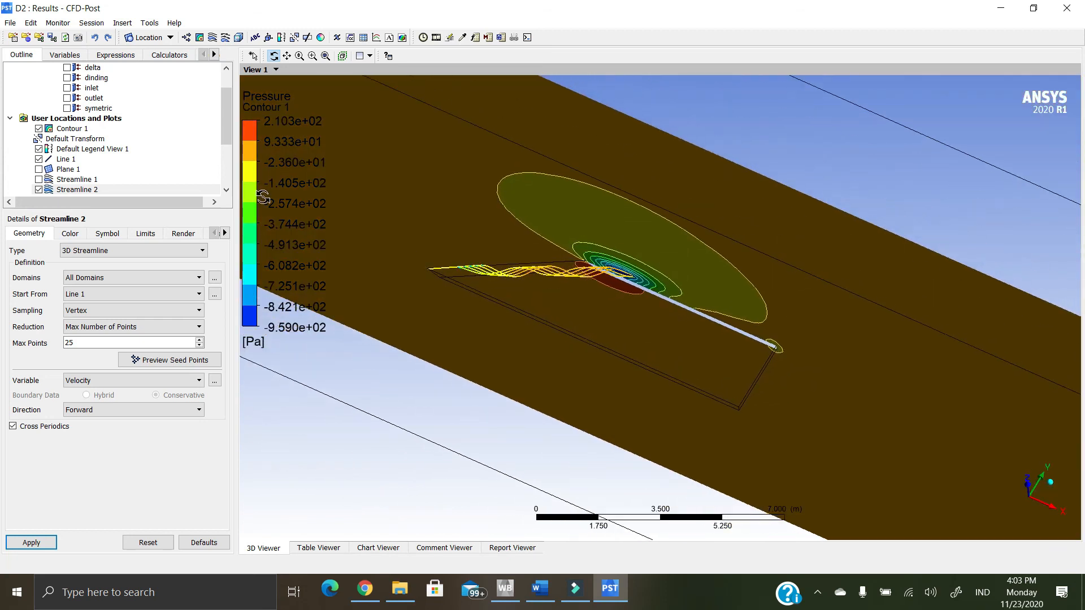
left_click(39, 169)
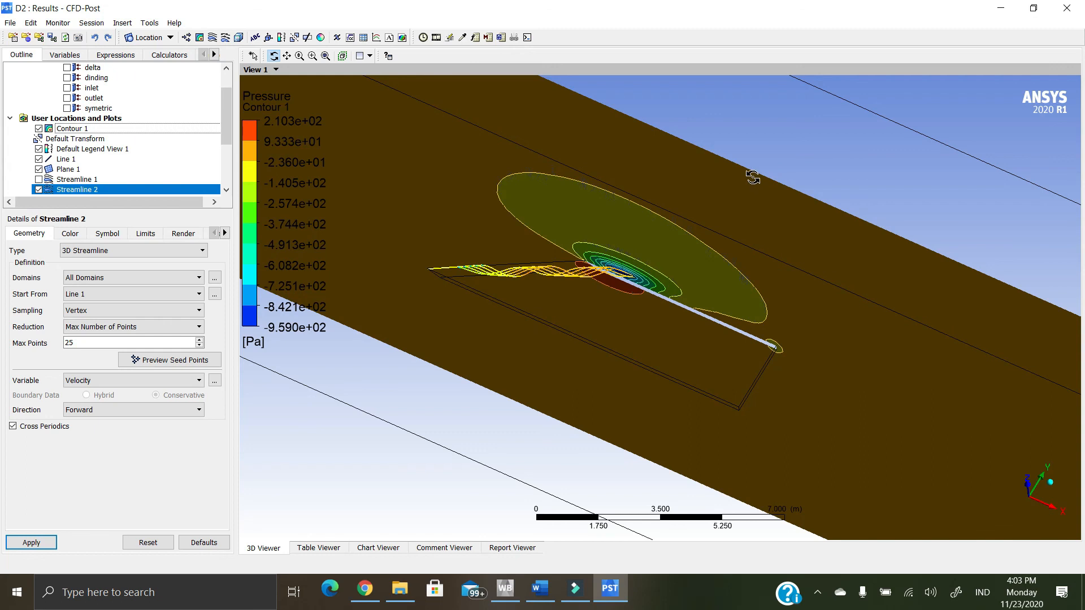
left_click(254, 57)
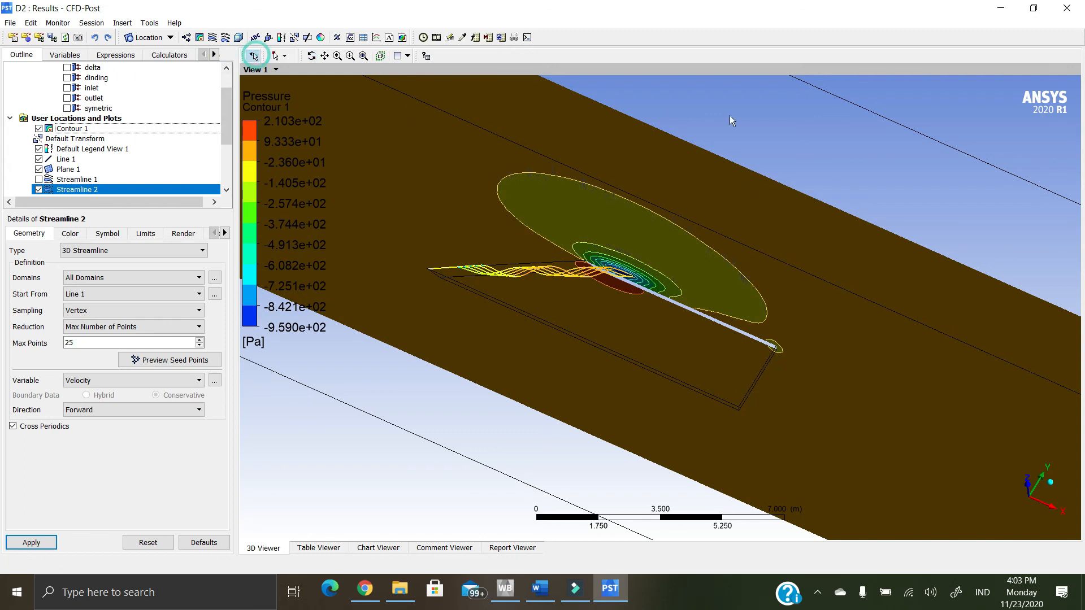
left_click(688, 147)
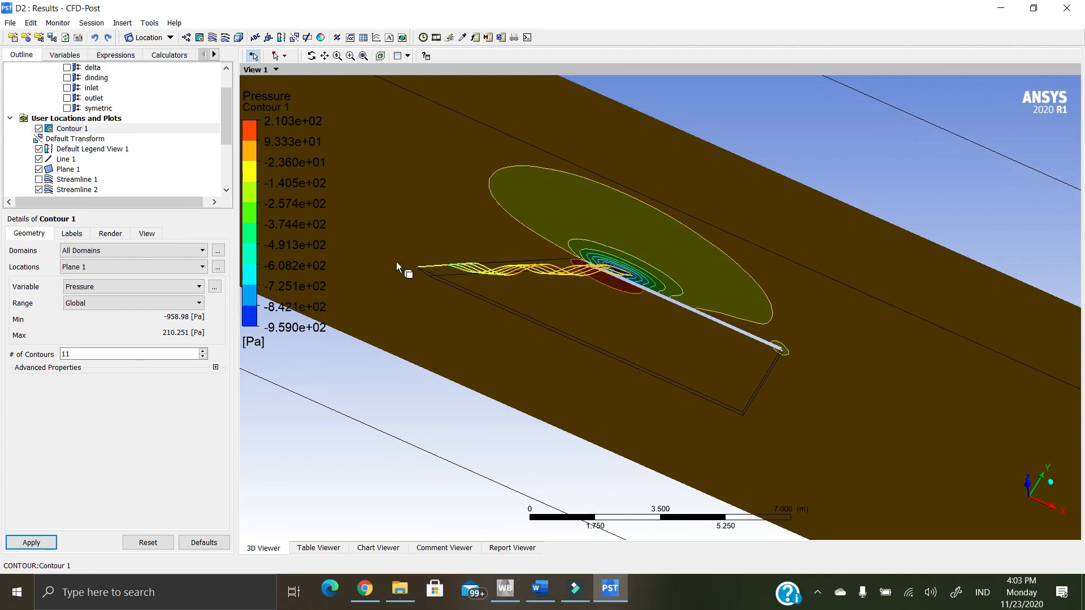
scroll(632, 325, "down", 3)
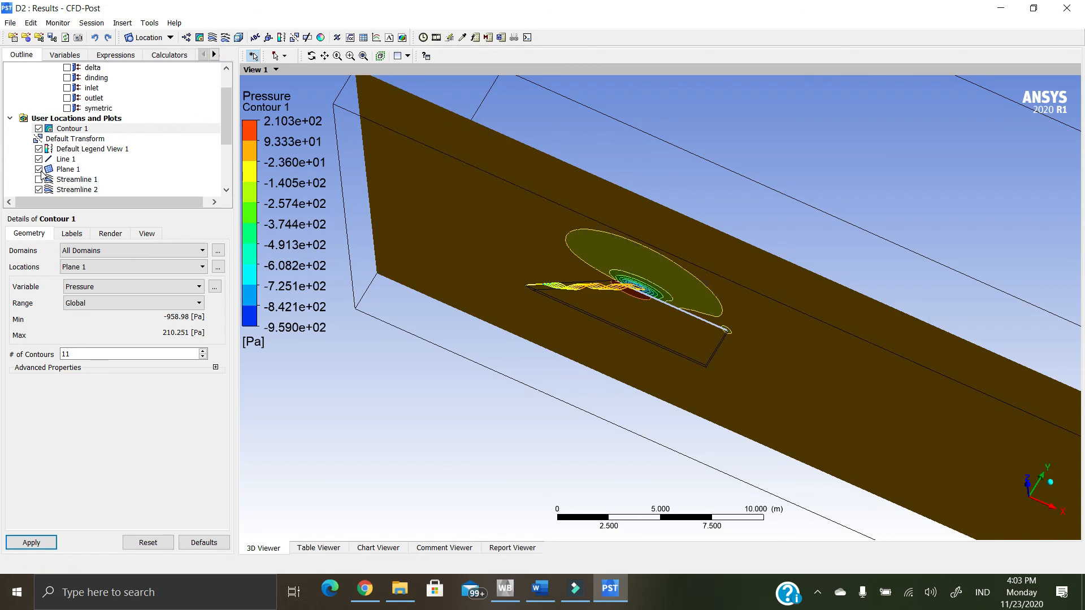
- Hide Contour 1 to select Plane 1 in the viewer, and show the contour again and select it
left_click(39, 129)
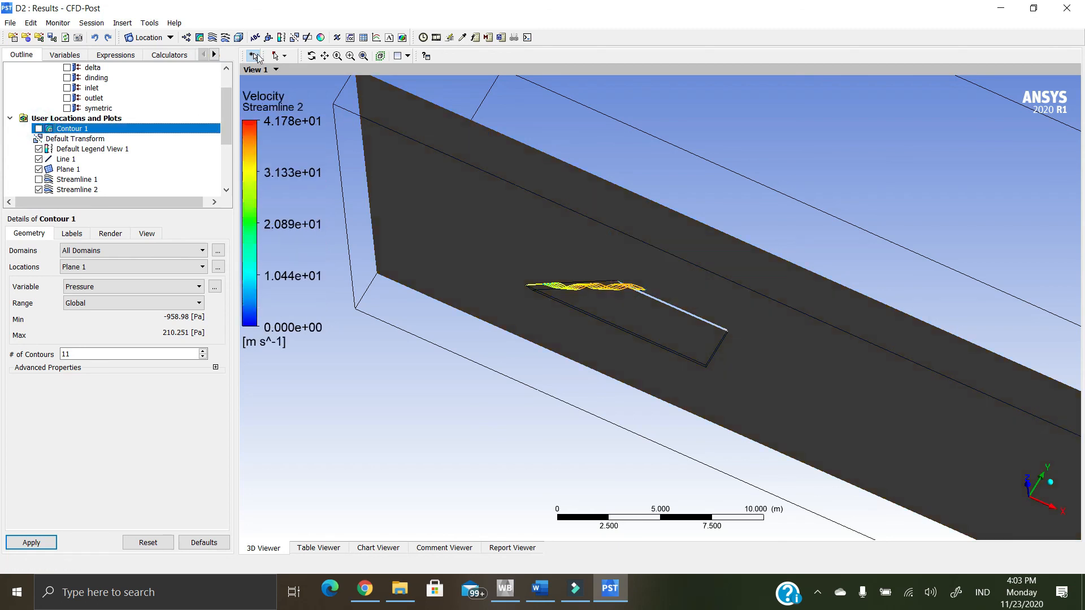
left_click(253, 57)
left_click(455, 116)
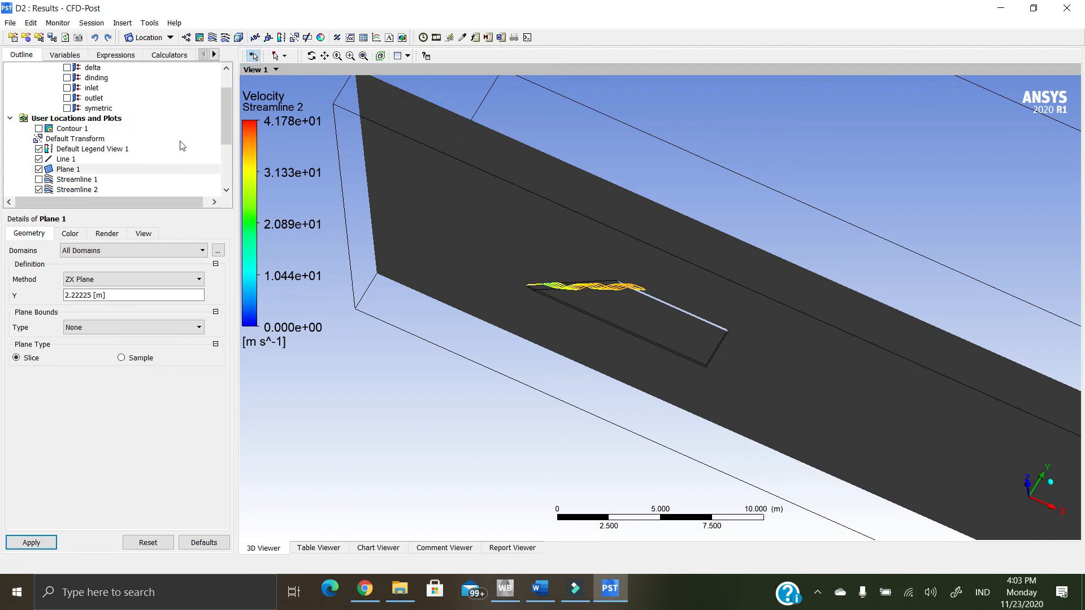
left_click(38, 129)
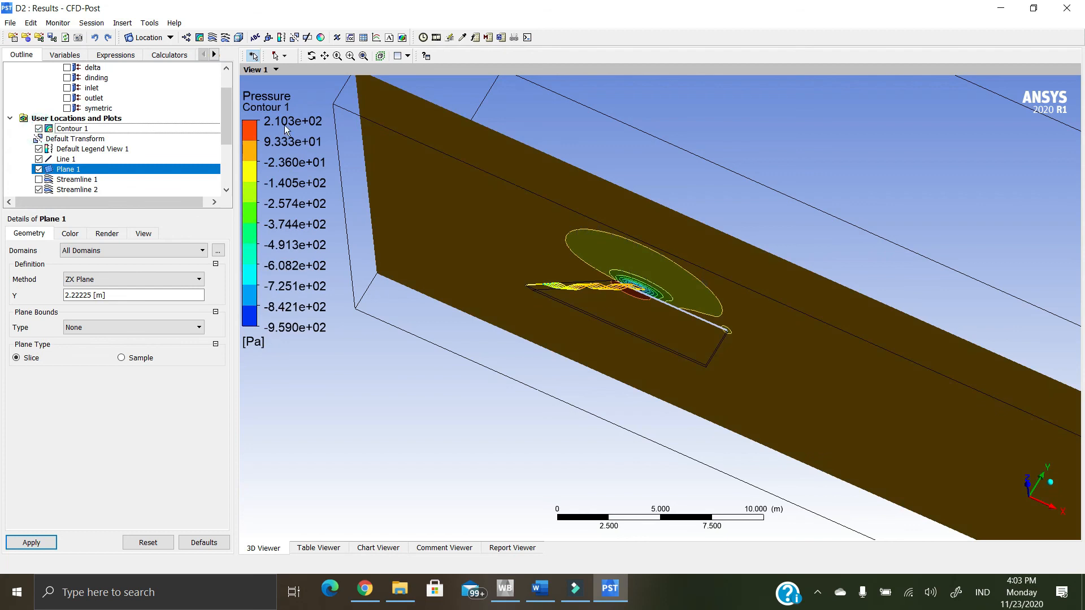
left_click(441, 113)
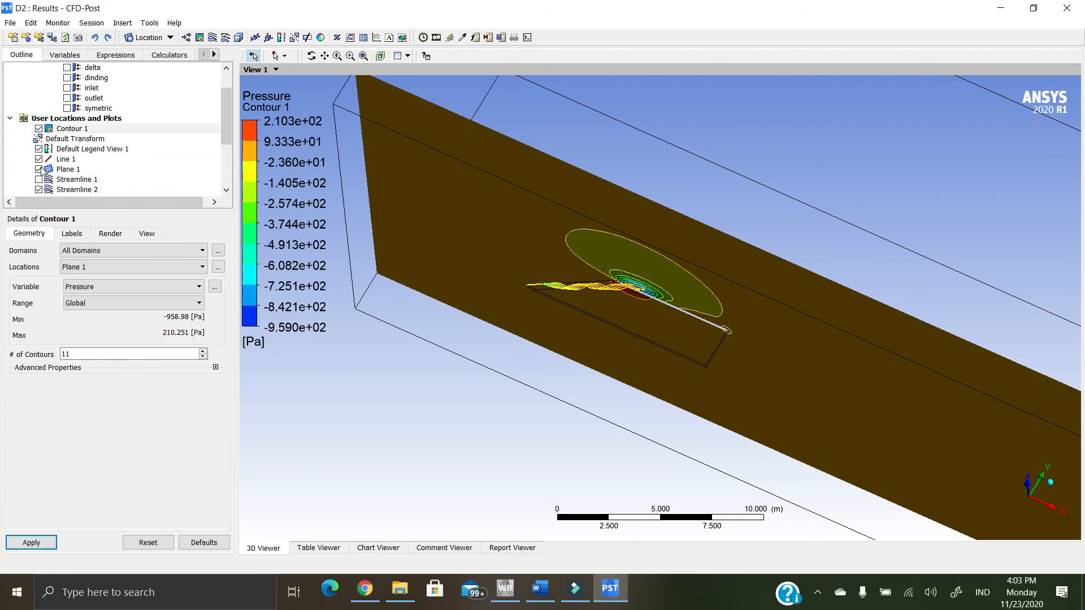
- Hide Contour 1 and move Plane 1 in the viewer to Y of about 1.22 m, nearer the wing's apex
left_click(38, 129)
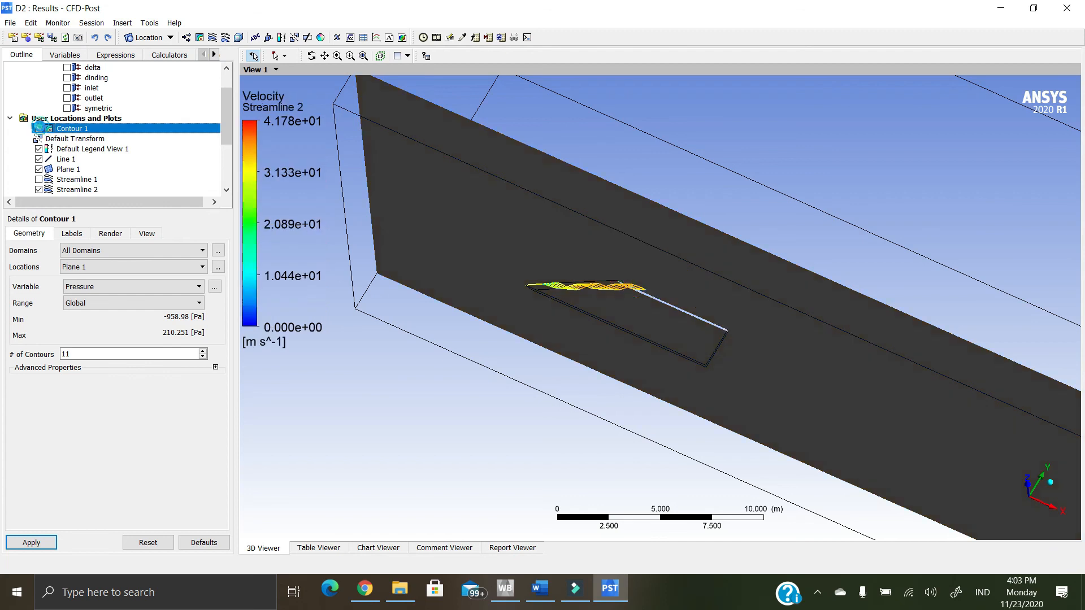
left_click(428, 112)
middle_click_drag(441, 104, 418, 125)
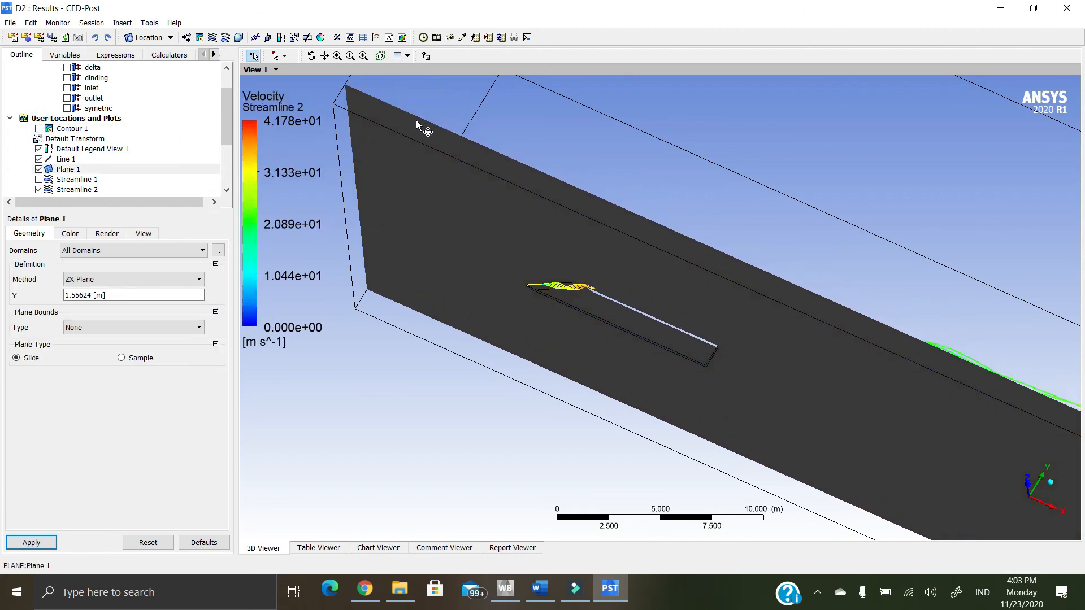
- Show Contour 1 on the moved plane and inspect it together with the Streamline 2 vortex along the wing
left_click(38, 128)
middle_click_drag(589, 304, 628, 222)
scroll(622, 249, "up", 5)
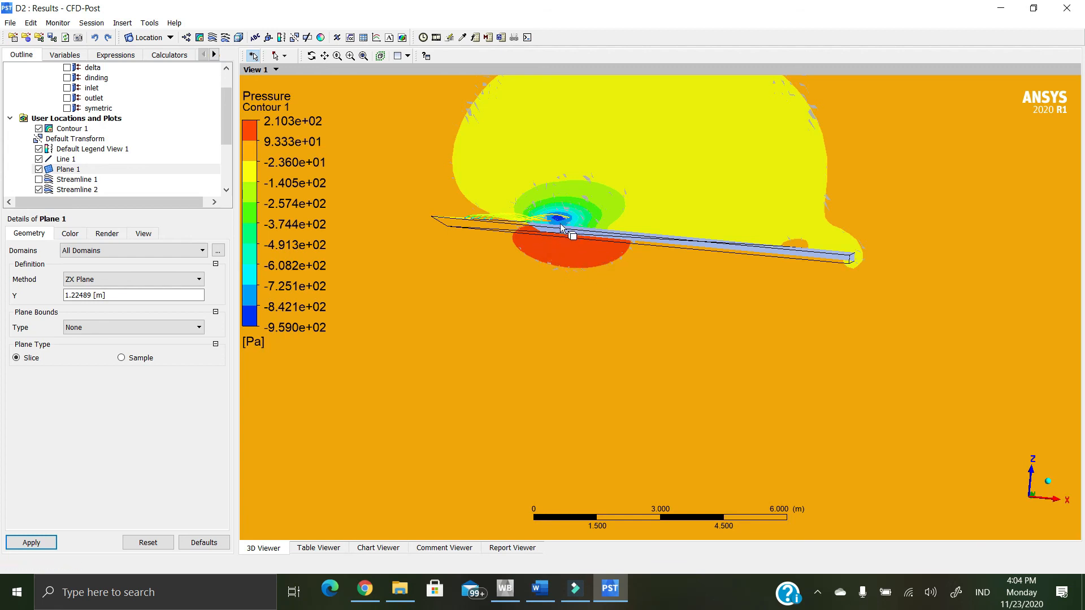
middle_click_drag(744, 209, 688, 269)
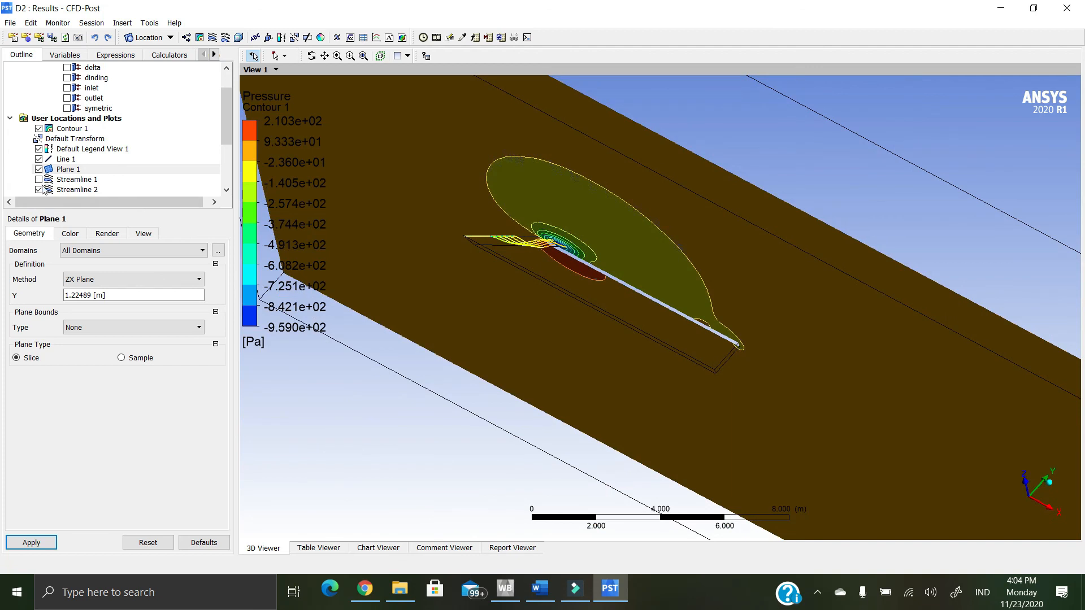
middle_click_drag(607, 234, 596, 266)
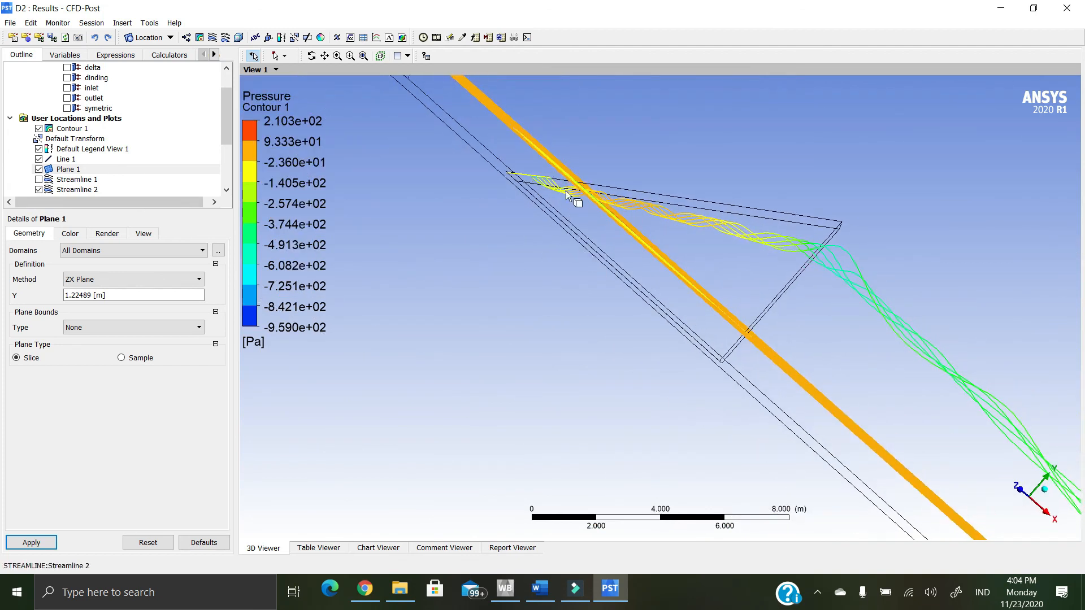
- Create a second contour of Pressure on the delta location, with Global range and 11 contours
scroll(791, 256, "up", 1)
scroll(791, 256, "down", 7)
middle_click_drag(735, 315, 769, 310)
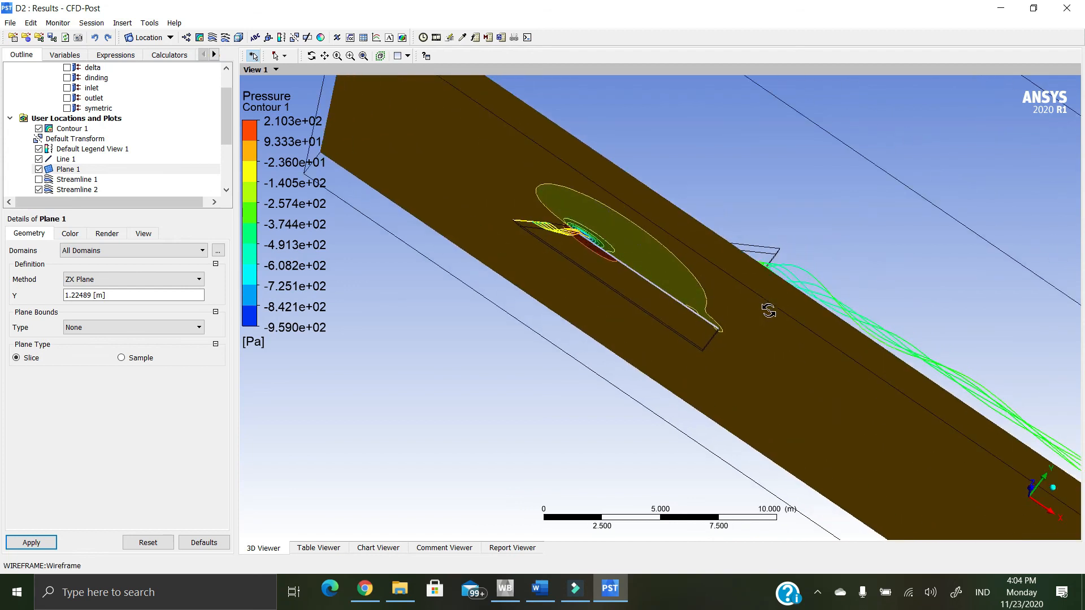
left_click(205, 37)
left_click(237, 85)
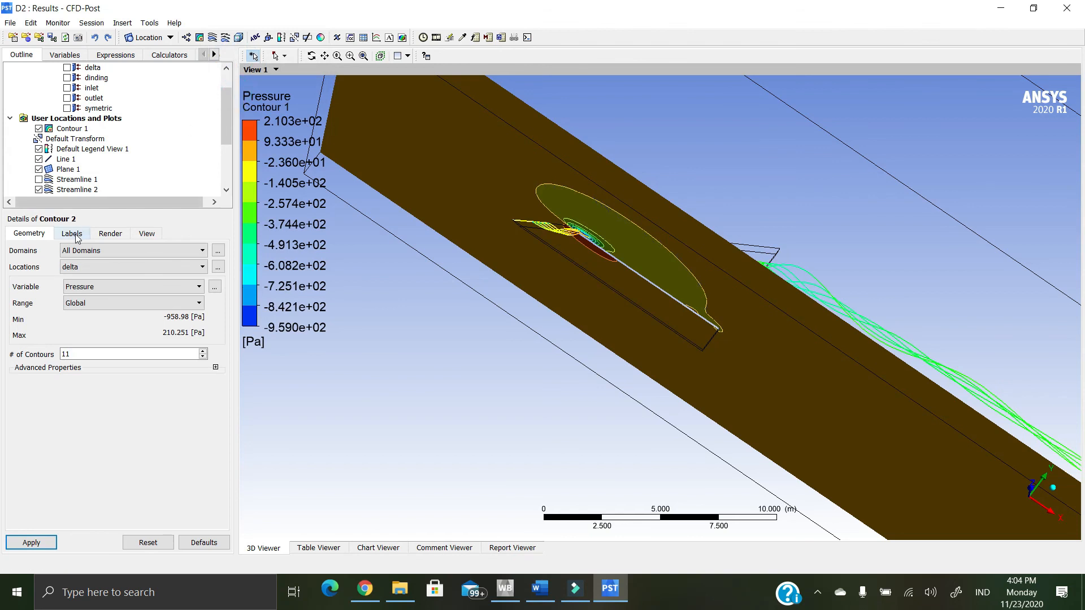
left_click(28, 543)
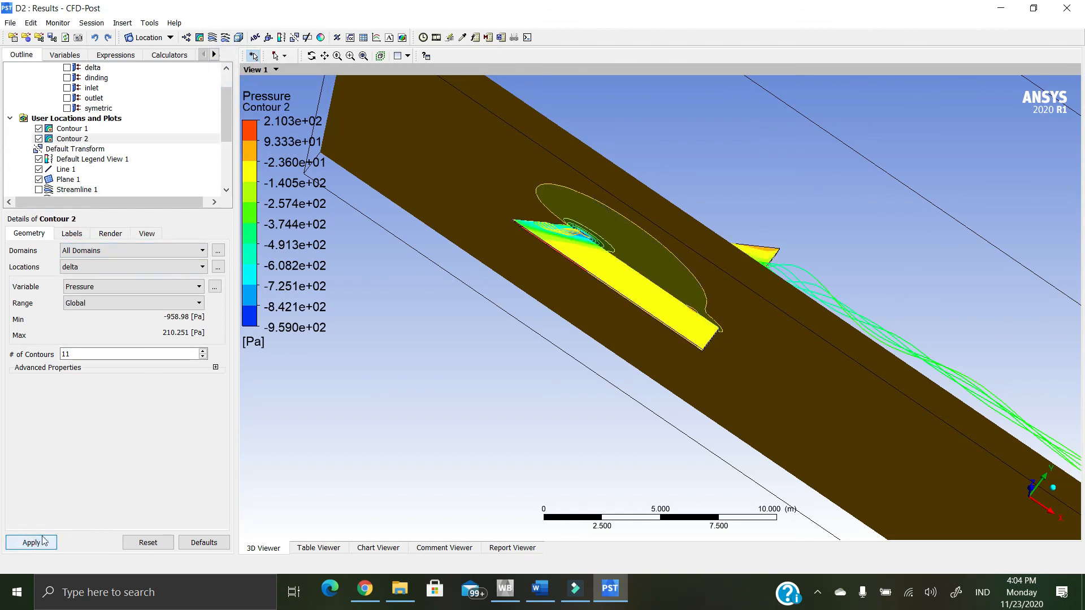
- Hide Contour 1 and Plane 1, leaving the wing's surface pressure contour and the vortex streamlines for inspection
middle_click_drag(617, 346, 582, 338)
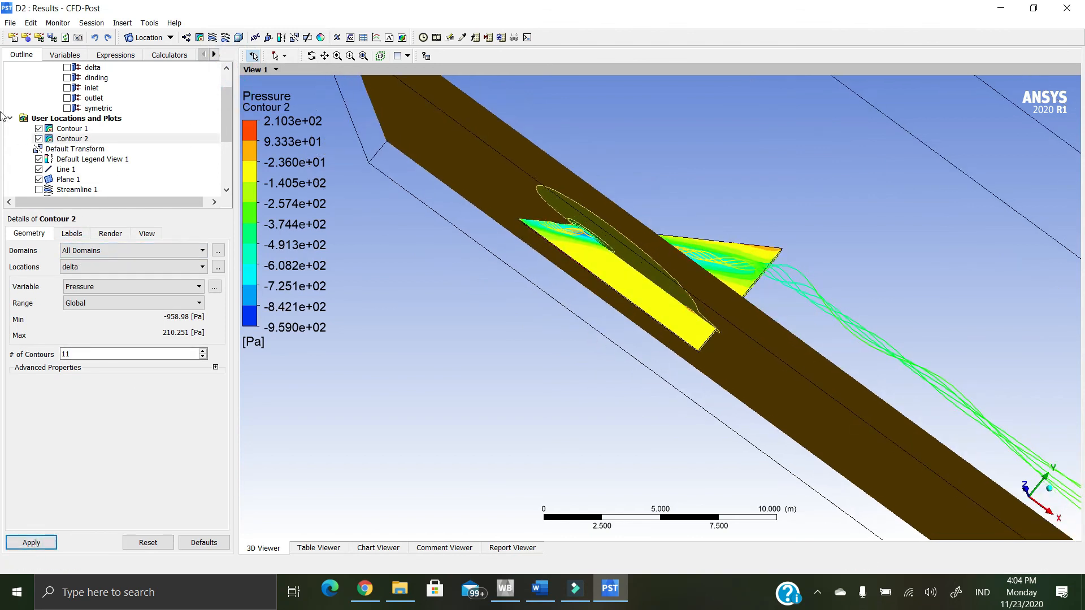
left_click(39, 129)
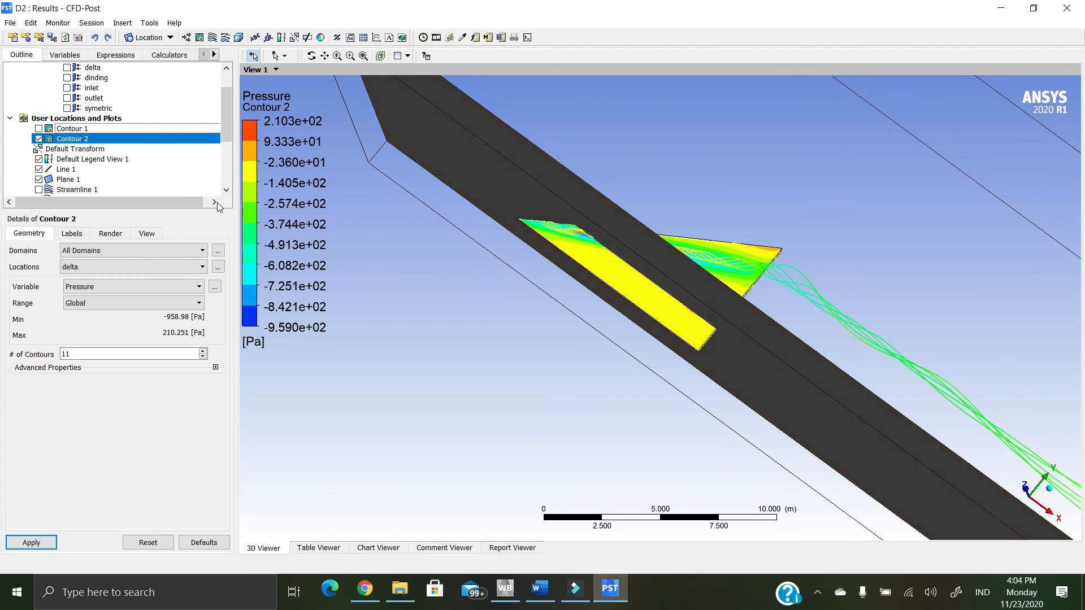
left_click(38, 179)
middle_click_drag(561, 299, 521, 305)
scroll(590, 308, "down", 5)
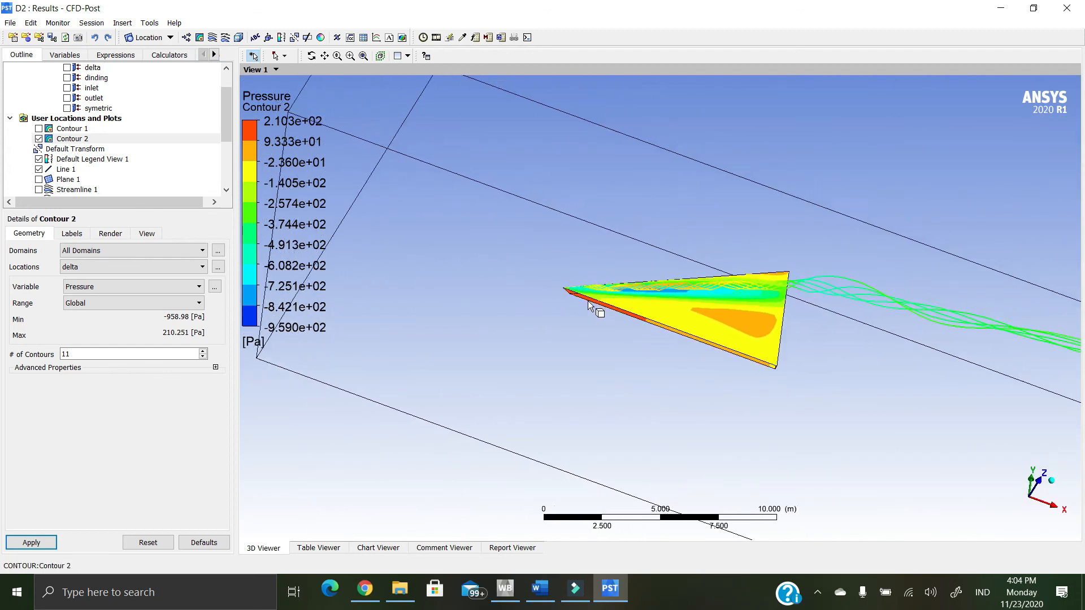
scroll(589, 305, "down", 2)
middle_click_drag(668, 310, 568, 341)
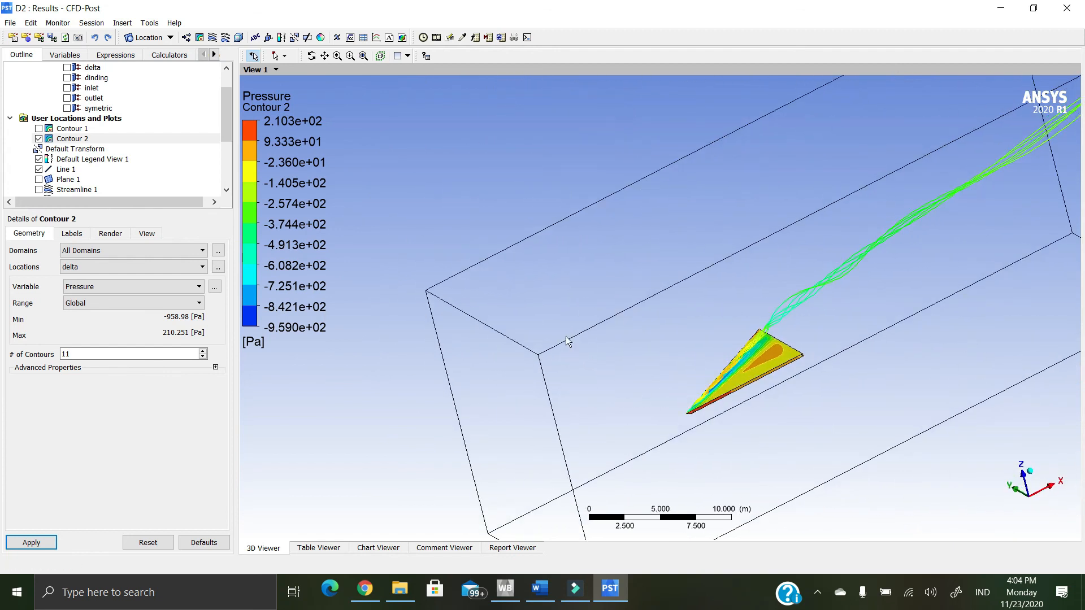
- Hide the Wireframe of the flow domain around the wing
scroll(54, 187, "down", 2)
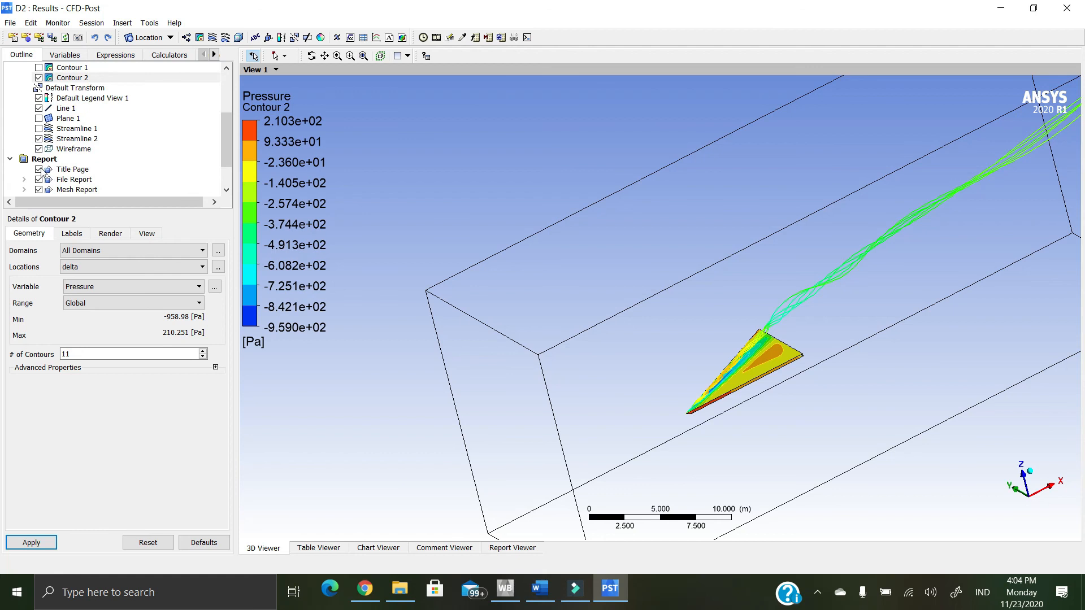
scroll(392, 220, "up", 1)
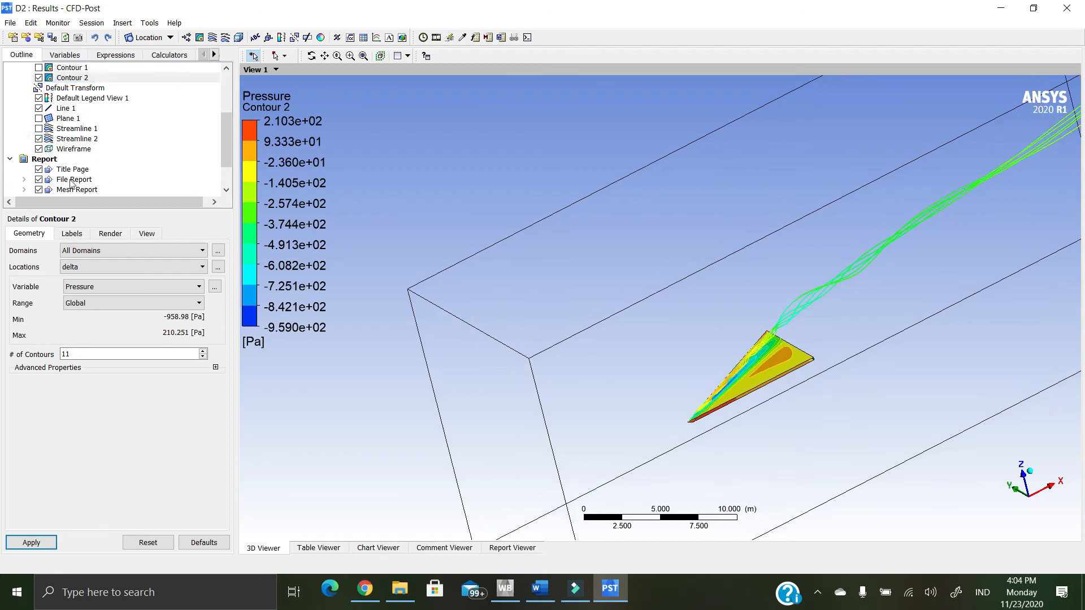
left_click(39, 150)
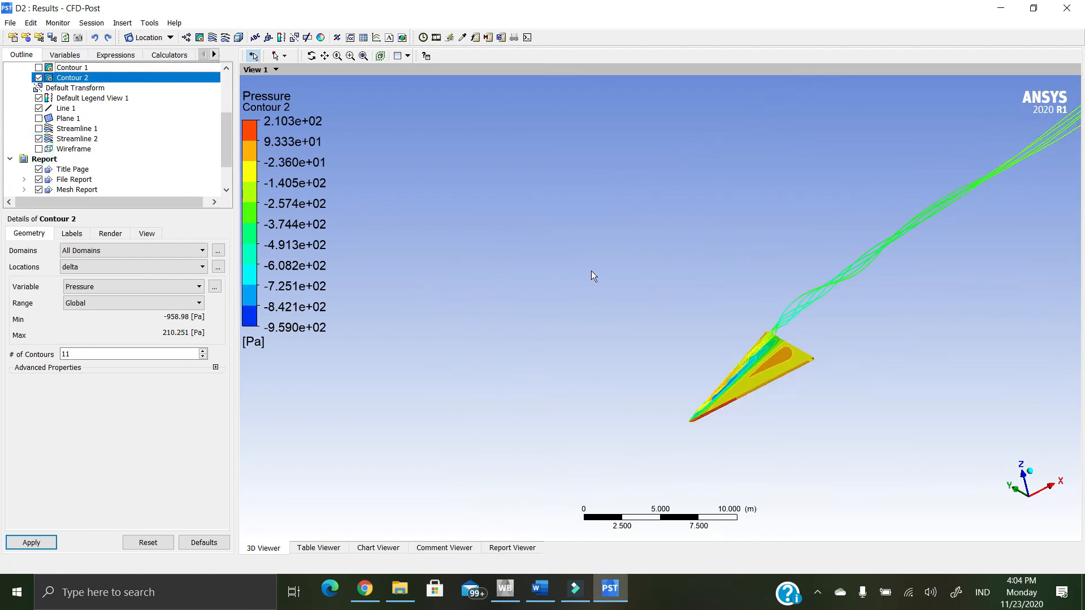
scroll(591, 276, "up", 1)
left_click_drag(225, 144, 227, 111)
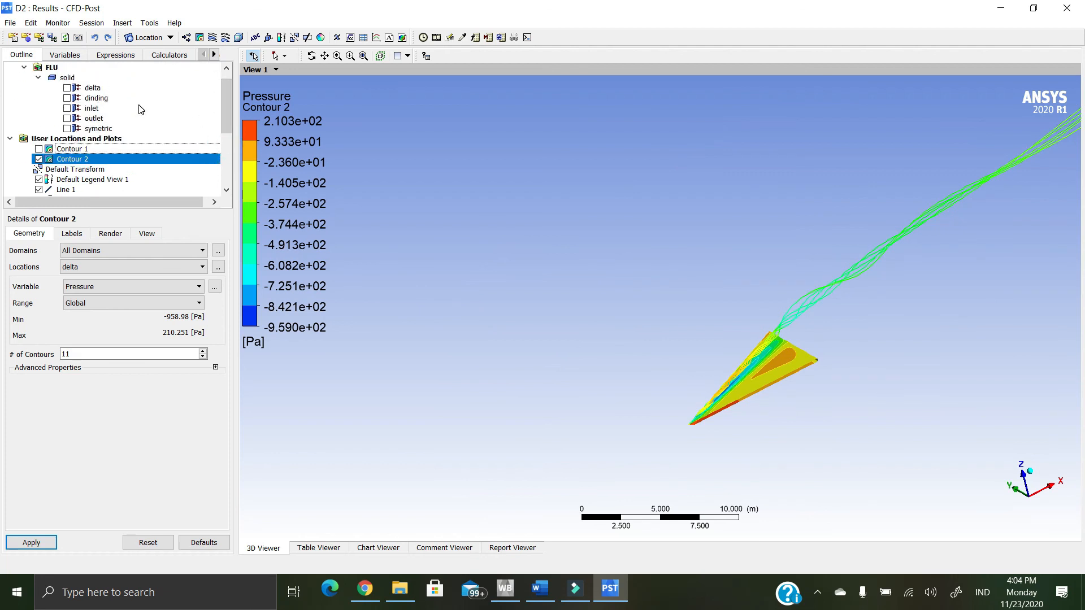
left_click(67, 78)
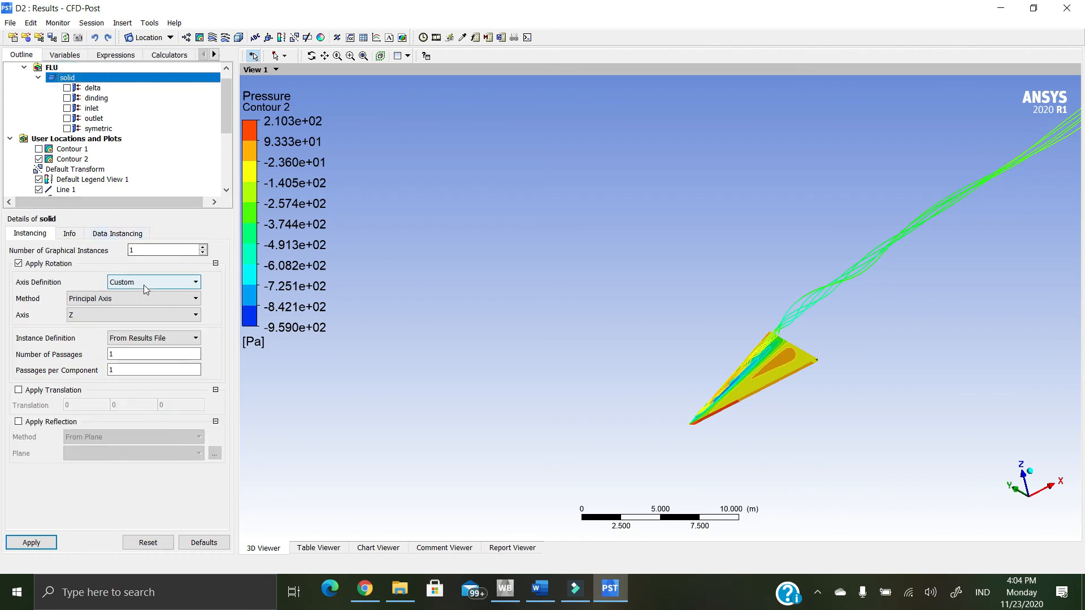
left_click(18, 422)
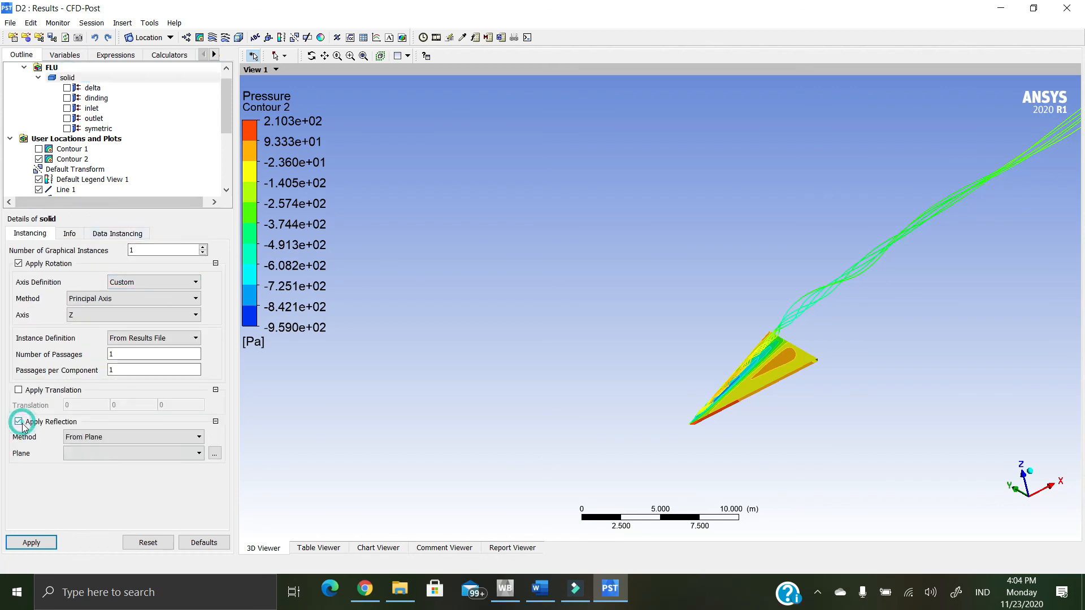
left_click(99, 438)
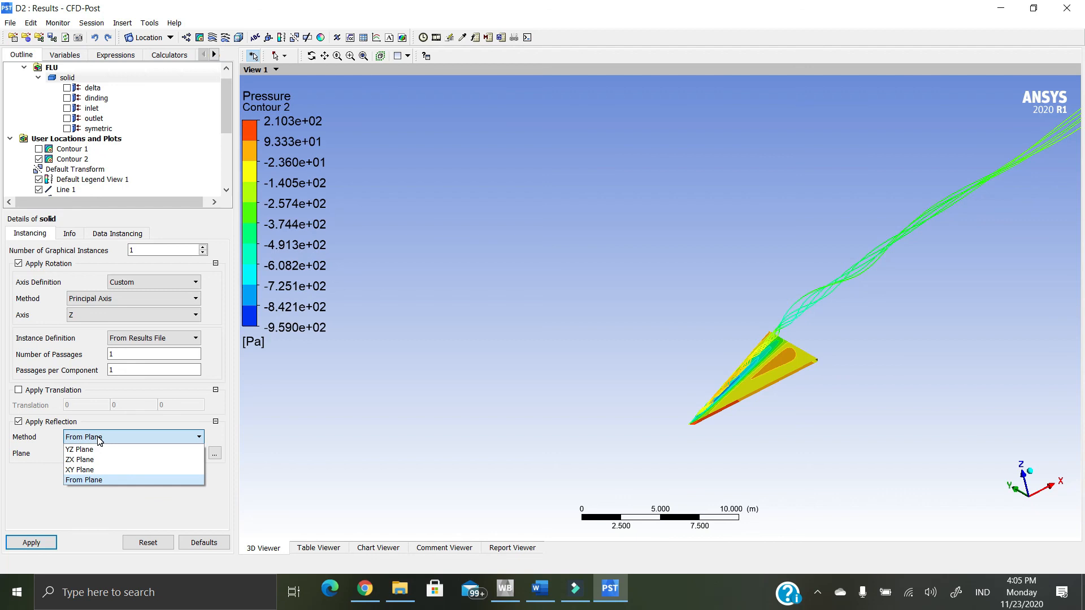
left_click(52, 68)
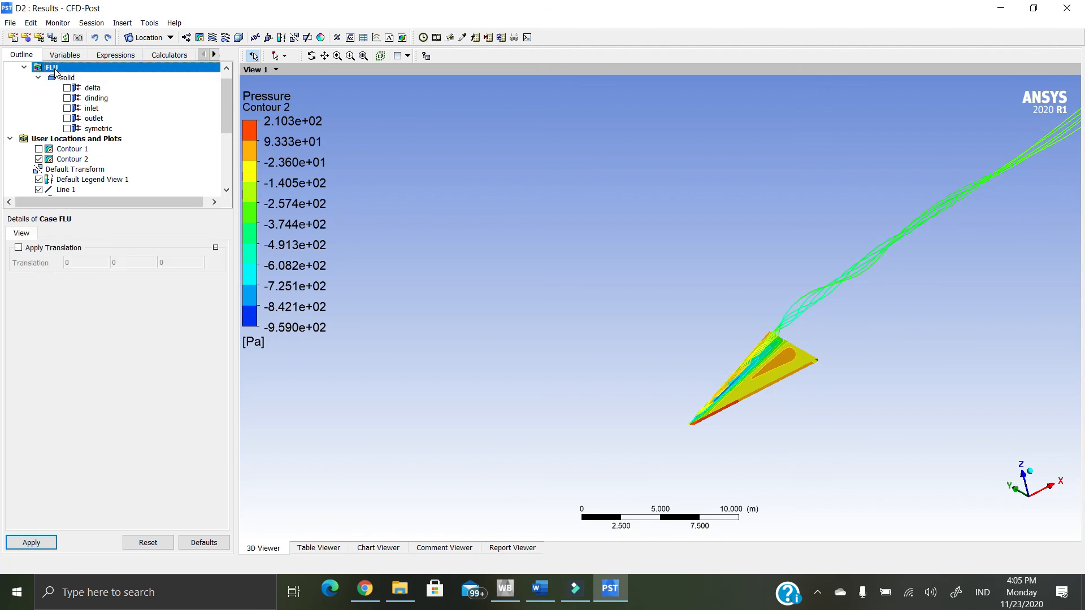
- Mirror the solid domain by applying a reflection with the ZX Plane method at Y = 0.0 m
left_click(58, 77)
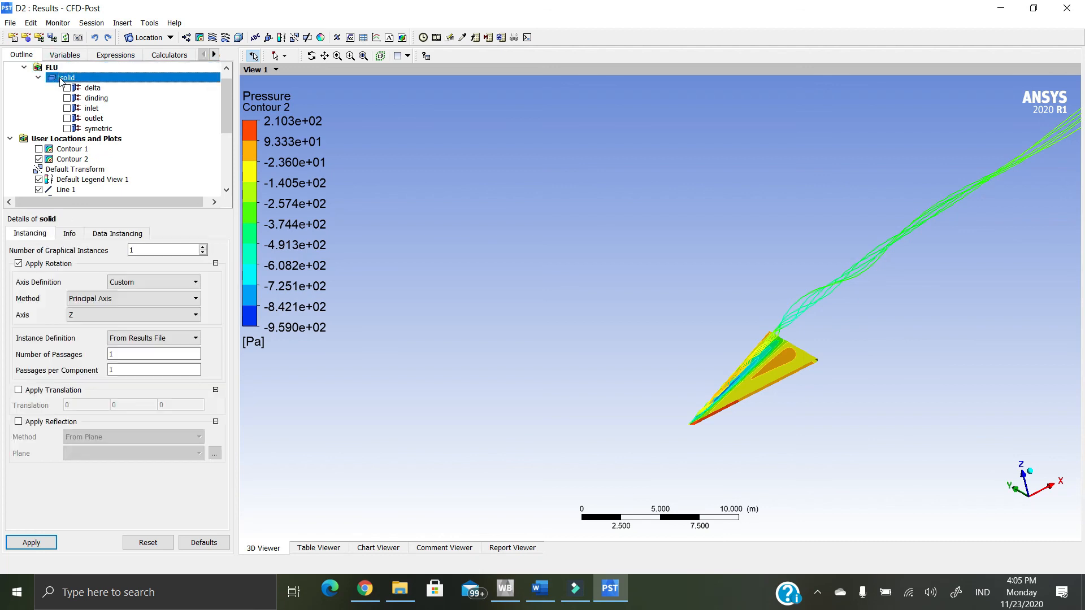
left_click(49, 423)
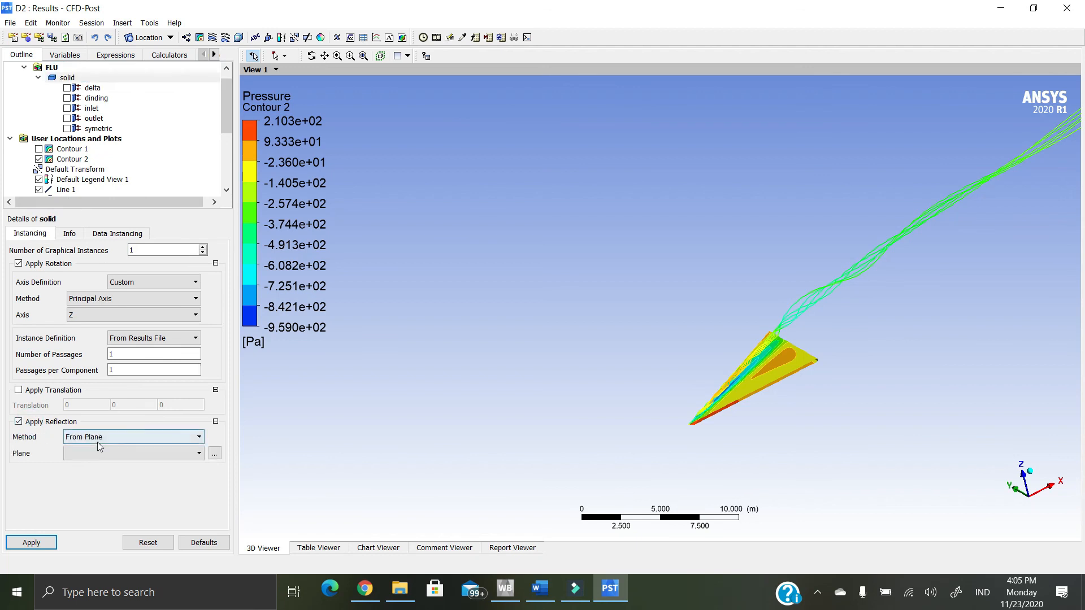
left_click(99, 438)
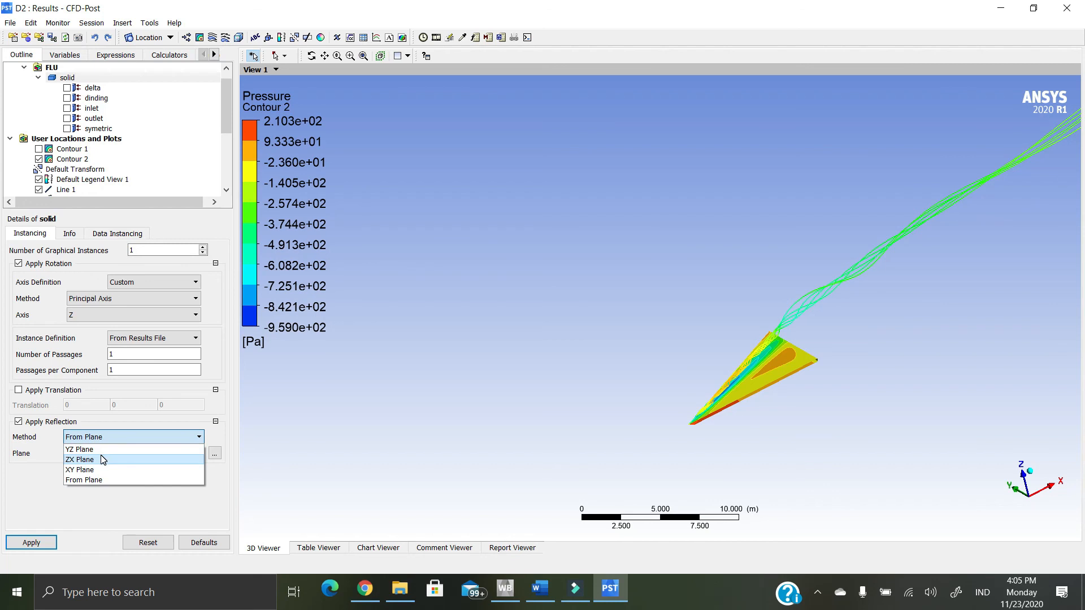
left_click(101, 459)
left_click(44, 544)
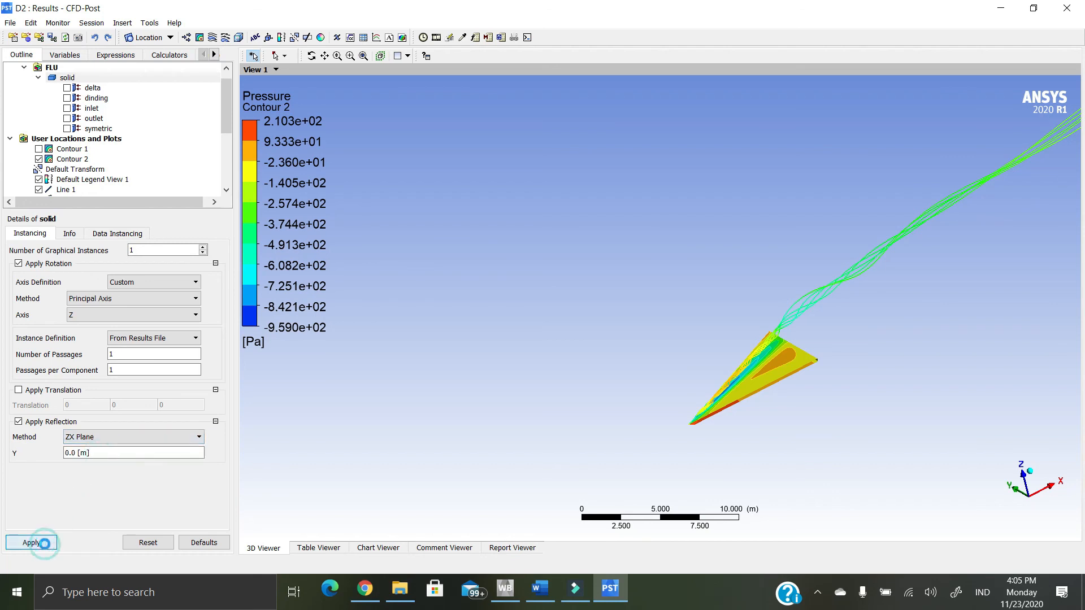
- Examine the surface pressure and both leading-edge vortices on the mirrored full delta wing from several angles
scroll(714, 309, "up", 2)
scroll(726, 328, "down", 5)
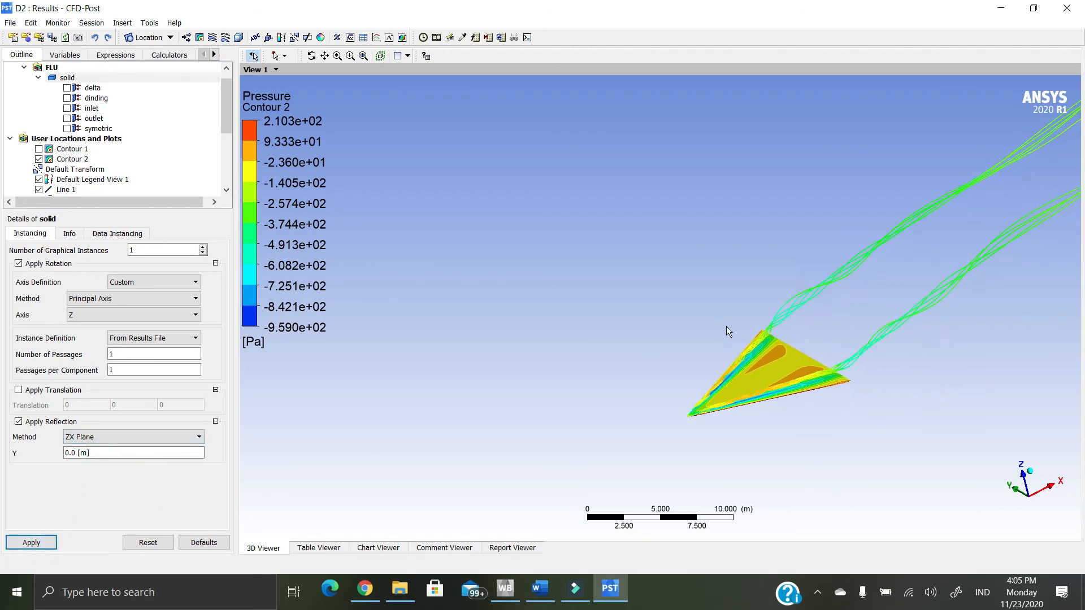
mouse_move(786, 397)
middle_mouse_down()
mouse_move(850, 380)
mouse_move(796, 375)
mouse_move(783, 356)
mouse_move(802, 350)
mouse_move(780, 379)
middle_mouse_up()
left_click(325, 55)
left_click_drag(775, 409, 628, 282)
scroll(626, 282, "up", 5)
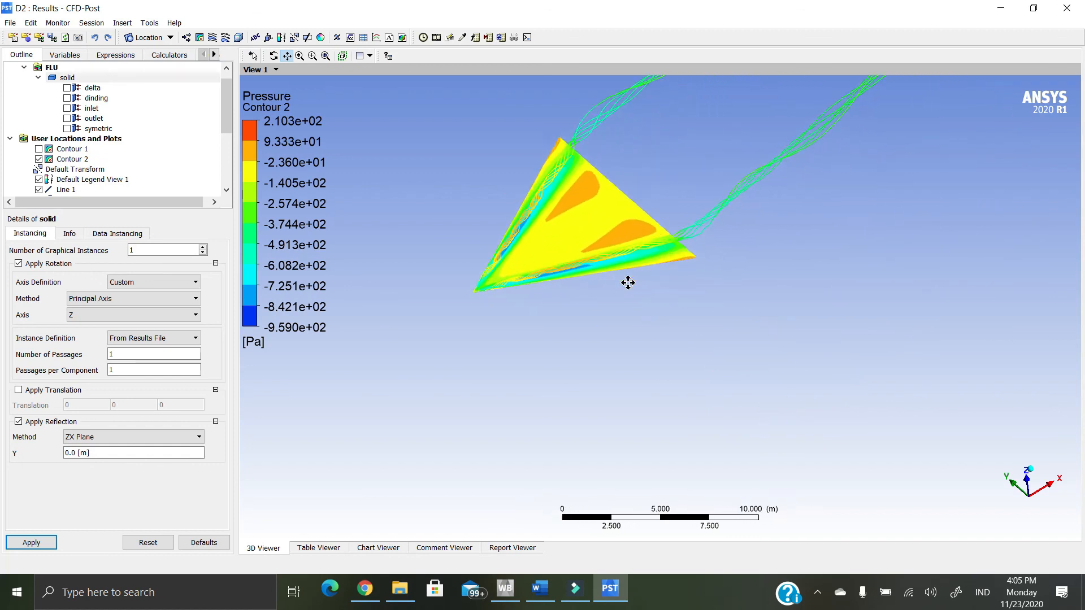
mouse_move(659, 204)
middle_mouse_down()
mouse_move(647, 170)
mouse_move(700, 293)
mouse_move(654, 286)
mouse_move(656, 260)
mouse_move(582, 259)
mouse_move(537, 283)
mouse_move(612, 291)
mouse_move(613, 282)
middle_mouse_up()
mouse_move(583, 185)
left_mouse_down()
mouse_move(609, 289)
mouse_move(644, 345)
left_mouse_up()
middle_click_drag(644, 344, 615, 341)
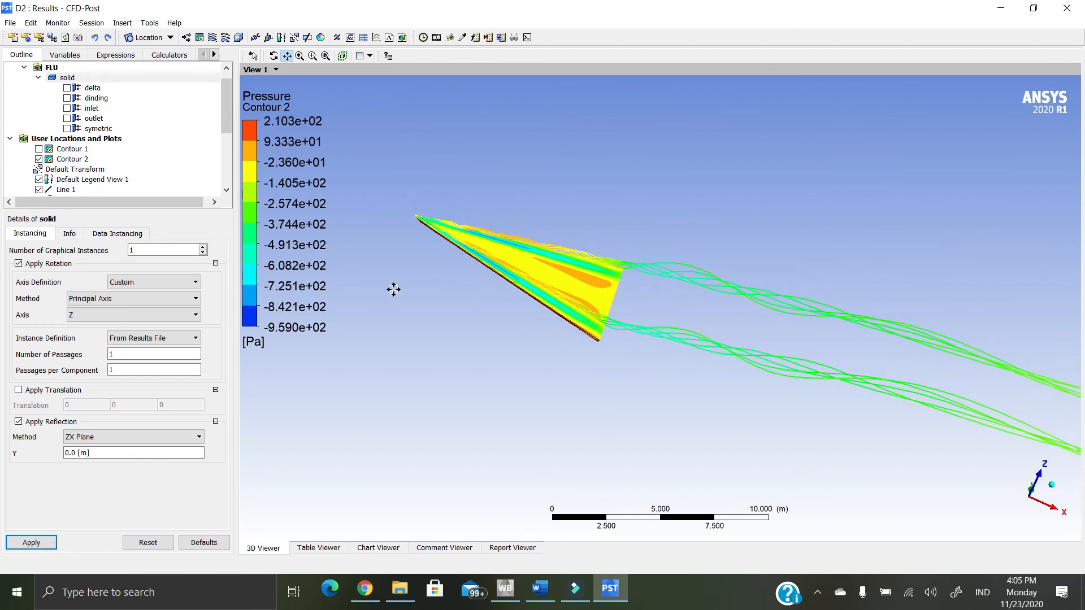
scroll(599, 249, "up", 2)
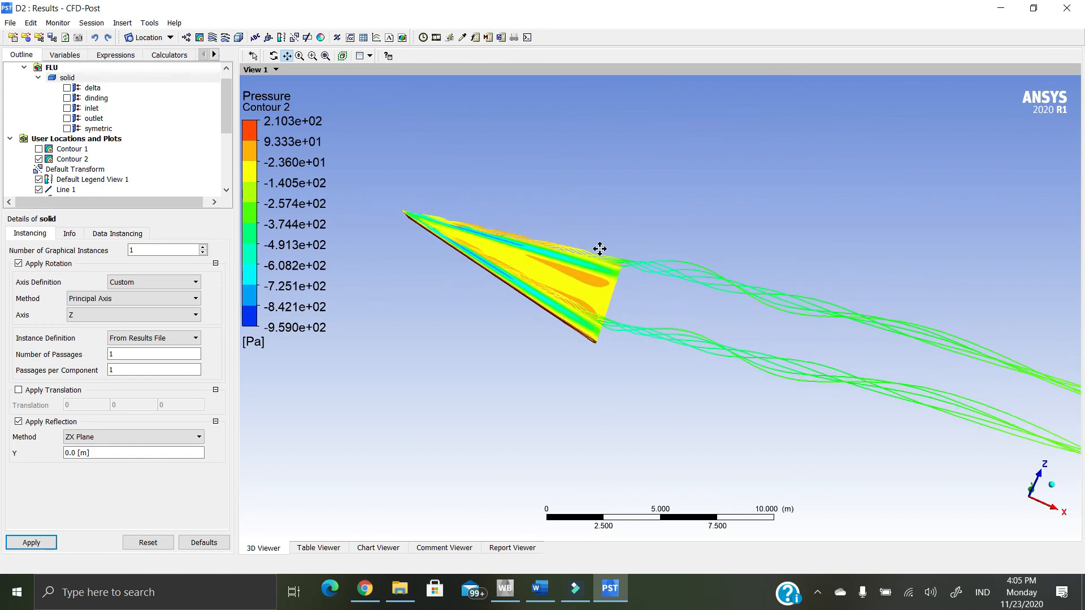
left_click_drag(541, 245, 557, 205)
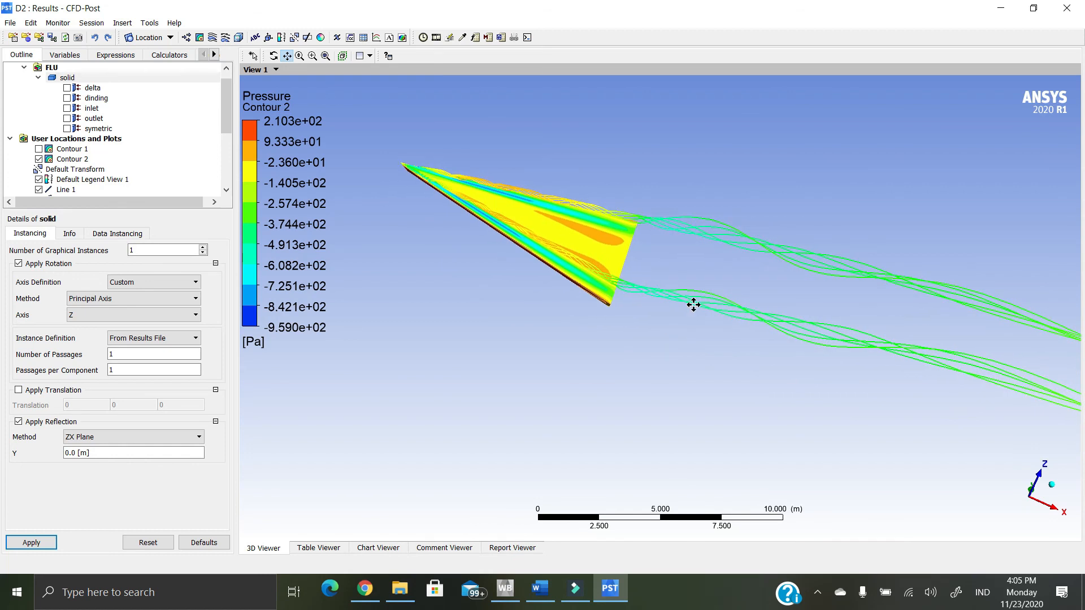
middle_click_drag(531, 218, 576, 252)
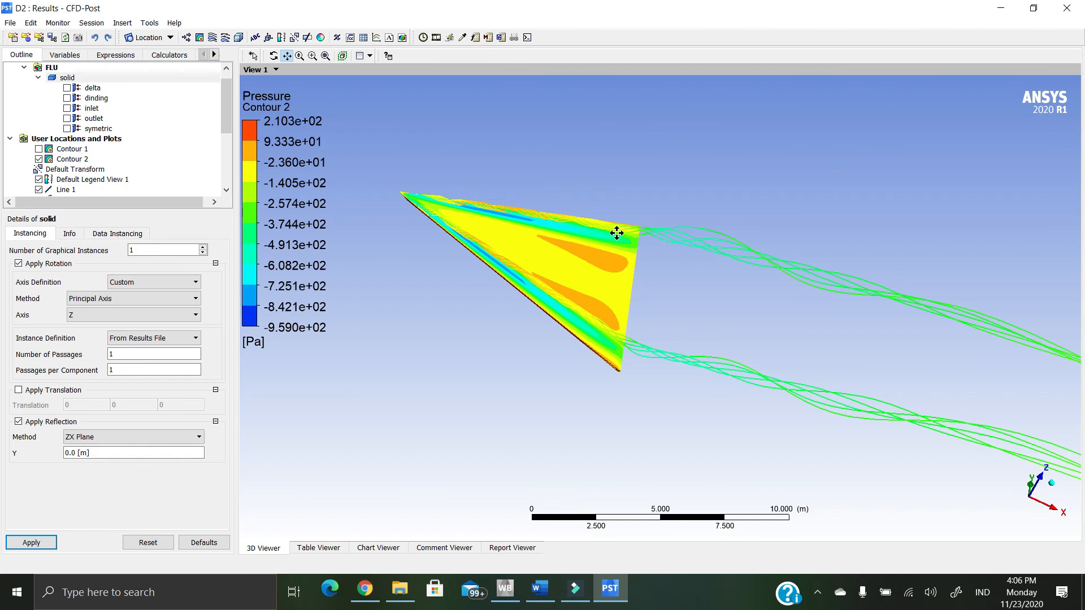
left_click(818, 593)
left_click(846, 551)
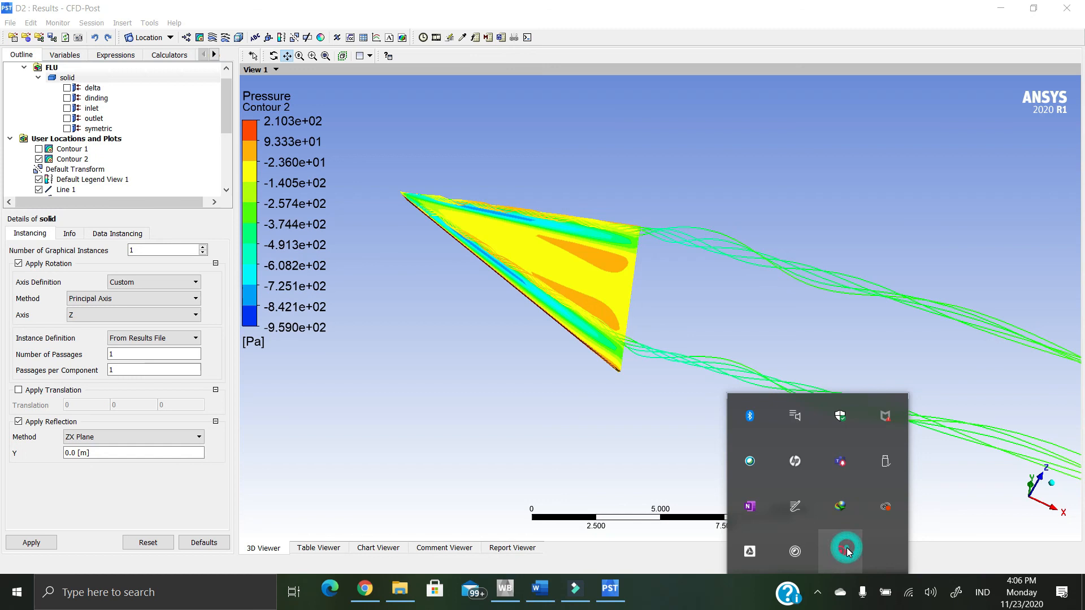
right_click(842, 552)
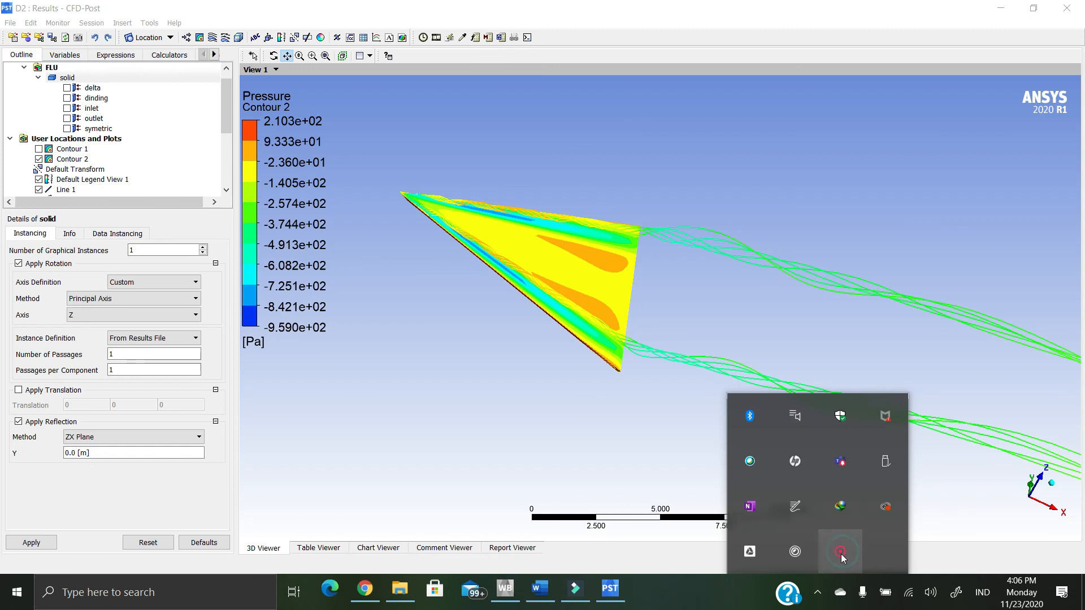
left_click(847, 558)
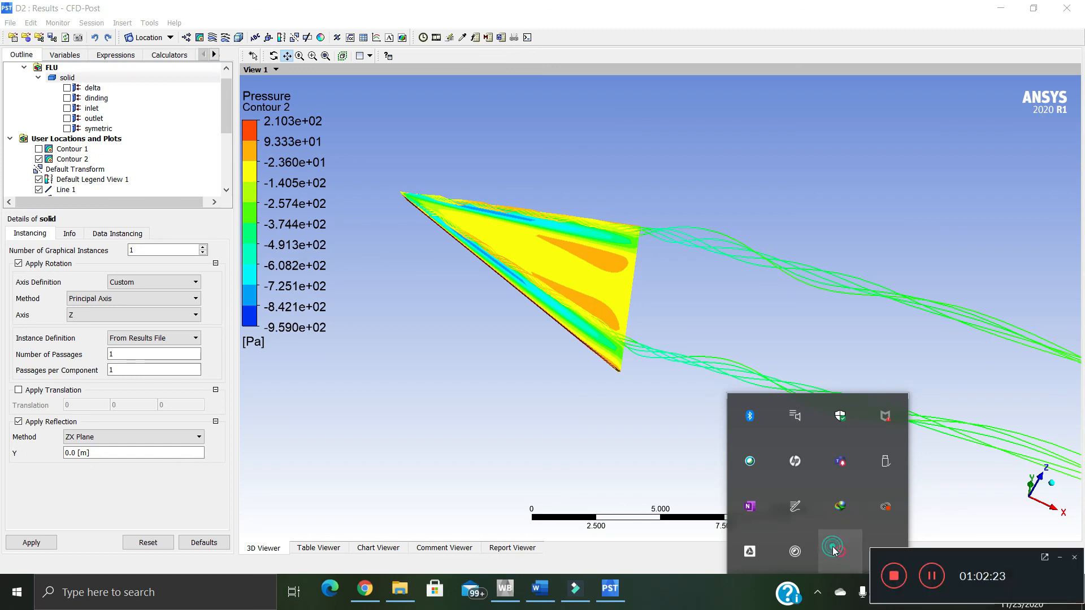